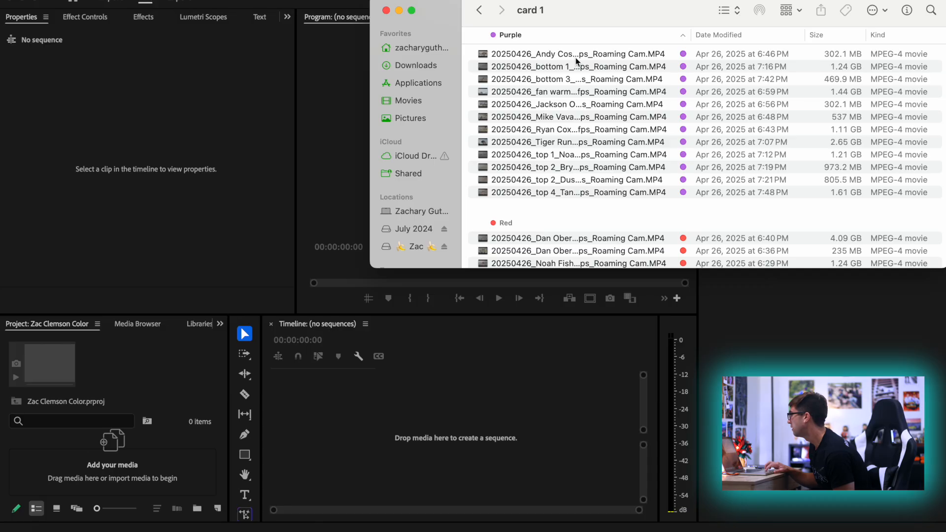
Preview the purple-tagged Tiger Run clip from the card 1 folder, skimming through its footage
click(571, 142)
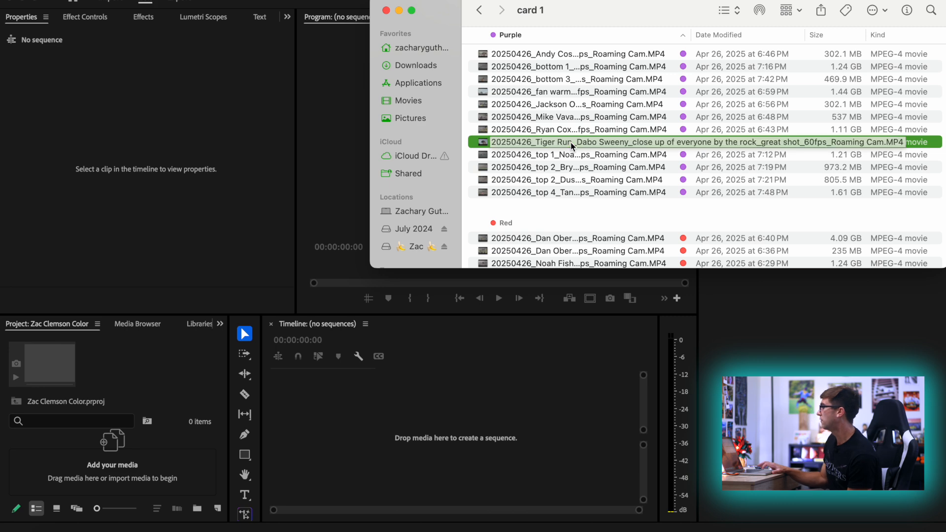
key(space)
drag(255, 511, 500, 490)
key(space)
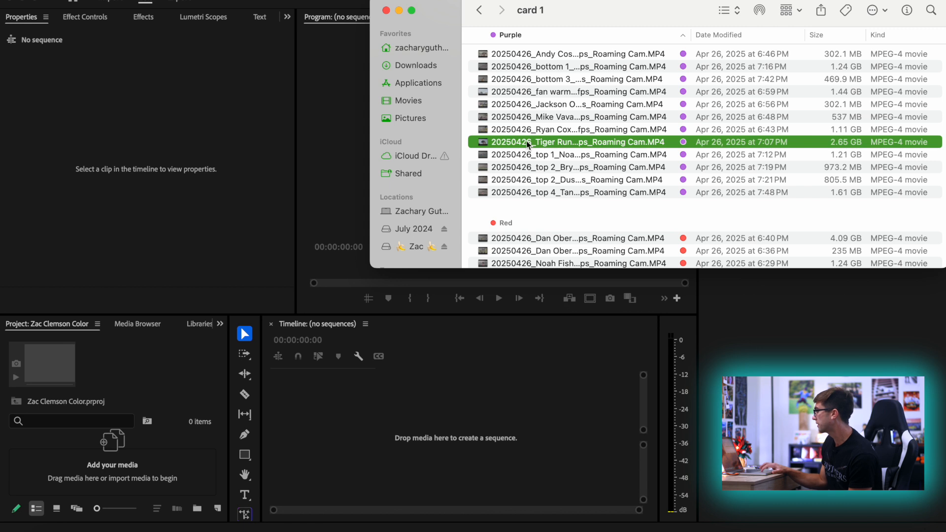
drag(527, 143, 91, 483)
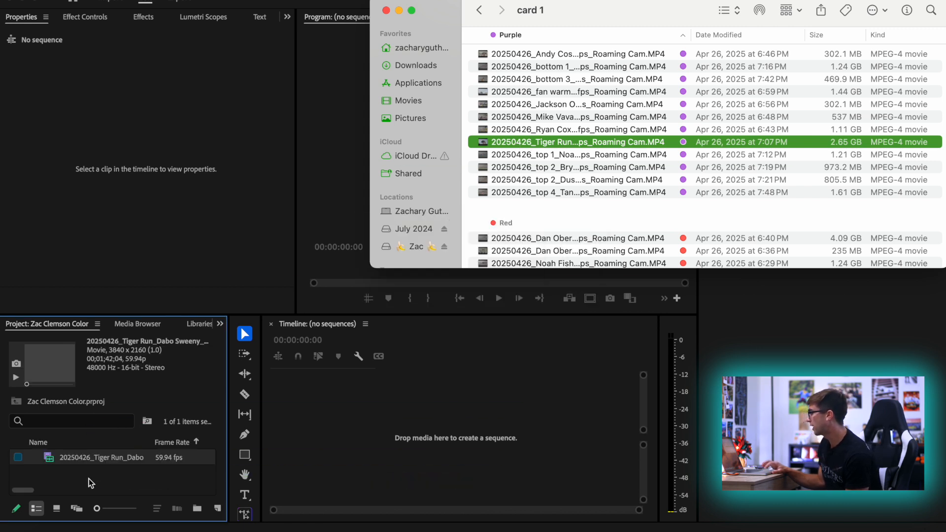
click(143, 474)
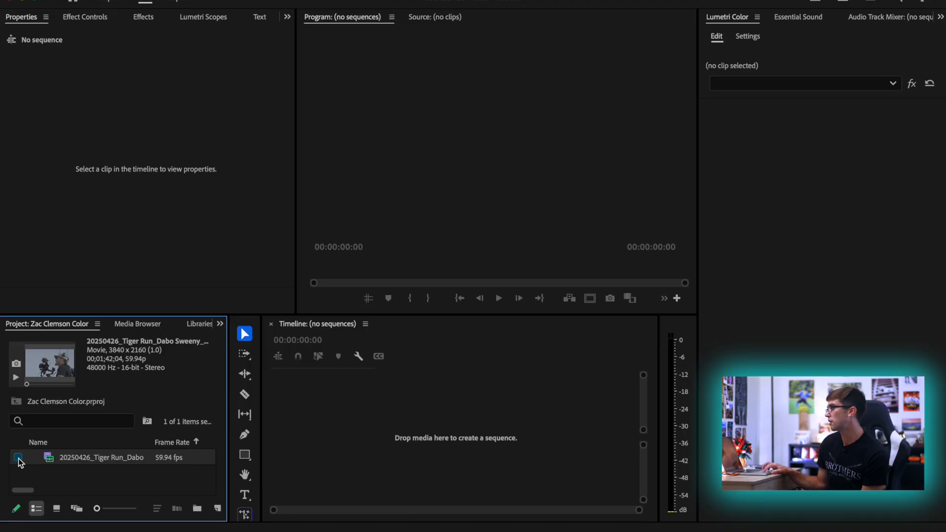
double_click(18, 458)
drag(426, 270, 517, 261)
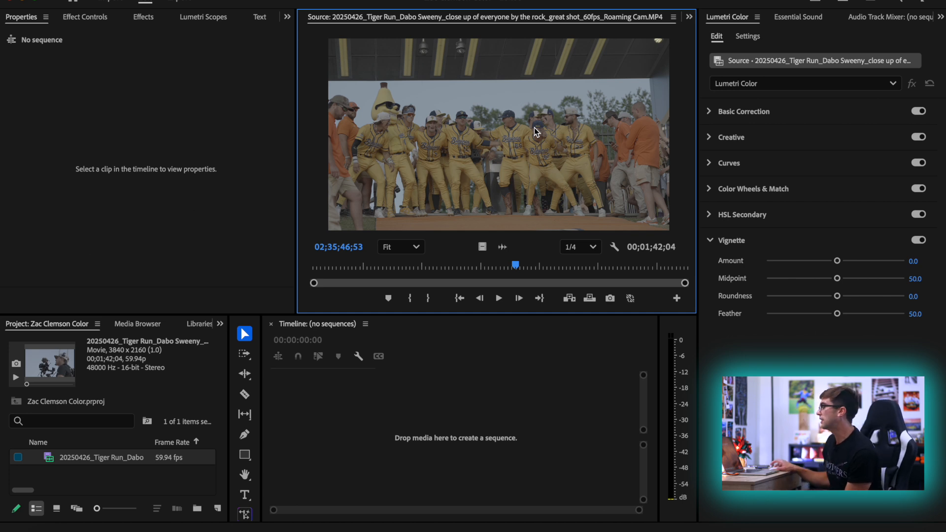
Create a 1920 x 1080, 23.976 fps sequence named Clemson Color from the custom Zac Horizontal preset
click(314, 401)
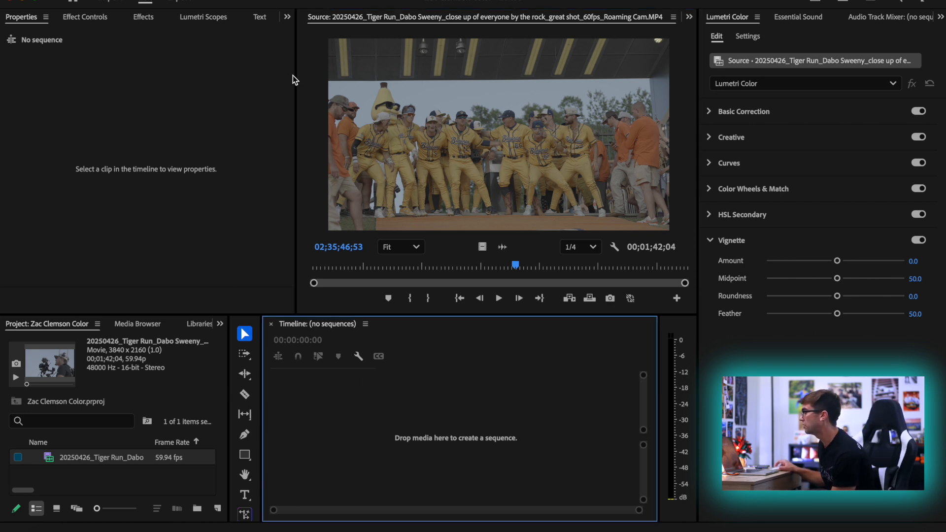
click(104, 0)
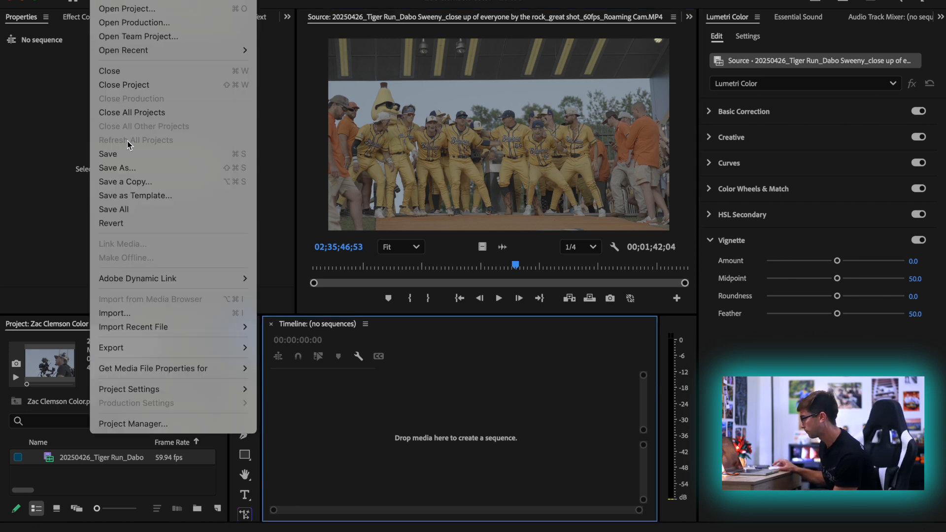
mouse_move(152, 3)
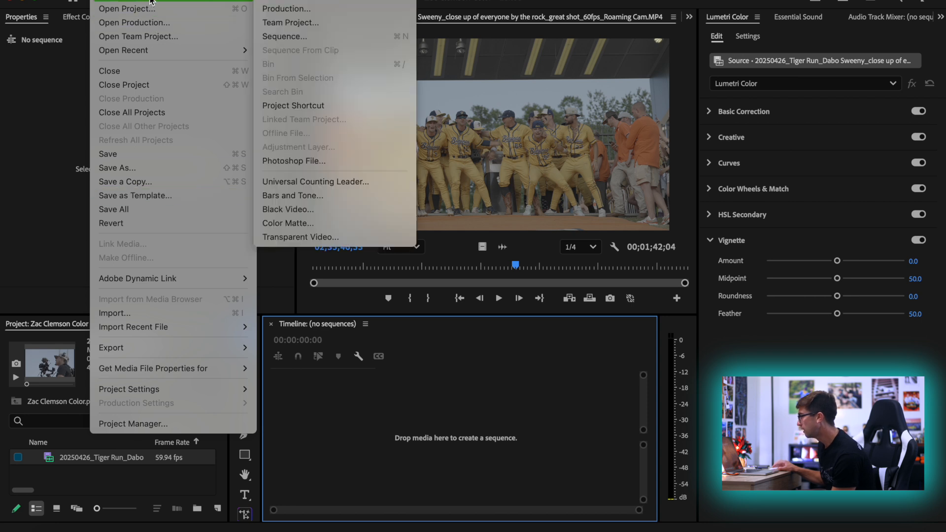
click(307, 36)
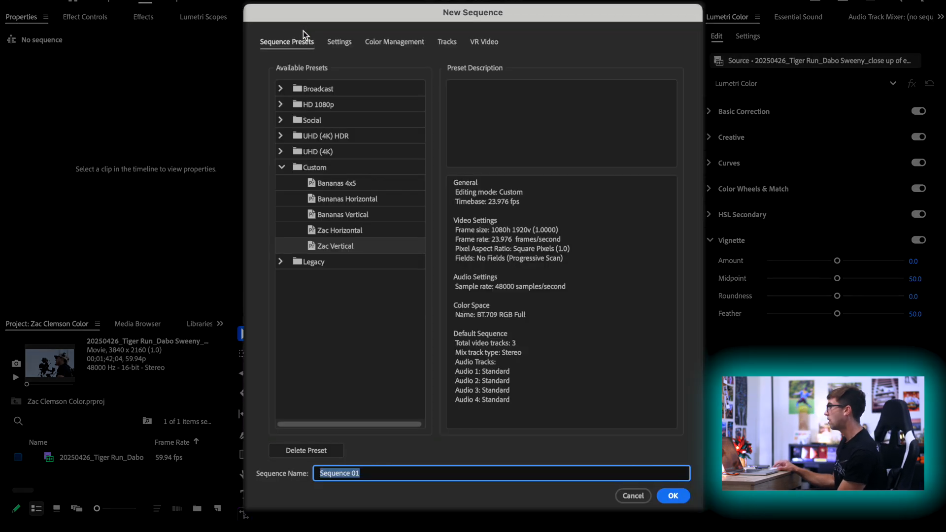
click(329, 230)
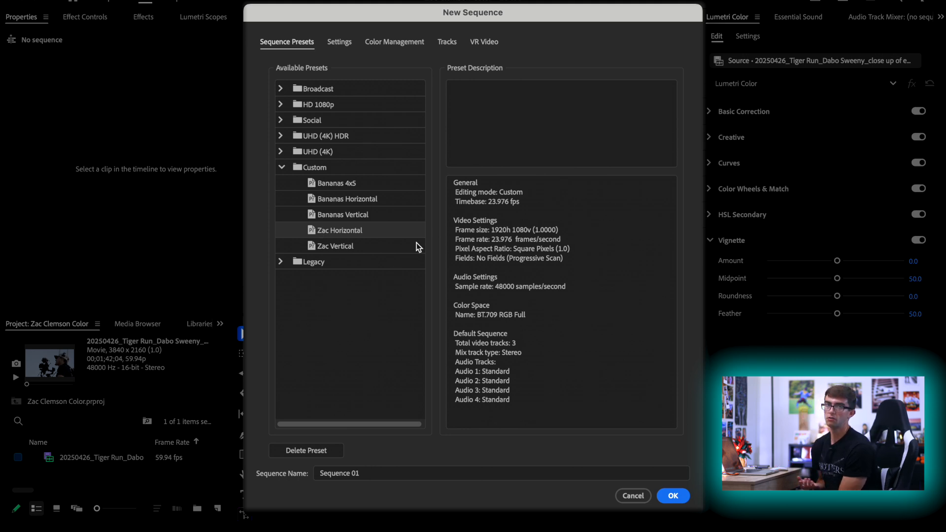
click(340, 473)
text(Cle)
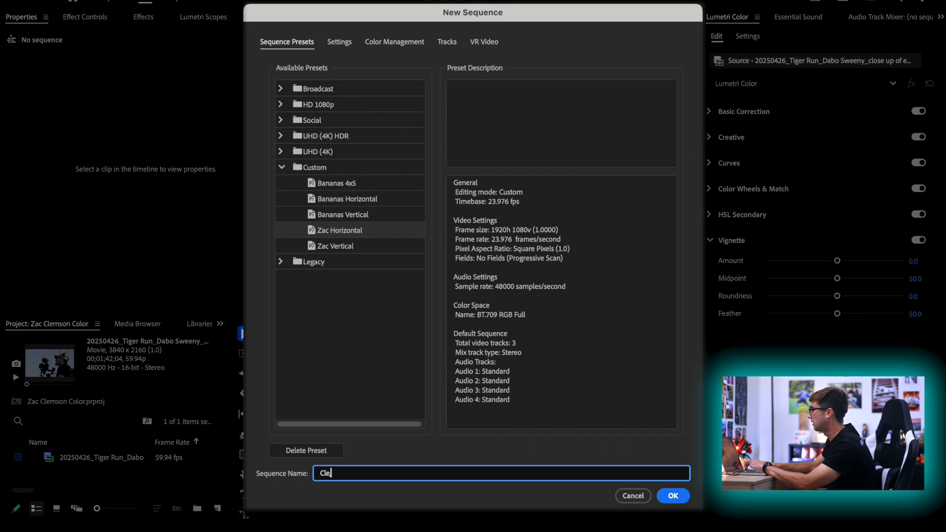
text(mson C)
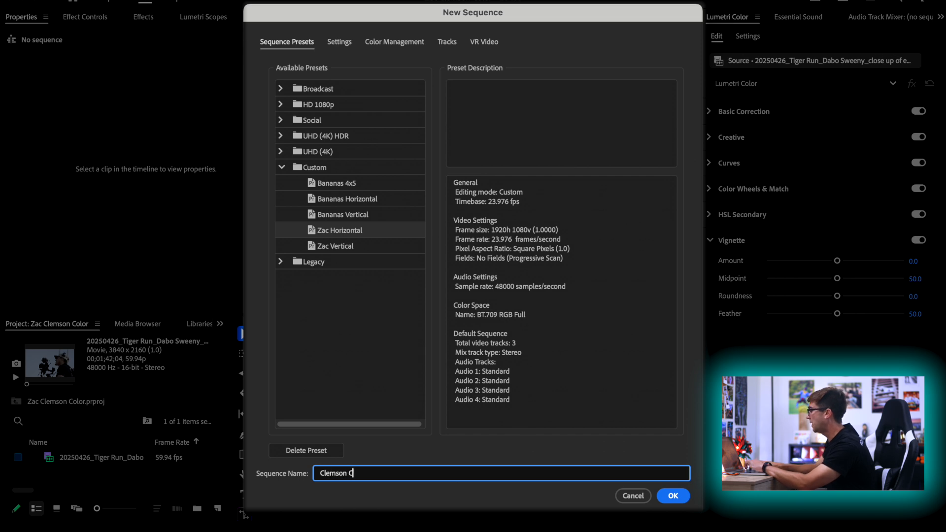
text(olor)
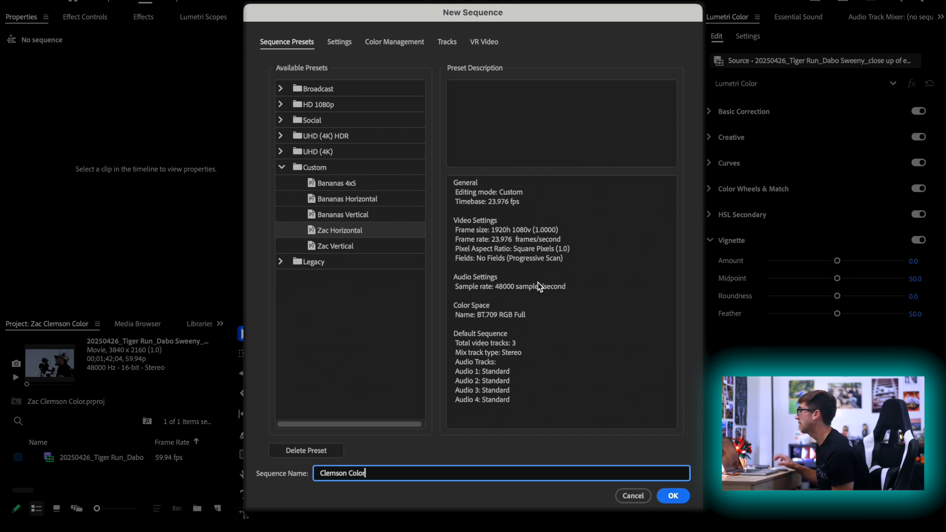
click(339, 43)
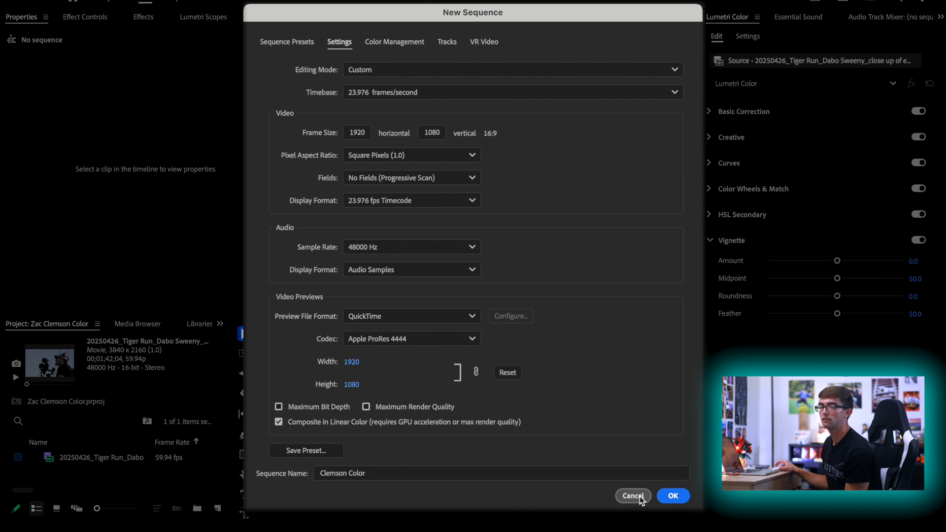
click(672, 495)
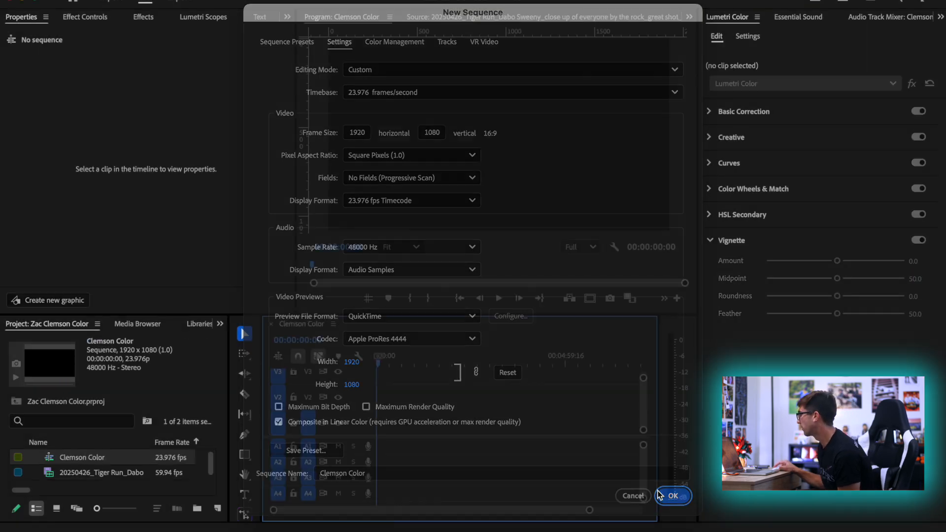
Place the Tiger Run clip on tracks V1 and A1 so that it starts at 00:00:00:00
drag(55, 468, 427, 435)
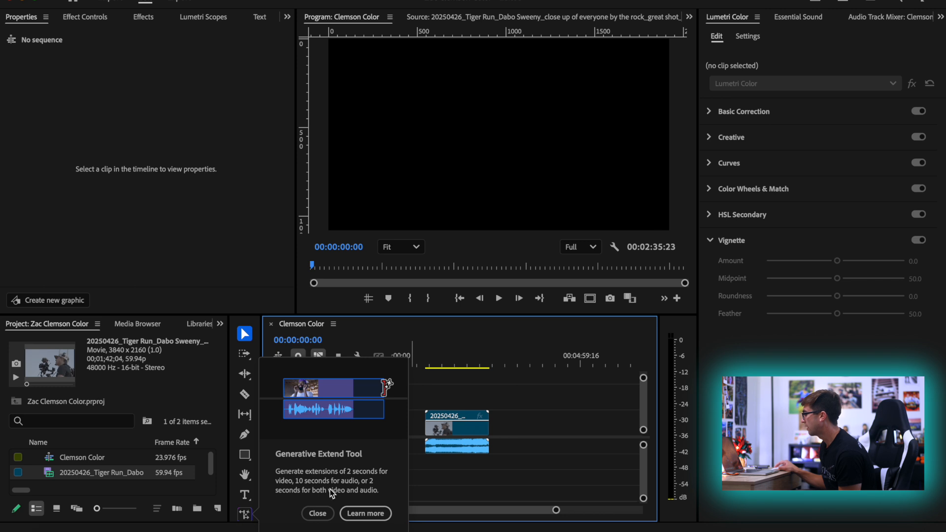
click(318, 513)
click(448, 434)
drag(448, 435, 419, 430)
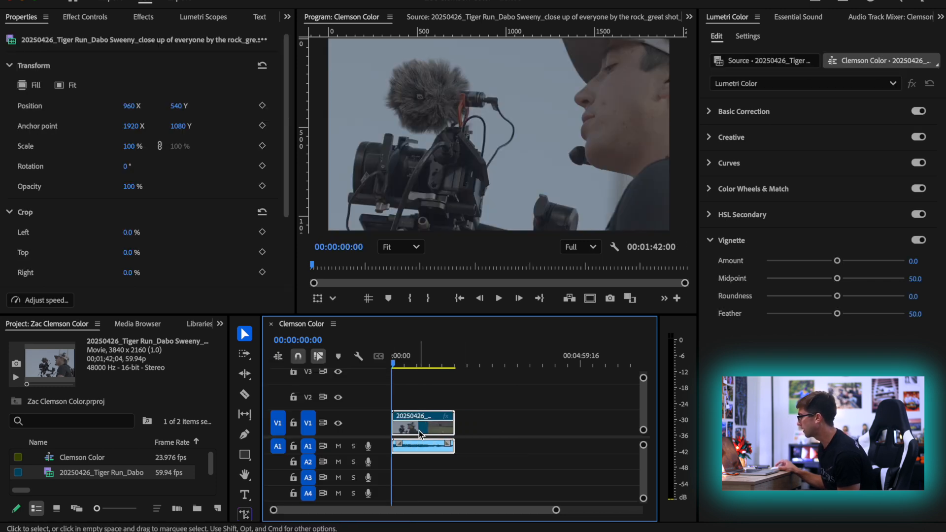
Move the playhead to 00:00:52:23 and scale the clip's oversized picture to the sequence frame size
click(425, 360)
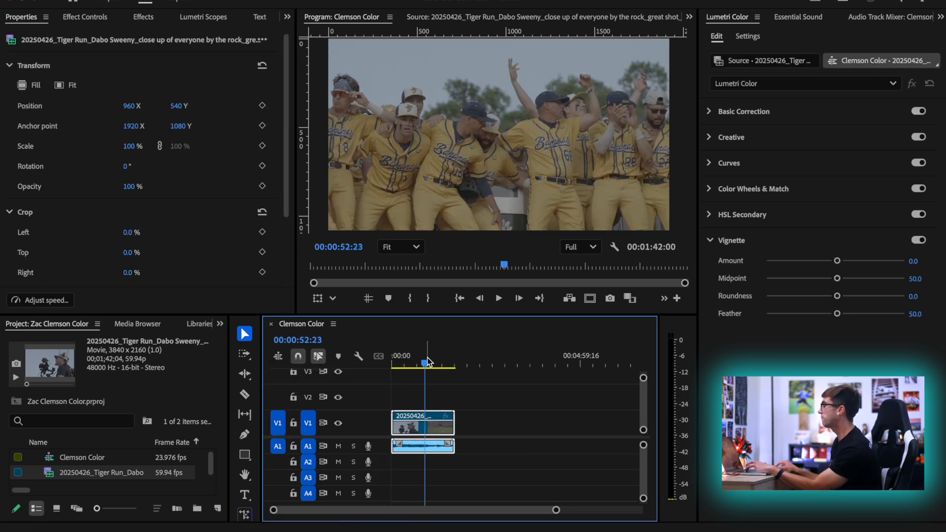
key(shift+s)
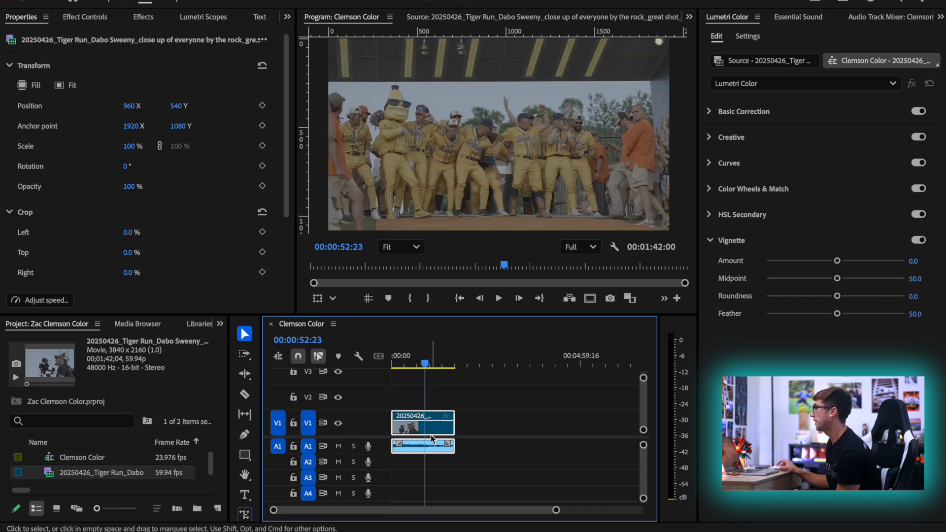
key(XF86AudioMute)
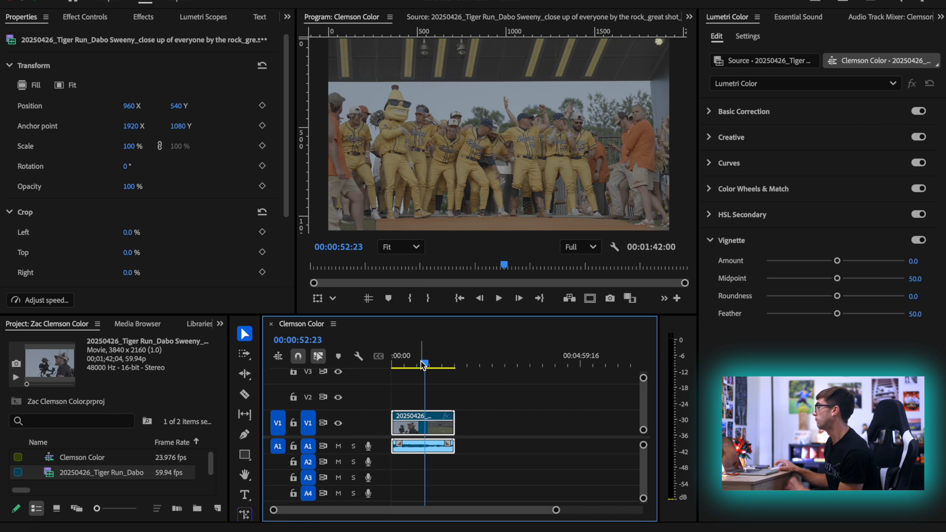
Play through the later part of the clip up to about 00:01:20 to examine the team's celebration
scroll(453, 405, up, 3)
scroll(453, 406, up, 2)
drag(484, 359, 495, 362)
key(space)
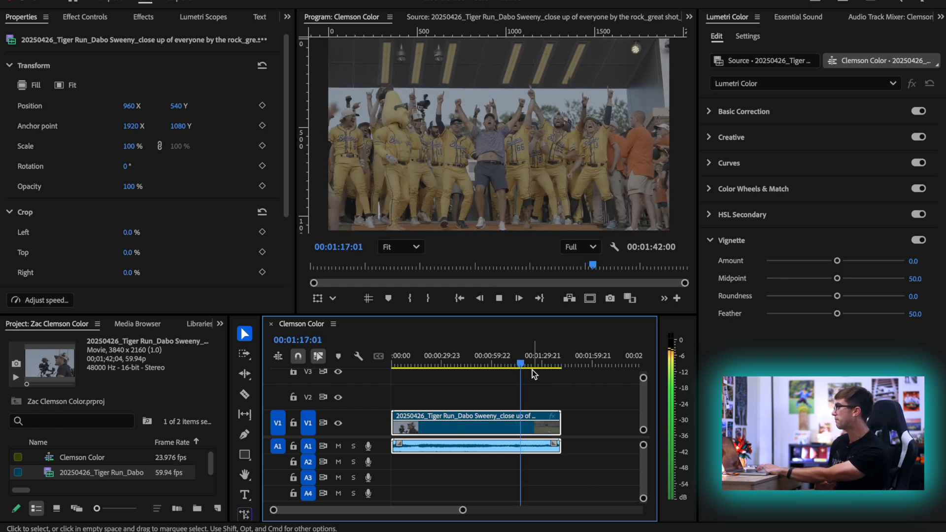
key(space)
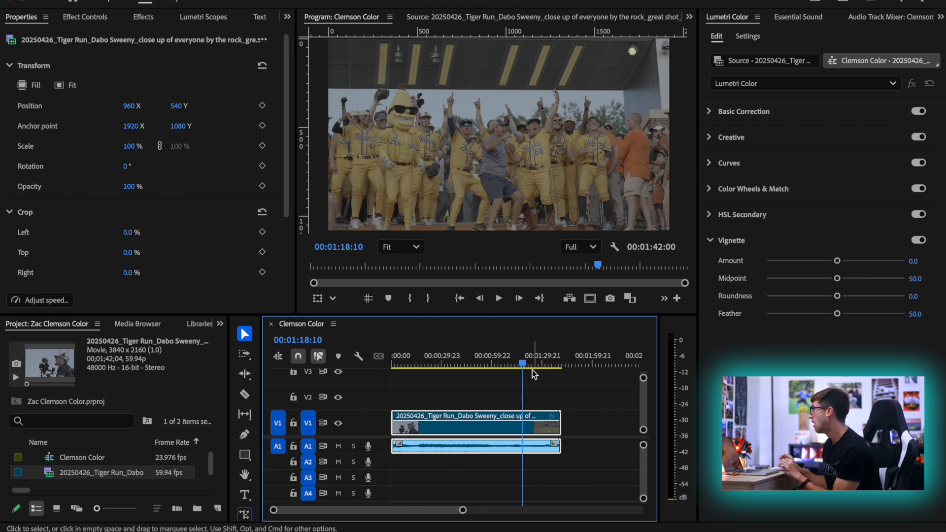
key(space)
key(=)
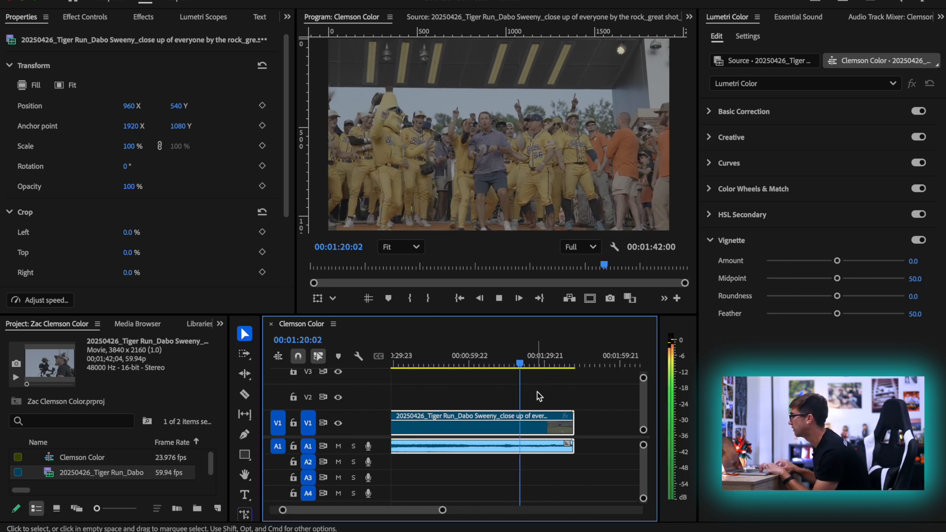
key(space)
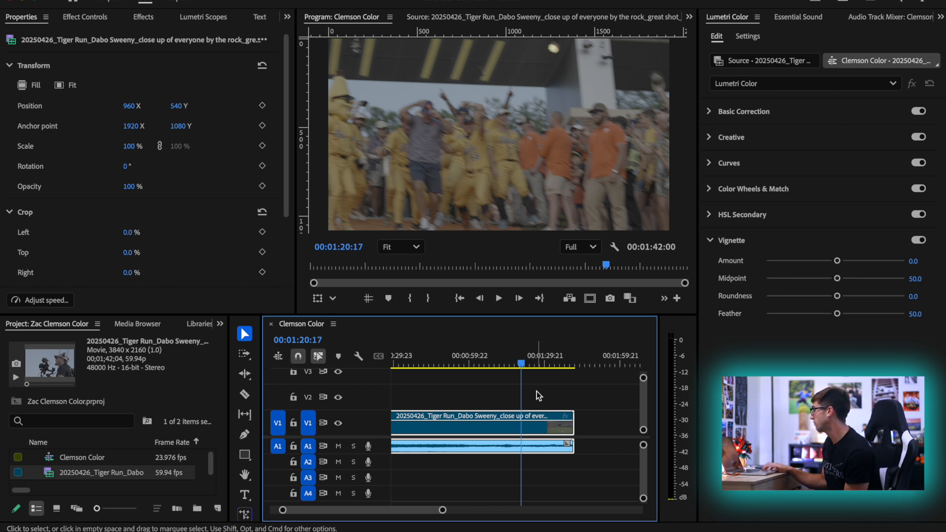
Split the clip at 00:01:19:06, where the arm is raised, and move the second segment away to leave a gap
key(Left)
key(Left)
key(Left)
key(Left)
key(Left)
key(Left)
key(Left)
key(Left)
key(Left)
key(Left)
key(Left)
key(Left)
key(Left)
key(Left)
key(Left)
key(Left)
key(Left)
key(Left)
key(Left)
key(Left)
key(Left)
key(Left)
key(Left)
key(Left)
key(Left)
key(Left)
key(Left)
key(Left)
key(Left)
key(Left)
key(Left)
key(Left)
key(Left)
key(Left)
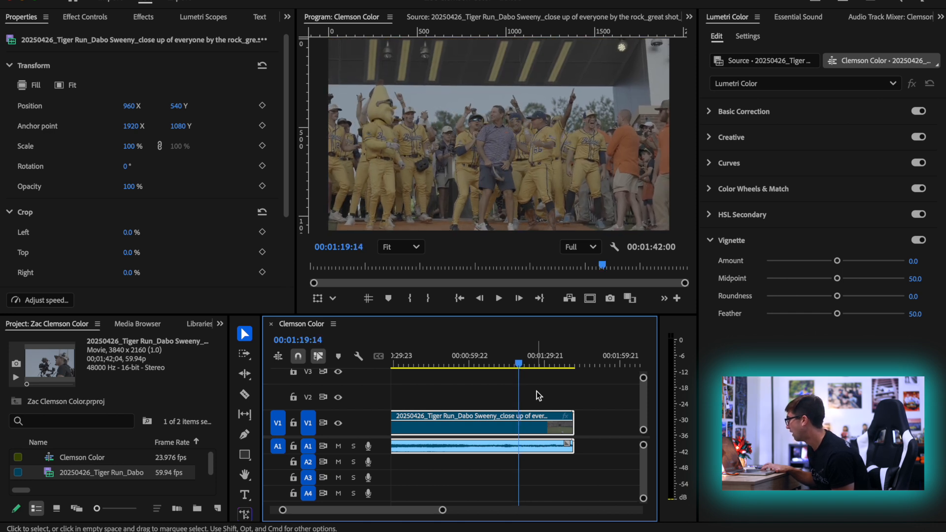
key(Left)
key(Left)
key(Left)
key(Left)
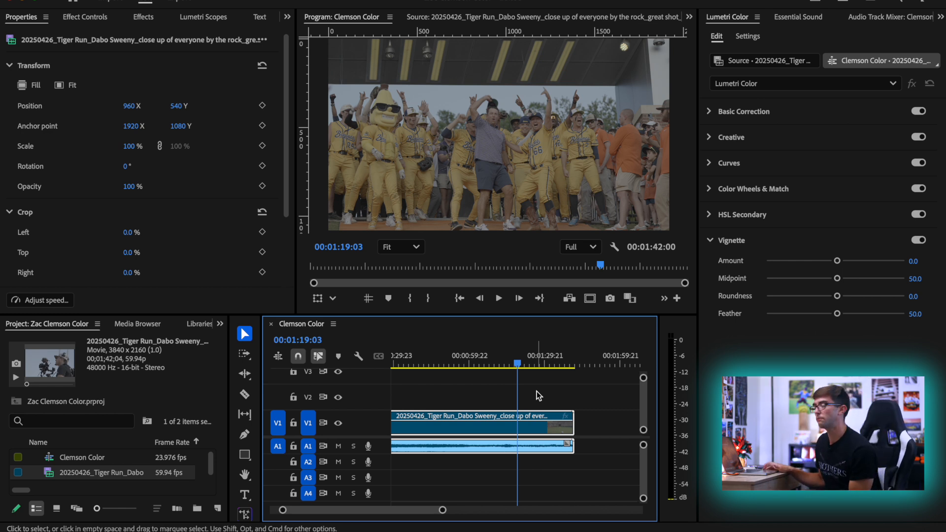
key(Right)
key(Right)
key(Right)
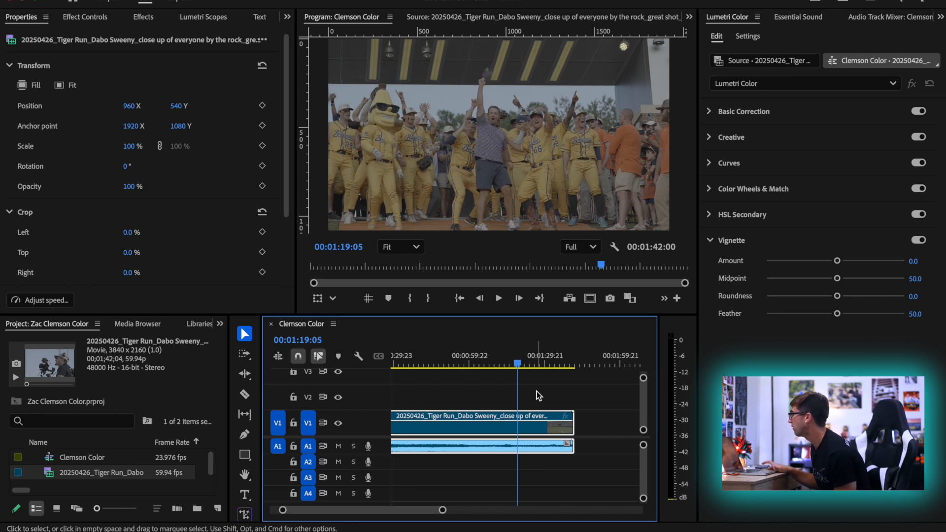
key(Right)
key(Left)
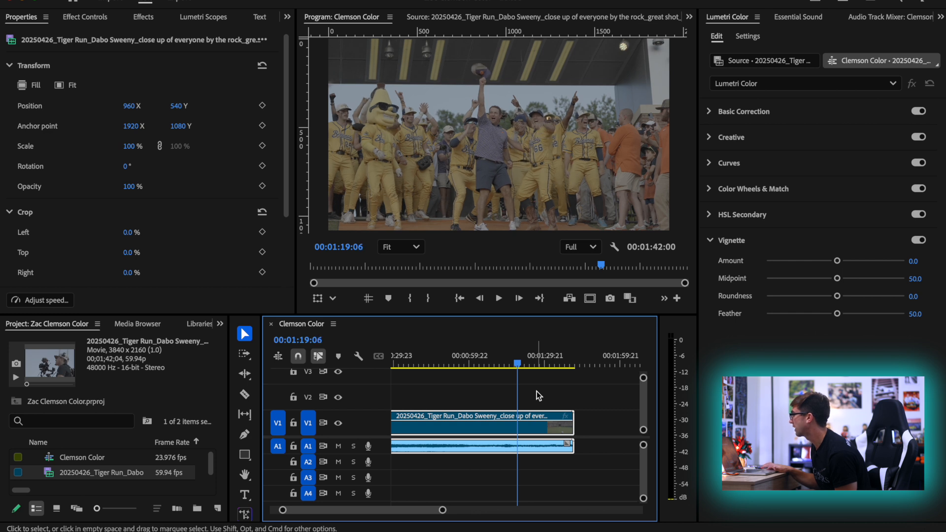
key(super+k)
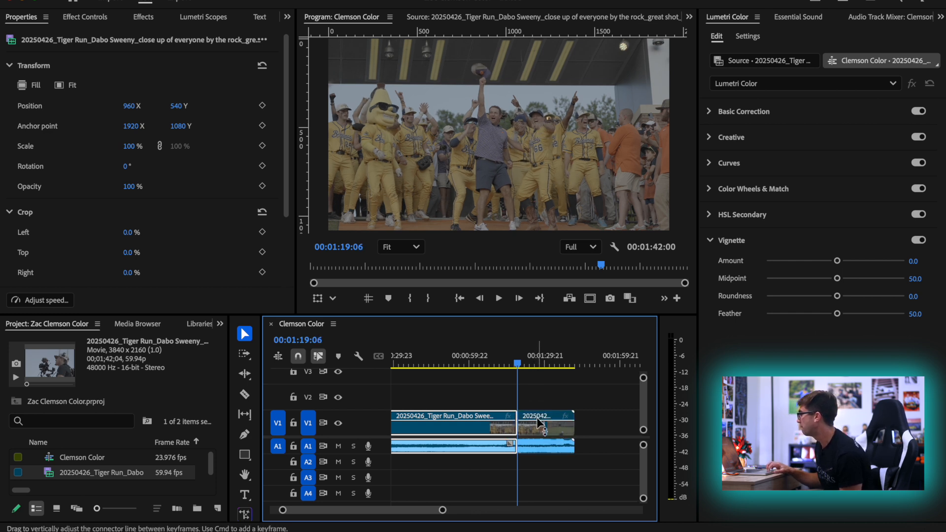
drag(536, 417, 567, 436)
Ripple trim the beginning of the first segment up to the lineup frame at 00:00:55:15
mouse_move(513, 361)
mouse_down()
mouse_move(362, 365)
mouse_move(515, 367)
mouse_move(396, 362)
mouse_move(519, 354)
mouse_up()
key(space)
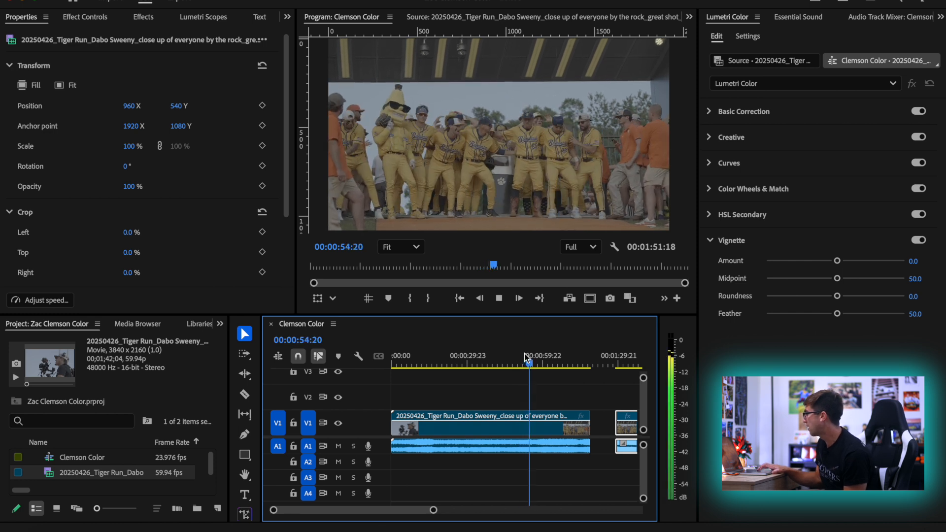
key(space)
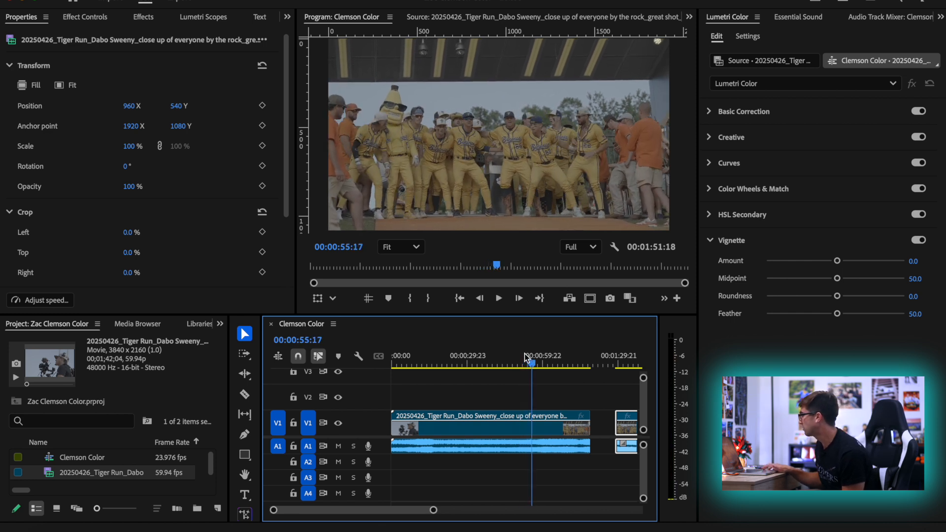
key(Left)
key(Left)
key(Left)
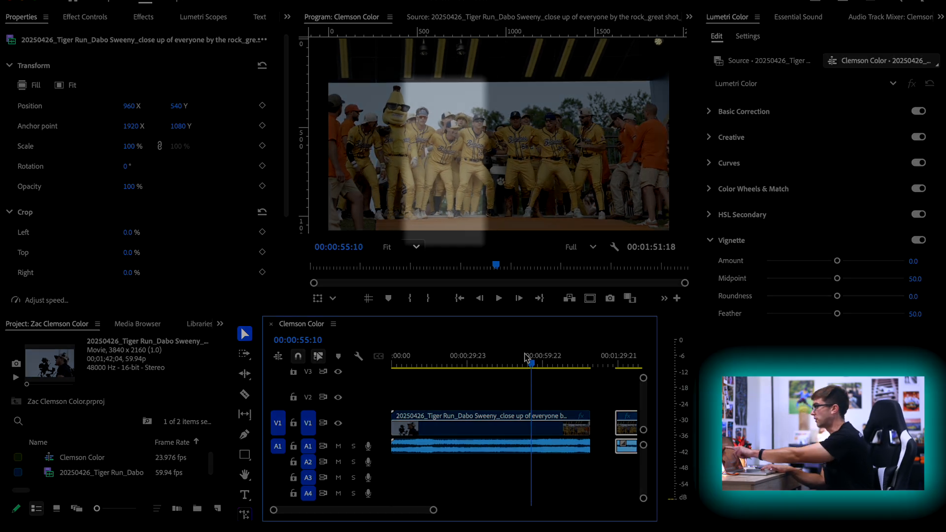
key(Right)
key(Right)
key(Right)
key(Right)
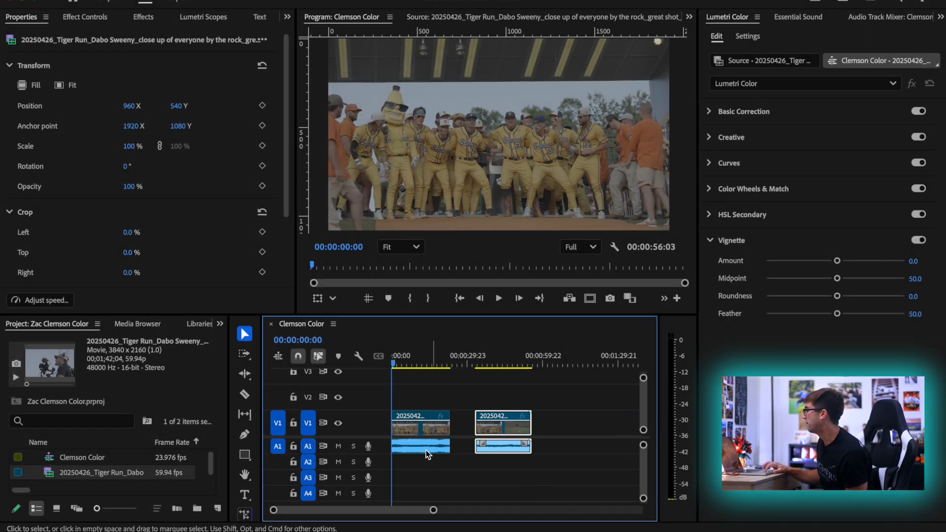
click(428, 454)
Ripple trim the beginning of the second segment up to the raised-arms frame at 00:00:35:20
mouse_move(413, 365)
mouse_down()
mouse_move(430, 365)
mouse_move(400, 365)
mouse_move(430, 365)
mouse_up()
click(513, 372)
click(486, 365)
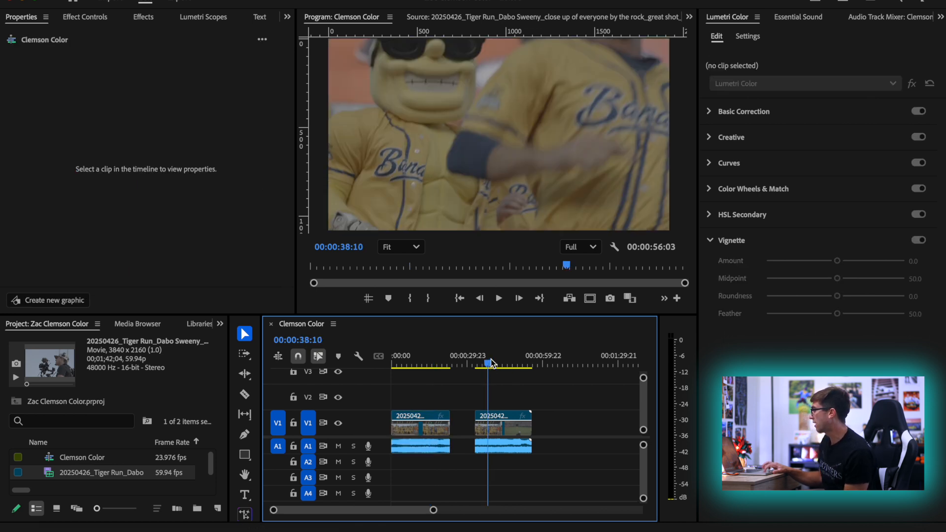
click(499, 422)
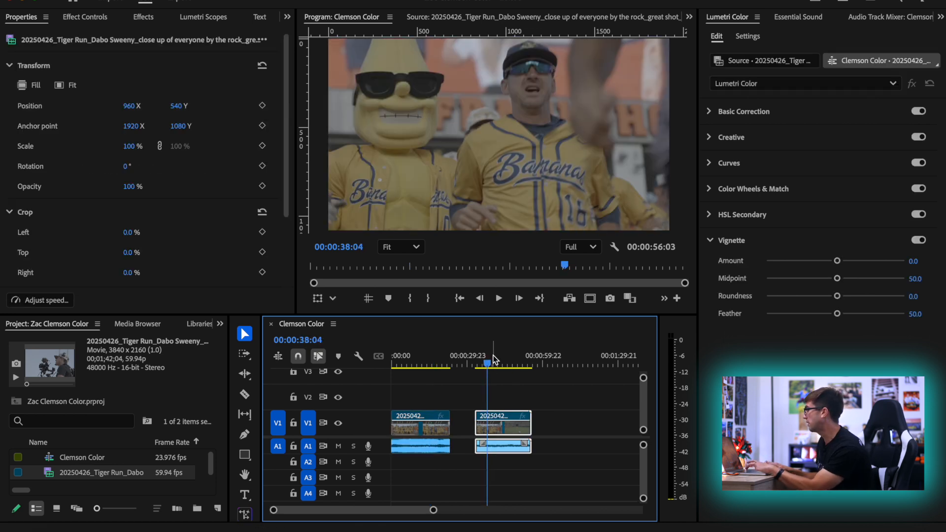
click(481, 365)
click(477, 365)
key(space)
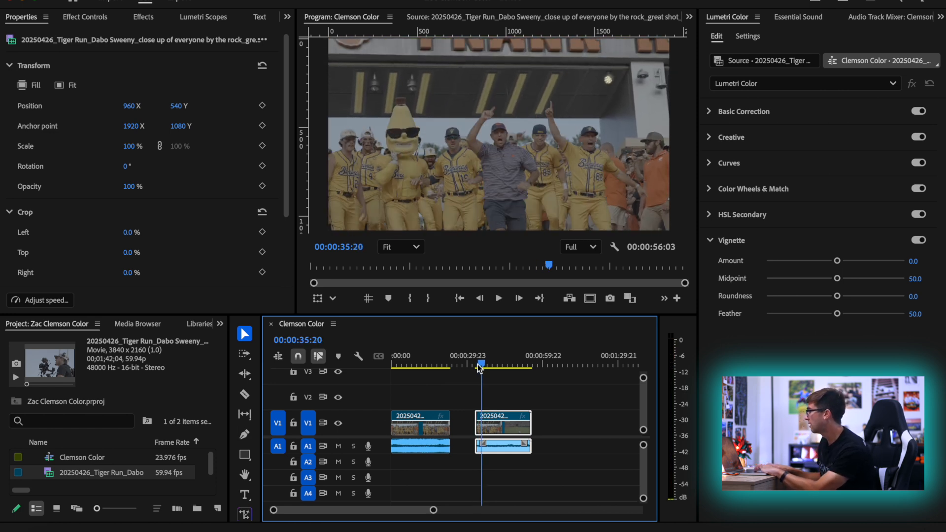
key(space)
key(q)
key(space)
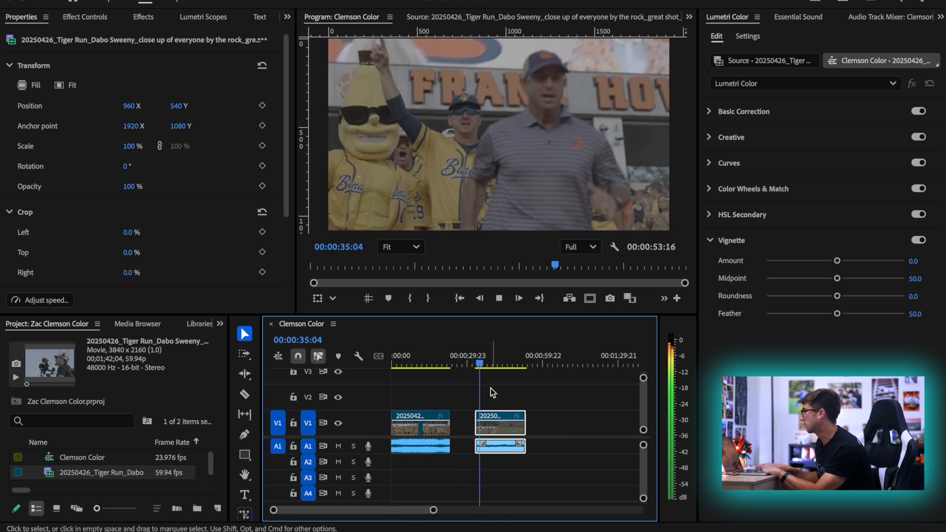
Ripple trim the end of the second segment back to 00:00:34:21, leaving only a short shot of the man in the striped shirt
key(space)
key(Left)
key(Left)
key(Left)
key(Left)
key(Left)
key(Left)
key(Left)
key(Left)
key(Left)
key(Left)
key(Left)
key(Left)
key(Left)
key(Left)
key(Left)
key(Left)
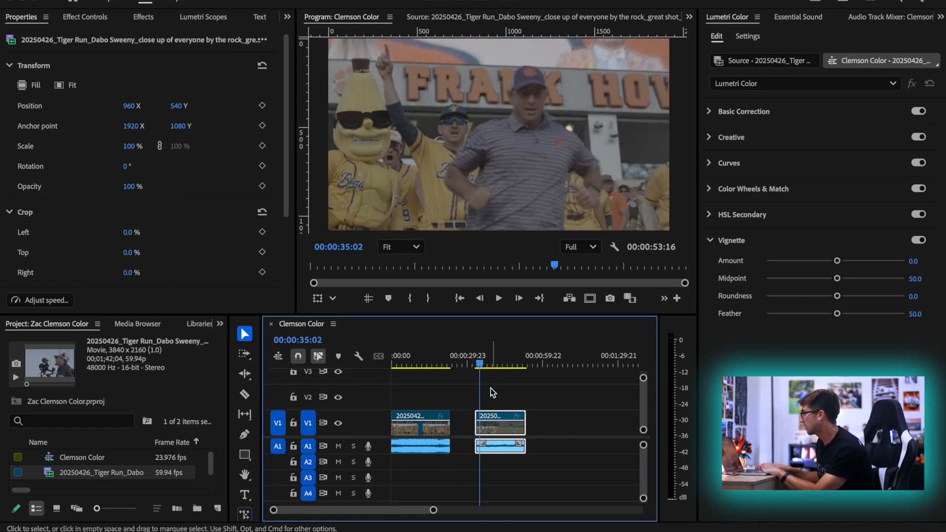
key(Right)
key(Right)
key(Right)
key(Right)
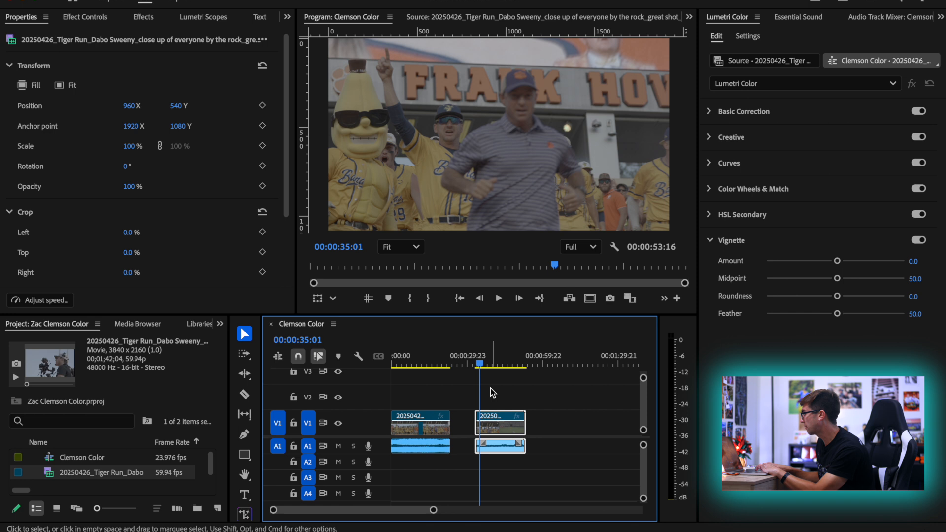
key(Left)
key(Left)
key(Left)
key(Left)
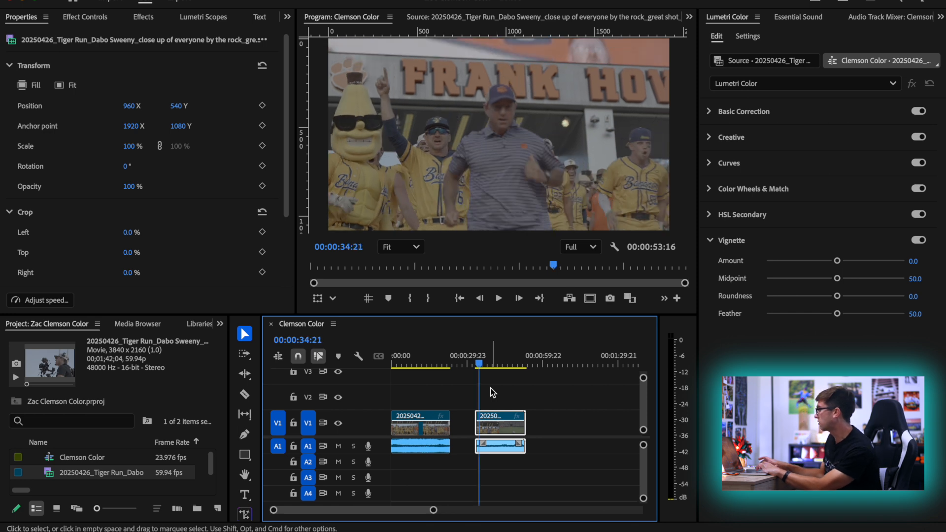
key(Delete)
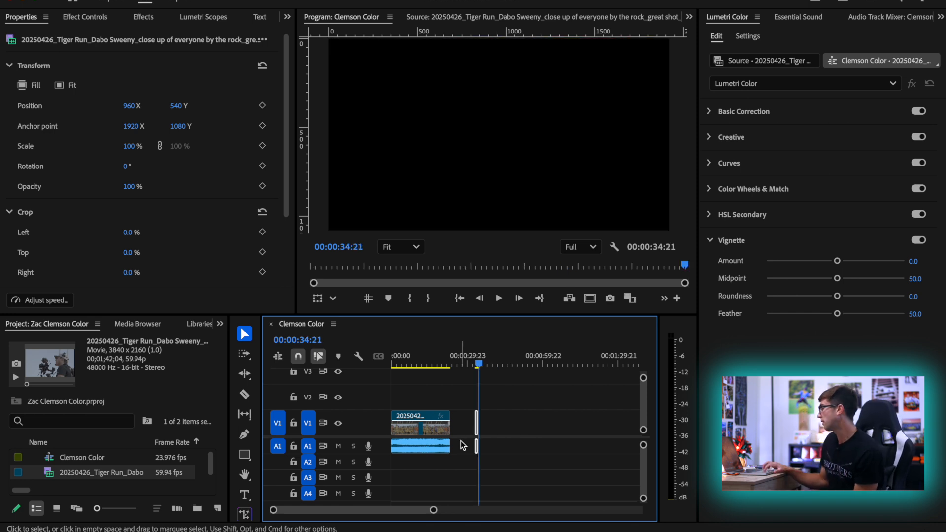
Move the short second segment farther along the timeline and delete only the audio of the first segment
drag(478, 427, 522, 427)
drag(436, 355, 415, 355)
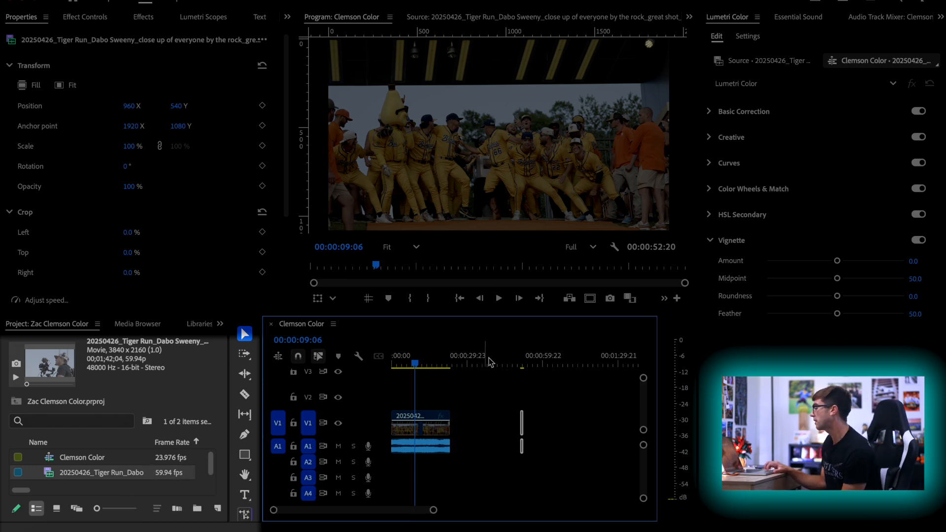
click(429, 434)
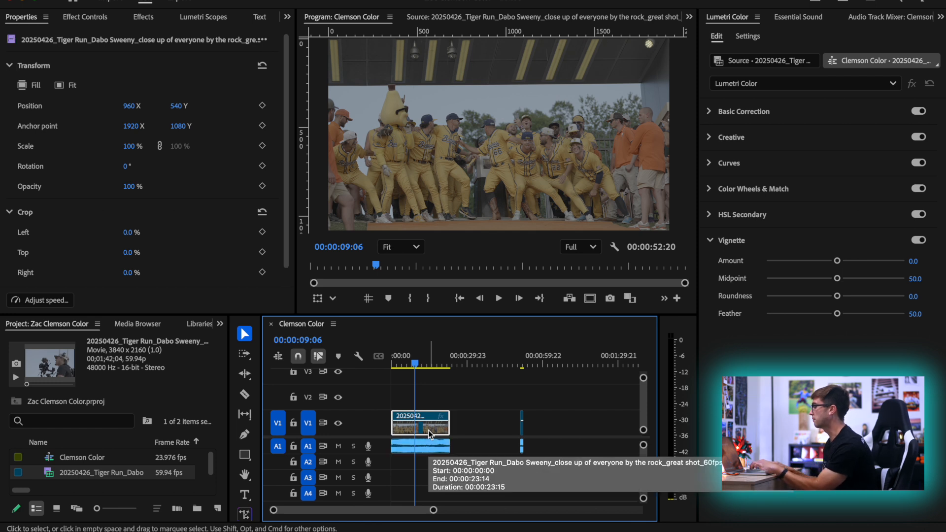
alt+click(412, 452)
key(Delete)
Set the first segment's speed to 45% and move the short second segment farther along to restore the gap
click(419, 427)
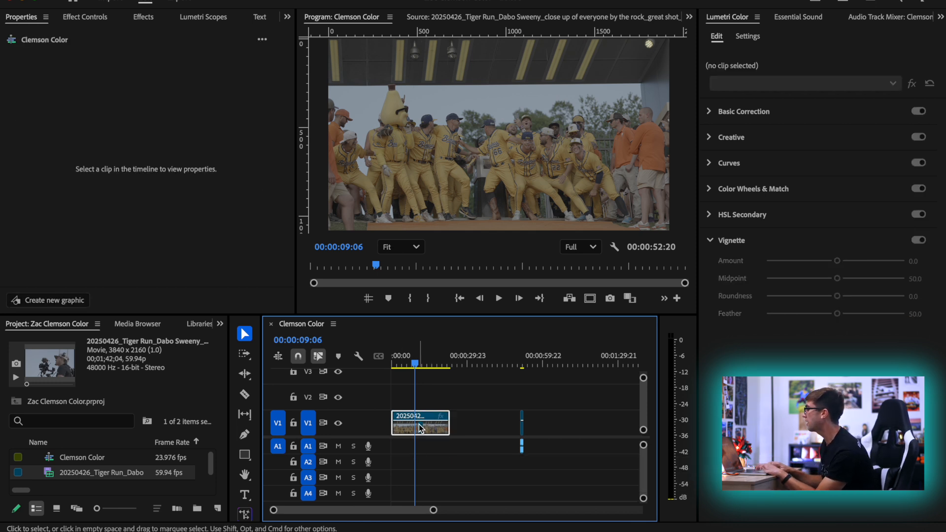
key(super+r)
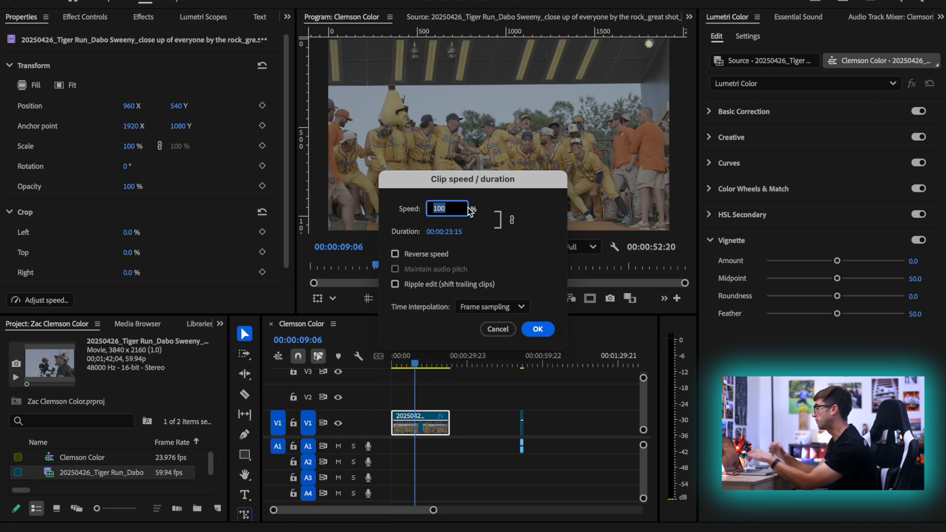
text(45)
key(Return)
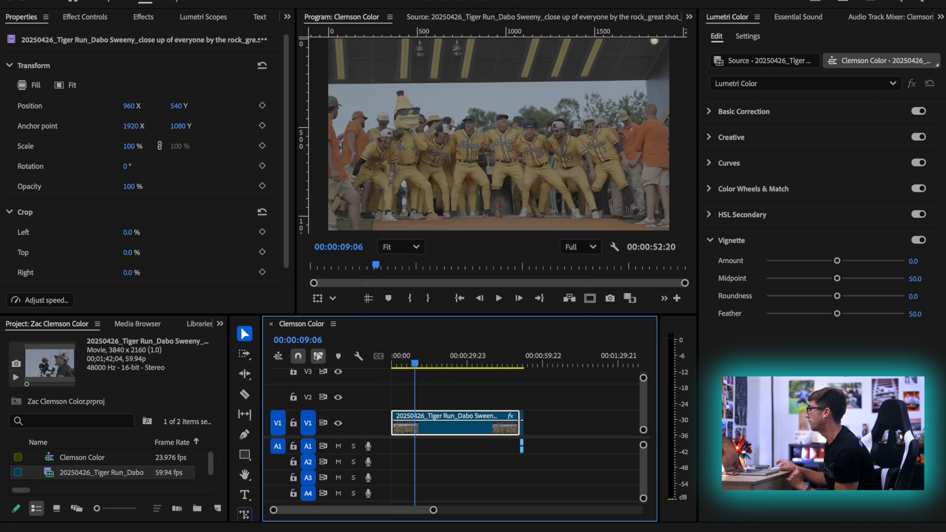
drag(521, 443, 550, 439)
Ripple trim the beginning of the slowed first segment up to 00:00:42:22 and play the remaining part
key(space)
click(453, 360)
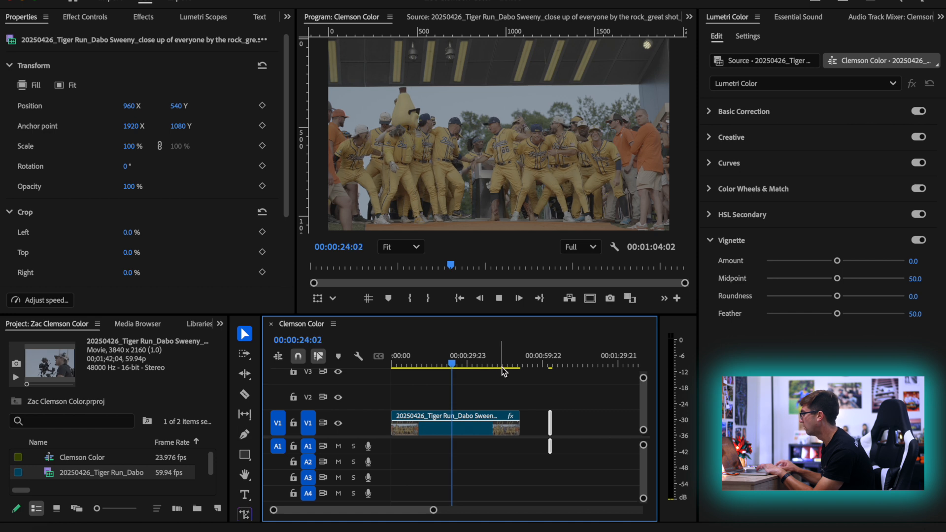
drag(488, 367, 455, 373)
drag(466, 373, 485, 374)
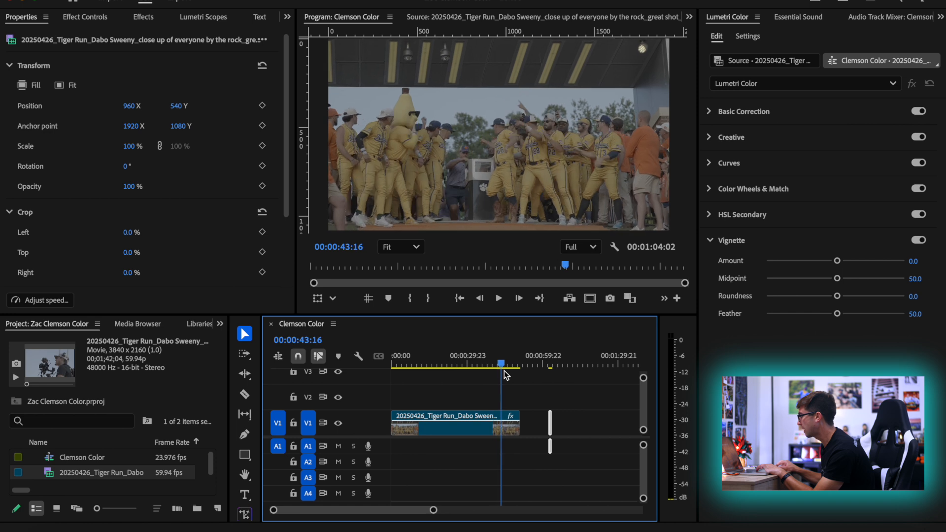
drag(508, 375, 503, 375)
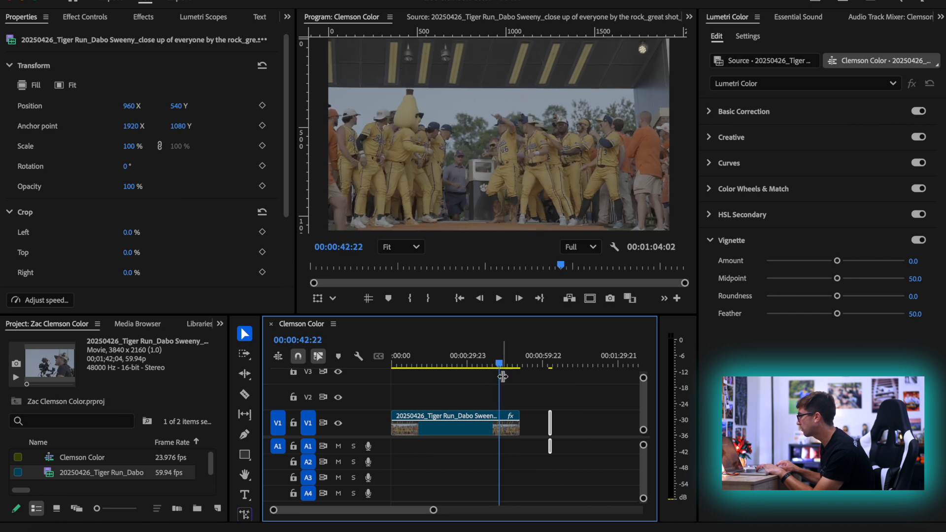
click(500, 434)
key(q)
key(space)
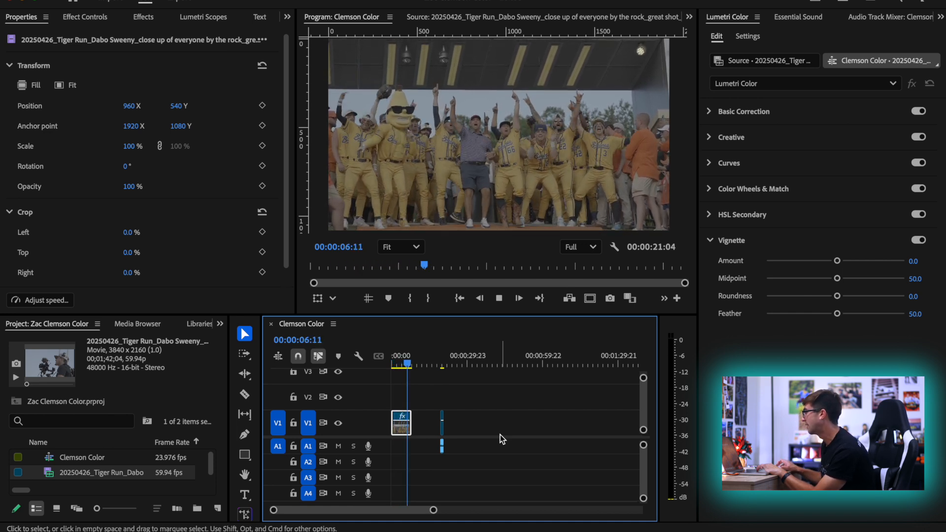
Extend the end of the slowed first segment to about 00:00:12 and play the added footage
key(space)
scroll(424, 438, up, 5)
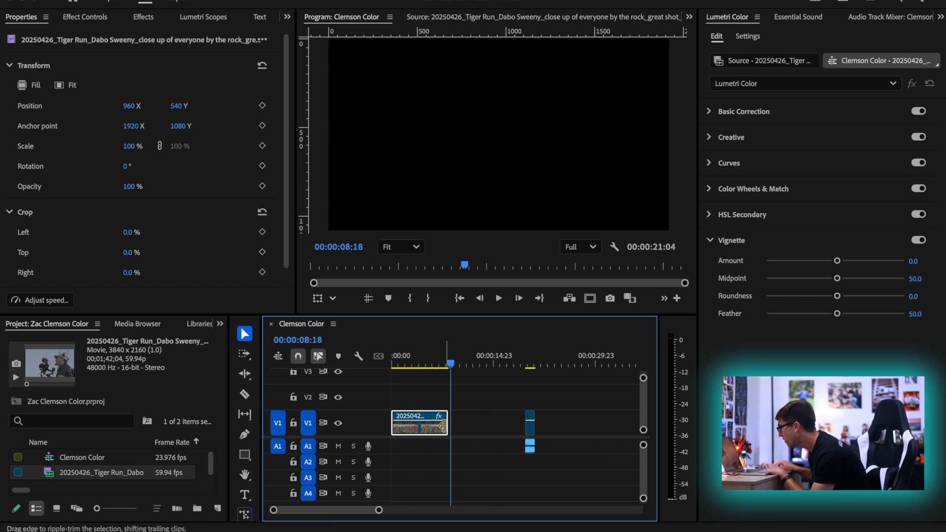
drag(448, 426, 473, 426)
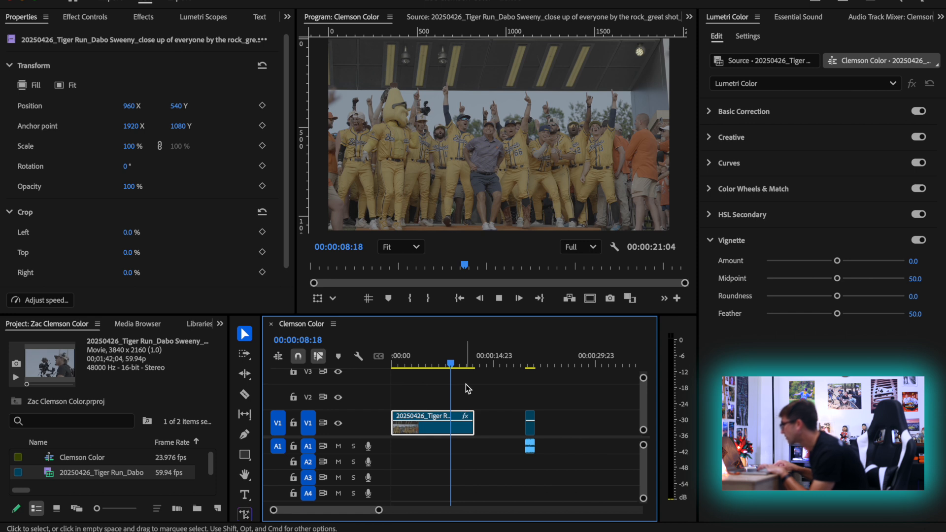
key(space)
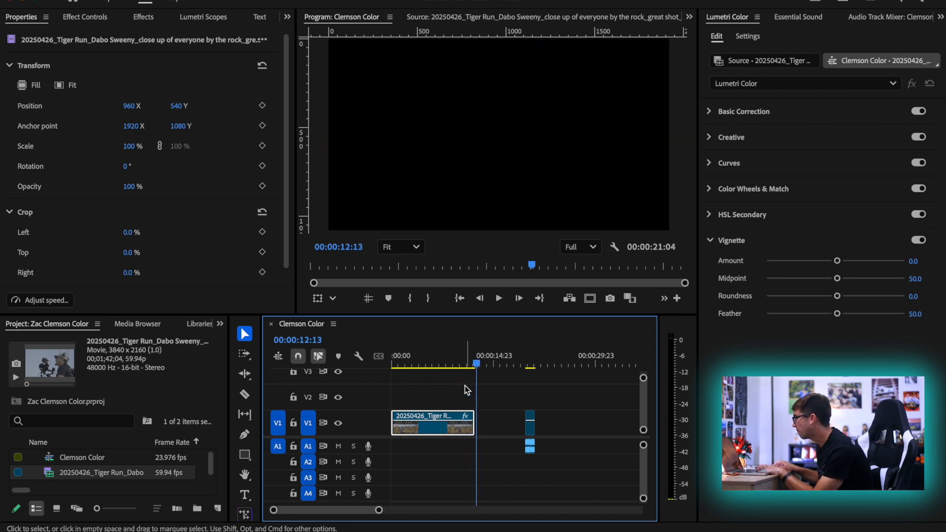
Lengthen both segments, moving the second one farther along so the first extends to about 00:00:33
drag(473, 426, 631, 430)
click(584, 425)
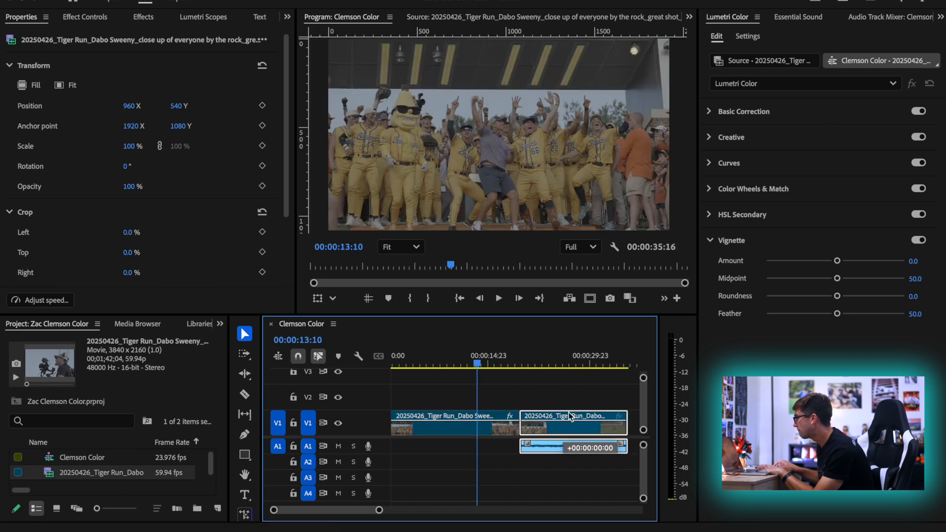
key(minus)
drag(486, 431, 594, 428)
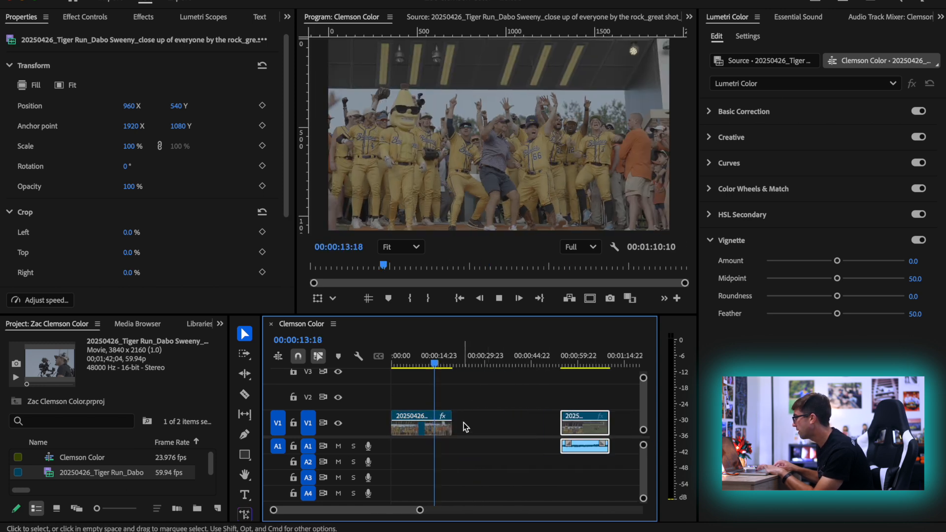
drag(451, 426, 493, 427)
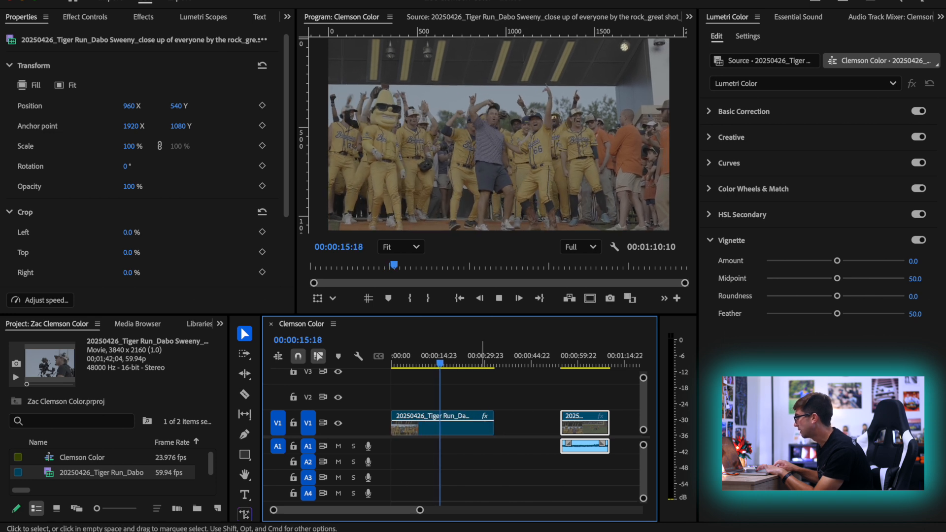
Ripple trim the end of the first segment back to the raised-cap frame at 00:00:16:04 and play it from the start
key(space)
key(shift+Left)
key(shift+Left)
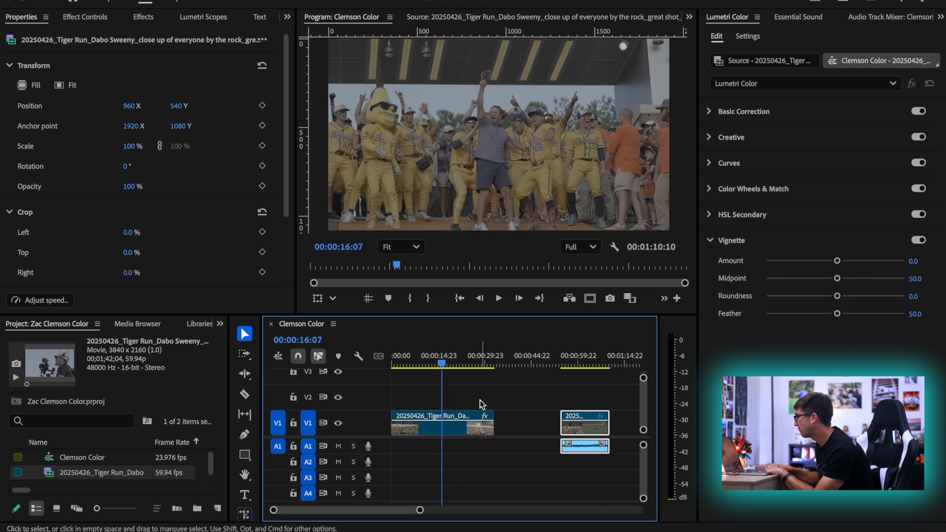
key(Right)
key(Right)
key(Right)
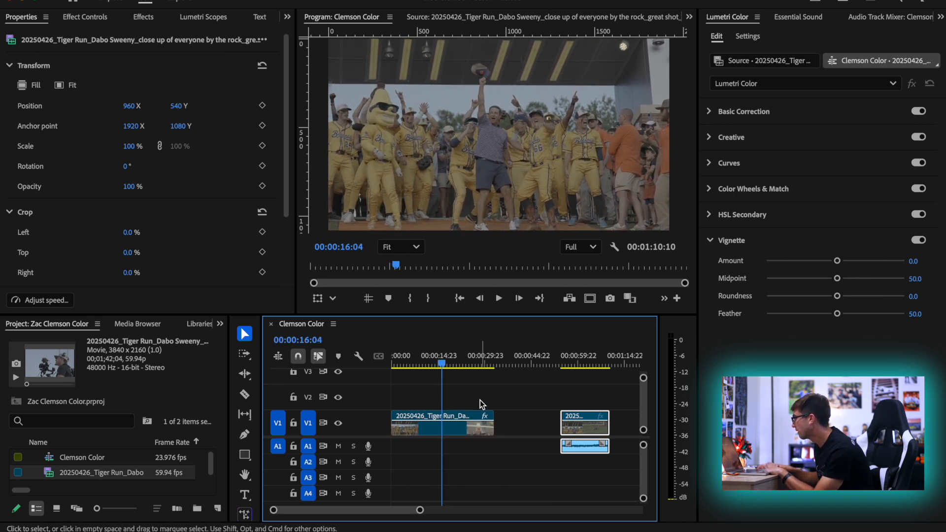
key(w)
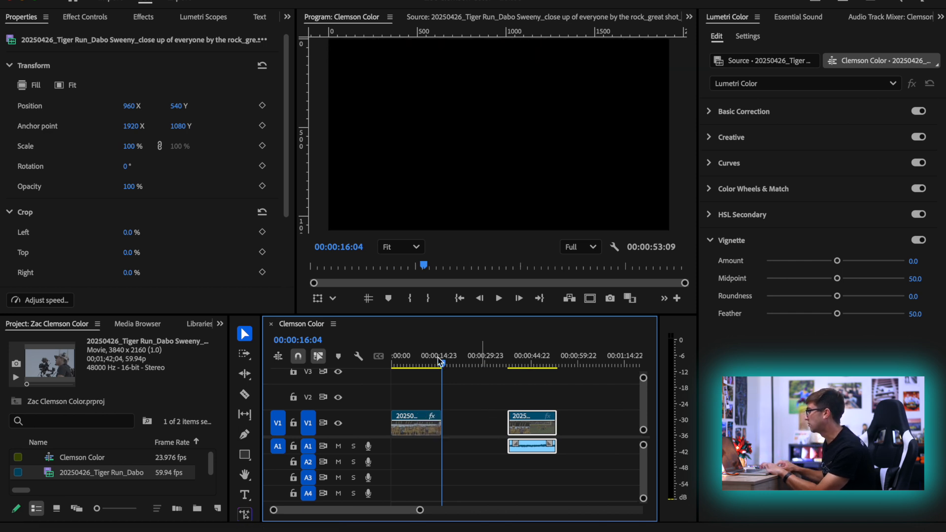
click(387, 364)
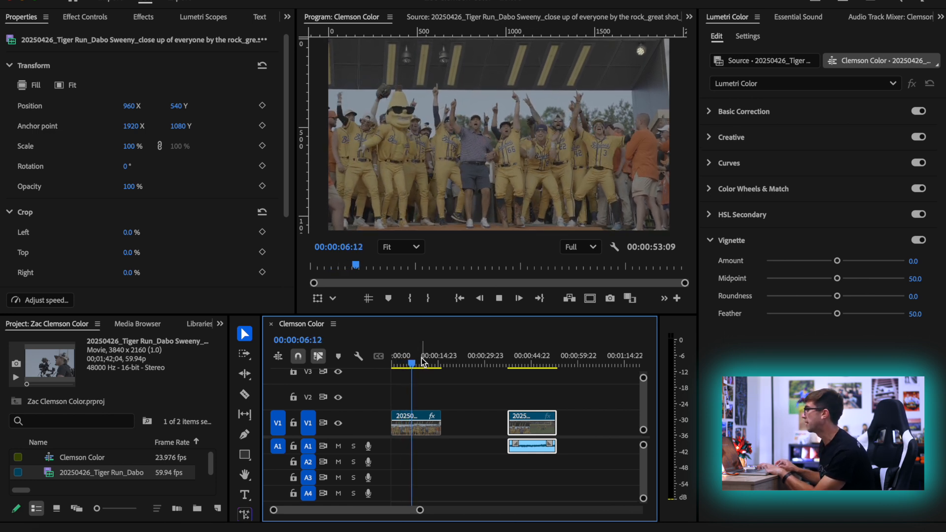
key(space)
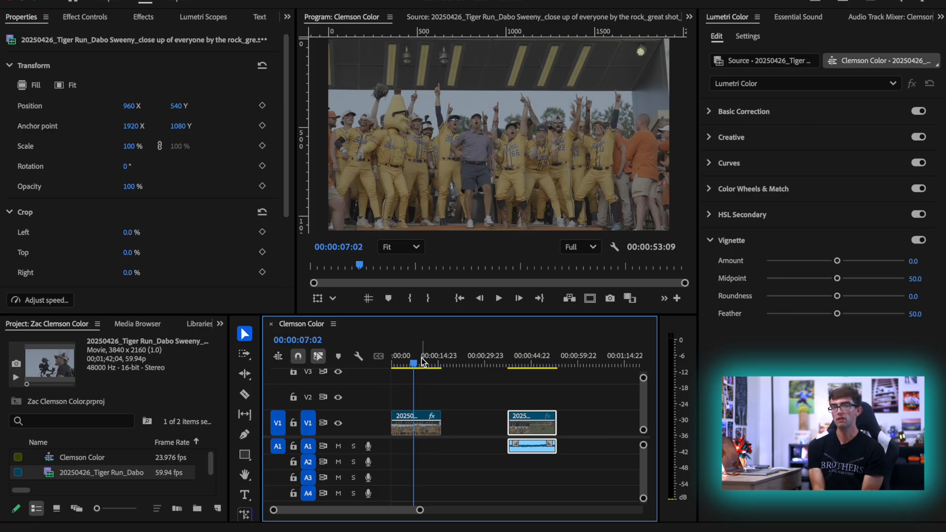
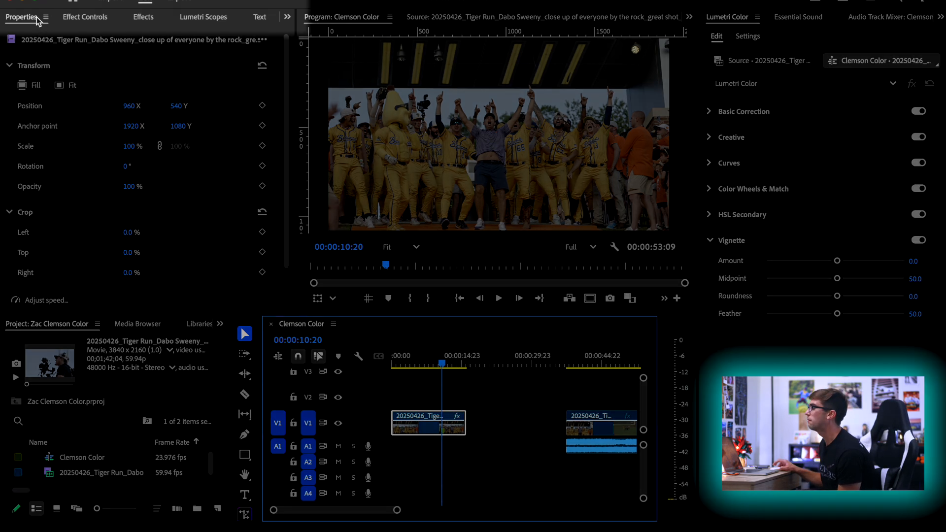
Show the Lumetri Scopes with the Luma waveform type selected
click(204, 18)
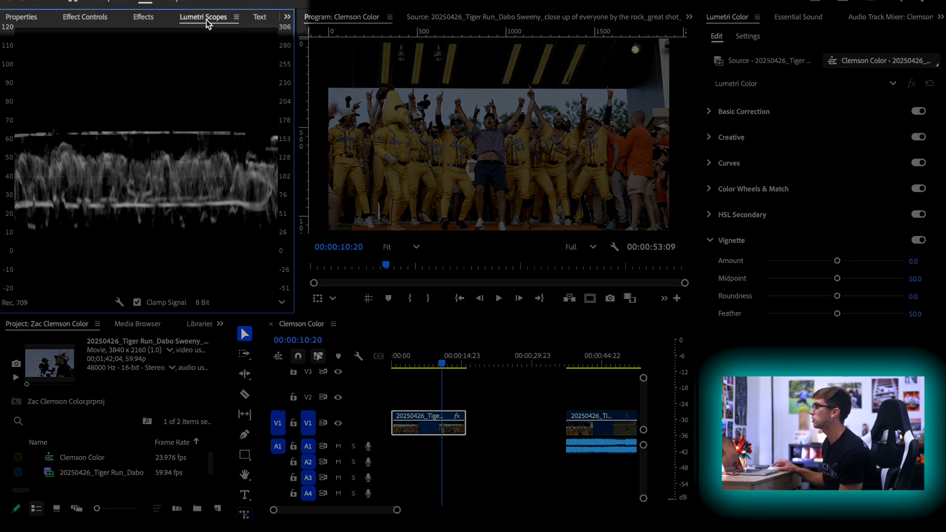
click(120, 302)
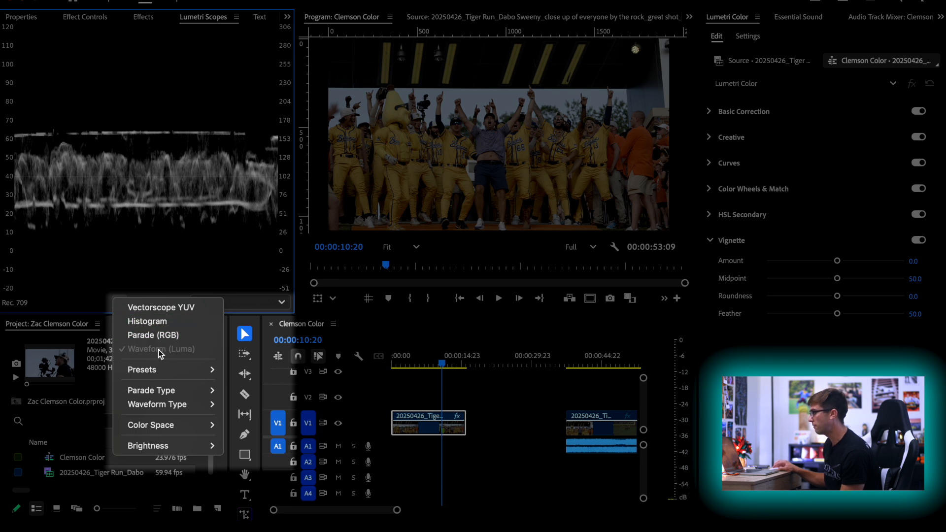
mouse_move(157, 404)
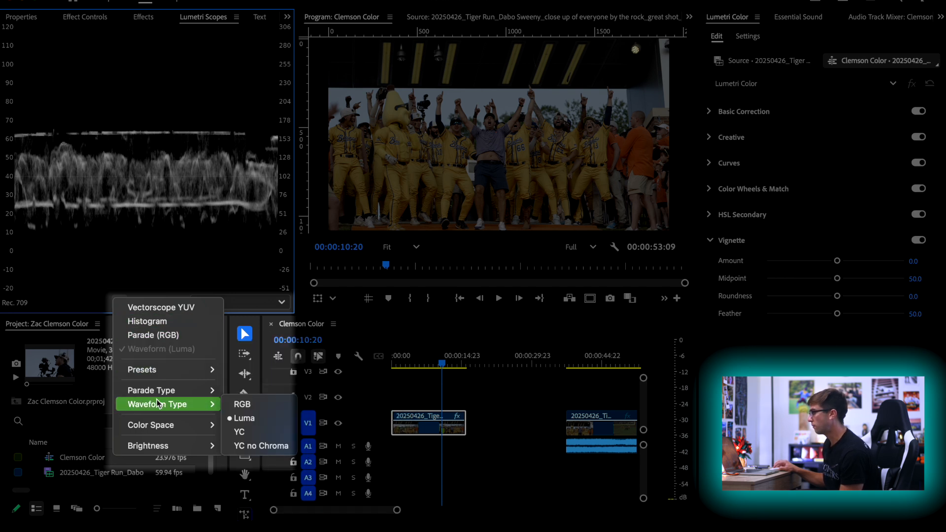
click(246, 418)
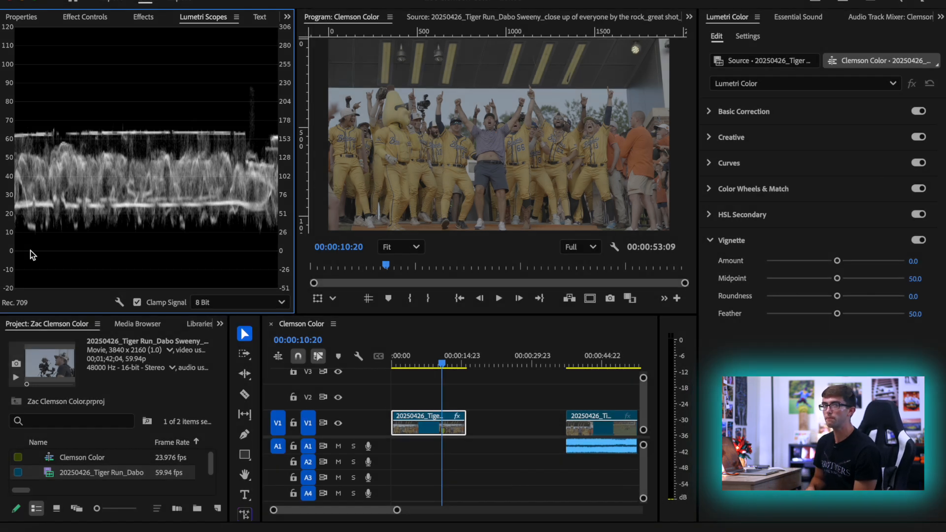
Try the Basic Correction Exposure at its extremes of -5.0 and 5.0 on the first segment, undoing each change
click(807, 114)
drag(843, 325, 745, 340)
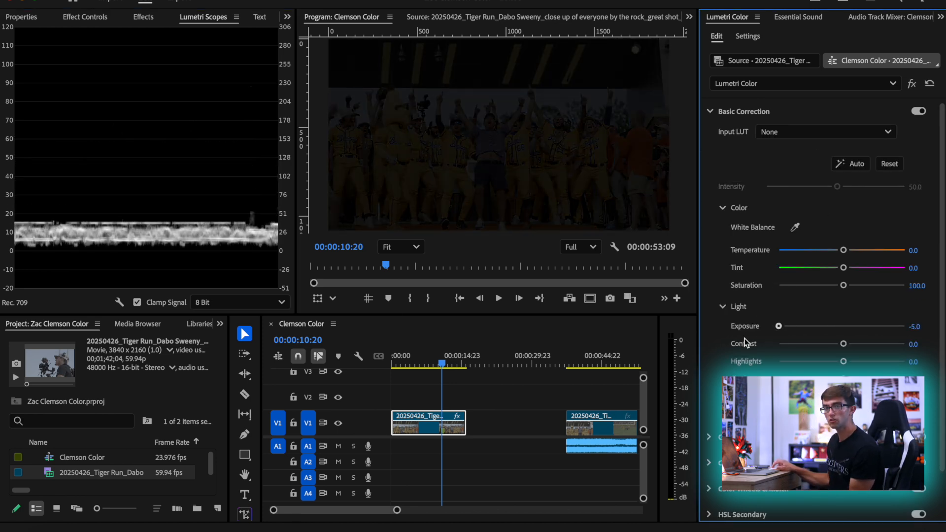
key(ctrl+z)
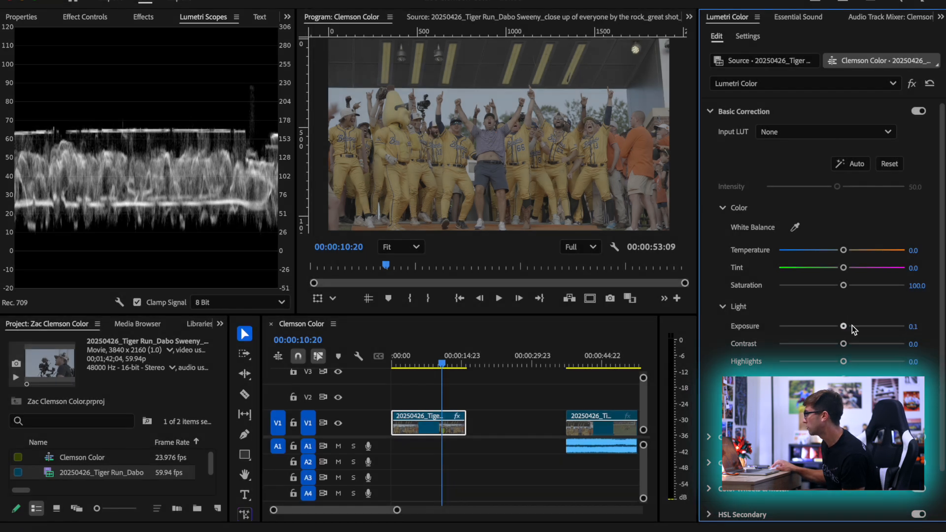
drag(844, 329, 917, 325)
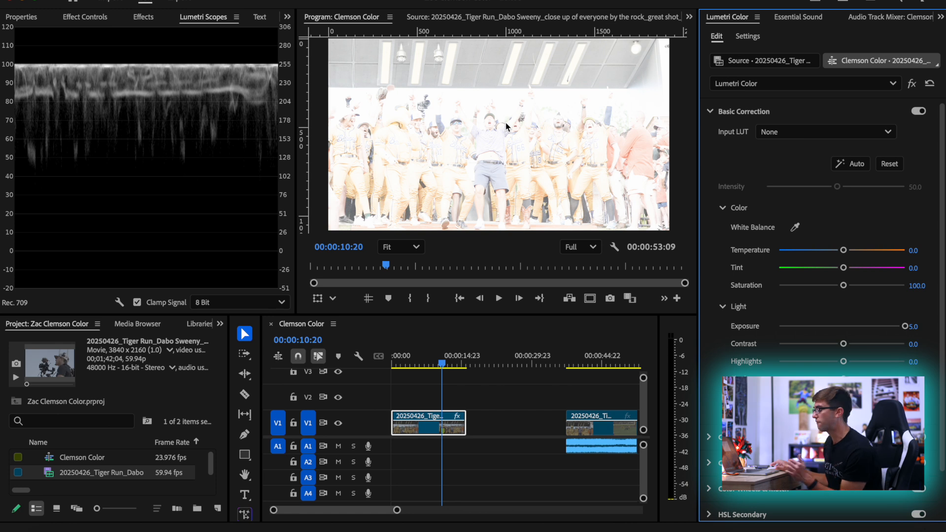
key(ctrl+z)
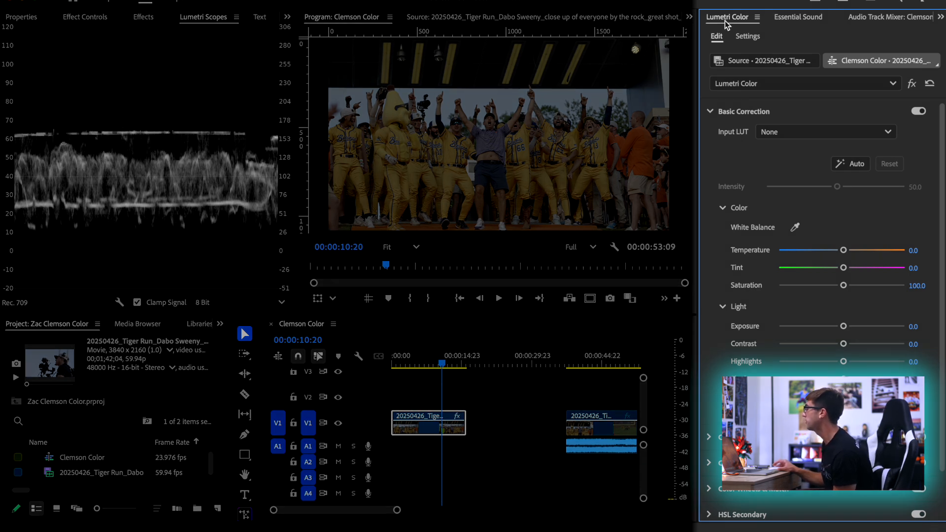
click(710, 111)
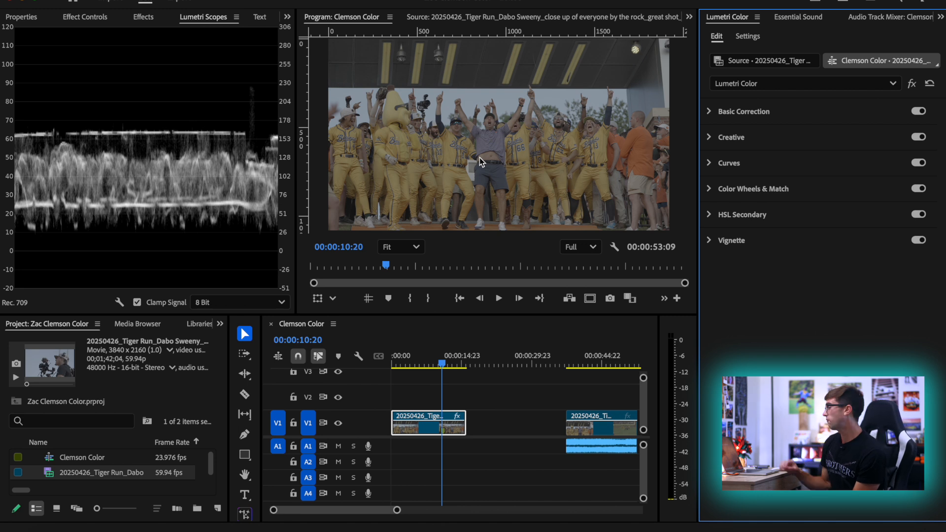
Compare the shot with Color Manage Auto Detected Log and Raw Media on and off, leave it off, and return to the Basic Correction controls
click(709, 111)
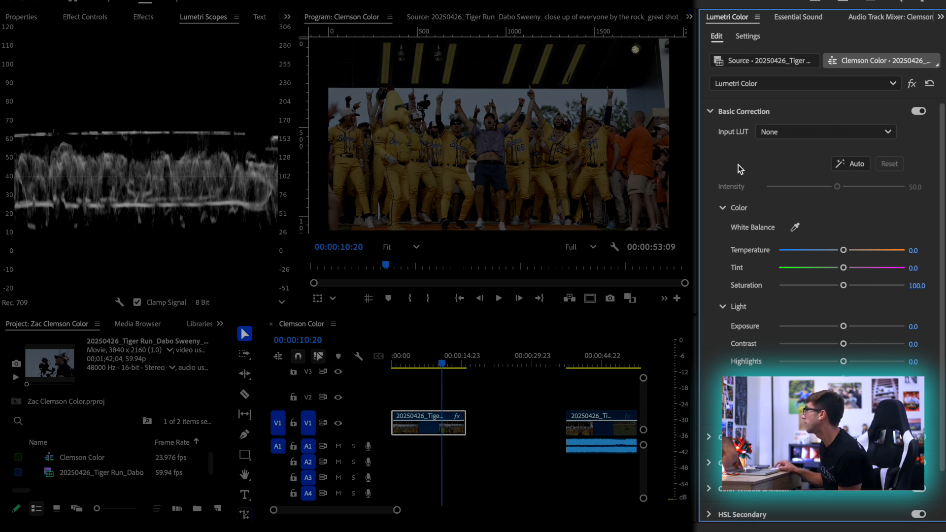
click(748, 37)
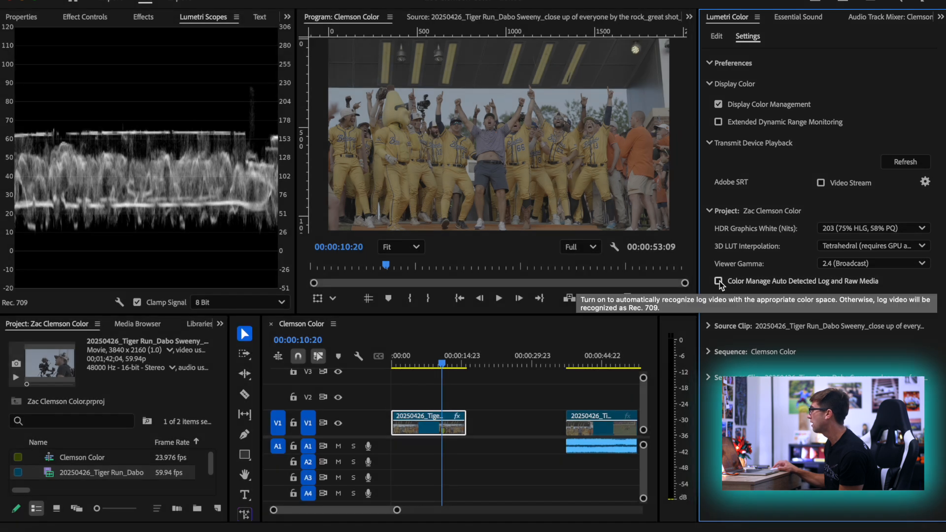
click(718, 281)
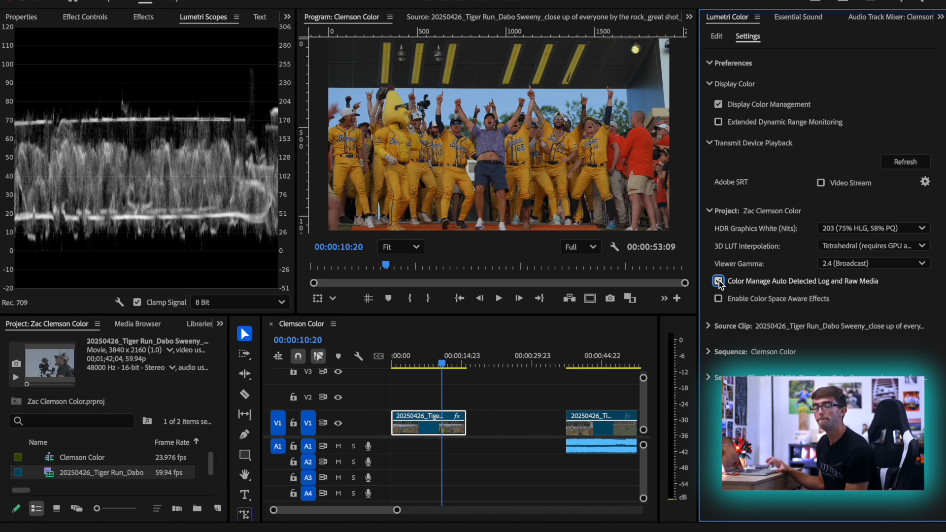
click(718, 281)
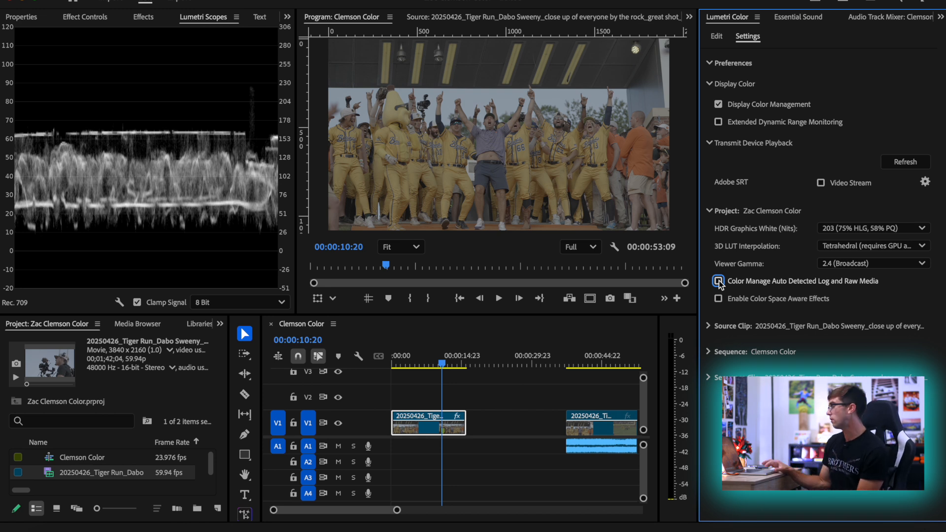
click(718, 281)
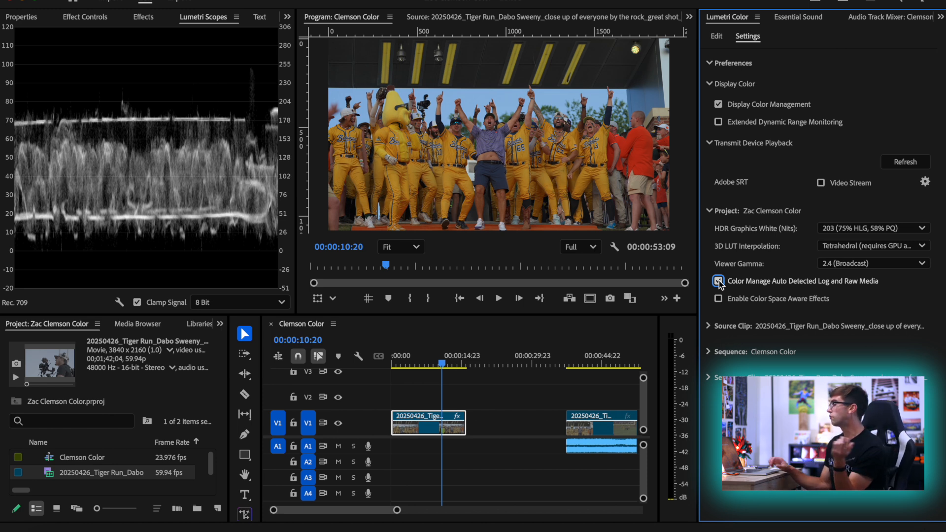
click(718, 280)
click(718, 281)
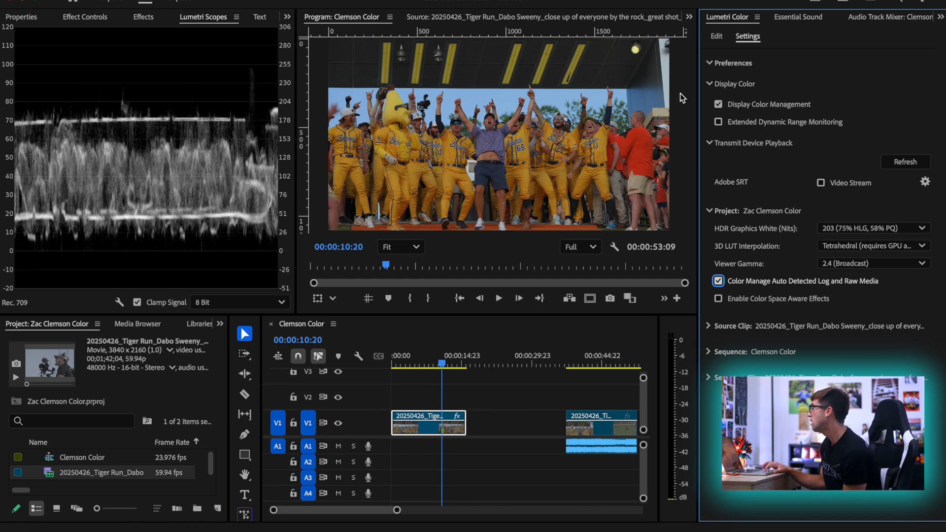
click(718, 281)
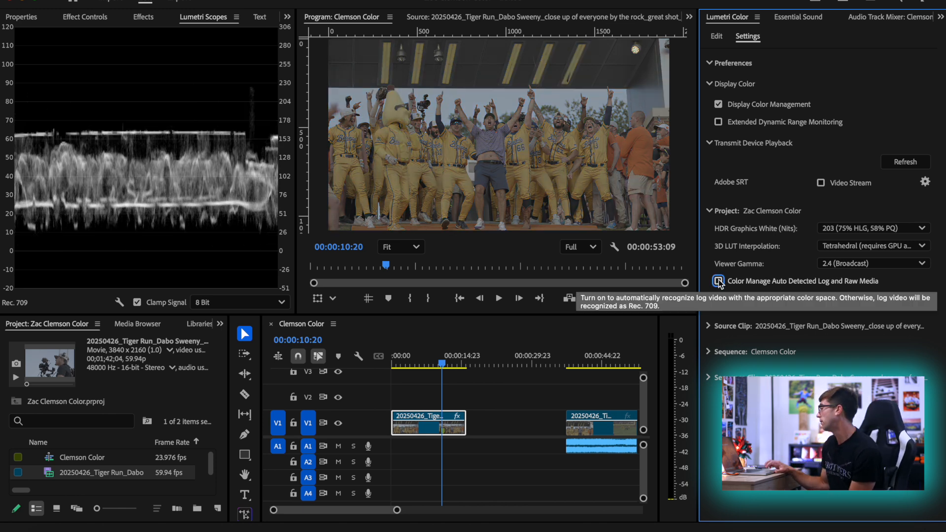
click(718, 280)
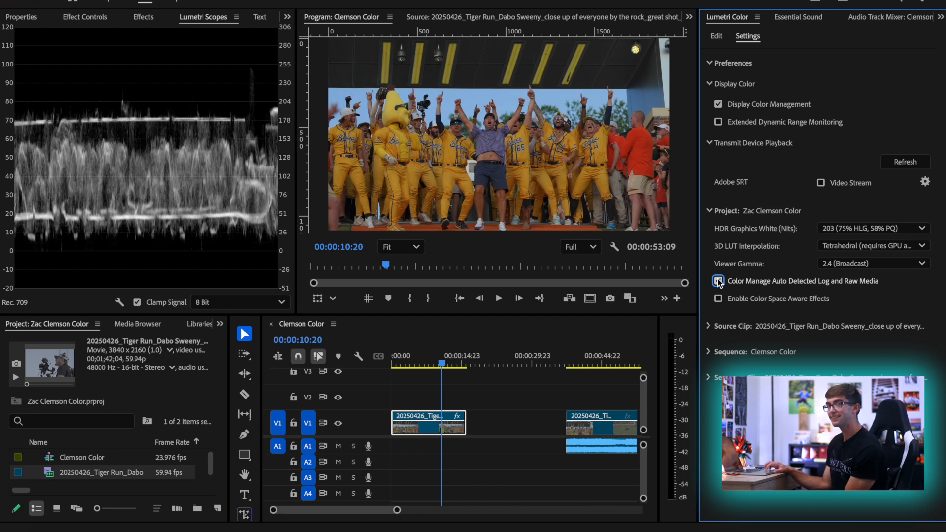
click(718, 280)
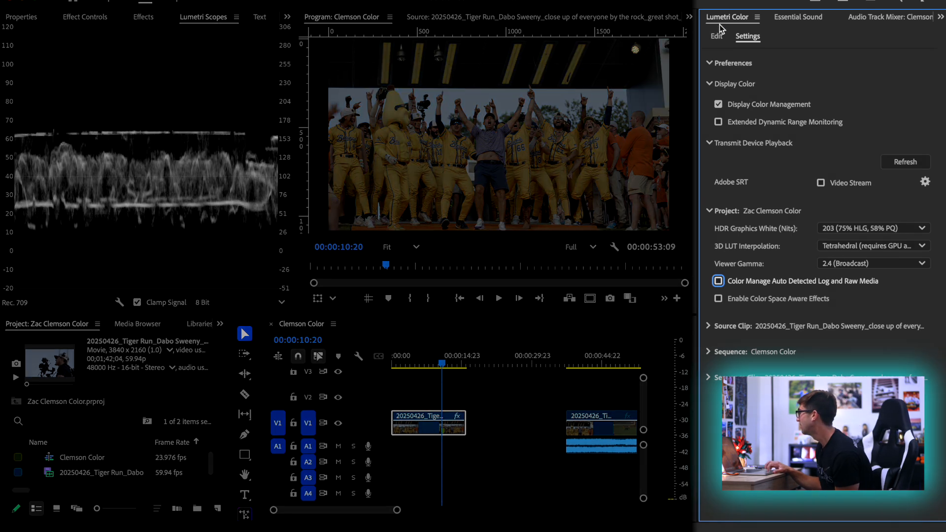
click(718, 37)
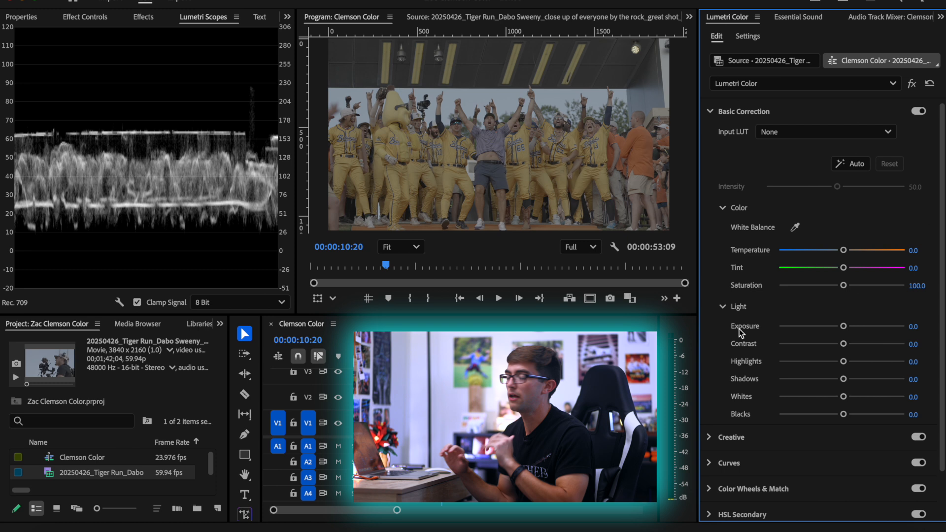
Try Exposure values of -3.0 and 1.8 on the first segment and reset Exposure to its default
drag(843, 326, 803, 329)
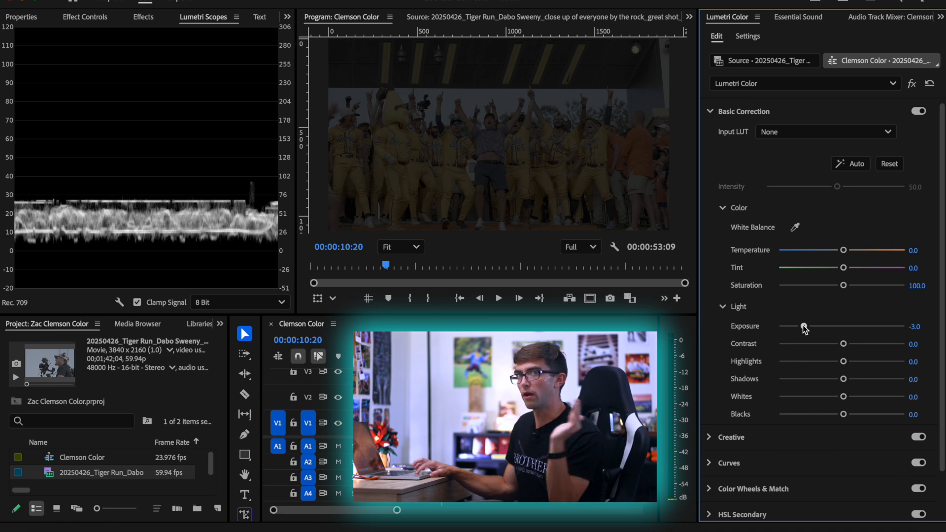
drag(805, 329, 863, 323)
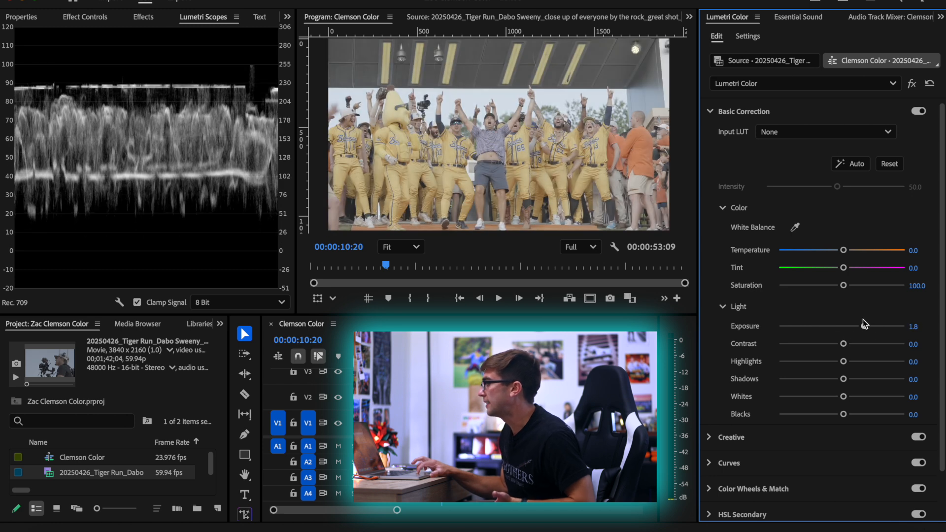
double_click(862, 321)
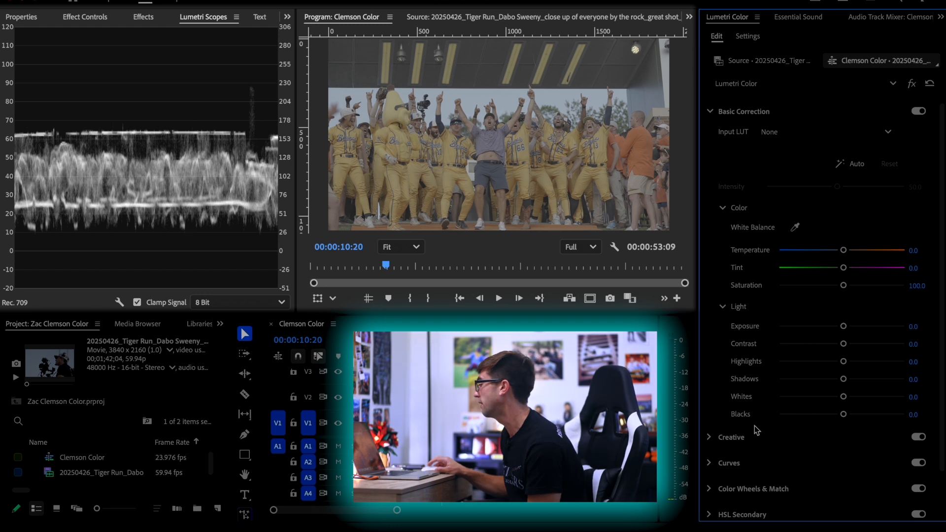
Lower the Blacks to -23.4, try -100.0 with a close look at the dark areas, and undo back to -23.4
drag(843, 414, 826, 417)
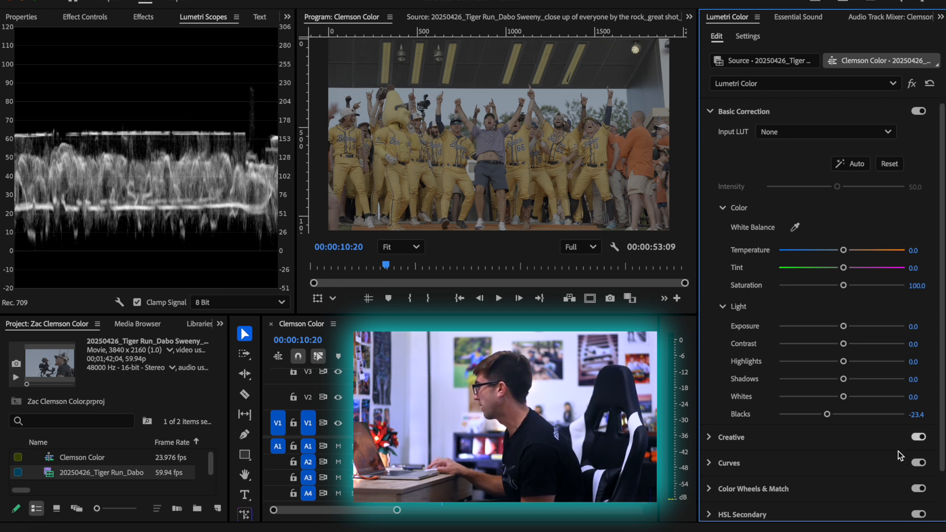
drag(827, 417, 725, 412)
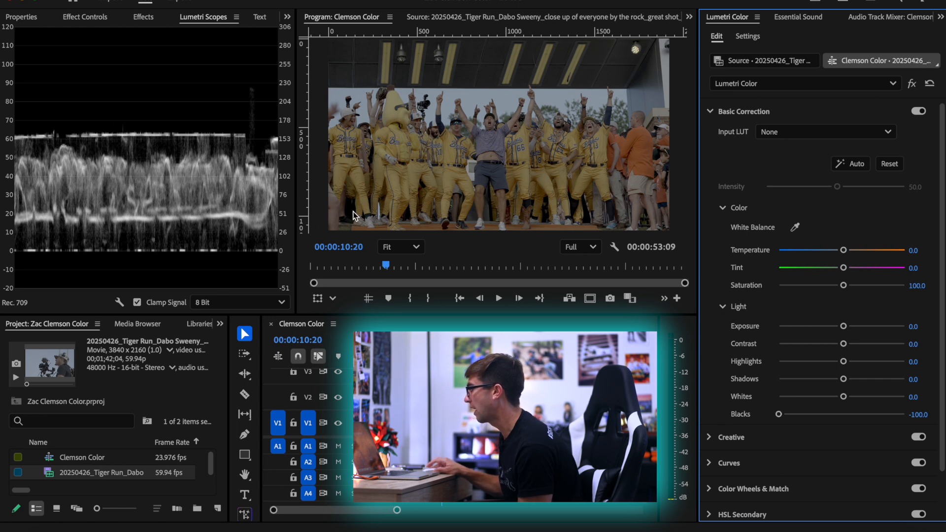
scroll(341, 211, up, 5)
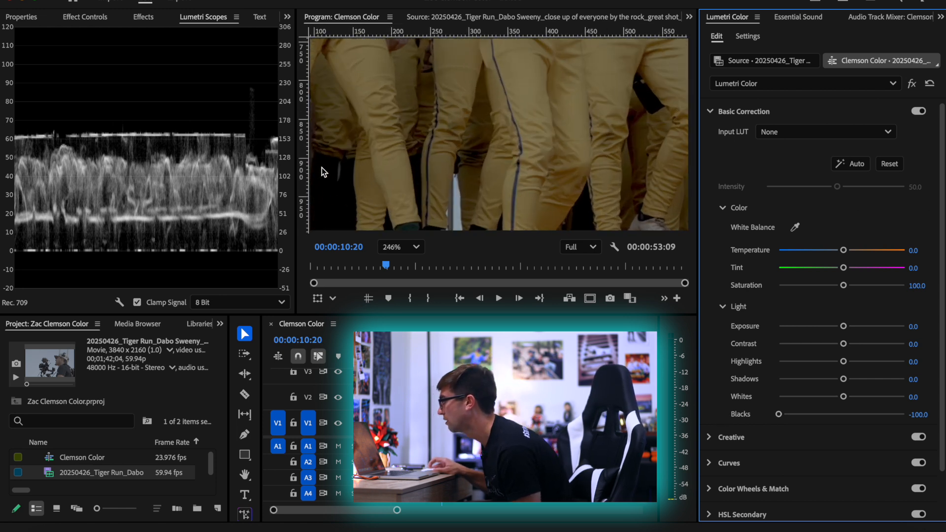
click(400, 247)
click(394, 257)
key(ctrl+z)
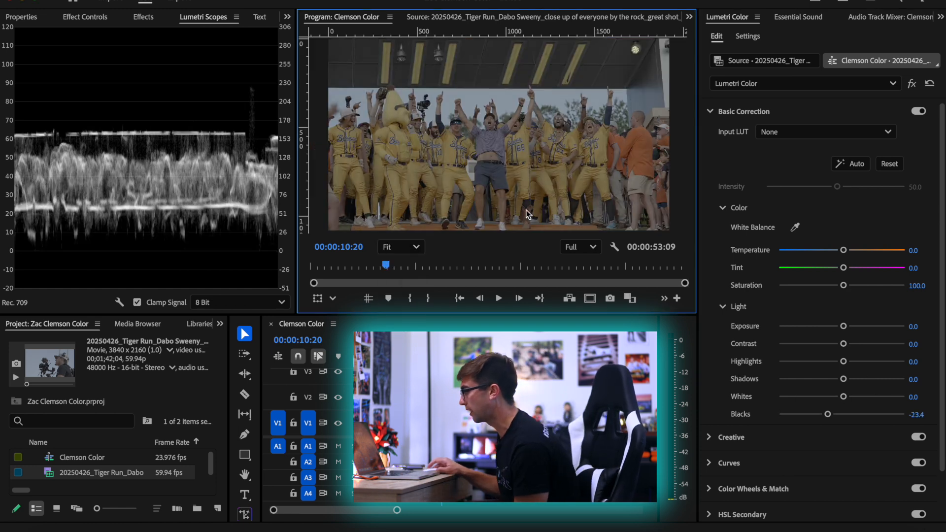
drag(826, 415, 826, 416)
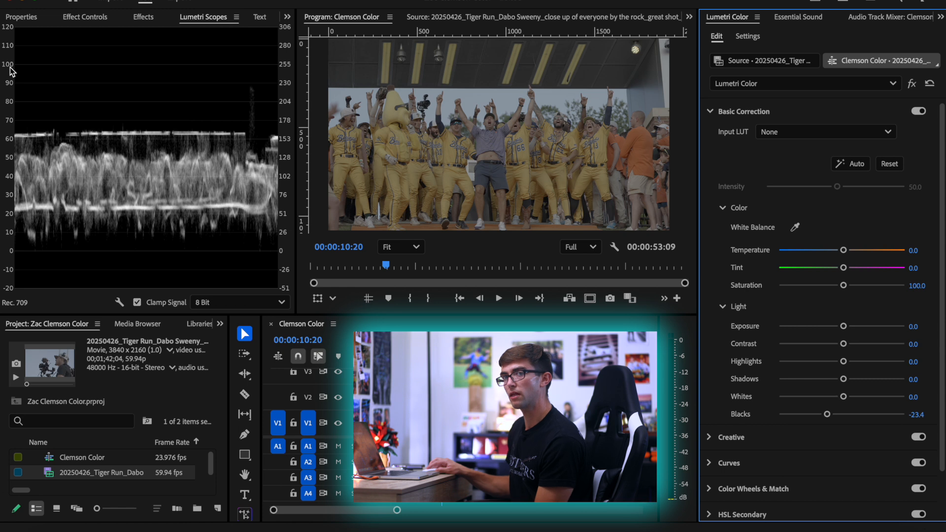
Raise the Whites to 120.0, inspect the bright ceiling light close up, and fit the whole frame in view again
drag(844, 398, 869, 397)
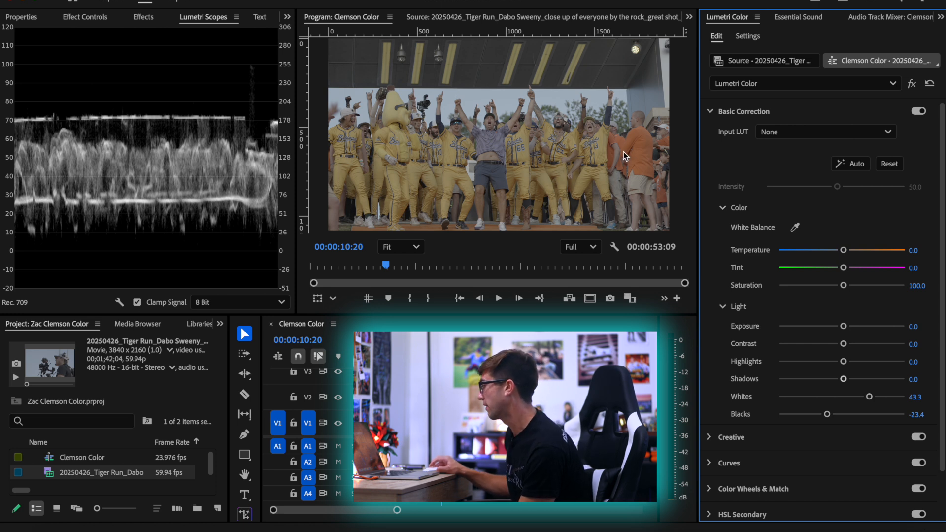
drag(868, 397, 927, 397)
mouse_move(917, 397)
mouse_down()
mouse_move(926, 397)
mouse_move(915, 397)
mouse_up()
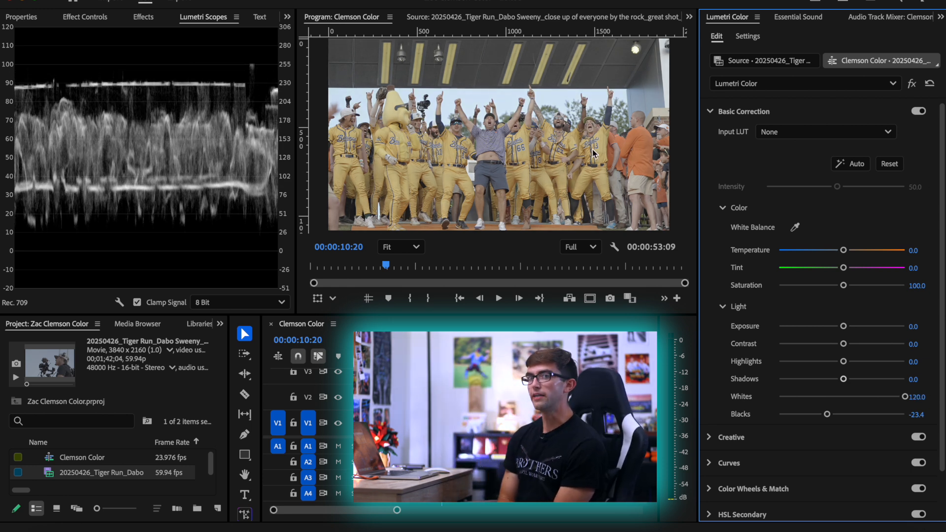
key(h)
scroll(640, 52, up, 10)
drag(625, 53, 607, 94)
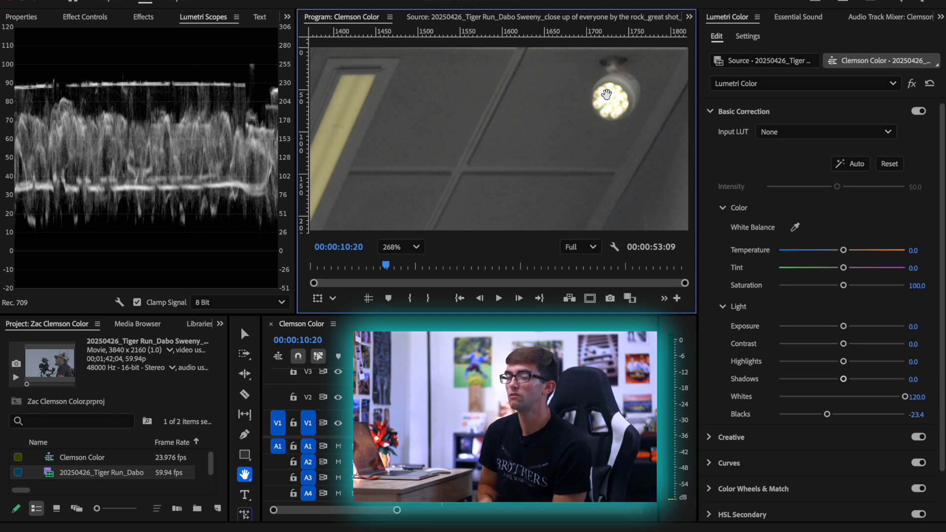
key(v)
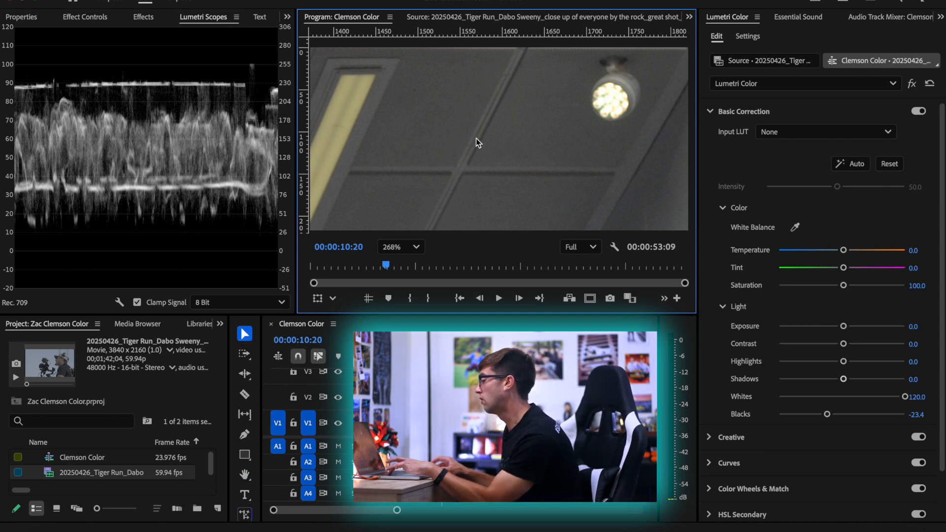
click(400, 247)
click(405, 261)
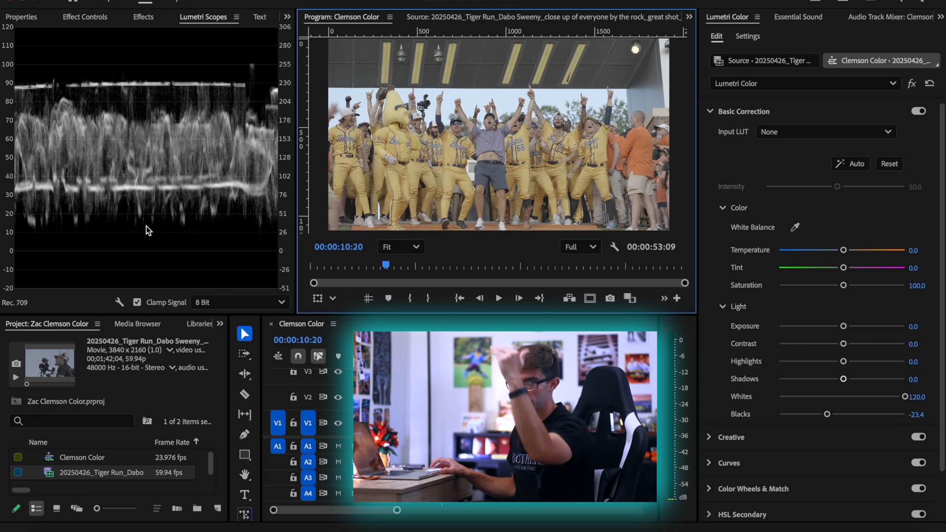
Lower the Blacks to -46.4 and further to -56.4, and compare the shot with the Lumetri effect bypassed and re-enabled
click(917, 414)
text(-46.4)
key(Return)
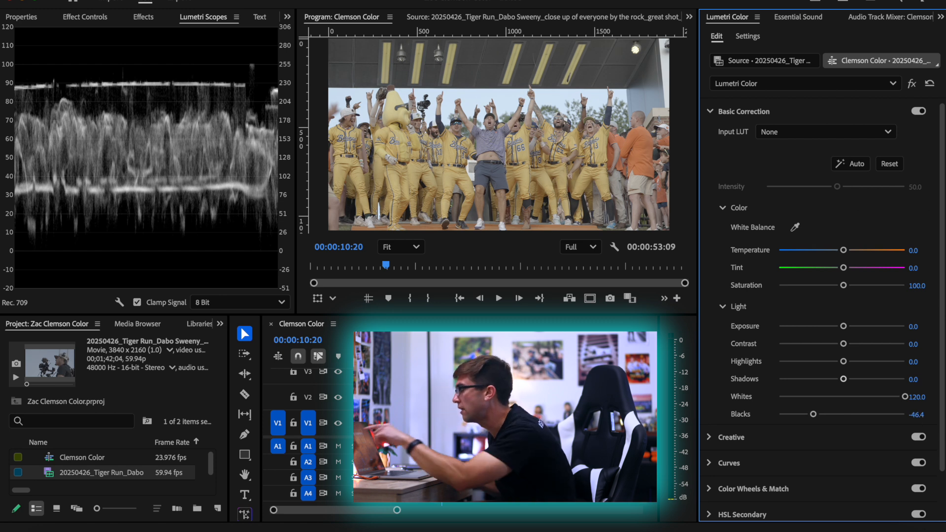
drag(916, 414, 911, 415)
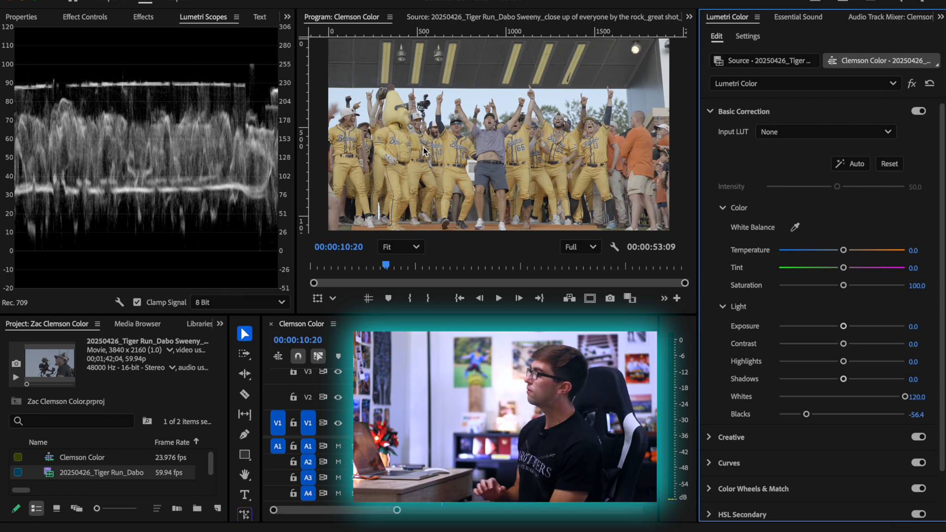
click(911, 84)
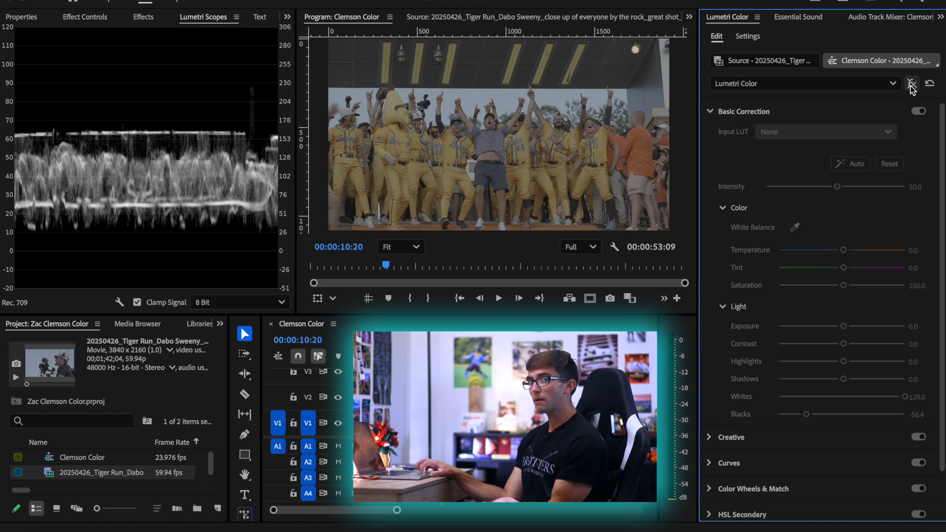
click(911, 84)
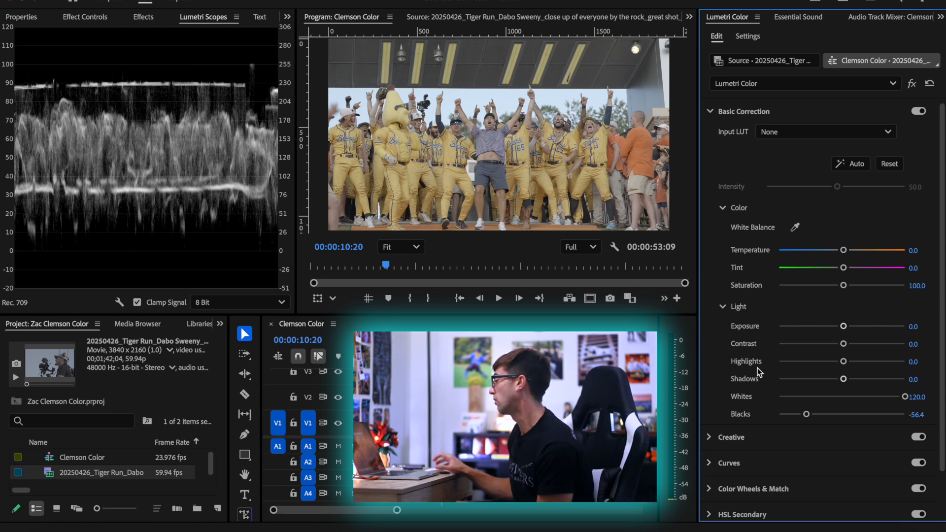
Lower the Shadows to -94.1, raise the Highlights to 55.2, and compare the shot with the Lumetri effect bypassed and re-enabled
drag(843, 380, 782, 378)
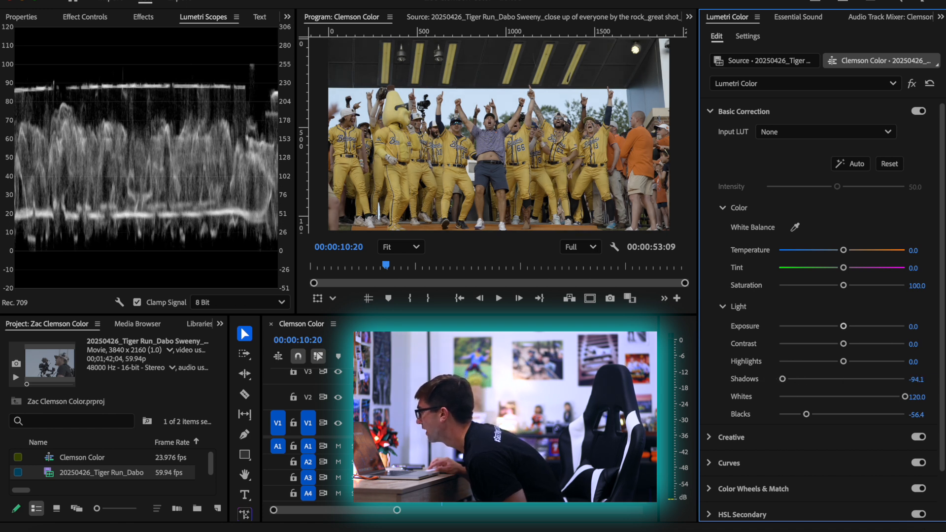
drag(843, 362, 876, 362)
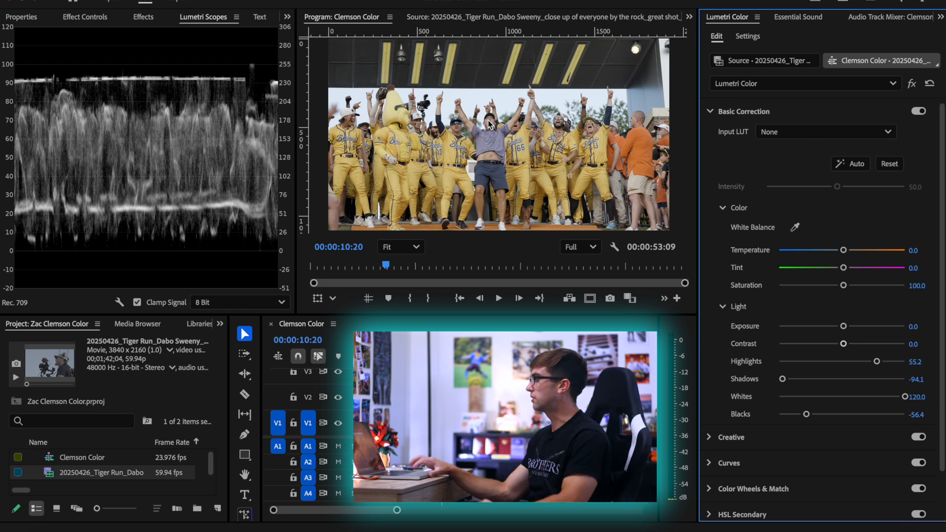
click(912, 83)
click(912, 84)
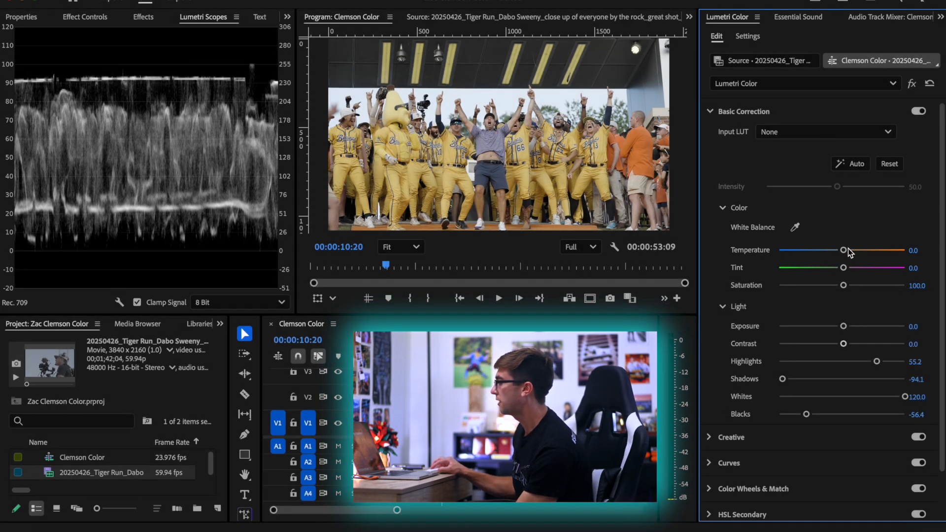
Try a Temperature of 60.2 and a Tint of -88.1 followed by a magenta shift, resetting each to its default
drag(843, 252, 880, 252)
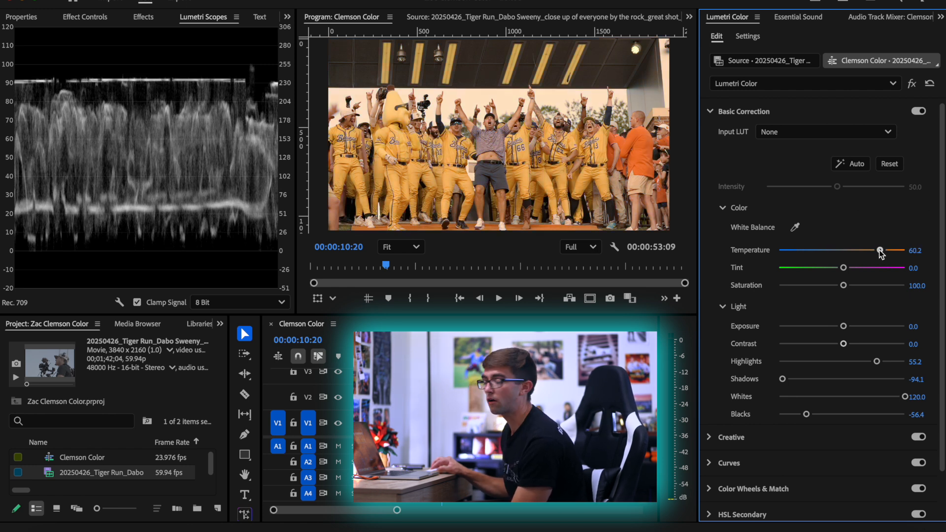
double_click(880, 251)
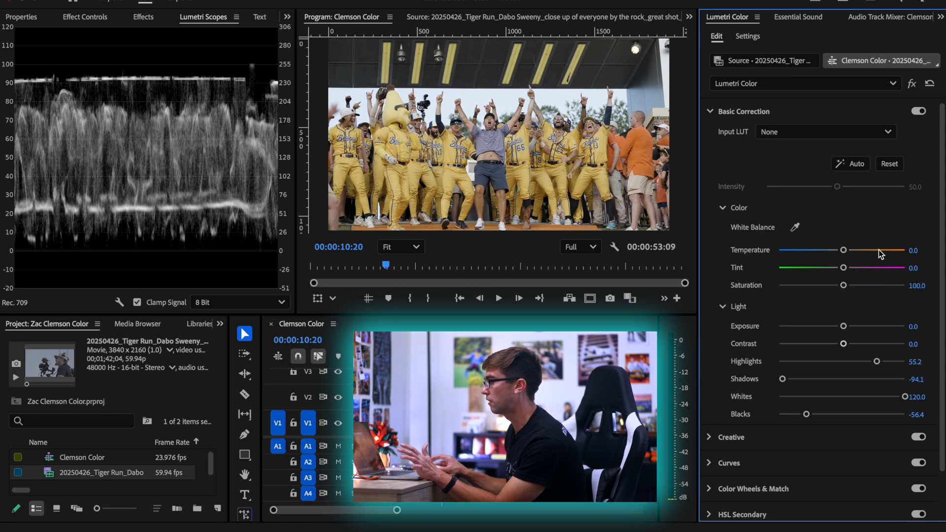
drag(844, 269, 786, 269)
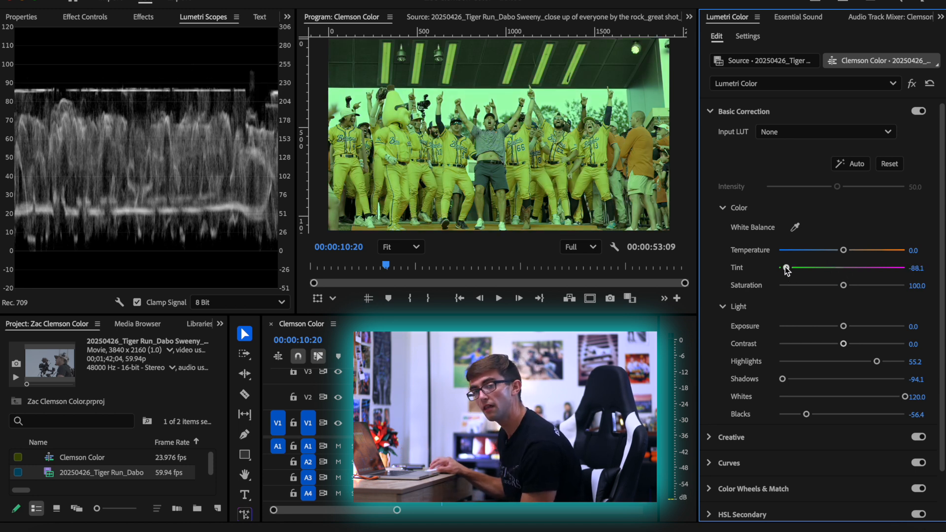
drag(787, 270, 883, 274)
double_click(883, 273)
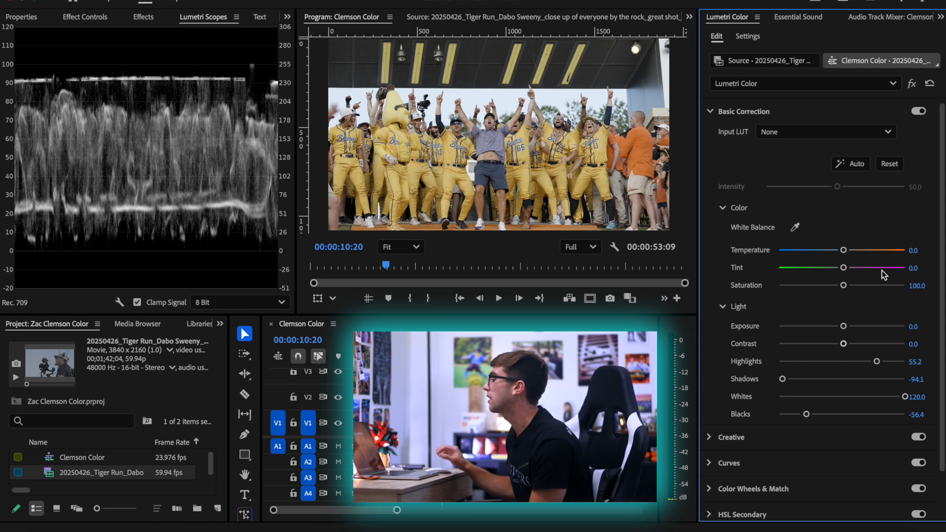
Inspect the central man's leg and white sneaker close up, and fit the whole frame in view again
scroll(475, 200, up, 6)
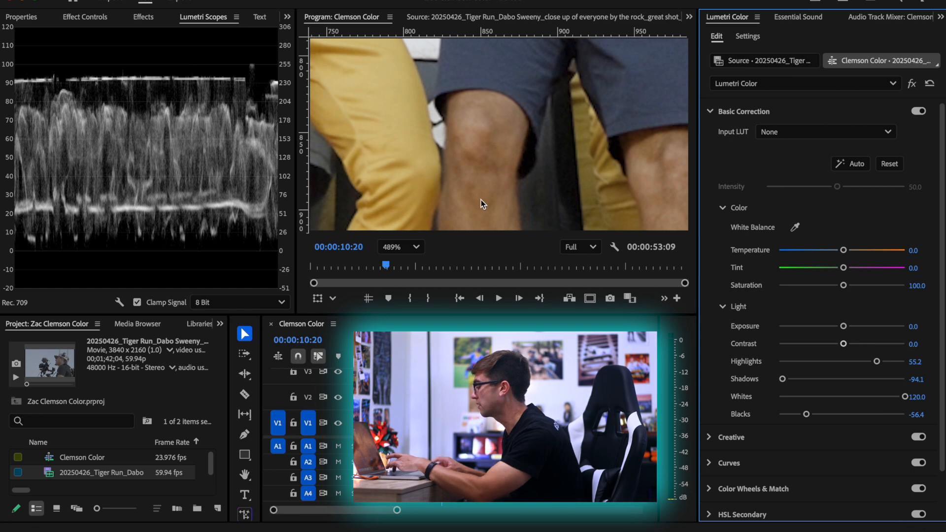
key(h)
drag(495, 197, 529, 84)
drag(516, 141, 511, 61)
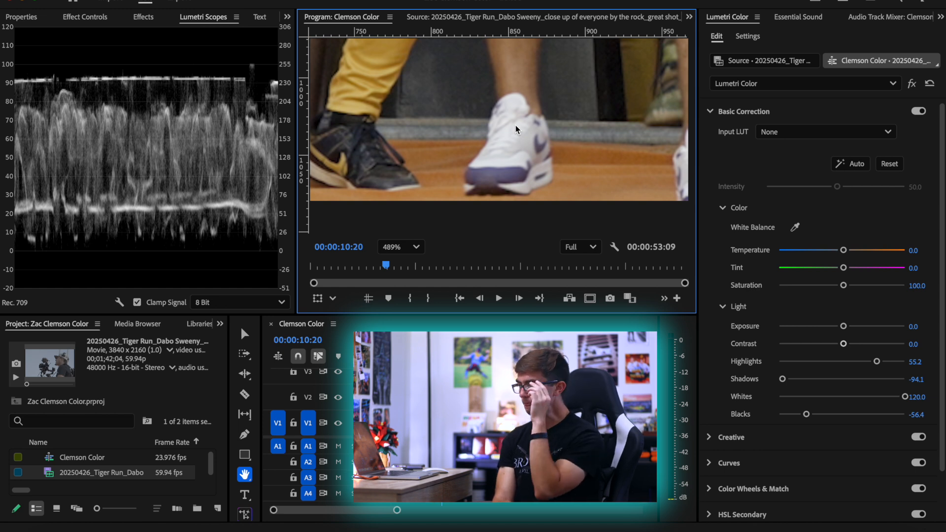
click(401, 247)
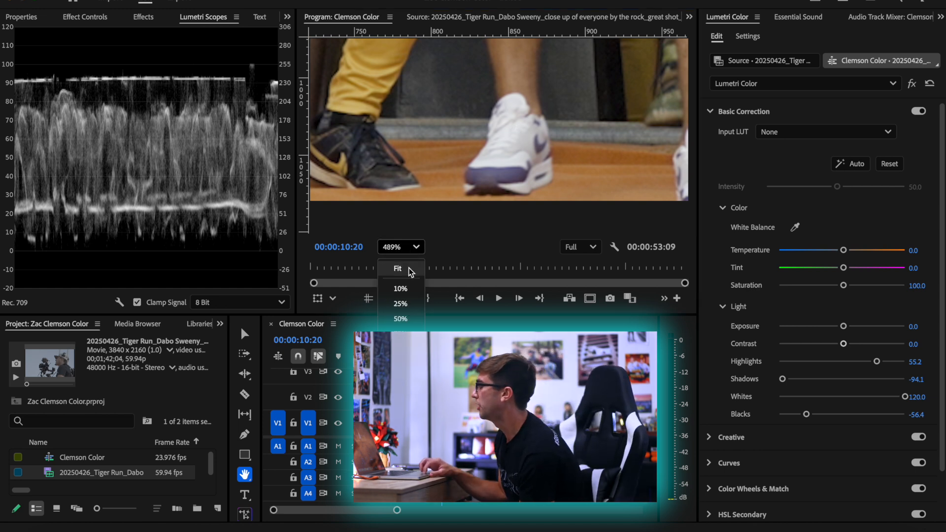
click(411, 270)
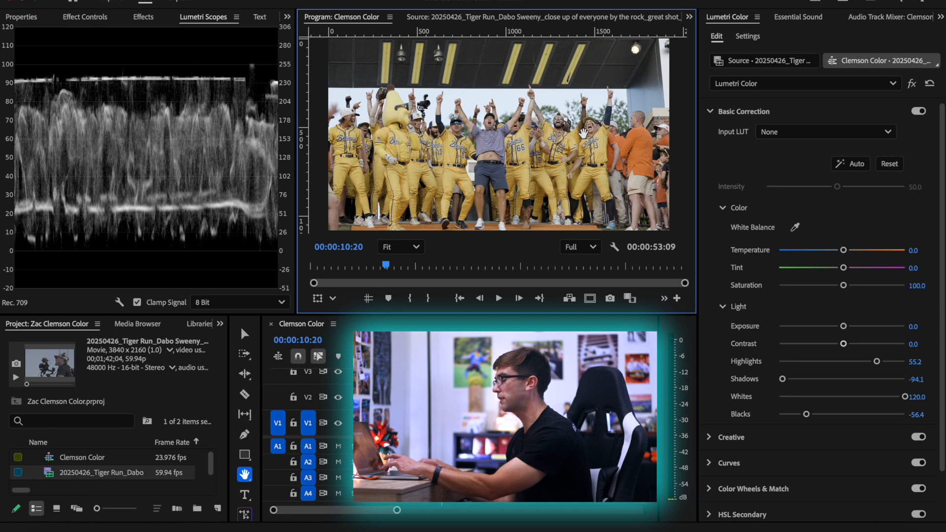
key(v)
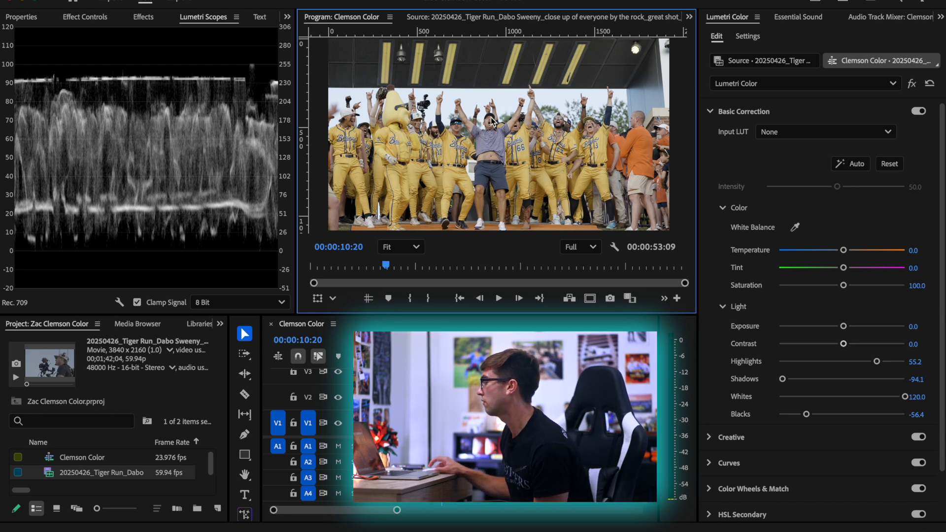
Adjust the white balance against the central man's skin, setting Temperature to -12.4 and Tint to 16.4
scroll(491, 119, up, 5)
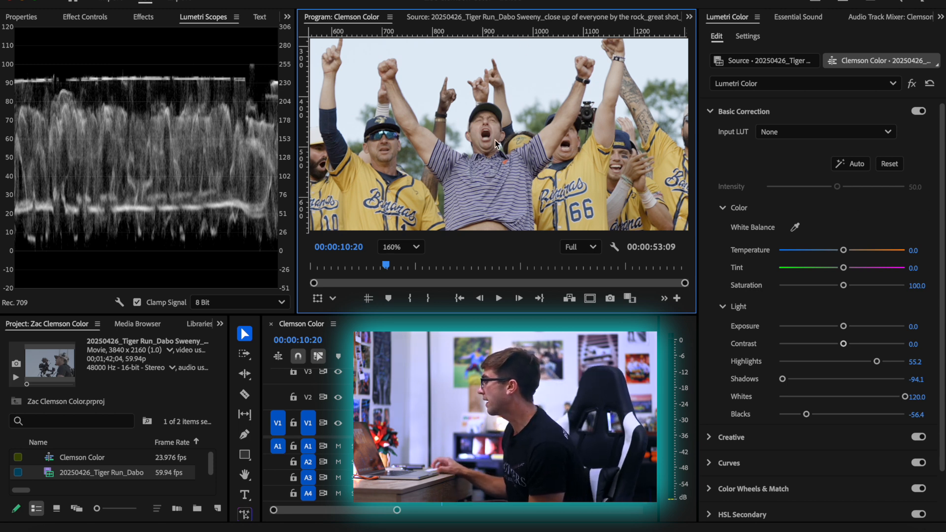
scroll(494, 138, down, 3)
scroll(495, 139, up, 1)
scroll(494, 139, down, 3)
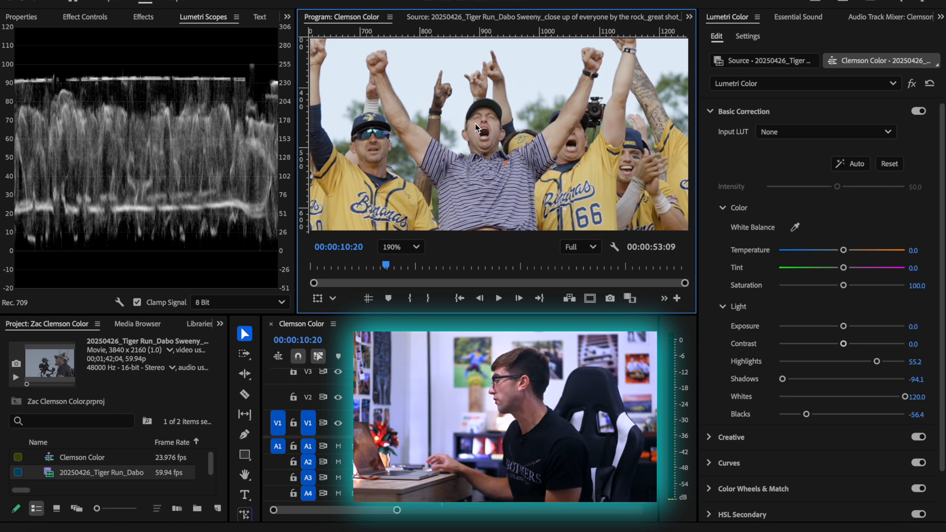
mouse_move(843, 269)
mouse_down()
mouse_move(840, 250)
mouse_move(850, 271)
mouse_up()
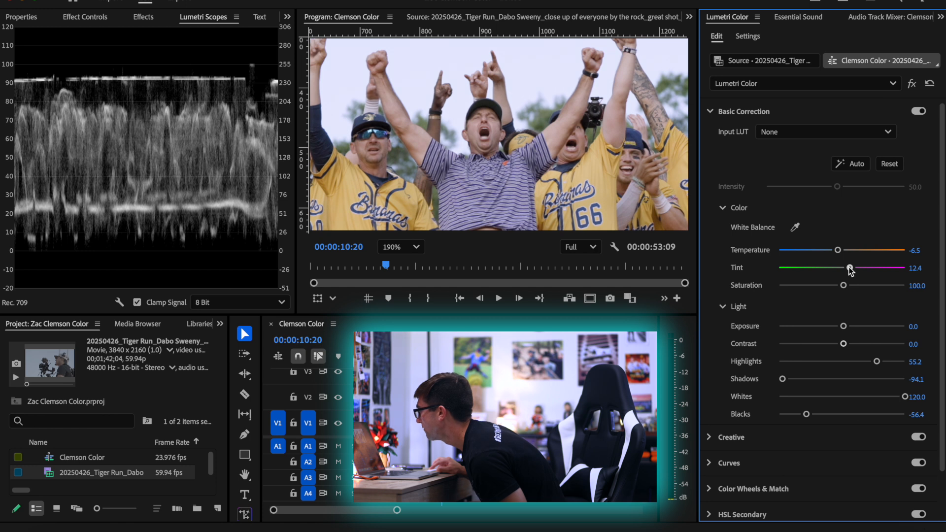
drag(840, 251, 853, 270)
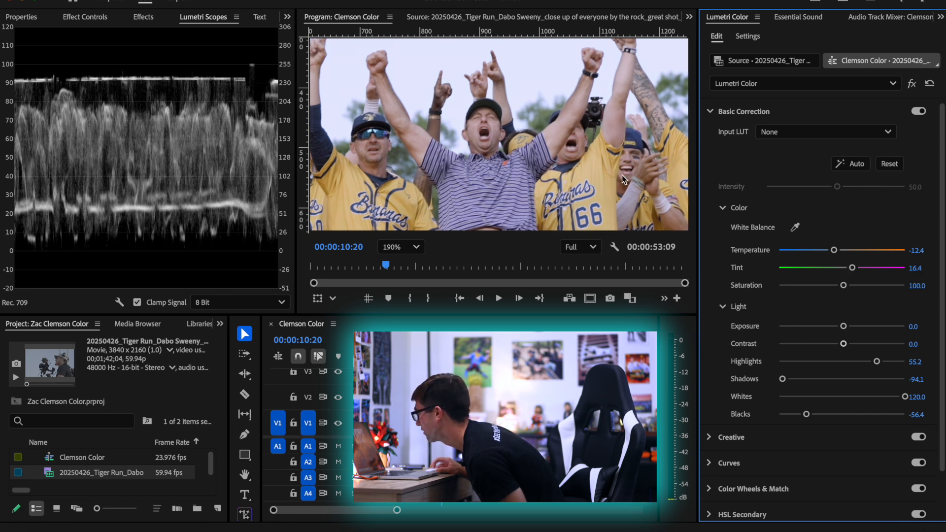
Try a Temperature of 35.3, undo it, and set Temperature to -4.5 and Tint to 17.4
scroll(622, 176, up, 3)
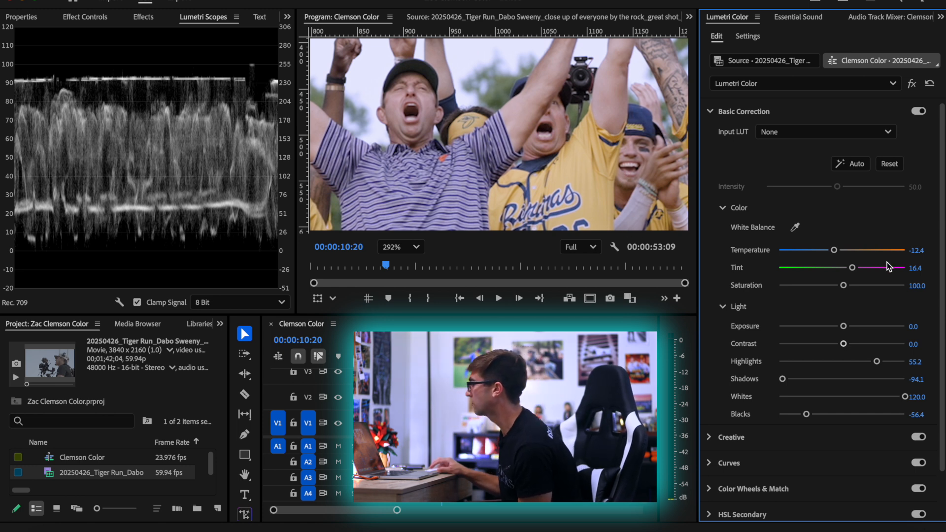
drag(834, 251, 864, 253)
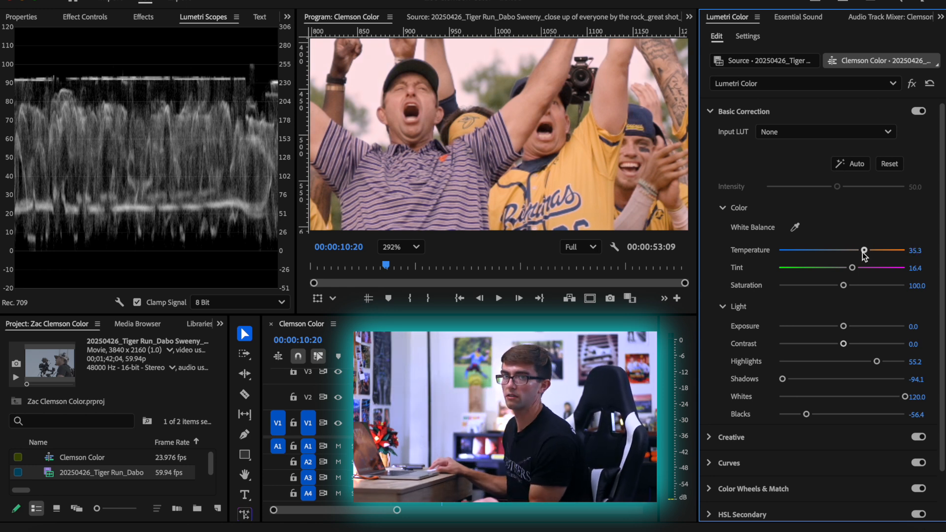
key(ctrl+z)
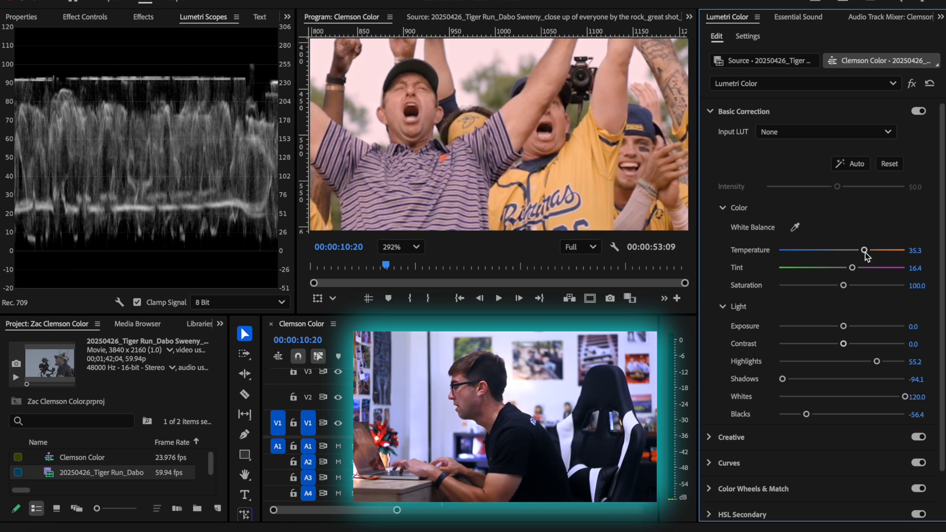
drag(835, 250, 853, 269)
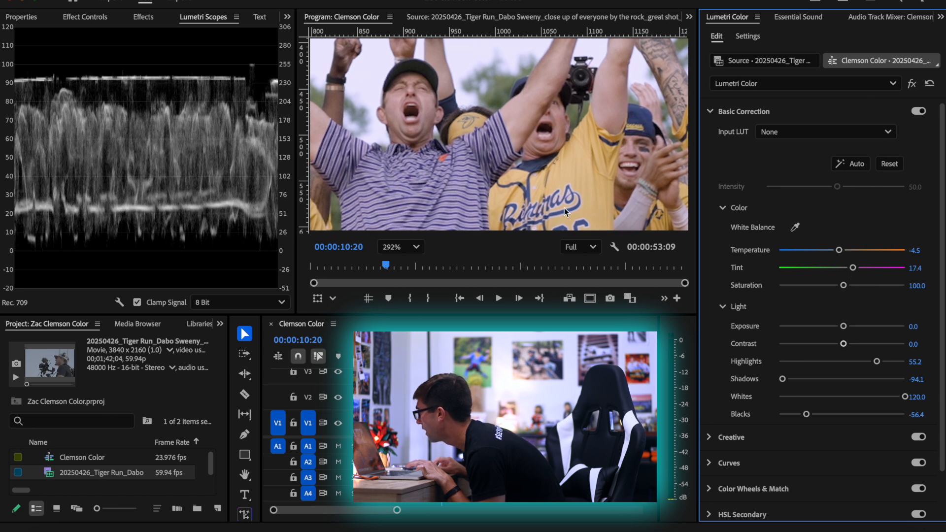
Compare the central group close up with the Lumetri effect bypassed and re-enabled, and fit the whole frame in view again
click(401, 247)
click(406, 268)
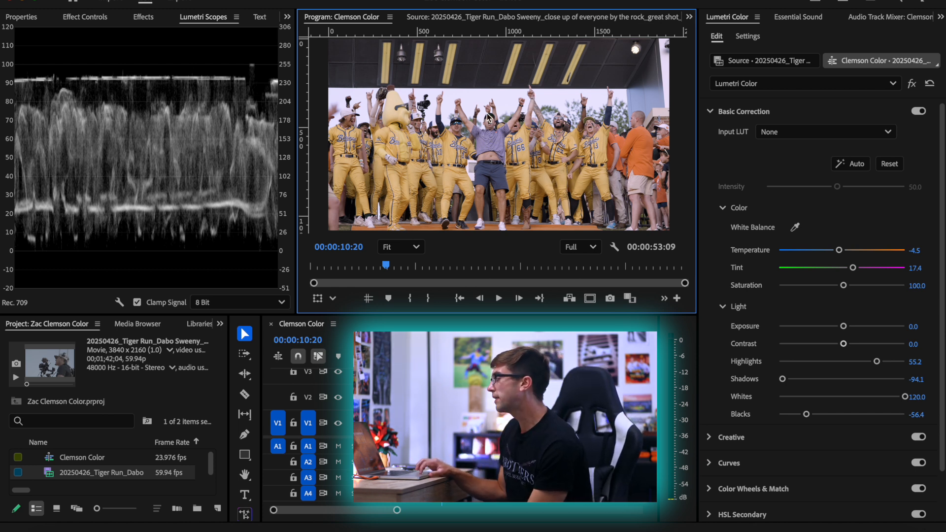
scroll(487, 117, up, 5)
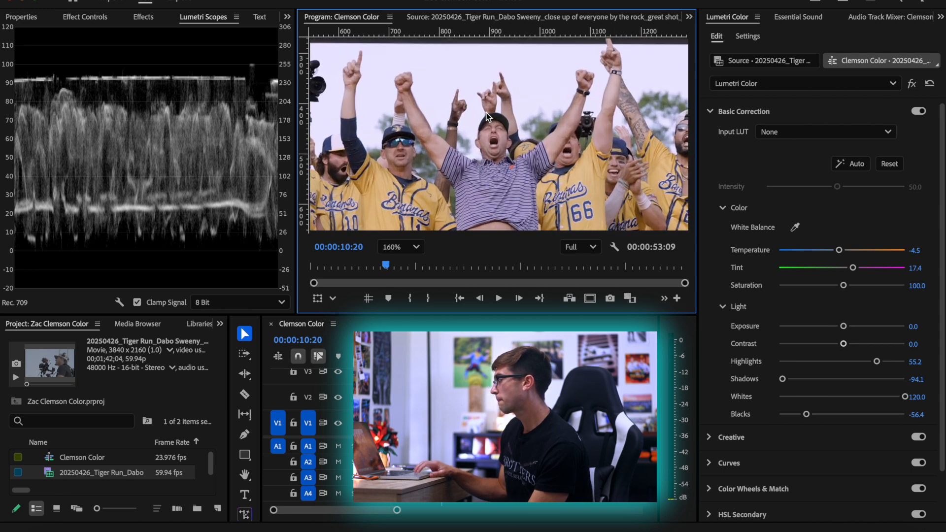
click(912, 82)
click(913, 81)
click(914, 81)
click(914, 81)
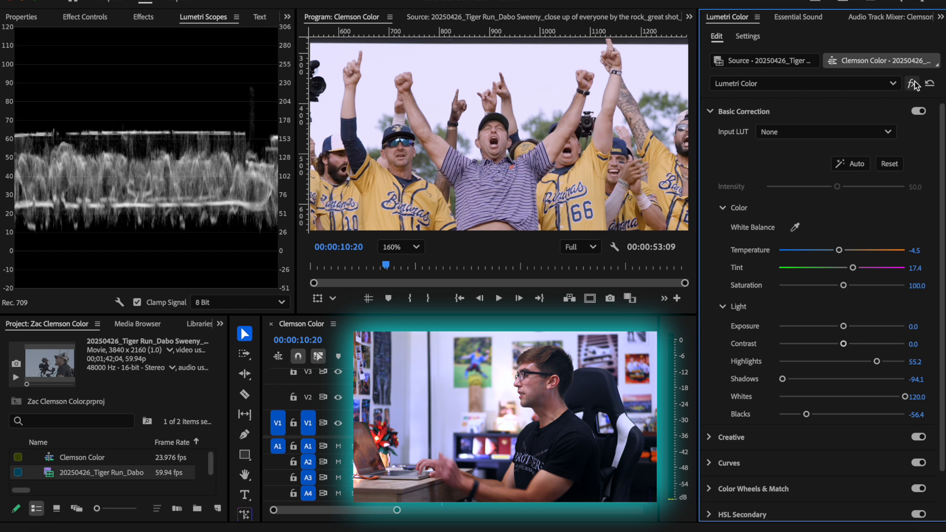
click(416, 246)
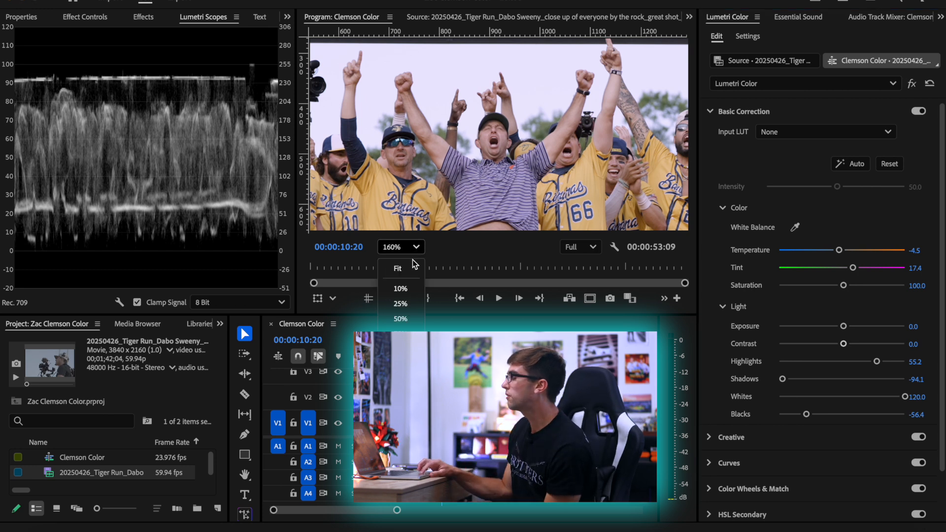
click(401, 264)
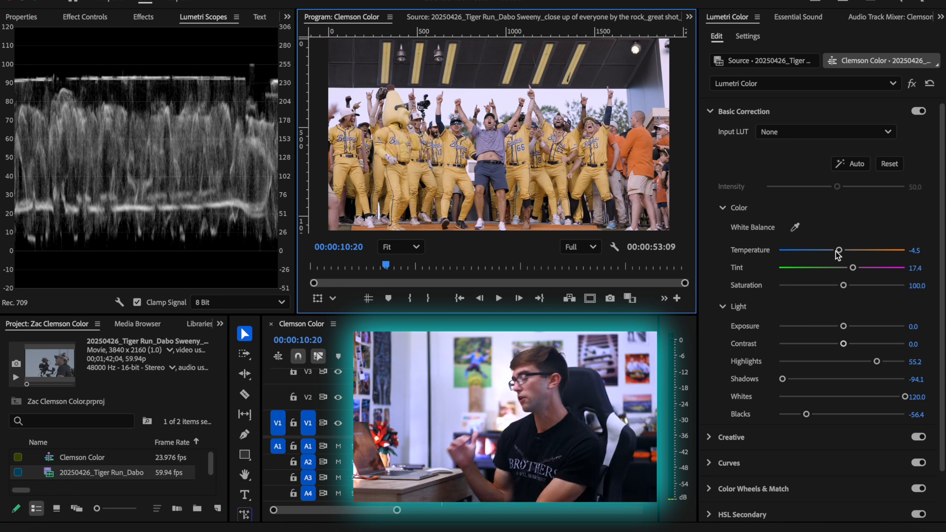
Try Temperature values of 25.4 and 27.4, inspect the central man's skin tone close up, and return Temperature to -4.5
drag(839, 252, 858, 250)
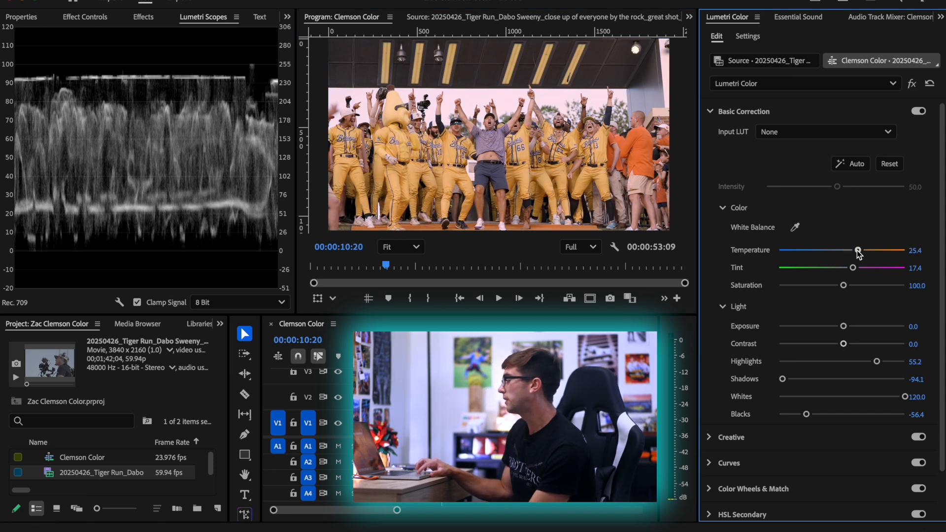
drag(857, 252, 860, 252)
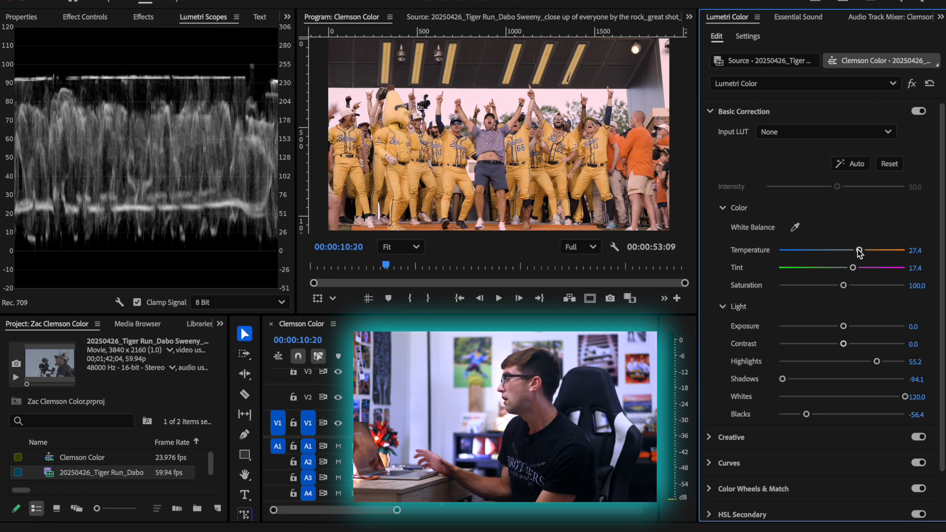
scroll(484, 115, up, 5)
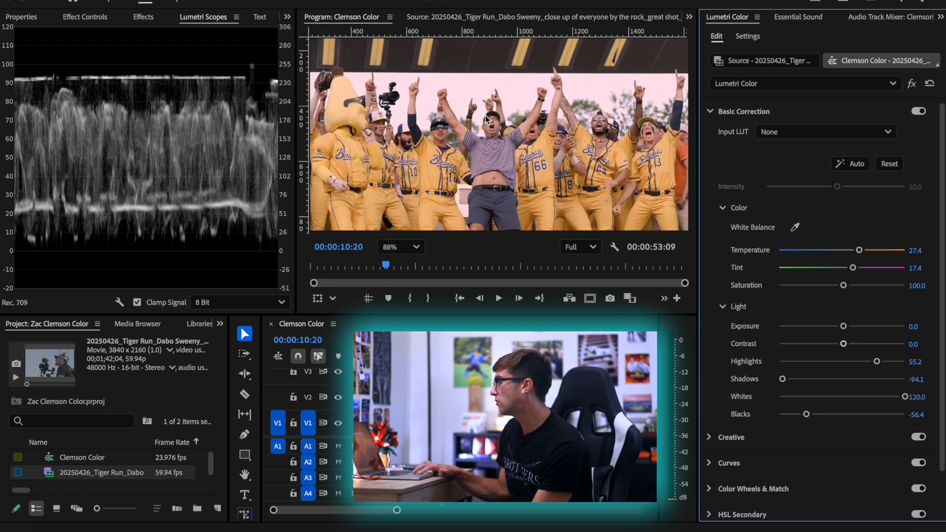
scroll(484, 115, up, 3)
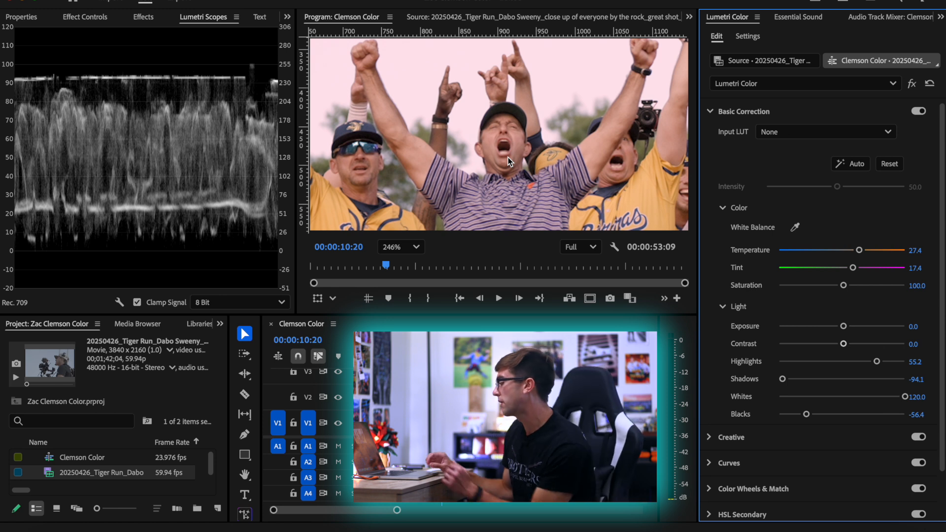
click(391, 249)
click(391, 264)
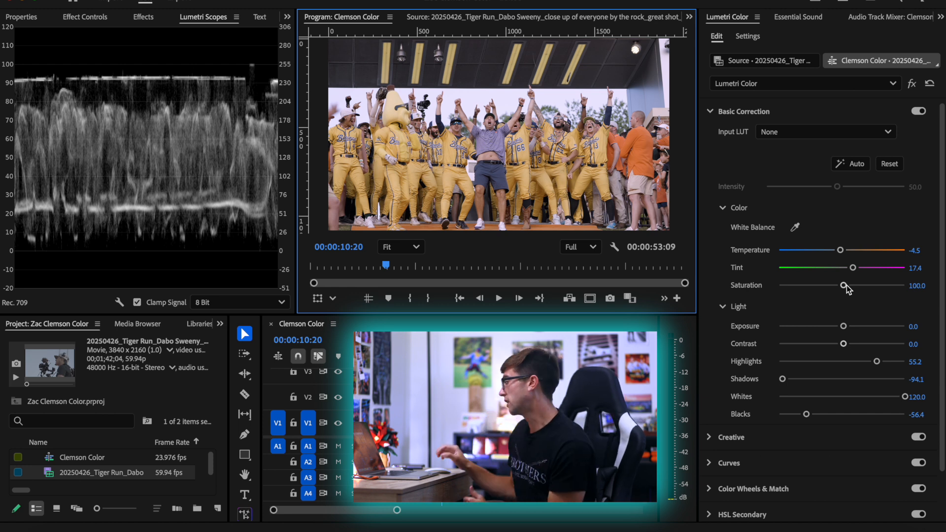
Try the Saturation extremes of 200.0 and 0.0, and undo back to 100.0
drag(843, 285, 905, 285)
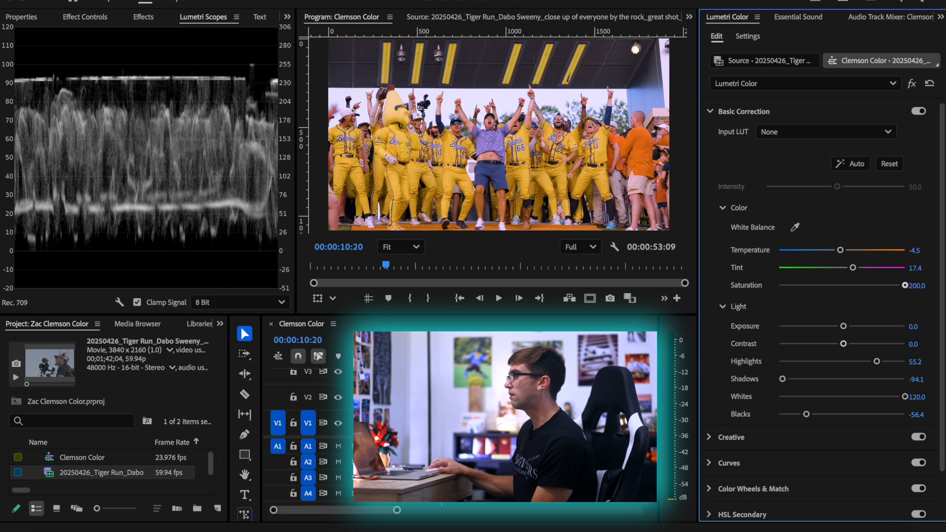
drag(904, 286, 489, 277)
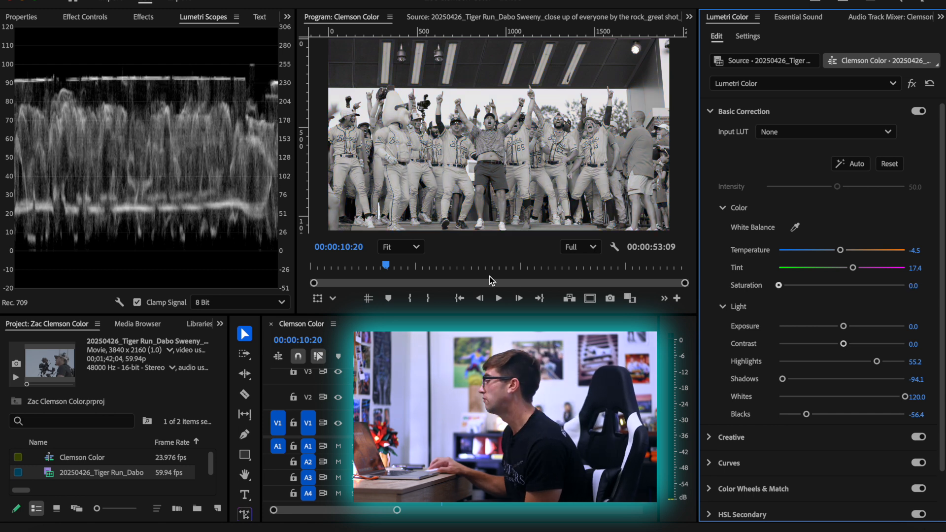
key(super+z)
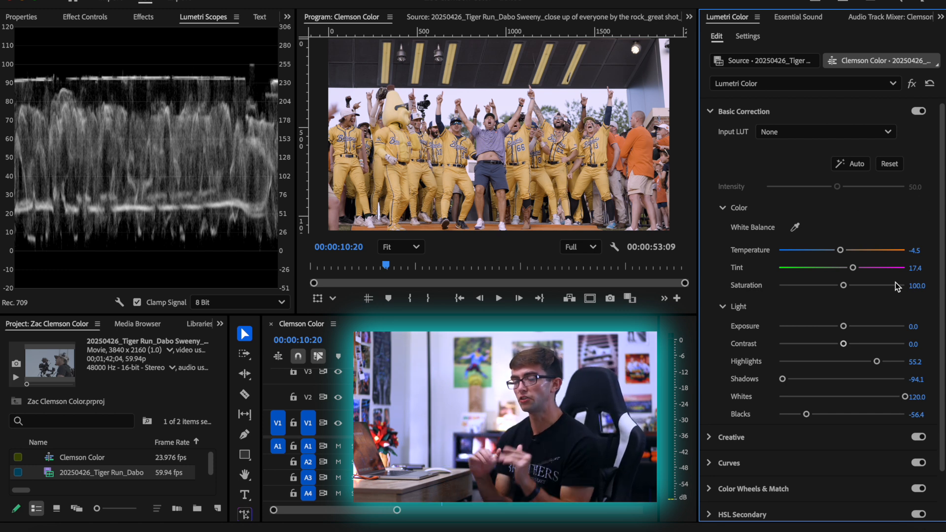
Set the shot's Saturation to 150
click(922, 283)
text(150)
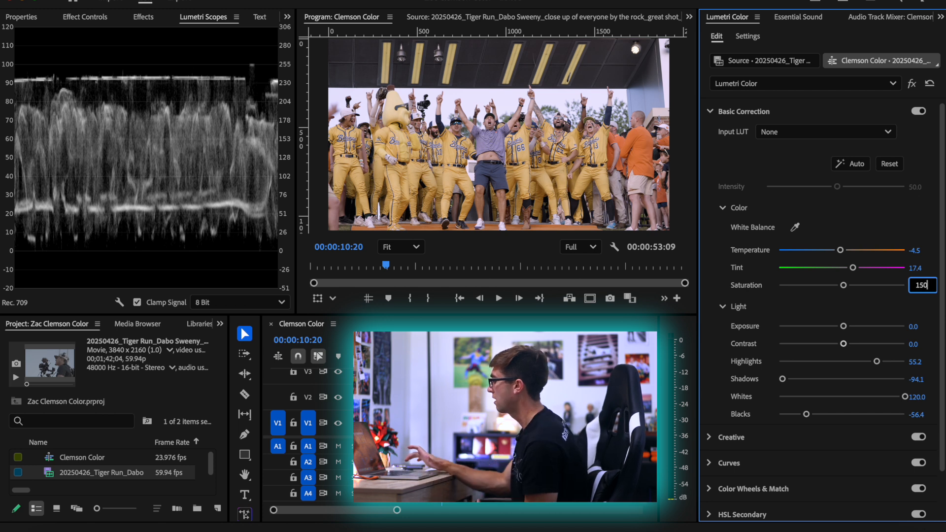
key(Return)
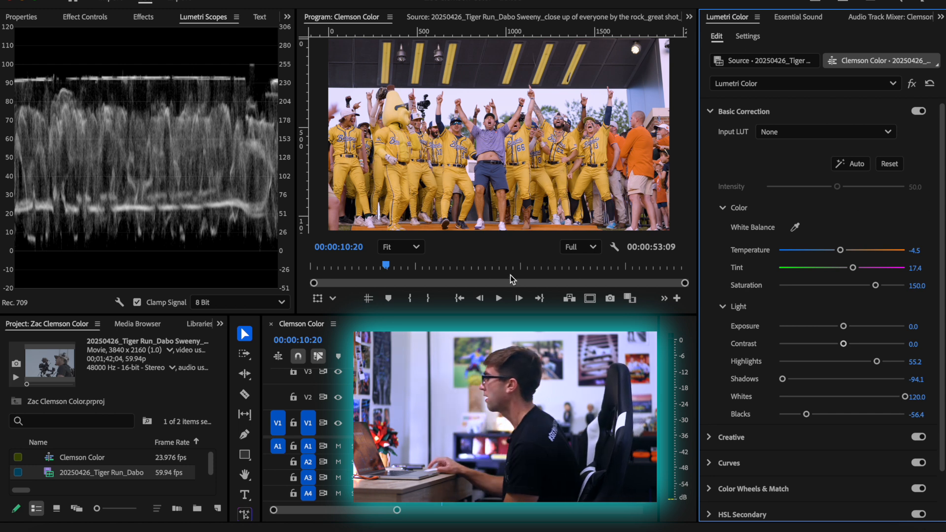
Enlarge the program preview area and shift the shot's white balance to Temperature -14.4 and Tint 9.5
drag(482, 318, 482, 401)
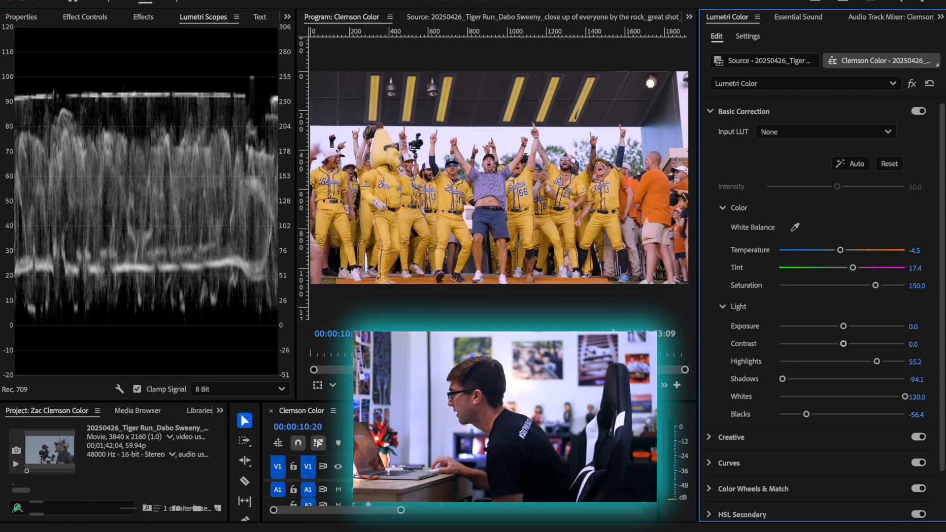
scroll(497, 158, up, 3)
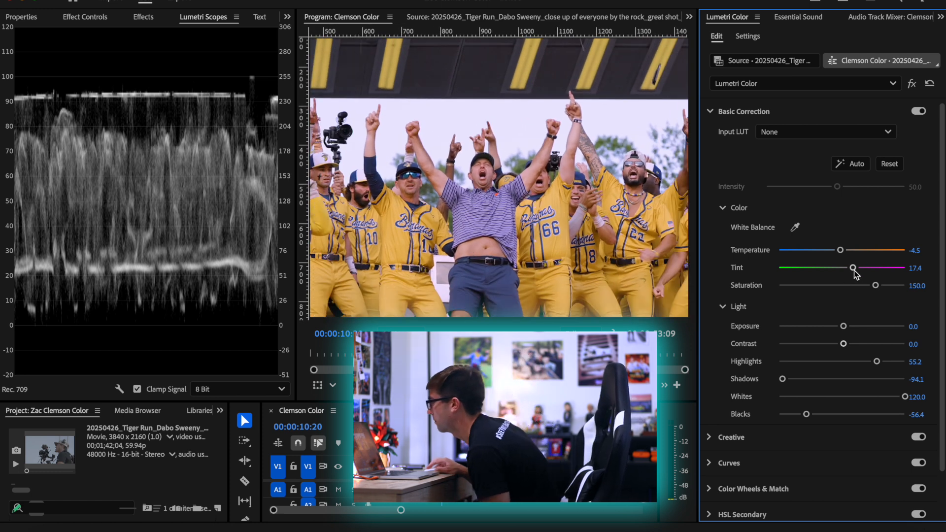
drag(853, 267, 833, 253)
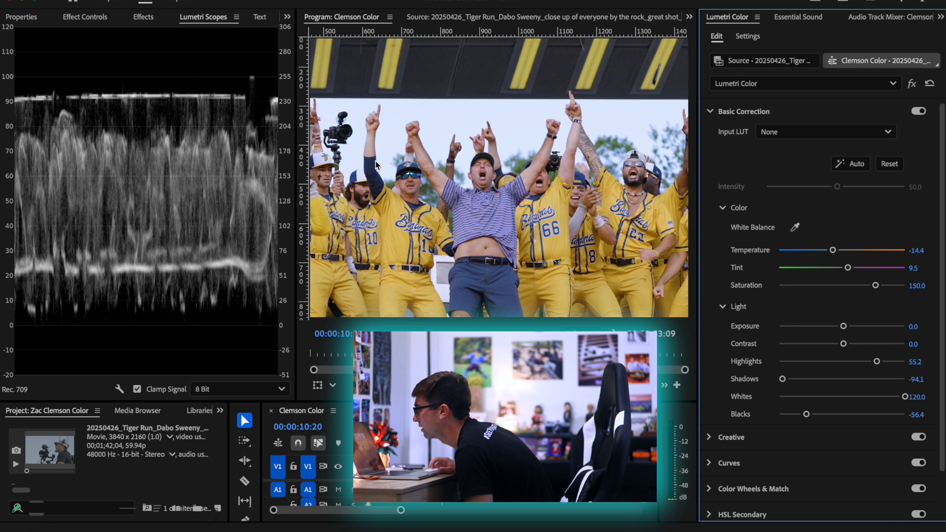
Refine the shot's white balance to Temperature -10.4 and Tint 13.4, and fit the whole frame in view
scroll(478, 174, up, 1)
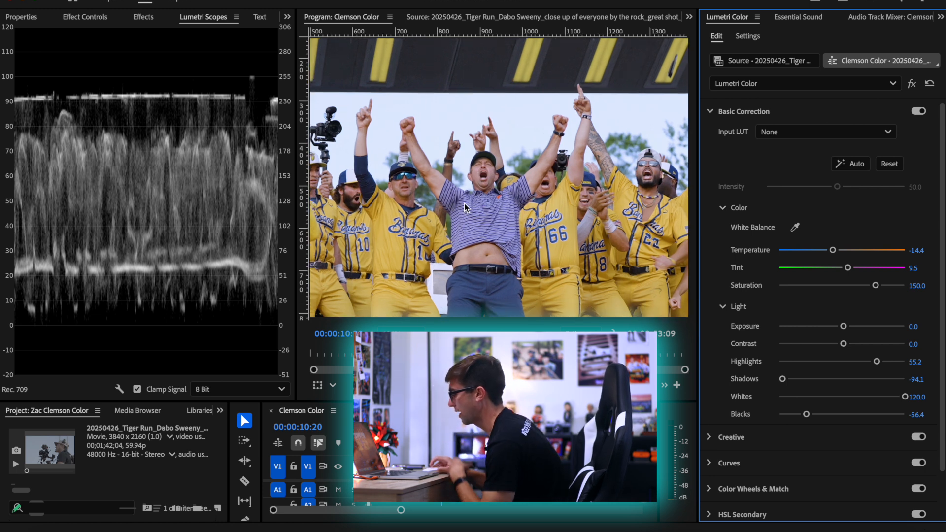
key(h)
drag(370, 190, 414, 187)
key(v)
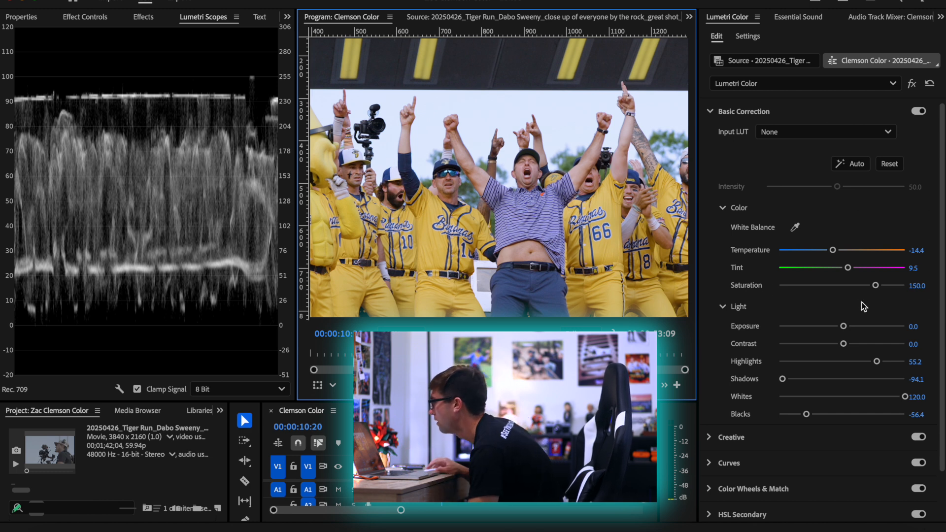
drag(833, 250, 851, 270)
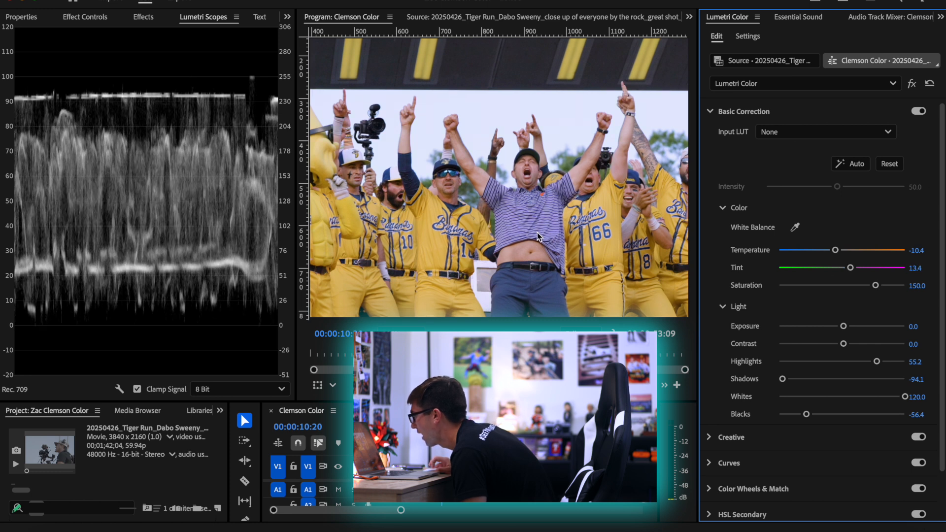
scroll(539, 236, down, 5)
click(401, 334)
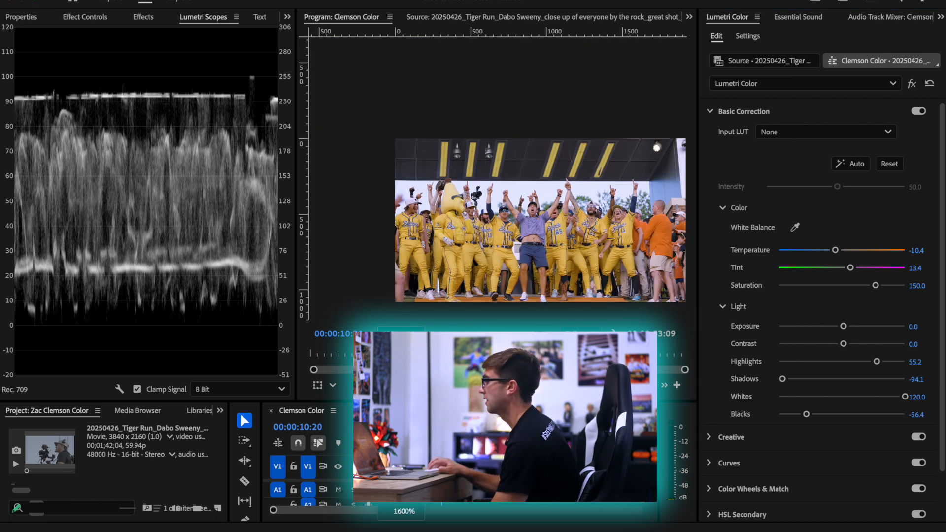
click(402, 336)
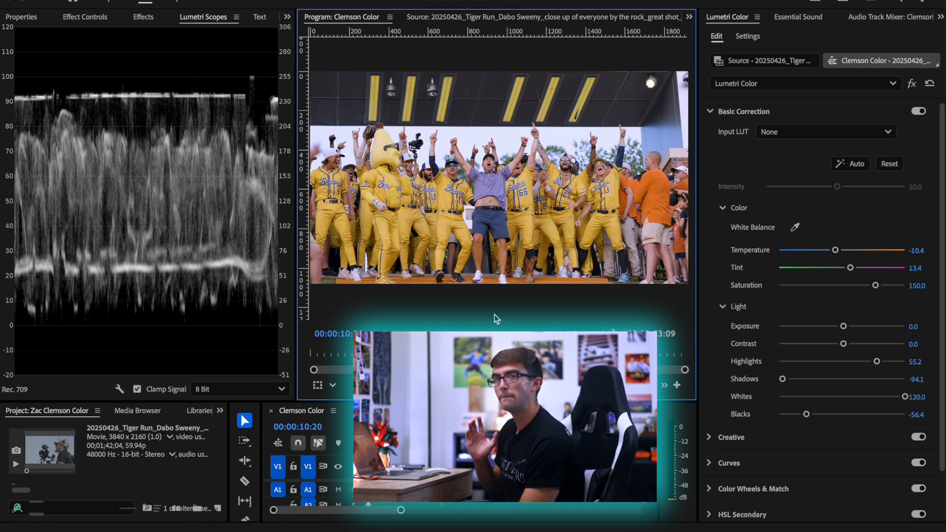
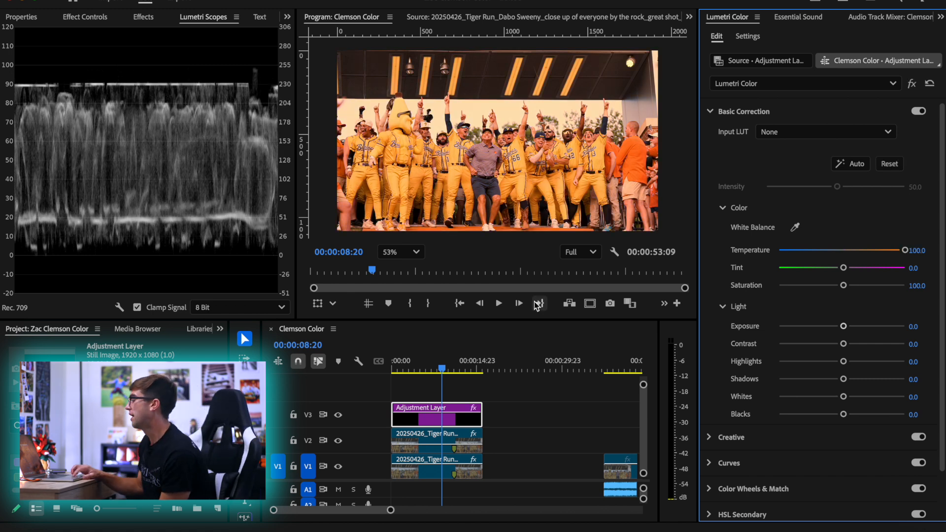
Move the adjustment layer off the stacked clips and back over them to compare the shot with and without it
drag(447, 427, 550, 425)
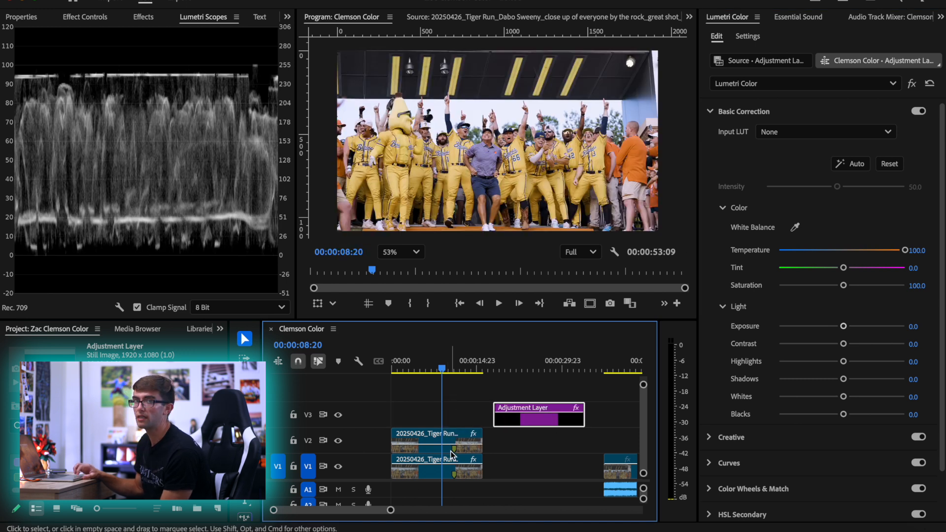
drag(499, 423, 396, 423)
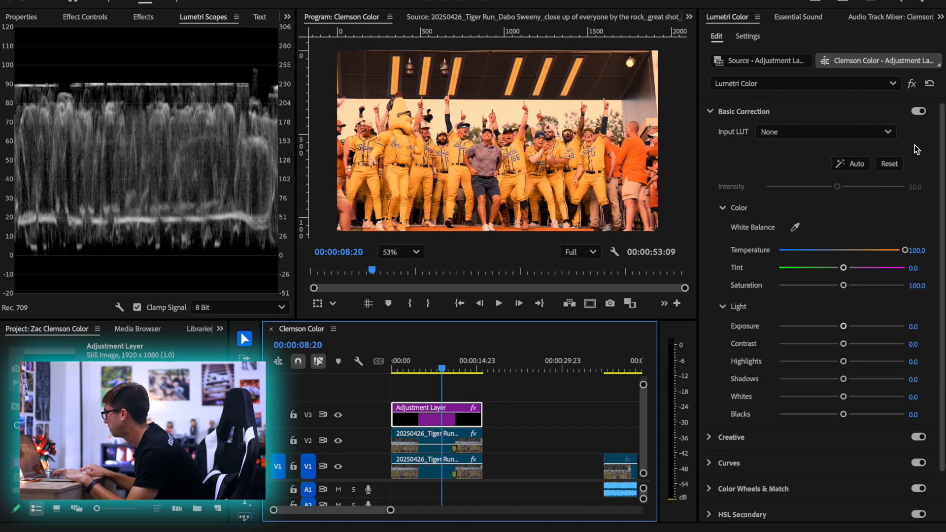
Reset the adjustment layer's Basic Correction and set its Contrast to 8.5
click(893, 161)
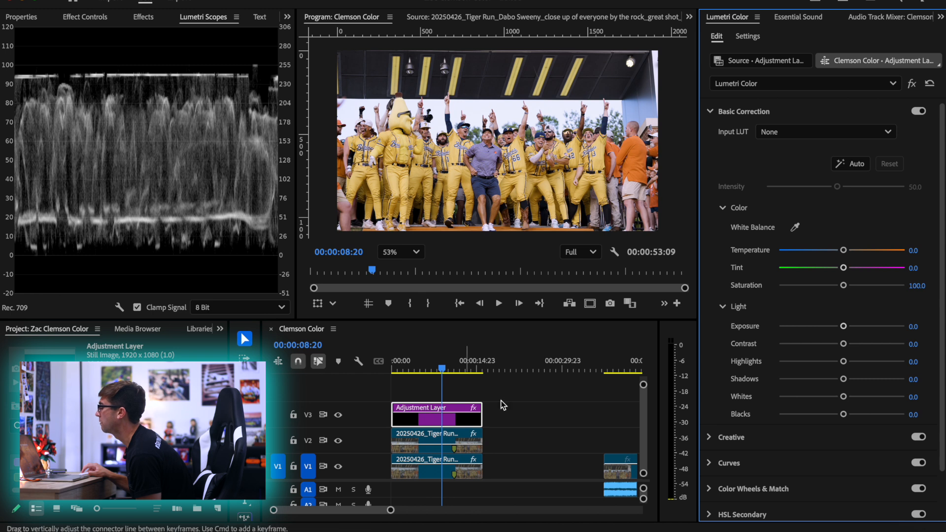
mouse_move(843, 345)
mouse_down()
mouse_move(920, 349)
mouse_move(782, 343)
mouse_move(847, 348)
mouse_up()
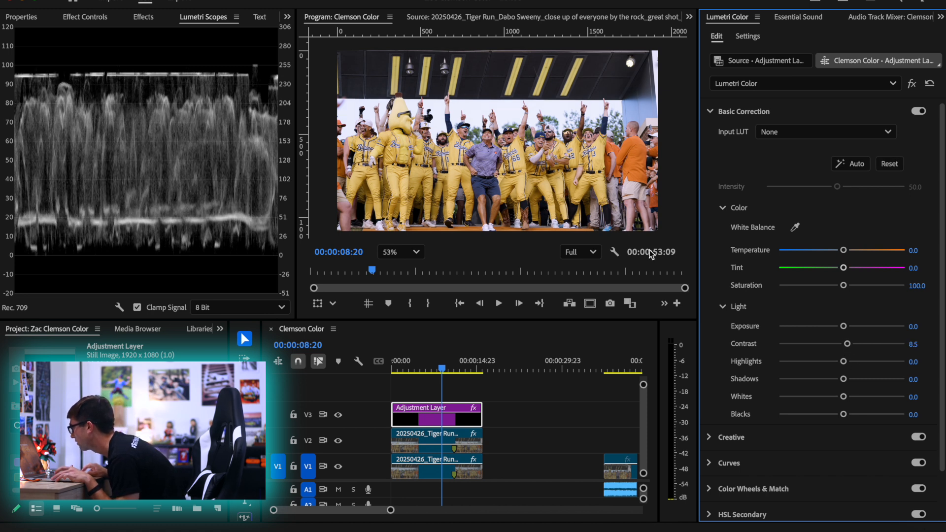
Open the Creative adjustments, try Faded Film at 100.0, and return it to 0.0
click(767, 442)
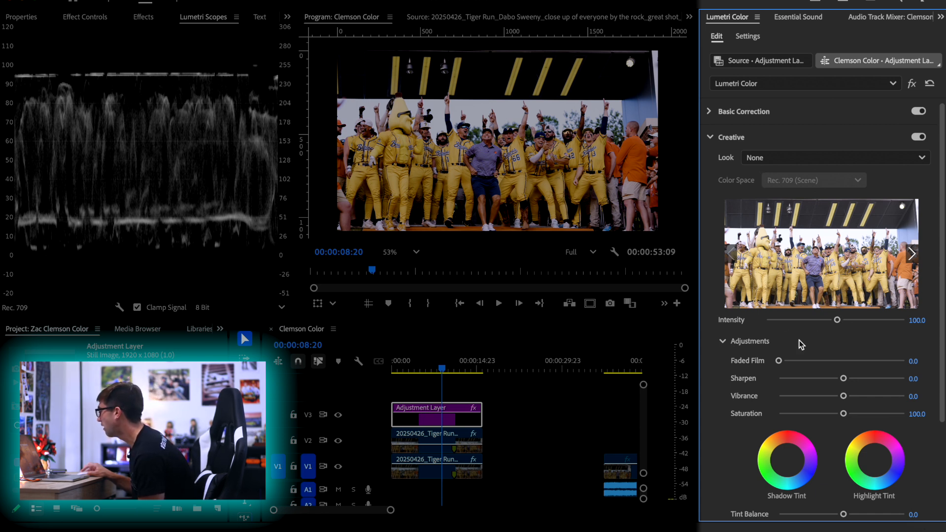
scroll(713, 380, down, 3)
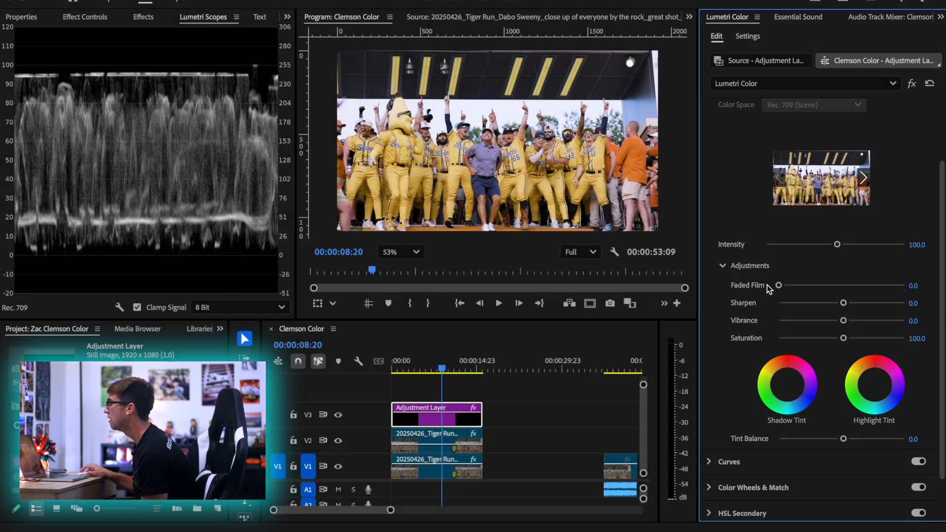
drag(778, 284, 918, 294)
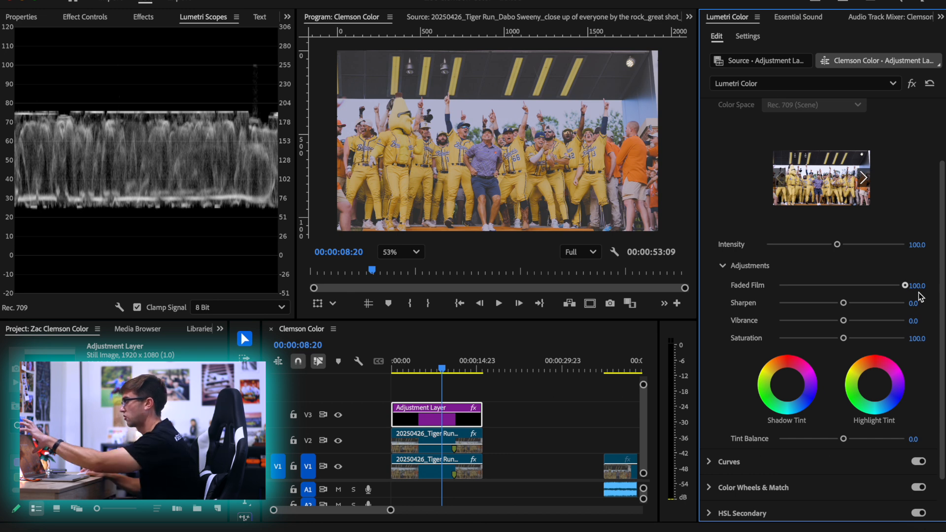
drag(897, 292, 633, 290)
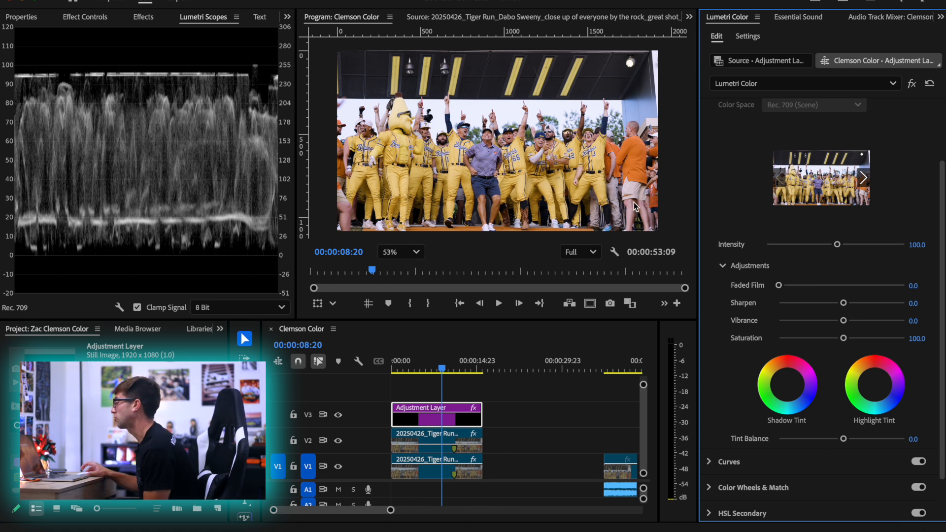
Set Creative Sharpen to 24.4 while checking the faces up close, and fit the whole frame in view
scroll(489, 146, up, 5)
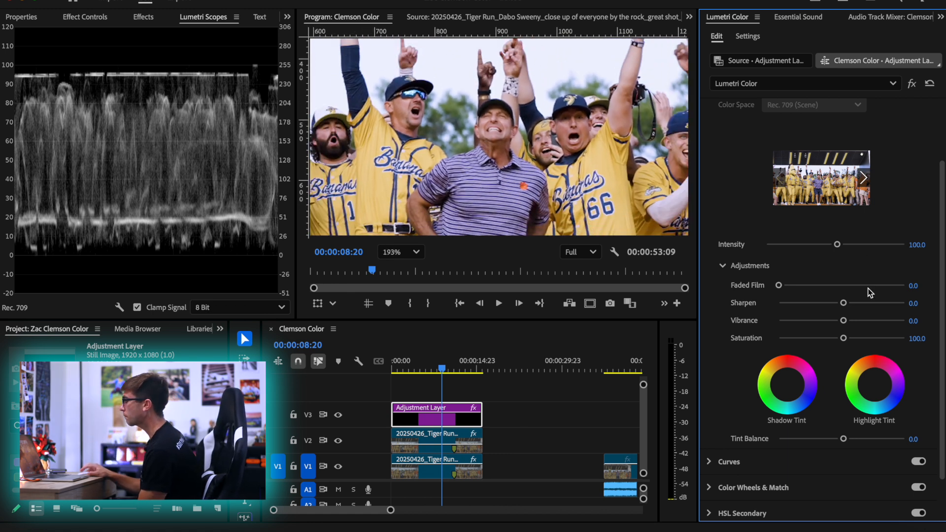
mouse_move(844, 303)
mouse_down()
mouse_move(867, 304)
mouse_move(847, 304)
mouse_move(857, 305)
mouse_up()
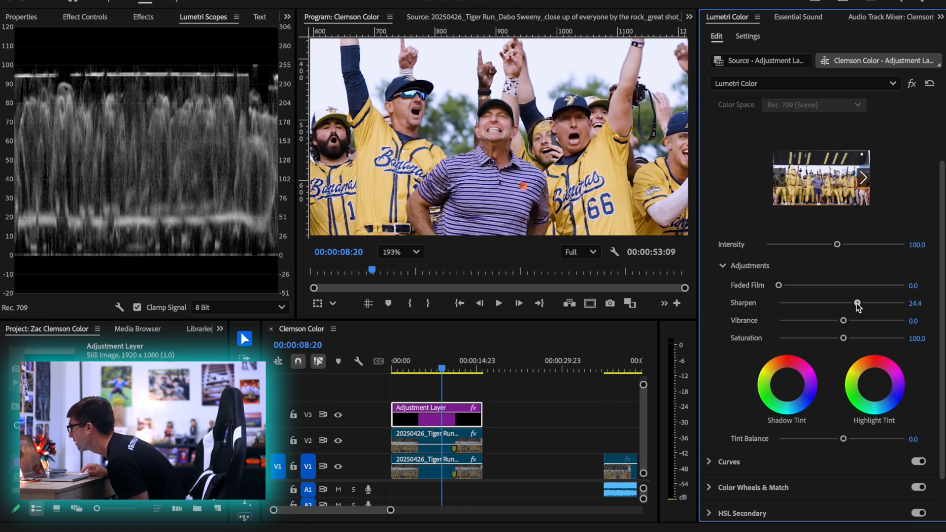
click(401, 252)
click(402, 276)
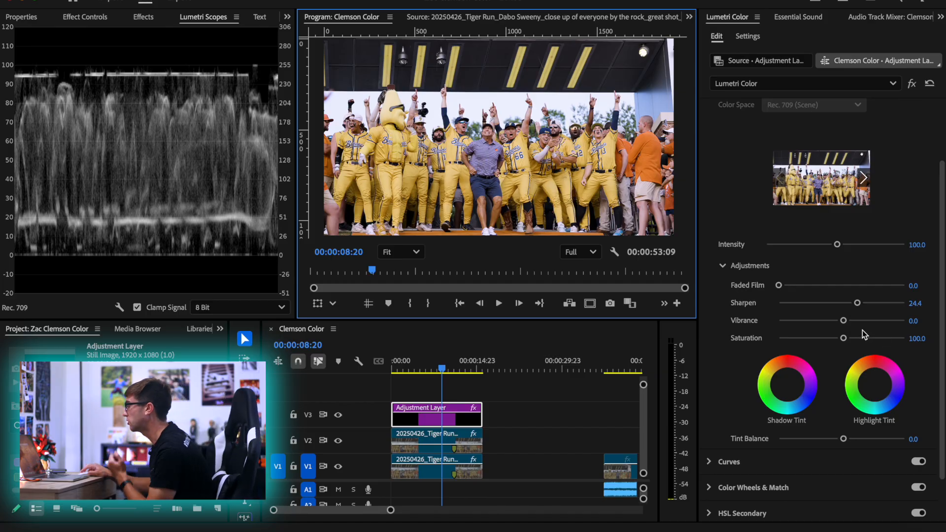
Try Creative Vibrance at 100.0, settle on 64.2, and fit the whole frame in view
drag(844, 322, 907, 324)
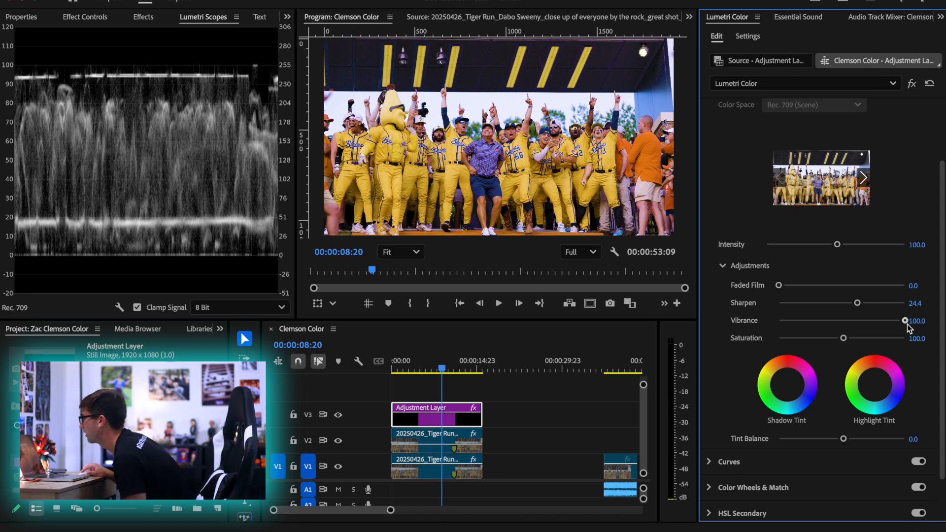
drag(906, 324, 883, 327)
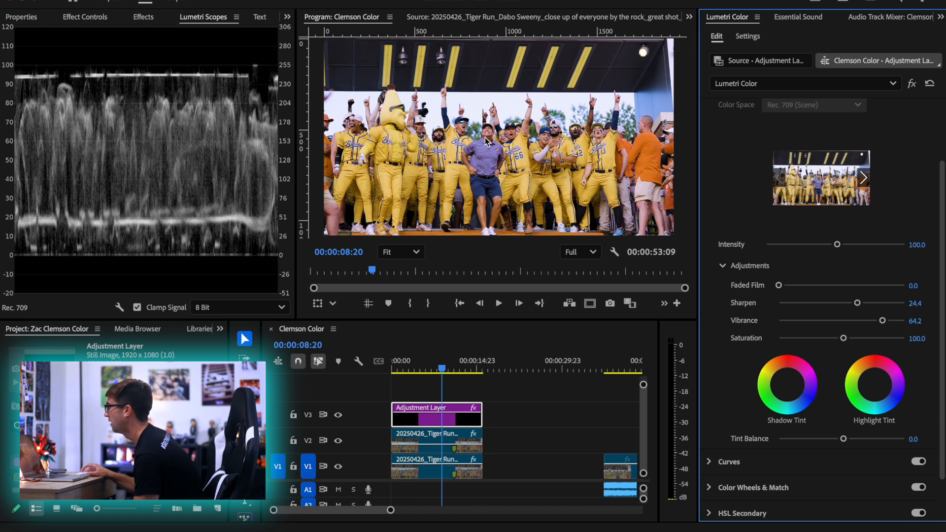
scroll(484, 137, up, 3)
scroll(484, 137, down, 2)
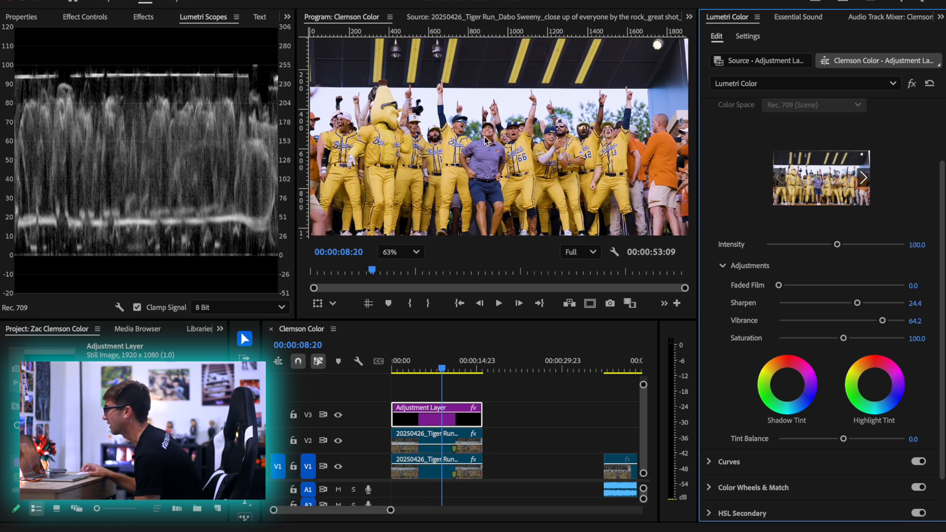
click(387, 252)
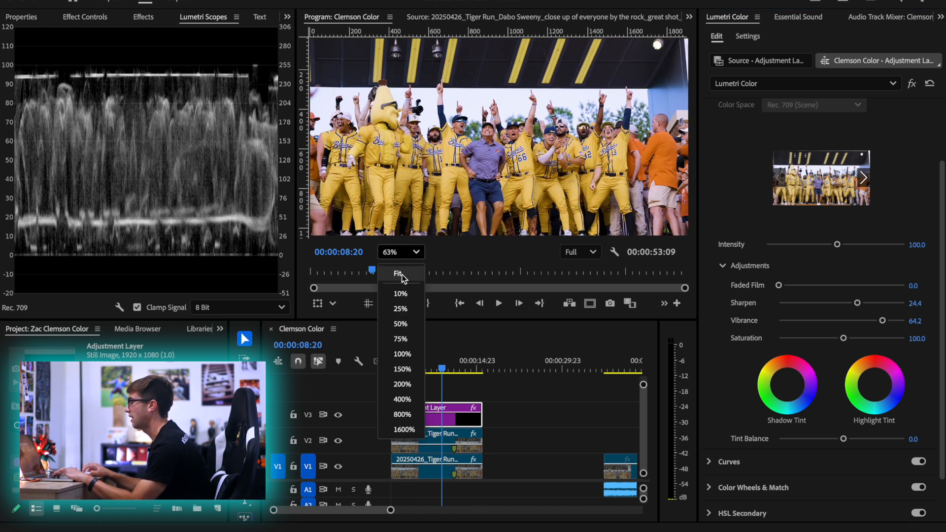
click(420, 273)
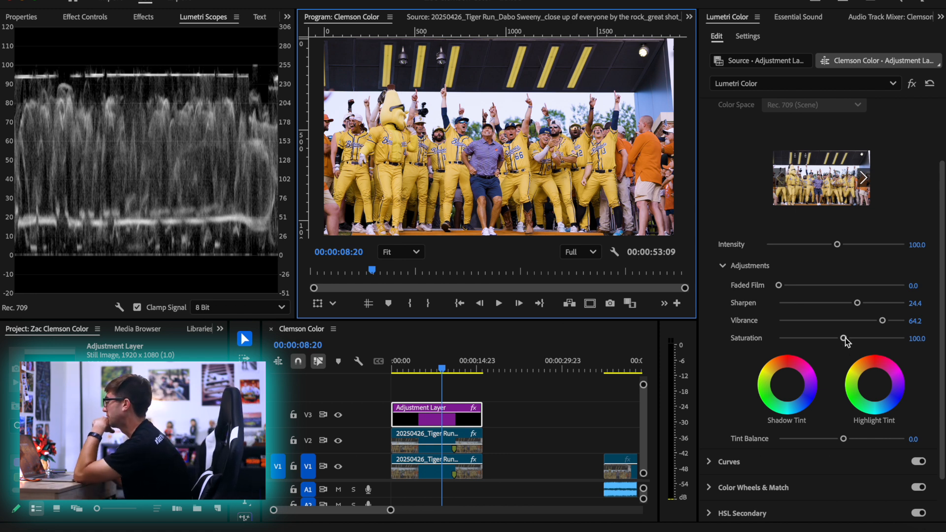
Try Creative Saturation at 200.0 and undo the change
drag(843, 338, 923, 330)
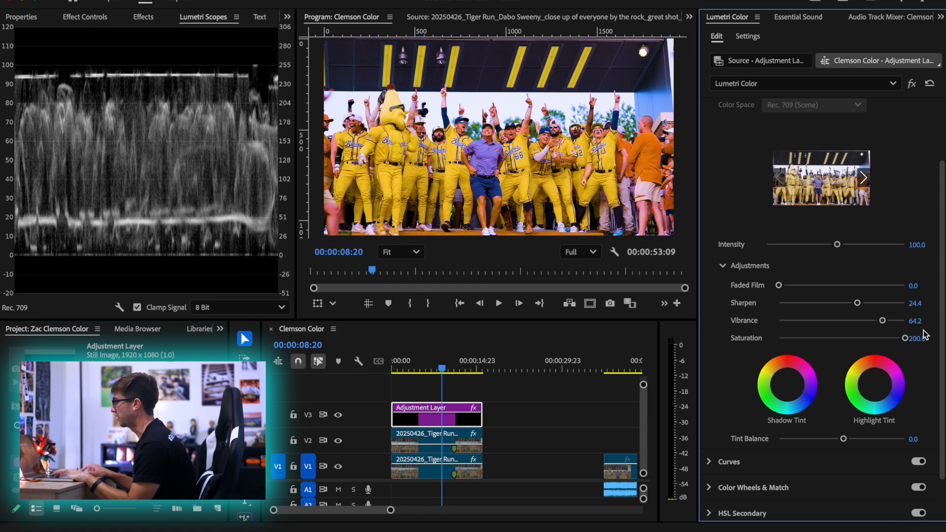
key(super+z)
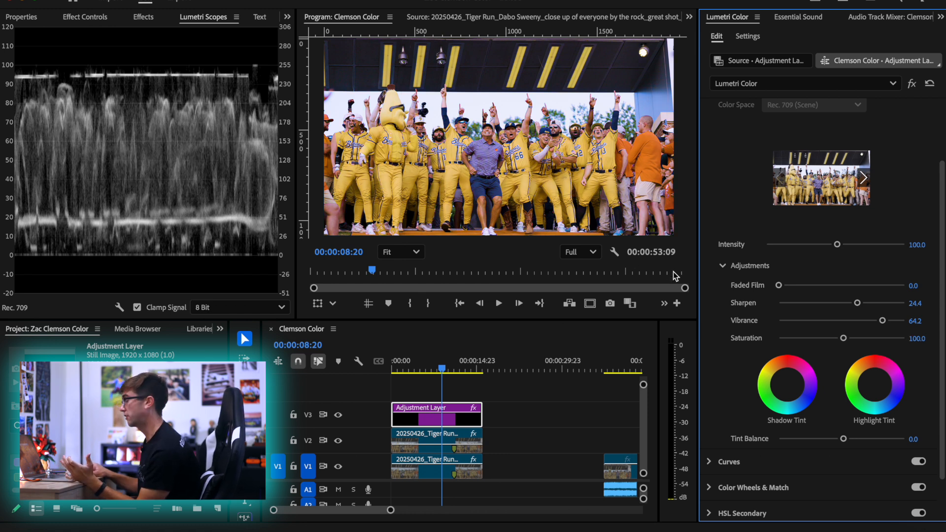
Try a strong teal Shadow Tint, reset it, and tint the shadows slightly toward blue
scroll(729, 396, down, 1)
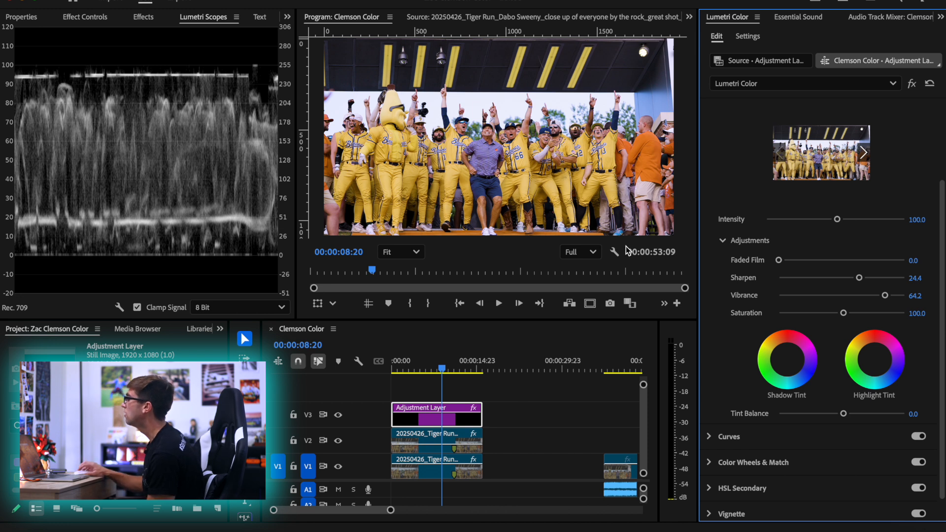
drag(788, 365, 786, 379)
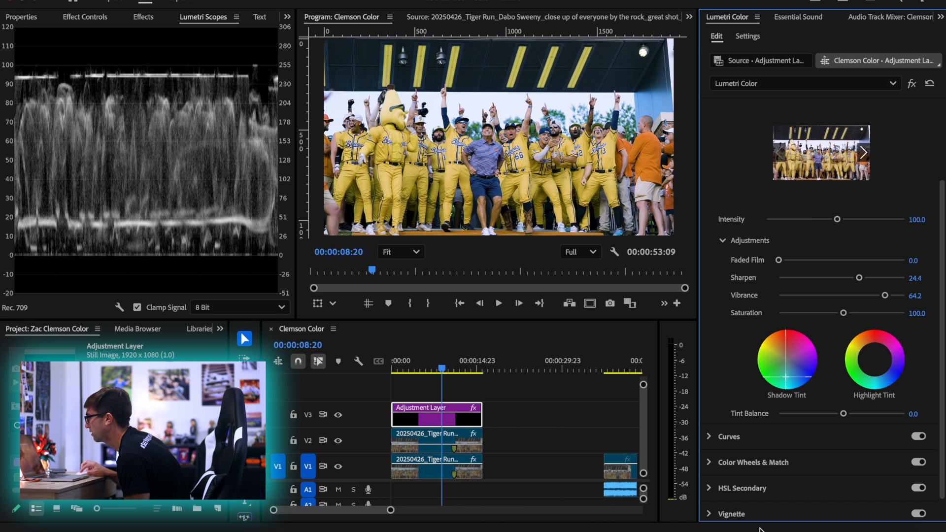
drag(721, 506, 761, 391)
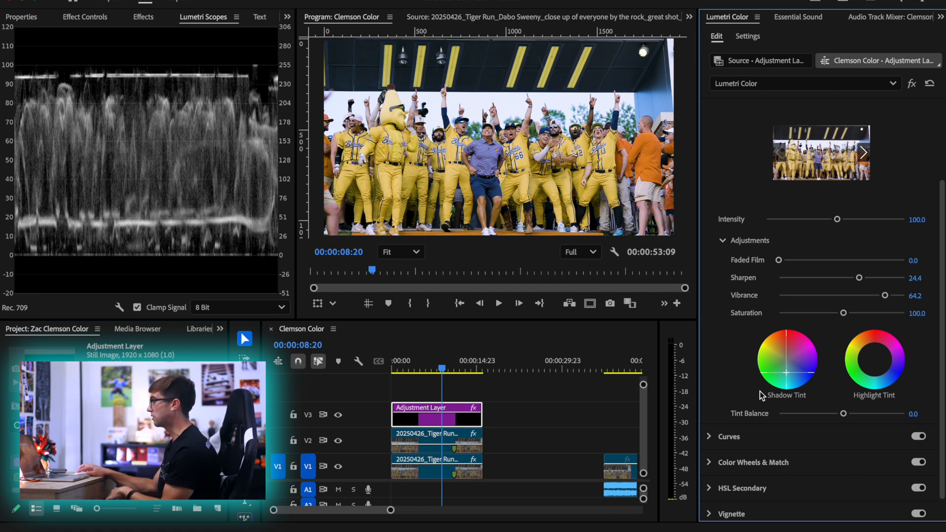
double_click(804, 356)
drag(788, 359, 789, 359)
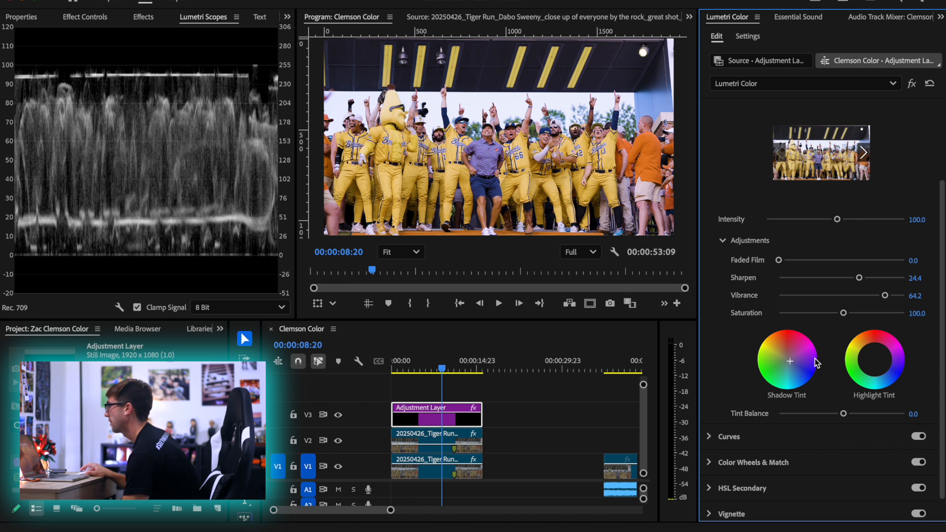
Shift the Highlight Tint slightly toward orange and check the warmer highlights on the players
drag(874, 359, 874, 359)
drag(873, 358, 871, 357)
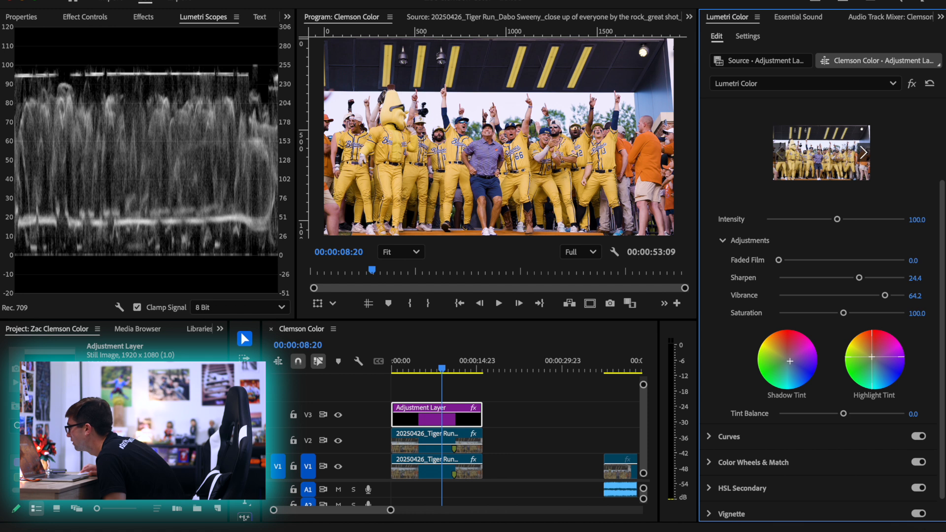
drag(873, 363, 873, 362)
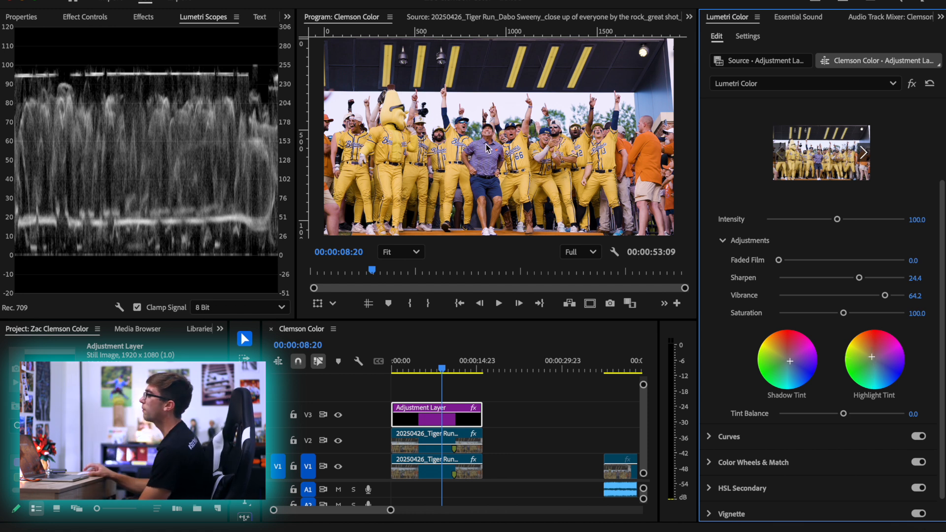
scroll(495, 146, up, 5)
scroll(481, 148, down, 6)
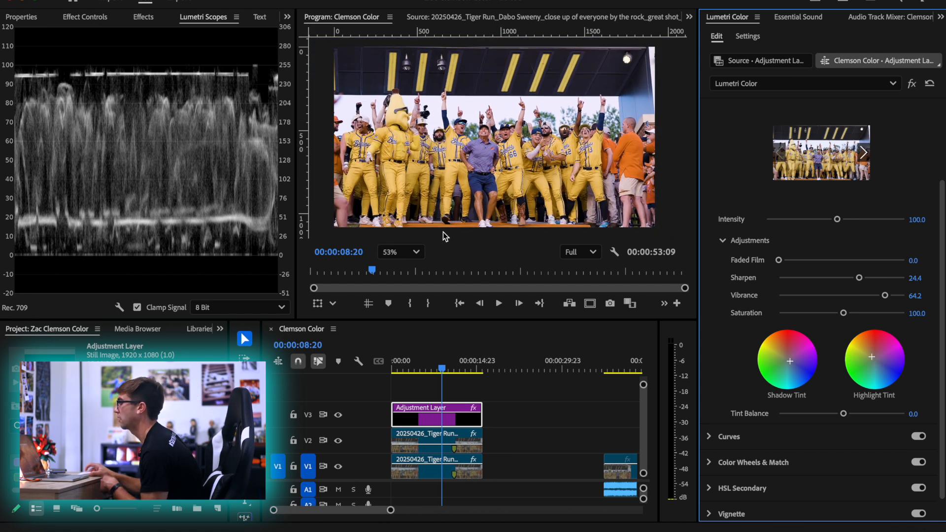
click(400, 251)
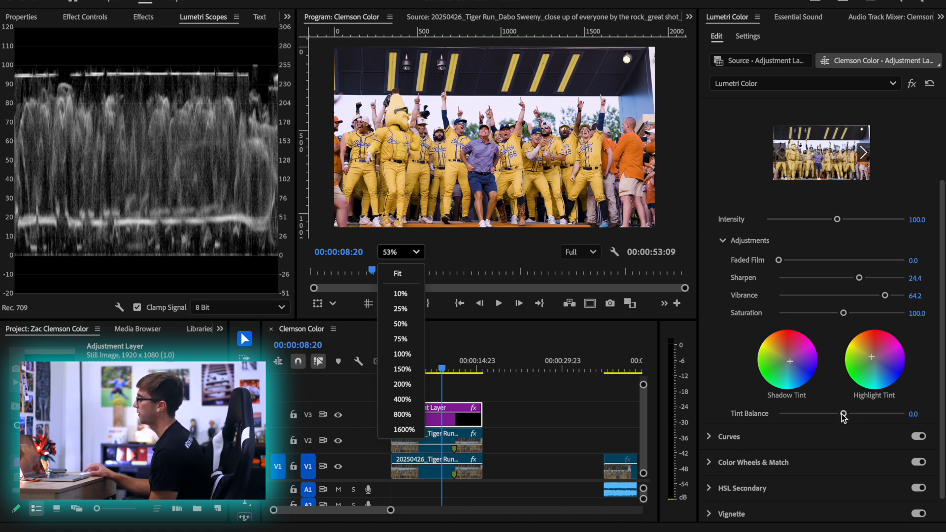
Try Tint Balance at 100.0 and set it to -67.2
drag(843, 414, 905, 414)
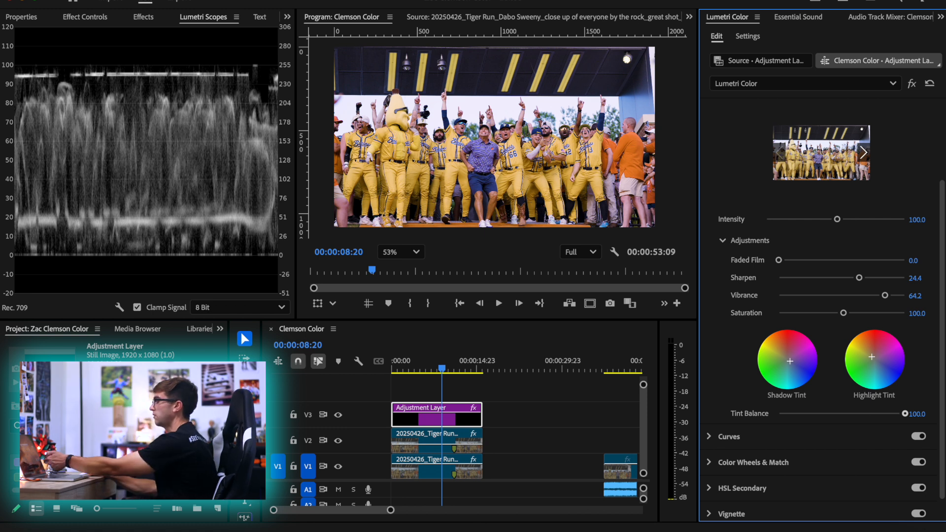
drag(905, 414, 798, 427)
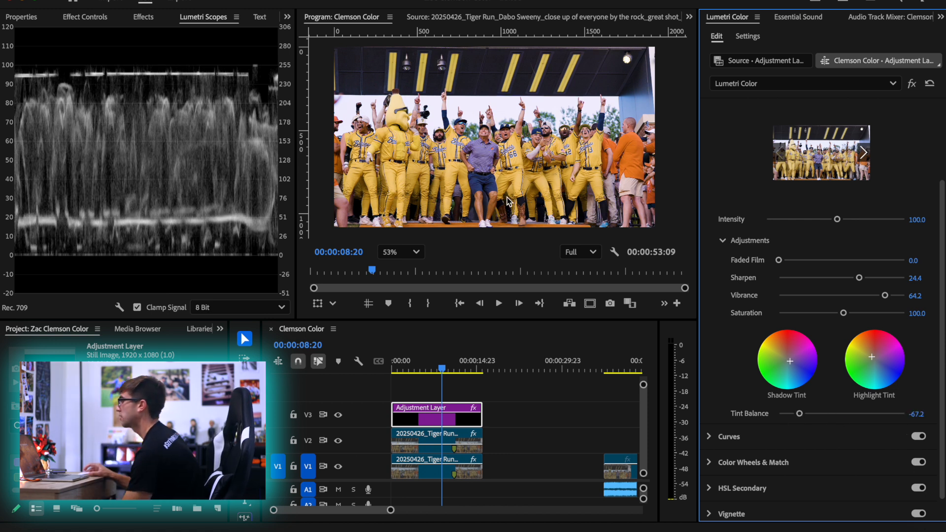
Open the Curves section, add a midpoint to the white RGB curve, and pull it down slightly to darken the midtones
click(765, 435)
scroll(740, 207, up, 3)
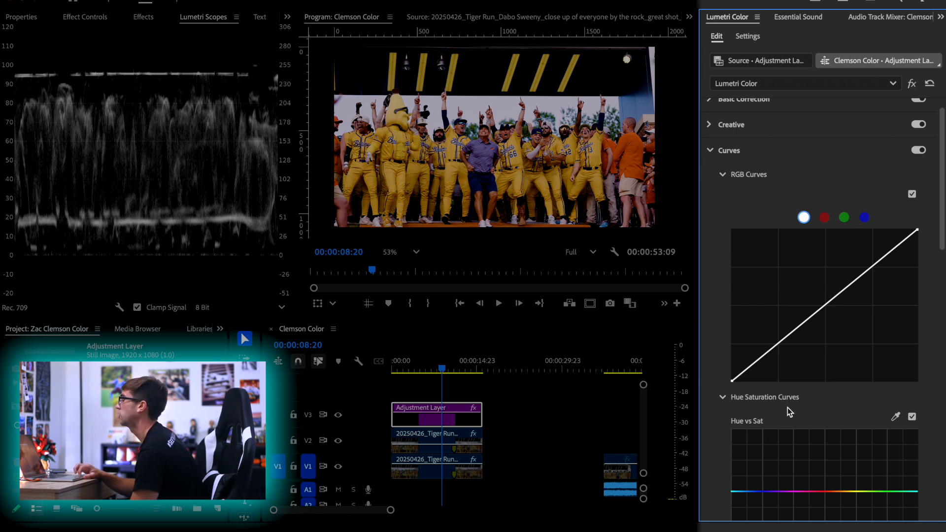
scroll(778, 315, down, 3)
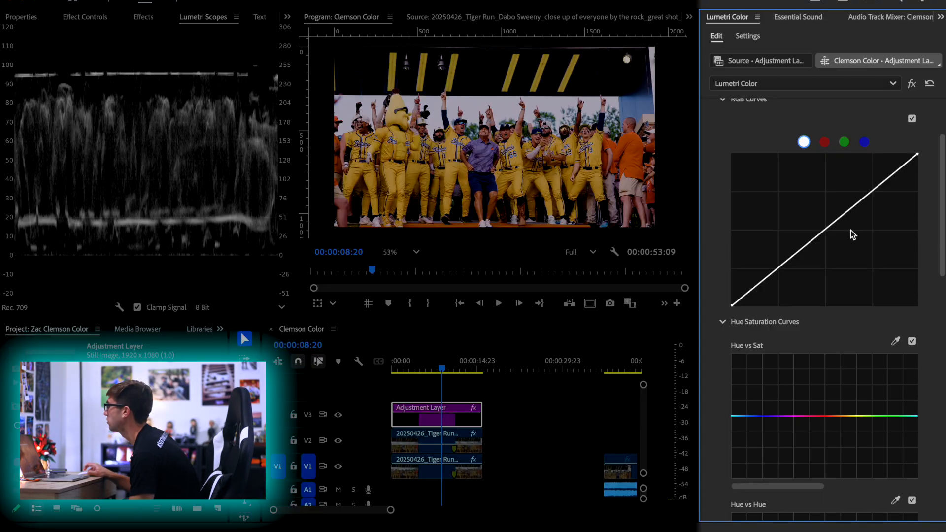
scroll(851, 233, up, 2)
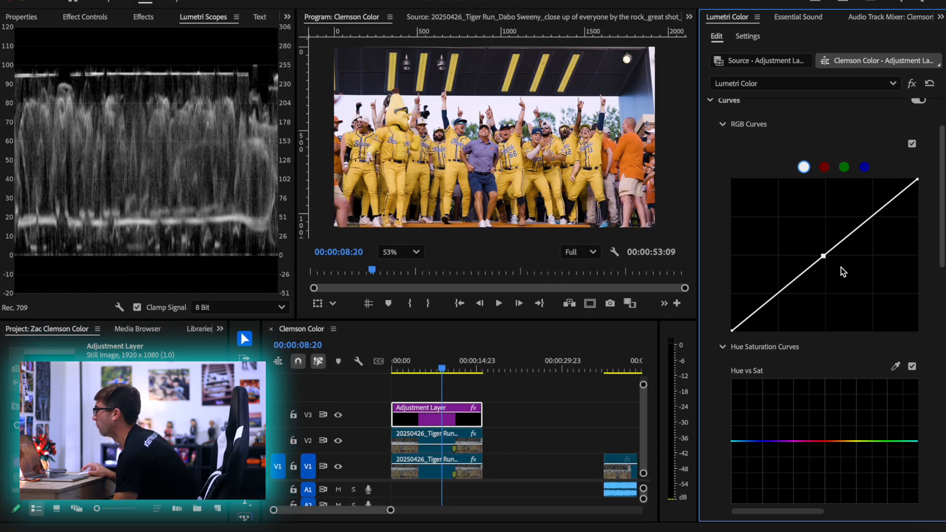
scroll(482, 134, up, 3)
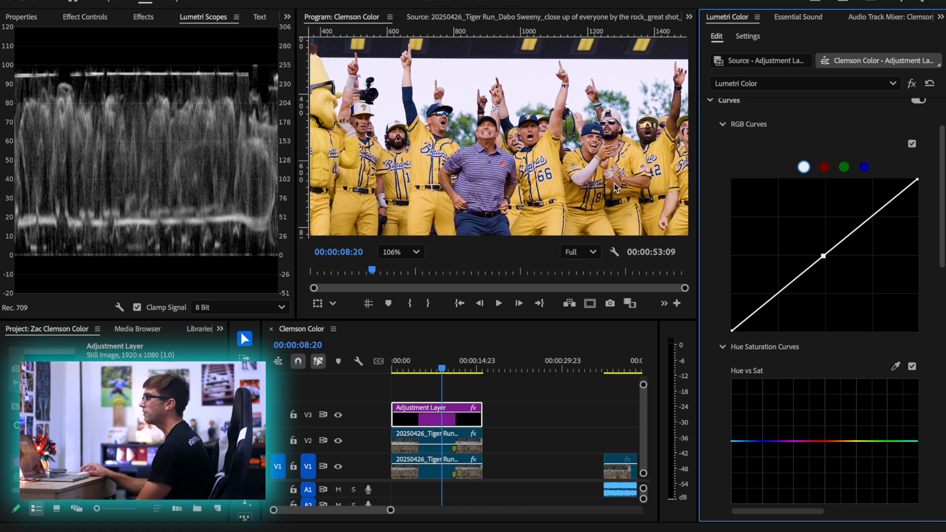
drag(822, 257, 833, 263)
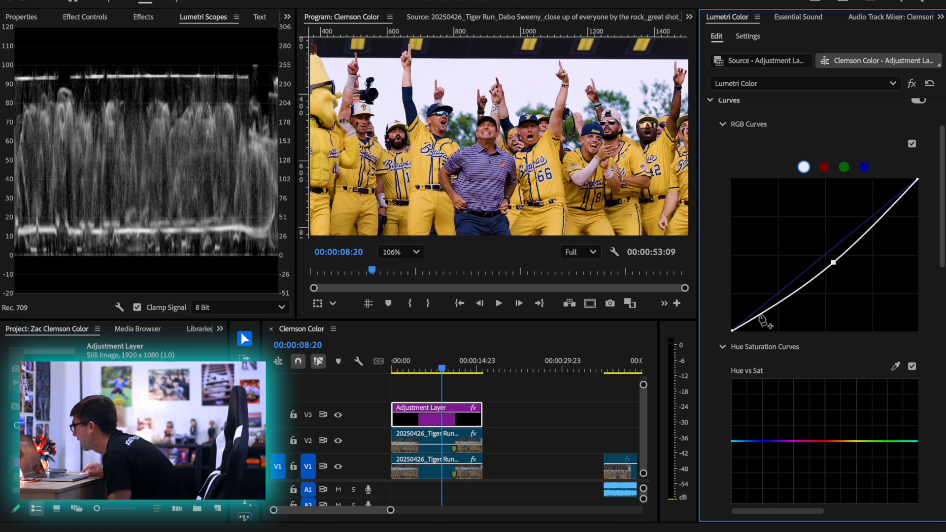
Anchor the shadows with a point near the low end of the white RGB curve, and fit the whole frame in view
drag(760, 318, 756, 318)
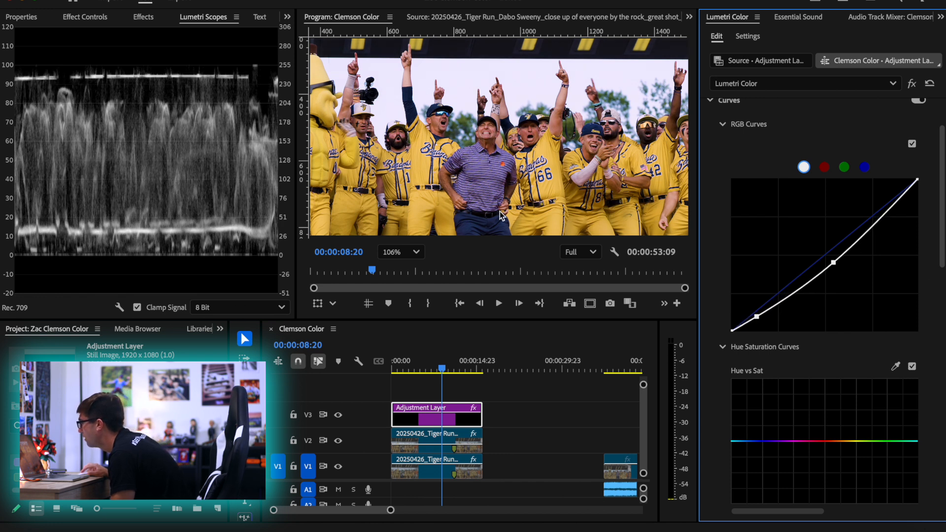
click(400, 252)
click(405, 275)
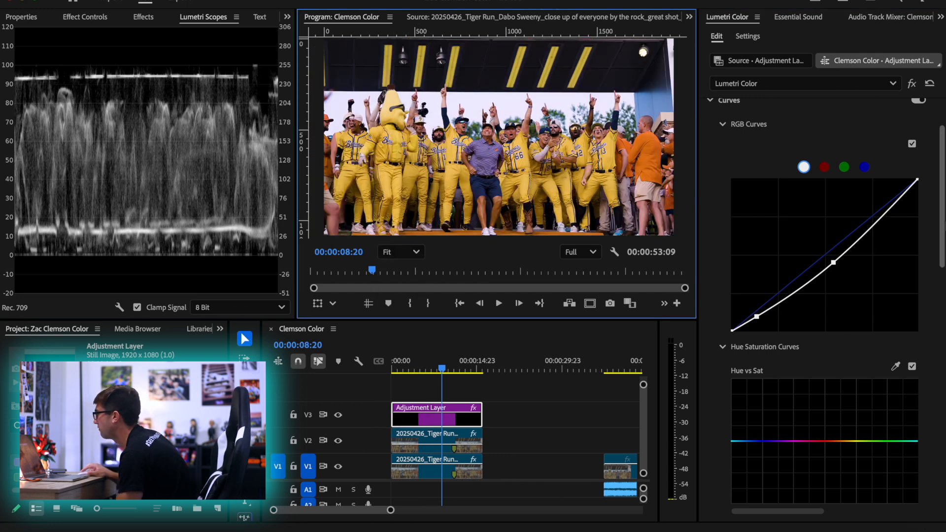
Add a slightly raised highlight point to the white RGB curve and reposition the midtone and shadow points to refine the contrast
drag(896, 202, 895, 194)
mouse_move(832, 264)
mouse_down()
mouse_move(817, 273)
mouse_move(809, 263)
mouse_move(802, 289)
mouse_move(783, 293)
mouse_move(839, 255)
mouse_up()
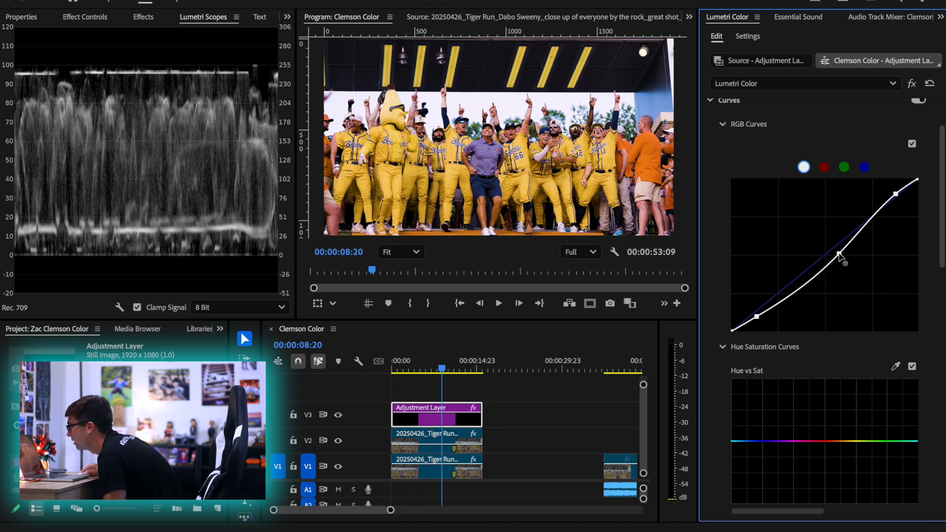
drag(757, 317, 782, 297)
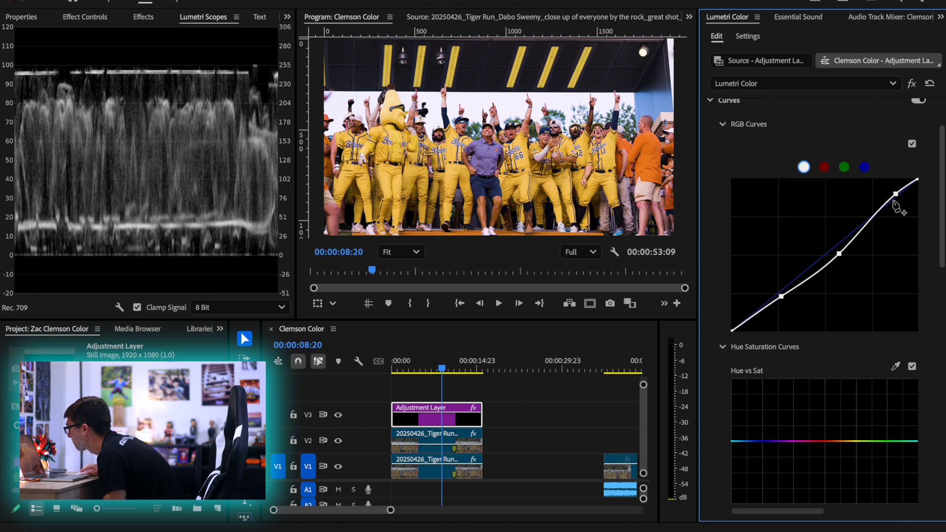
drag(896, 197, 895, 193)
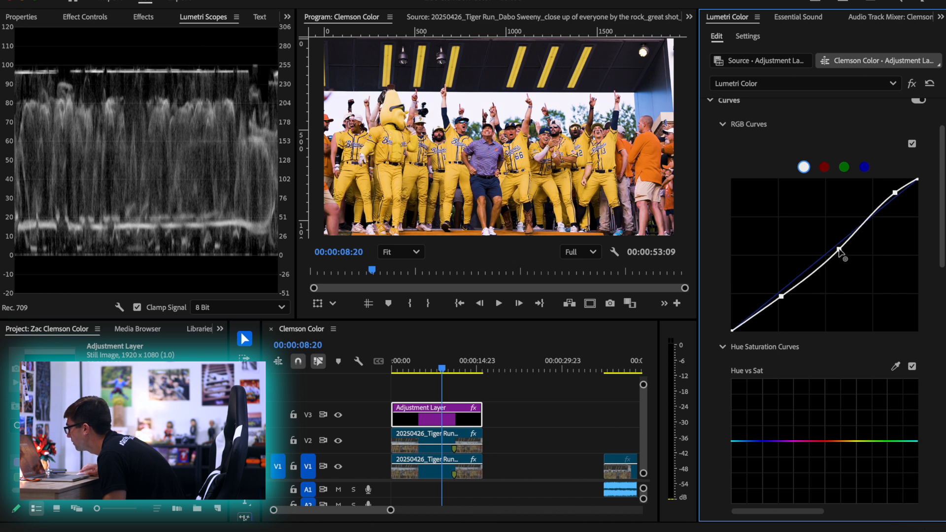
drag(839, 250, 854, 244)
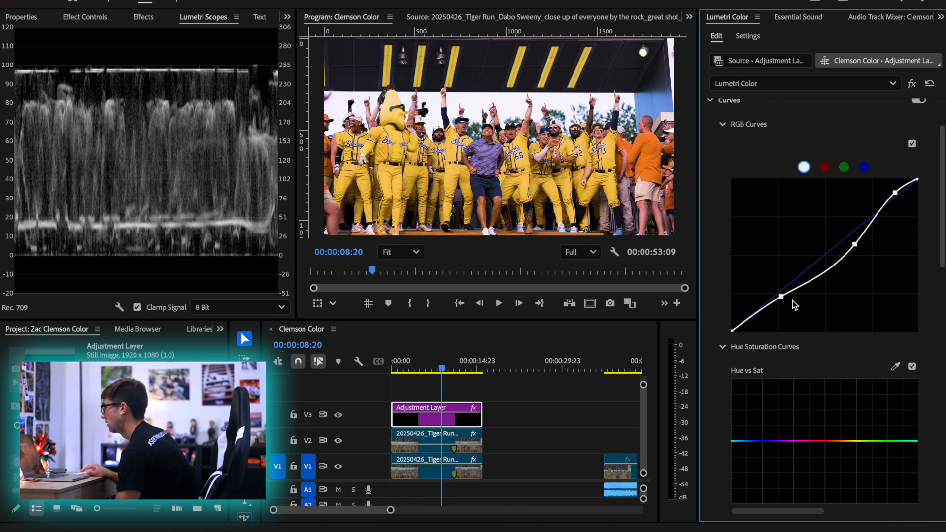
Add a lower-midtone point to the white RGB curve, lower the shadow point, and lift the two midtone points slightly toward the diagonal
click(823, 275)
drag(824, 276, 823, 274)
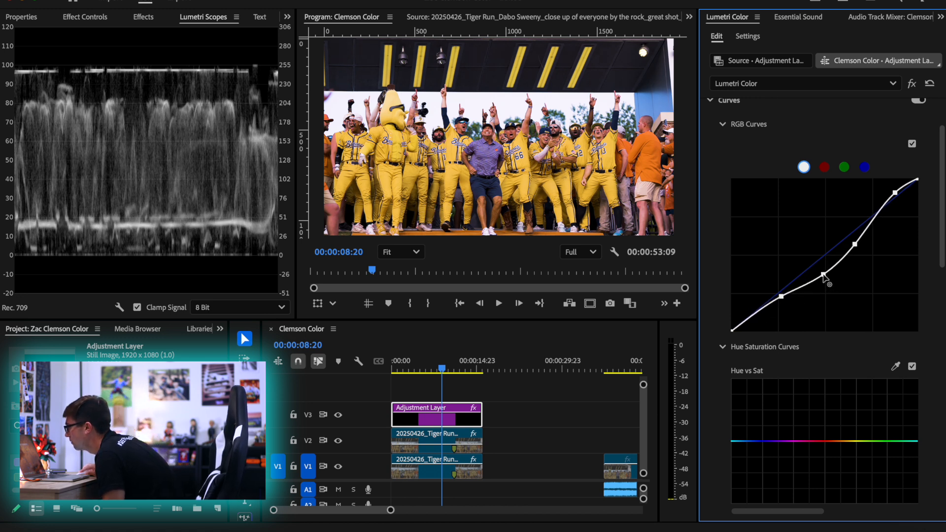
drag(781, 297, 769, 305)
click(912, 144)
click(912, 144)
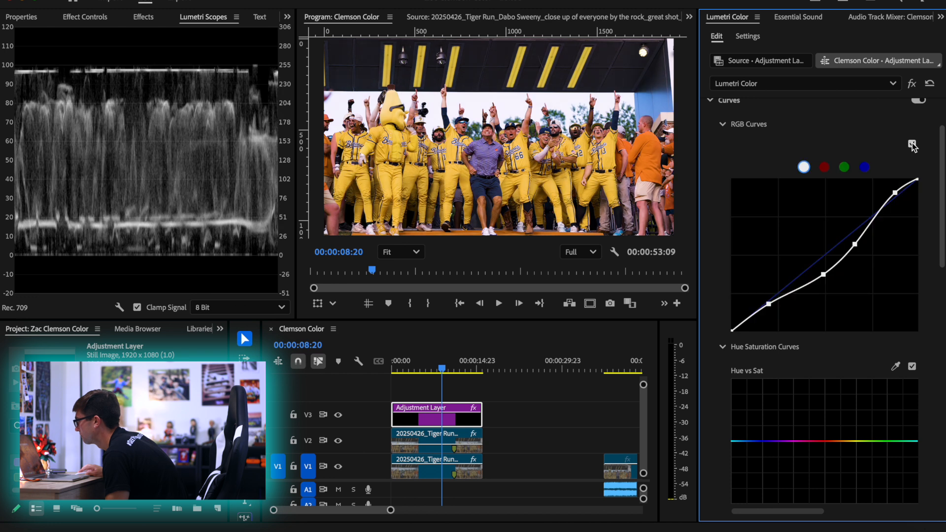
drag(823, 277, 858, 239)
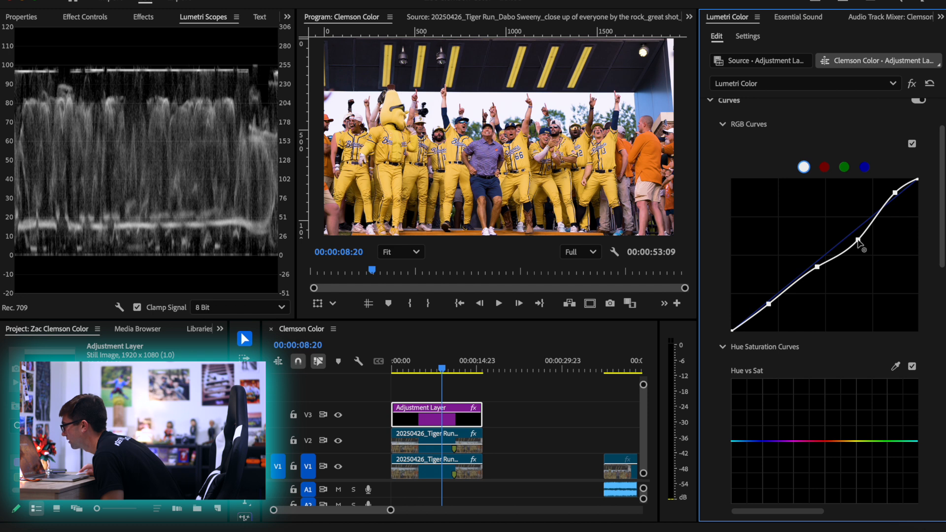
Compare the shot with RGB Curves off and on, including a close-up of the players, leaving the curves enabled
click(911, 143)
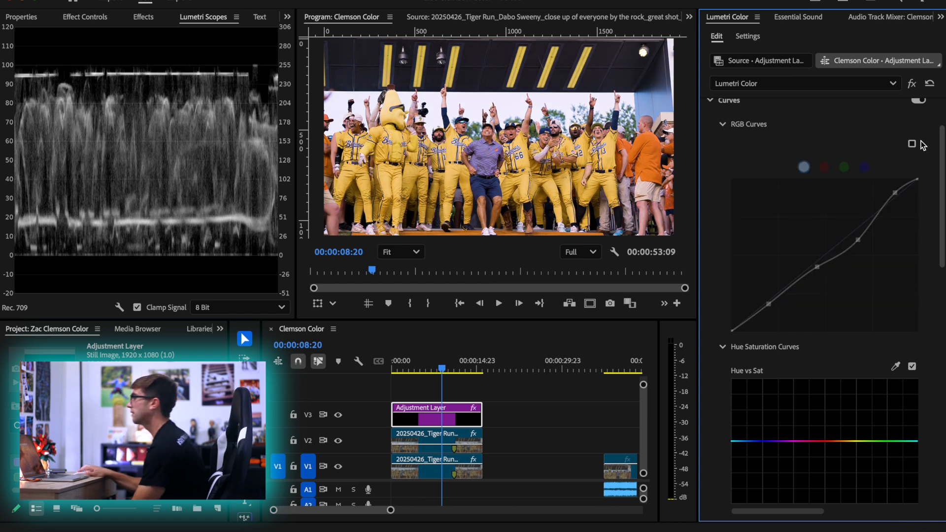
click(911, 143)
click(912, 143)
click(912, 144)
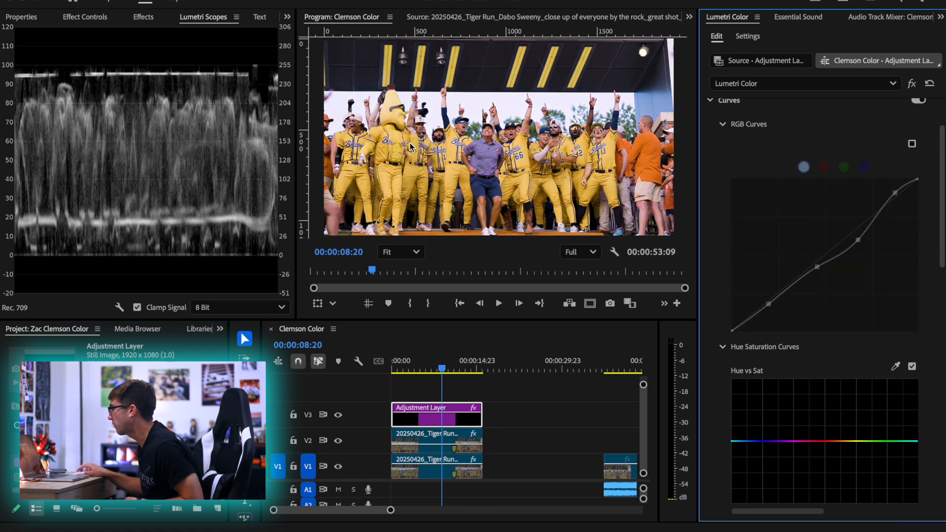
scroll(424, 150, up, 3)
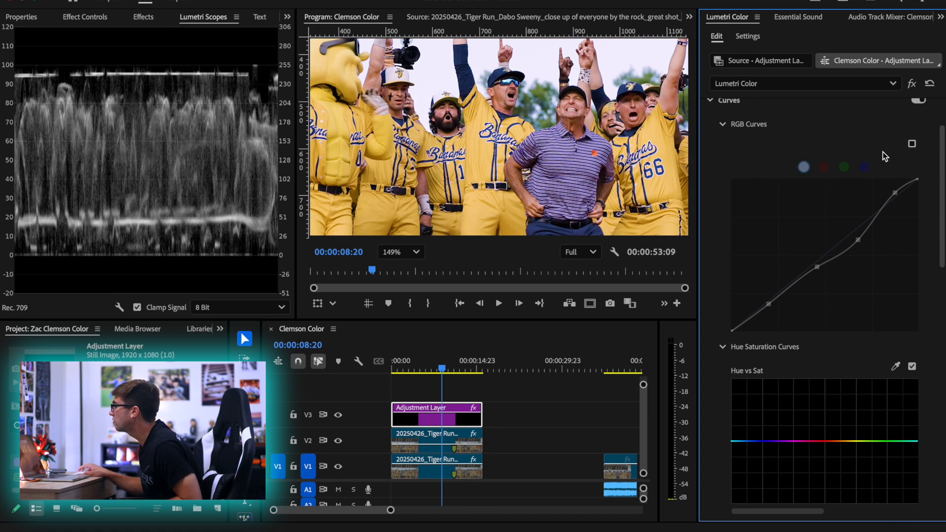
click(912, 144)
click(911, 144)
click(911, 144)
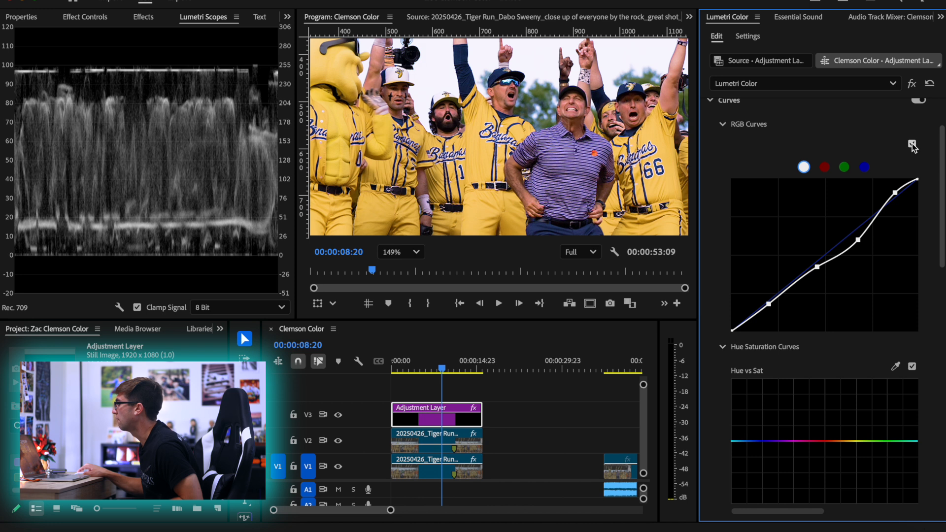
click(911, 145)
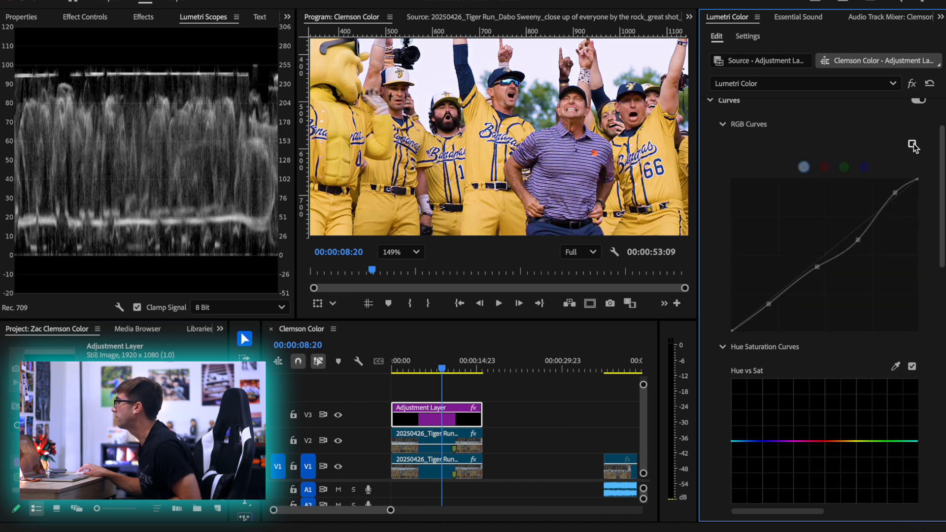
click(911, 144)
click(912, 145)
click(911, 144)
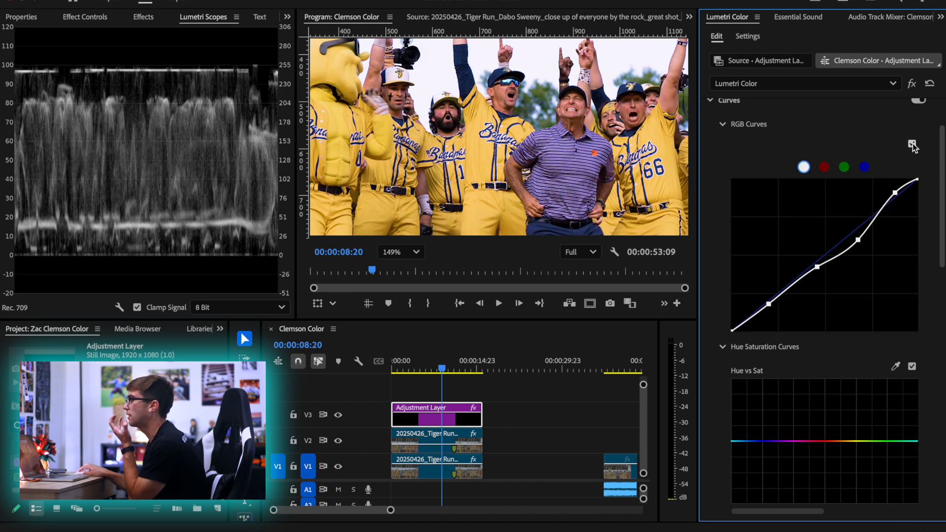
click(912, 144)
click(911, 144)
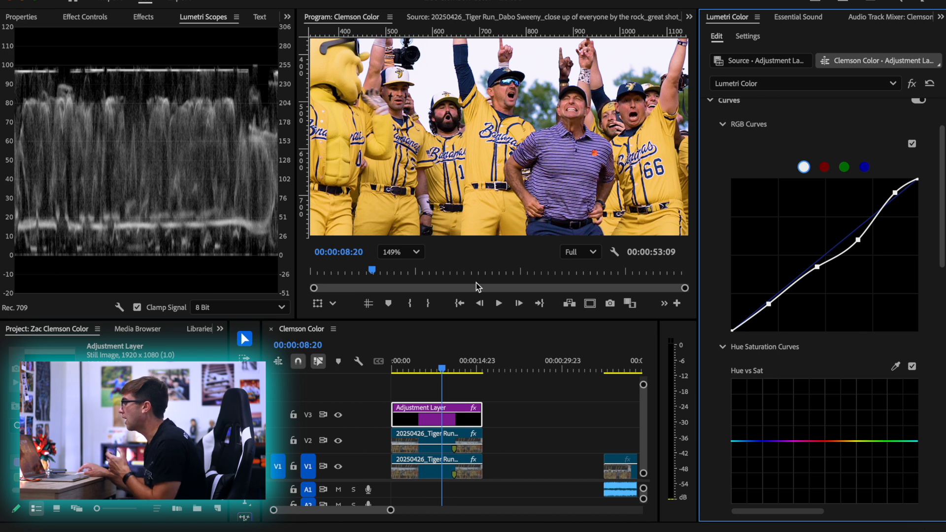
Fit the whole frame in view, go to 00:00:10:19, and compare the shot with RGB Curves off and on
click(416, 254)
click(410, 271)
click(412, 271)
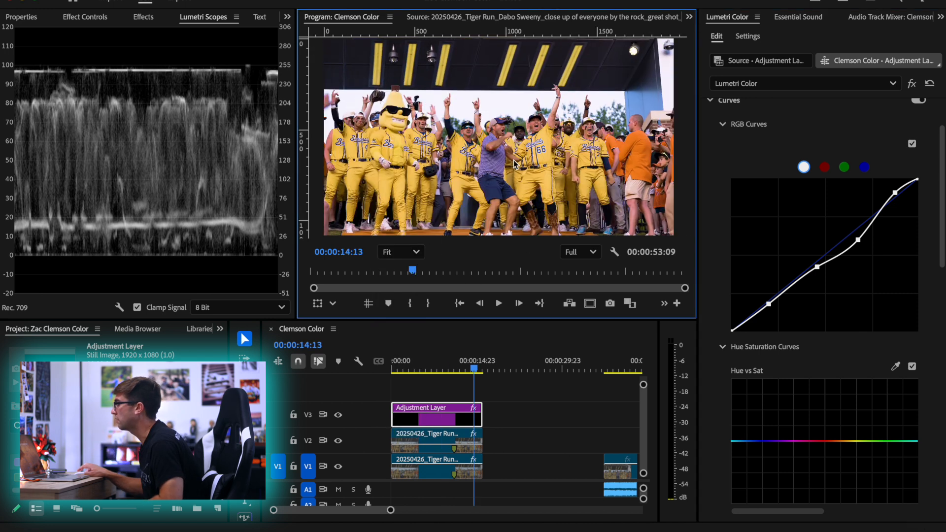
drag(474, 368, 452, 368)
click(911, 144)
click(912, 145)
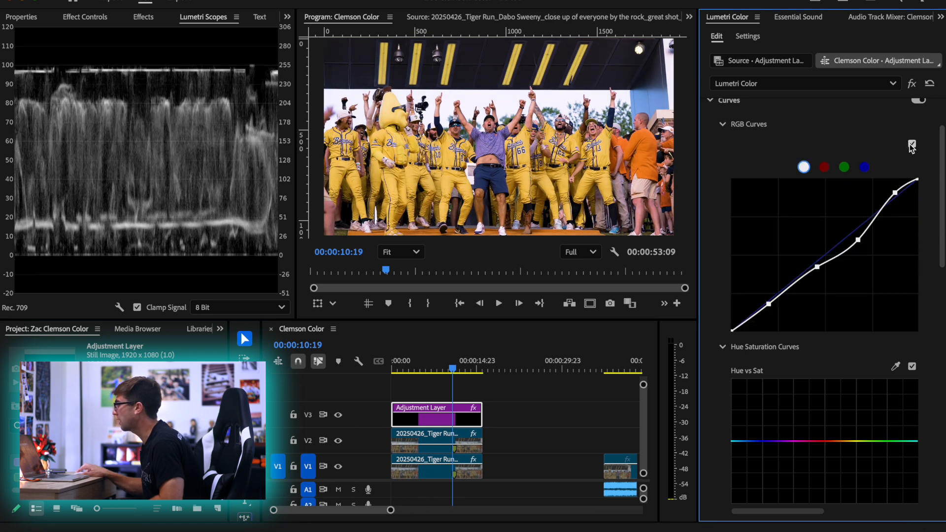
click(912, 145)
click(912, 144)
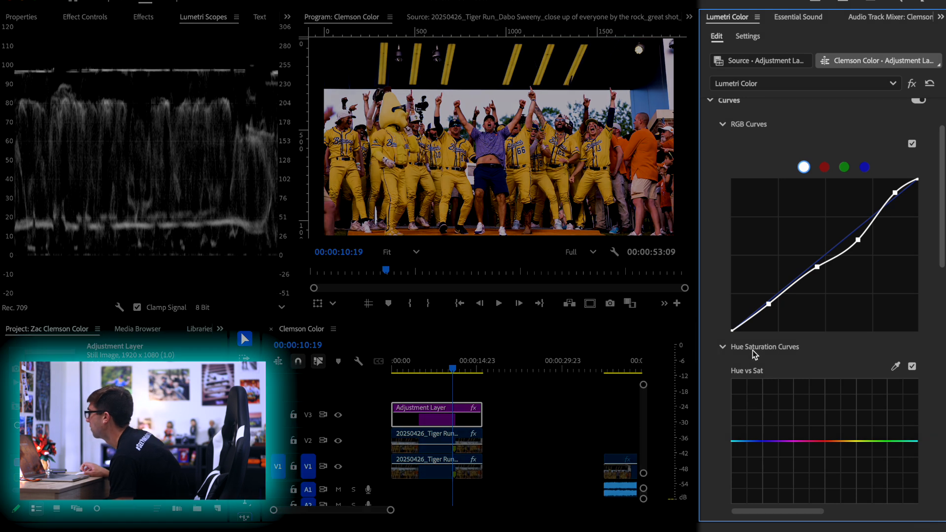
Examine the red, green and blue channel curves in RGB Curves and return to the white curve
scroll(752, 349, up, 3)
scroll(720, 311, down, 5)
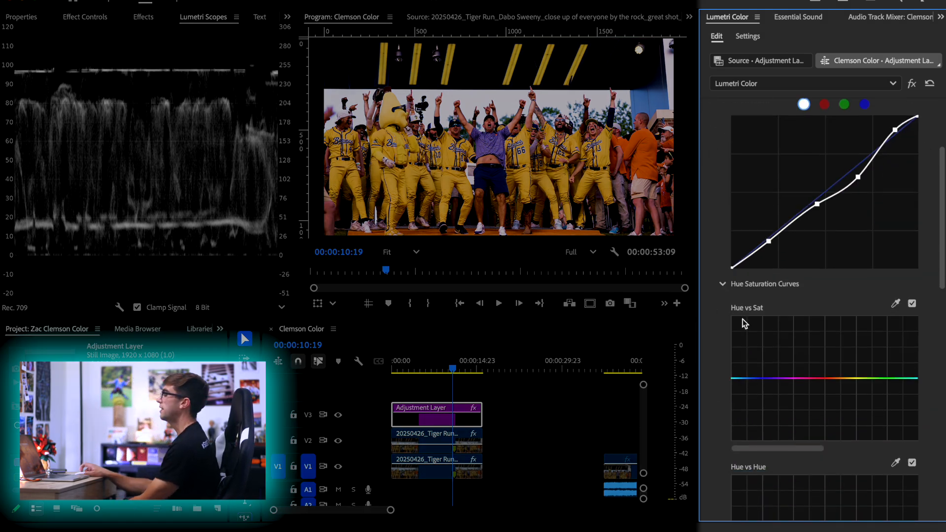
scroll(759, 313, up, 2)
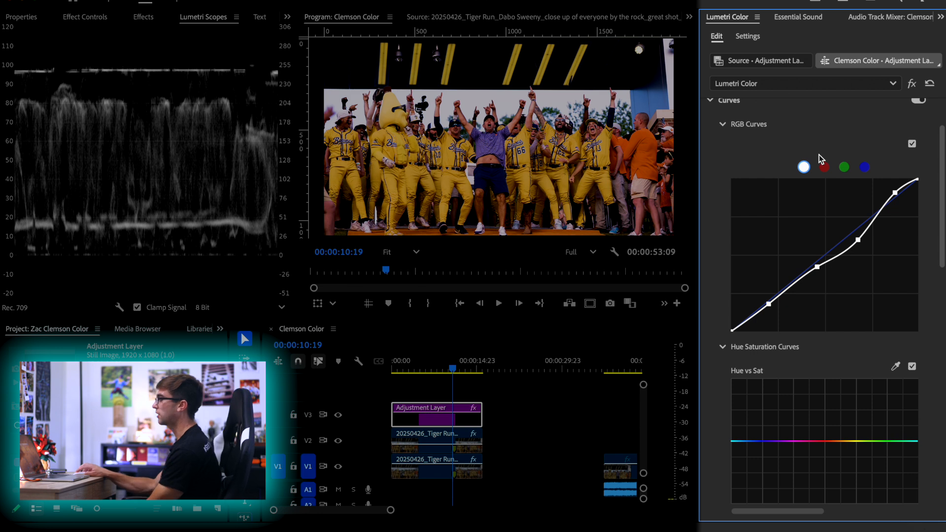
click(824, 168)
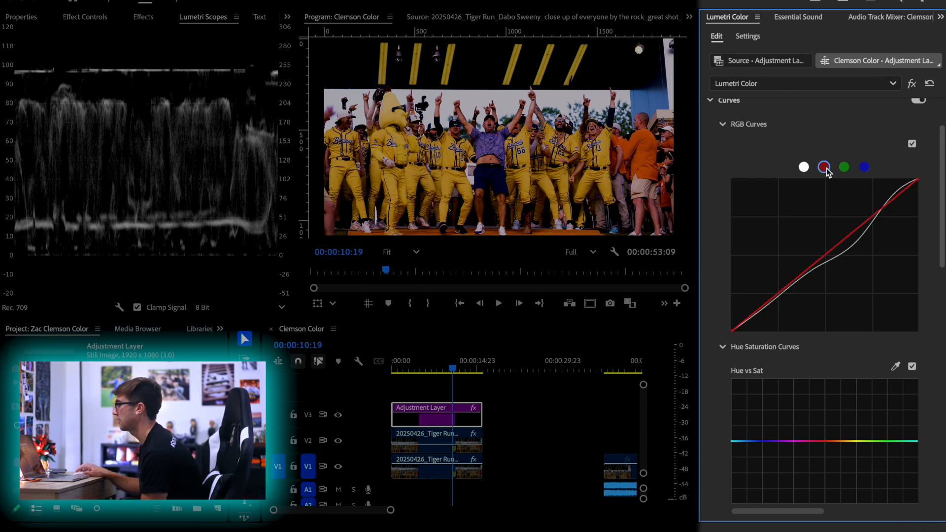
click(844, 168)
click(864, 168)
click(803, 168)
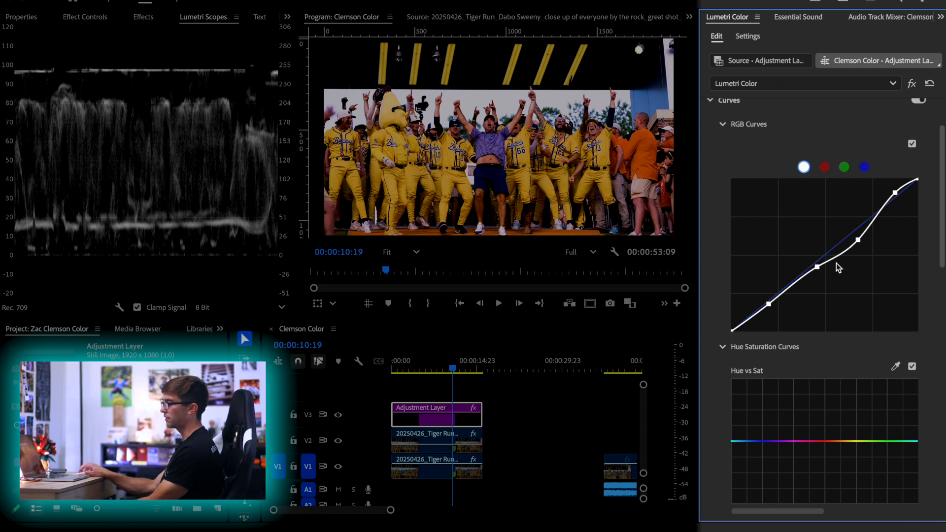
click(824, 167)
click(844, 168)
click(864, 168)
click(824, 169)
click(803, 167)
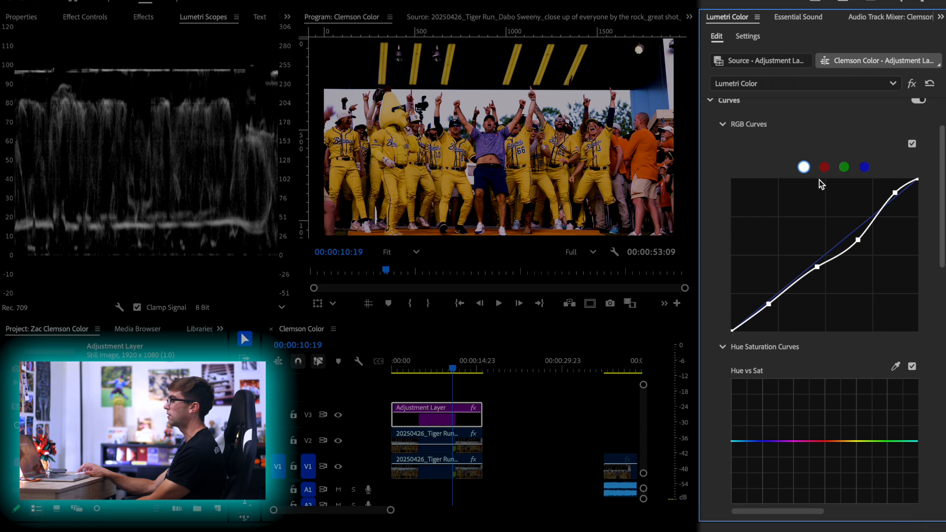
Sample a player's yellow jersey for the Hue vs Sat curve and raise the middle orange point to boost the jersey saturation
scroll(760, 223, down, 3)
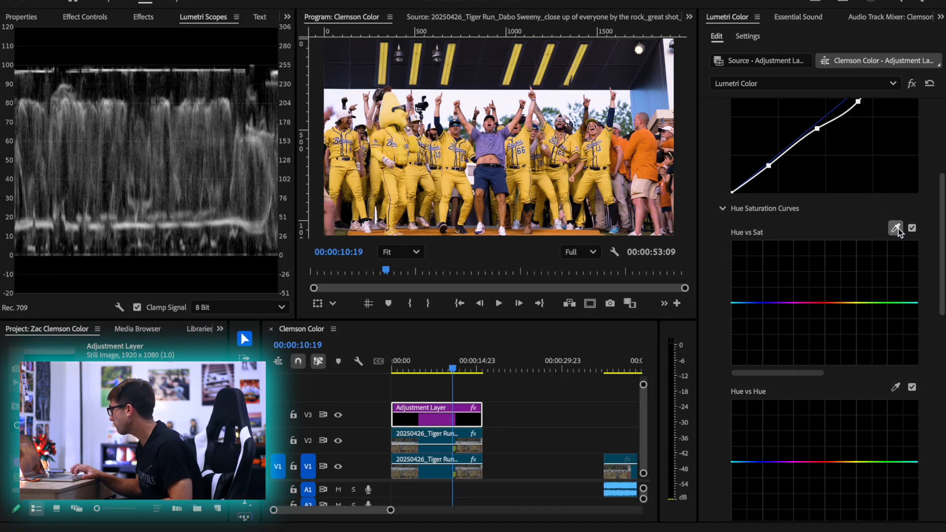
click(896, 228)
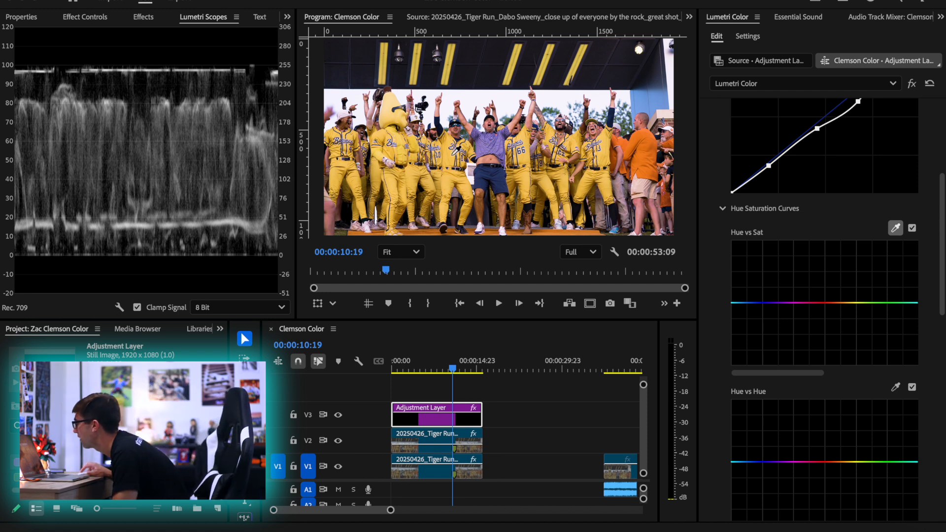
click(453, 153)
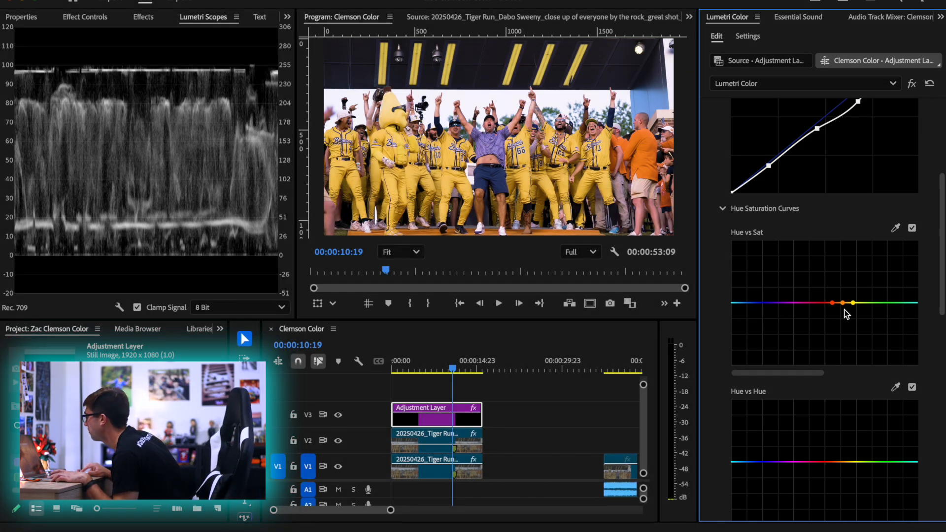
drag(842, 303, 843, 286)
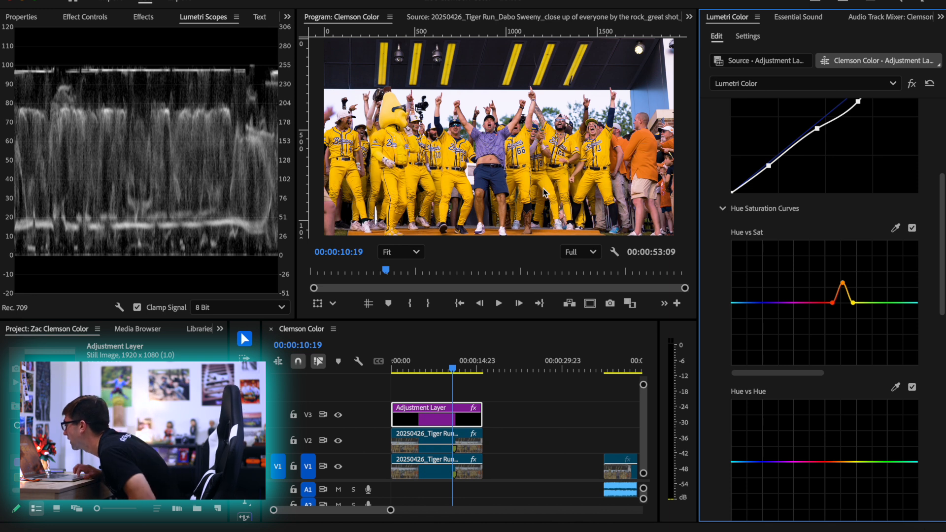
Sample the purple shirt for the Hue vs Sat curve, raise the middle blue point, and widen the range toward magenta
click(892, 231)
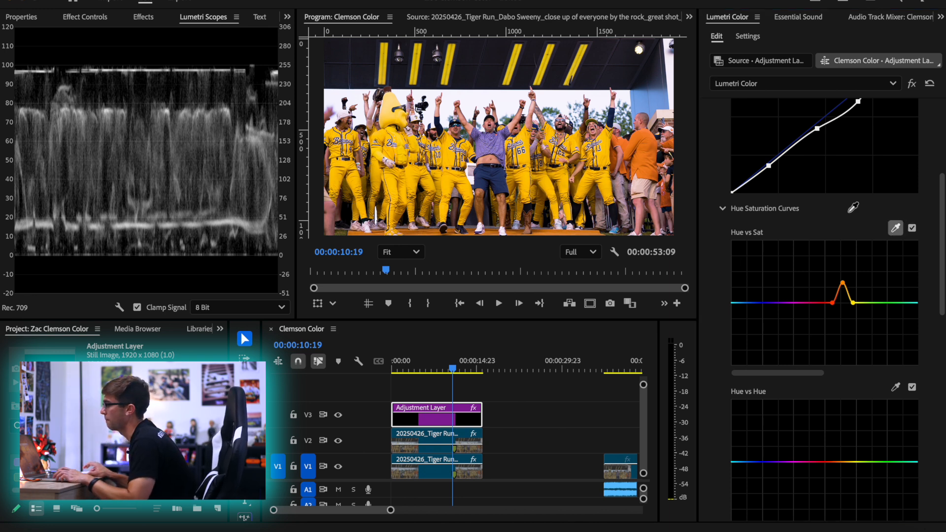
click(494, 142)
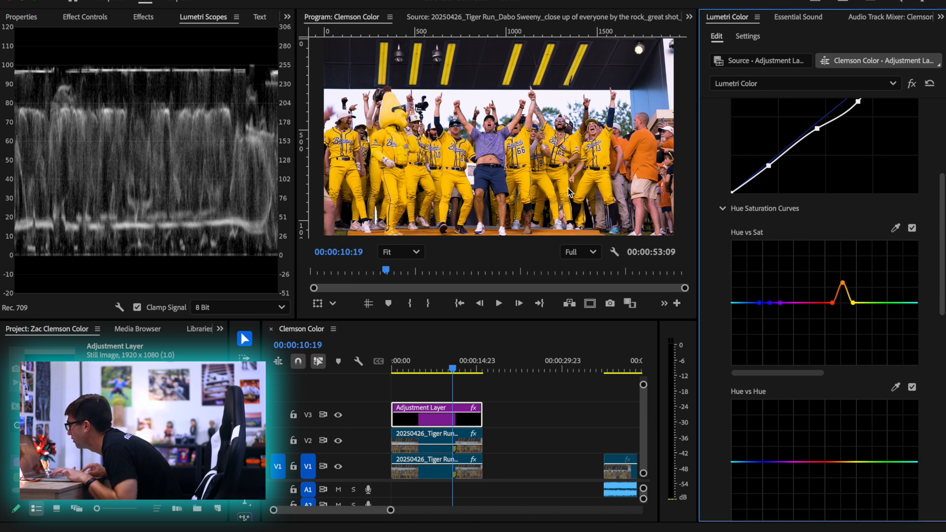
mouse_move(769, 303)
mouse_down()
mouse_move(769, 271)
mouse_move(791, 320)
mouse_move(785, 305)
mouse_up()
Add a red anchor point to the Hue vs Sat curve and raise the neighboring red-orange point slightly to smooth the slope
click(821, 302)
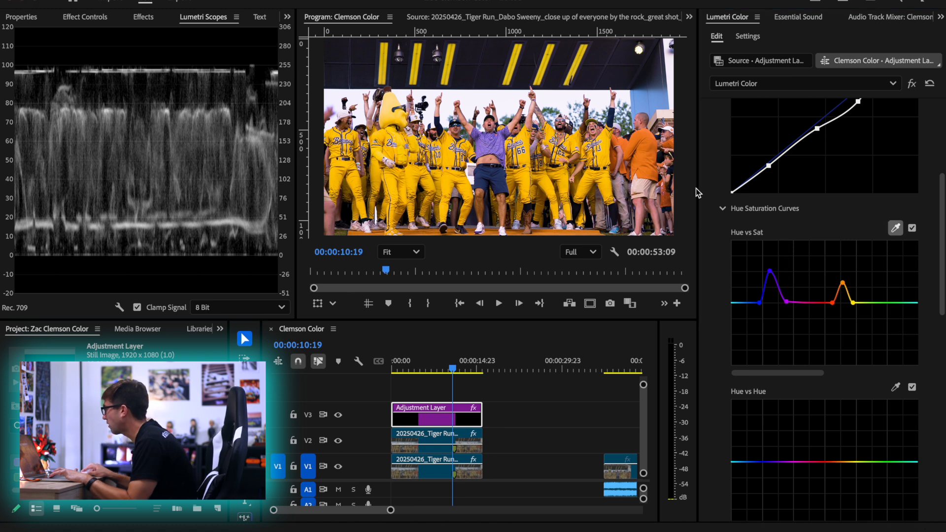
mouse_move(832, 302)
mouse_down()
mouse_move(829, 363)
mouse_move(832, 303)
mouse_up()
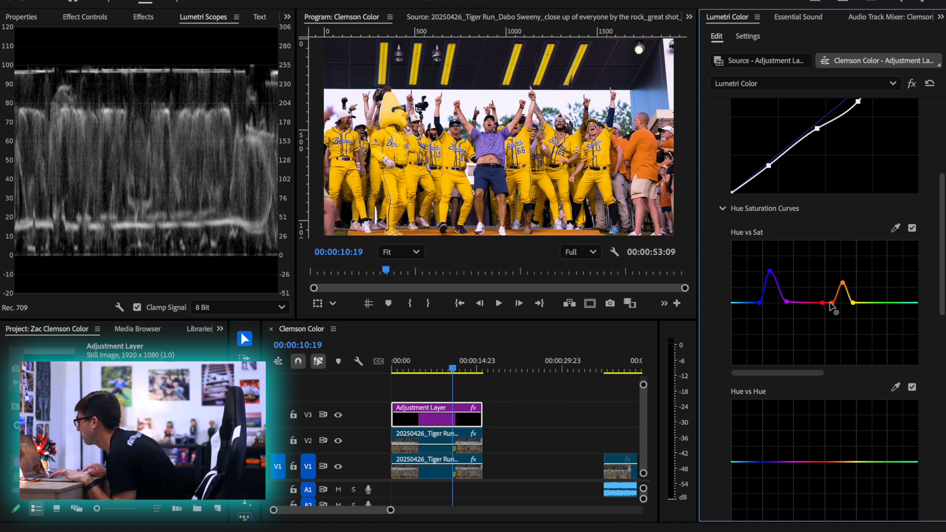
drag(830, 303, 830, 296)
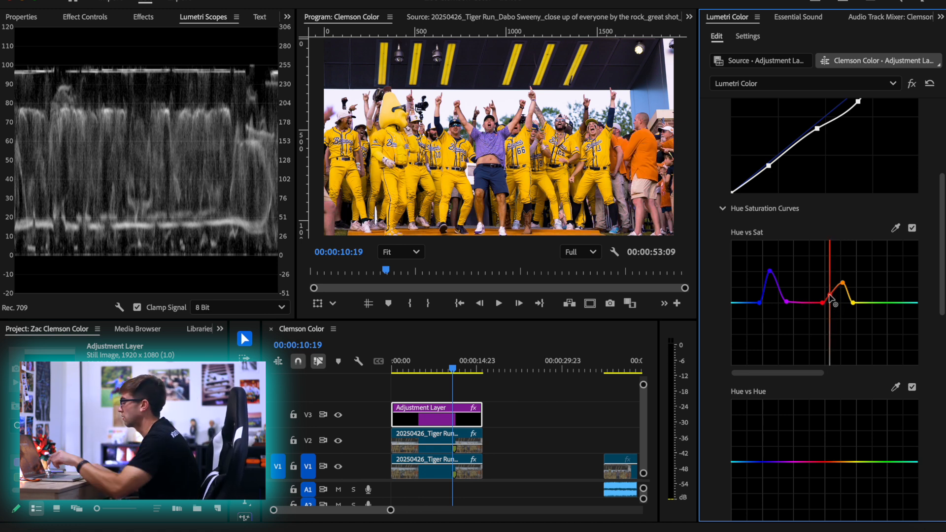
drag(829, 294, 832, 295)
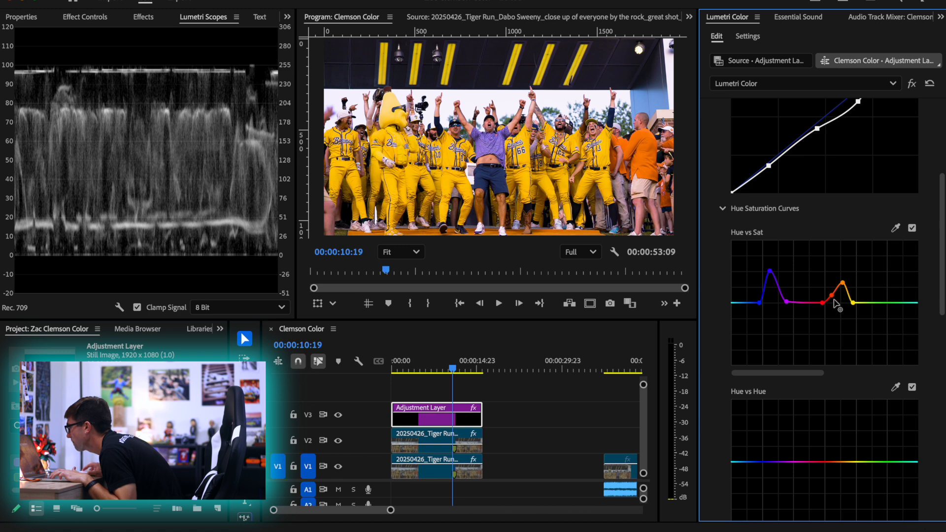
Sample the raised hands of the man in purple for the Hue vs Sat curve and add an anchor point in the cyan range
click(895, 228)
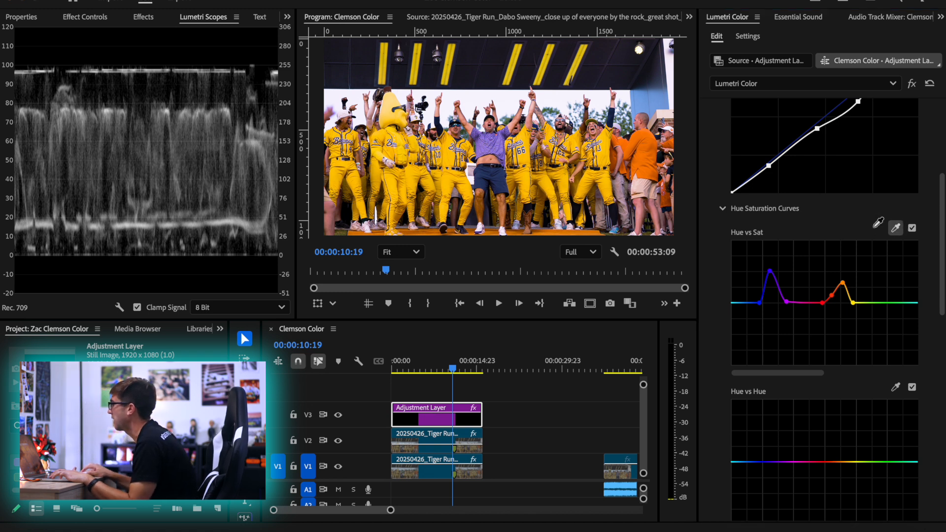
click(485, 100)
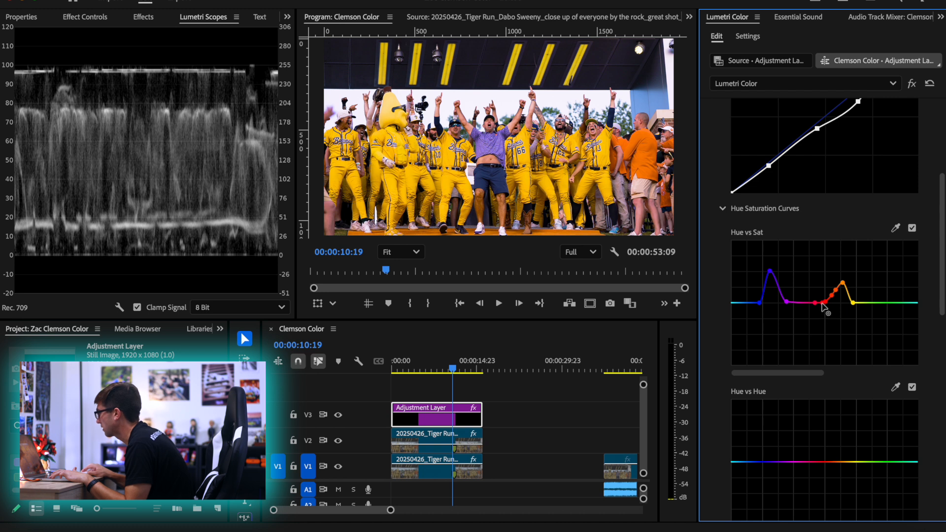
click(739, 302)
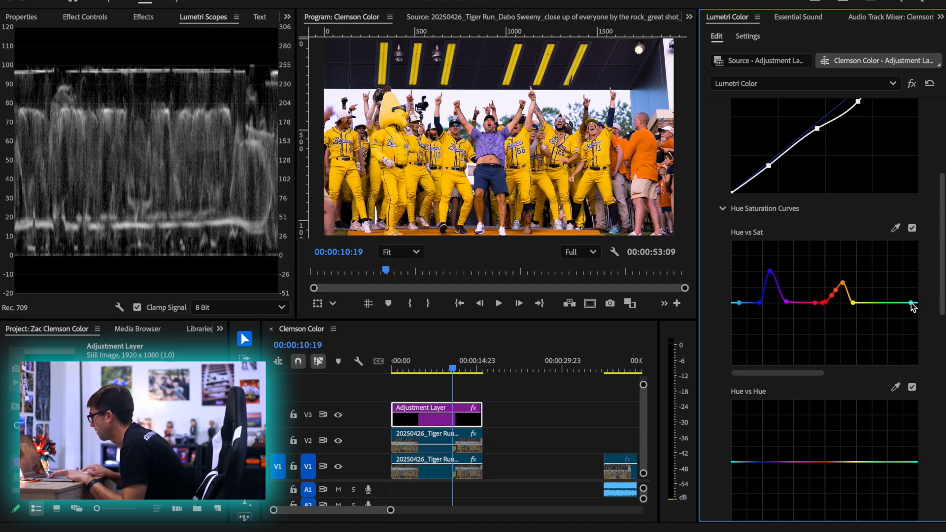
Raise the light blue point on the Hue vs Sat curve; also try a steep green peak and undo it
drag(739, 303, 751, 280)
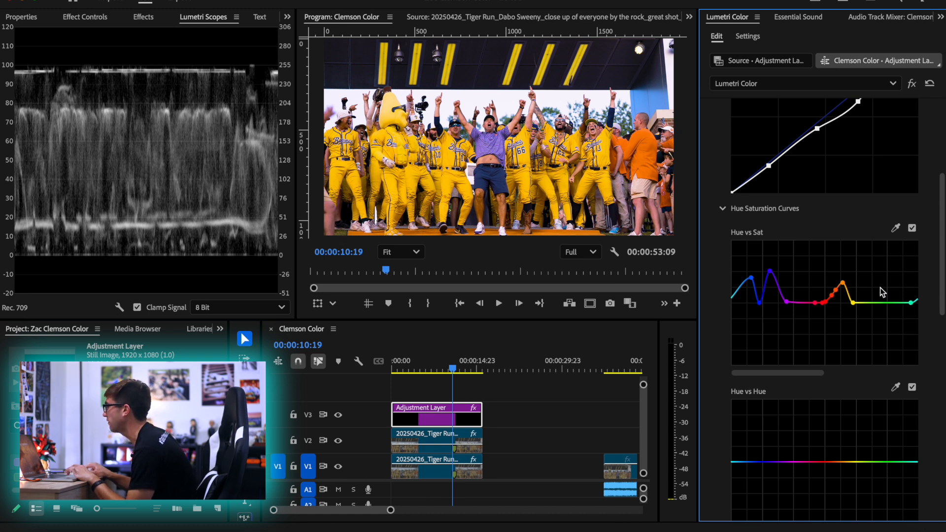
drag(880, 303, 880, 235)
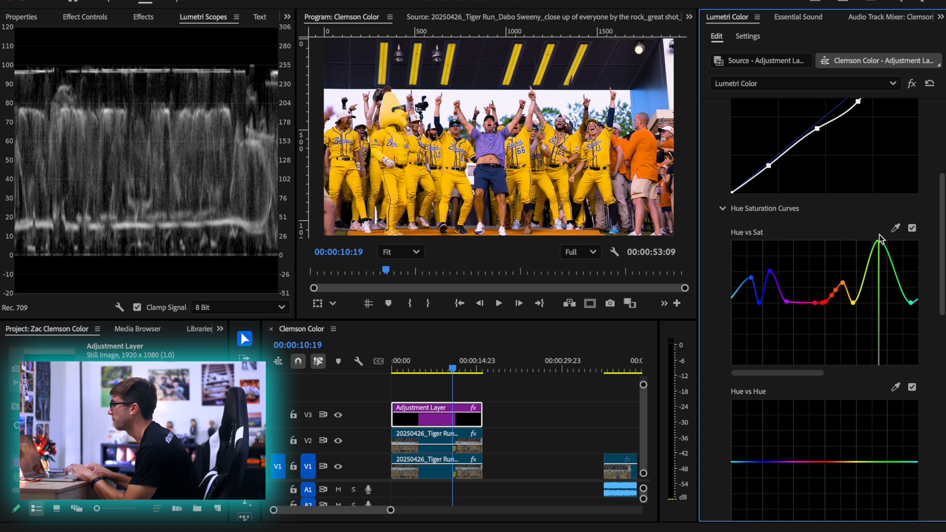
key(super+z)
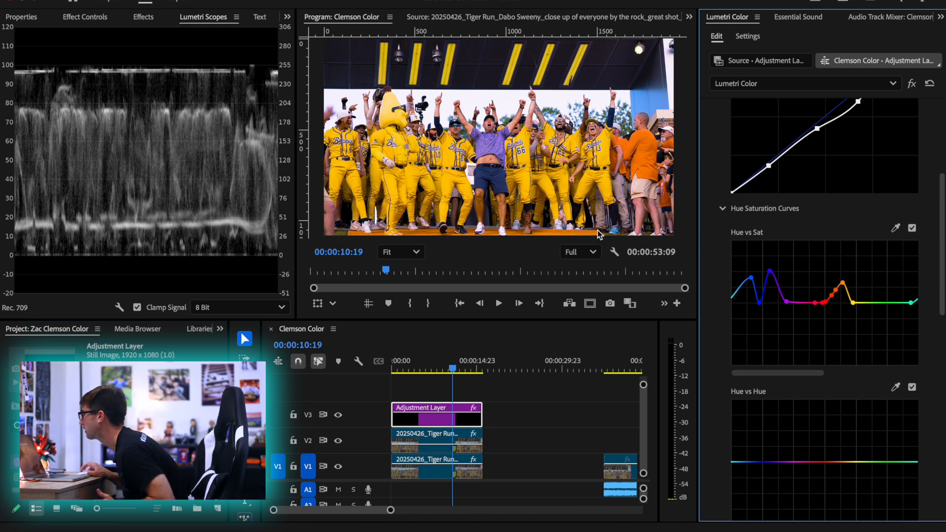
Play the graded clip from 00:00:02:00 to review the saturation, and return the playhead to 00:00:10:22
click(500, 408)
key(Home)
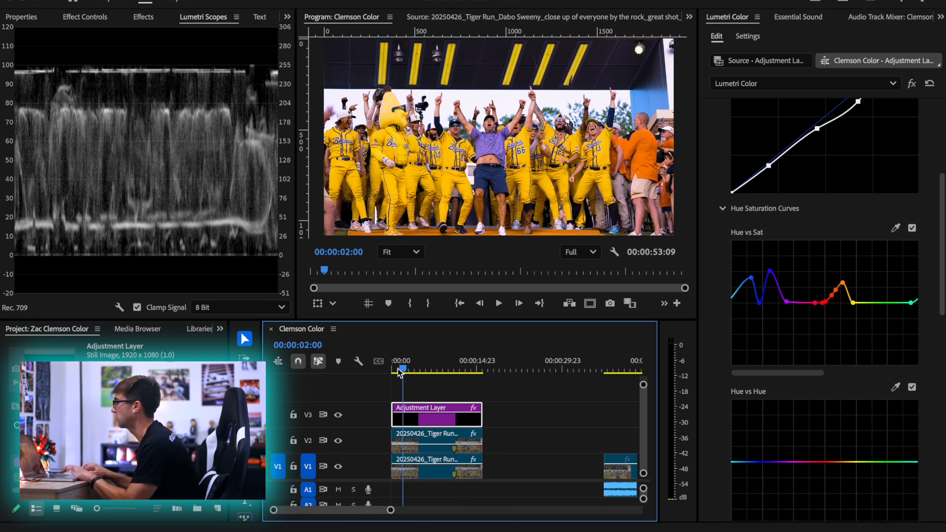
key(space)
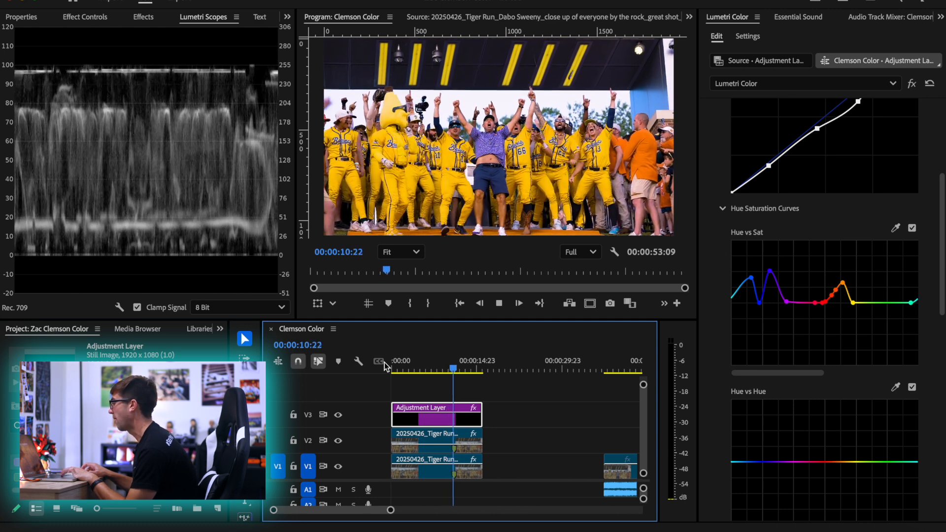
key(space)
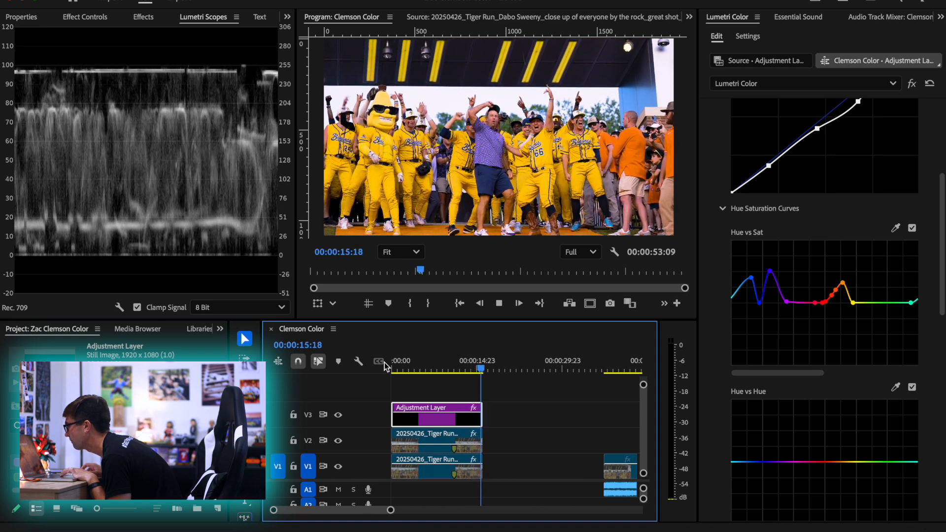
key(space)
drag(496, 367, 453, 370)
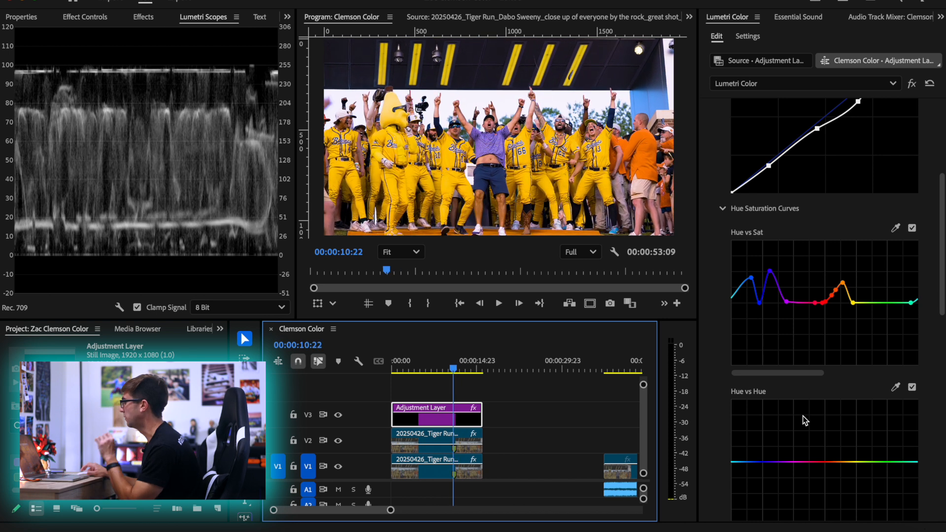
Sample a player's yellow uniform for the Hue vs Hue curve, try shifting it to pink with the middle orange point, and play the result
scroll(803, 416, down, 3)
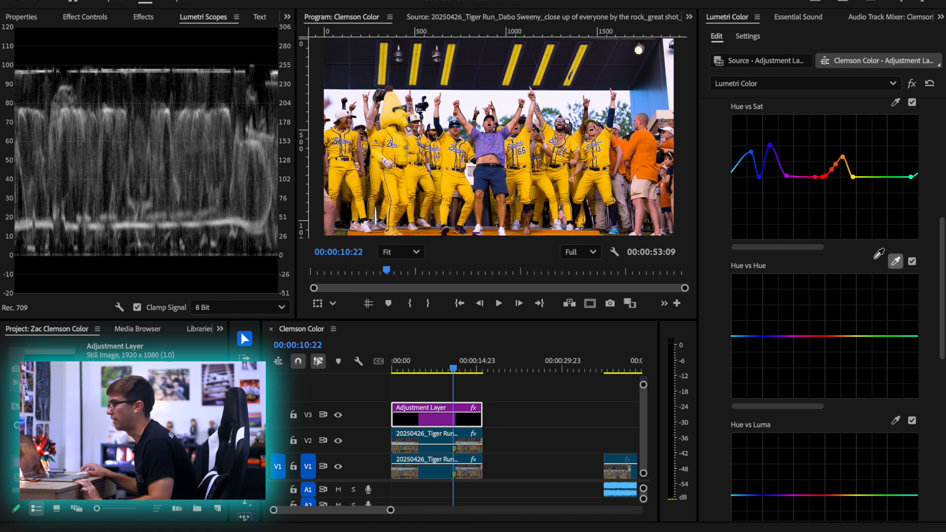
click(608, 189)
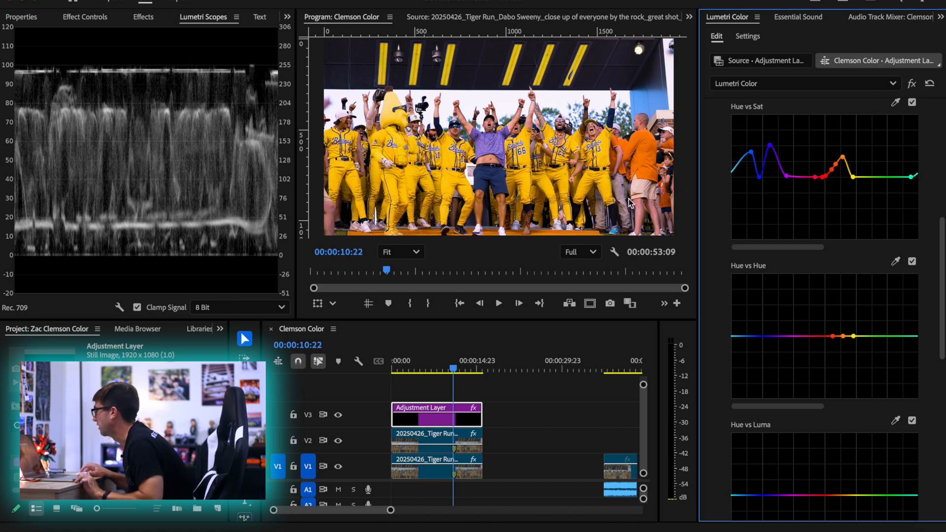
drag(844, 337, 846, 308)
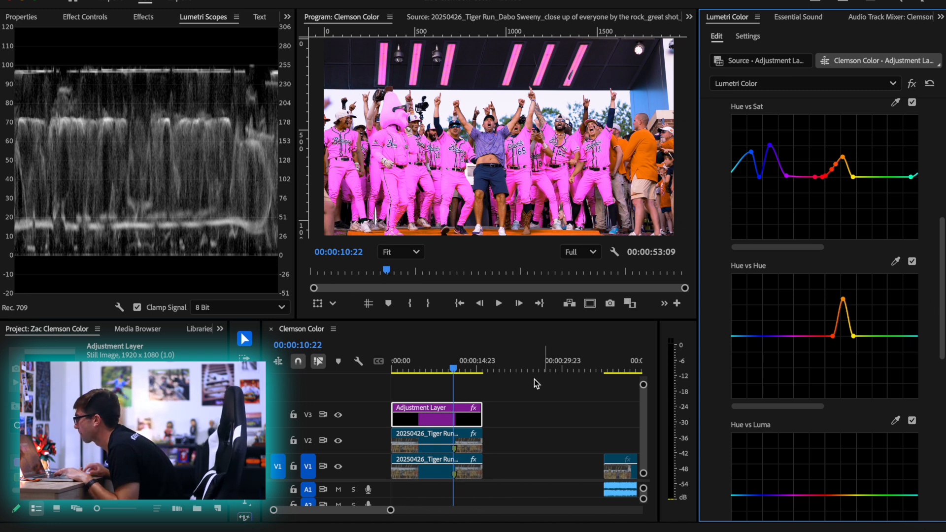
click(407, 370)
key(space)
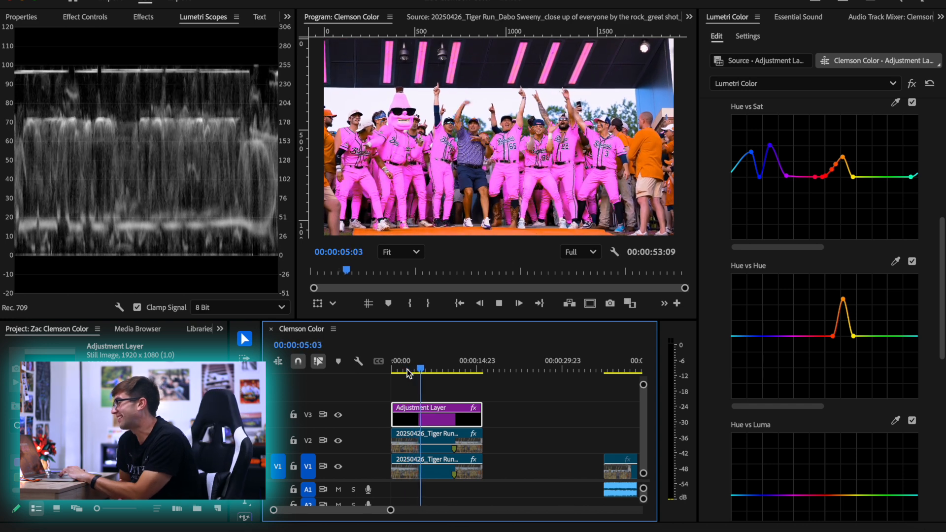
Stop playback, undo the pink hue shift, and clear the sampled points from the Hue vs Hue curve
key(space)
key(ctrl+z)
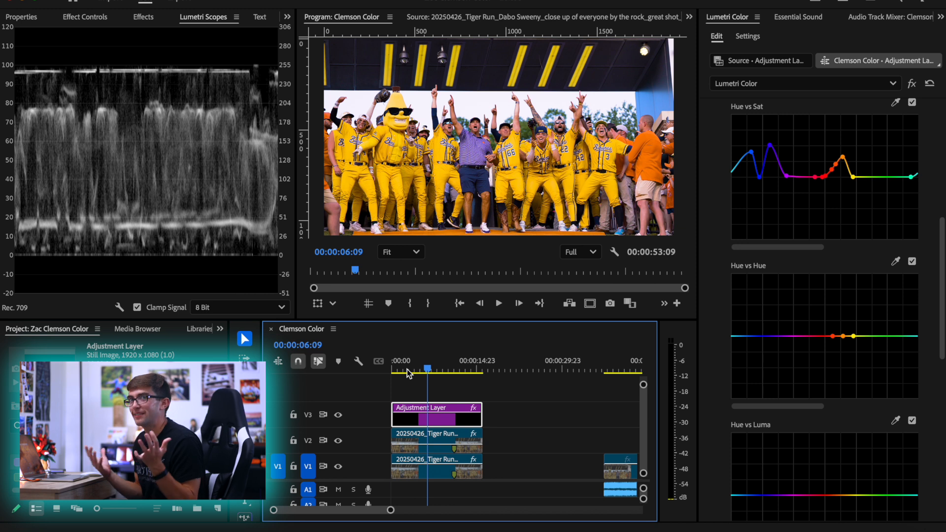
click(877, 315)
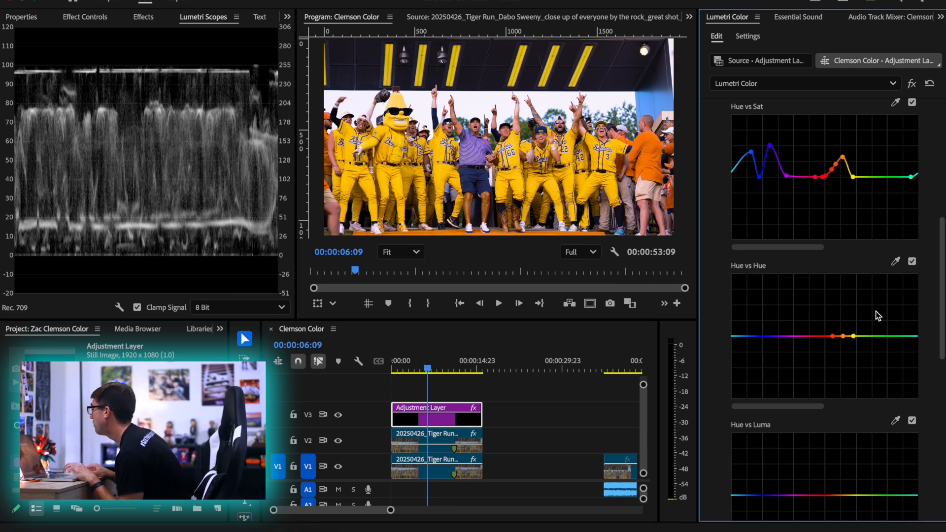
Sample the orange shirt of the man beside the players for the Hue vs Hue curve and raise the middle point slightly
click(896, 263)
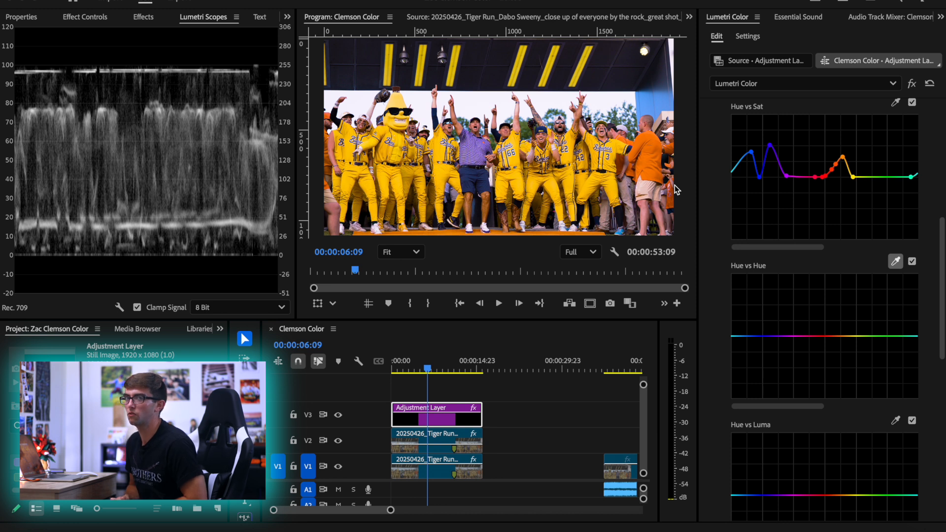
click(639, 149)
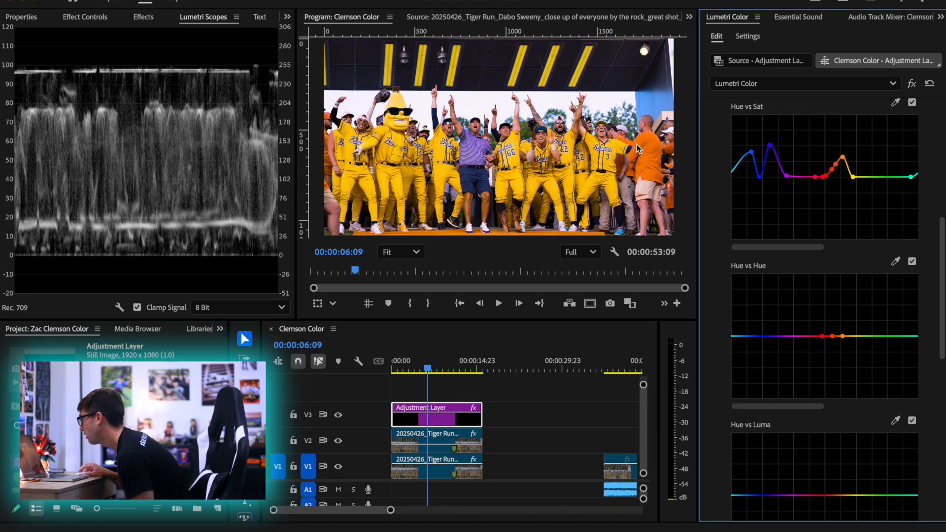
click(832, 336)
drag(831, 334, 832, 333)
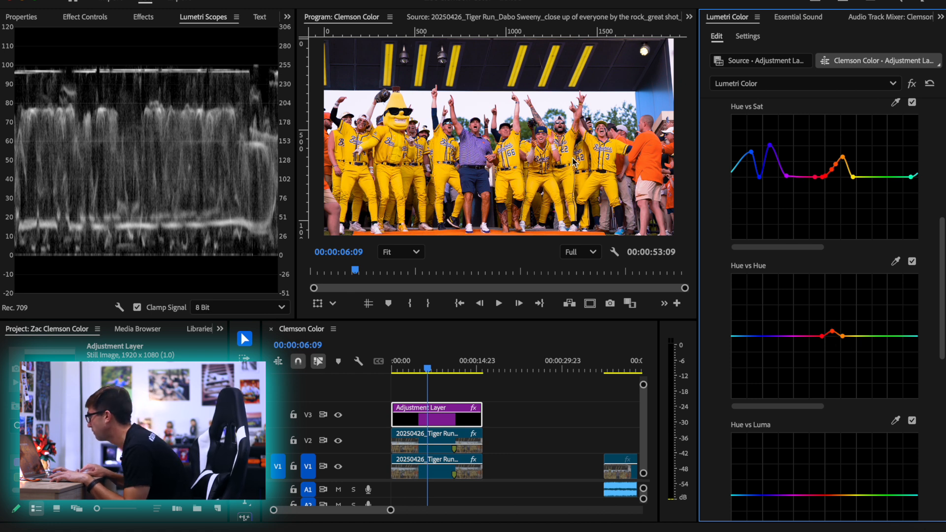
Compare the players' skin tones with the Hue vs Hue curve off and on, and bring its middle orange-red point back to the baseline
scroll(555, 123, up, 8)
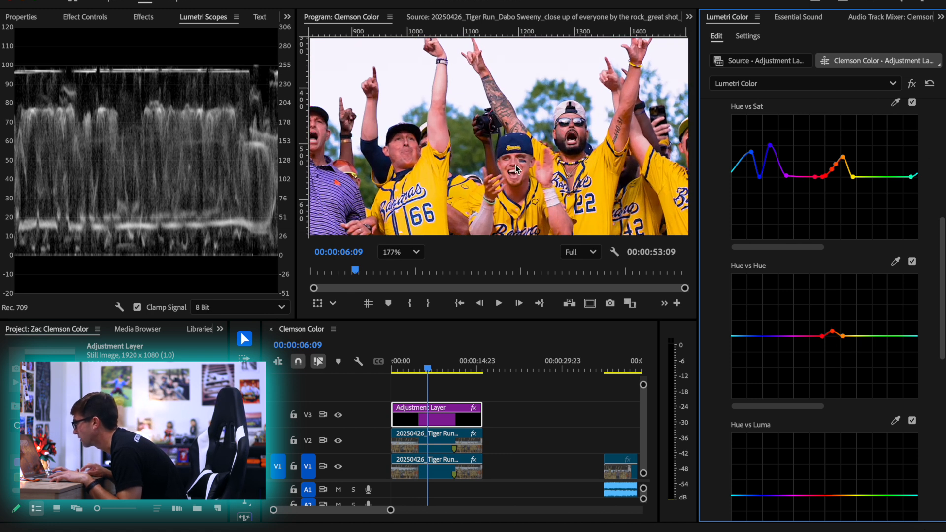
click(912, 261)
click(911, 262)
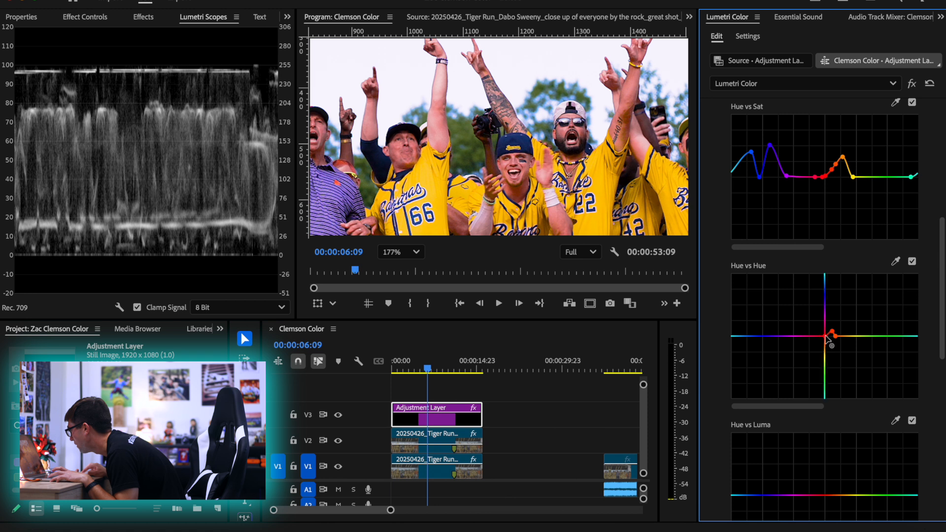
mouse_move(827, 334)
mouse_down()
mouse_move(799, 336)
mouse_move(840, 336)
mouse_move(832, 338)
mouse_up()
click(400, 252)
click(396, 272)
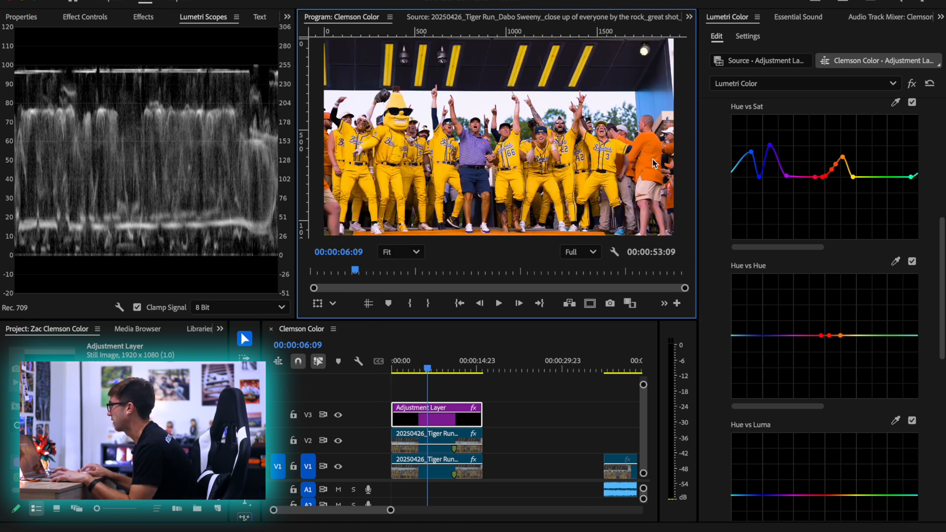
Check the orange shirt up close, raise the middle Hue vs Hue point slightly, and narrow the outer points around it
scroll(636, 167, up, 4)
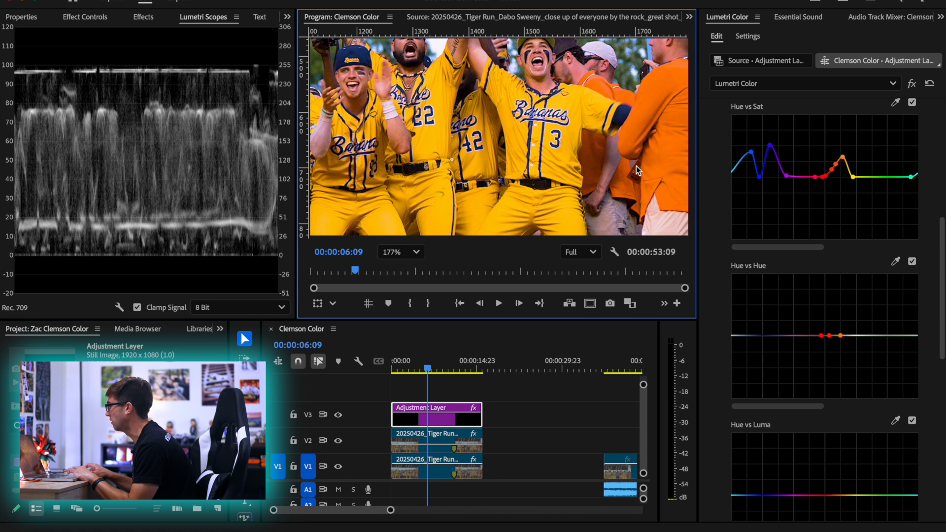
key(h)
drag(635, 141, 553, 190)
click(829, 337)
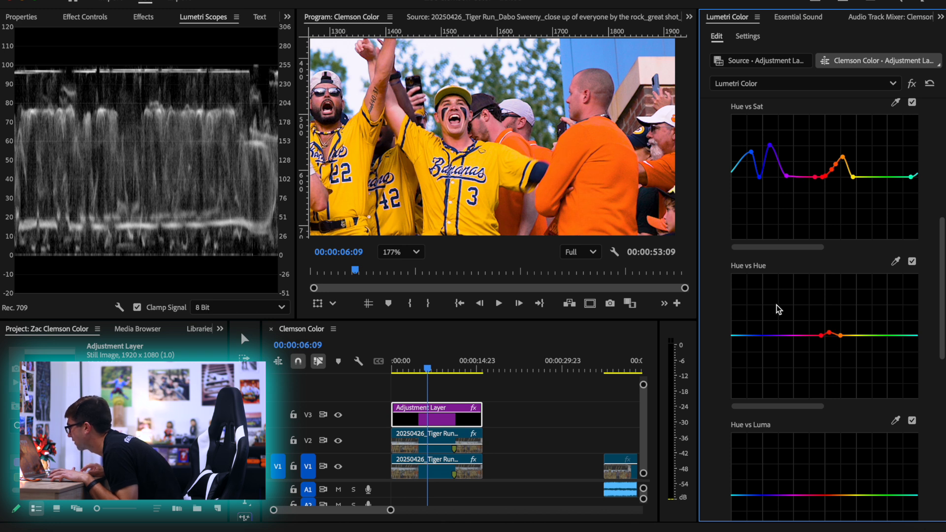
drag(822, 337, 832, 336)
Fit the whole frame in the monitor and compare the orange shirts with the Hue vs Hue curve off and on
click(400, 251)
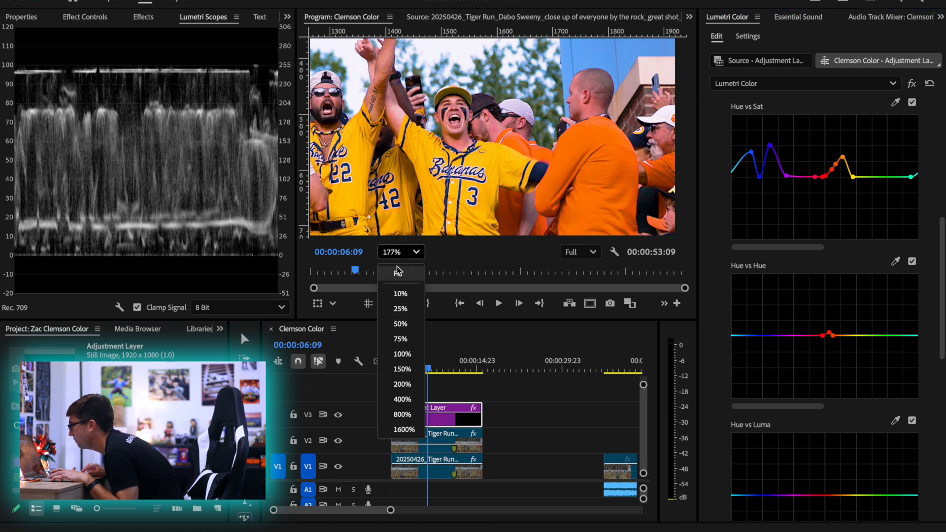
click(403, 268)
click(911, 262)
click(912, 261)
click(912, 262)
click(912, 262)
click(911, 261)
click(911, 261)
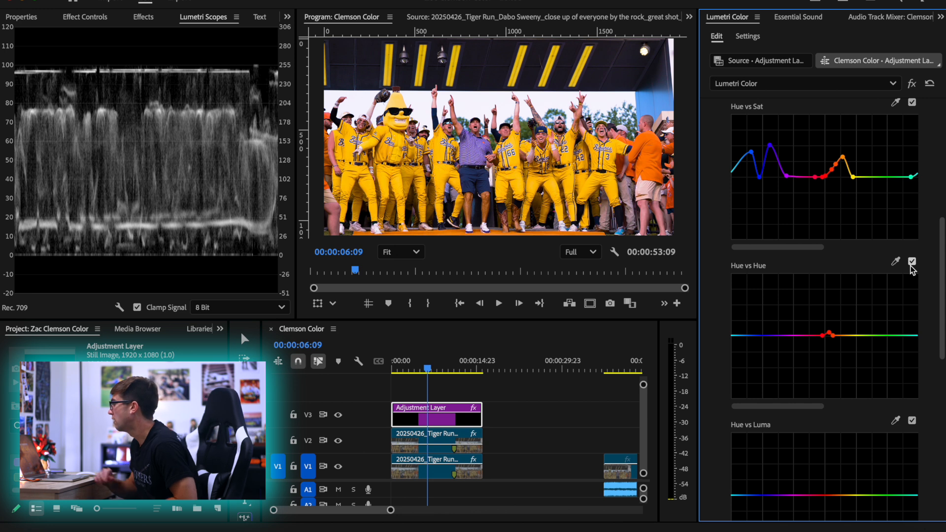
At 00:00:02:16, sample the background trees for the Hue vs Hue curve, lower the middle green point, and widen the range toward cyan
drag(427, 369, 405, 366)
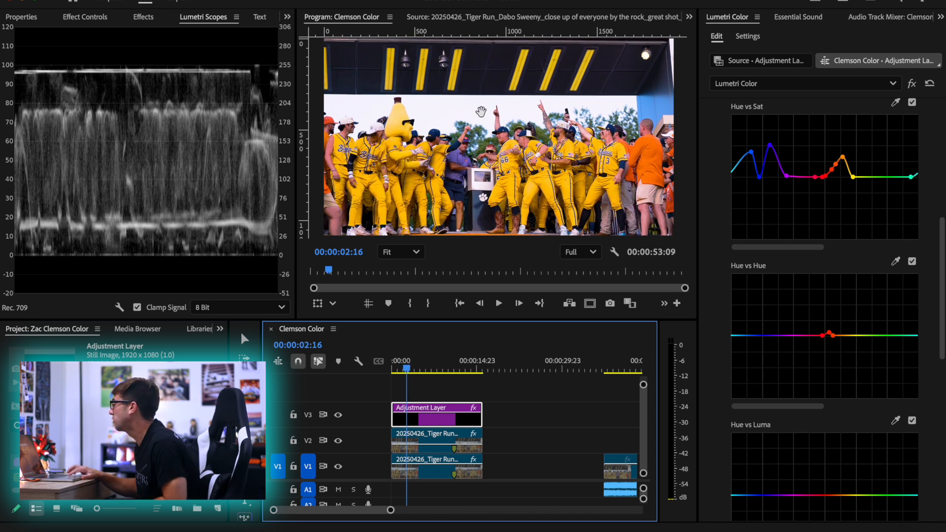
scroll(493, 152, up, 5)
scroll(492, 151, down, 6)
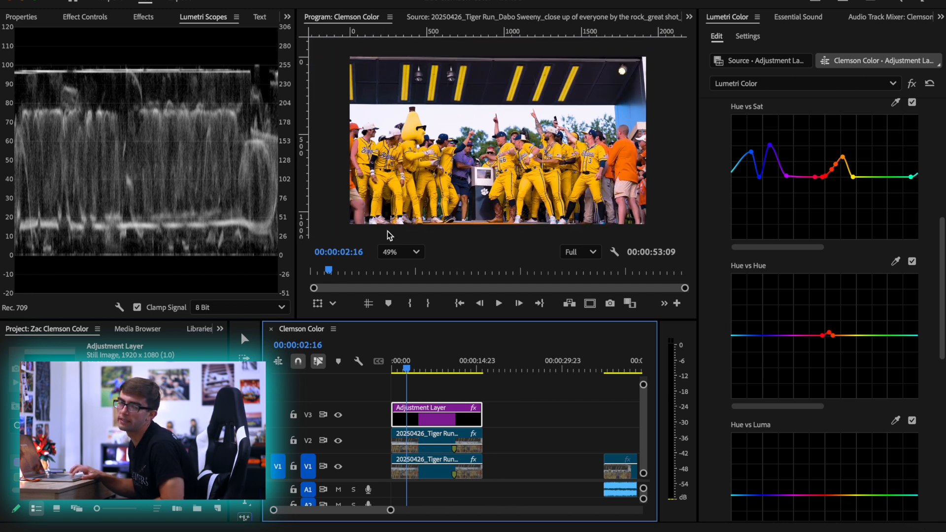
click(411, 250)
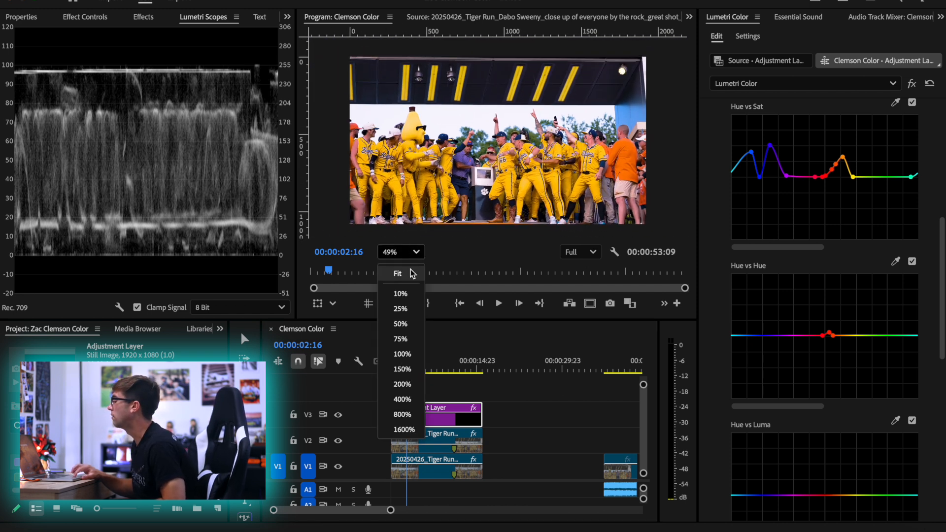
click(413, 272)
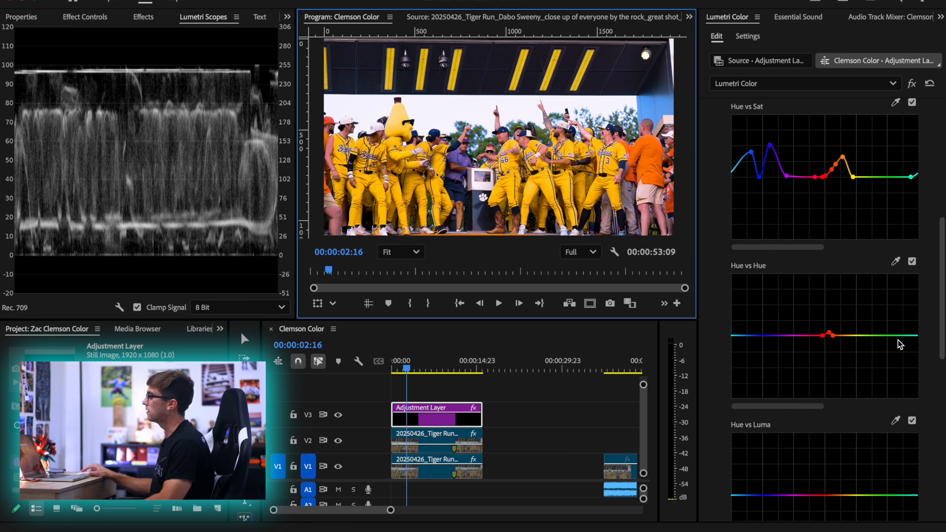
click(896, 259)
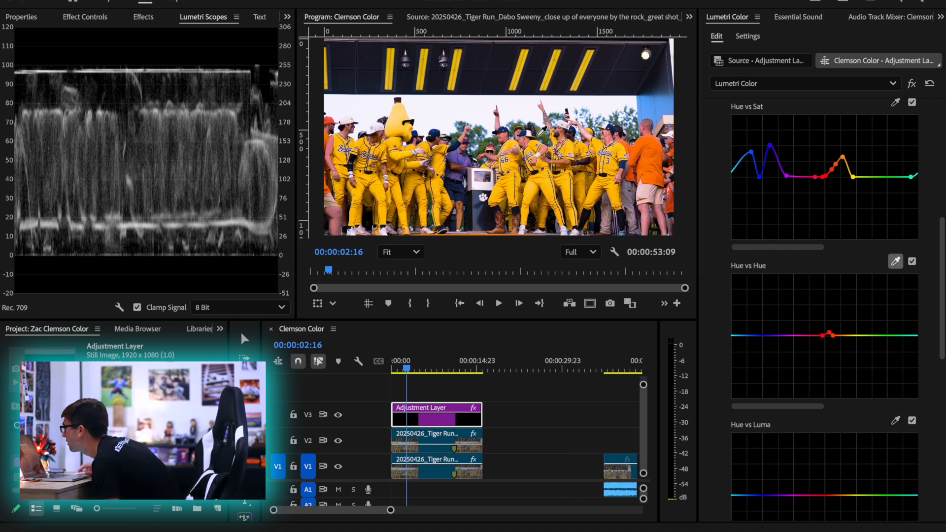
click(541, 134)
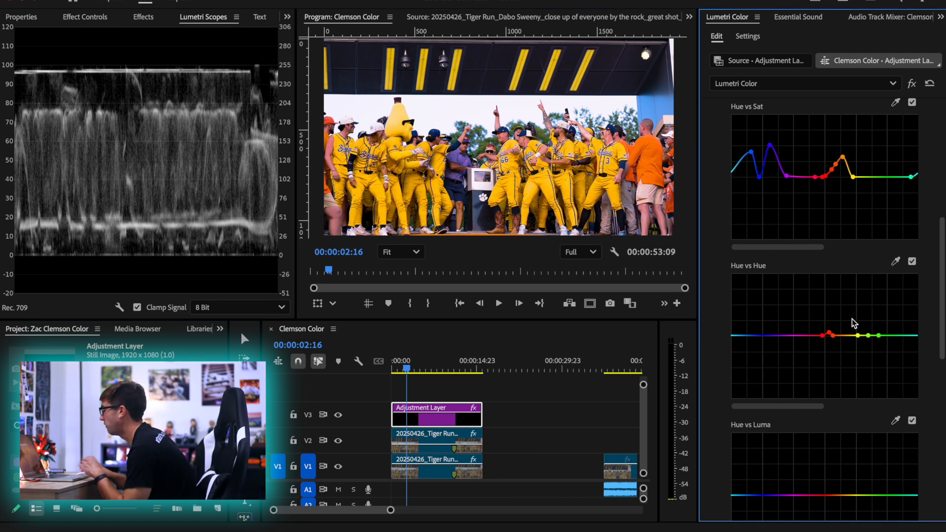
click(869, 336)
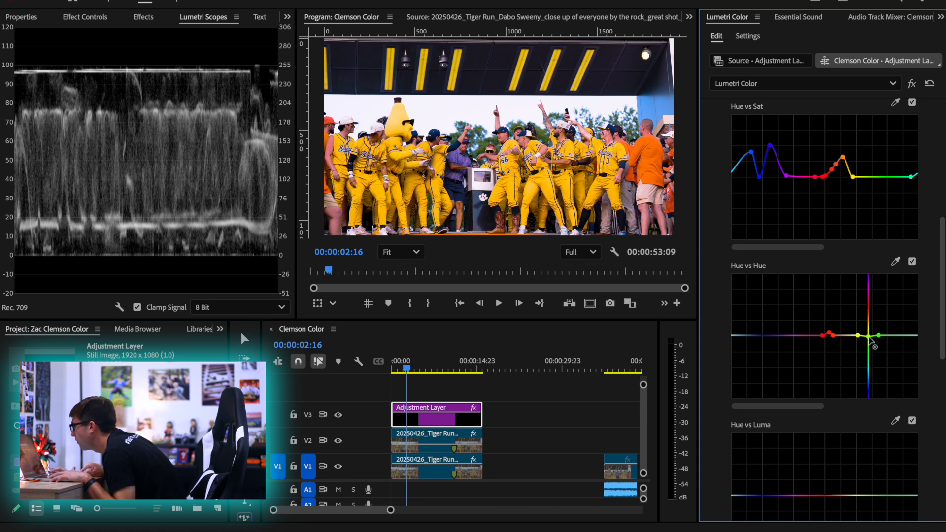
drag(868, 349, 892, 335)
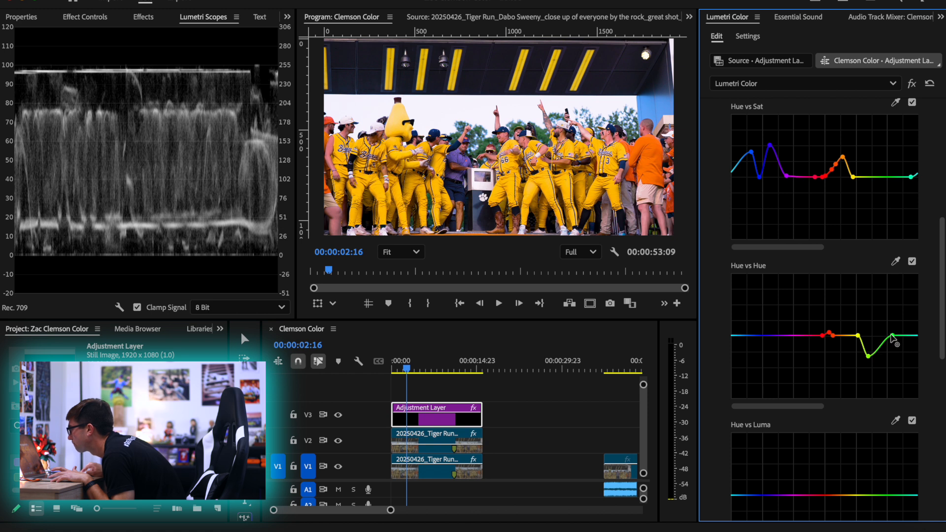
Compare the trees with the Hue vs Hue curve off and on, leave it enabled, and move the playhead to 00:00:10:09
click(912, 262)
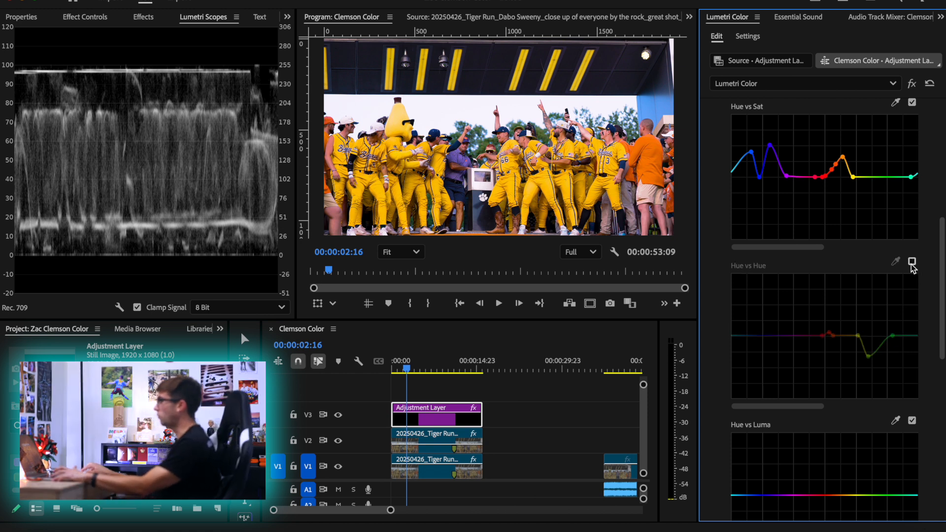
click(912, 262)
click(912, 262)
click(912, 262)
click(911, 262)
click(911, 262)
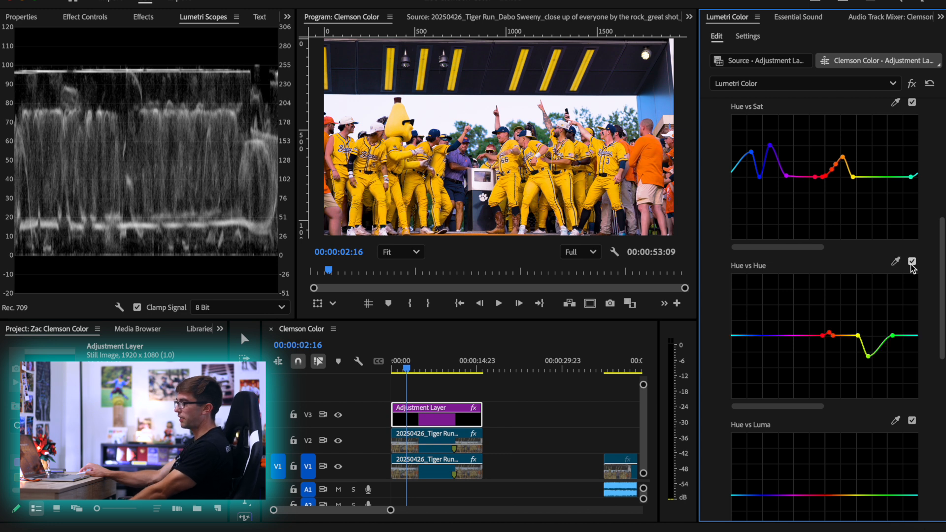
click(911, 262)
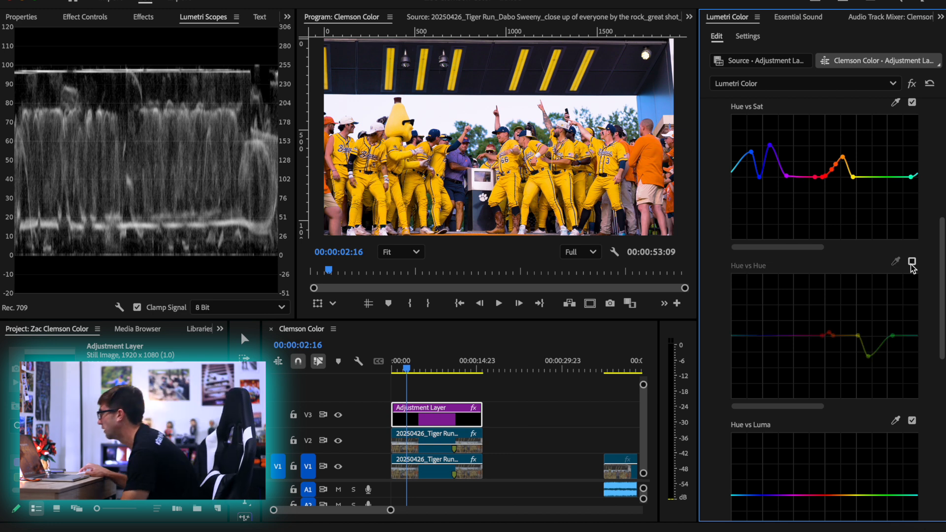
click(912, 262)
click(911, 263)
click(912, 263)
drag(413, 370, 454, 367)
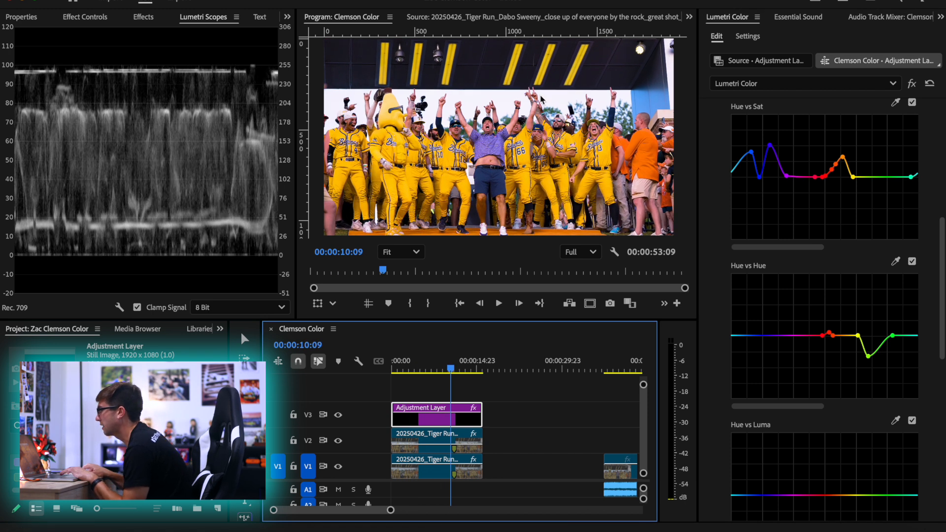
Compare the frame with the Hue vs Hue curve off and on, and inspect the players' jerseys and background trees up close
click(912, 262)
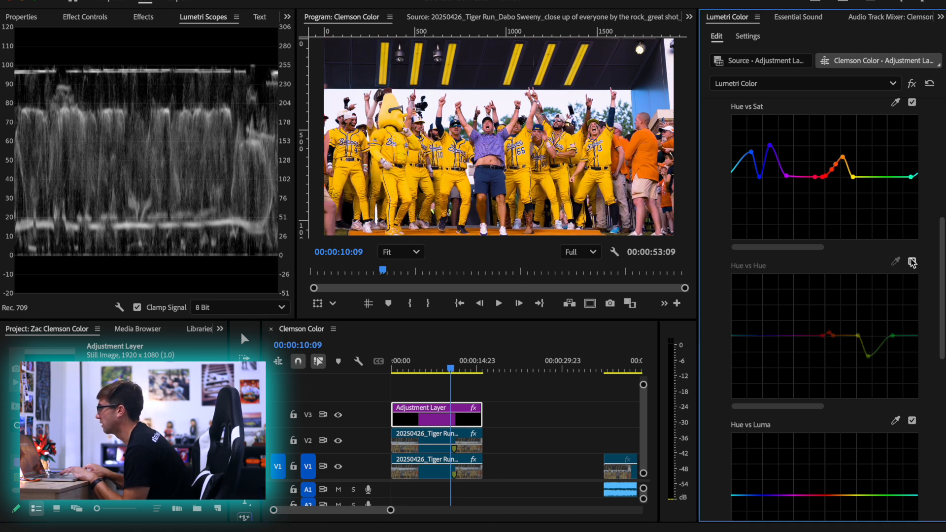
click(912, 262)
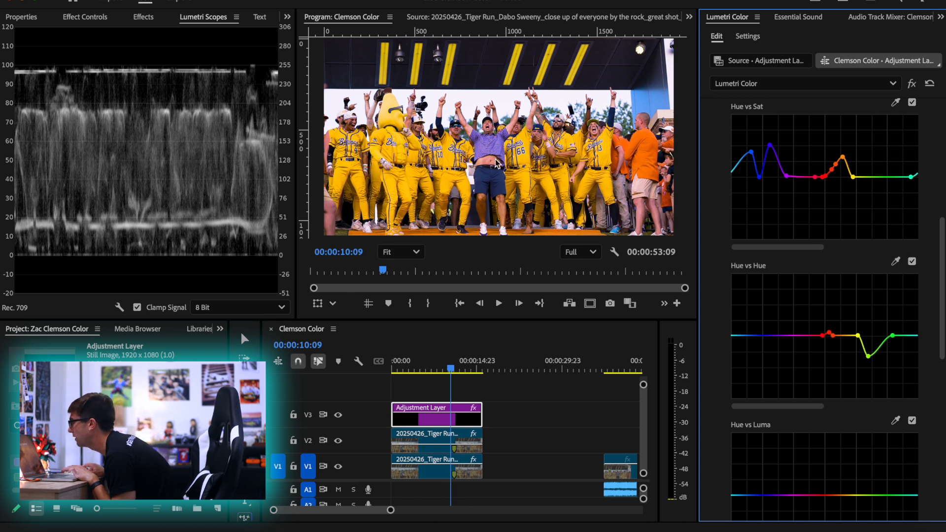
scroll(528, 155, up, 3)
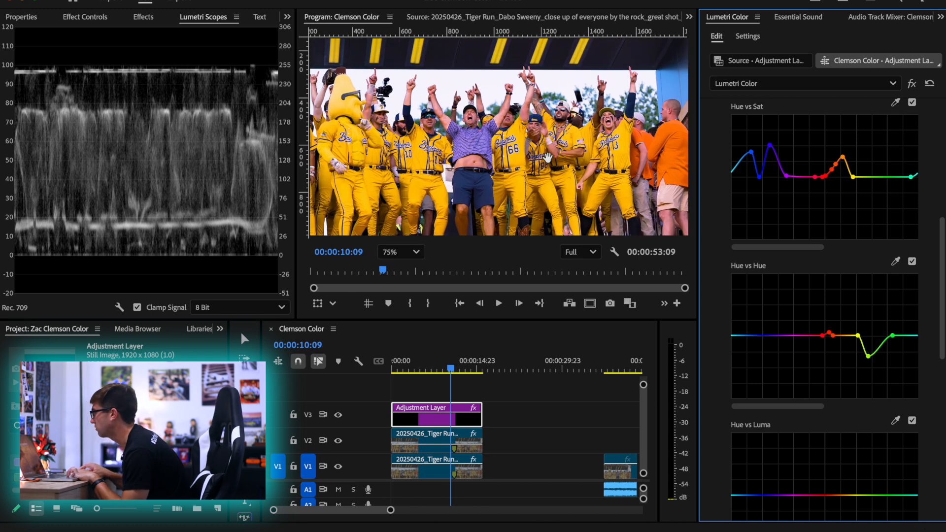
scroll(529, 156, up, 1)
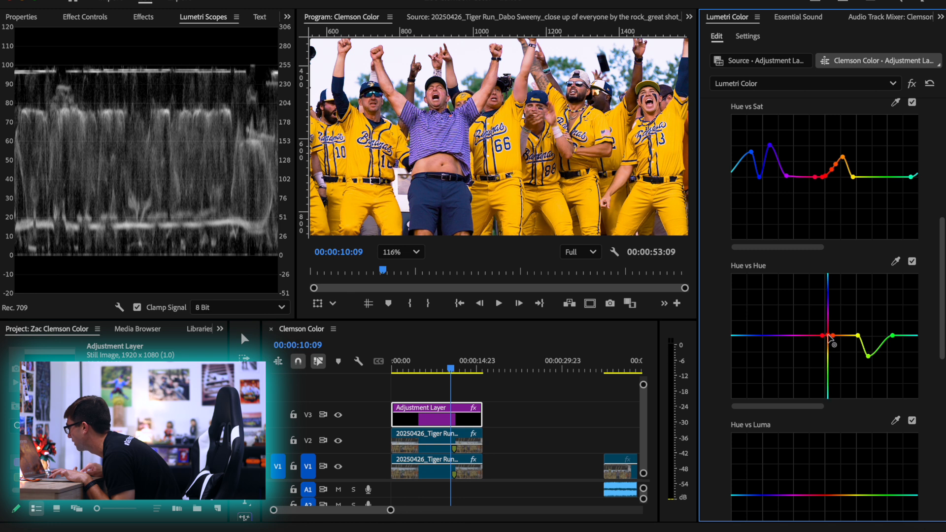
Try lowering the middle red Hue vs Hue point slightly and shifting the yellow and green points toward cyan, comparing the curve off and on
click(911, 261)
click(912, 262)
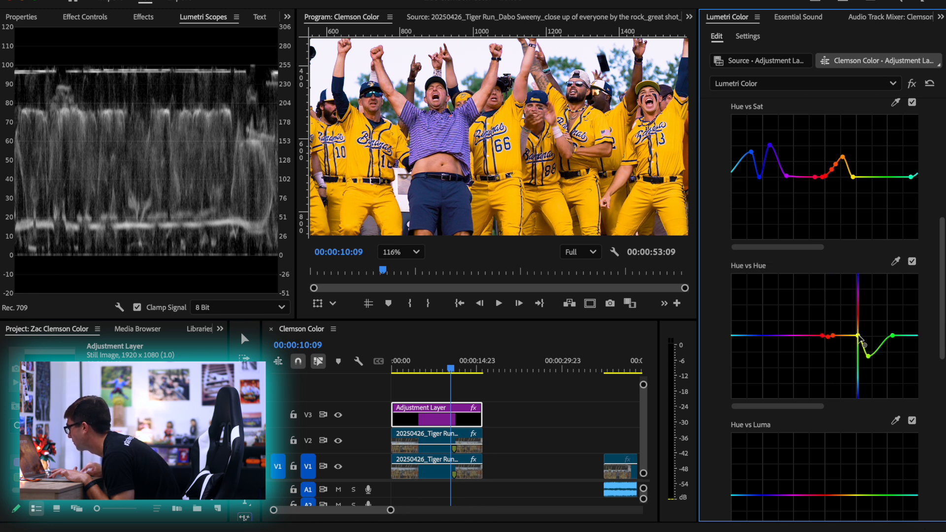
mouse_move(876, 335)
mouse_down()
mouse_move(832, 336)
mouse_move(857, 336)
mouse_up()
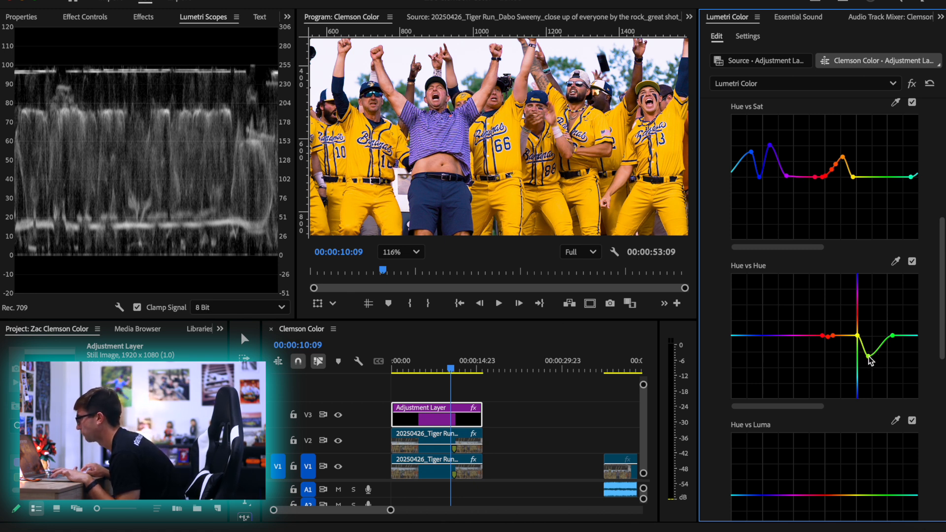
mouse_move(867, 356)
mouse_down()
mouse_move(882, 350)
mouse_move(862, 339)
mouse_up()
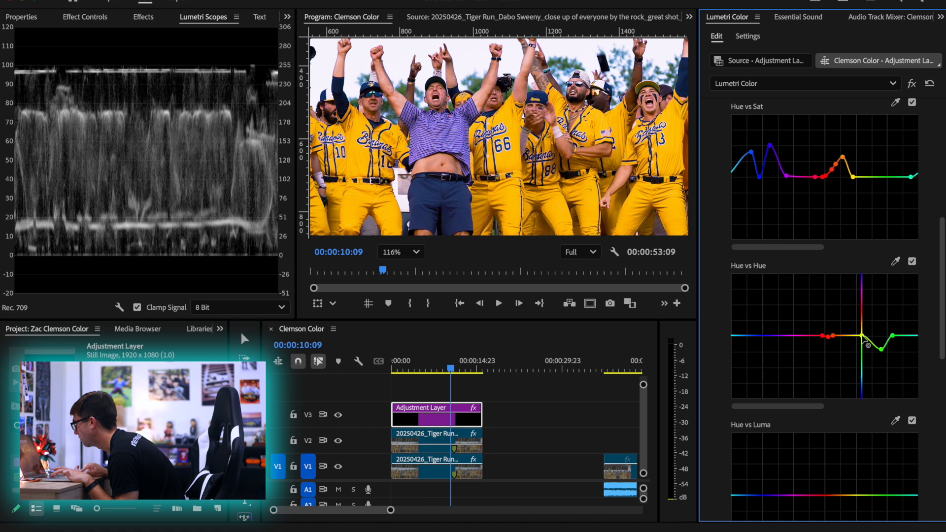
click(912, 262)
click(912, 262)
click(911, 261)
click(912, 261)
drag(864, 338, 834, 336)
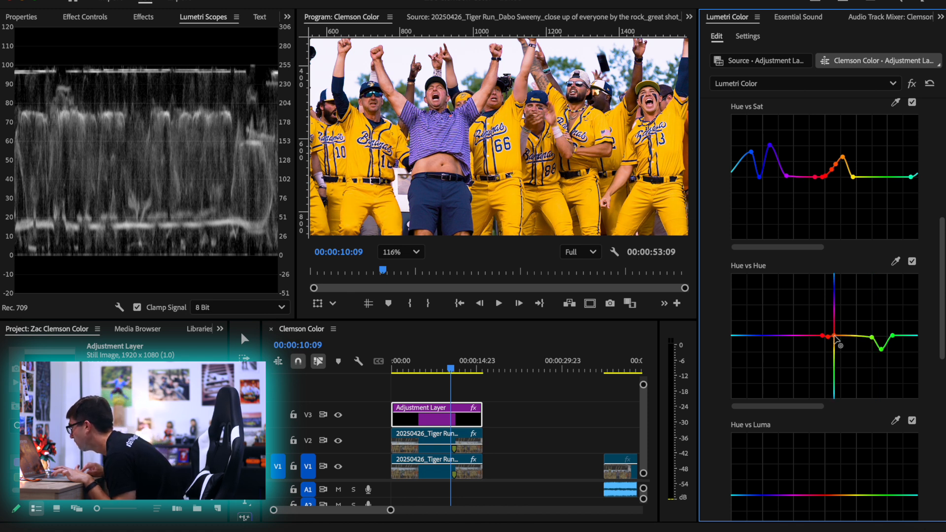
Reset the Hue vs Hue curve and sample a player's yellow jersey to place new points on it
click(399, 252)
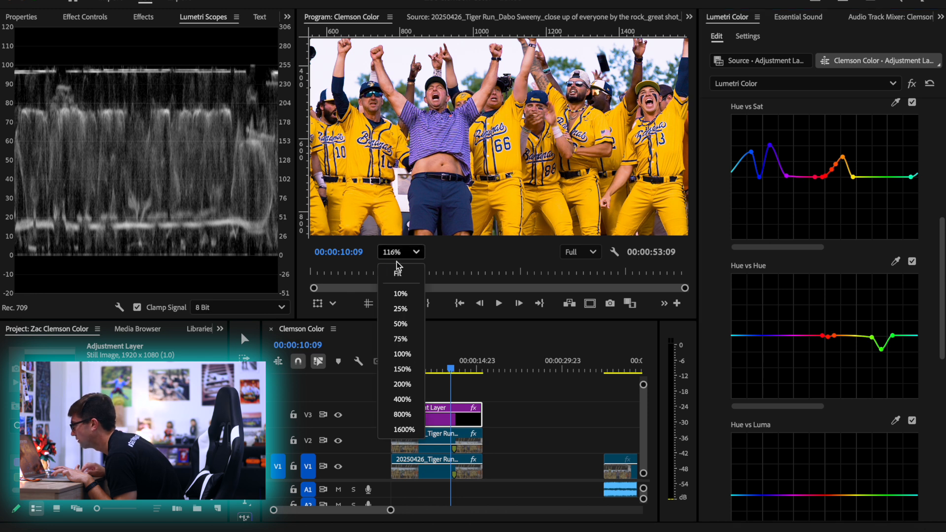
click(397, 274)
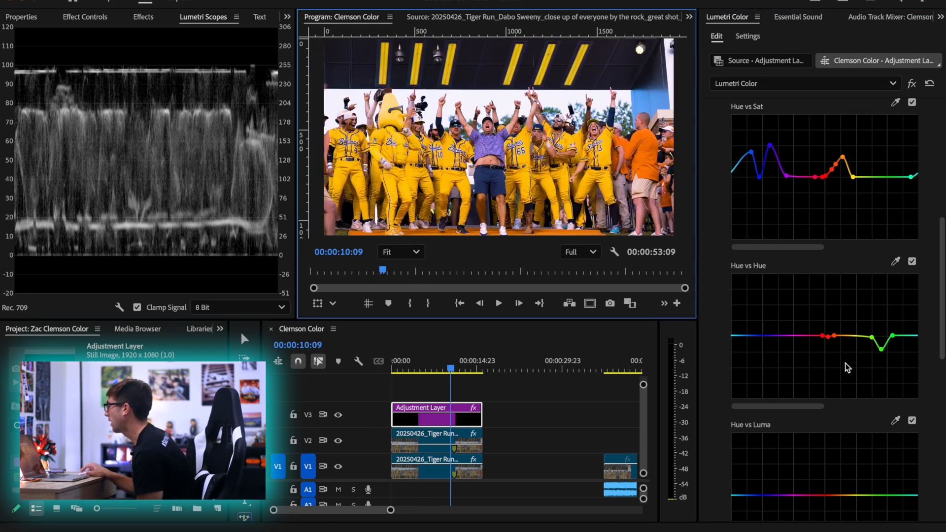
double_click(837, 308)
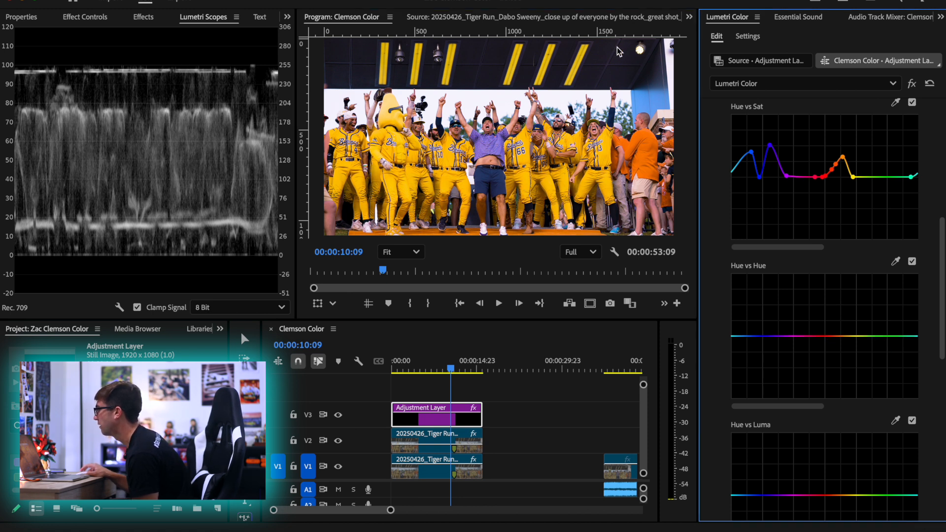
scroll(554, 107, up, 5)
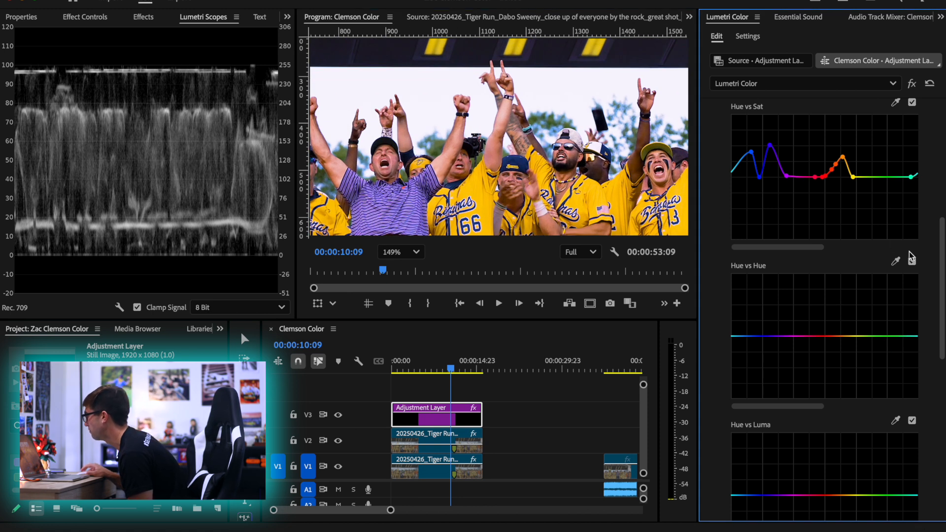
click(898, 262)
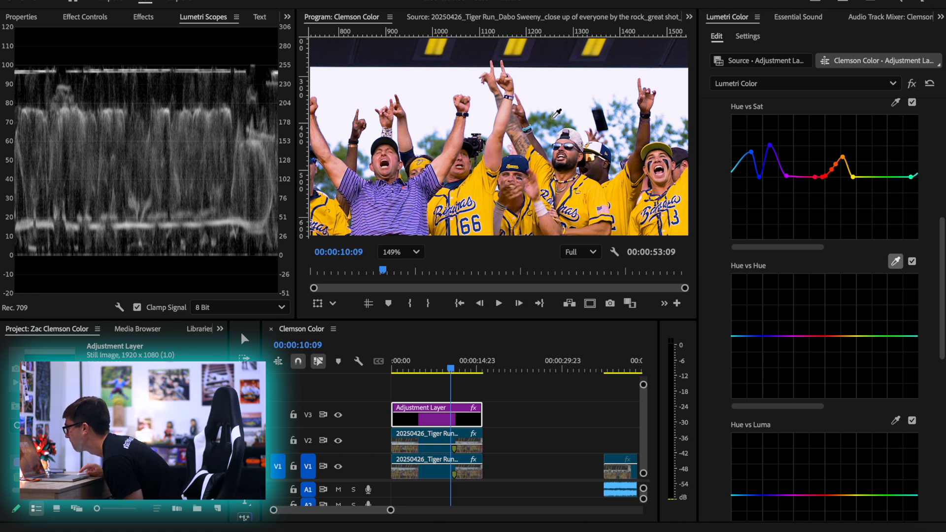
click(581, 202)
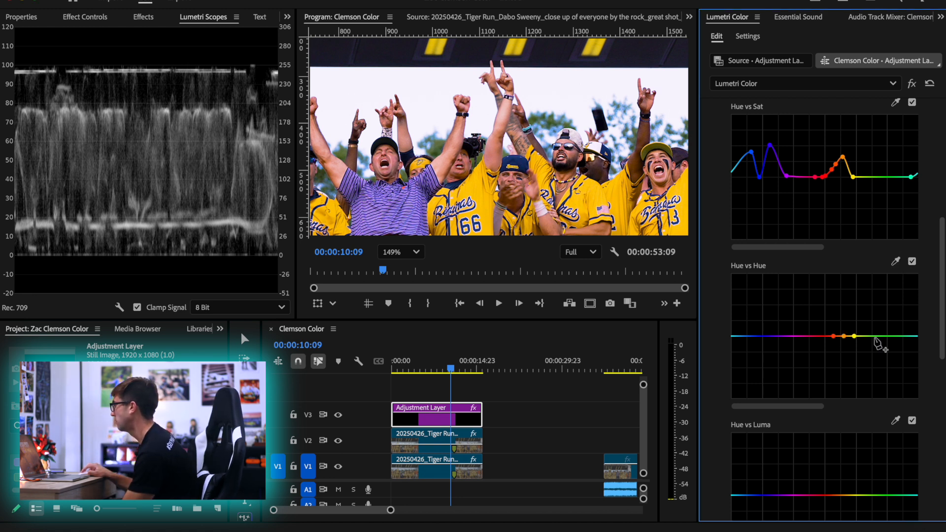
Sample the background trees for the Hue vs Hue curve, lower the green point, and extend the range toward cyan
click(896, 261)
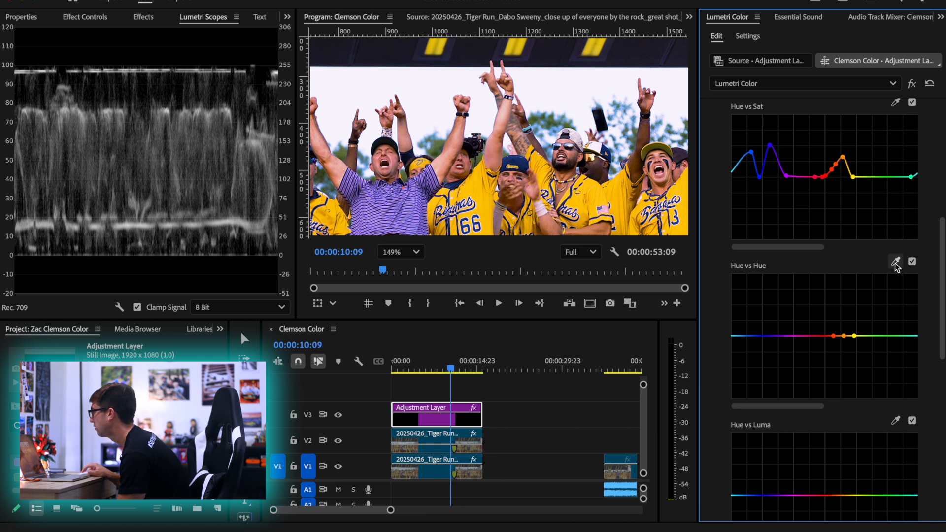
click(539, 117)
drag(871, 335, 873, 357)
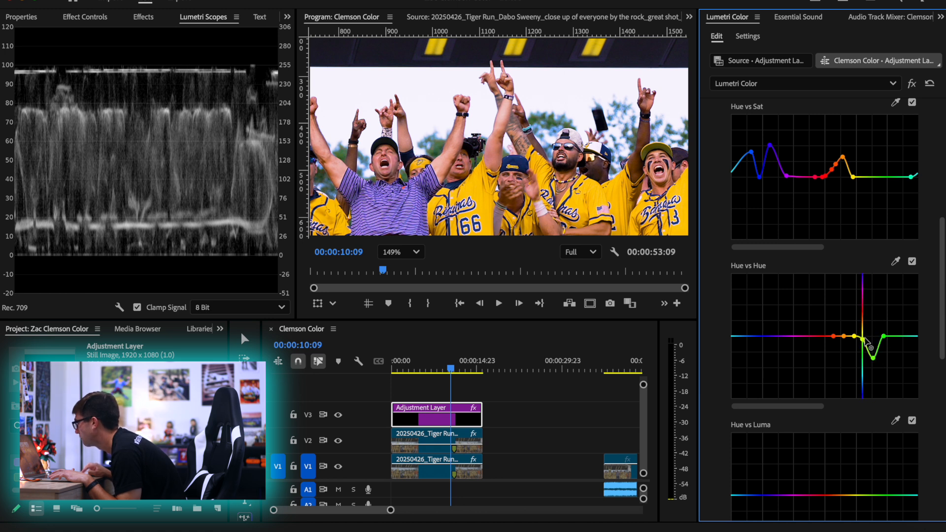
mouse_move(883, 336)
mouse_down()
mouse_move(893, 346)
mouse_move(896, 336)
mouse_move(896, 347)
mouse_up()
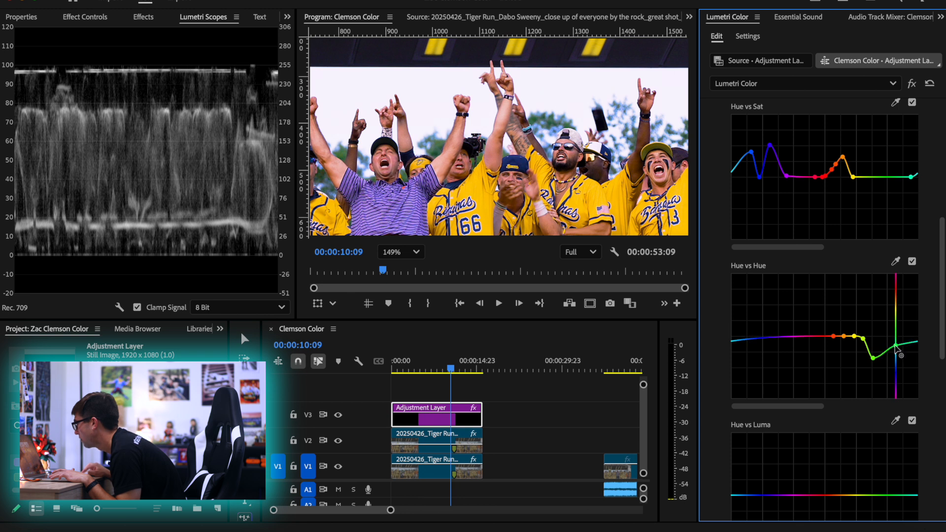
Fit the whole frame in the monitor, undo a trial move of the outer green Hue vs Hue point, and raise it slightly
click(416, 252)
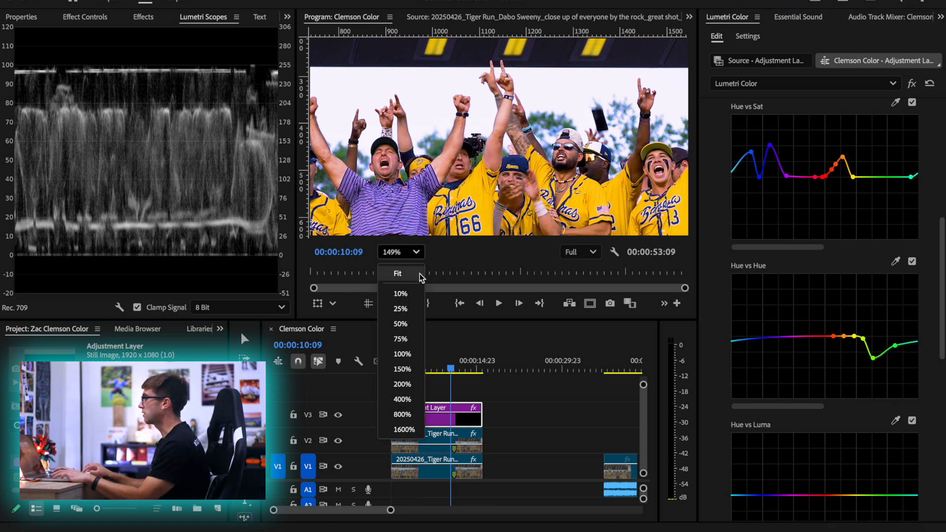
click(420, 275)
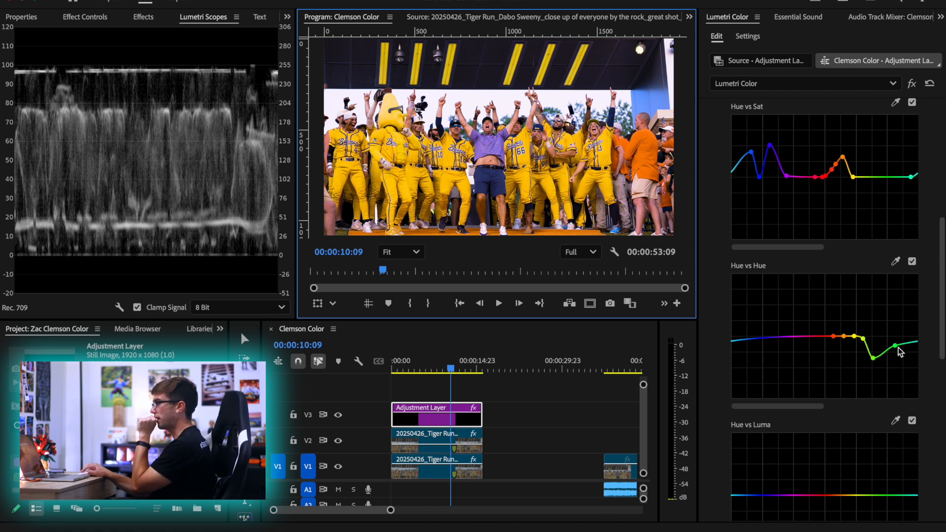
drag(895, 345, 909, 284)
key(super+z)
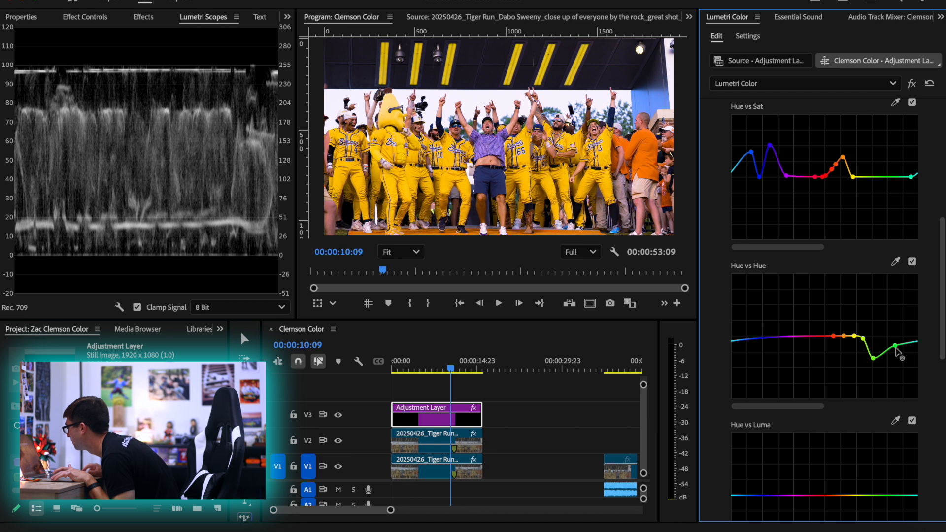
drag(895, 346, 897, 341)
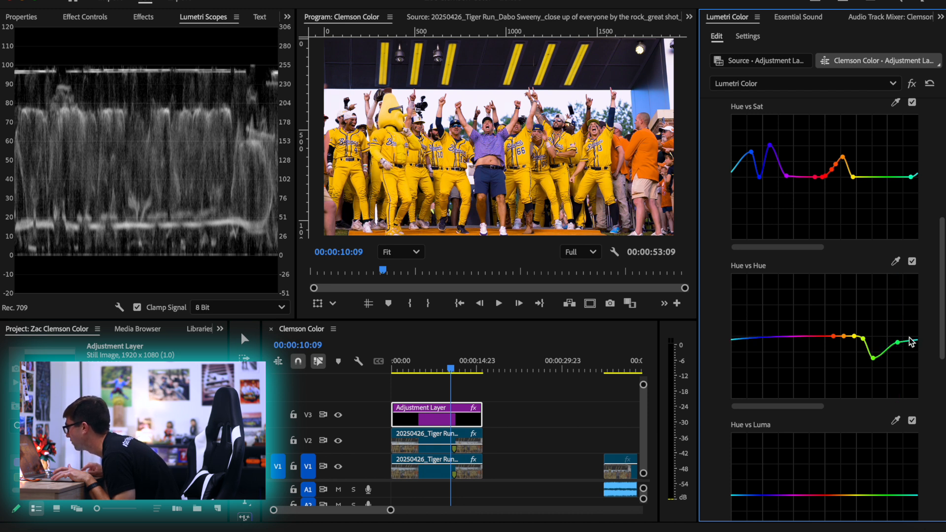
Sample the purple striped shirt for the Hue vs Hue curve and adjust the blue-side point of its range
click(895, 261)
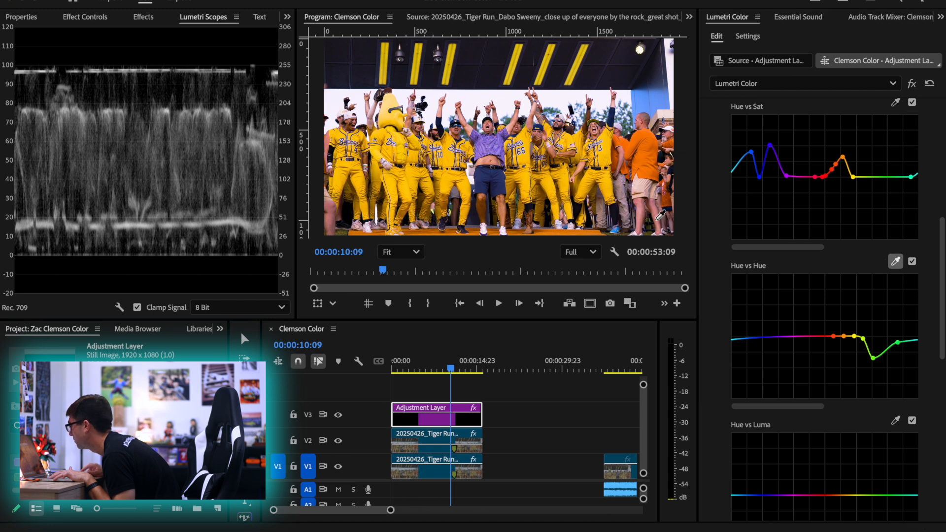
click(490, 143)
drag(769, 337, 758, 338)
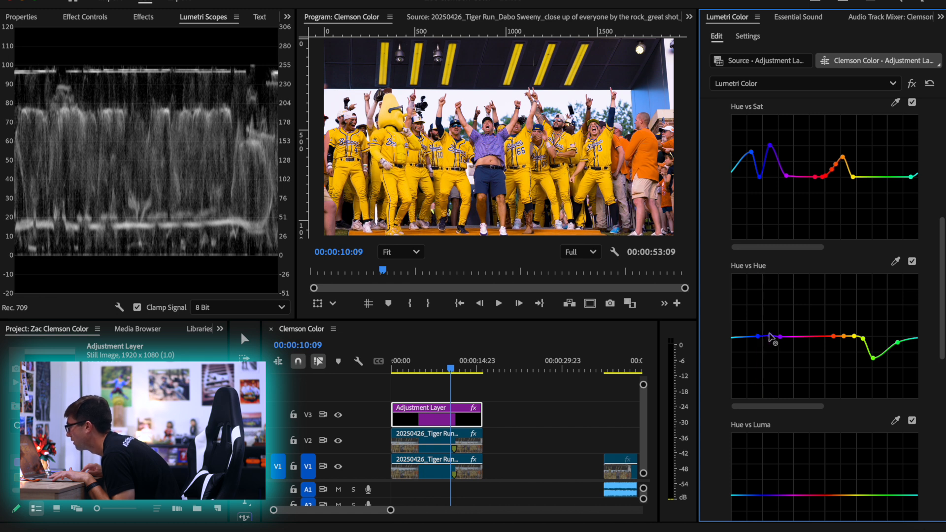
Compare the shot with the Hue vs Hue curve off and on, and leave it enabled
click(912, 262)
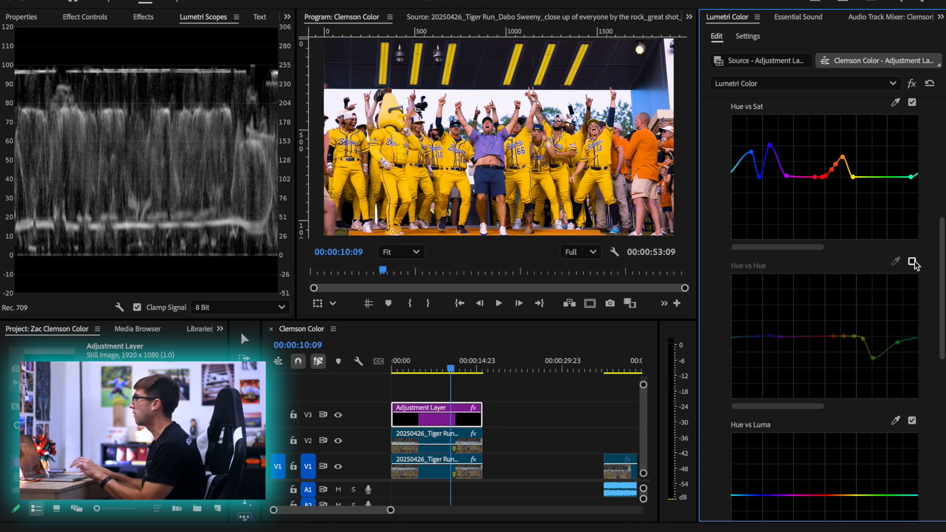
click(911, 261)
click(911, 261)
click(911, 262)
click(914, 262)
click(913, 262)
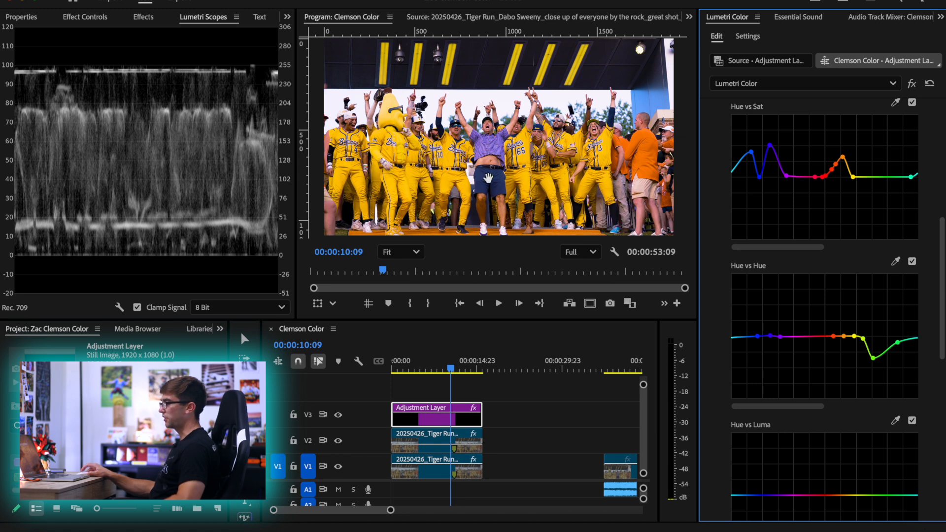
Sample a player's yellow jersey for the Hue vs Sat curve and raise the orange peak to boost saturation, checking the jerseys up close
click(896, 103)
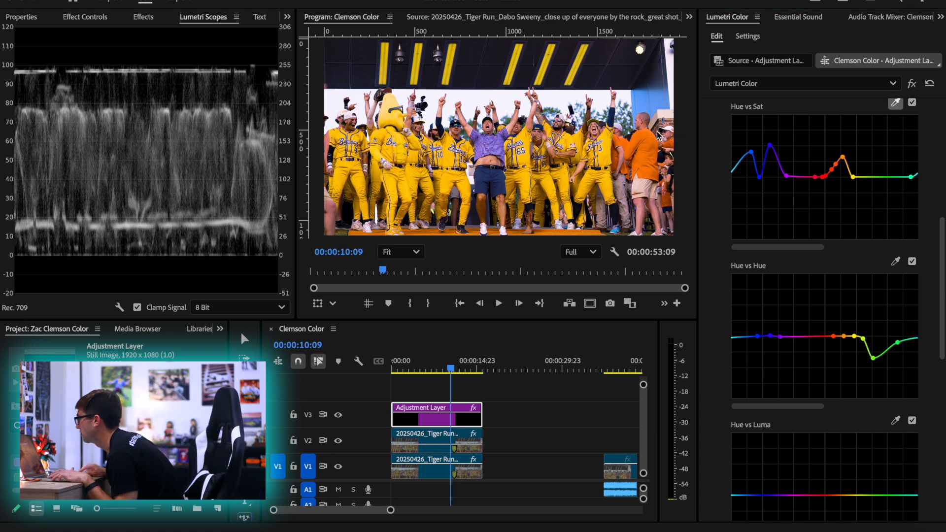
click(607, 152)
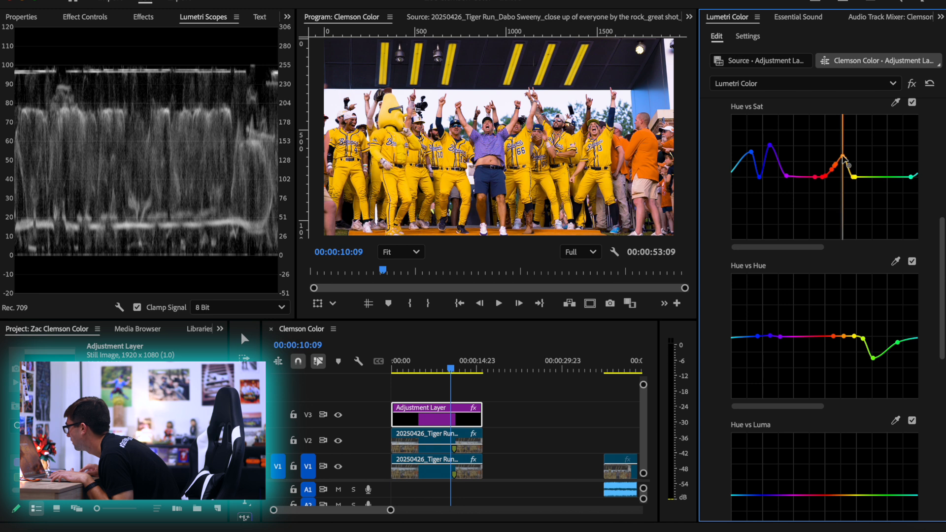
mouse_move(844, 158)
mouse_down()
mouse_move(843, 124)
mouse_move(845, 151)
mouse_up()
scroll(589, 152, up, 5)
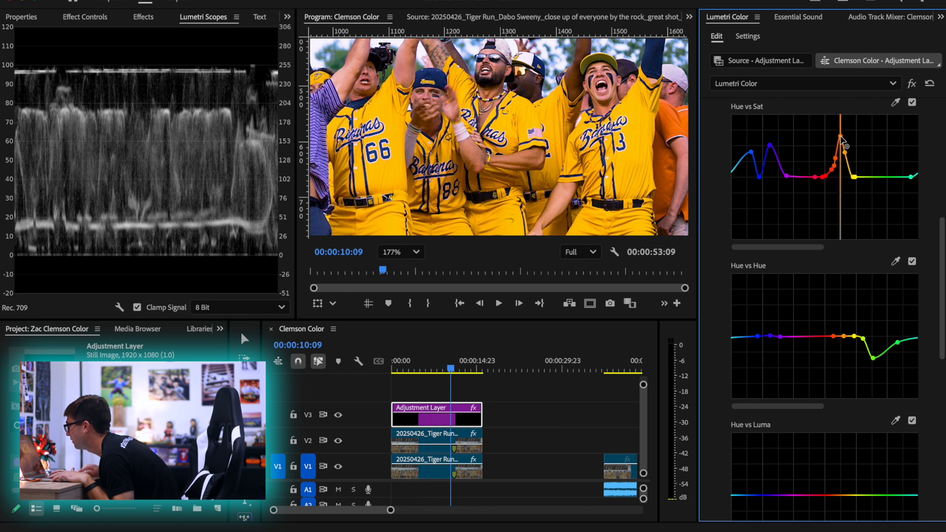
Fit the whole frame in the monitor and compare the shot with the adjustment layer disabled and enabled
click(394, 251)
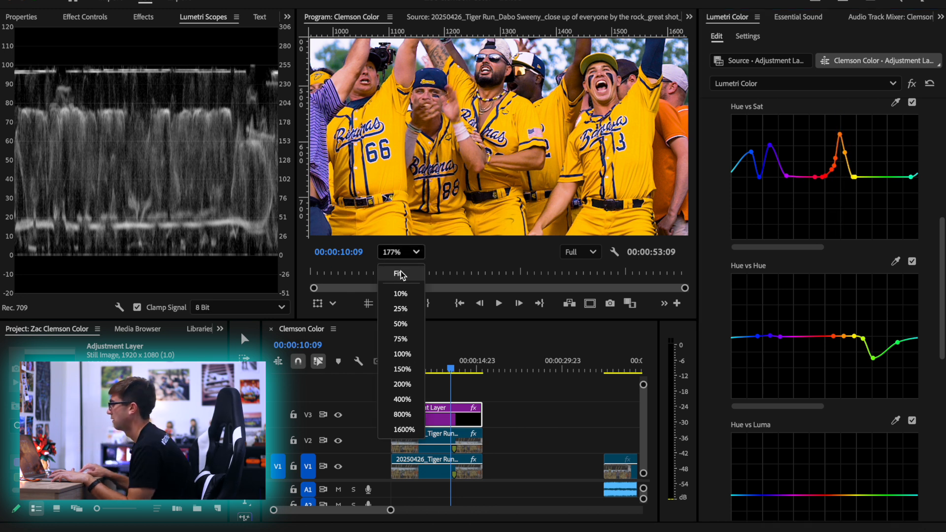
click(402, 274)
click(454, 418)
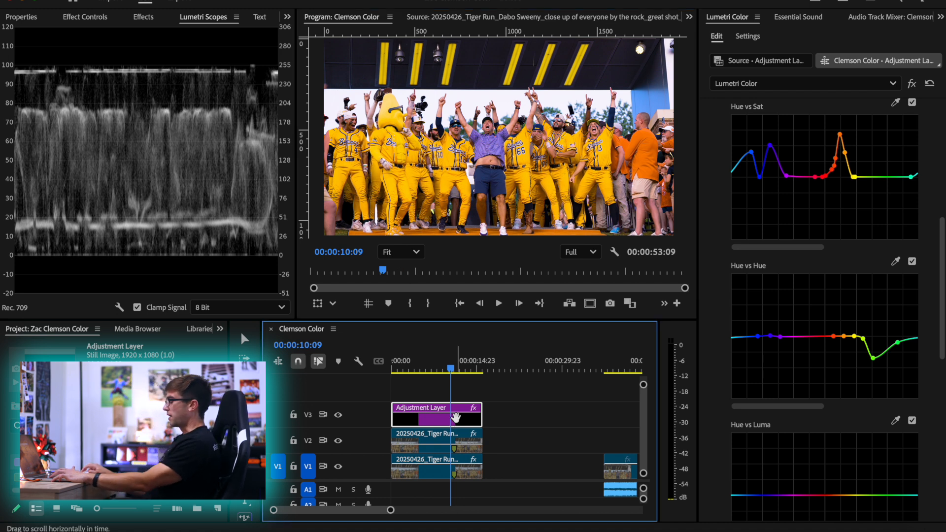
key(v)
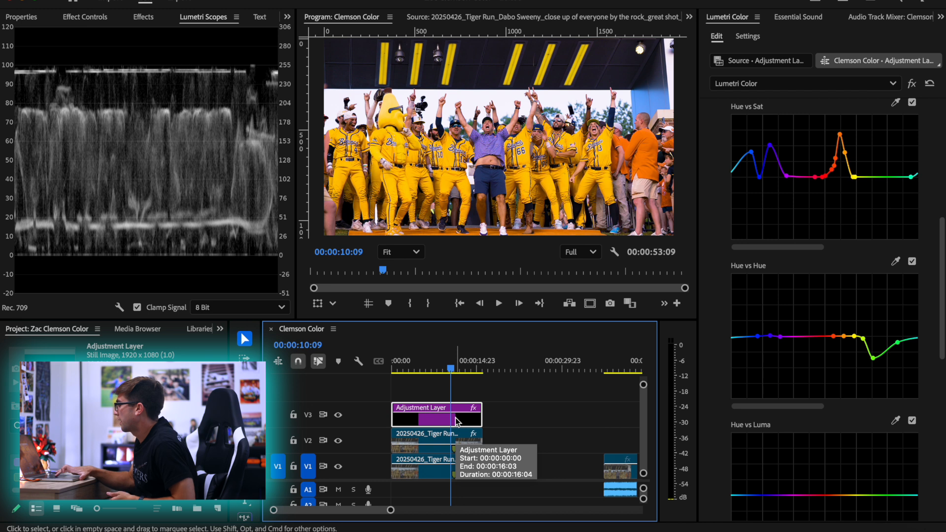
key(shift+e)
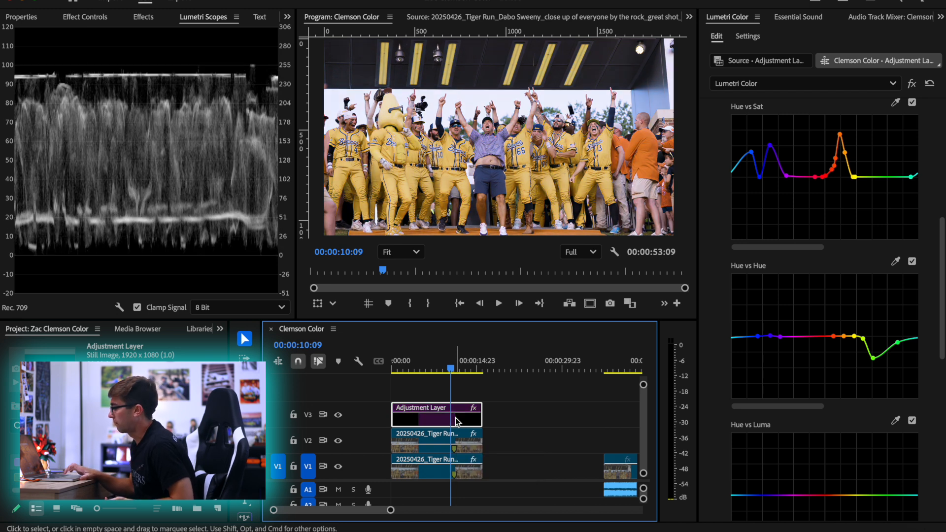
key(shift+e)
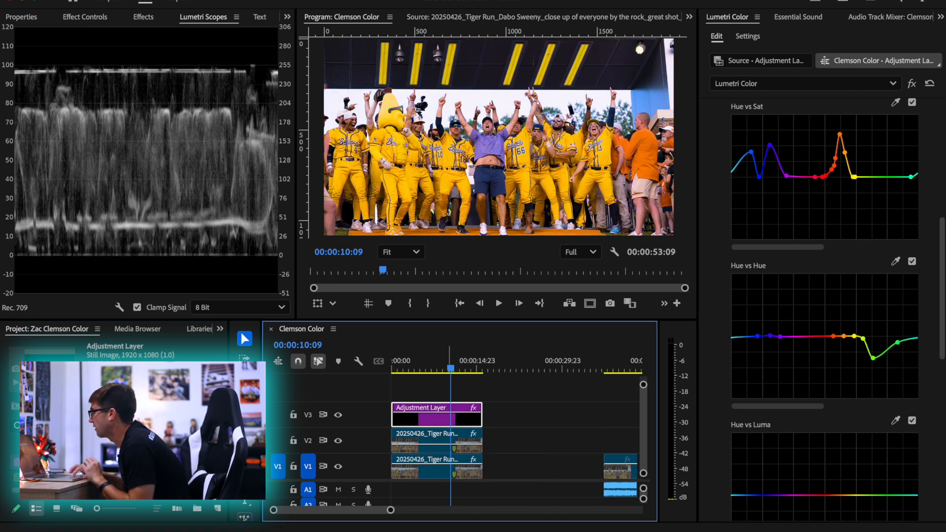
Play the graded sequence from its start and stop at 00:00:11:18
drag(450, 368, 377, 368)
key(space)
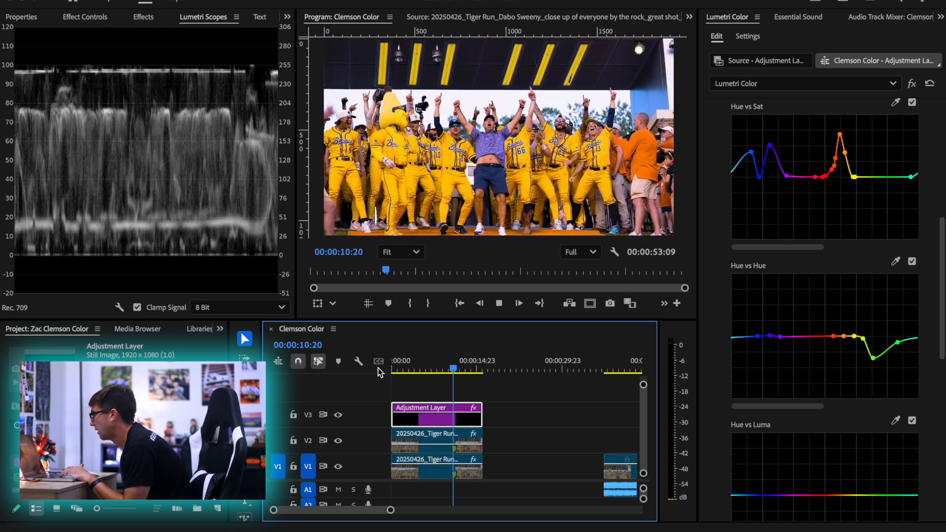
key(space)
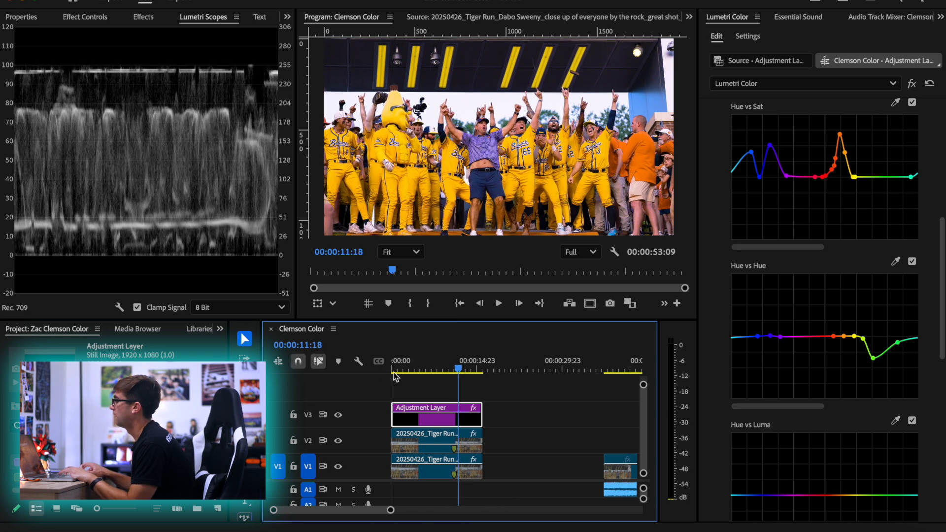
Move to 00:00:10:22, sample a player's yellow jersey for the Hue vs Luma curve, and raise the orange point slightly
scroll(461, 426, up, 4)
drag(462, 369, 449, 368)
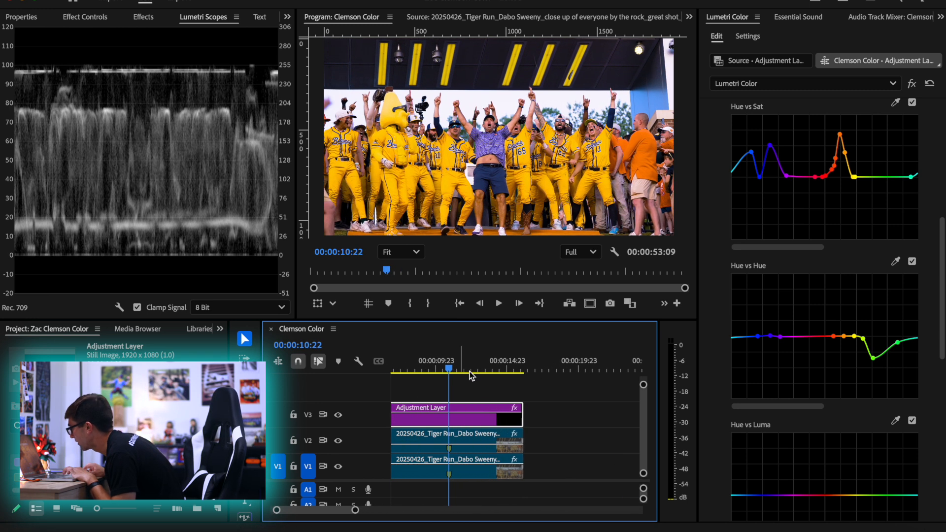
scroll(712, 419, down, 5)
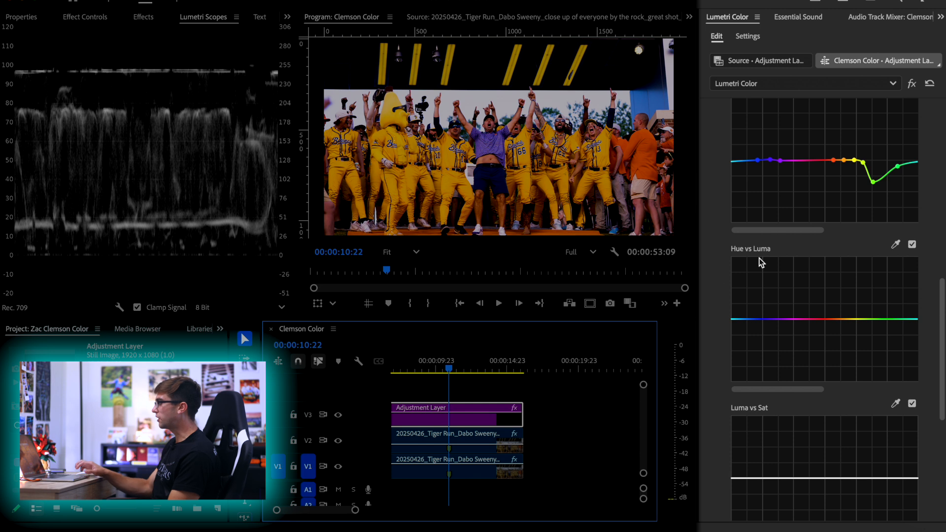
click(892, 249)
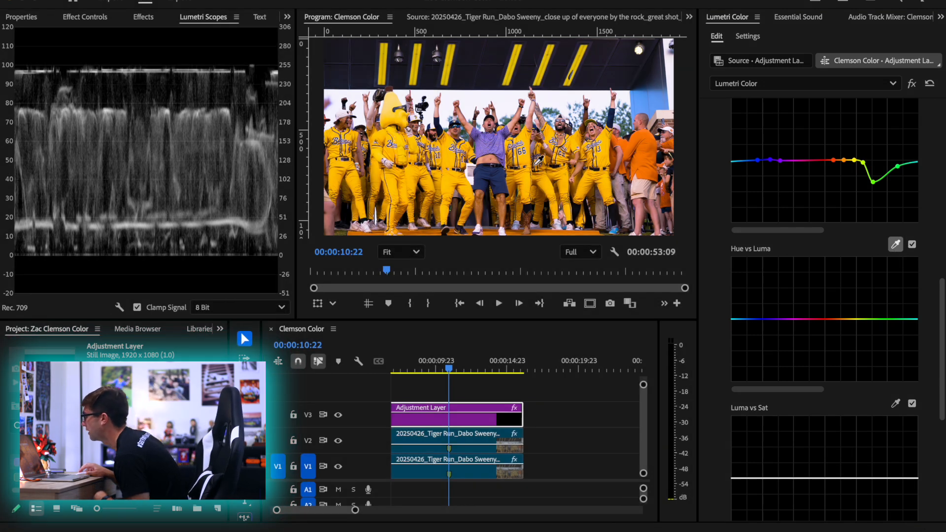
click(527, 158)
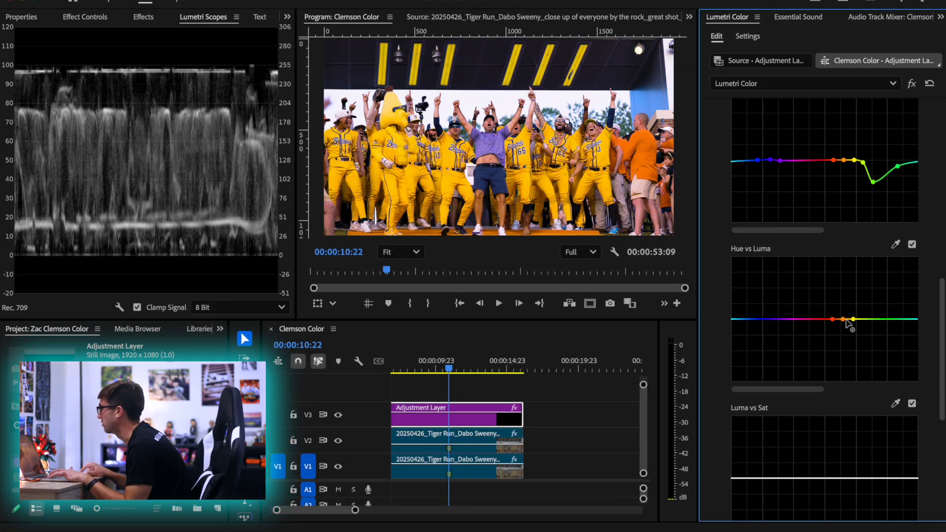
drag(844, 318, 844, 315)
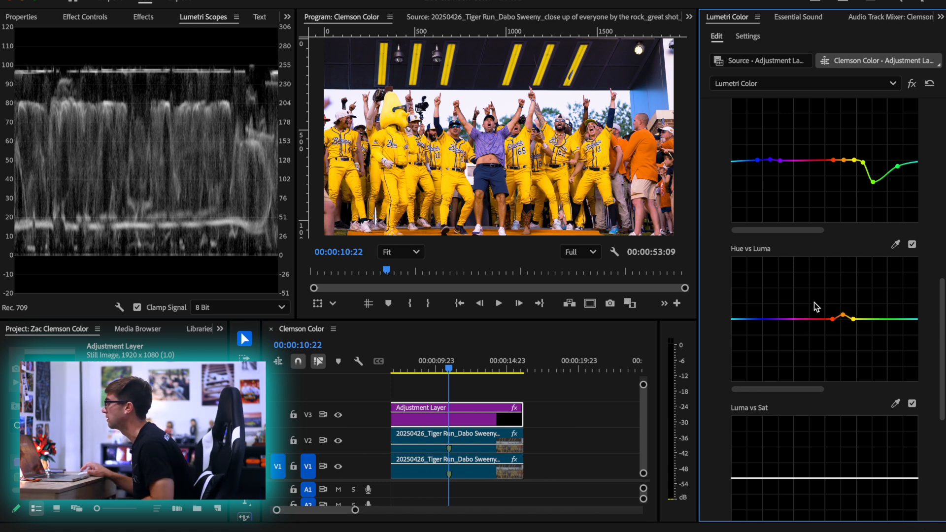
Try an extreme lift of the orange point in Hue vs Luma, undo it, and nudge the point slightly higher instead
drag(837, 315, 844, 267)
key(ctrl+z)
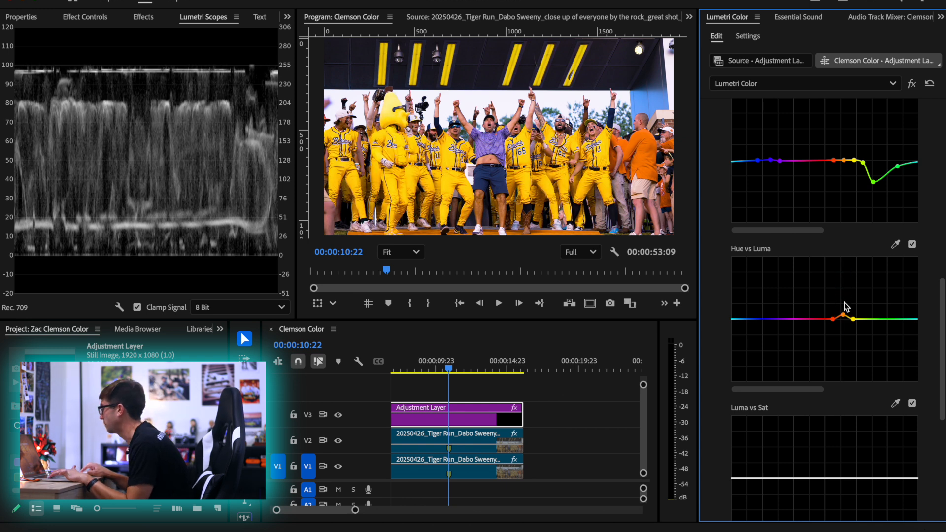
drag(843, 315, 848, 321)
Sample a player's face for the Hue vs Luma curve and raise the red-orange point to brighten the skin
click(897, 244)
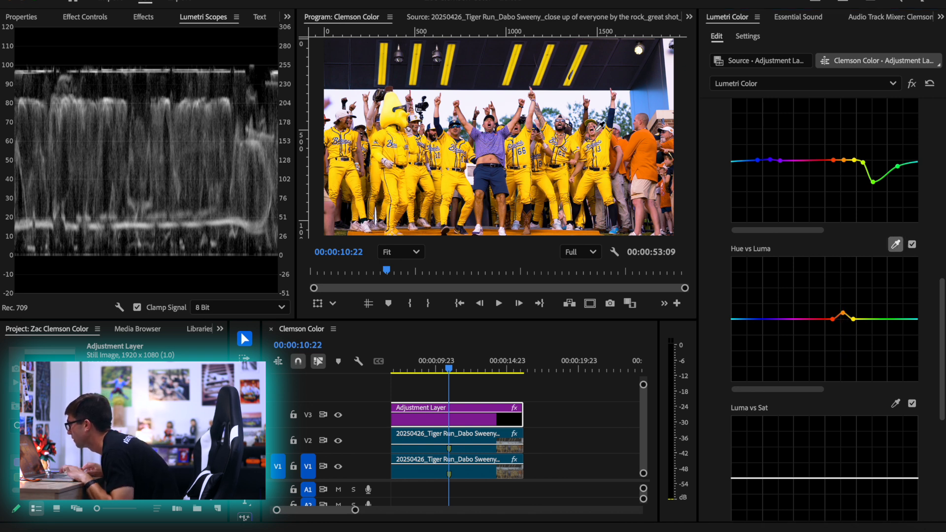
click(596, 131)
drag(833, 319, 835, 317)
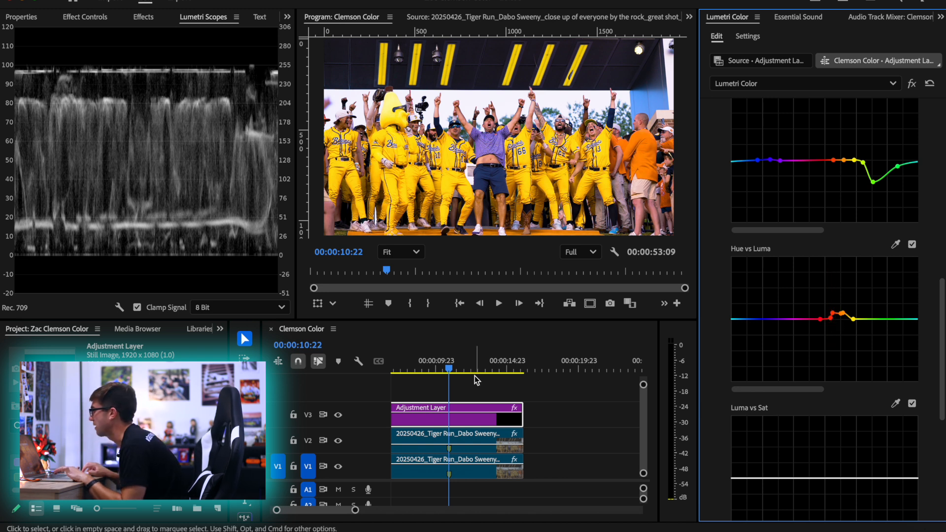
Play the shot from near its start, stop at 00:00:09:23, and reset the Hue vs Luma curve
click(403, 365)
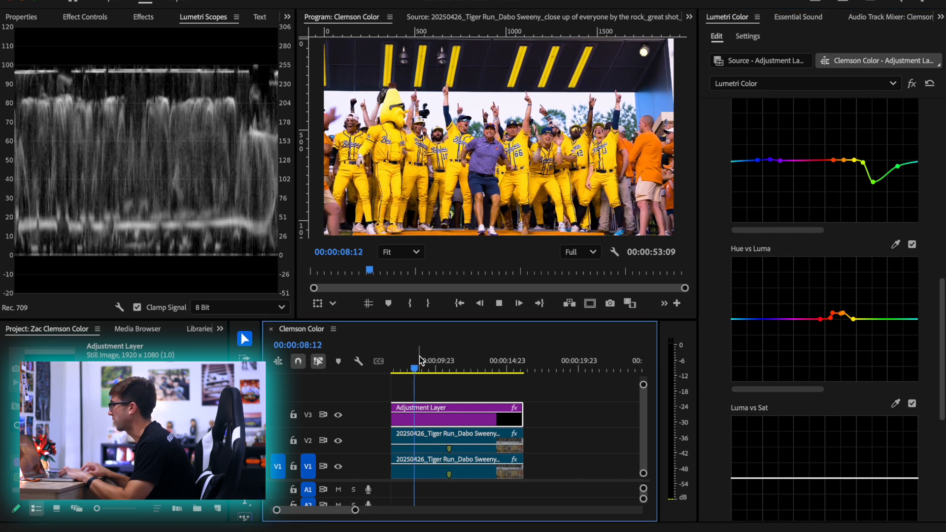
key(space)
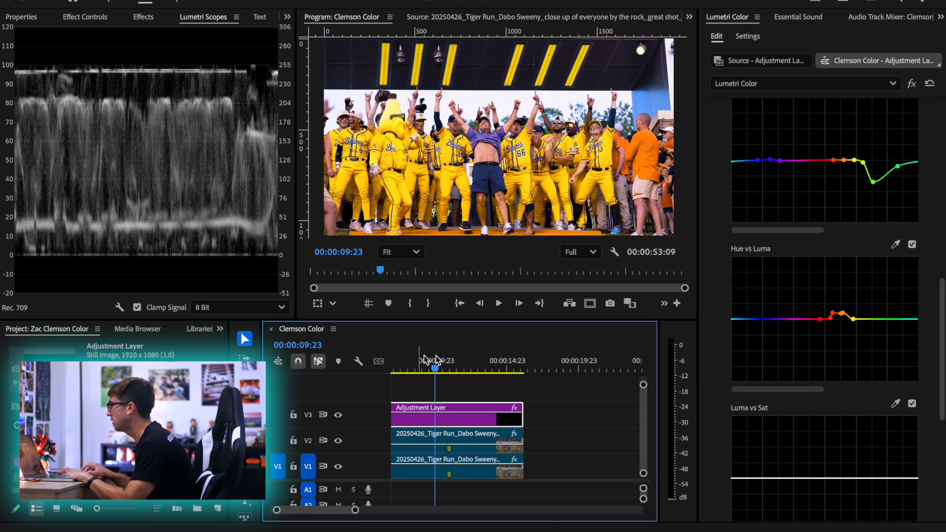
double_click(850, 318)
Sample a yellow jersey again for the Hue vs Luma curve and raise the orange point slightly to brighten the jerseys
click(895, 244)
click(606, 157)
click(843, 319)
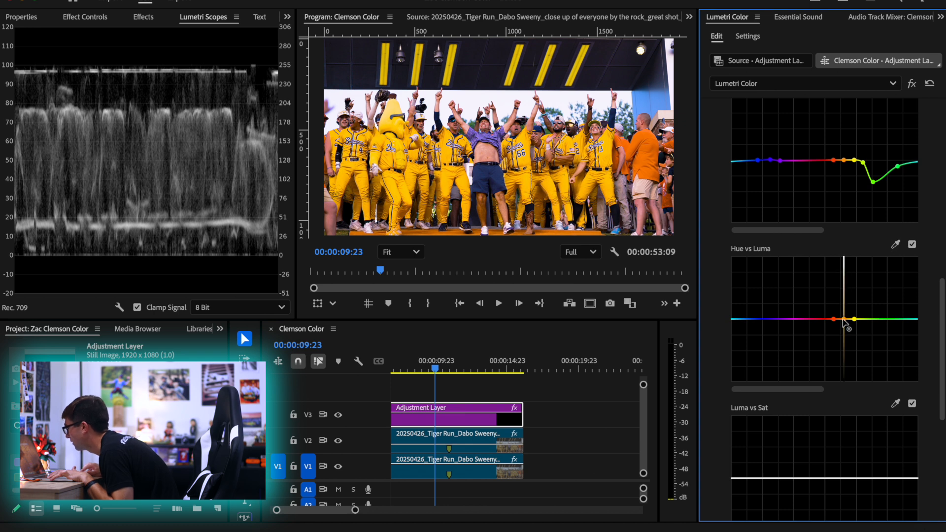
drag(843, 318, 842, 316)
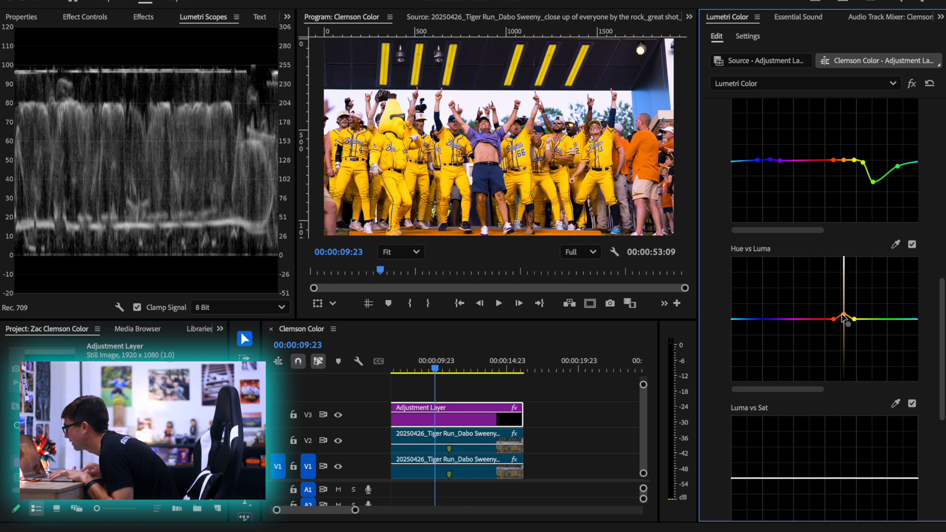
Sample the face of the man in purple up close for Hue vs Luma, raise the red point slightly, and fit the frame again
scroll(481, 133, up, 5)
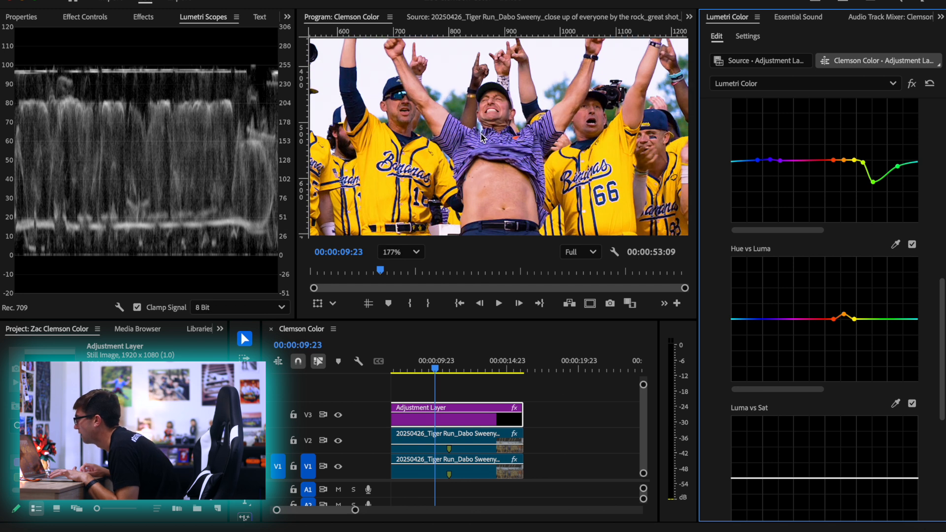
click(895, 243)
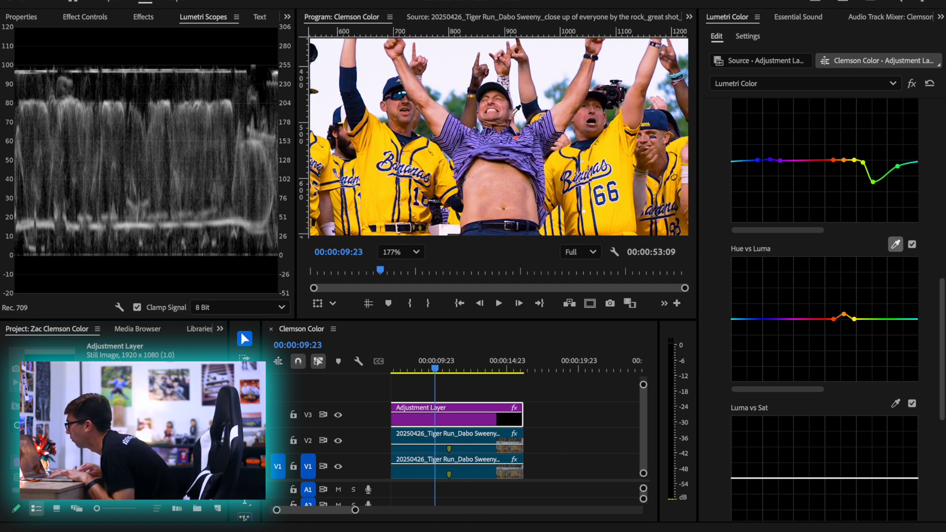
click(505, 104)
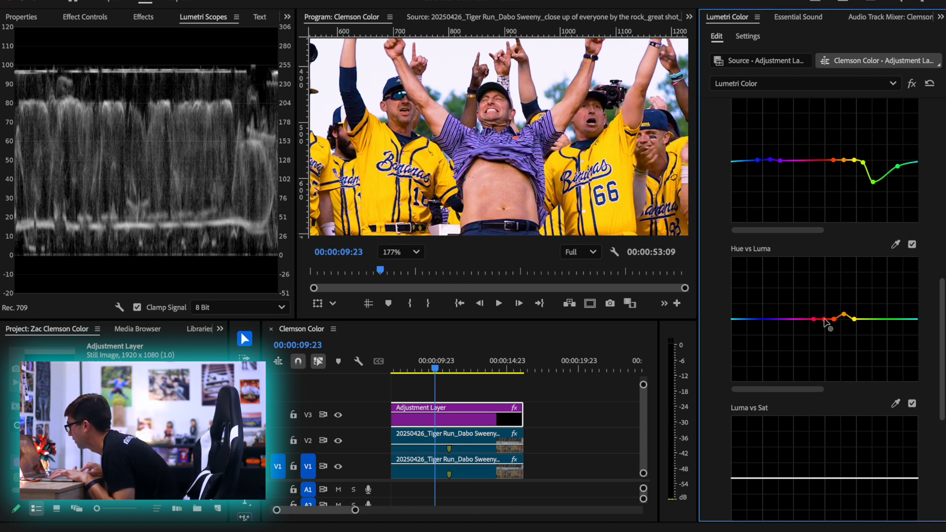
drag(824, 318, 821, 317)
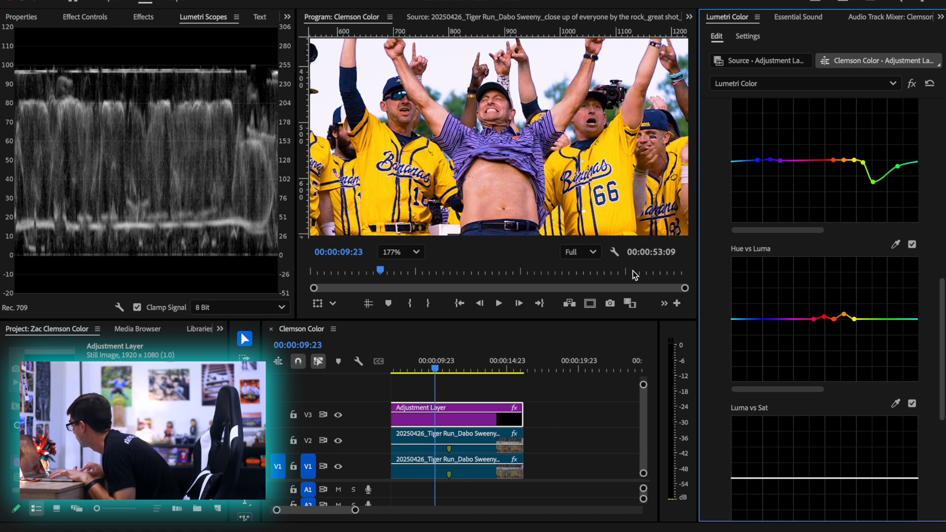
click(400, 252)
click(394, 272)
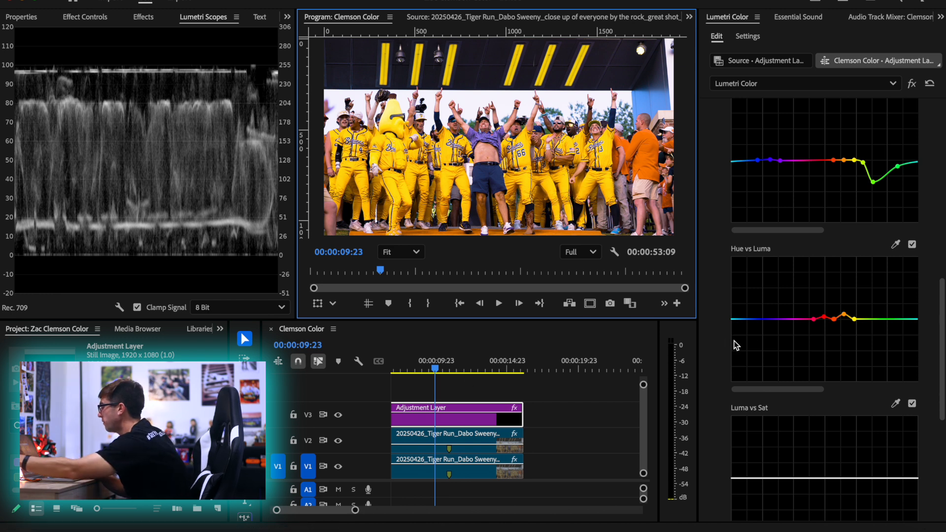
Anchor the midtones of the Luma vs Sat curve and pull both ends down to desaturate the darkest shadows and brightest highlights
scroll(749, 397, down, 4)
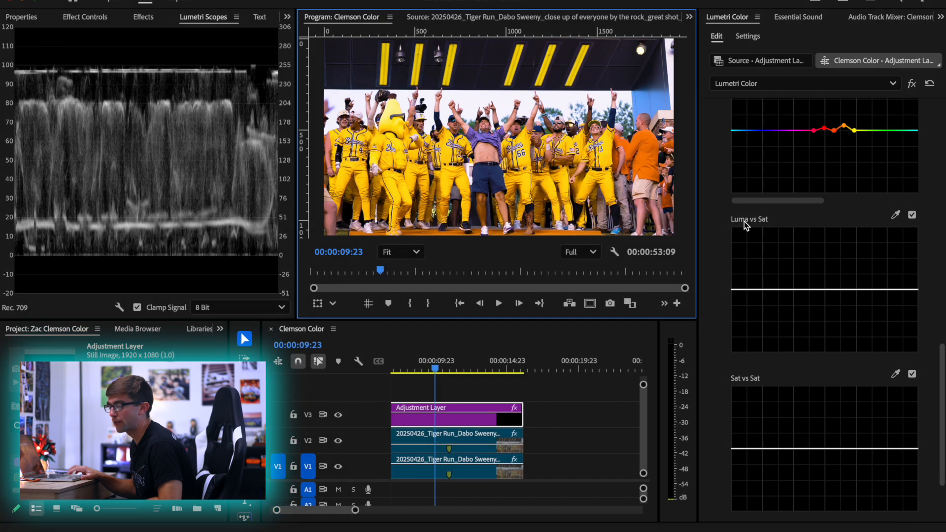
click(761, 289)
drag(739, 291, 732, 337)
click(892, 290)
drag(917, 290, 913, 334)
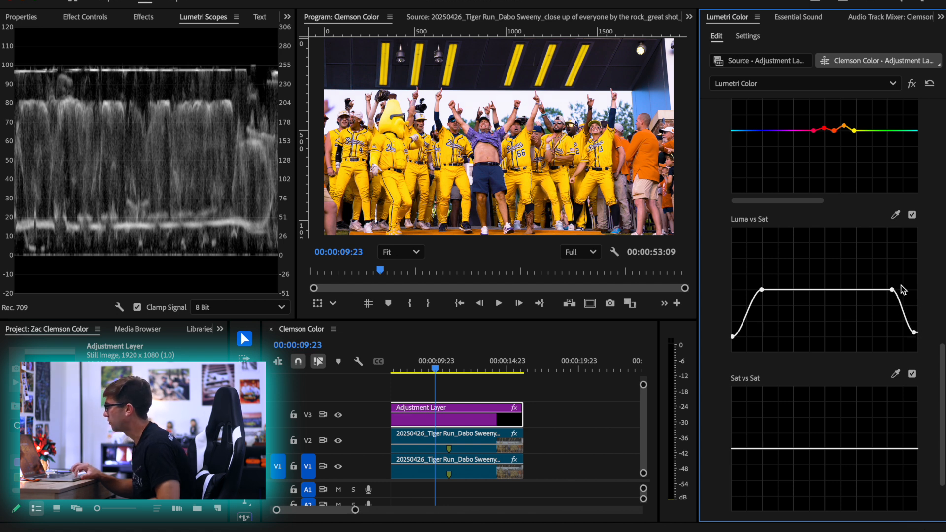
Check the RGB curve and lower the highlight end of the Luma vs Sat curve slightly further
scroll(823, 348, up, 10)
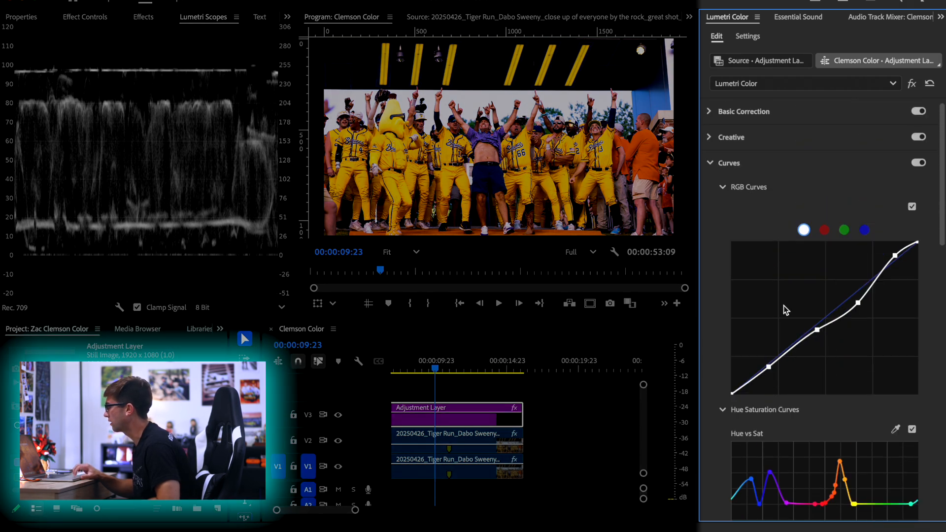
scroll(784, 305, down, 10)
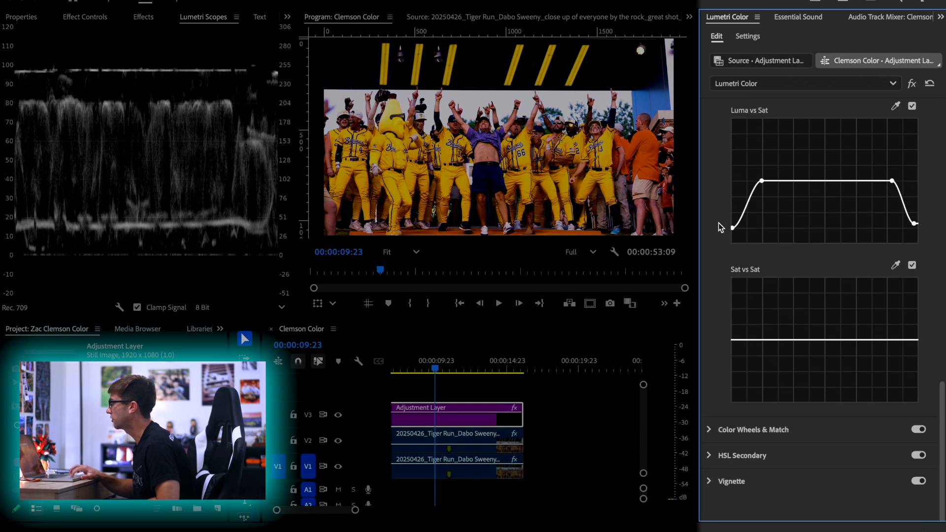
mouse_move(913, 224)
mouse_down()
mouse_move(909, 245)
mouse_move(911, 214)
mouse_move(915, 233)
mouse_up()
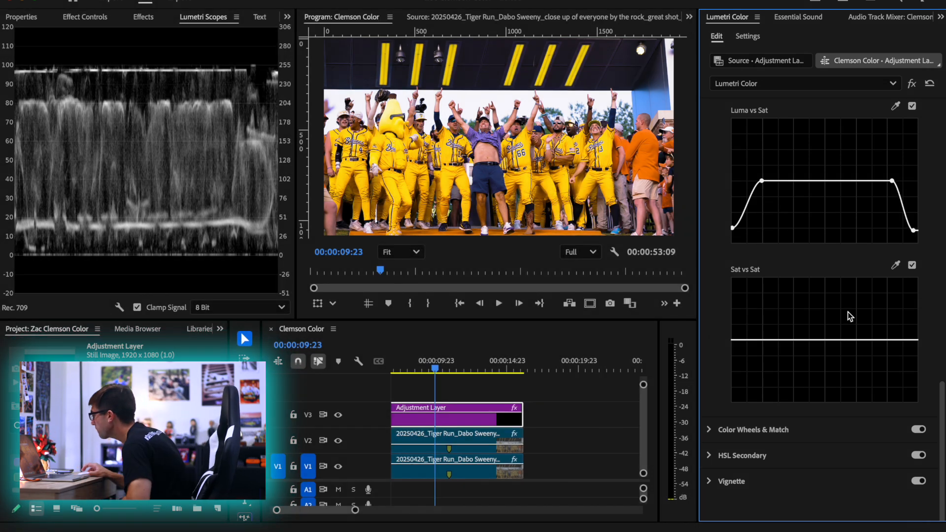
Sample a yellow uniform for the Sat vs Sat curve, push its point to the maximum, and reset the curve
click(895, 265)
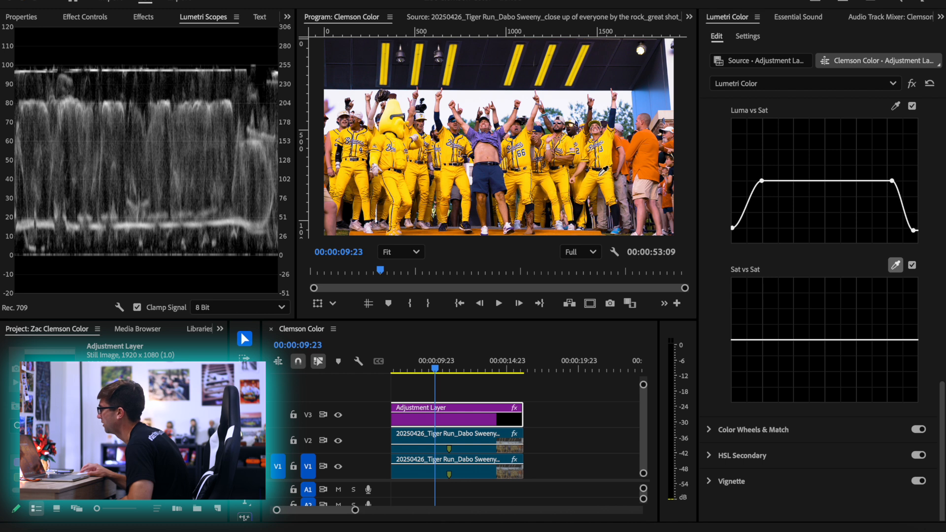
click(586, 191)
drag(822, 340, 808, 238)
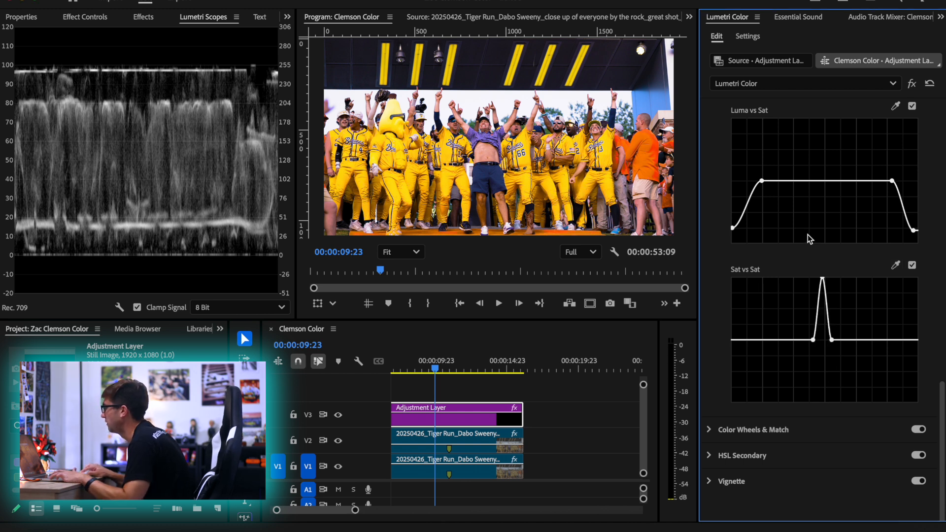
double_click(826, 285)
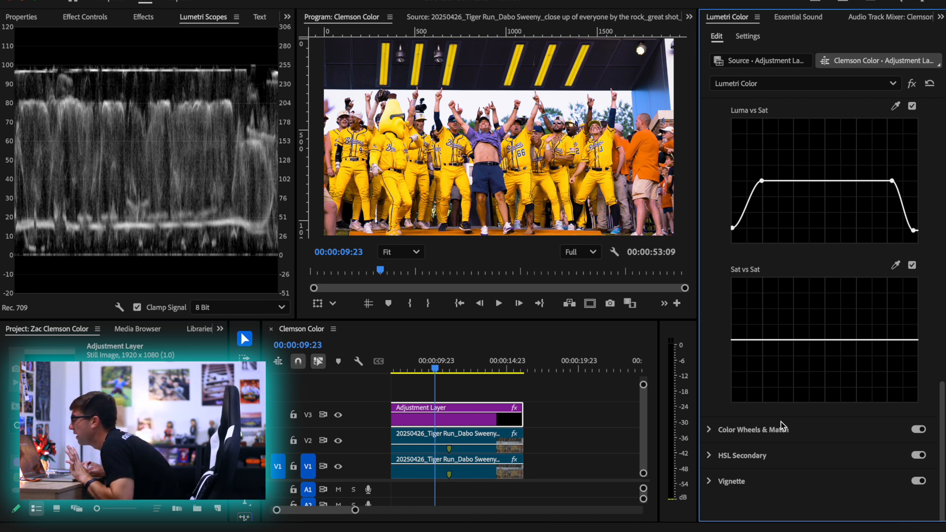
Review all the Hue Saturation curves and check the graded shot at 00:00:10:22
scroll(781, 421, up, 10)
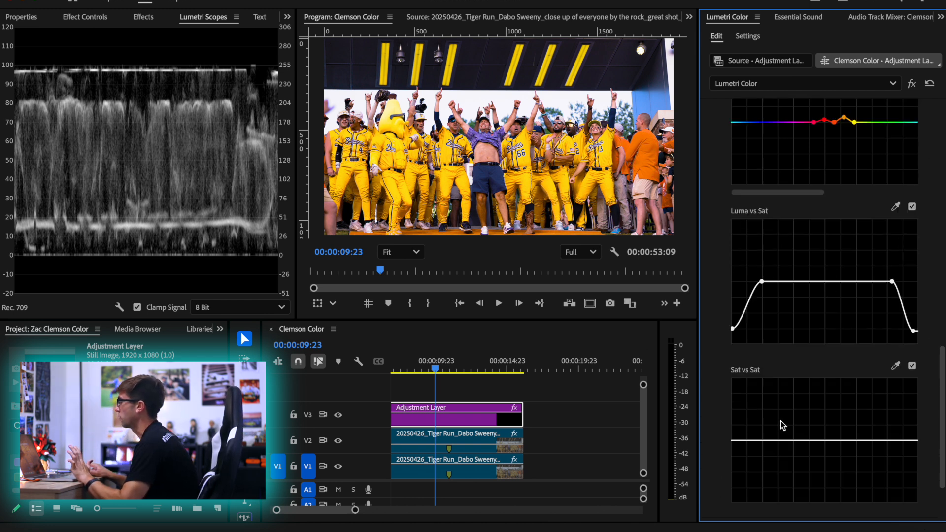
scroll(738, 315, up, 8)
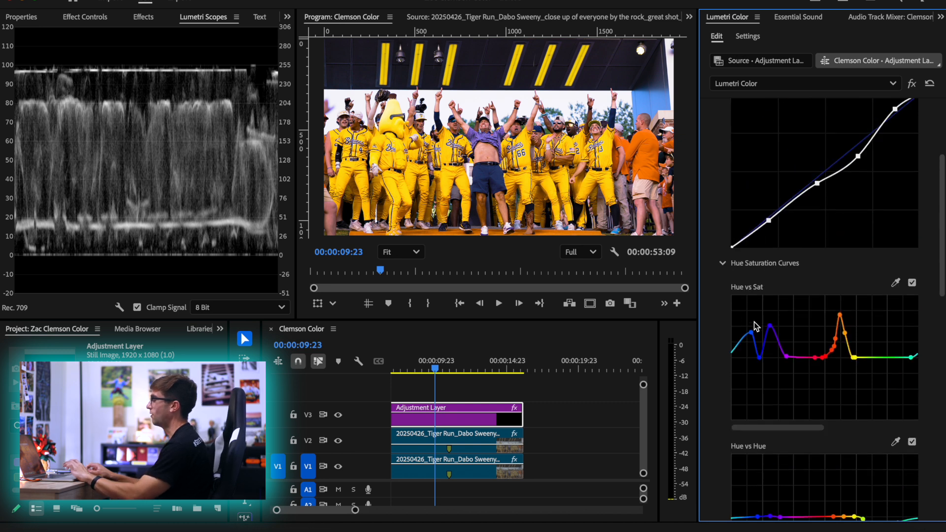
scroll(745, 298, down, 12)
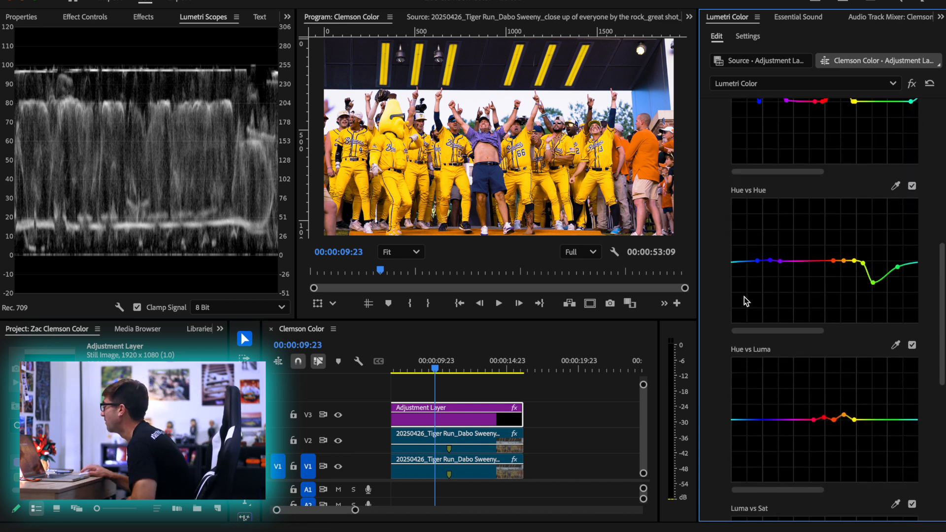
drag(434, 367, 451, 357)
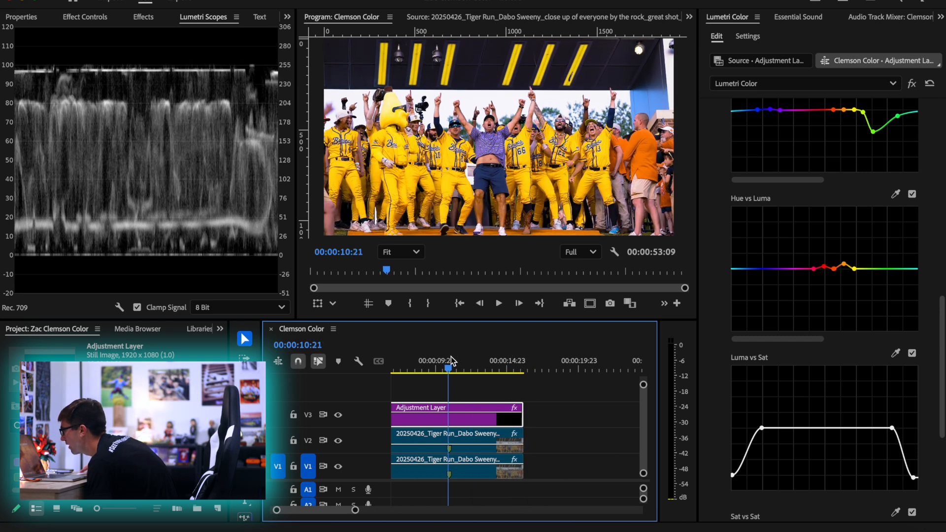
scroll(788, 137, up, 10)
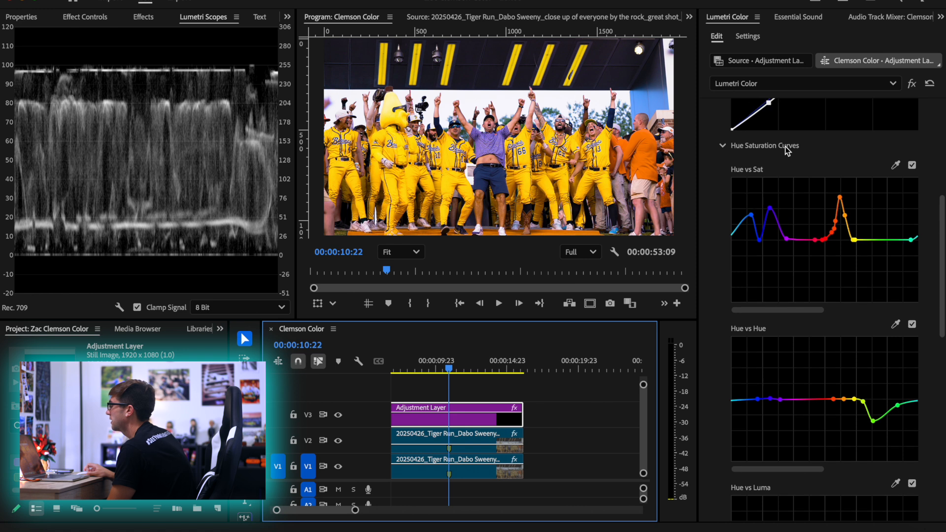
scroll(784, 149, down, 10)
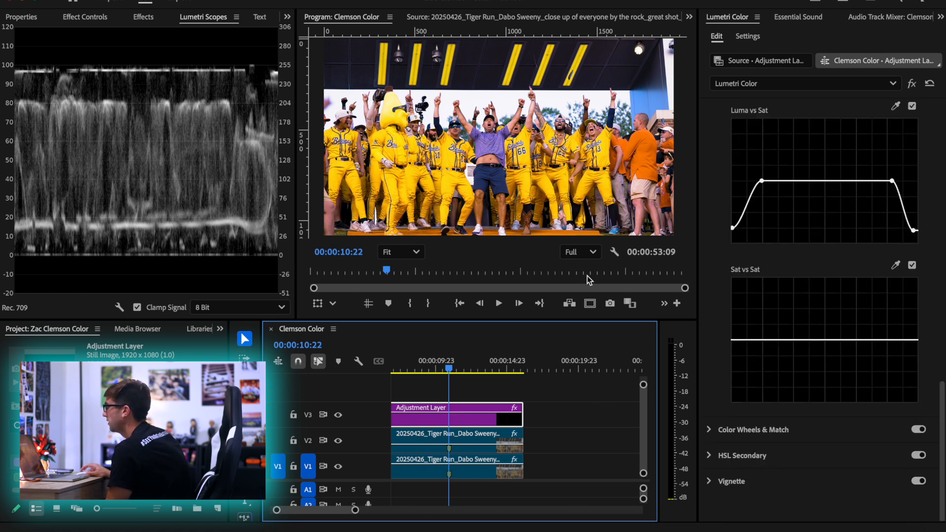
Compare the Color Wheels & Match controls with the Shadow Tint and Highlight Tint wheels in the Creative section
click(735, 430)
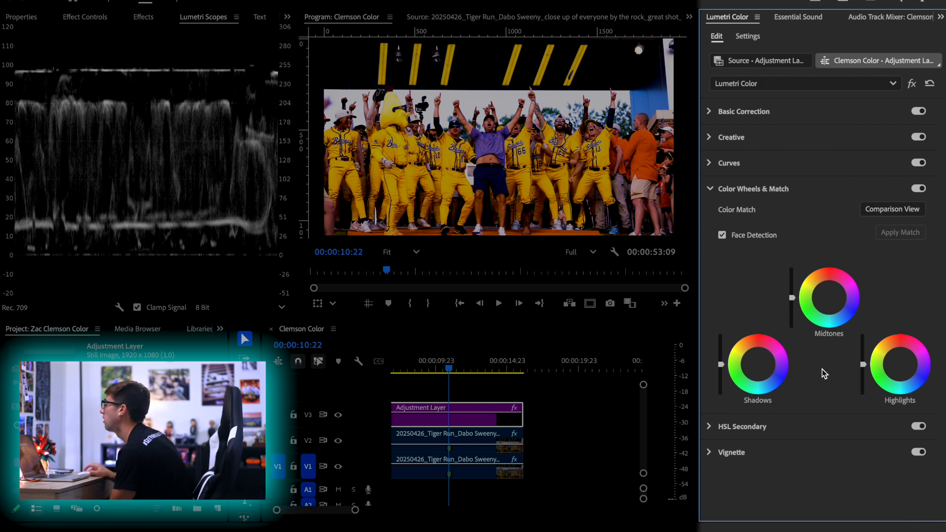
click(749, 138)
scroll(776, 405, down, 3)
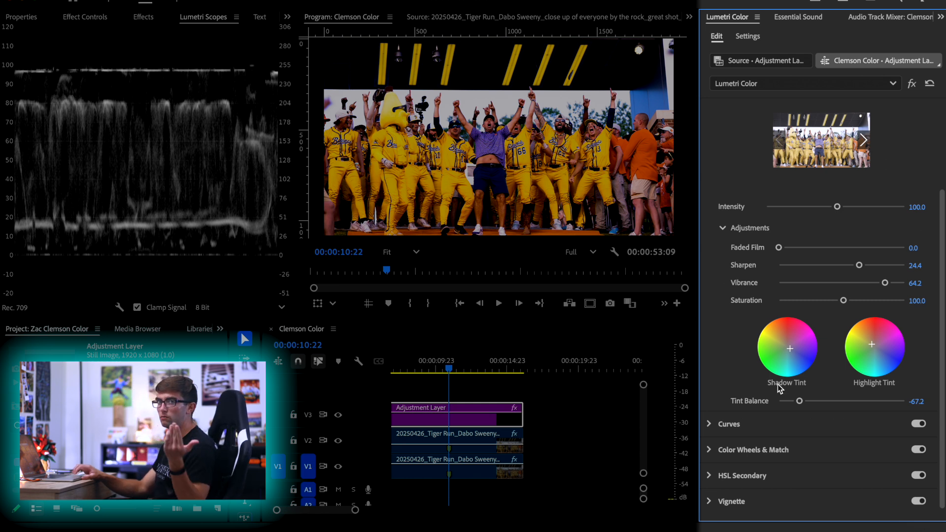
scroll(768, 412, down, 1)
Shift the Shadows wheel in Color Wheels & Match strongly toward green
click(744, 428)
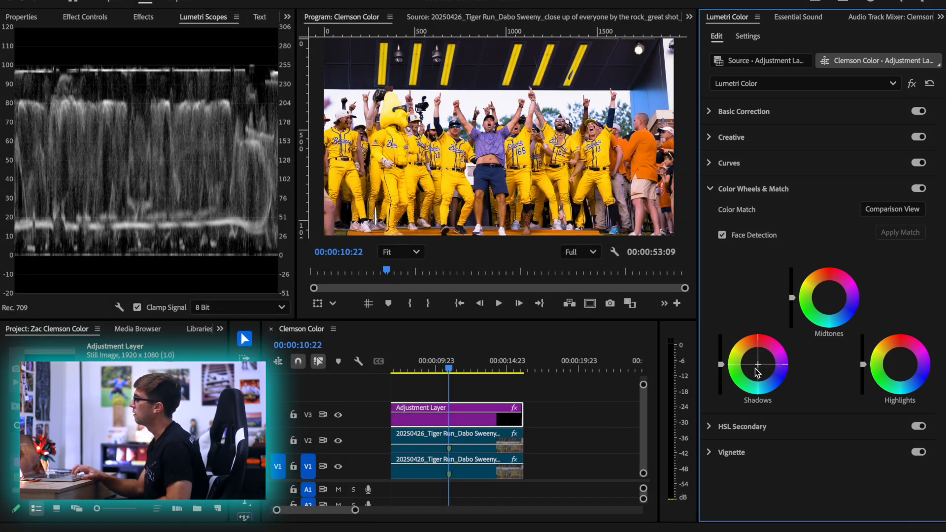
drag(757, 365, 744, 379)
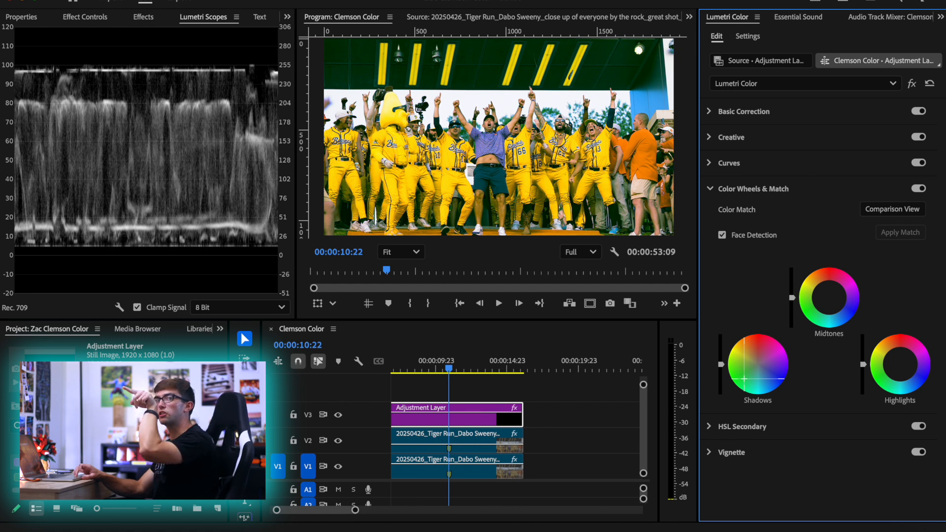
Shift the Shadows wheel toward cyan, then reset it to neutral
mouse_move(744, 379)
mouse_down()
mouse_move(772, 361)
mouse_move(756, 382)
mouse_up()
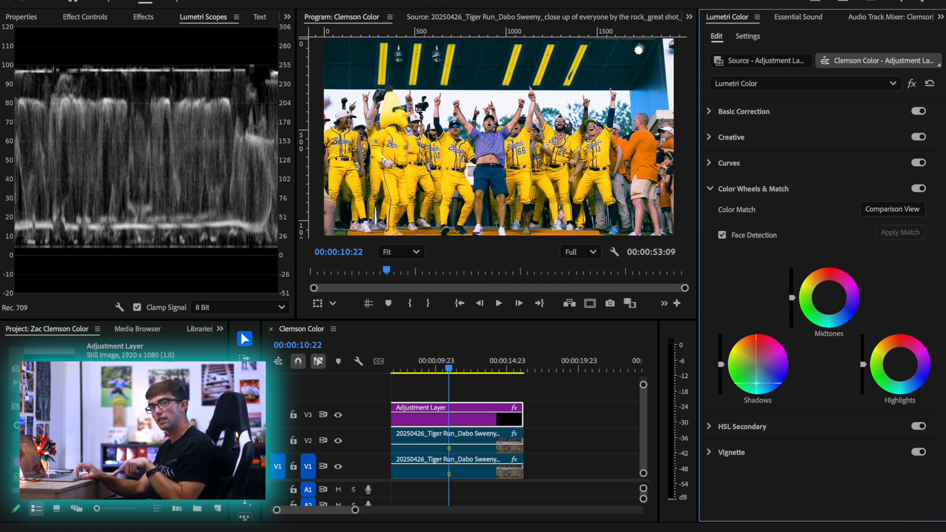
double_click(761, 350)
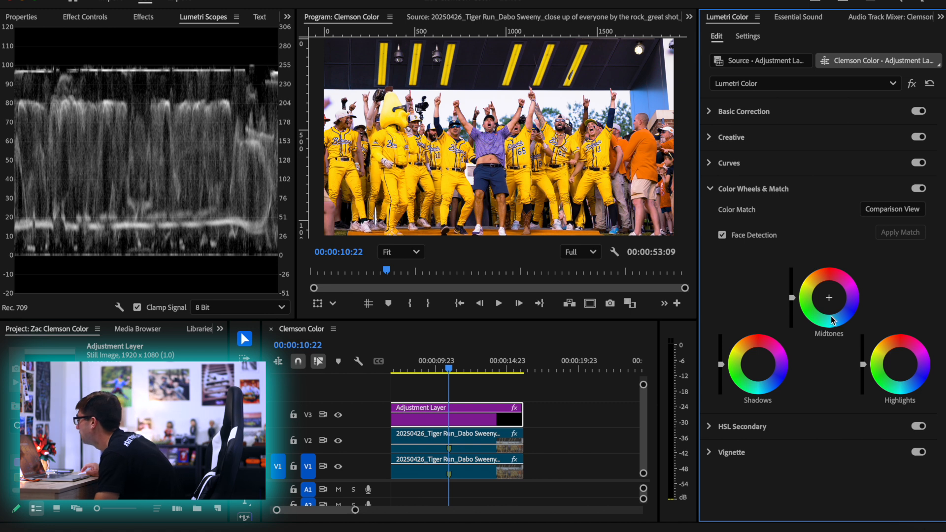
Nudge the Midtones wheel slightly toward orange and compare the shot with Color Wheels & Match off and on
drag(828, 296, 825, 294)
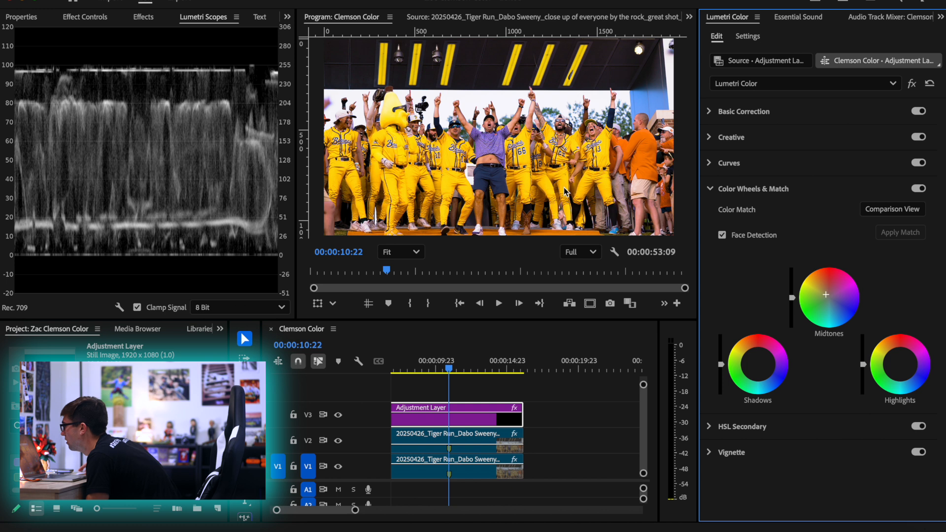
click(918, 189)
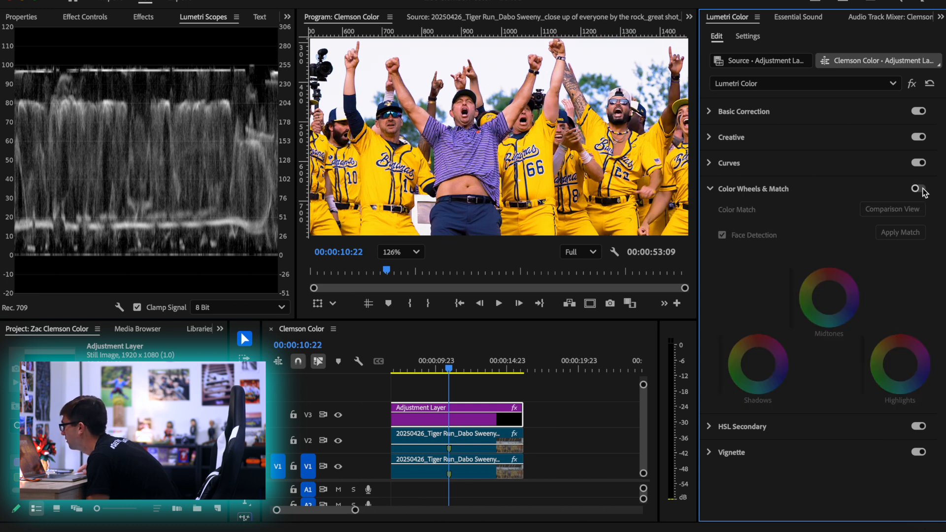
click(919, 189)
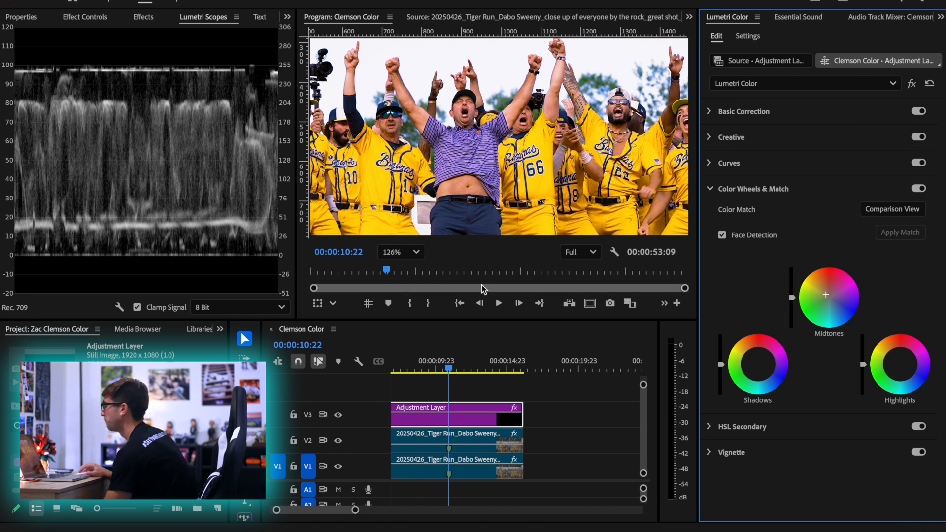
click(388, 251)
click(394, 271)
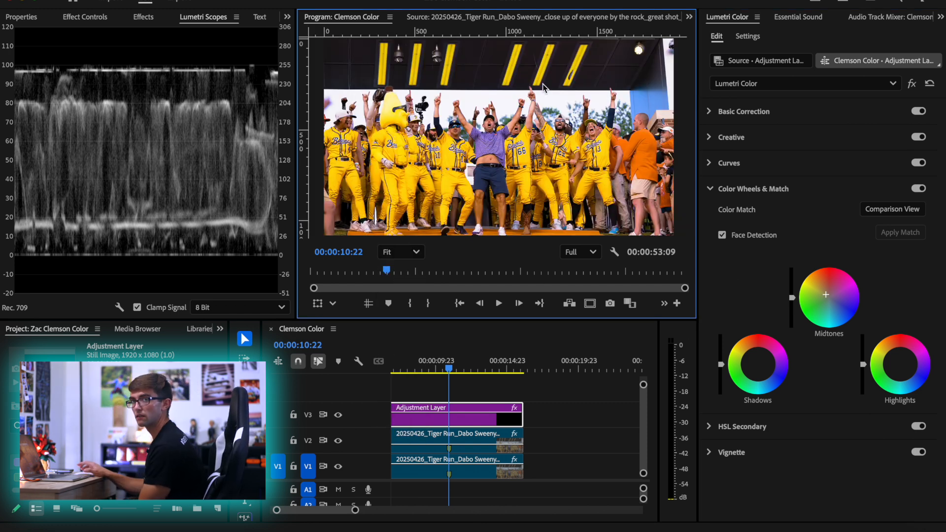
Nudge the Shadows wheel slightly toward blue and the Highlights wheel slightly toward yellow-green
click(758, 365)
drag(757, 365, 761, 367)
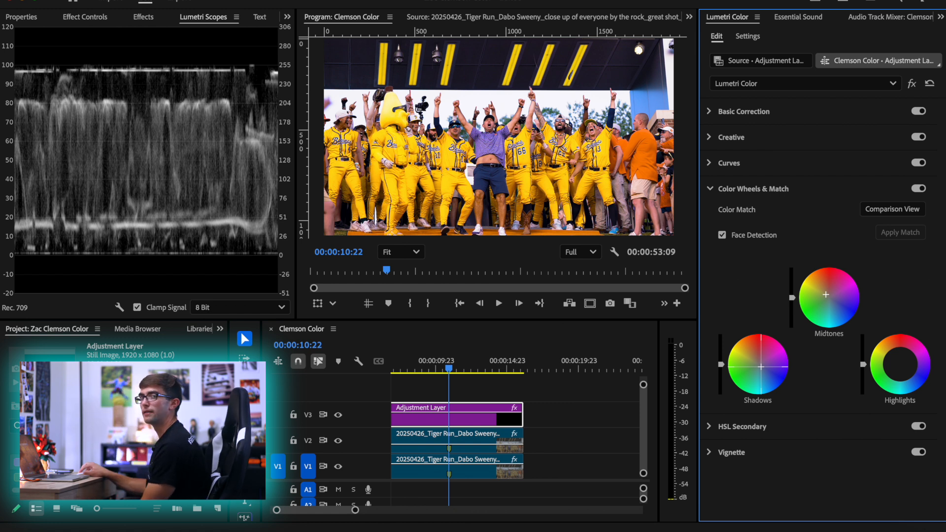
drag(761, 367, 760, 366)
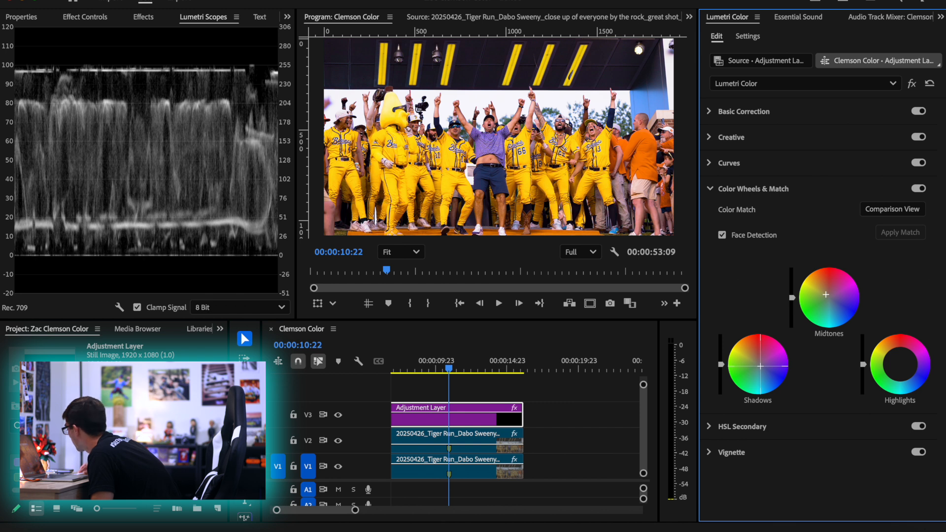
drag(761, 366, 762, 368)
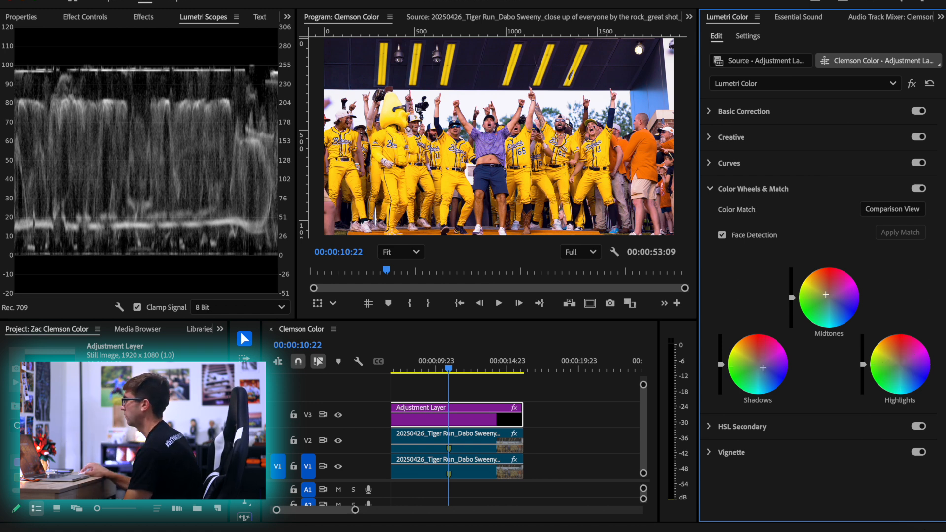
drag(898, 365, 897, 365)
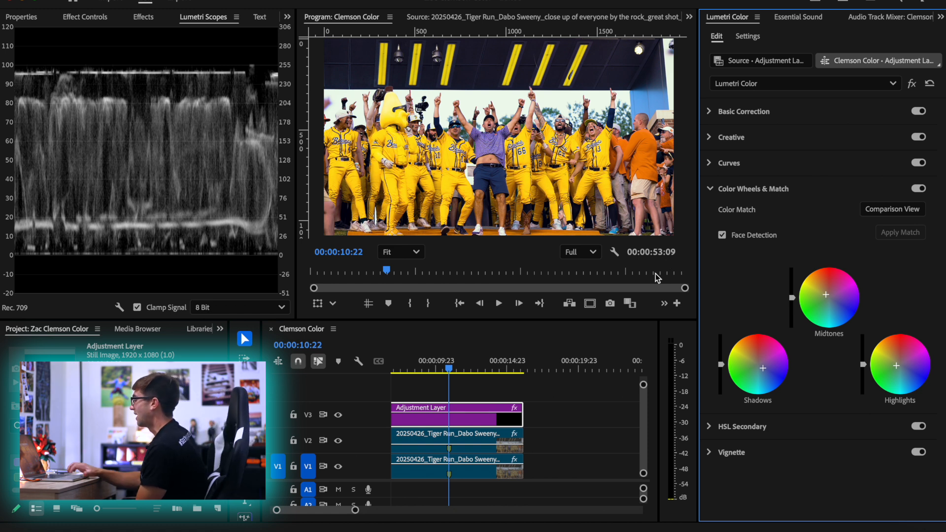
Compare the shot with the adjustment layer and the V2 clip disabled and enabled
click(452, 415)
click(466, 443)
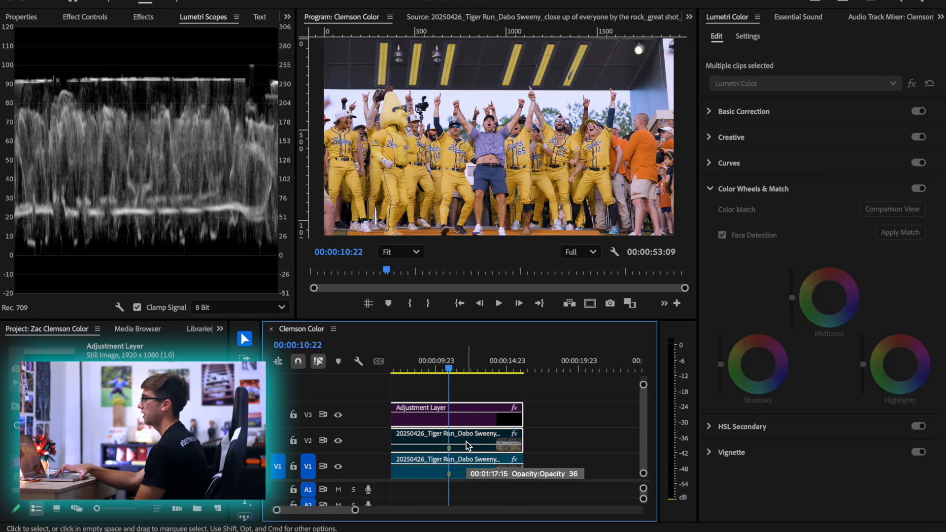
key(shift+e)
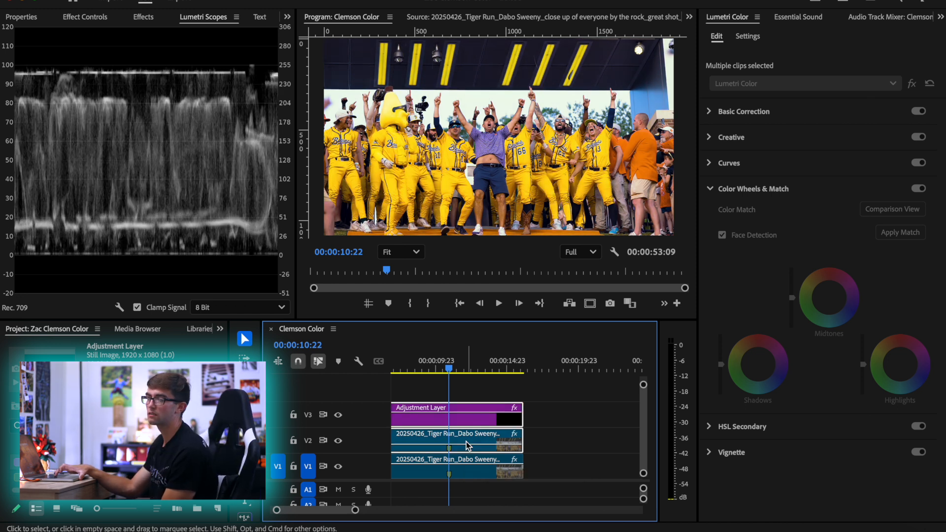
key(shift+super+e)
key(shift+super+e)
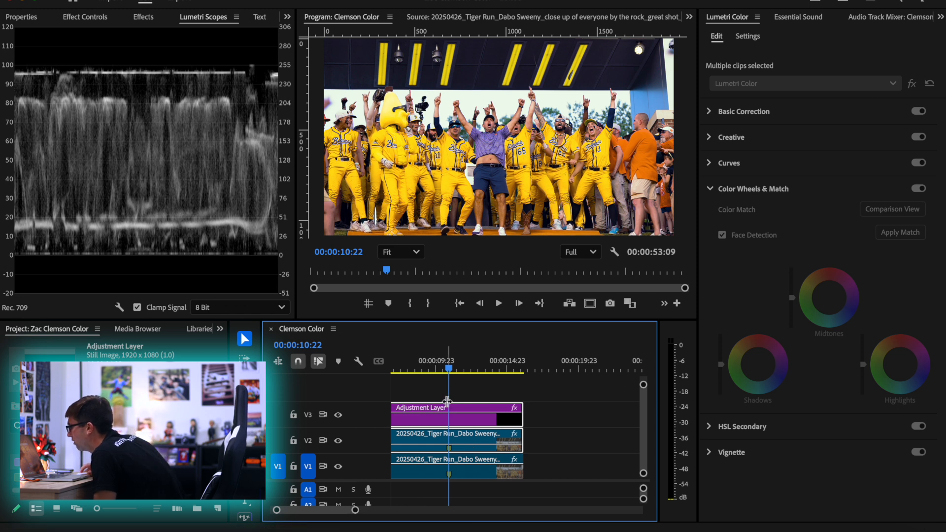
click(463, 398)
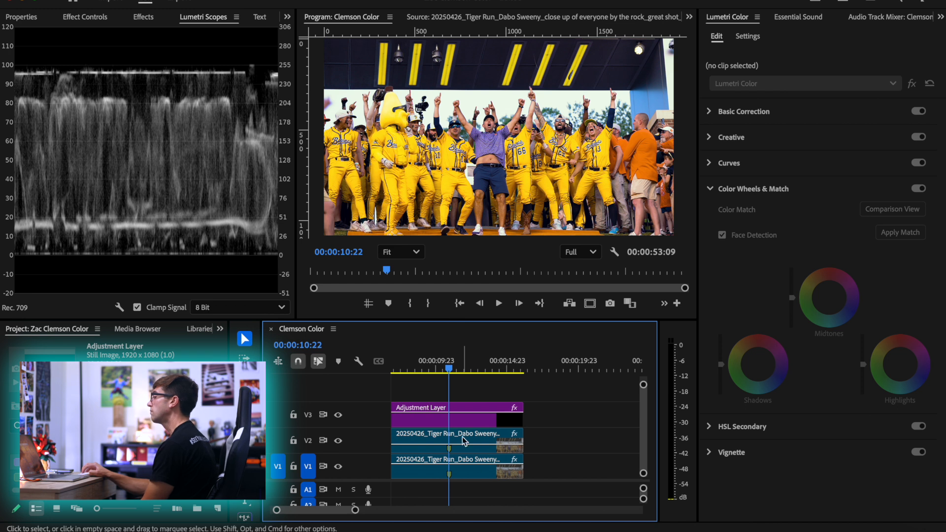
Lower the raised orange point on the adjustment layer's Hue vs Luma curve to near the centre line
click(463, 417)
click(796, 163)
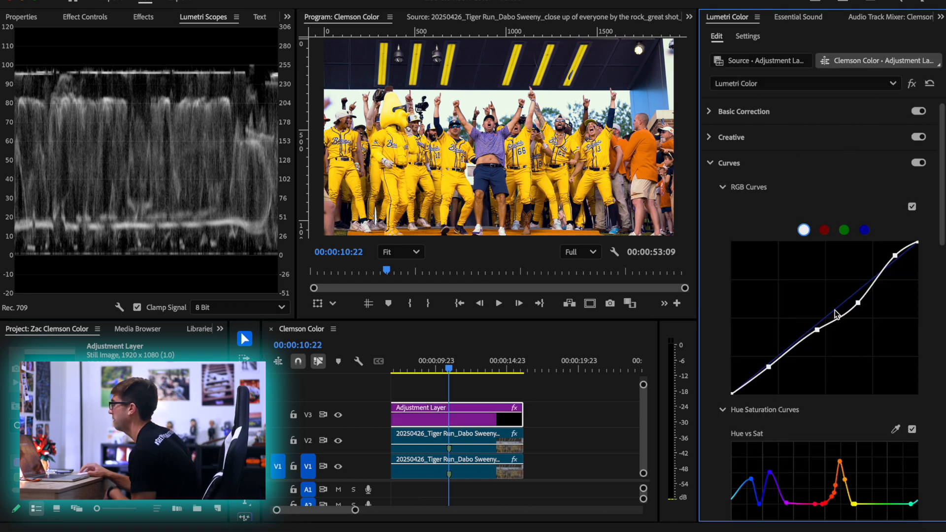
scroll(852, 375, down, 8)
scroll(864, 413, down, 3)
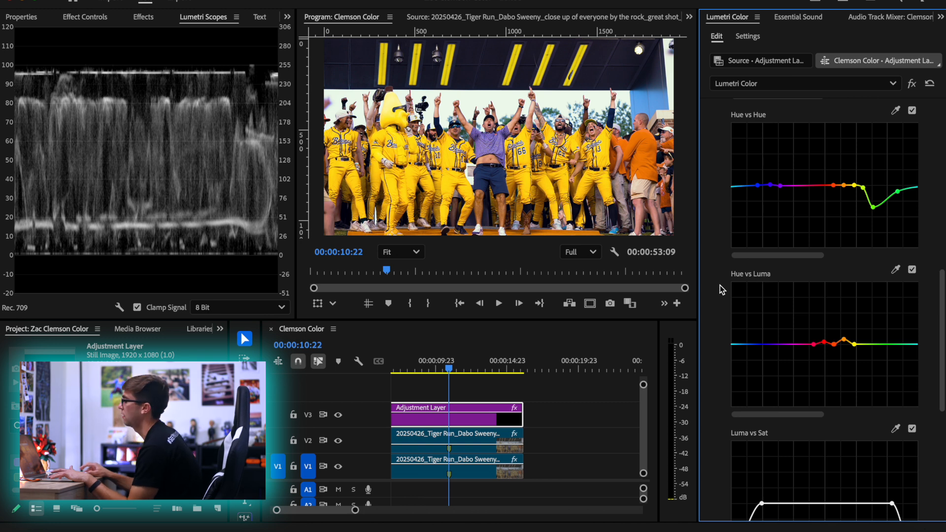
click(843, 340)
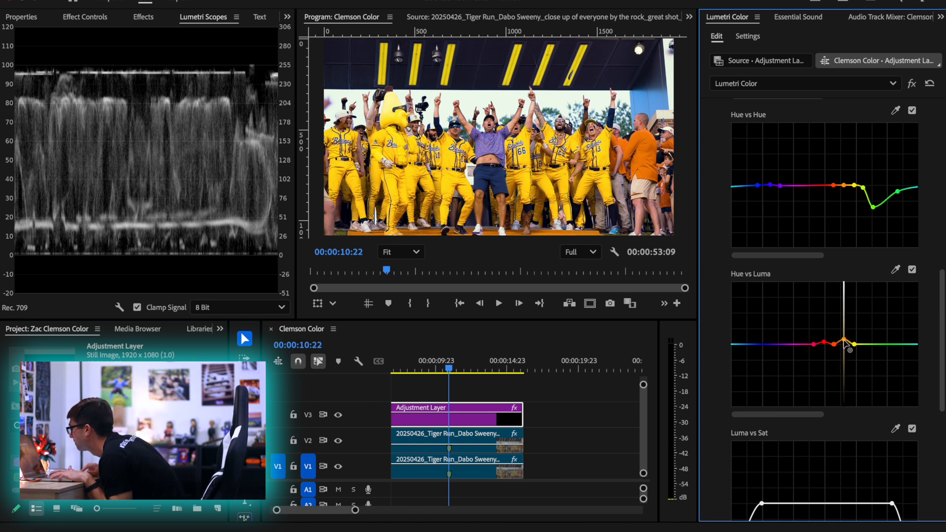
drag(845, 343, 842, 347)
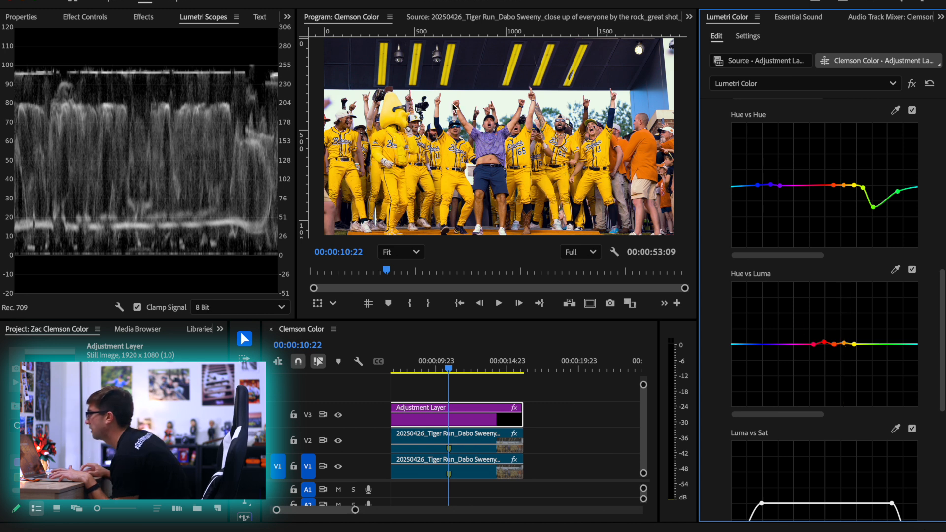
Open the adjustment layer's Vignette settings
scroll(811, 461, down, 3)
scroll(812, 460, down, 5)
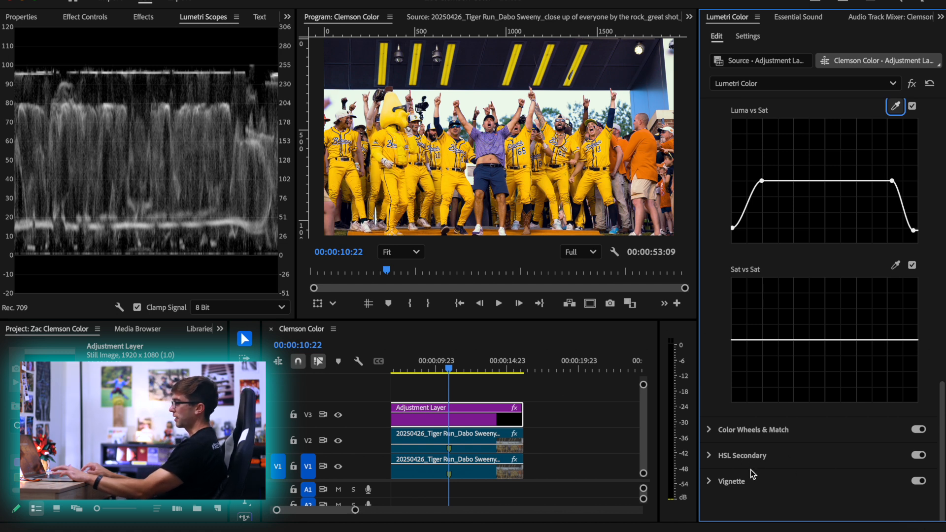
click(738, 483)
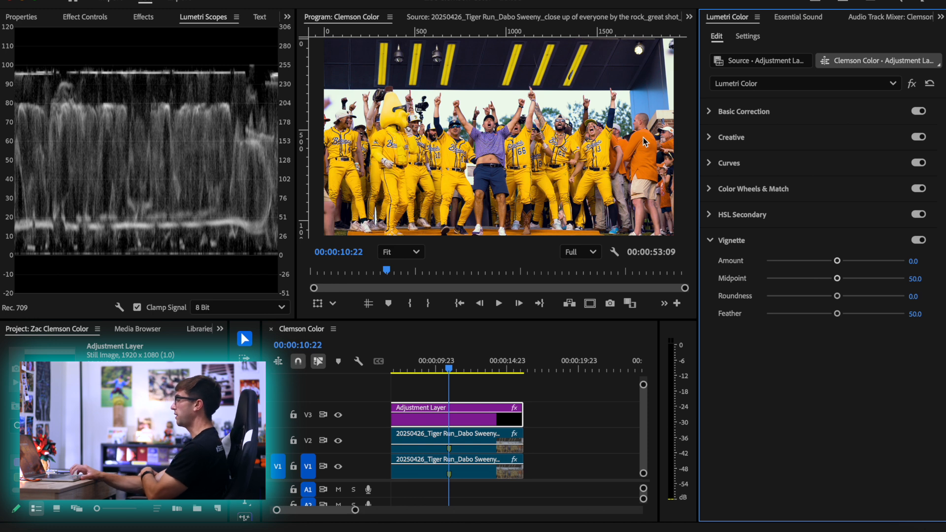
Disable the adjustment layer and the V2 clip, and show the V1 clip at 50% zoom in the Program Monitor
click(458, 434)
drag(460, 386, 475, 438)
key(shift+super+e)
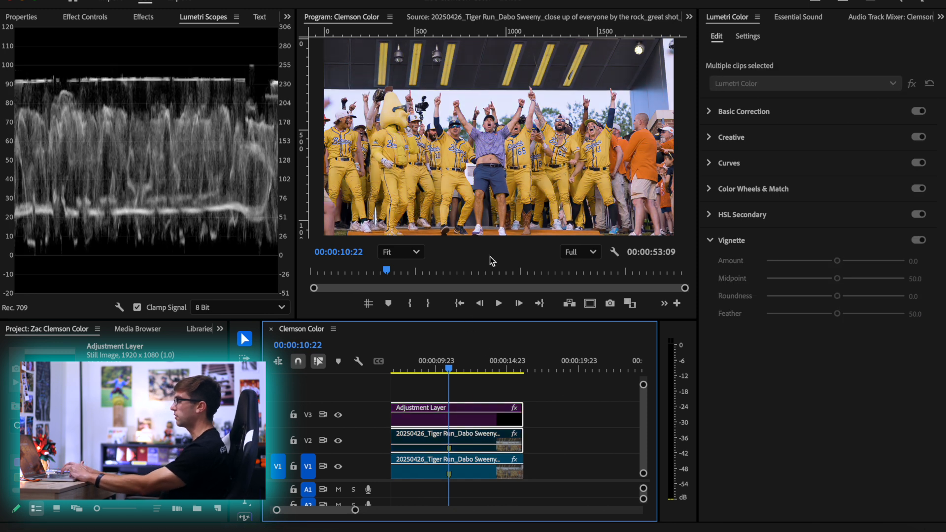
click(454, 463)
click(396, 252)
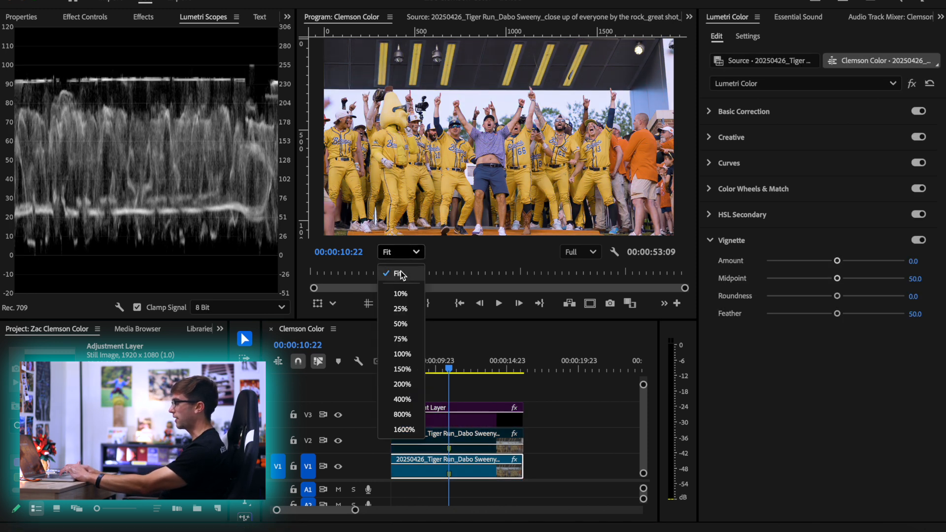
click(398, 318)
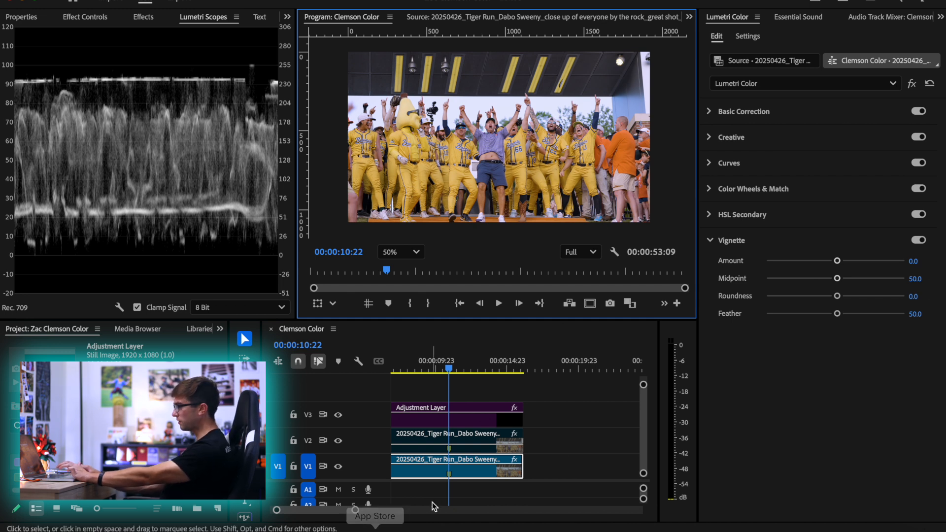
click(446, 474)
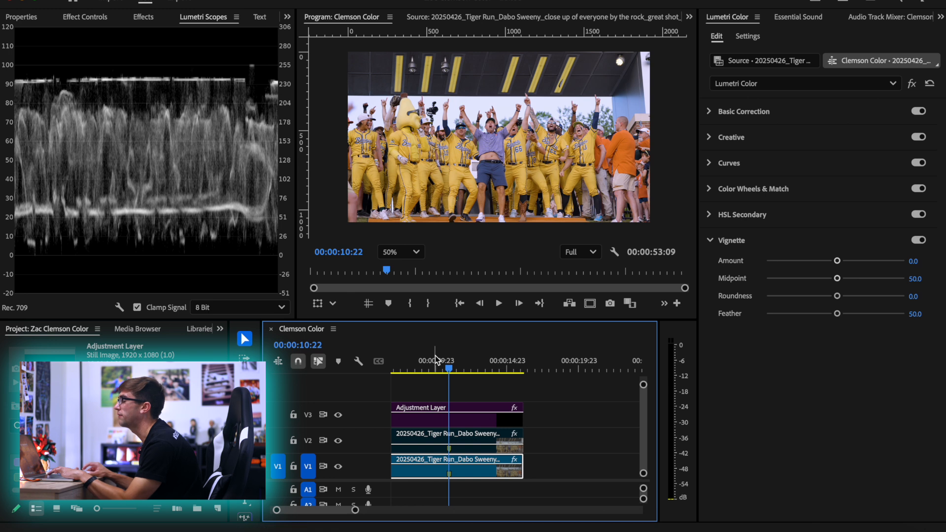
Set the V1 clip's scale to 65 and its horizontal position to 1118
key(super+z)
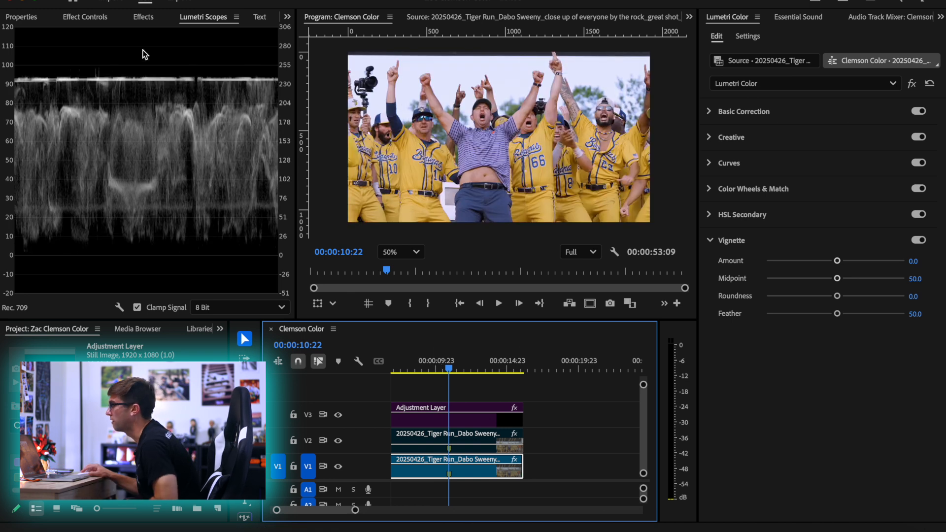
click(91, 17)
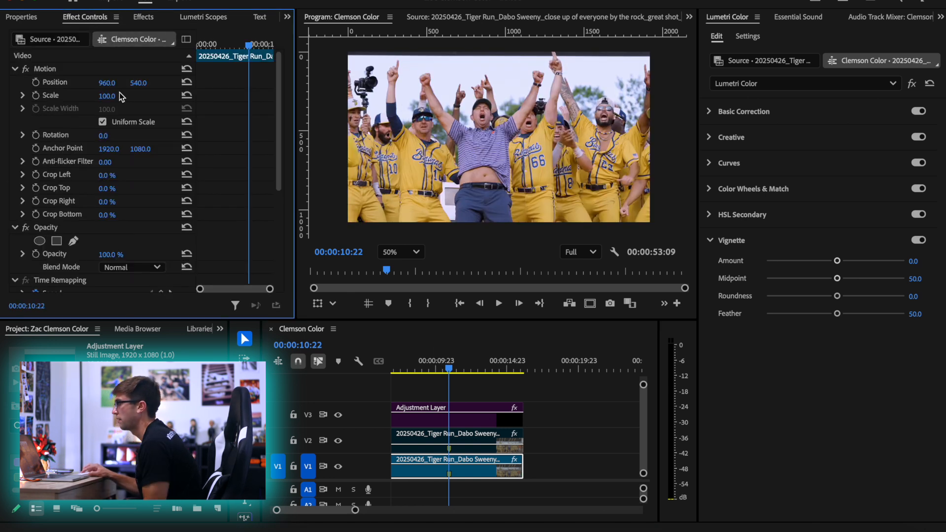
drag(108, 96, 232, 82)
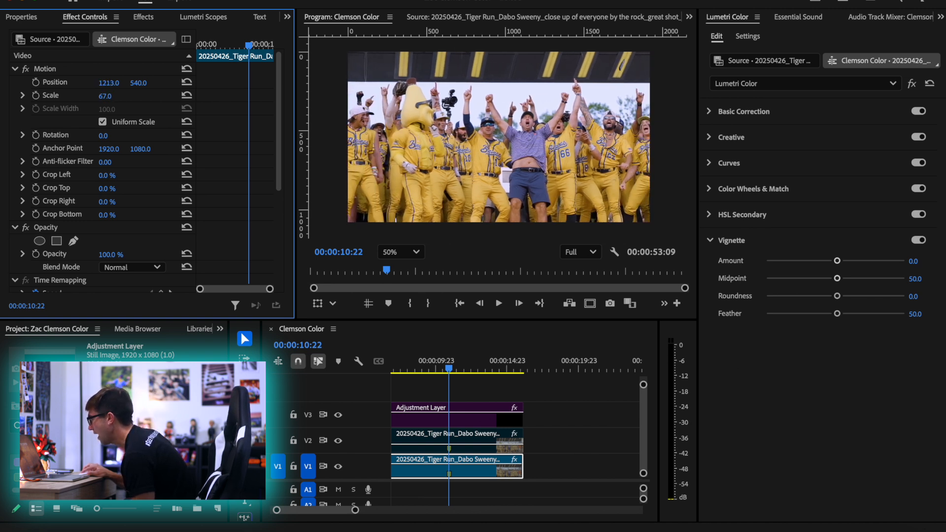
drag(106, 97, 45, 84)
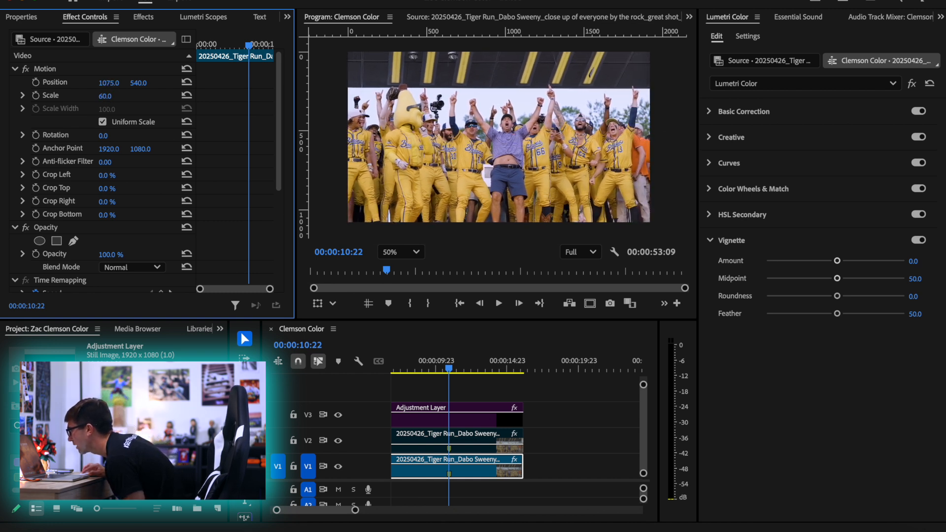
drag(105, 96, 133, 84)
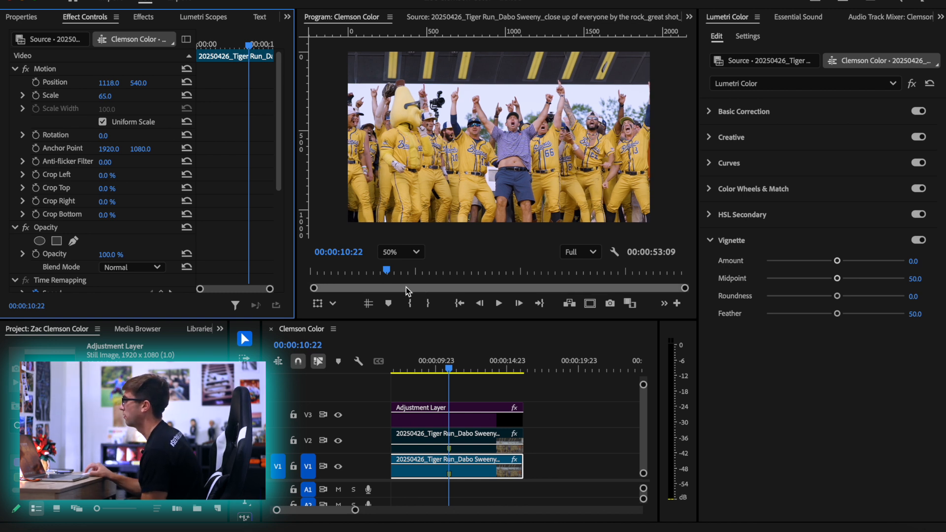
Place a vertical guide at about 1004 px through the man in the purple shirt
click(371, 304)
click(368, 305)
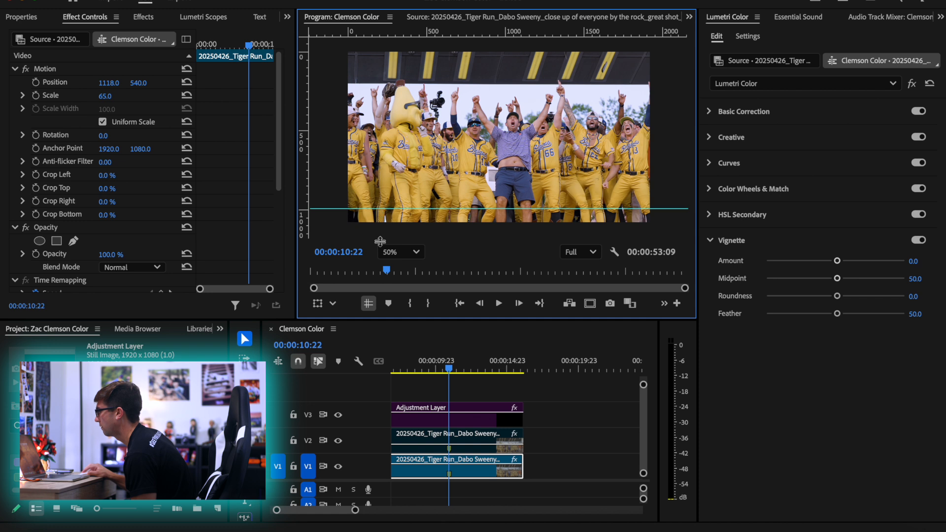
key(super+z)
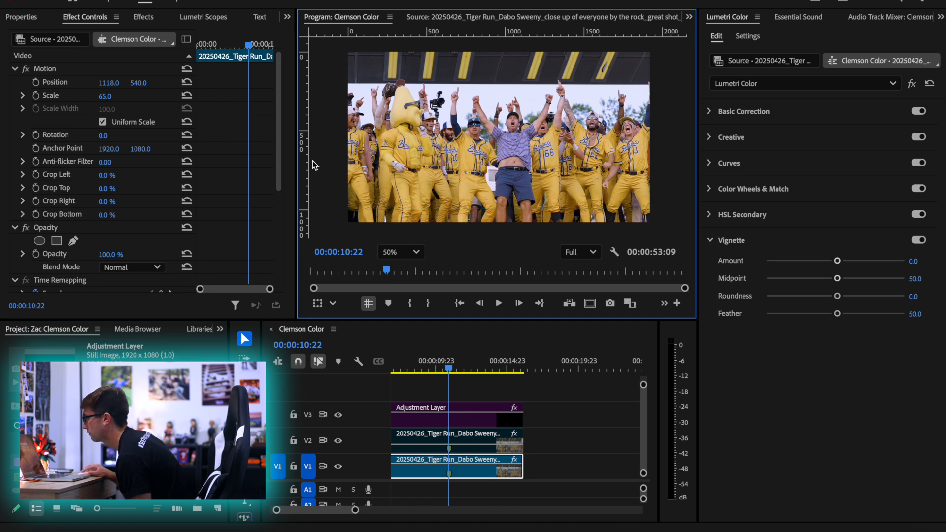
drag(308, 162, 505, 158)
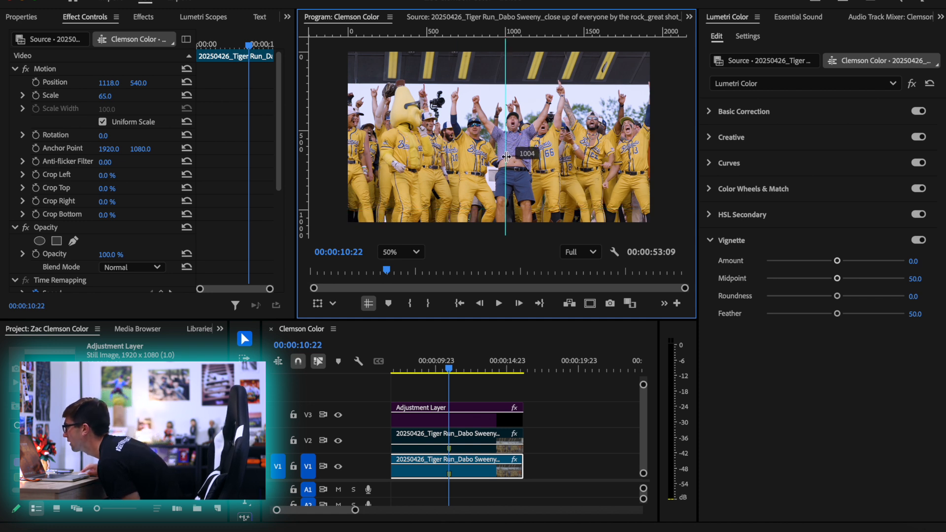
Reframe the V1 clip to scale 71 and position 1056, 463, adding a horizontal guide about a third down the frame
drag(108, 82, 170, 105)
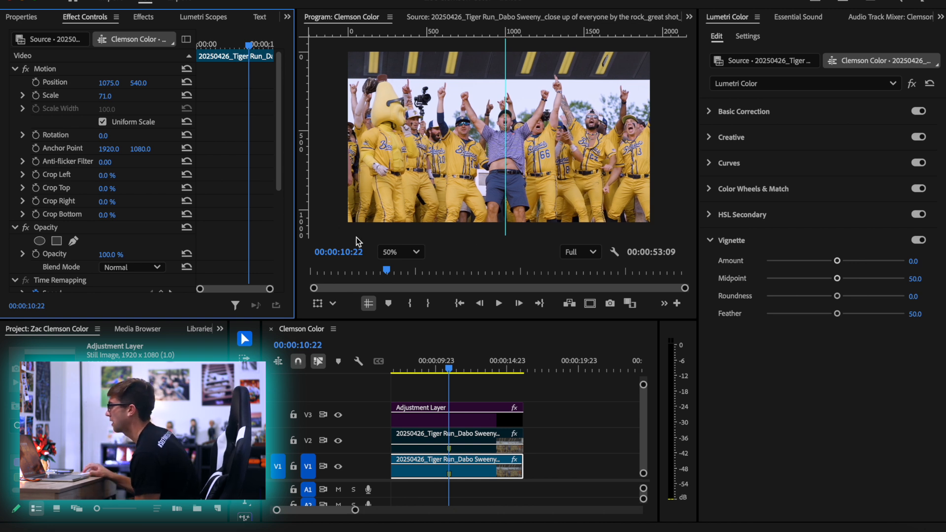
drag(445, 40, 447, 104)
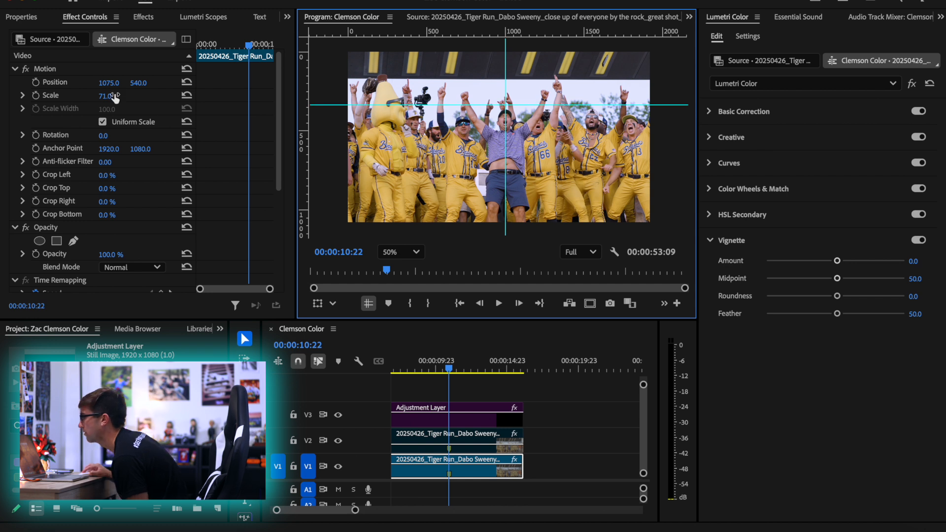
mouse_move(110, 85)
mouse_down()
mouse_move(101, 85)
mouse_move(140, 86)
mouse_move(97, 84)
mouse_up()
key(super+z)
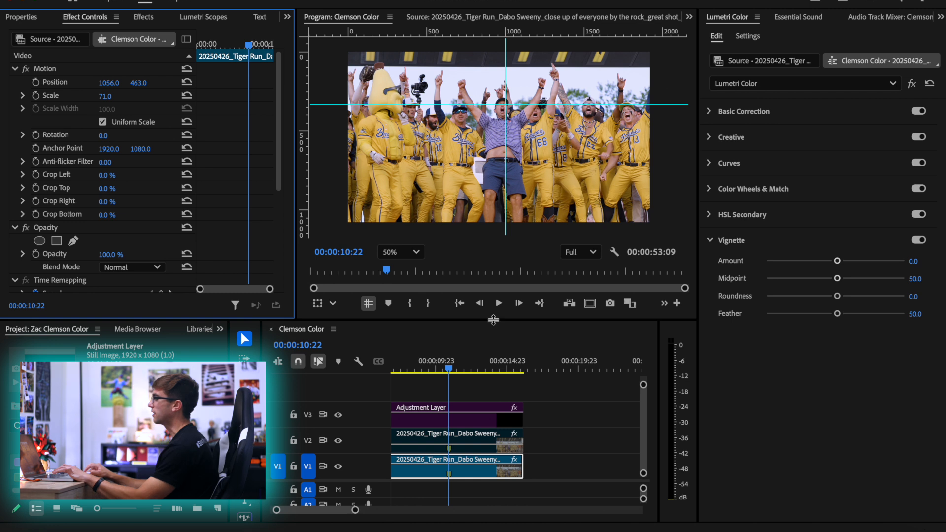
Hide the guides and paste only the V1 clip's Motion attributes onto the re-enabled V2 clip
click(367, 303)
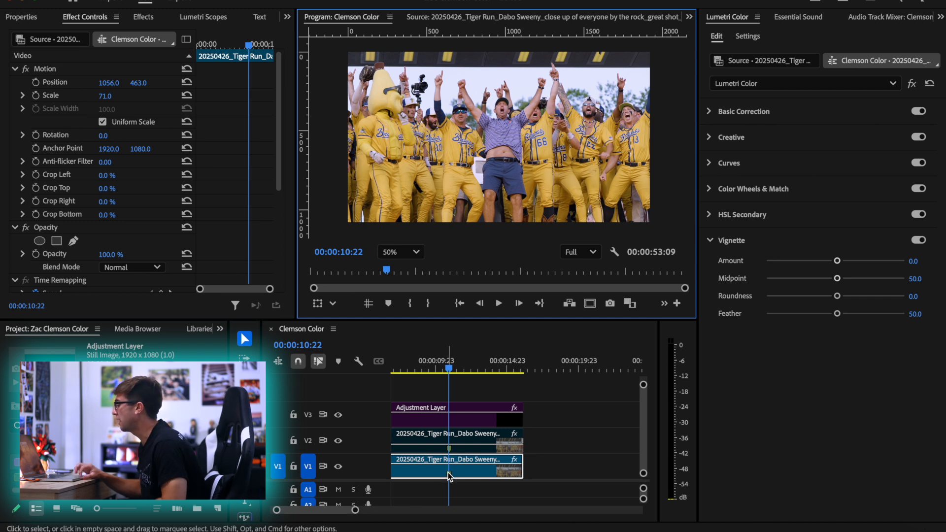
click(466, 442)
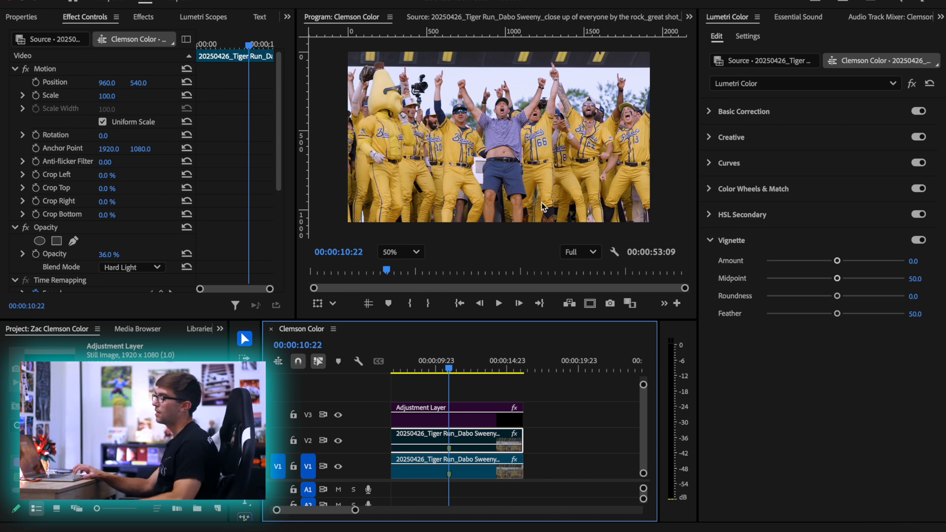
click(465, 468)
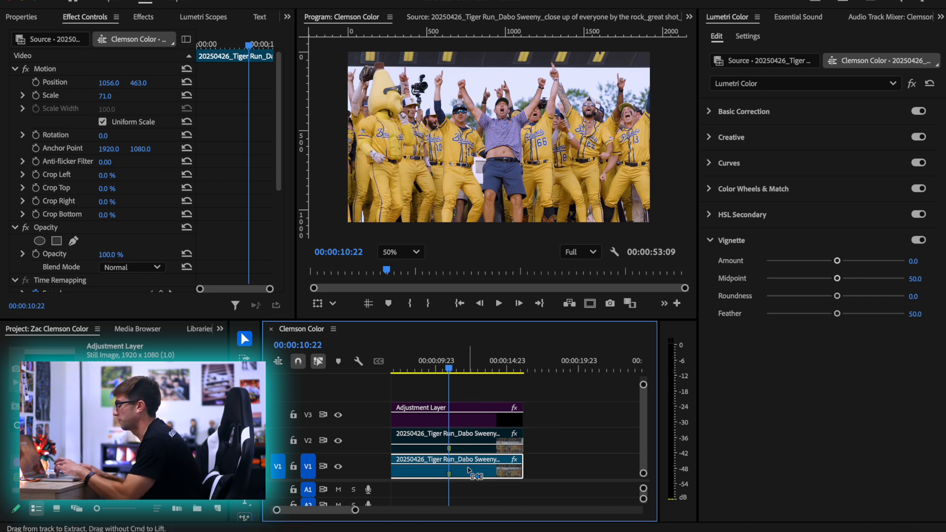
click(471, 437)
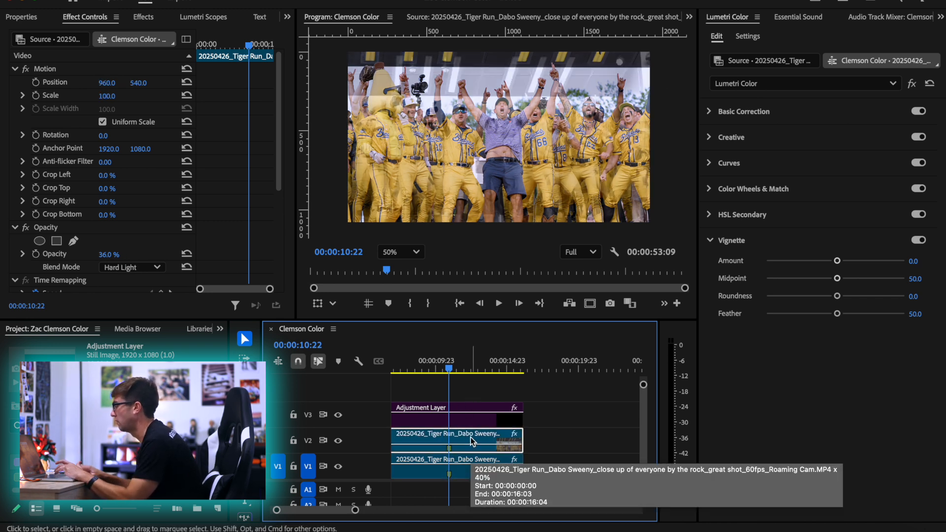
key(super+alt+v)
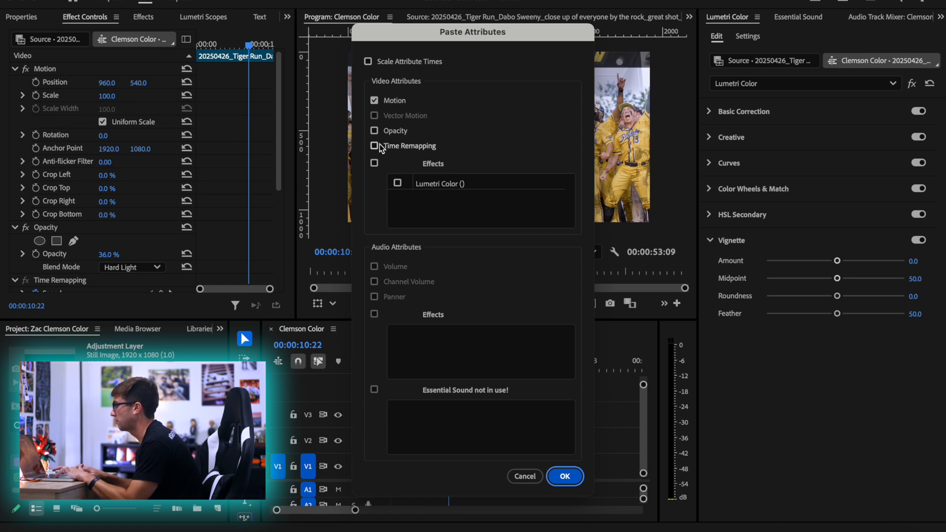
click(564, 476)
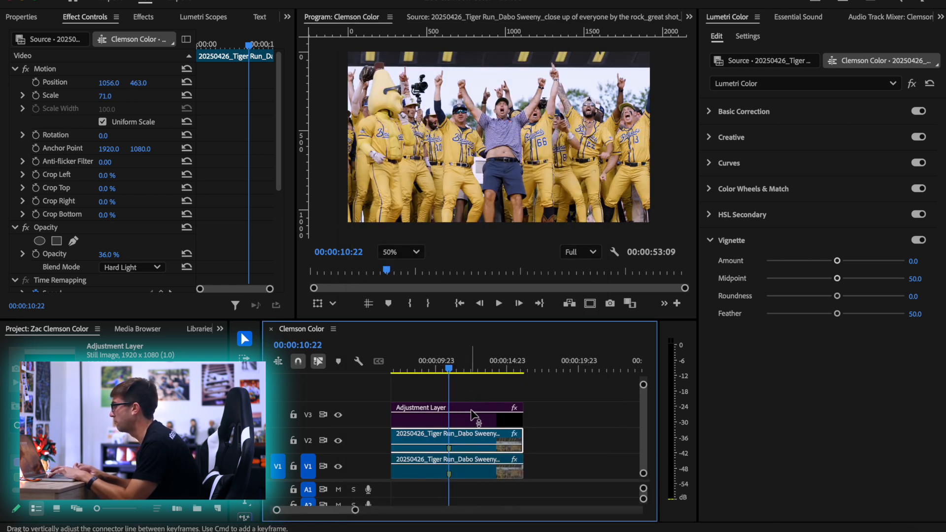
Re-enable the adjustment layer and play the reframed shot from the start of the sequence to about 00:00:11:21
click(471, 411)
drag(458, 361, 374, 355)
key(space)
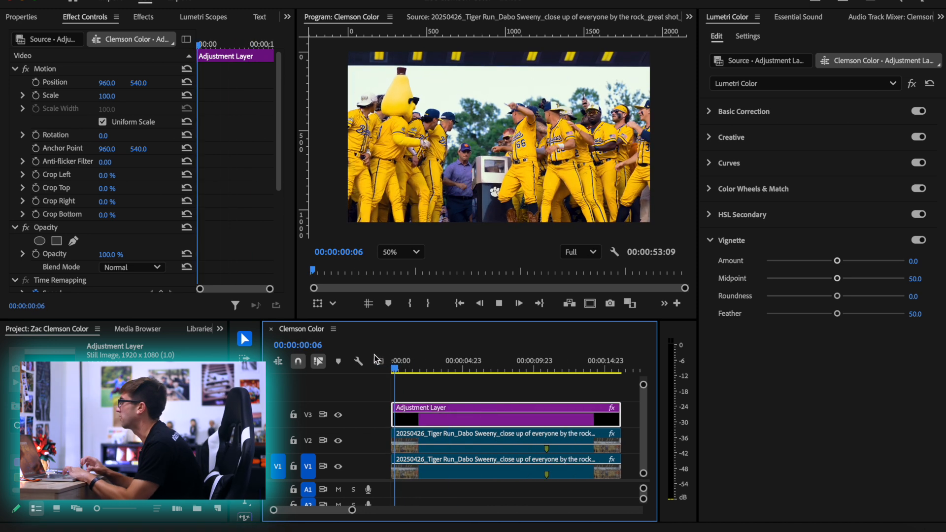
key(minus)
key(minus)
key(minus)
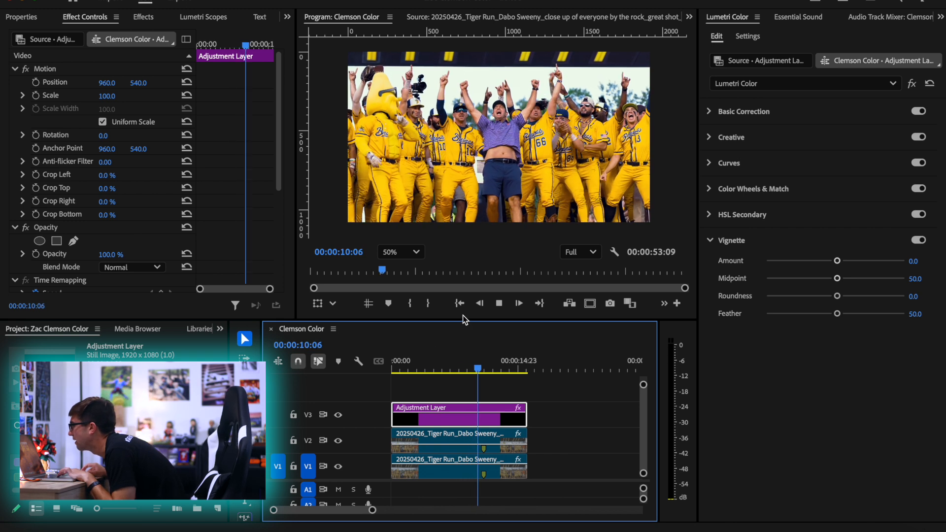
key(space)
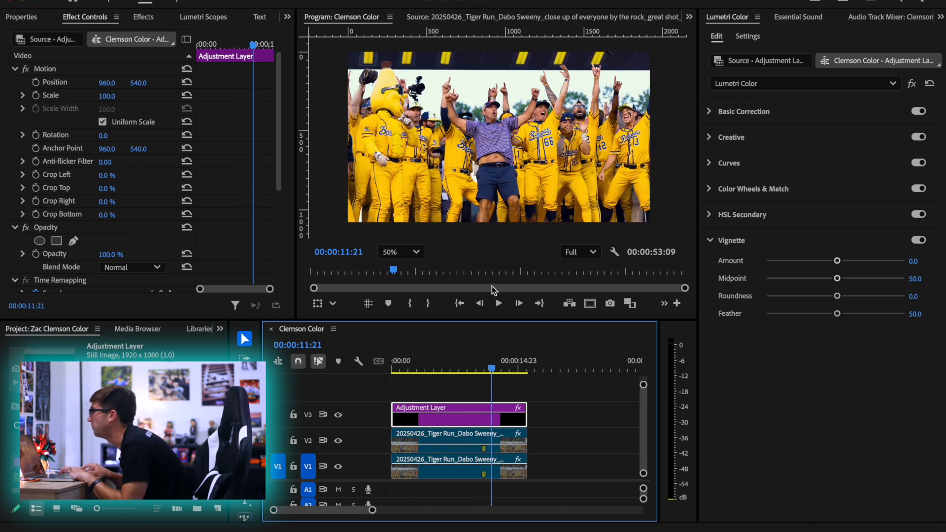
At 00:00:10:21, set the adjustment layer's vignette feather to 0 and try vignette amounts of -3.0 and 3.0
key(=)
click(482, 369)
drag(479, 370, 480, 370)
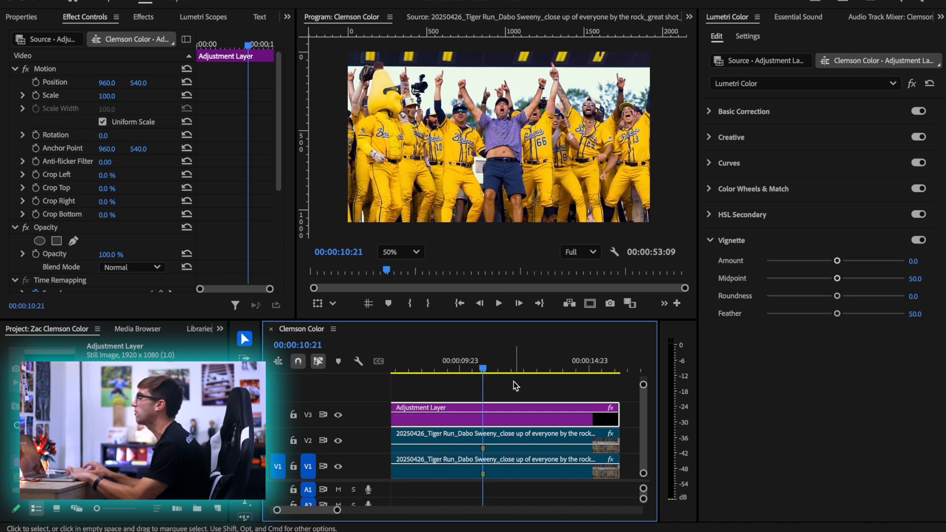
key(minus)
key(minus)
key(minus)
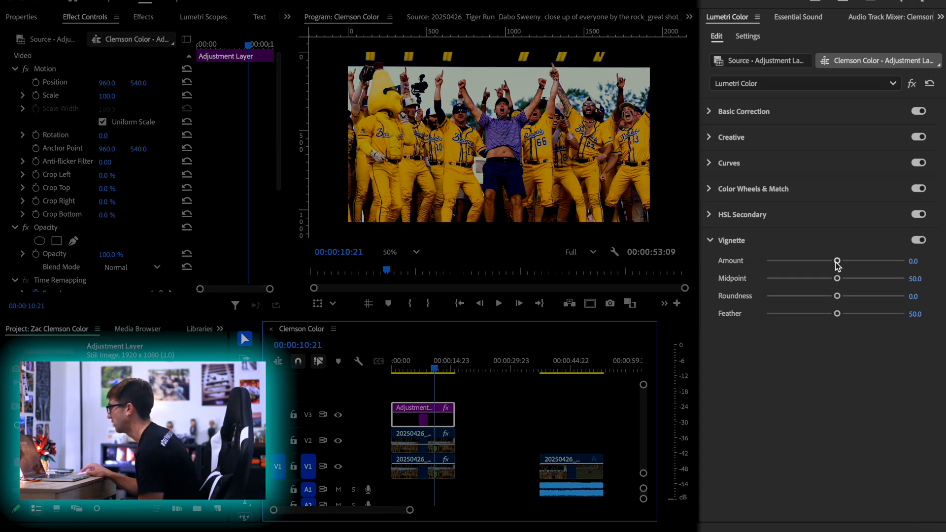
click(836, 314)
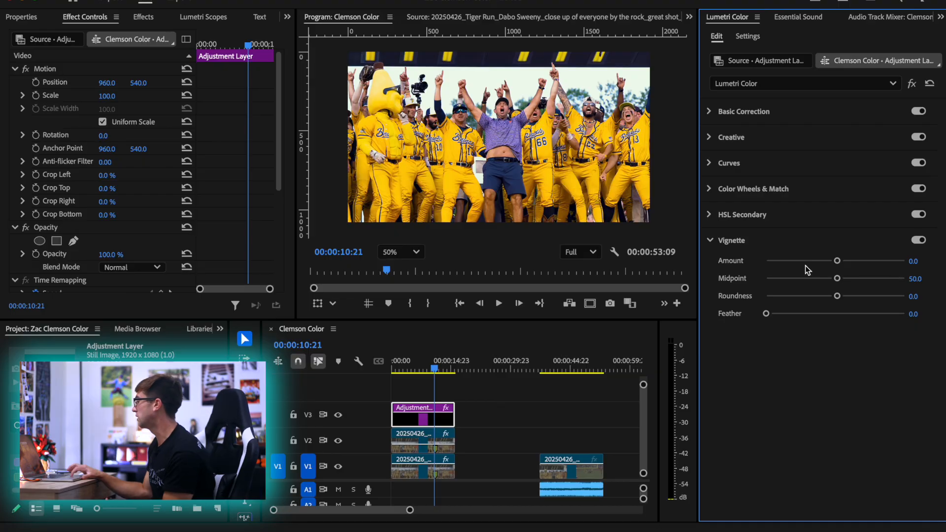
drag(805, 262, 795, 263)
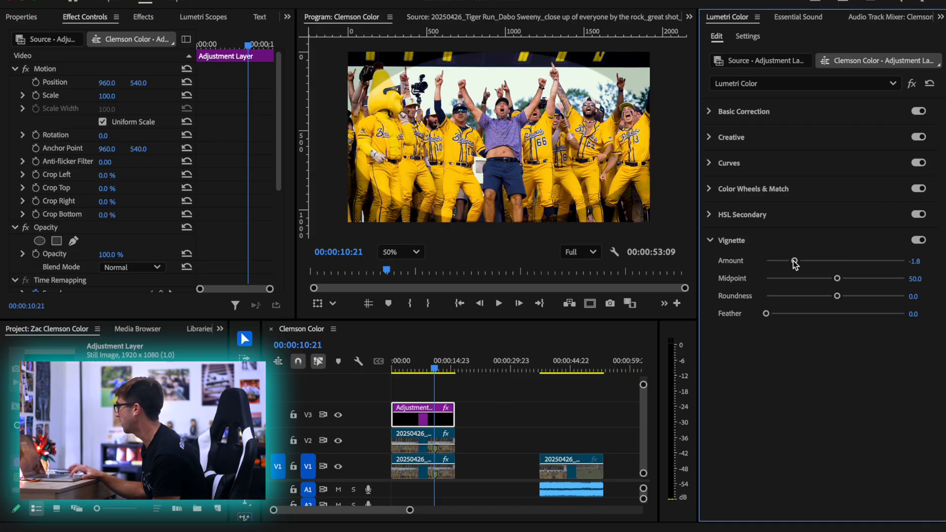
drag(808, 264, 741, 265)
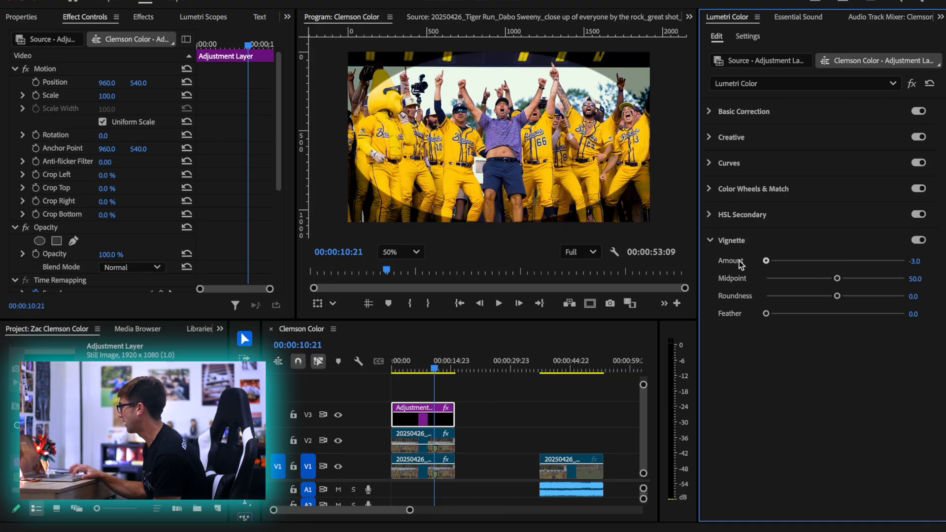
drag(721, 261, 943, 261)
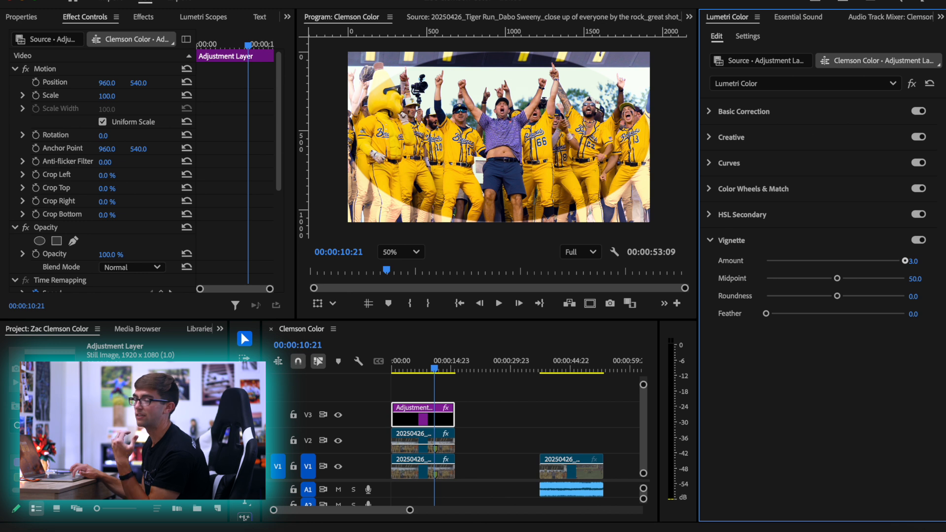
Try a dark vignette with amount -3.0, midpoint 33.5, roundness 100 and feather 98.2
drag(904, 261, 809, 234)
drag(836, 279, 763, 279)
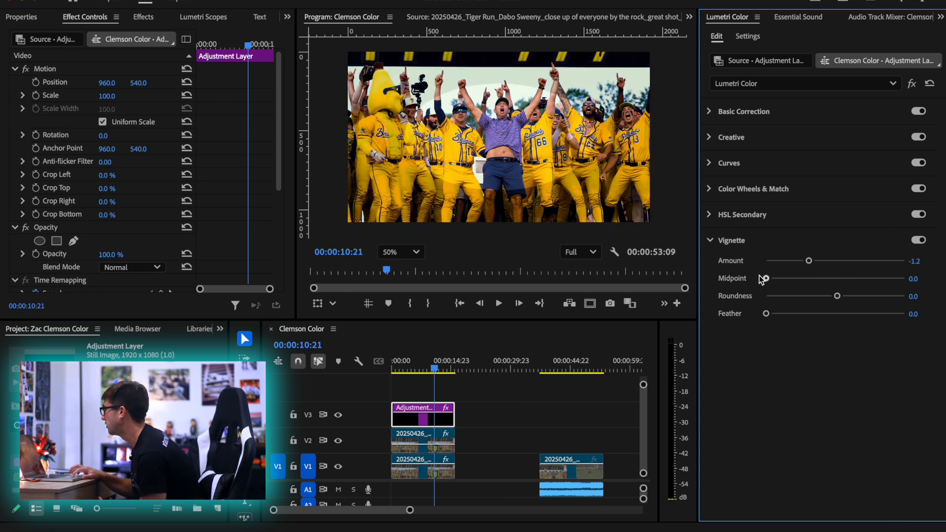
drag(836, 295, 904, 295)
drag(765, 278, 812, 274)
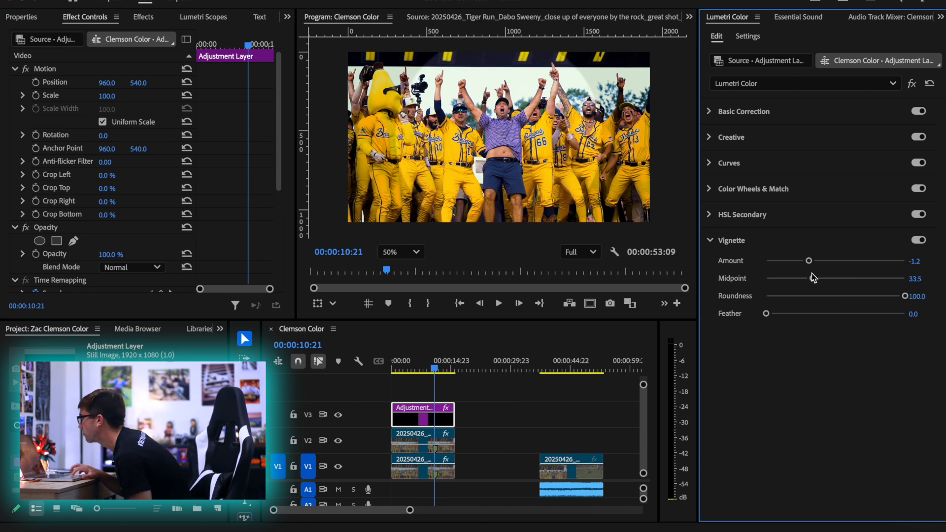
drag(777, 313, 904, 314)
drag(808, 259, 770, 254)
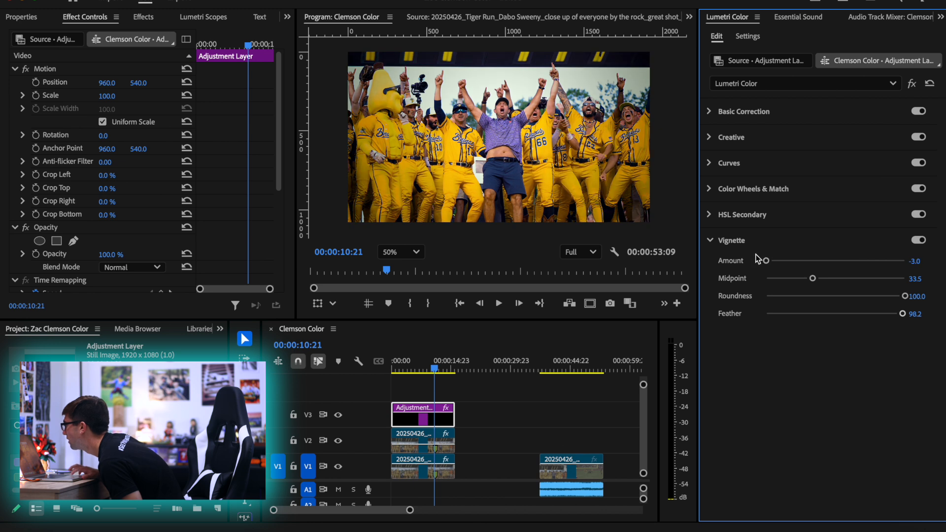
Play the shot up to 00:00:13:15 to review the dark vignette, and return the playhead to 00:00:09:20
drag(434, 369, 410, 367)
key(space)
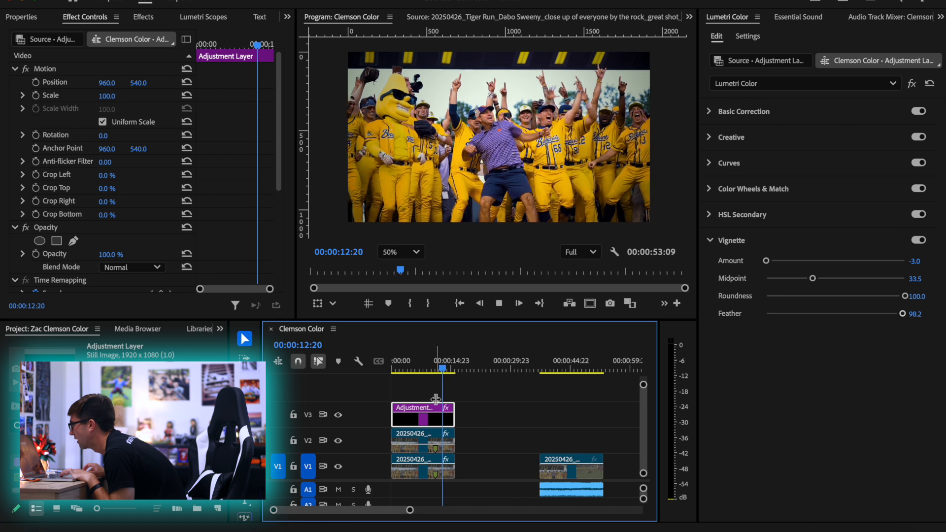
key(space)
key(=)
key(=)
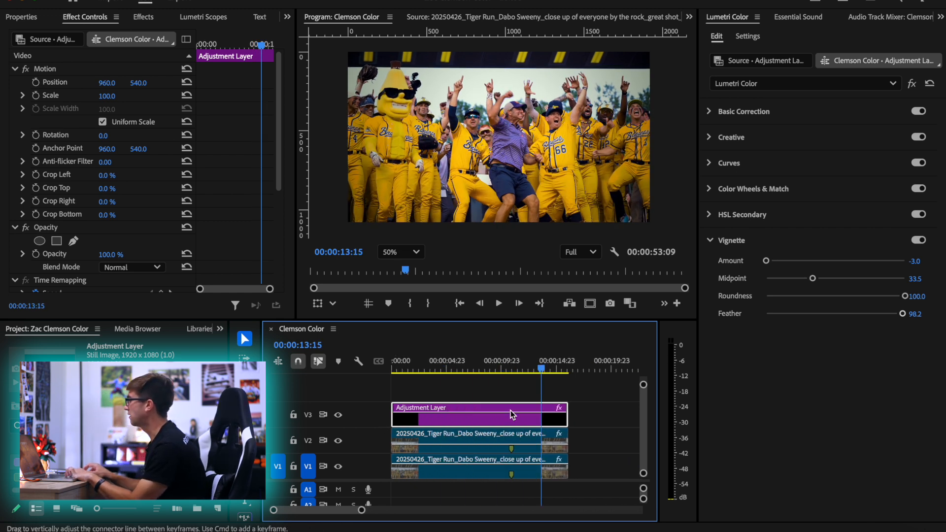
key(minus)
key(minus)
click(439, 365)
drag(442, 363, 440, 364)
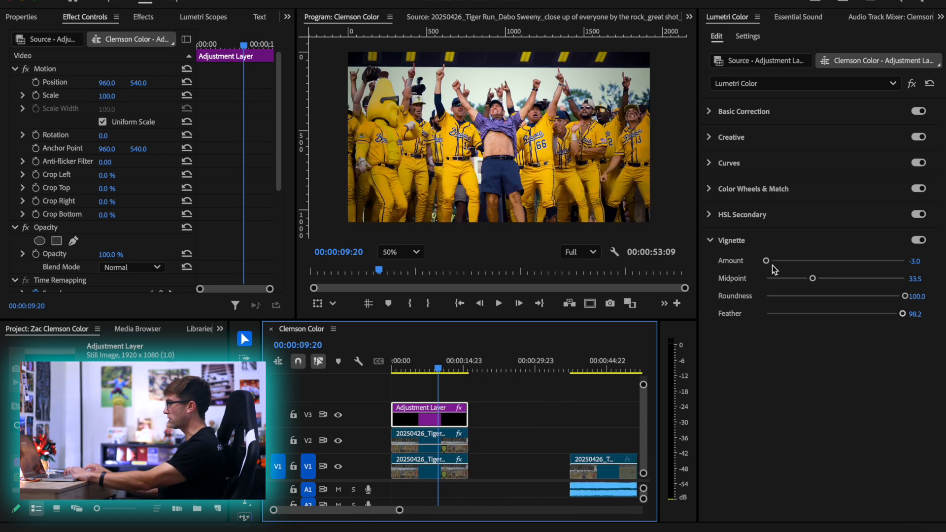
Try a light vignette with amount 2.2, midpoint 50.2, roundness 56.6 and feather 100
drag(766, 261, 841, 269)
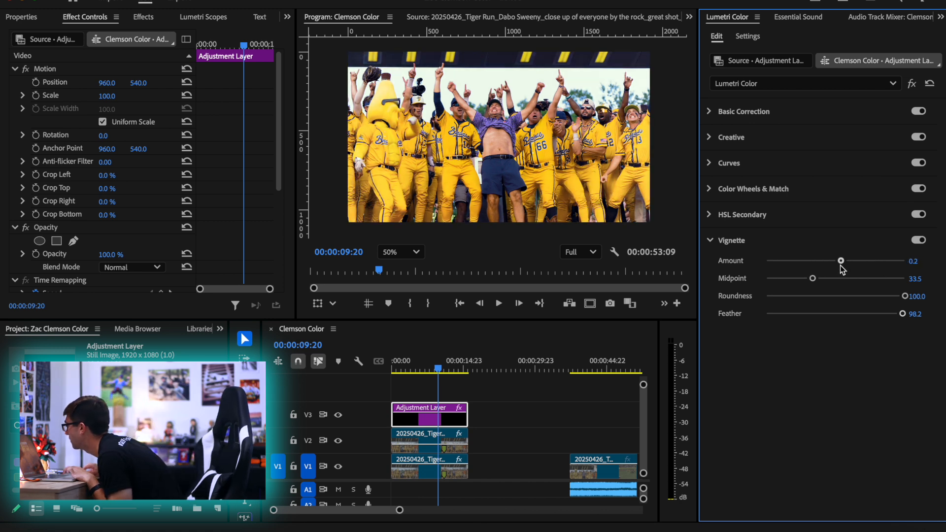
drag(870, 314, 787, 316)
drag(869, 324, 682, 317)
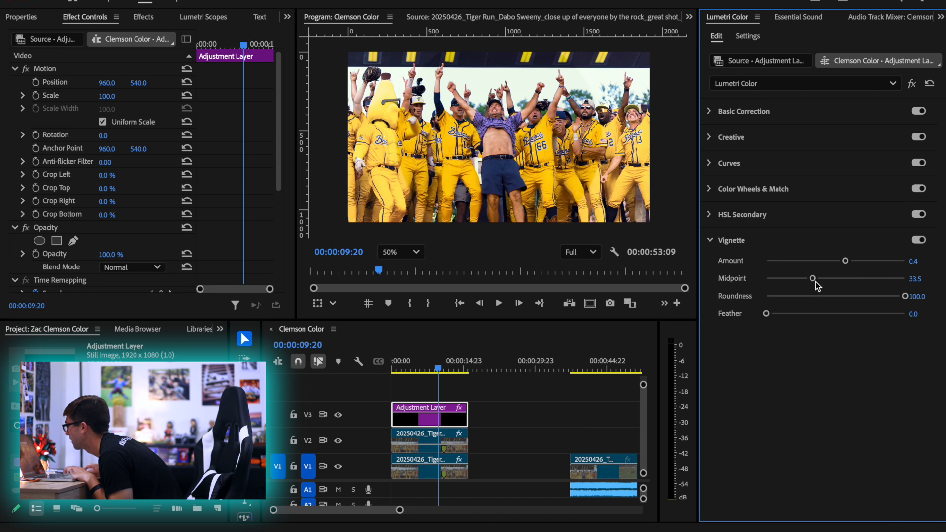
drag(815, 280, 884, 315)
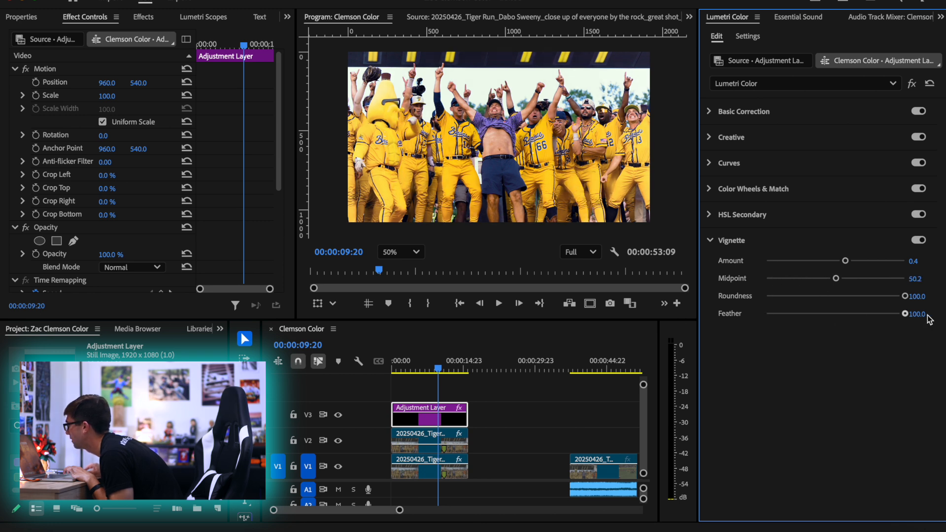
mouse_move(882, 298)
mouse_down()
mouse_move(771, 296)
mouse_move(878, 299)
mouse_up()
drag(853, 262, 886, 265)
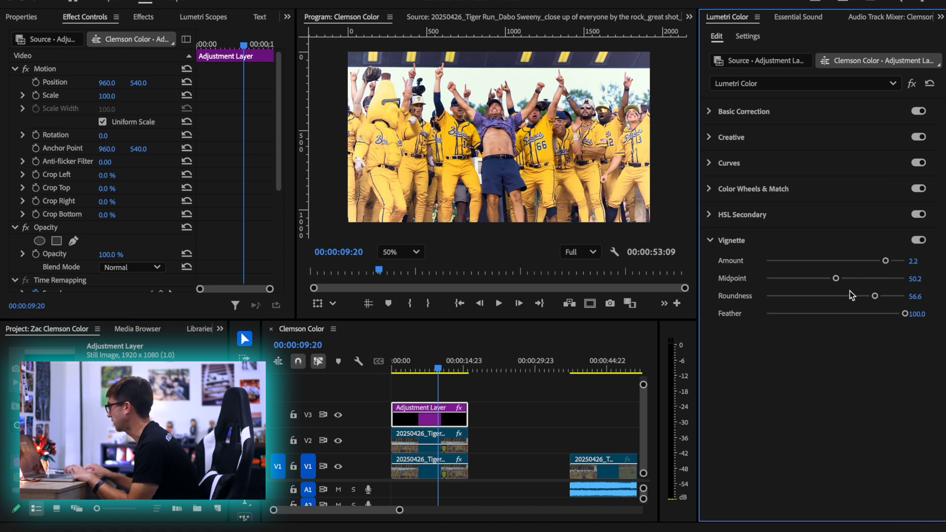
Set the vignette's midpoint to 89.1 and roundness to 100 with feather at 0 as a preview, and restore feather to 100
drag(792, 313, 748, 314)
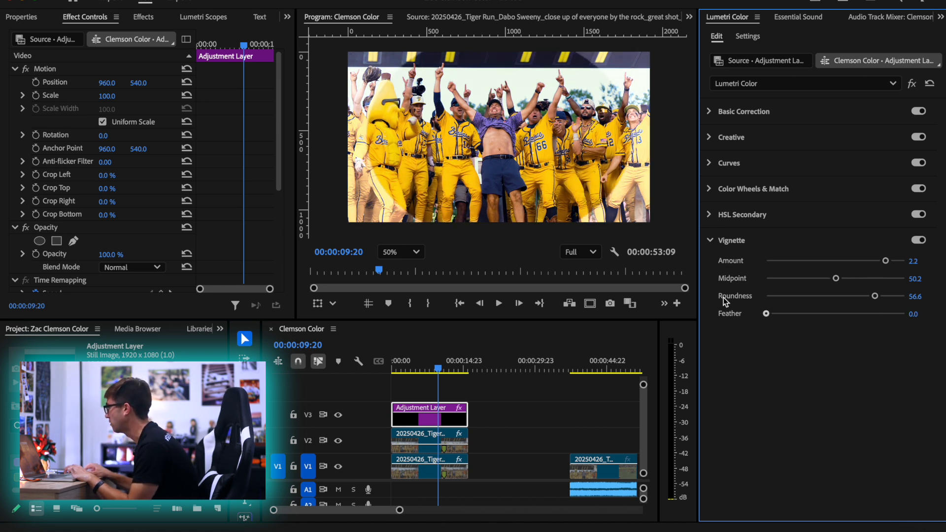
drag(836, 279, 941, 297)
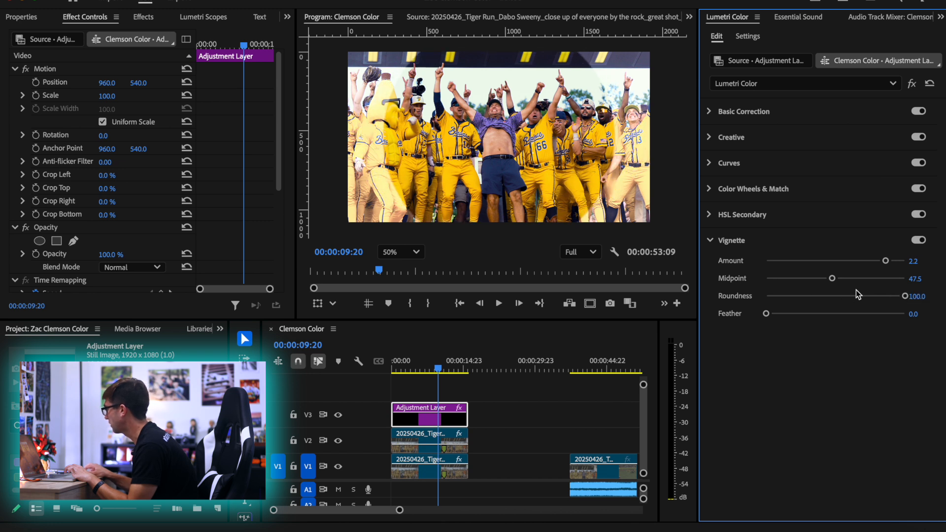
drag(833, 279, 890, 278)
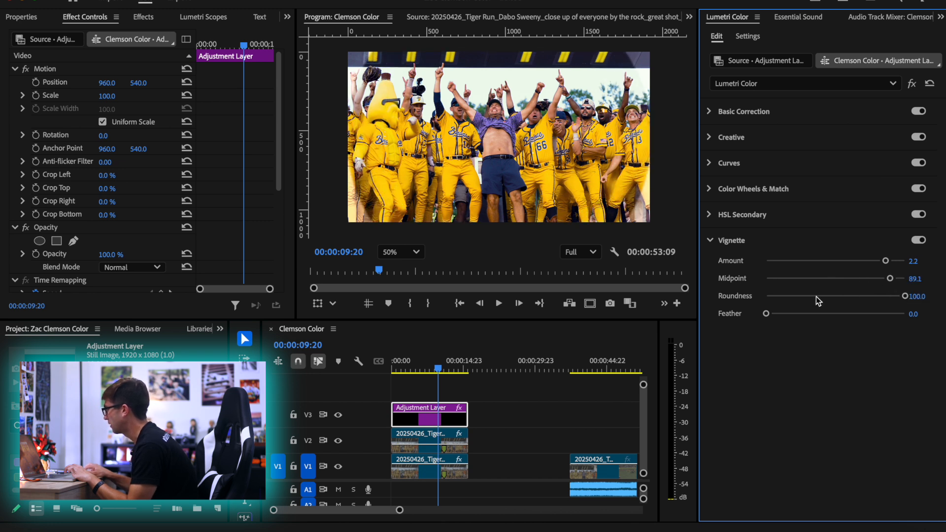
drag(802, 314, 893, 315)
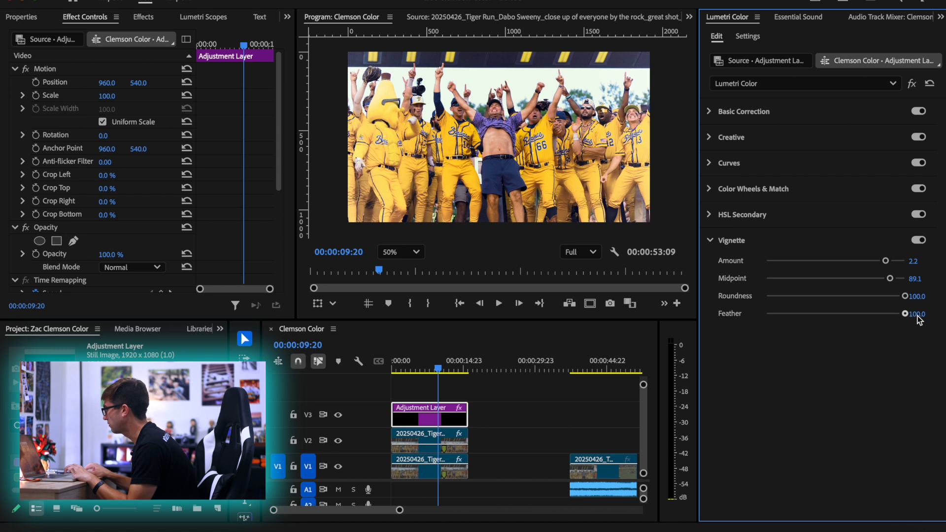
Play the shot up to 00:00:13:15 to review the light vignette in motion
drag(438, 368, 422, 369)
key(space)
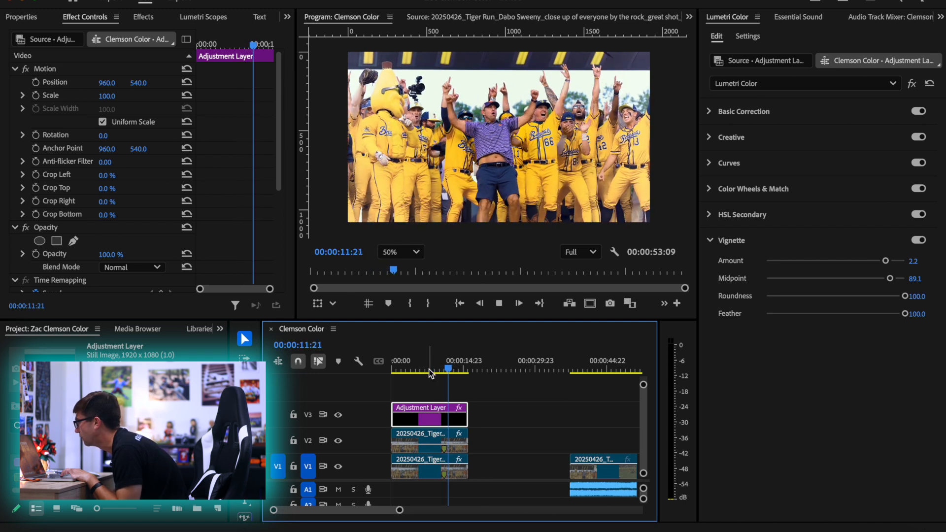
key(space)
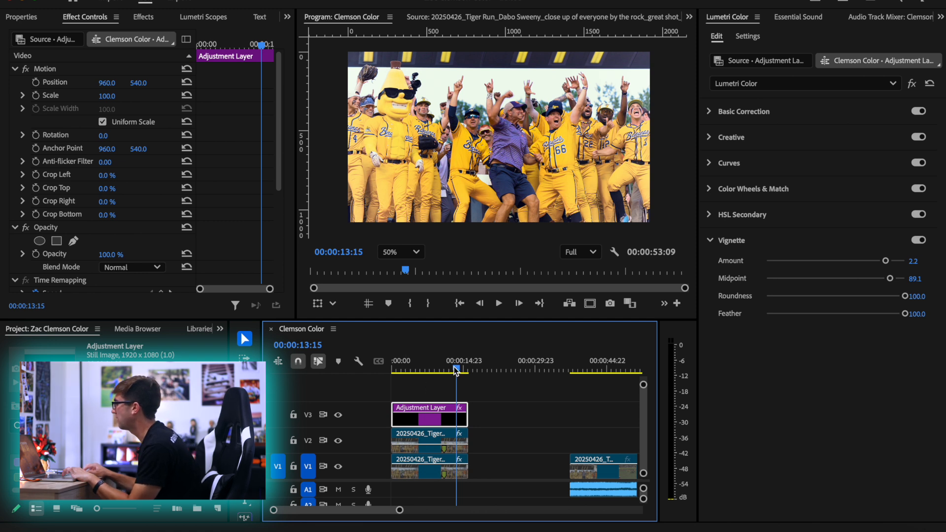
Try a vignette amount of -2.1 at 00:00:12:17, and settle on an amount of 0.9 at 00:00:10:09
click(452, 368)
drag(885, 261, 786, 261)
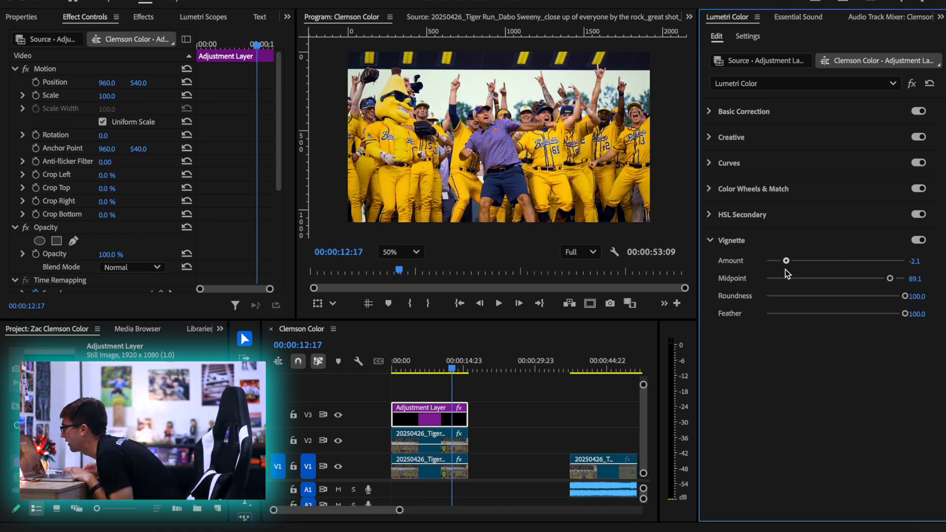
mouse_move(439, 366)
mouse_down()
mouse_move(412, 367)
mouse_move(444, 366)
mouse_up()
mouse_move(874, 264)
mouse_down()
mouse_move(827, 264)
mouse_move(878, 265)
mouse_move(845, 265)
mouse_move(857, 270)
mouse_up()
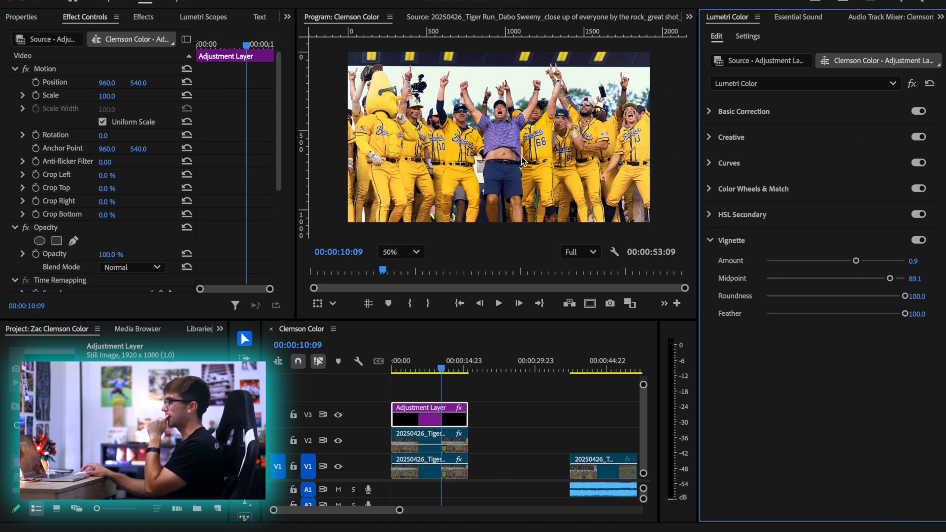
Sample the navy shorts of the man in the middle to add points on the Hue vs Sat curve
scroll(487, 141, up, 2)
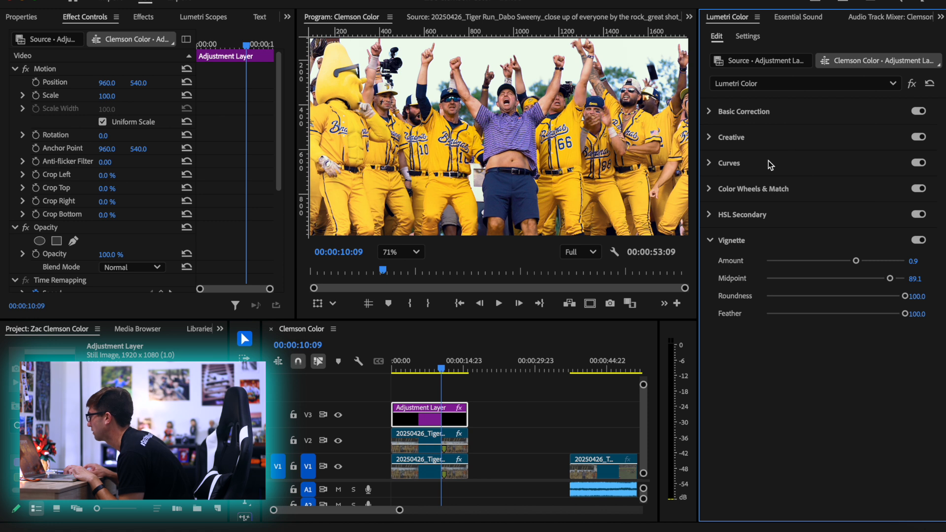
click(776, 162)
scroll(820, 383, down, 5)
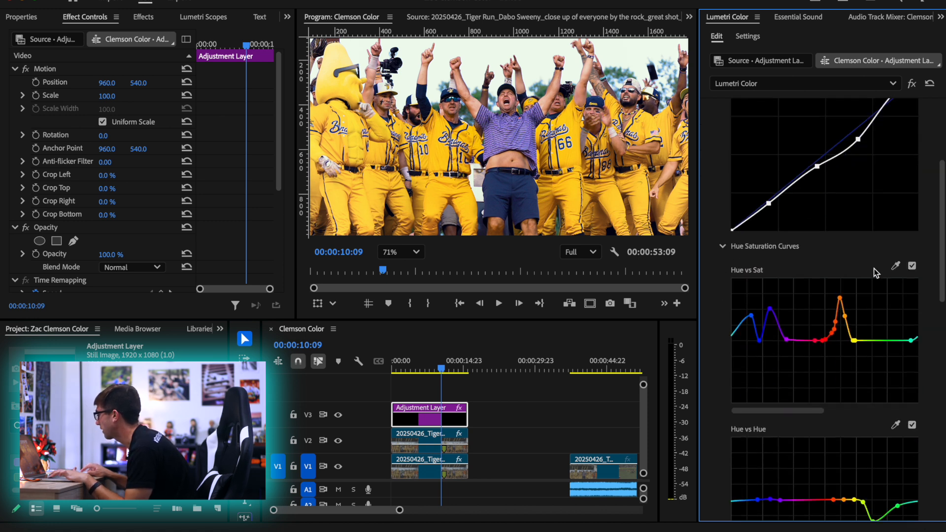
click(896, 265)
click(503, 186)
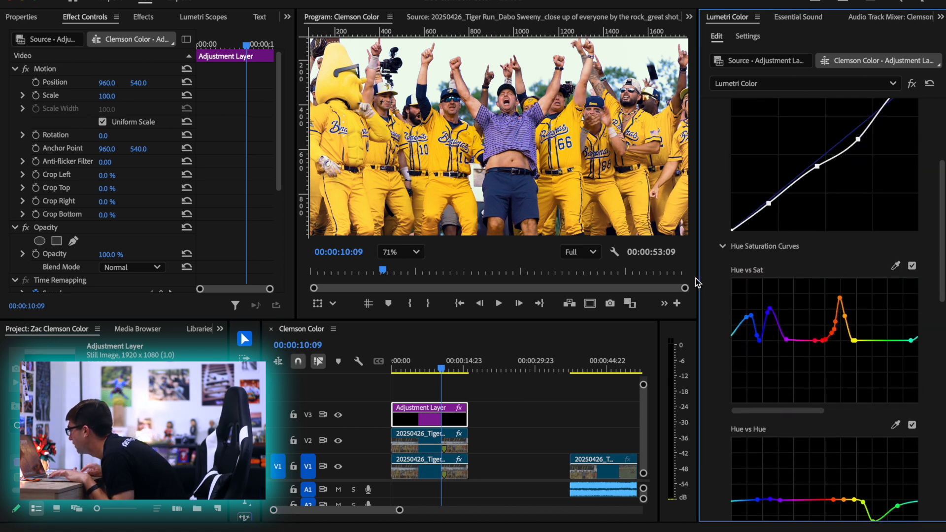
Raise the blue and purple points of the Hue vs Sat curve into one smooth peak to boost their saturation
drag(760, 343, 757, 298)
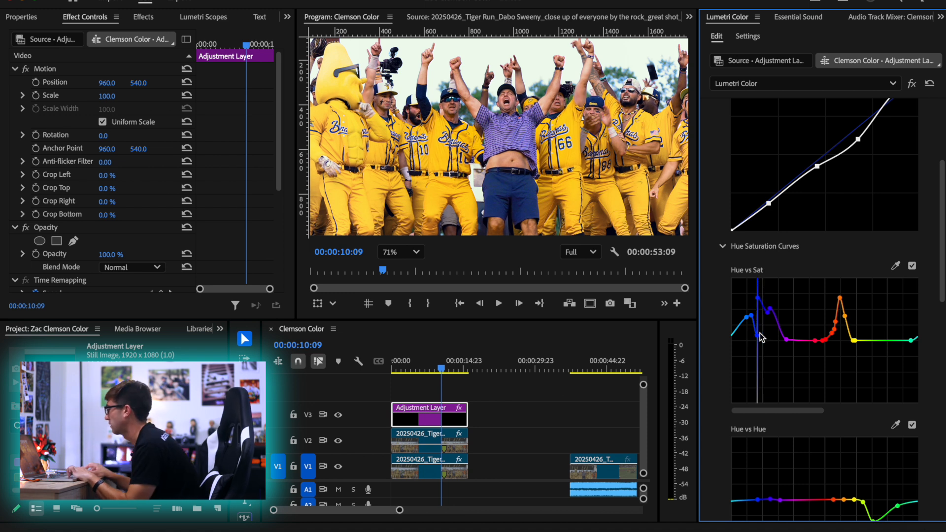
key(super+z)
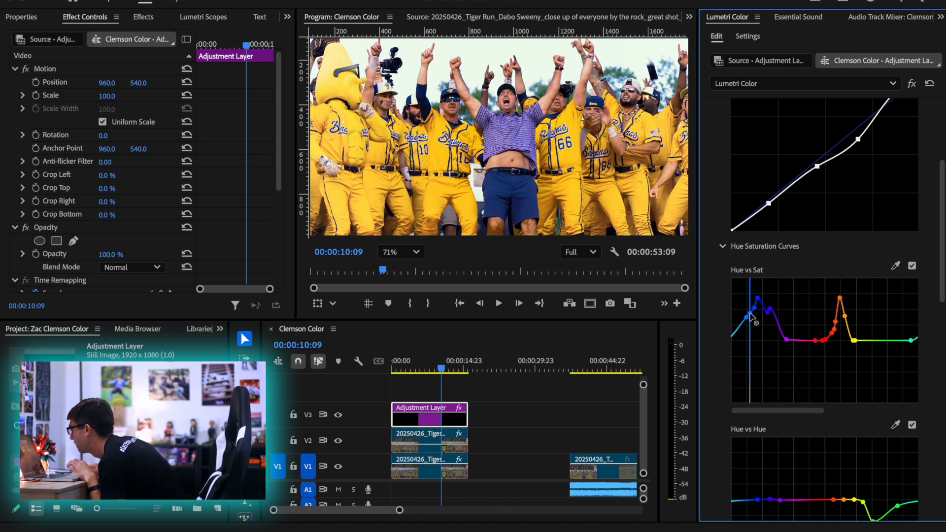
drag(770, 316, 762, 296)
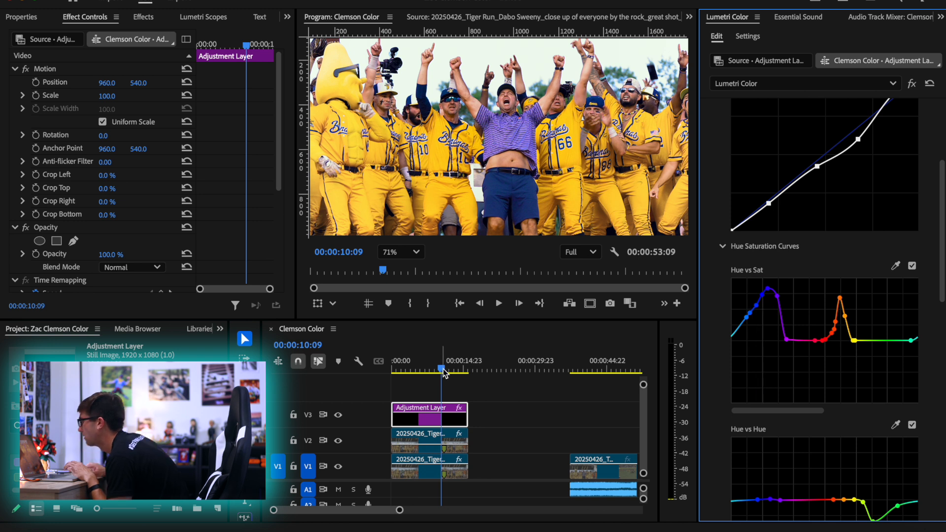
Fit the whole frame in the preview and play the shot from 00:00:09:17 to review the boosted blues in motion
drag(442, 368, 438, 371)
click(400, 251)
click(399, 274)
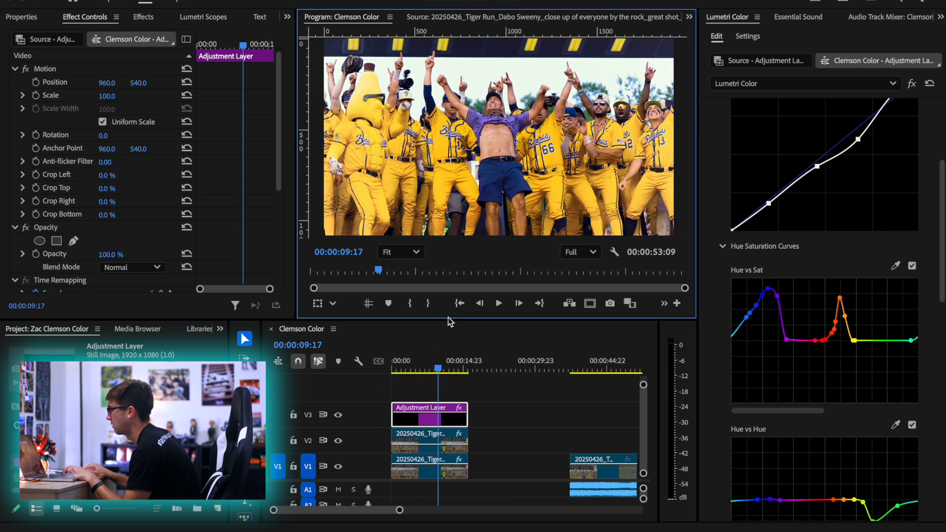
key(space)
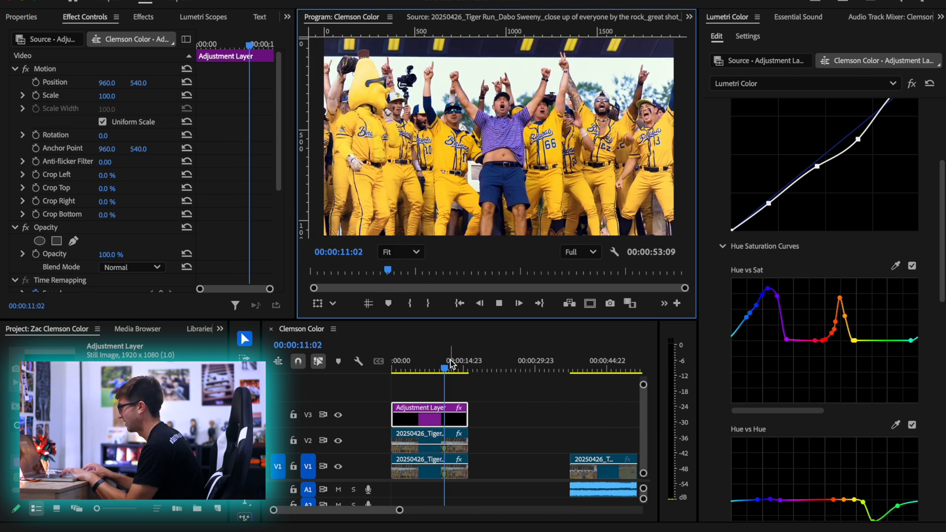
key(space)
click(449, 368)
drag(449, 369, 445, 370)
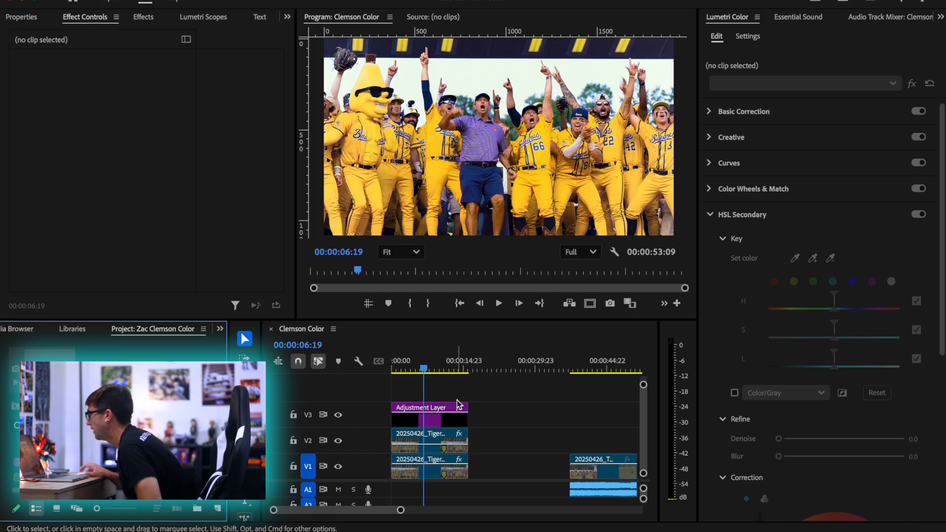
Key the purple shirt on the Adjustment Layer with HSL Secondary and preview the mask as White/Black
click(456, 408)
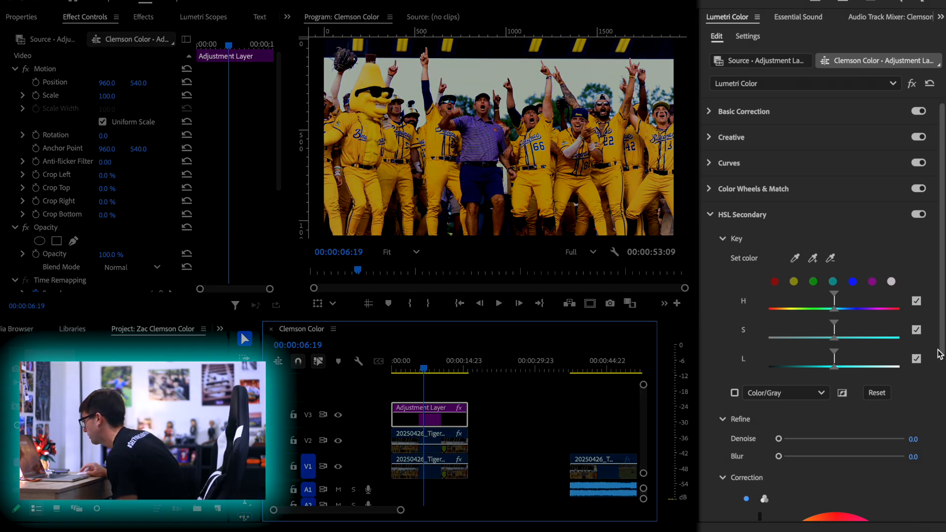
scroll(733, 259, down, 3)
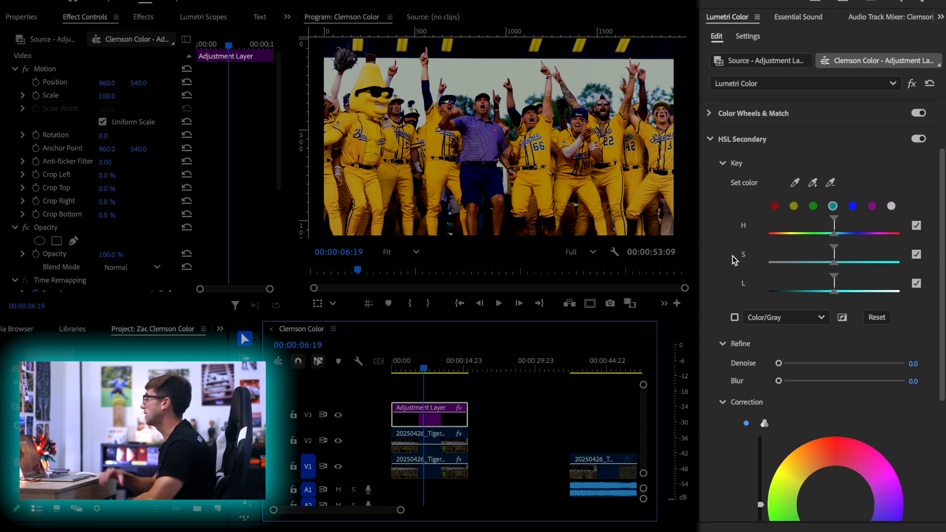
click(811, 184)
click(482, 140)
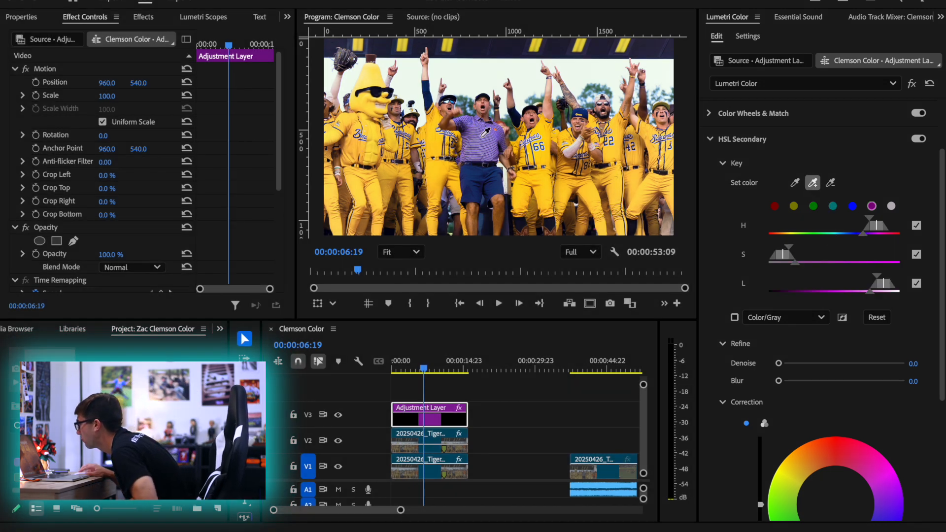
click(734, 319)
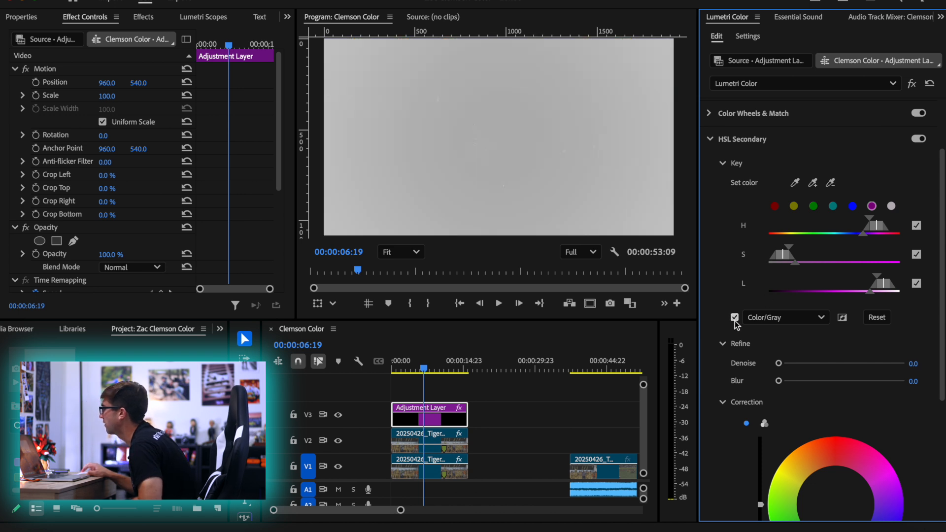
click(750, 320)
click(770, 369)
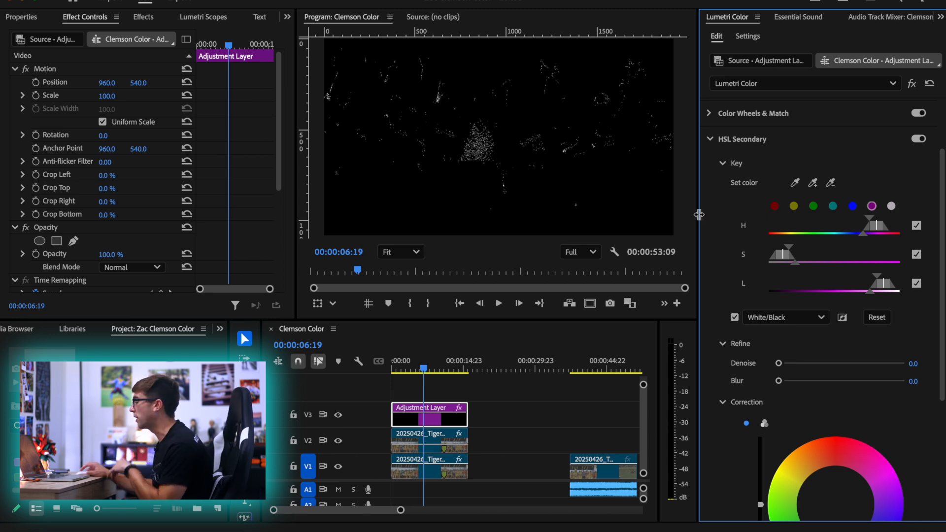
Widen the key's hue, saturation and luminance ranges and soften the saturation falloff so the shirt and shorts fill in
drag(797, 253, 844, 256)
drag(868, 222, 814, 221)
drag(789, 220, 825, 225)
drag(879, 281, 795, 289)
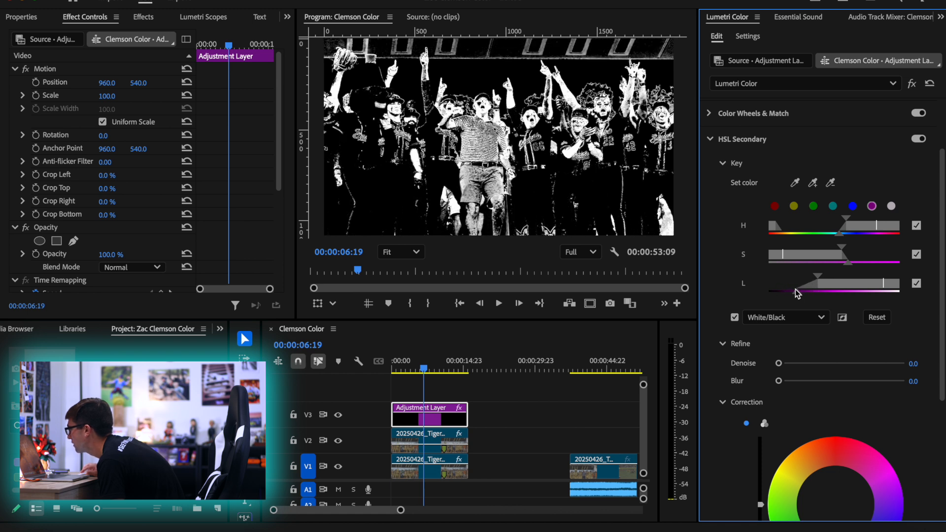
mouse_move(844, 221)
mouse_down()
mouse_move(832, 219)
mouse_move(843, 221)
mouse_up()
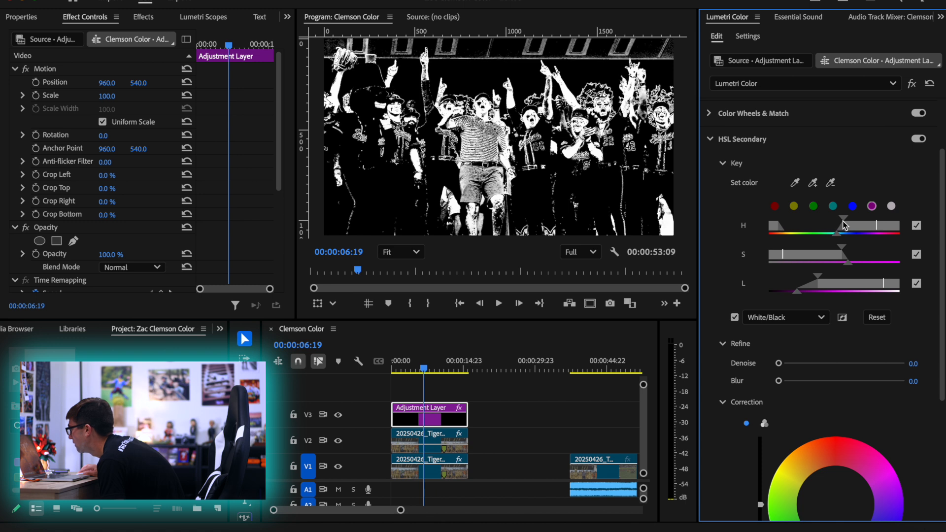
mouse_move(847, 262)
mouse_down()
mouse_move(876, 264)
mouse_move(844, 246)
mouse_up()
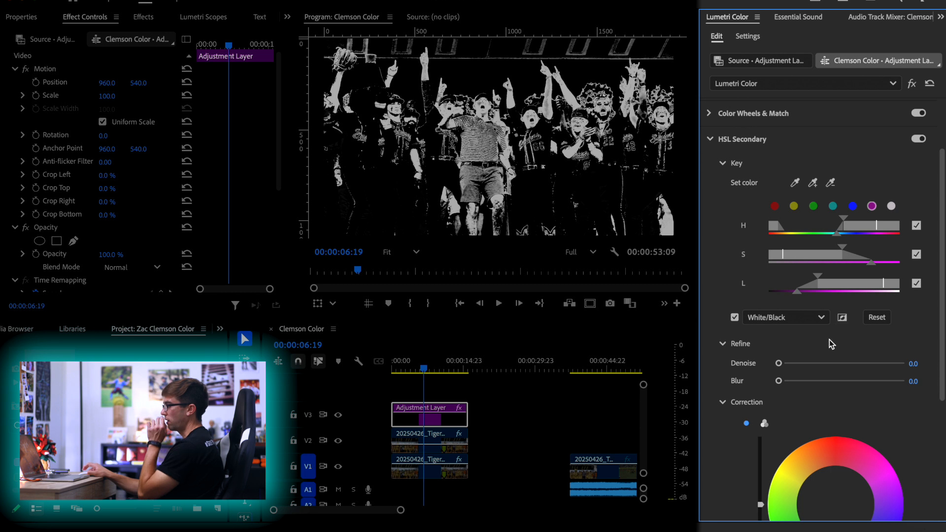
Invert the HSL Secondary mask and turn off the mask preview
scroll(836, 471, down, 5)
scroll(840, 443, up, 4)
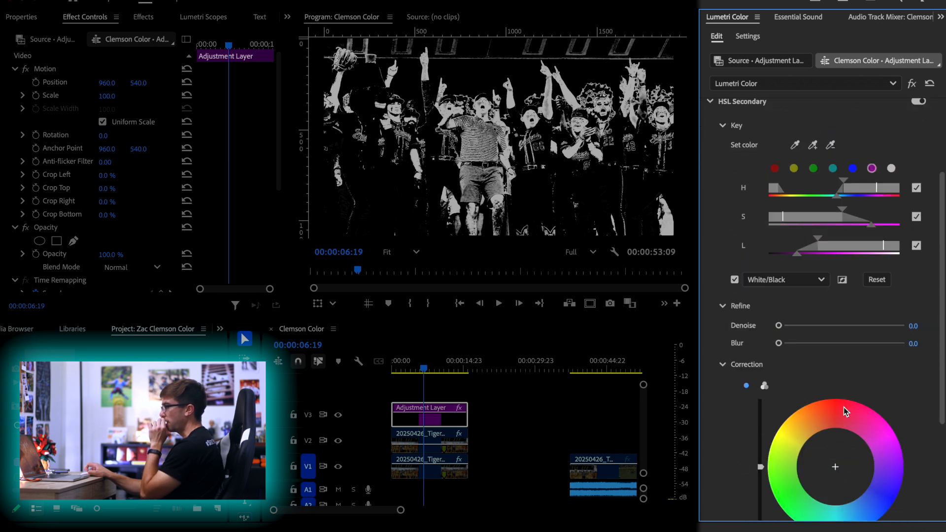
click(842, 281)
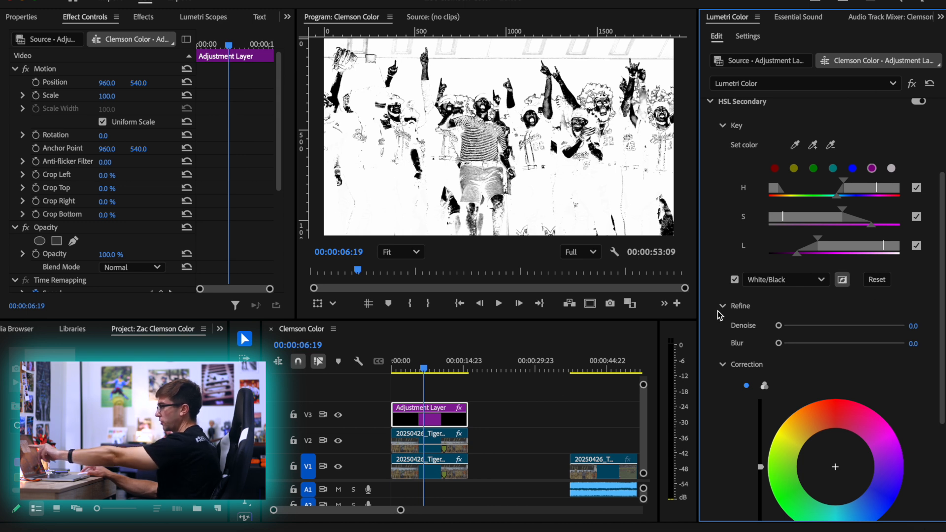
click(736, 281)
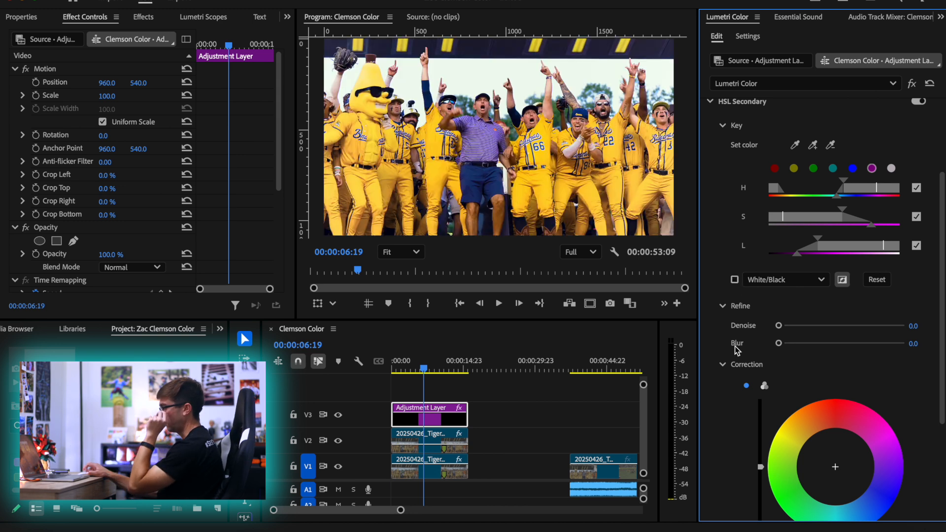
Try a temperature of -100 in the HSL Secondary correction, and reset the temperature to 0
scroll(734, 346, down, 3)
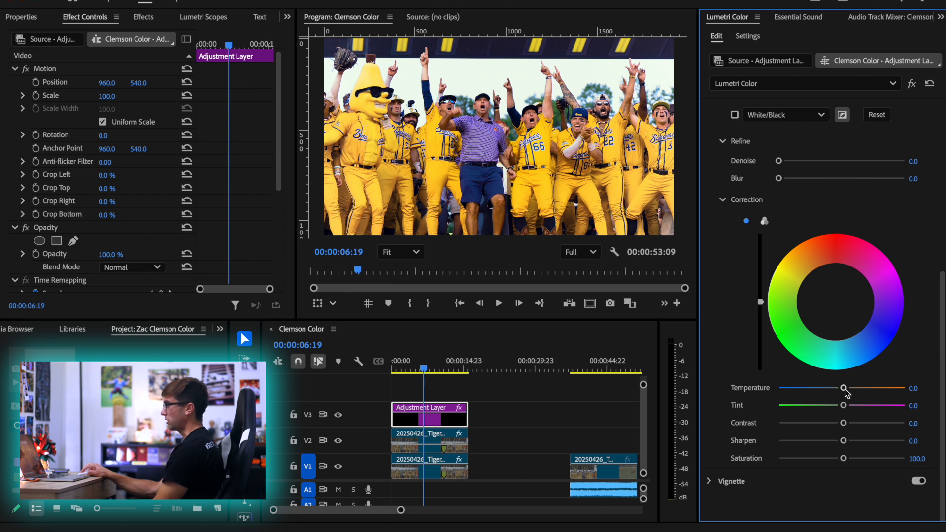
drag(846, 388, 646, 374)
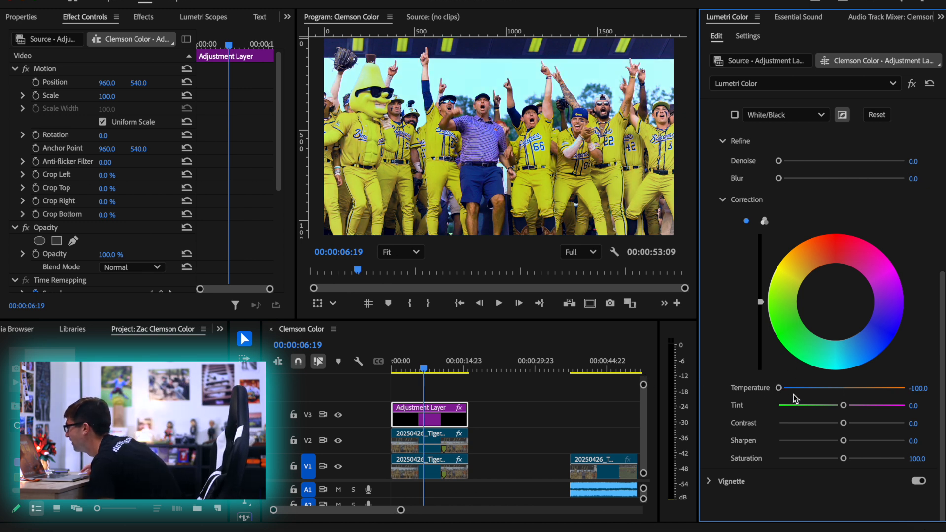
drag(815, 391, 922, 399)
key(super+z)
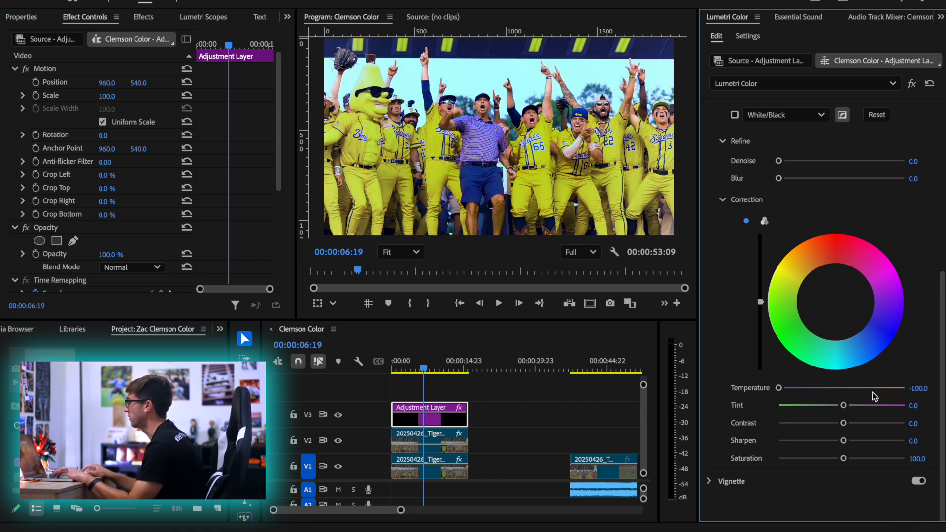
double_click(867, 397)
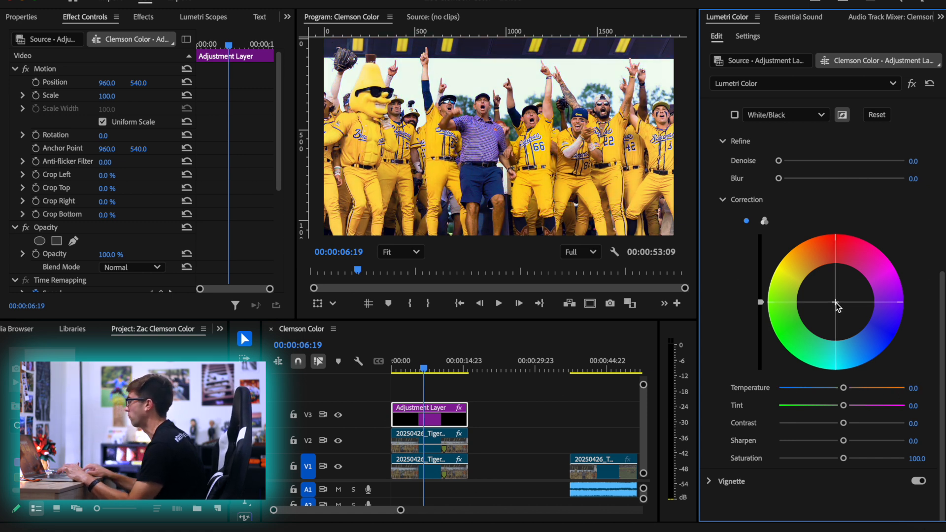
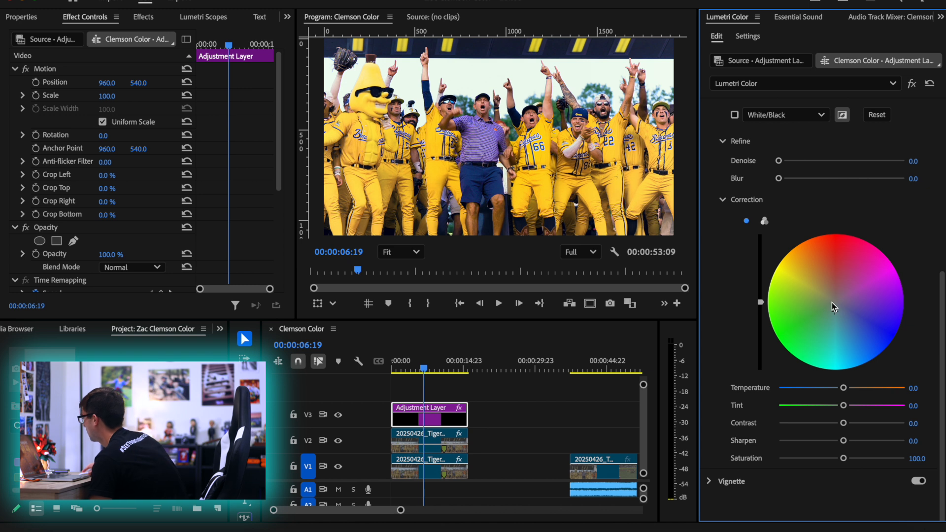
Try a darker luminance, a contrast of -100 and a sharpen of -100 in the HSL Secondary correction, resetting each
mouse_move(762, 304)
mouse_down()
mouse_move(761, 313)
mouse_move(761, 259)
mouse_move(761, 316)
mouse_up()
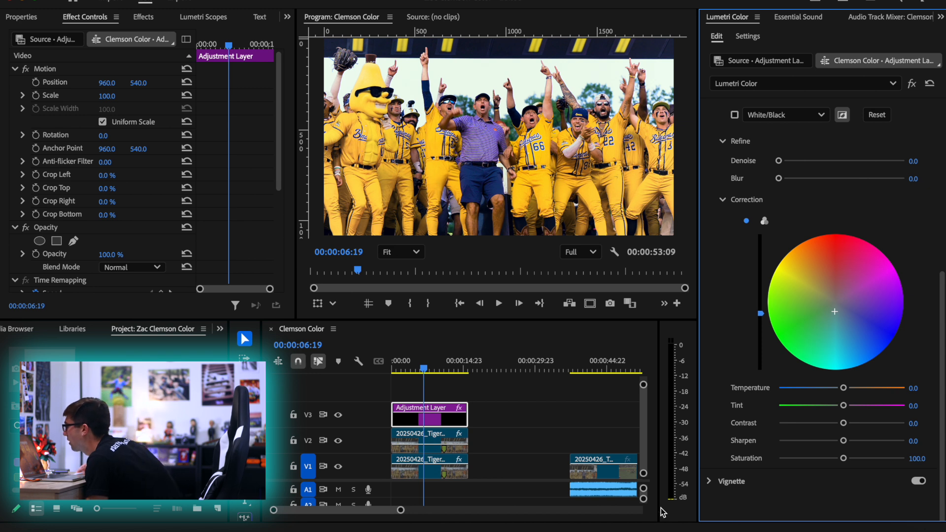
double_click(761, 301)
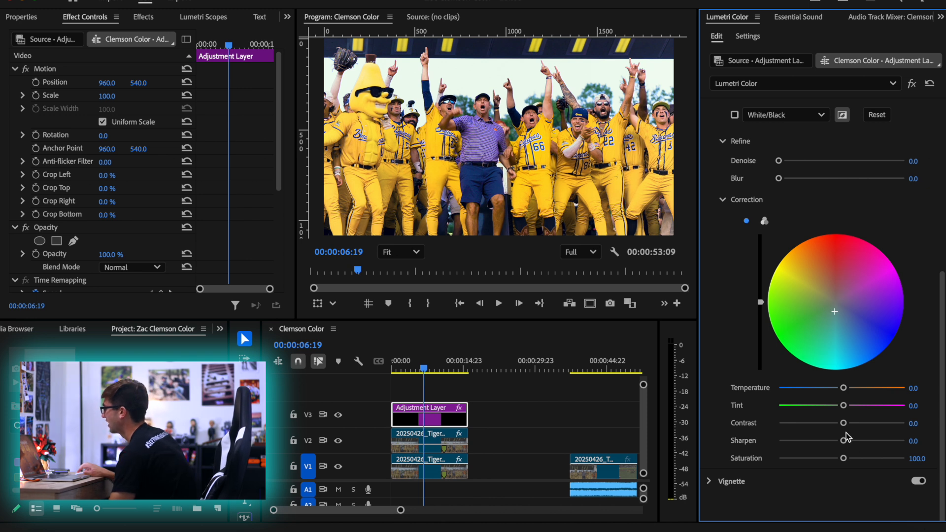
drag(842, 424, 789, 422)
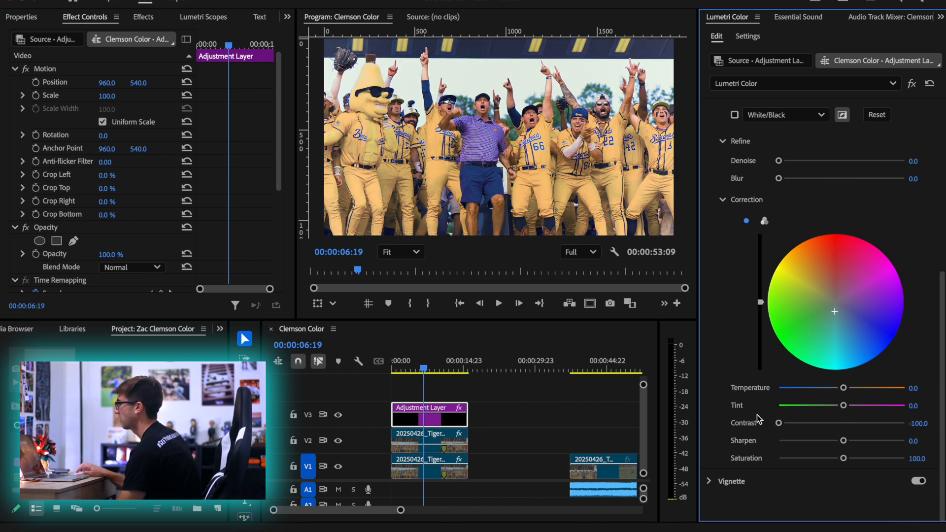
double_click(811, 423)
drag(843, 441, 697, 441)
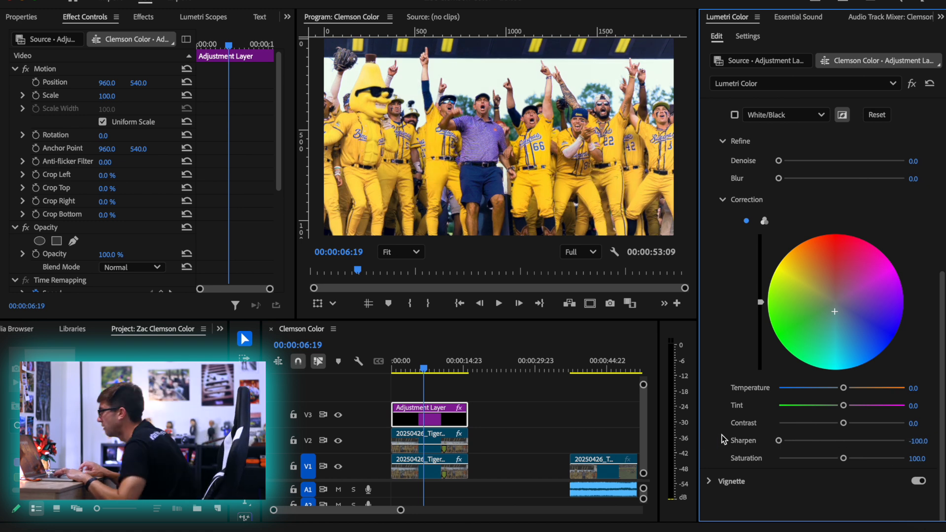
double_click(745, 441)
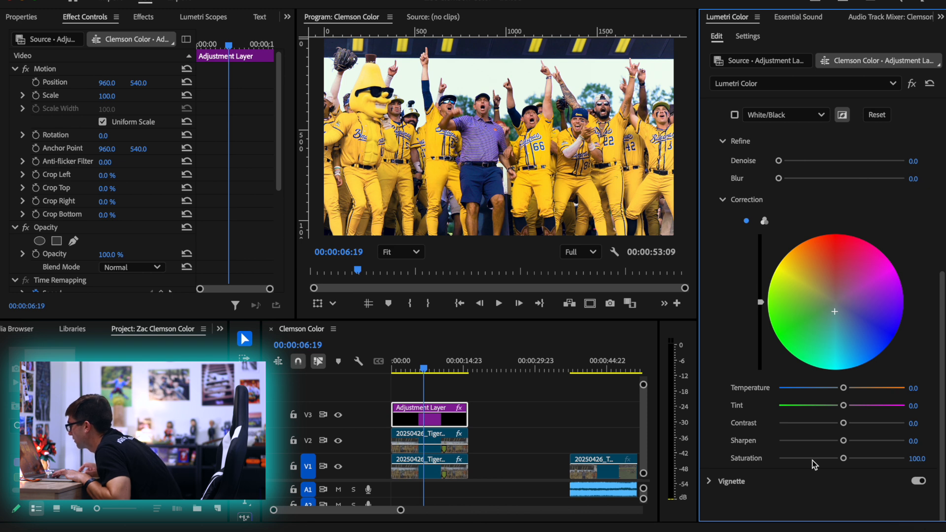
Shift the HSL Secondary correction color wheel slightly toward cyan
scroll(748, 392, up, 1)
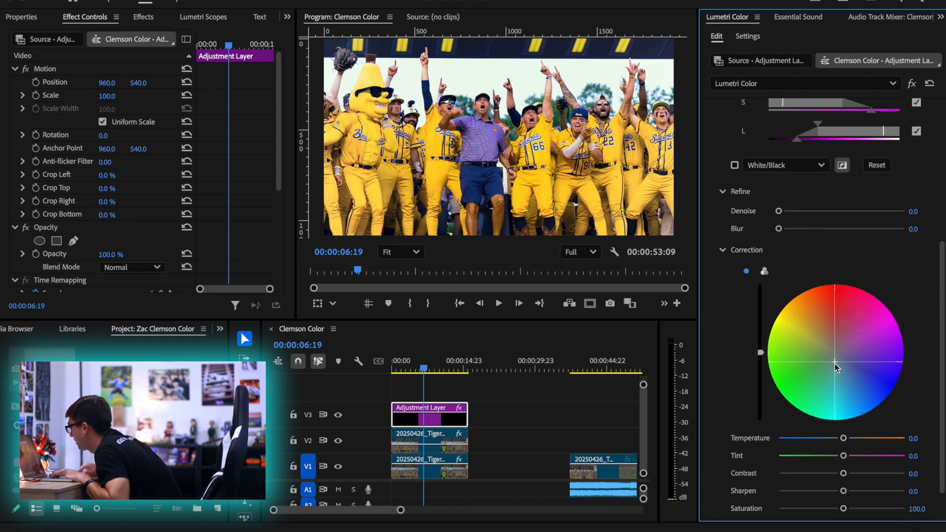
drag(836, 367, 836, 369)
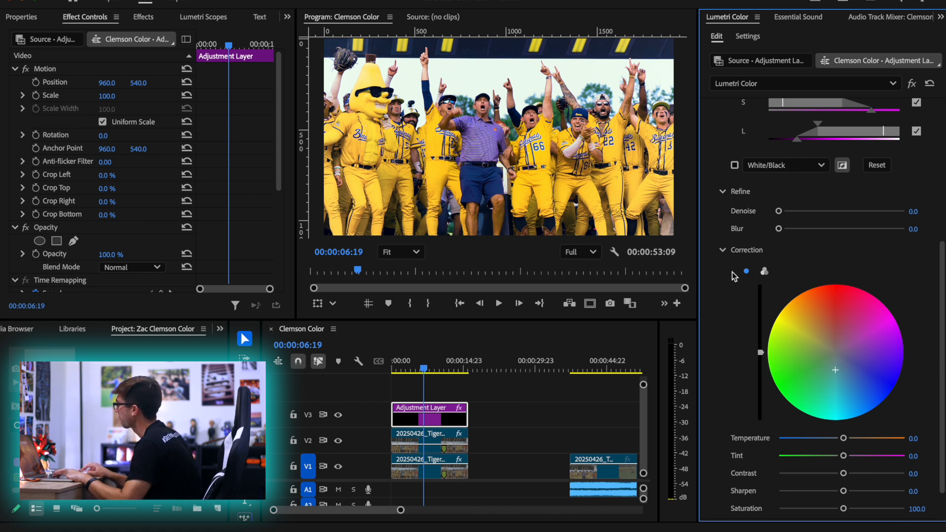
Try lowering the midtones of the green and blue RGB curves, and reset each curve
scroll(768, 345, up, 5)
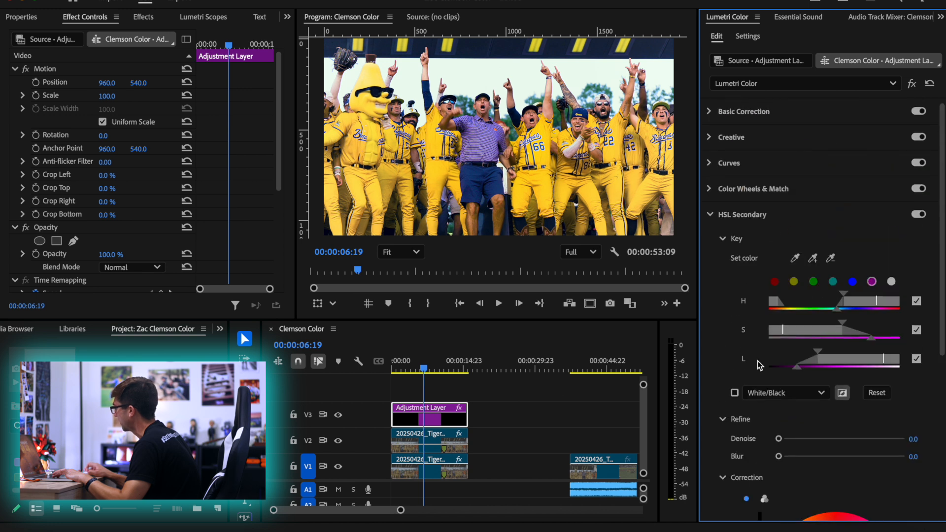
click(737, 167)
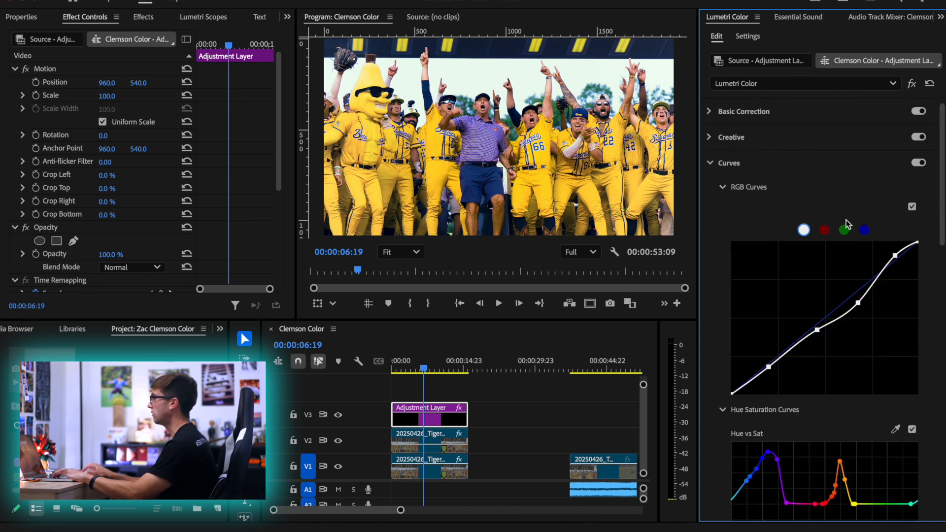
click(822, 229)
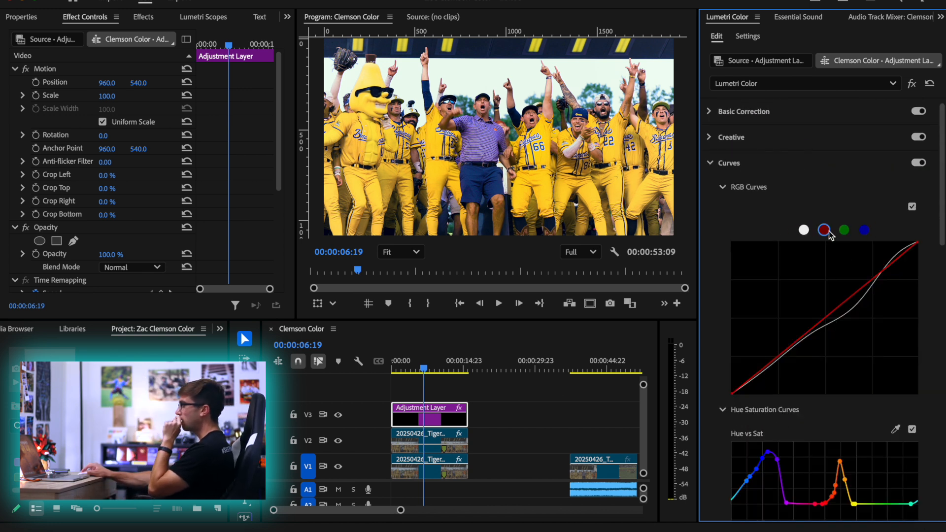
click(840, 232)
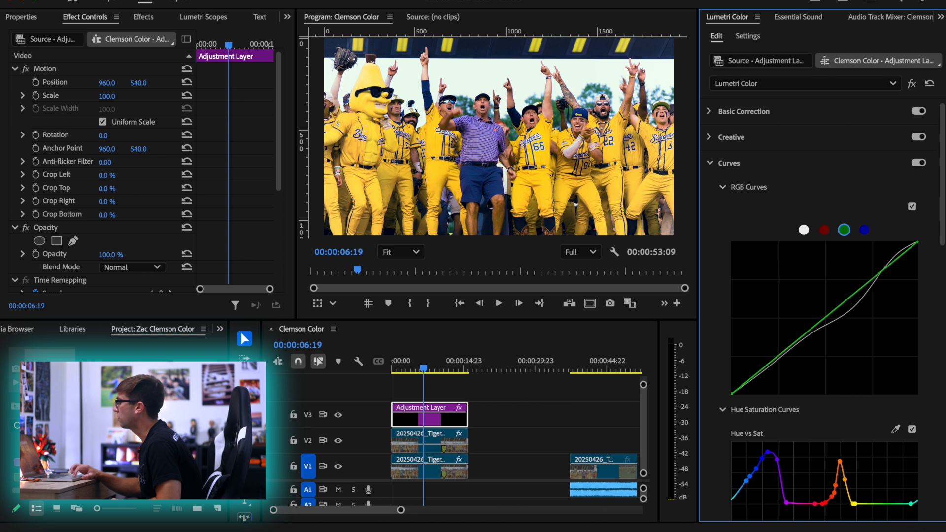
drag(821, 324, 838, 332)
double_click(820, 313)
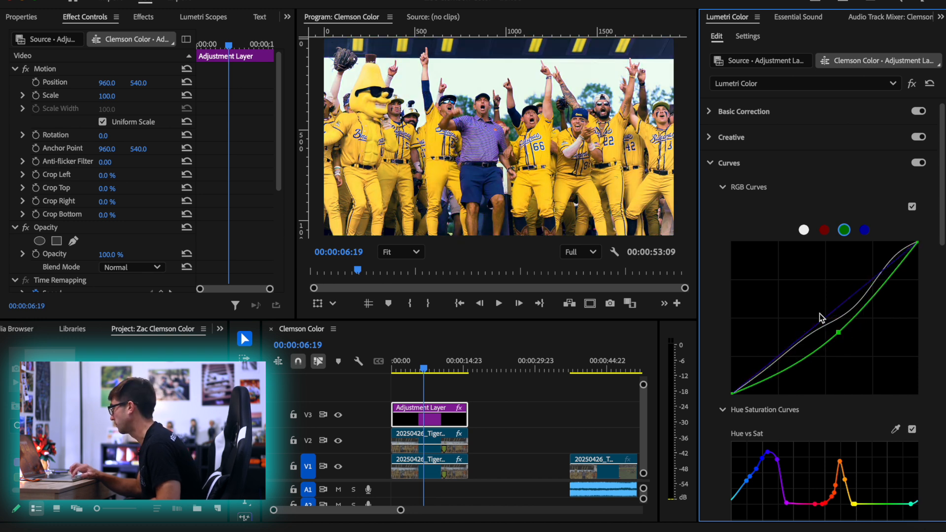
click(863, 230)
drag(835, 310, 854, 339)
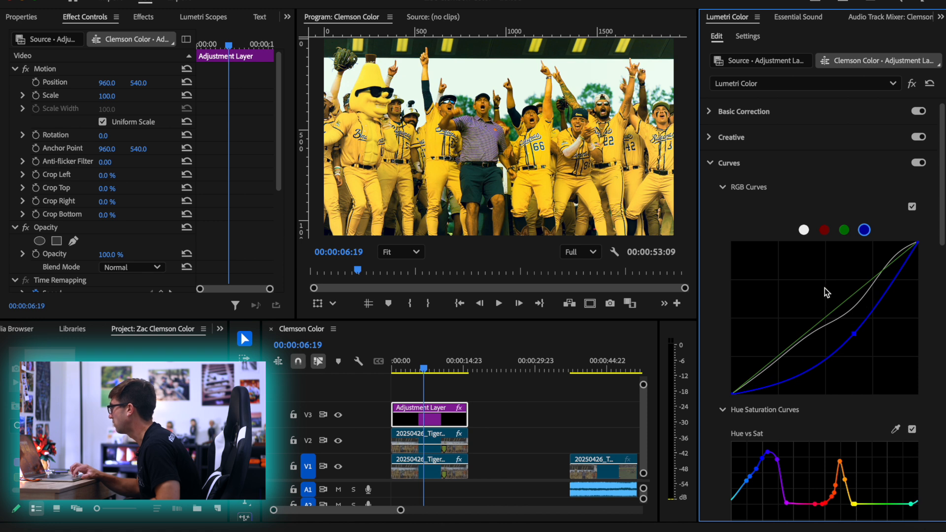
Shape the red RGB curve with raised midtones, slightly lowered shadows and a point near the diagonal in the highlights
click(823, 230)
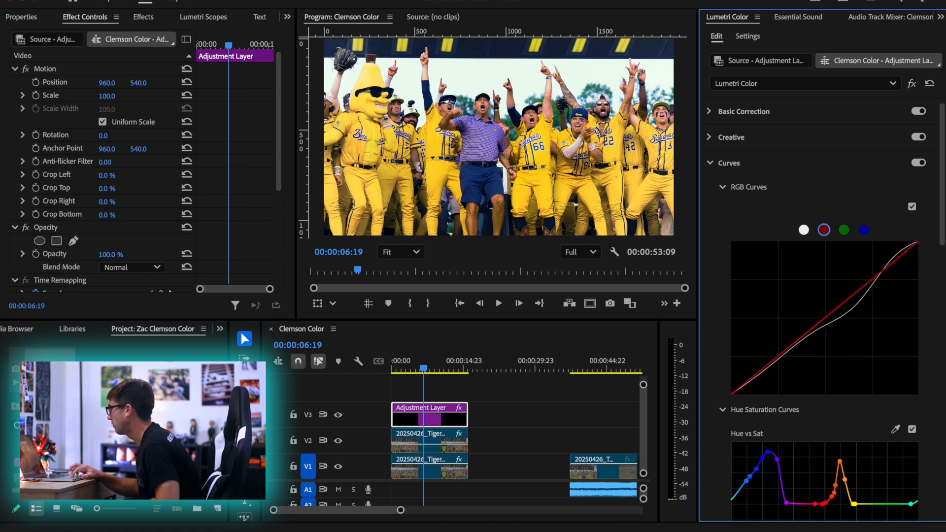
drag(813, 319, 832, 341)
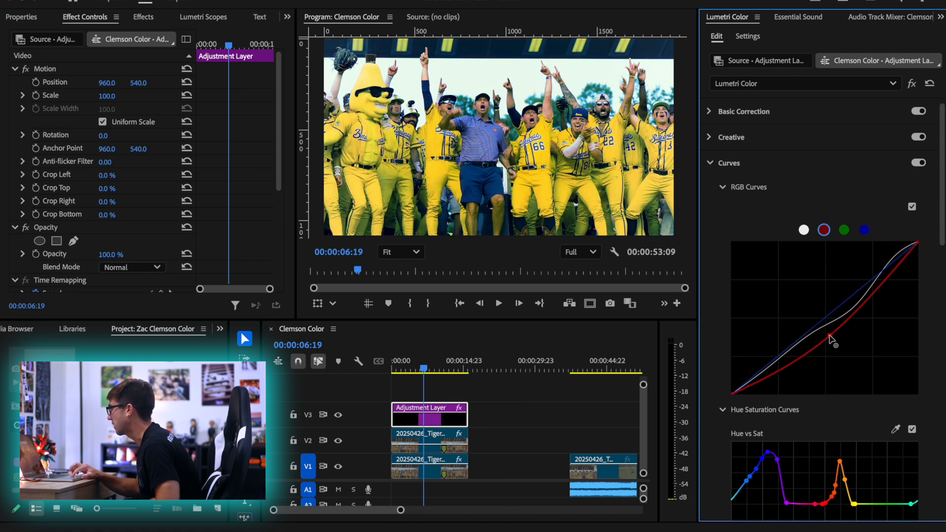
double_click(804, 288)
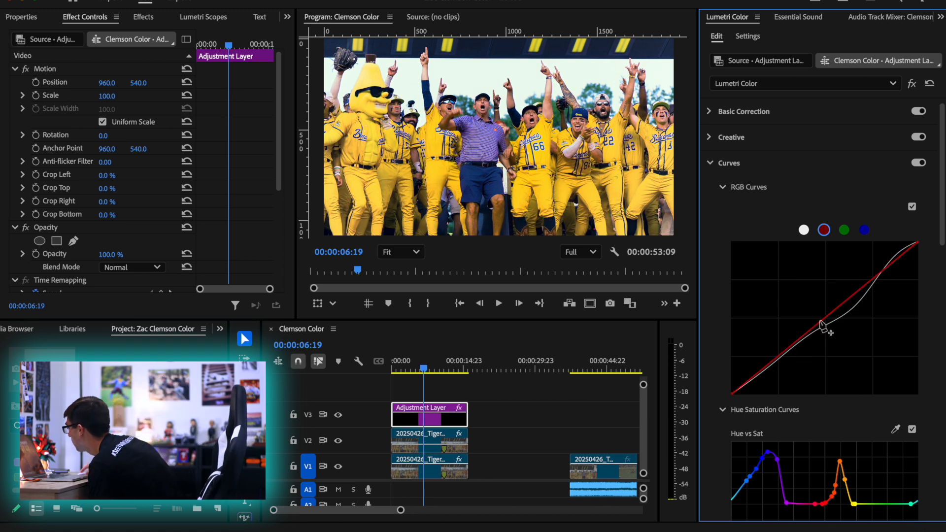
drag(820, 325, 816, 316)
drag(752, 375, 759, 382)
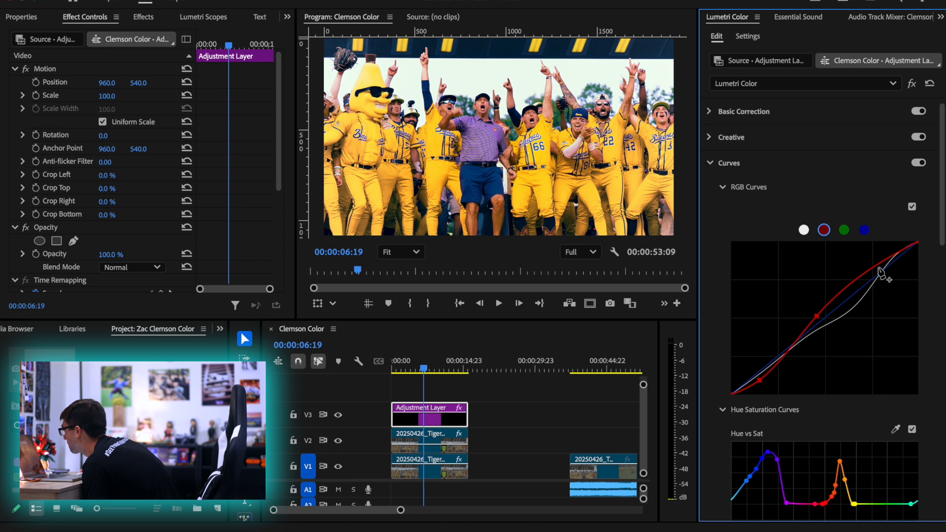
drag(885, 263, 888, 266)
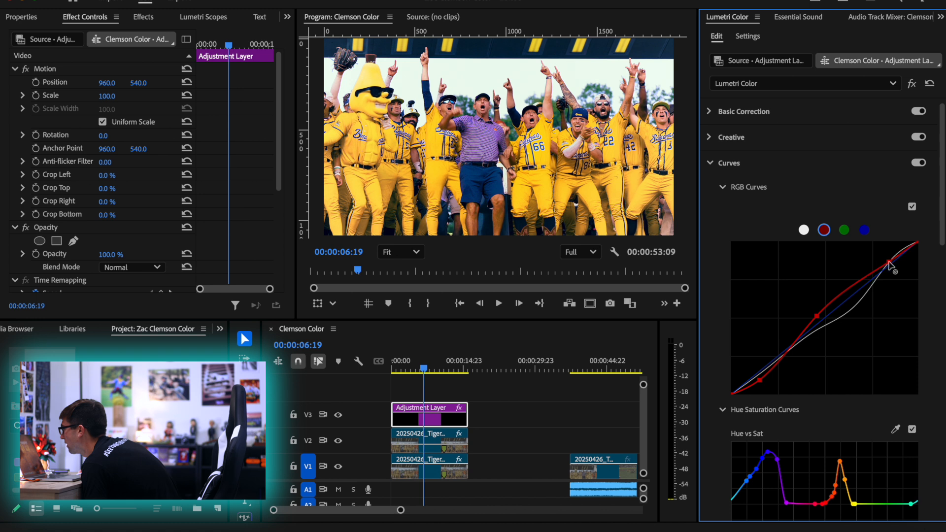
Reduce the program preview to 41% and play the sequence from the start to review the grade
click(400, 251)
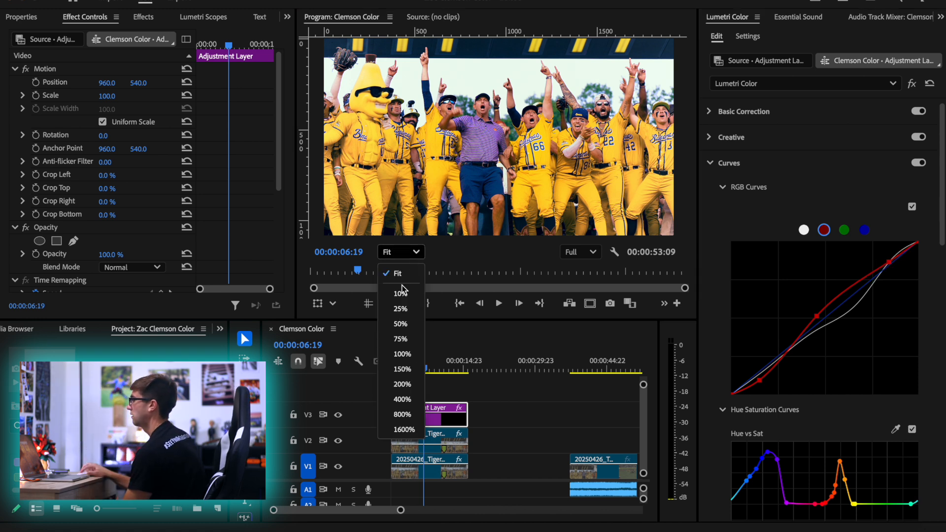
click(409, 277)
scroll(482, 157, up, 5)
scroll(483, 157, down, 10)
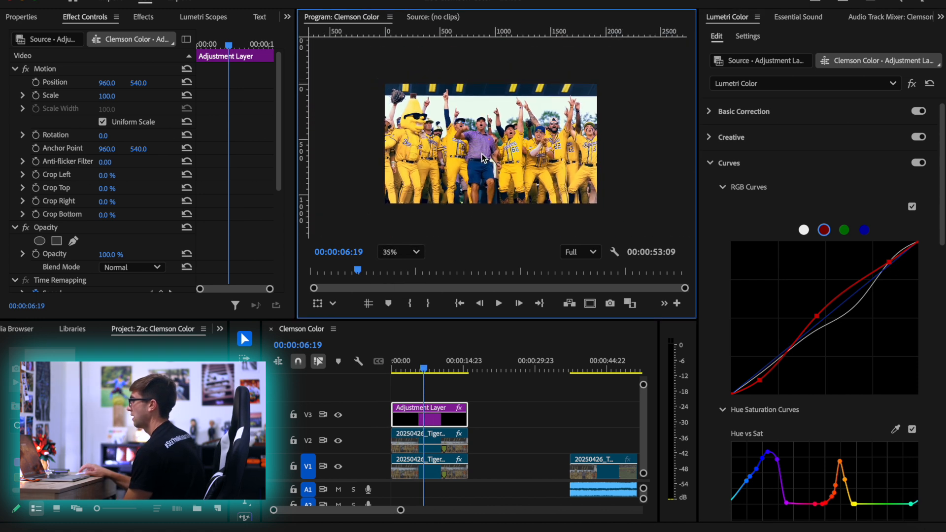
scroll(483, 158, up, 1)
drag(449, 370, 389, 373)
key(space)
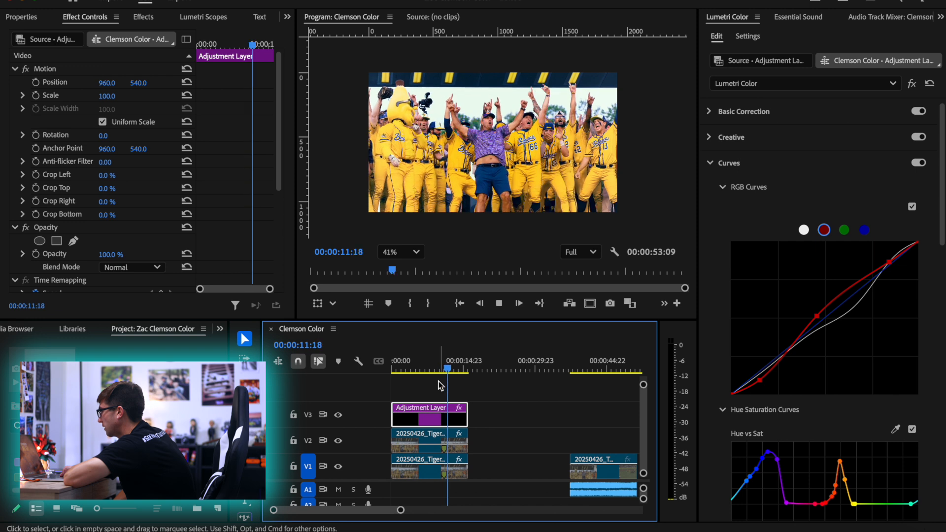
Stop playback and step through the frames to 00:00:11:13 to inspect the shirt and jerseys
key(space)
key(Left)
key(Left)
key(Left)
key(shift+Left)
key(shift+Left)
key(shift+Left)
key(shift+Right)
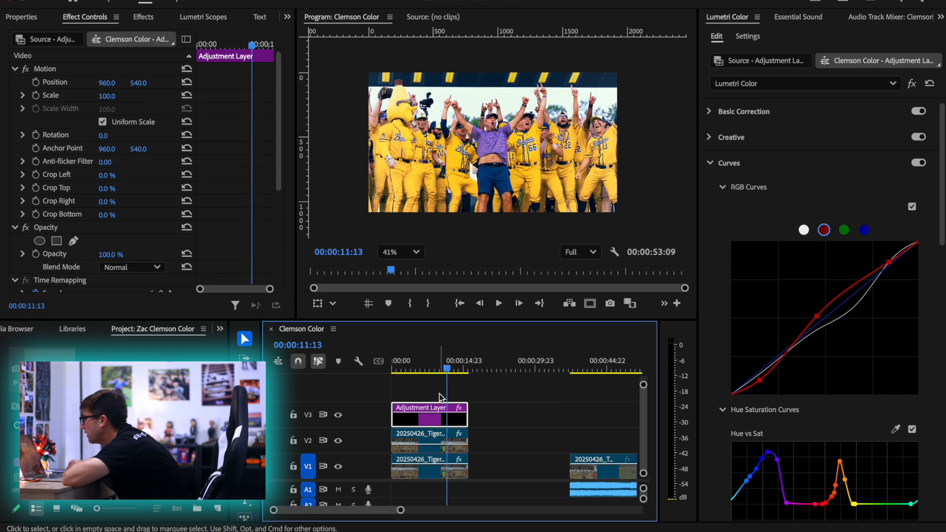
Set the vignette amount to -0.5 and midpoint to 76.5, using zero feather while judging its edge and restoring feather to 100
scroll(713, 440, down, 10)
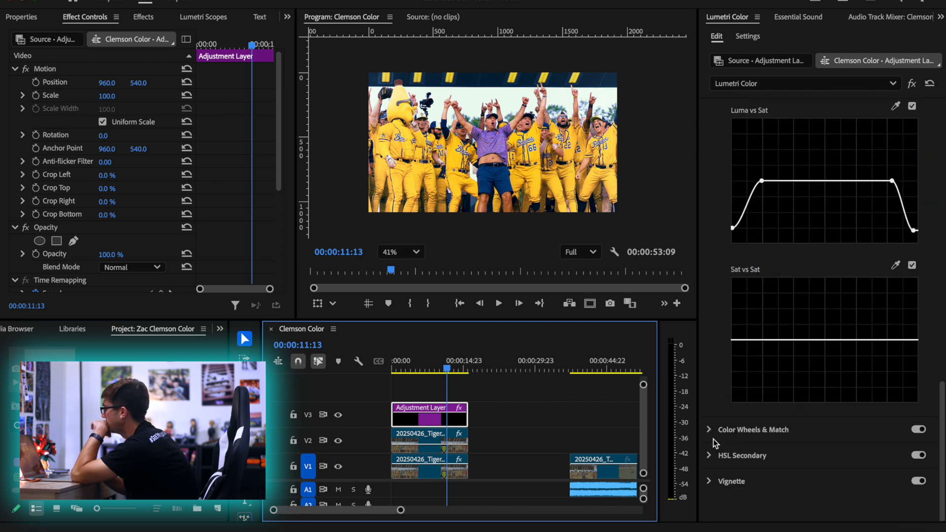
click(710, 481)
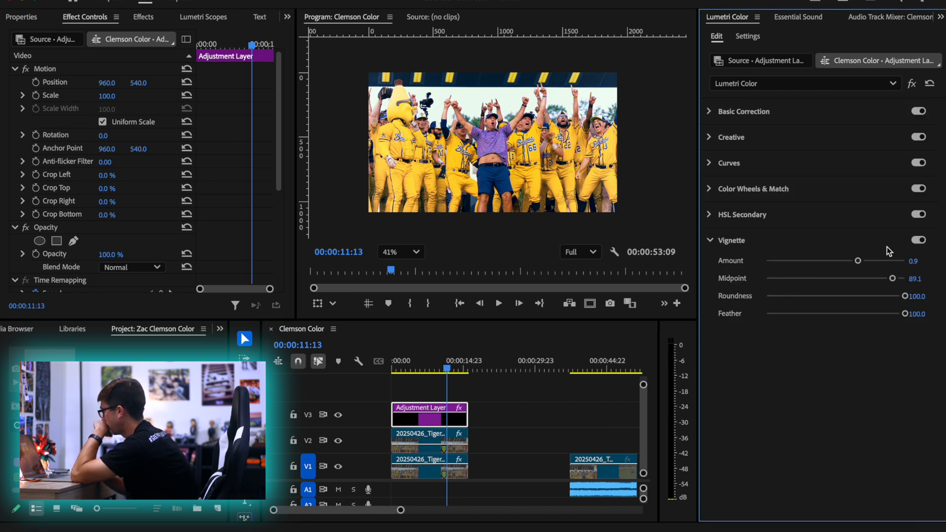
click(857, 261)
drag(857, 261, 794, 260)
drag(900, 317, 740, 316)
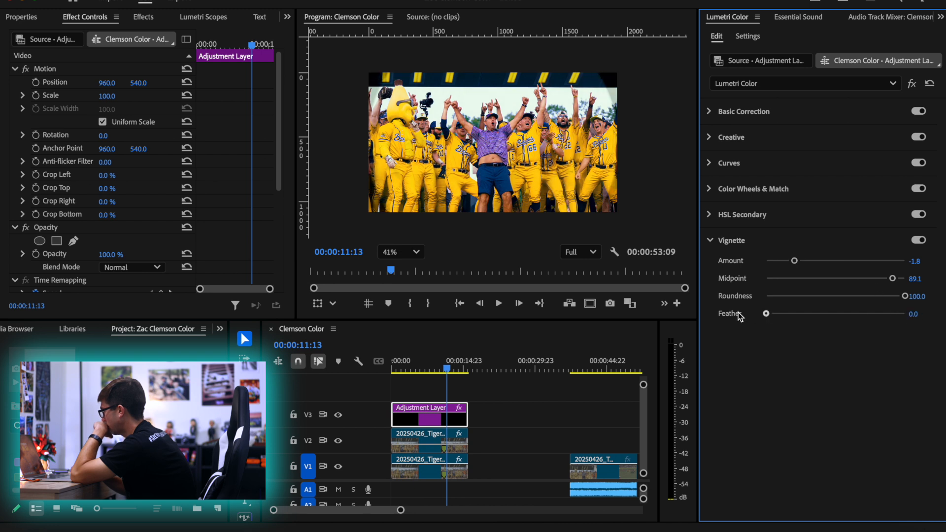
drag(908, 296, 872, 279)
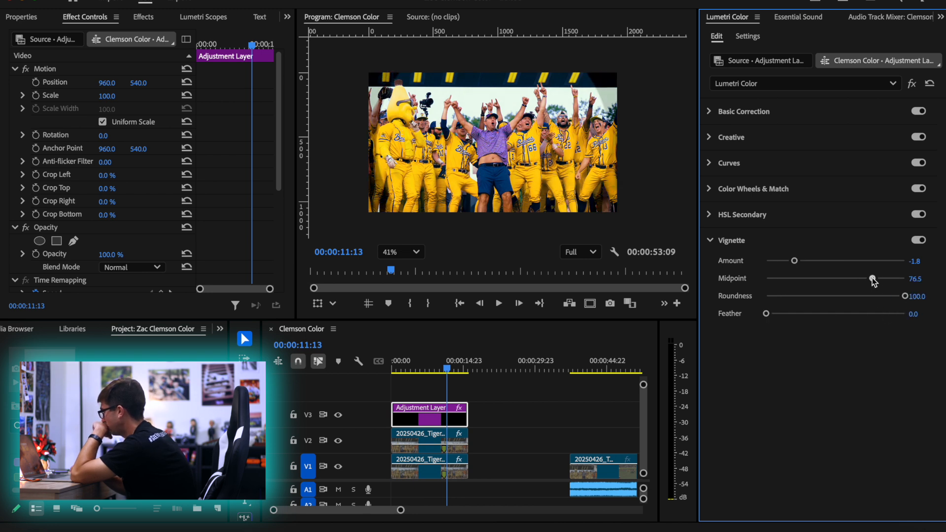
drag(797, 263, 825, 263)
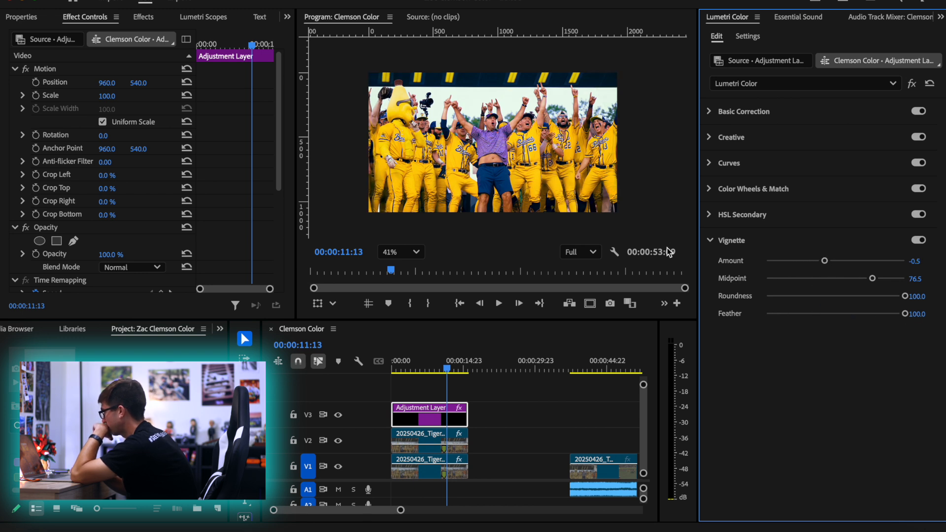
Play the sequence from the start to review the adjusted vignette
drag(447, 368, 392, 364)
key(space)
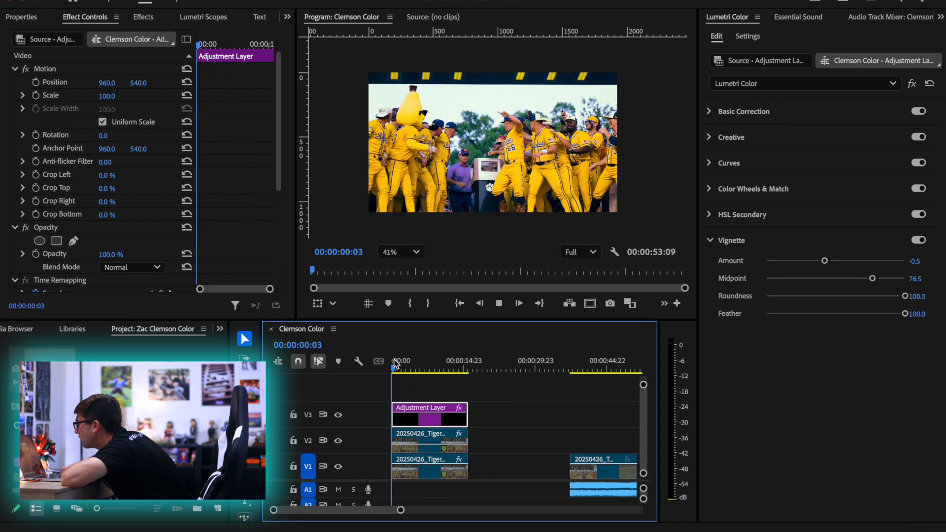
scroll(432, 387, up, 3)
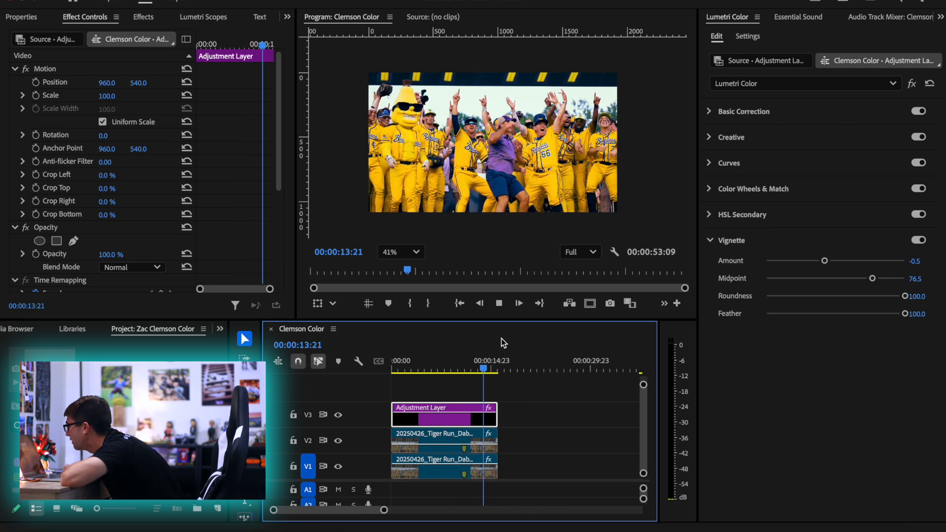
Select the Adjustment Layer with the V2 clip, and fit the program preview at 00:00:10:19
drag(479, 373, 466, 439)
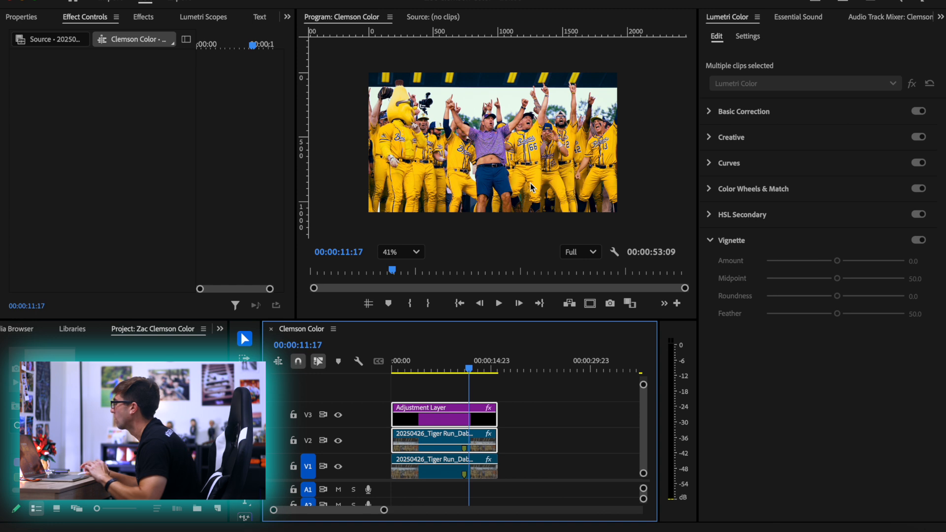
mouse_move(468, 369)
mouse_down()
mouse_move(403, 372)
mouse_move(465, 376)
mouse_up()
click(400, 252)
click(399, 272)
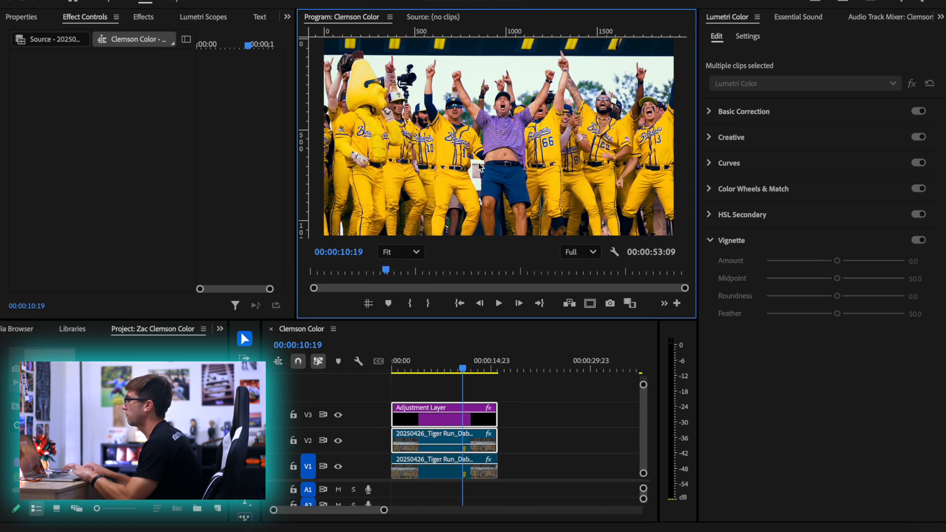
Enlarge the Program Monitor and play the finished grade from the start of the sequence
drag(430, 338, 436, 418)
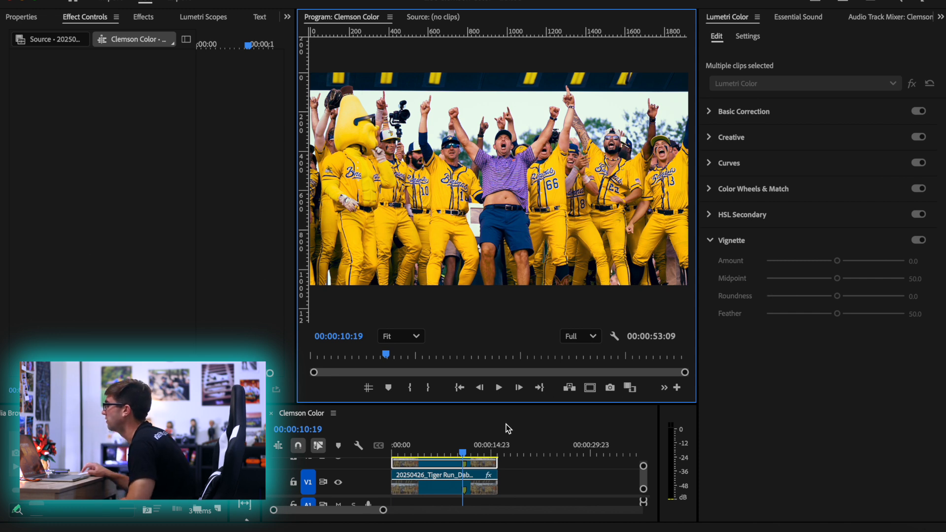
drag(455, 402, 456, 344)
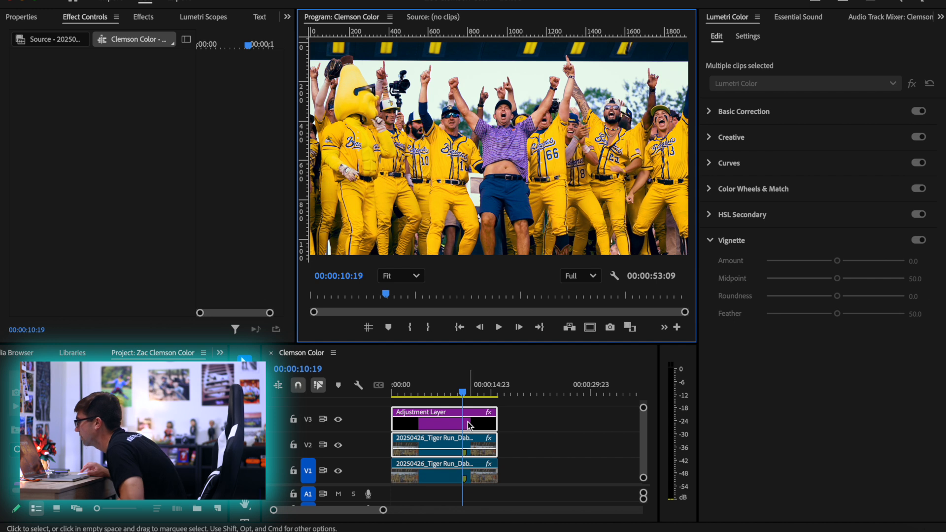
drag(409, 391, 383, 389)
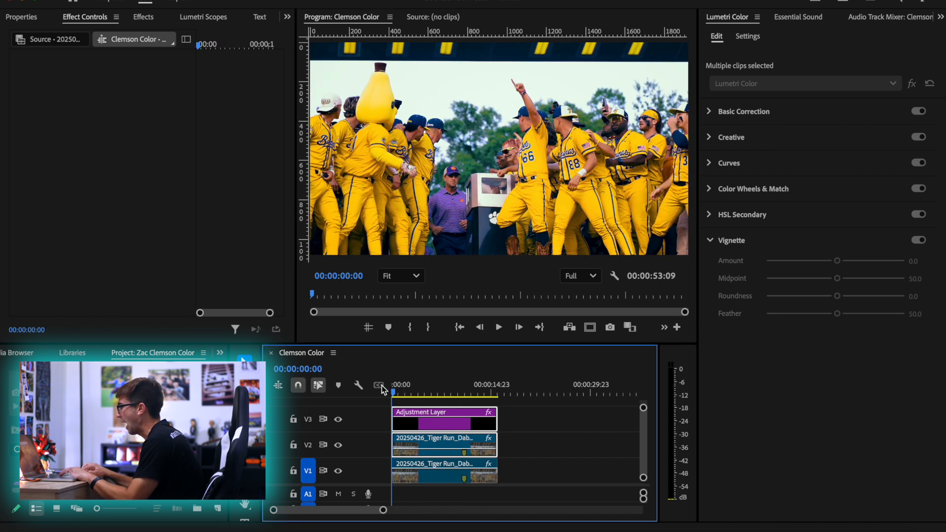
key(space)
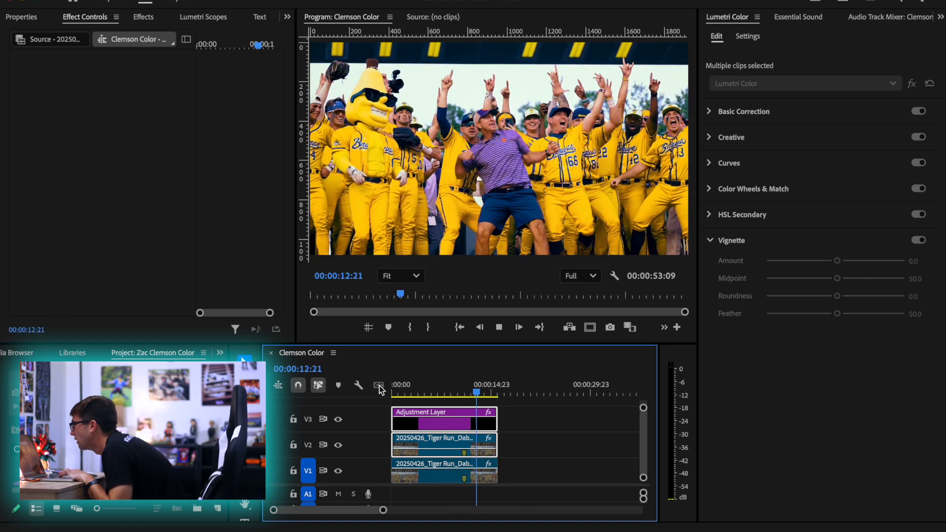
Stop playback, minimize all tracks in the Clemson Color timeline, and clear the clip selection
key(space)
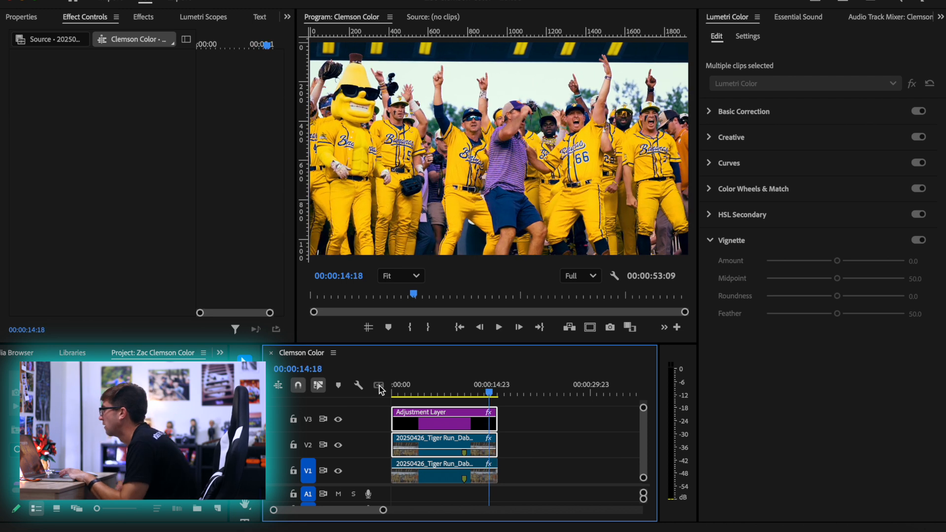
key(minus)
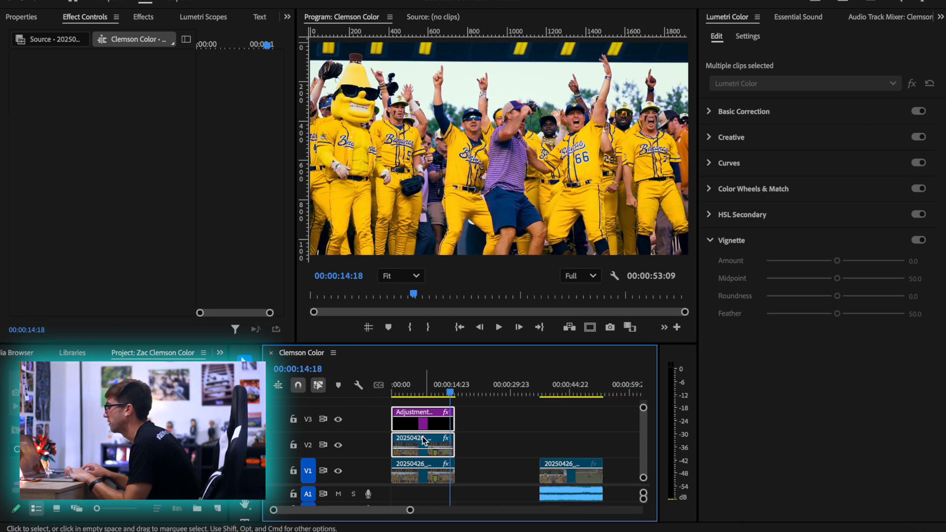
key(minus)
click(358, 386)
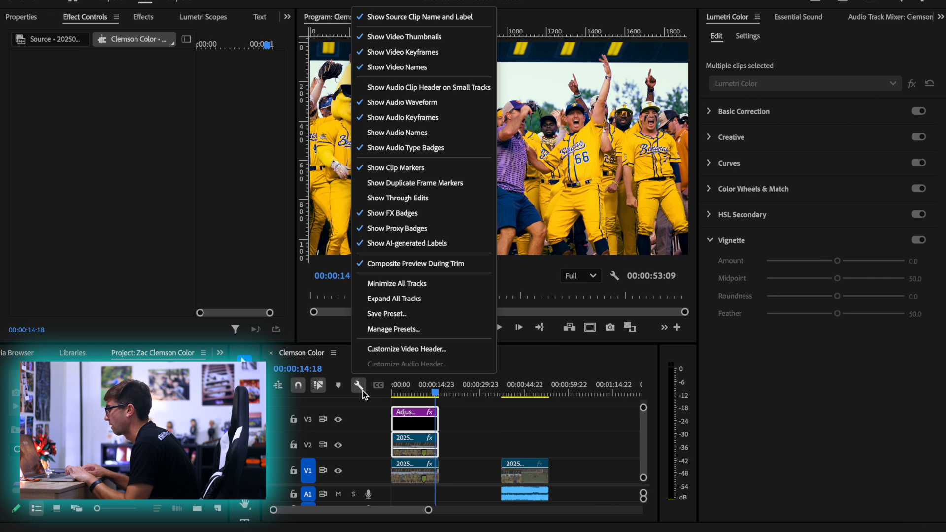
click(412, 284)
click(479, 439)
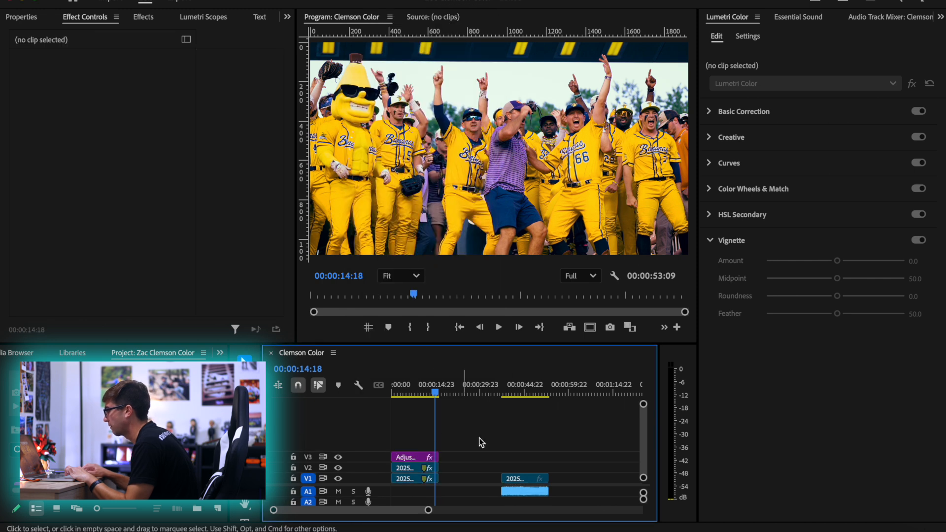
Place VisionColor 35mm Free Grain.mov from the Downloads folder onto track V4 at the start of the sequence
drag(421, 389, 393, 390)
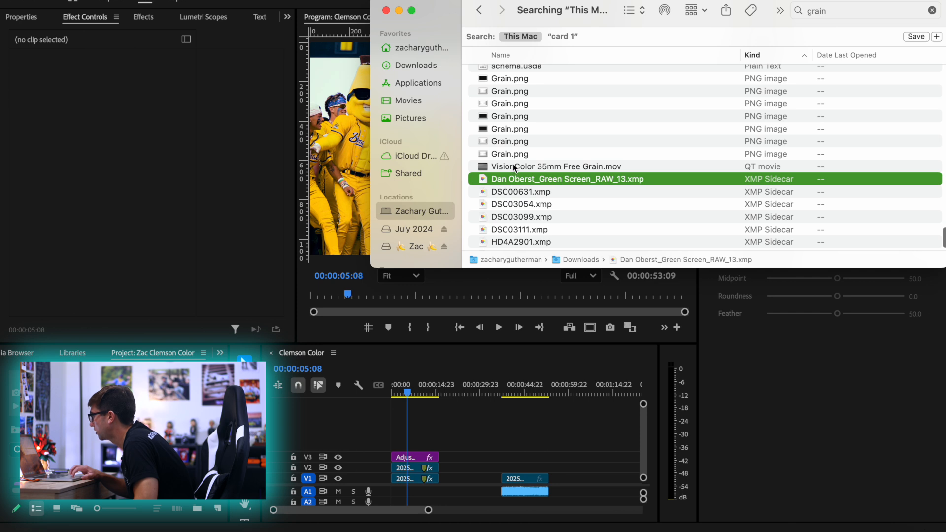
click(487, 167)
drag(488, 167, 394, 436)
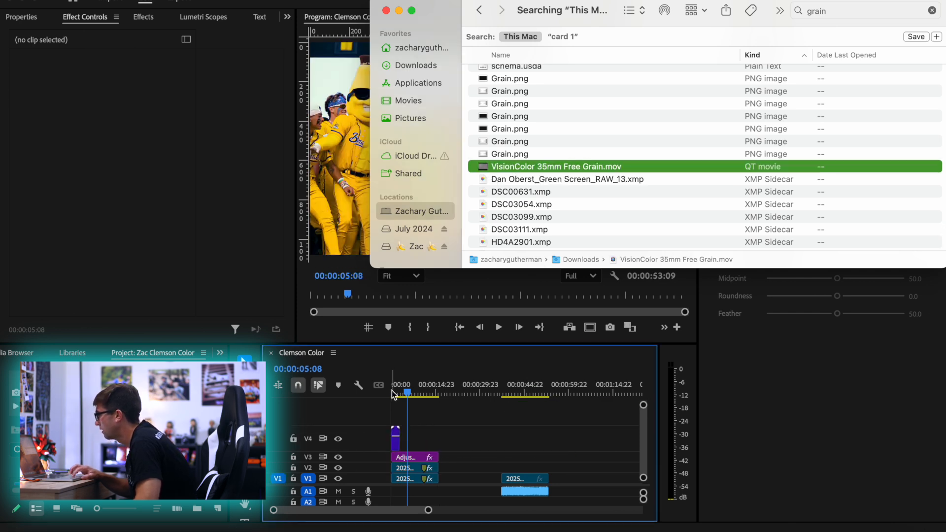
Set the V4 grain clip's blend mode to Overlay
click(394, 385)
key(equal)
key(equal)
key(equal)
key(equal)
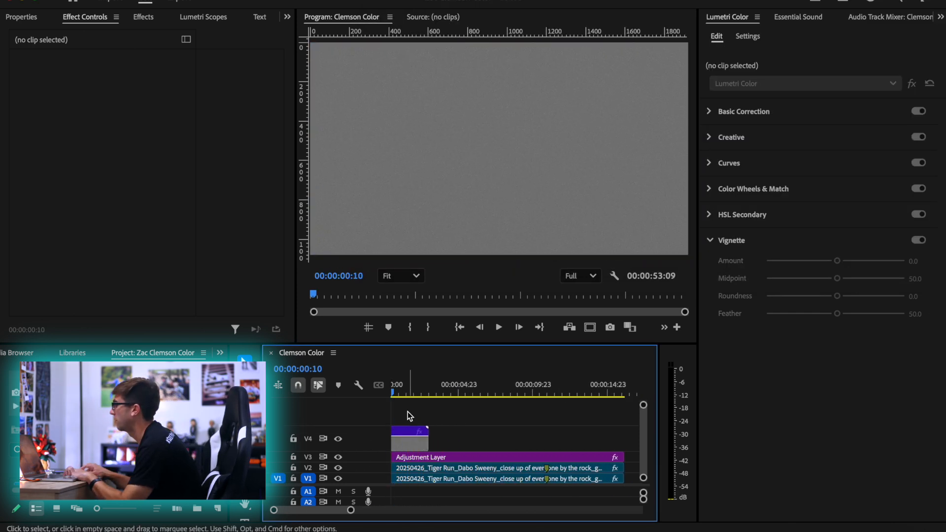
click(405, 385)
key(minus)
click(415, 439)
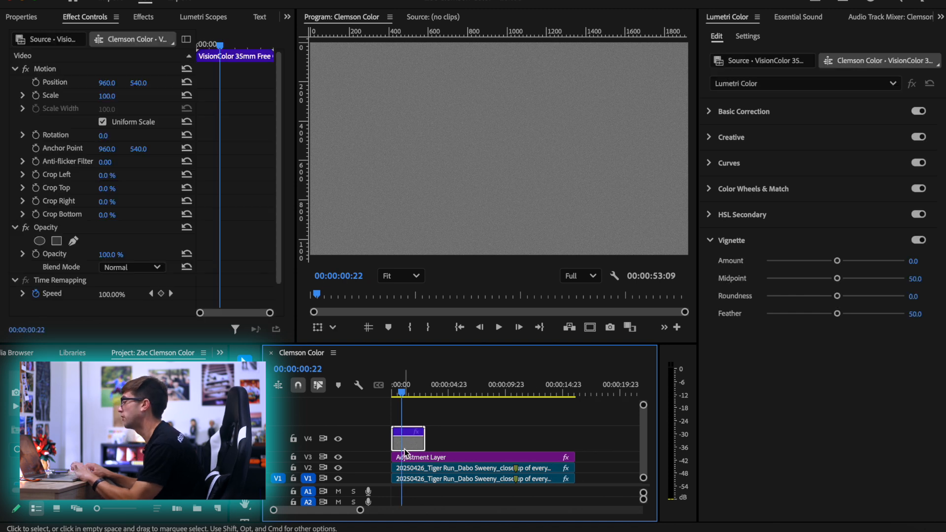
click(132, 269)
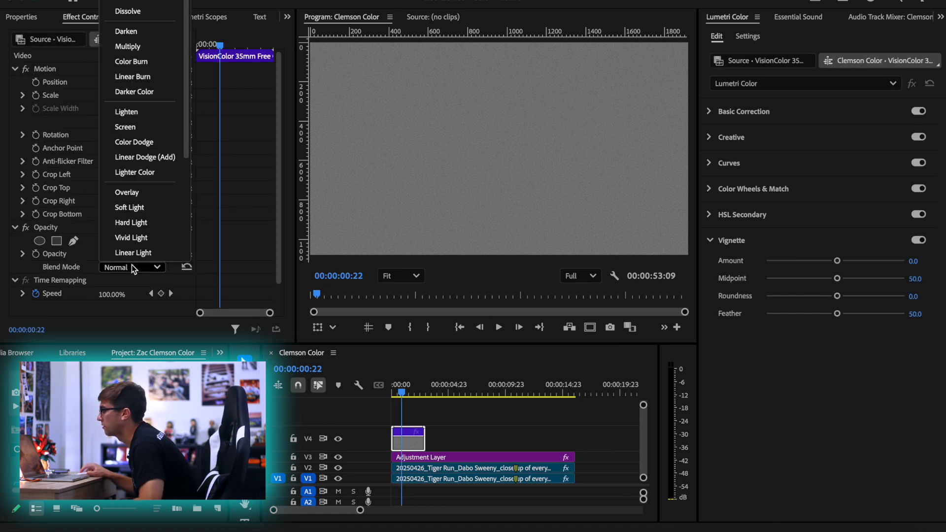
click(126, 194)
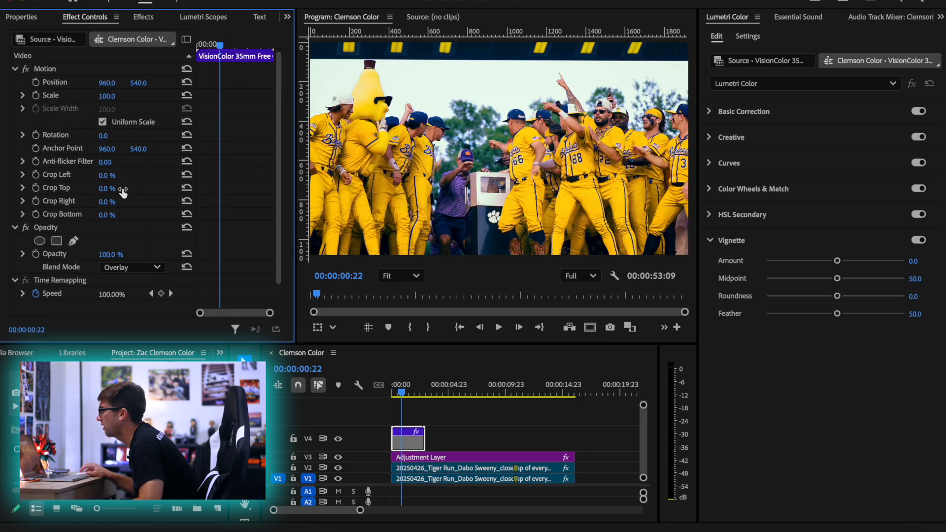
Play the opening seconds of the sequence to compare the shot with and without the grain overlay
drag(436, 391, 394, 387)
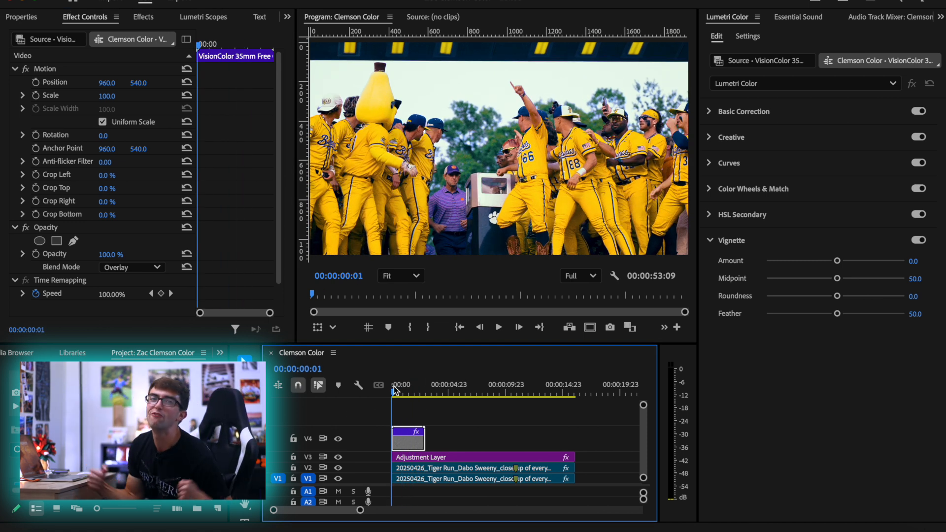
key(space)
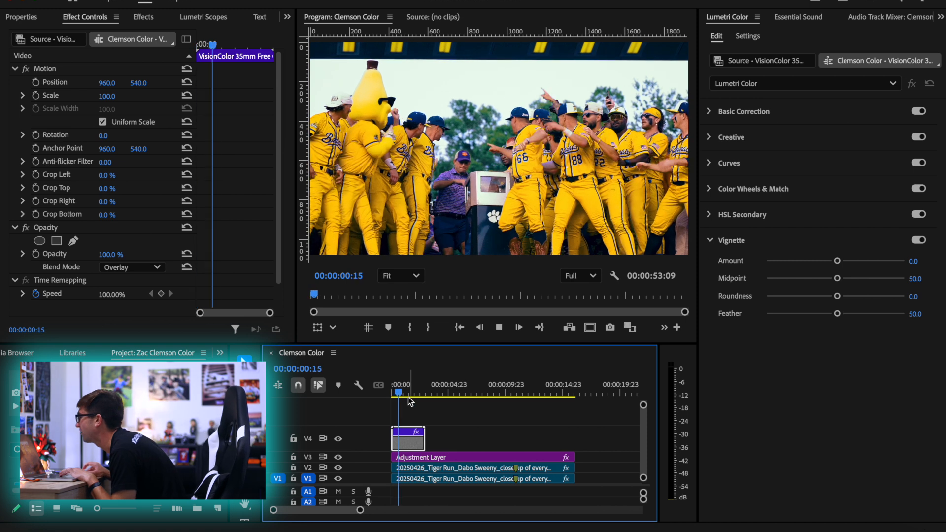
key(space)
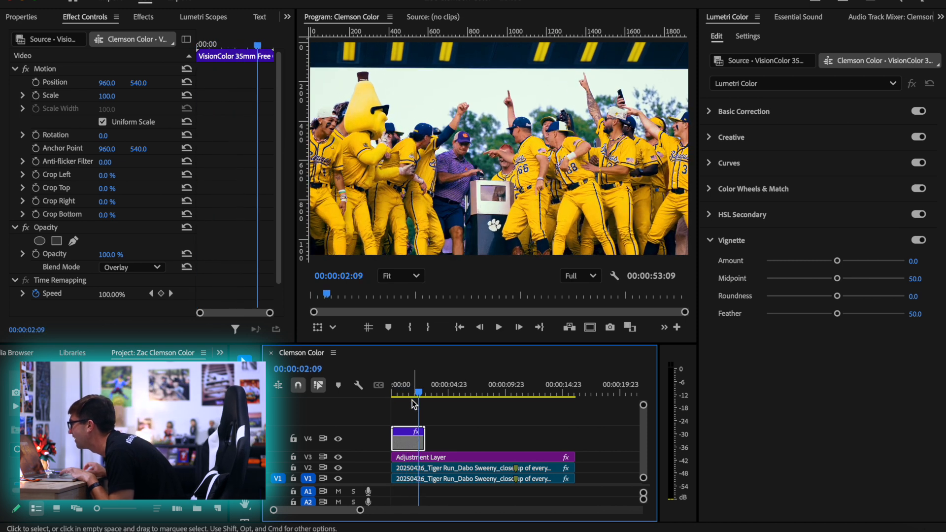
key(space)
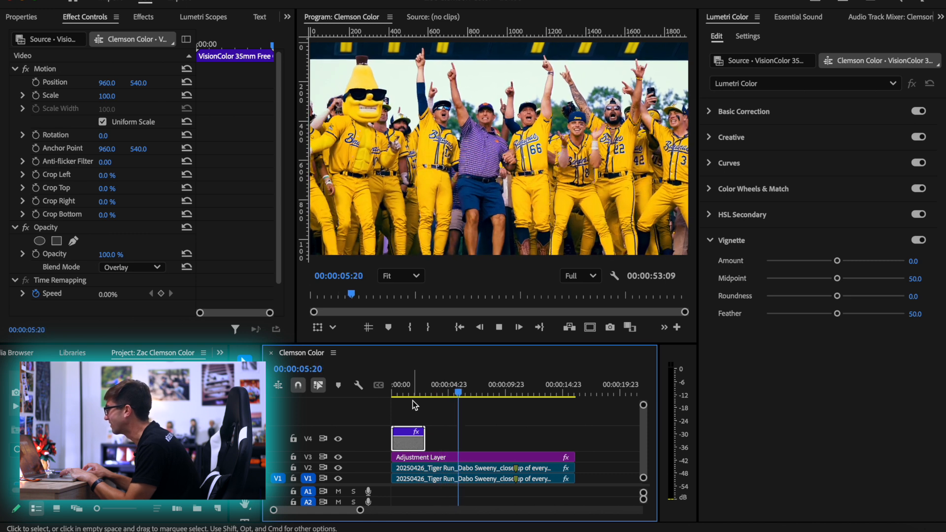
key(space)
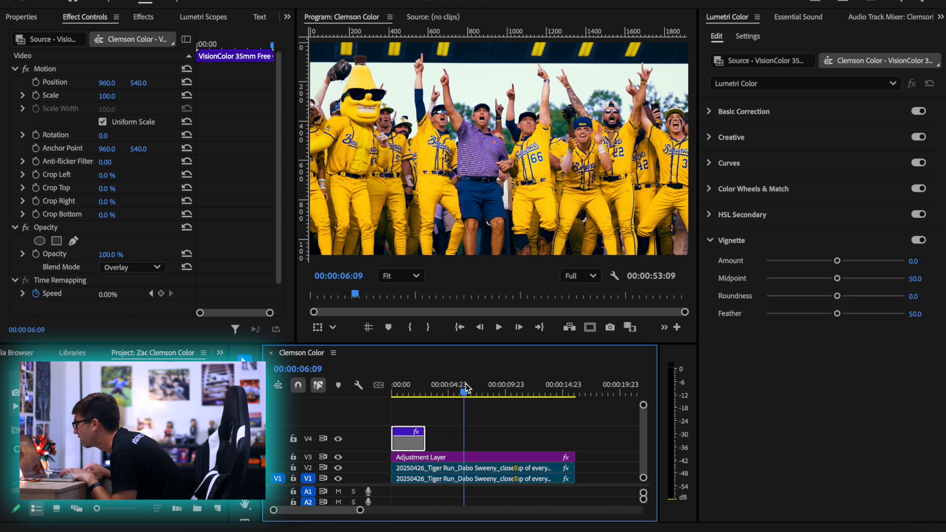
Duplicate the grain clip end to end along V4 until the grain covers the full length of the Adjustment Layer
drag(419, 441, 456, 442)
drag(464, 389, 463, 388)
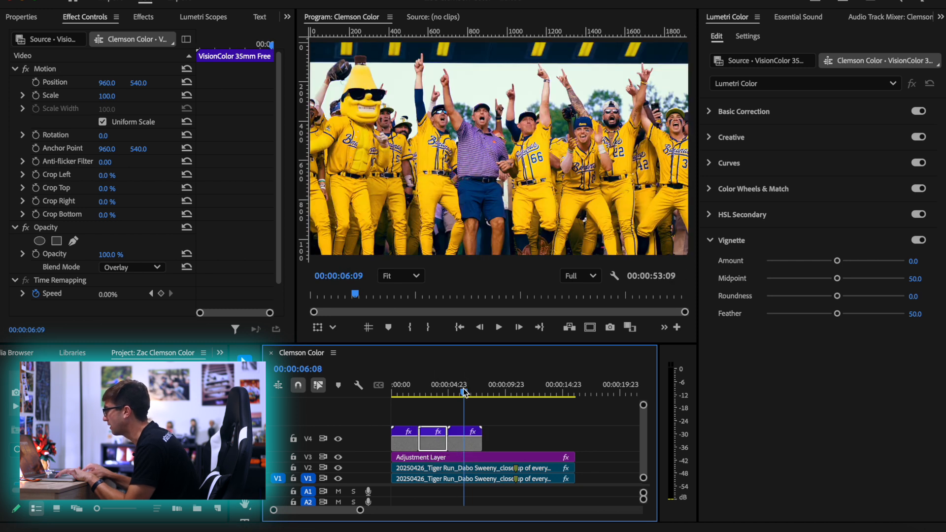
key(space)
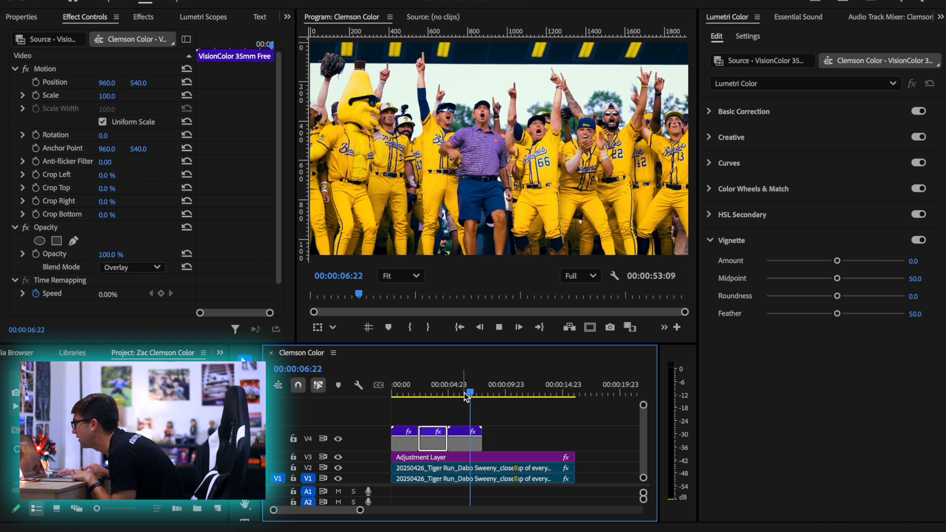
key(space)
click(475, 446)
drag(475, 445, 499, 444)
drag(493, 444, 587, 438)
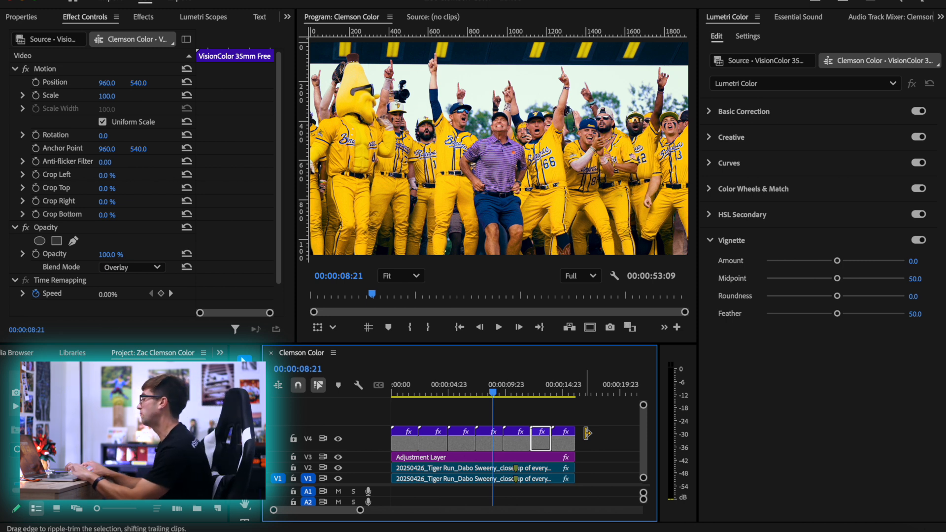
Play the sequence from the start to review the grain over the whole shot, selecting all grain clips on V4
key(minus)
drag(458, 393, 391, 397)
key(space)
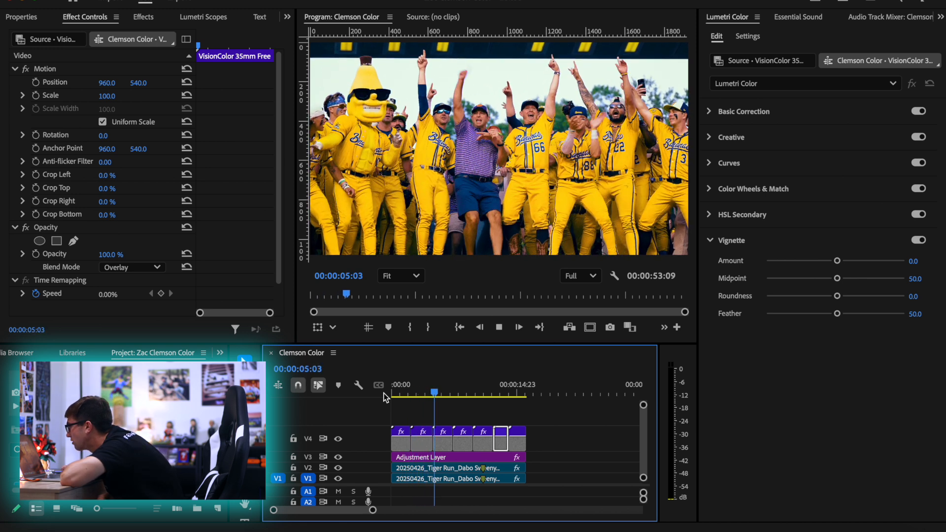
key(space)
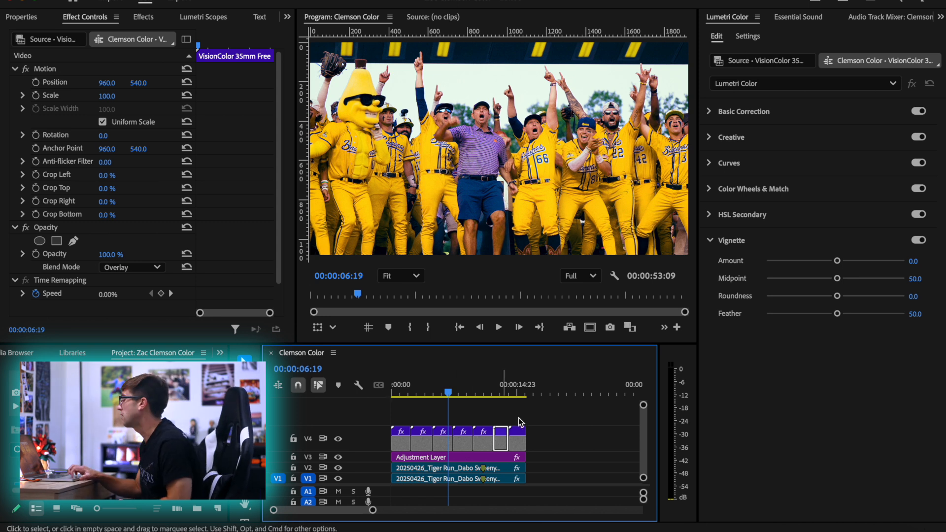
drag(557, 441, 389, 446)
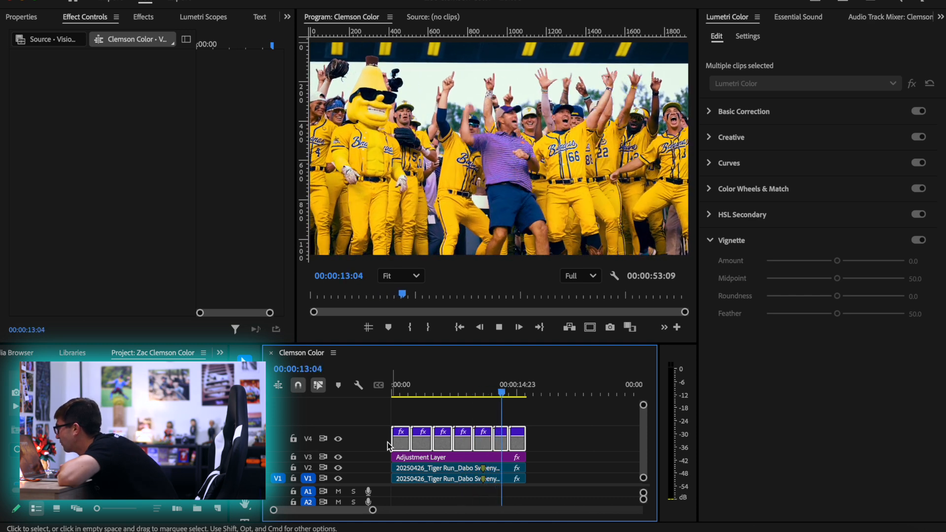
key(space)
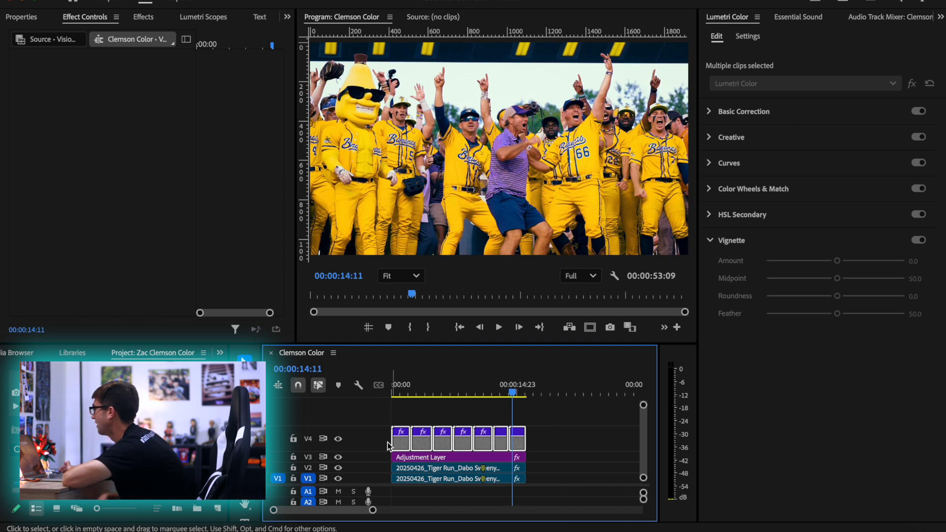
Move the Adjustment Layer above the grain clips and shift both down so the grain sits on V3 and the layer on V4
click(484, 392)
mouse_move(483, 391)
mouse_down()
mouse_move(472, 392)
mouse_move(487, 394)
mouse_up()
click(484, 458)
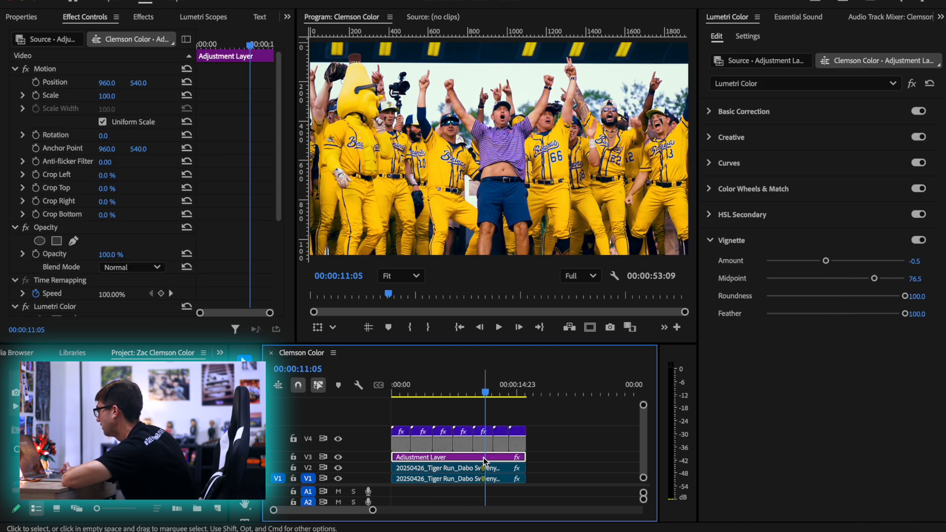
drag(482, 461, 477, 389)
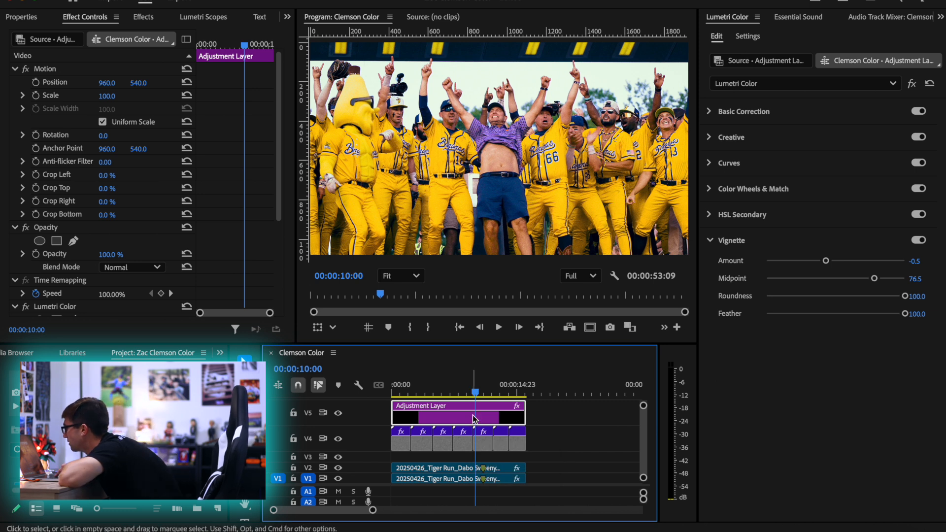
drag(552, 439, 337, 408)
key(alt+Down)
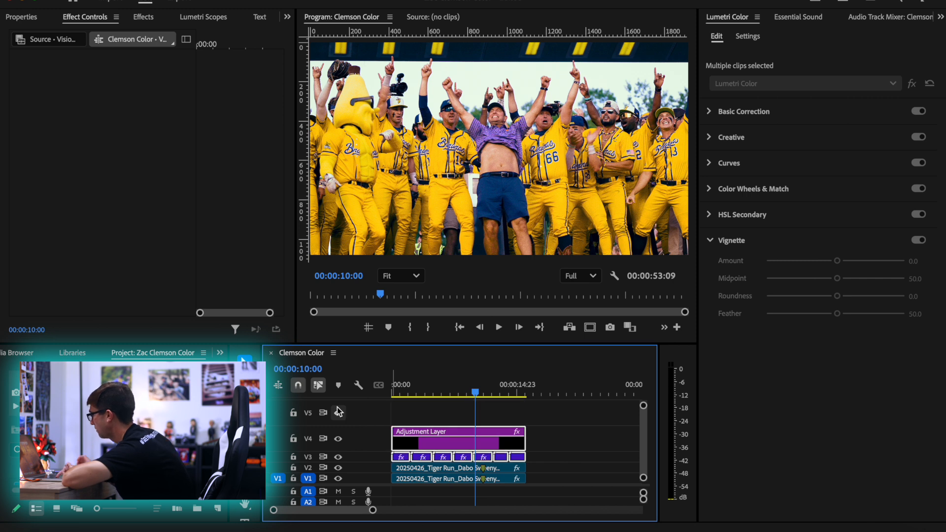
Set the Adjustment Layer's vignette to amount -3.0, midpoint 38.0 and roundness 14.0, using zero feather while shaping it and restoring feather to 100
click(488, 434)
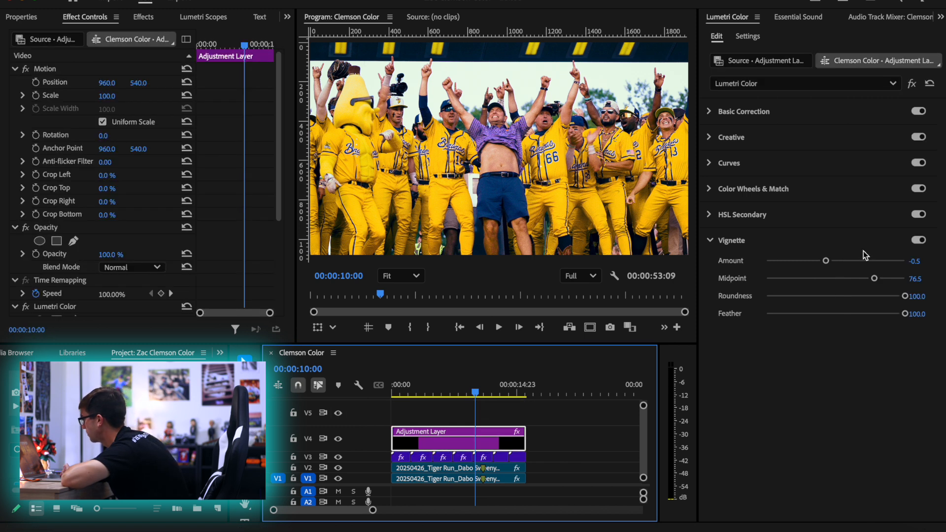
drag(897, 313, 723, 299)
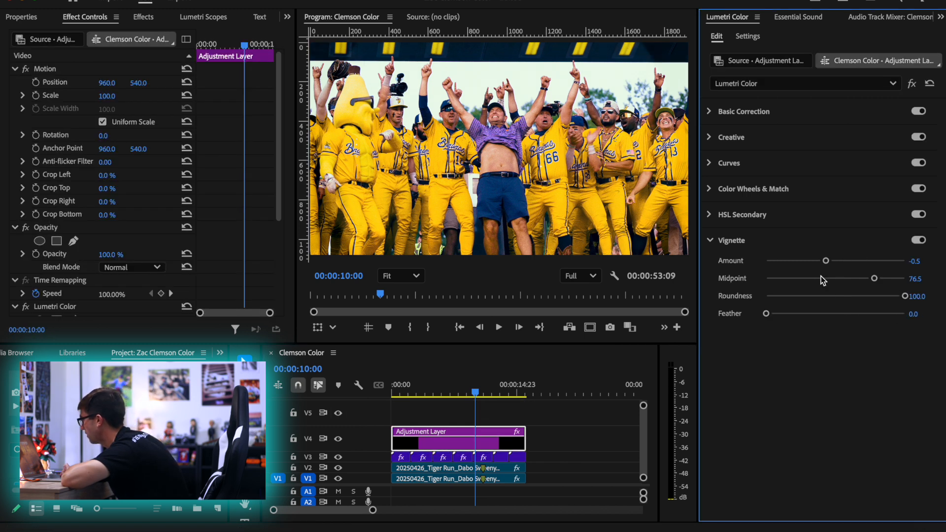
drag(813, 261, 756, 260)
drag(904, 295, 819, 279)
drag(781, 313, 930, 326)
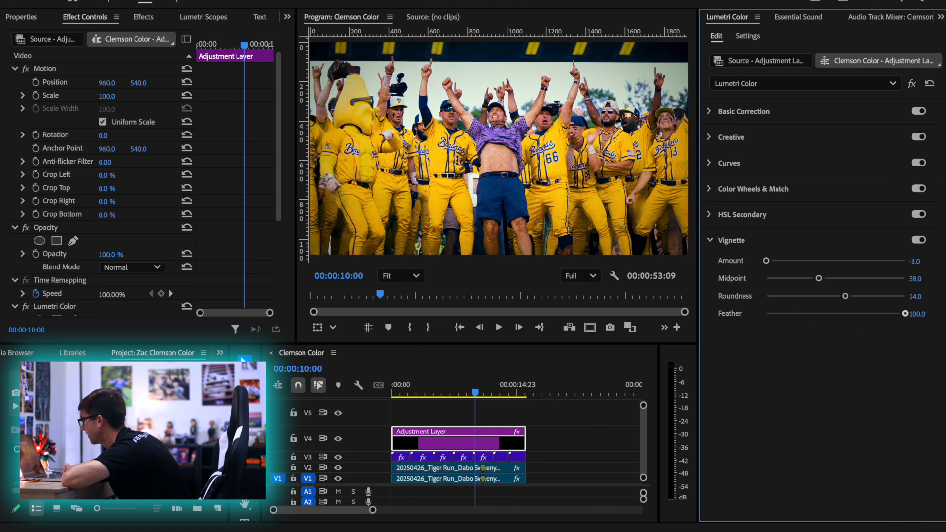
Refine the vignette at 00:00:10:11 to amount -1.2, midpoint 46.2 and roundness -8.6, using zero feather while shaping it and restoring feather to 100
drag(474, 386, 386, 382)
drag(407, 376, 479, 371)
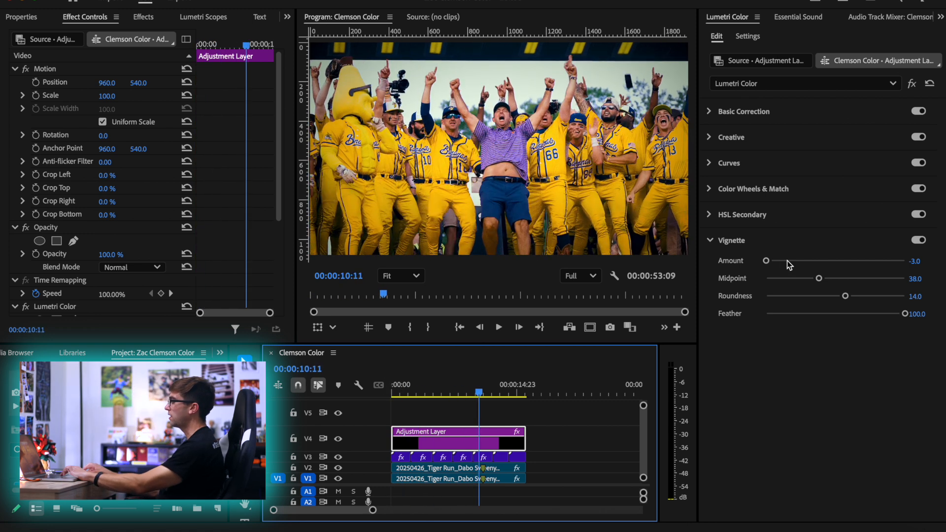
drag(896, 320, 758, 307)
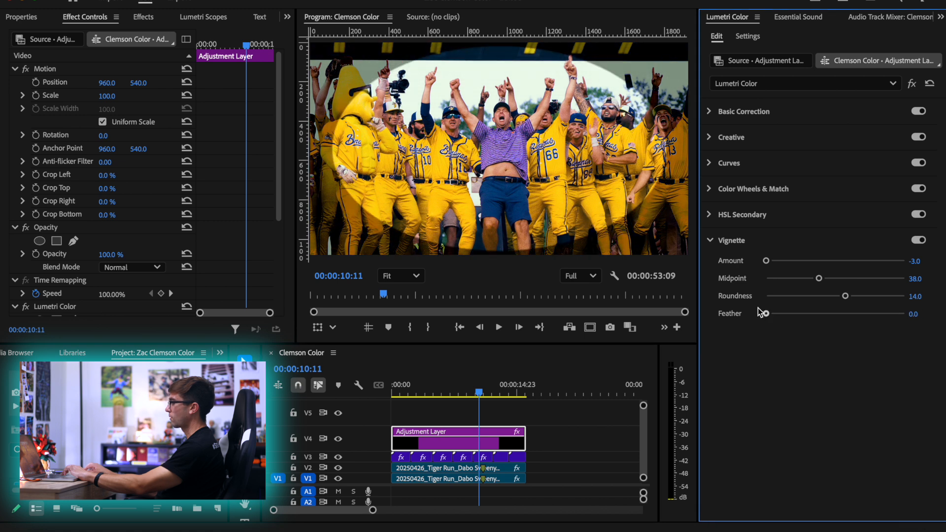
mouse_move(845, 297)
mouse_down()
mouse_move(760, 295)
mouse_move(867, 295)
mouse_move(913, 310)
mouse_move(831, 308)
mouse_up()
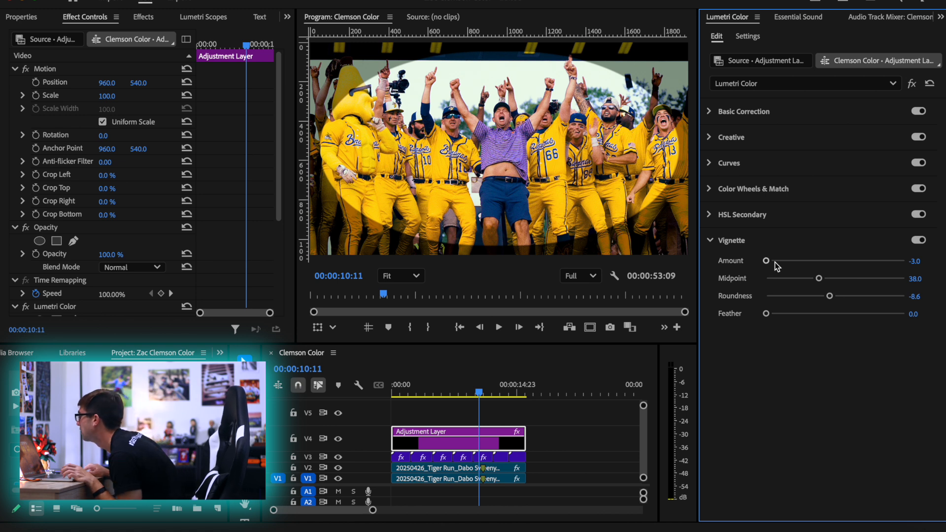
drag(819, 279, 829, 278)
drag(765, 260, 808, 262)
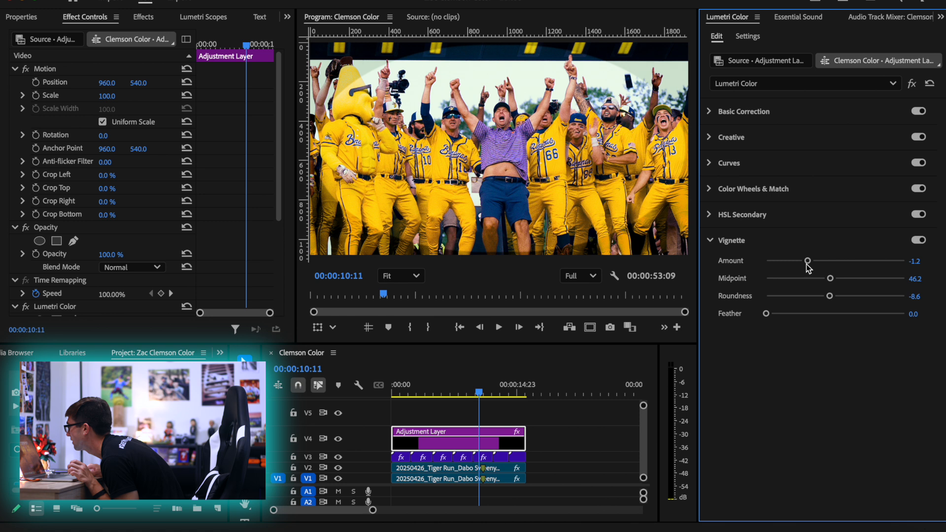
drag(813, 315, 917, 316)
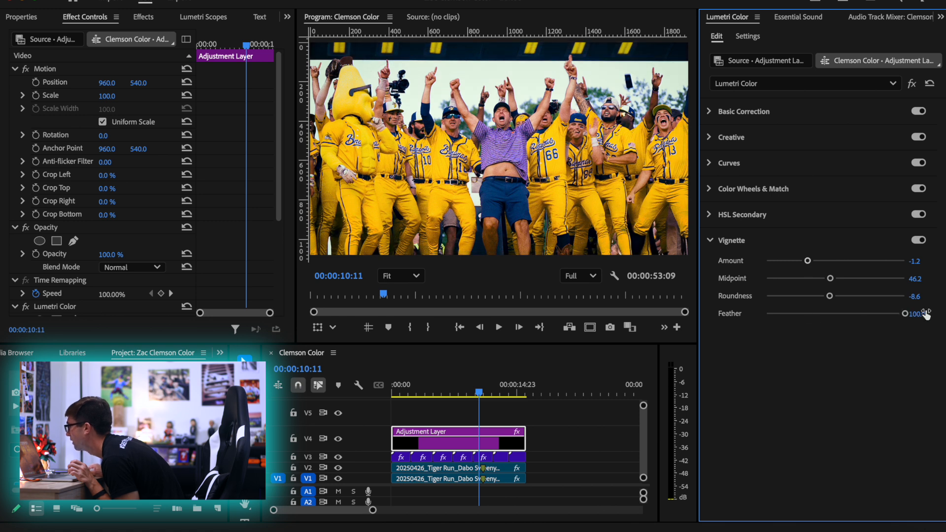
Return the playhead to the start of the sequence and reduce the program preview to 34%
drag(489, 389, 360, 395)
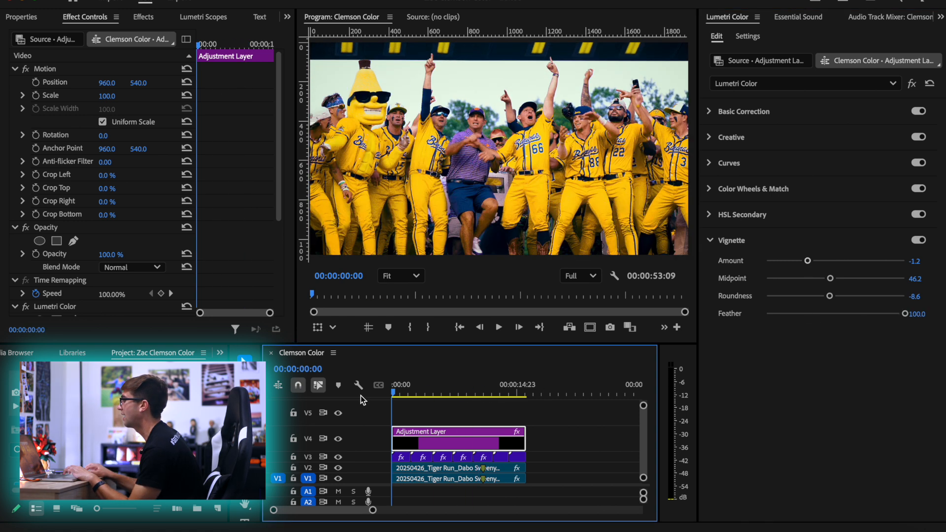
scroll(398, 196, down, 1)
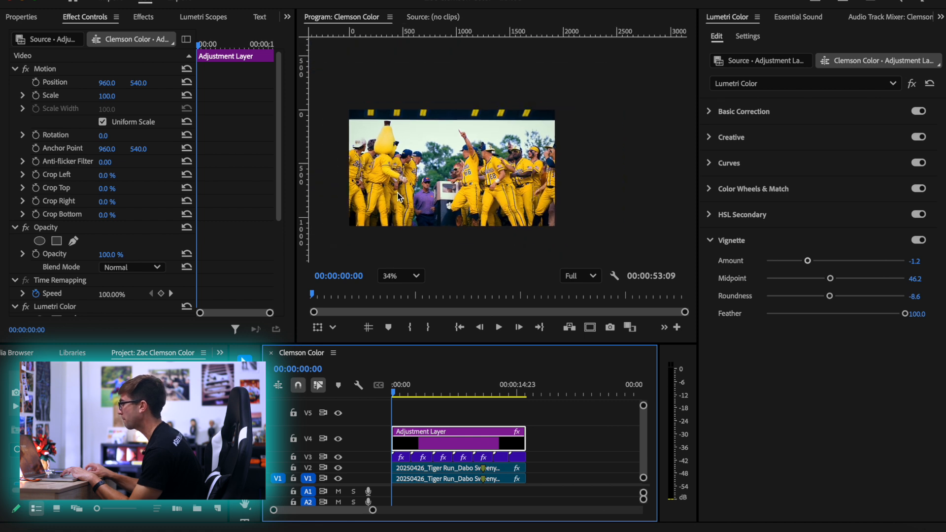
Center the small preview and play the graded sequence from the start twice to review the overall look
drag(404, 198, 455, 192)
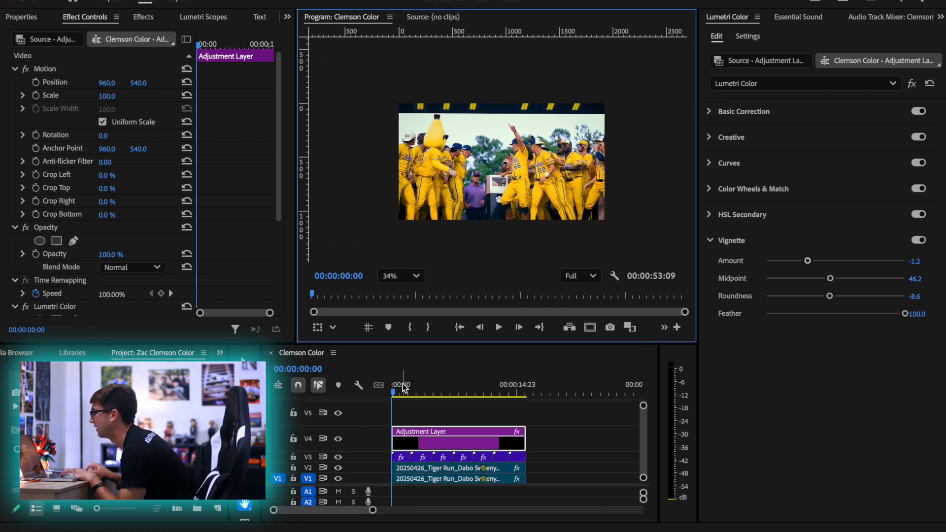
drag(403, 388, 353, 395)
key(space)
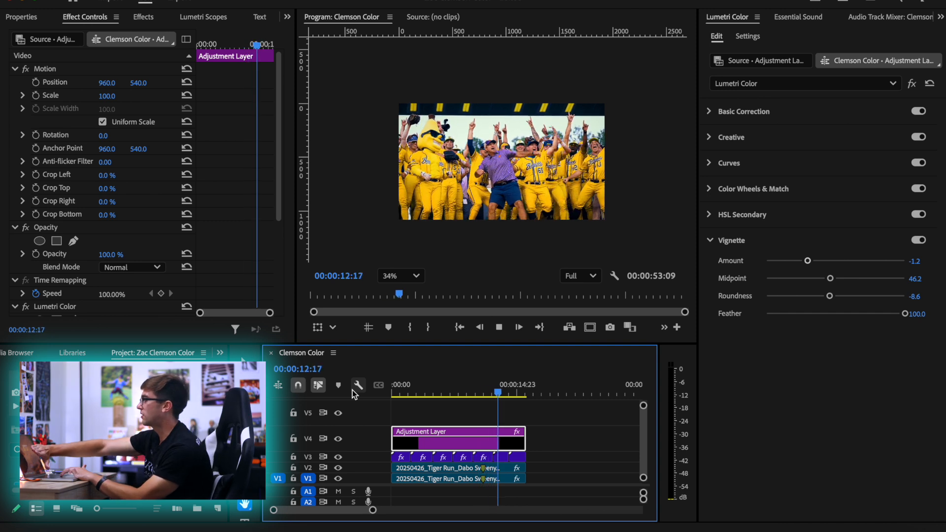
key(space)
drag(440, 402, 374, 396)
key(space)
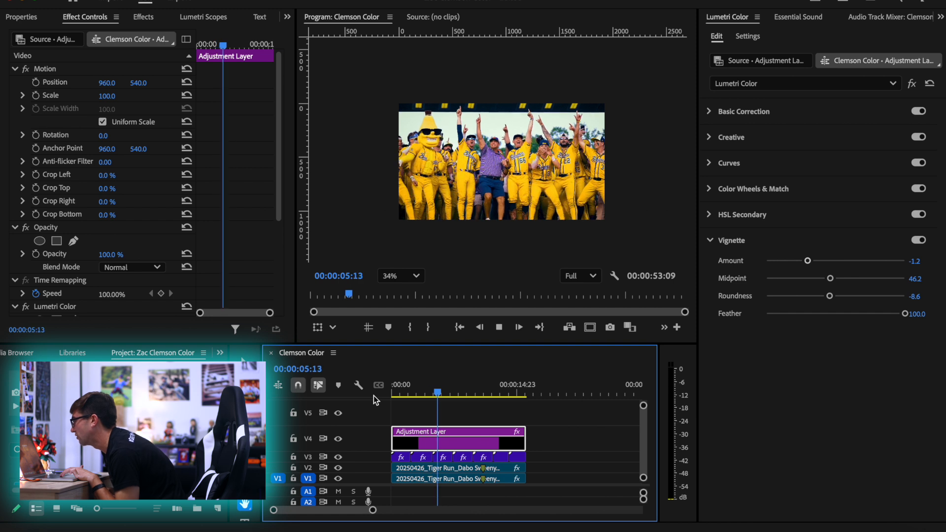
key(space)
Maximize the program monitor, set its zoom to Fit and move the playhead back to the sequence start
scroll(493, 150, up, 1)
click(348, 186)
key(grave)
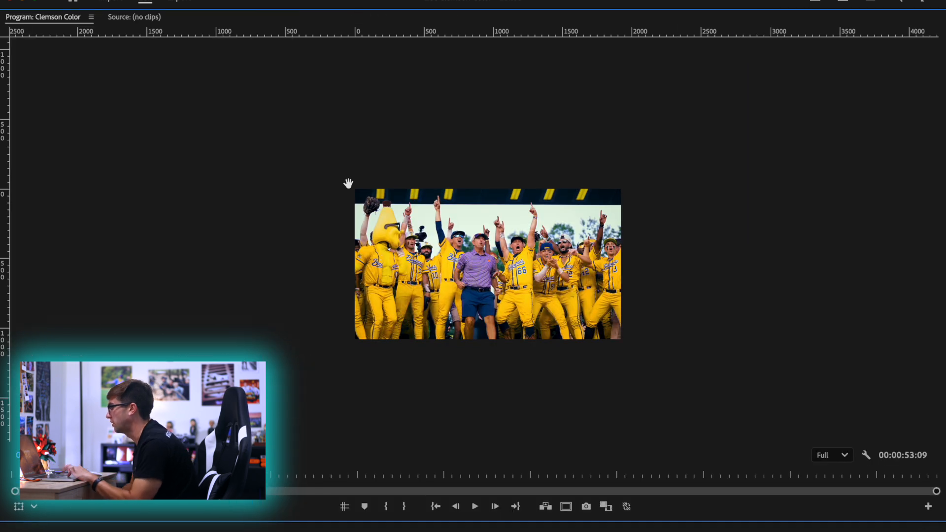
click(101, 455)
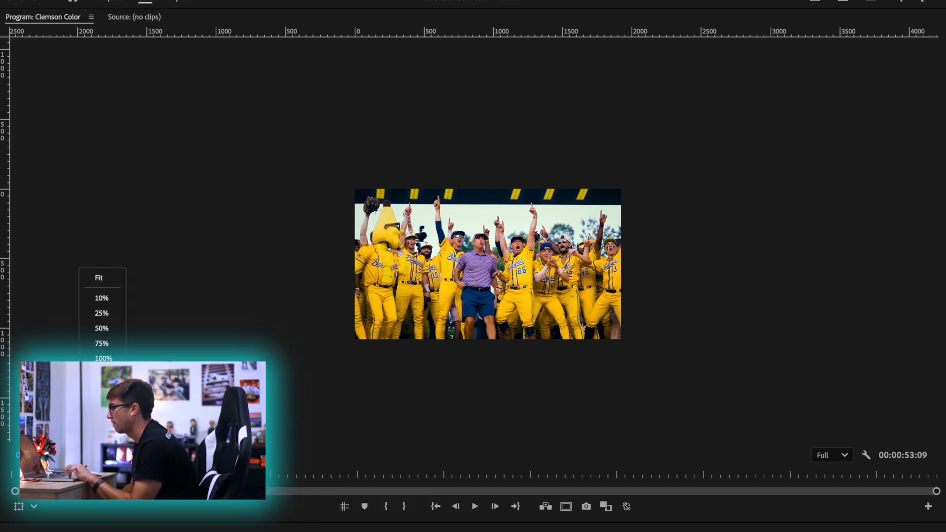
click(101, 278)
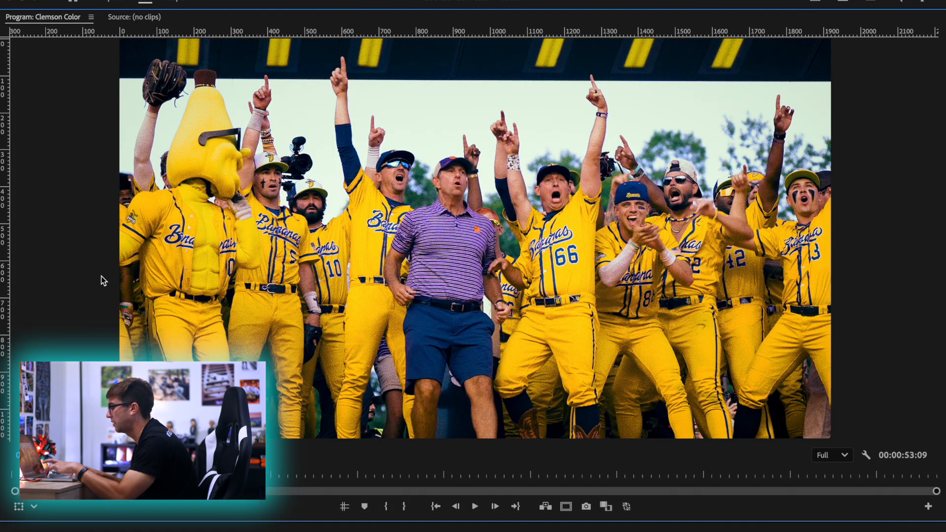
drag(123, 474, 1, 473)
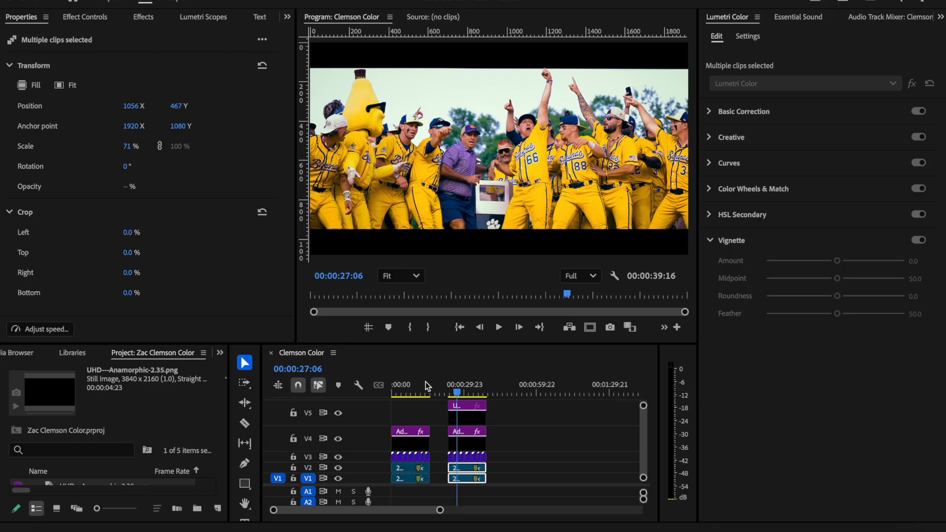
Scrub through the letterboxed second version and back to the full-frame first version to compare their framing
mouse_move(450, 388)
mouse_down()
mouse_move(395, 392)
mouse_move(467, 388)
mouse_up()
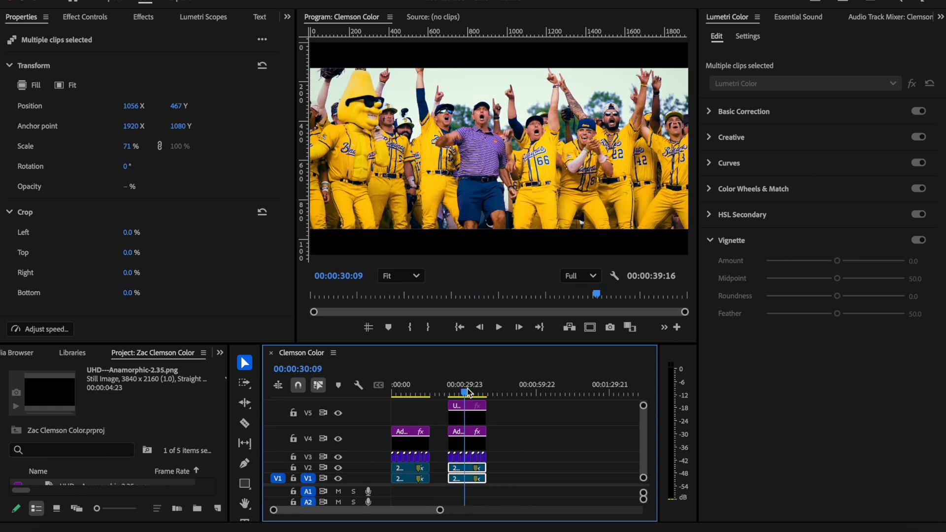
drag(467, 388, 411, 388)
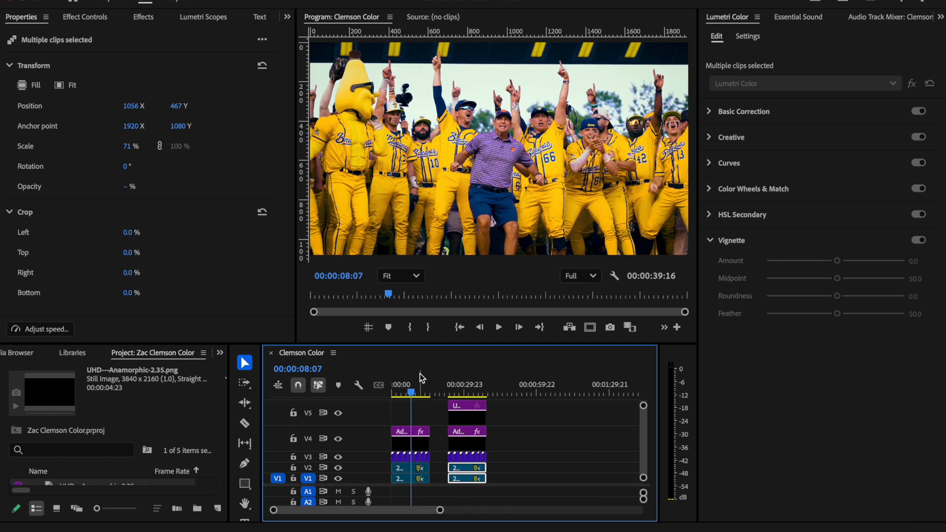
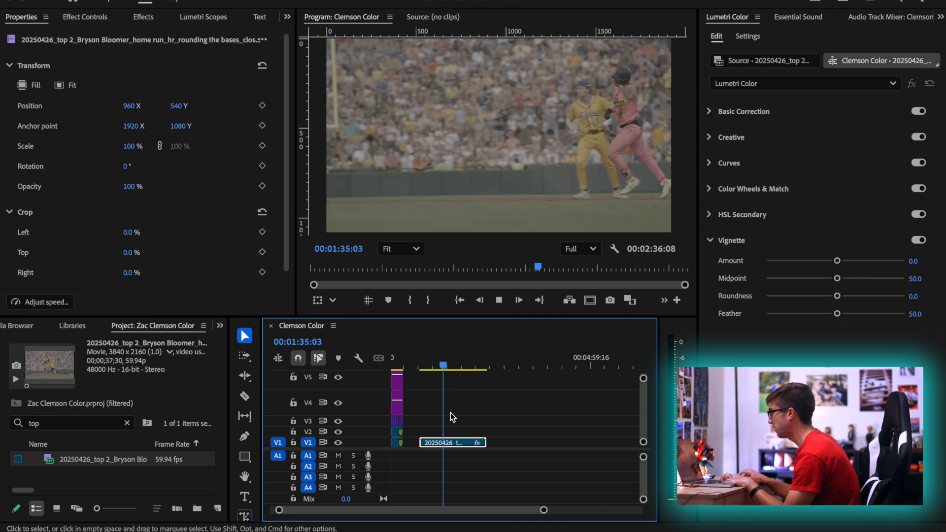
Ripple trim the start of the home run clip on V1 to the frame at 00:01:36:04
key(space)
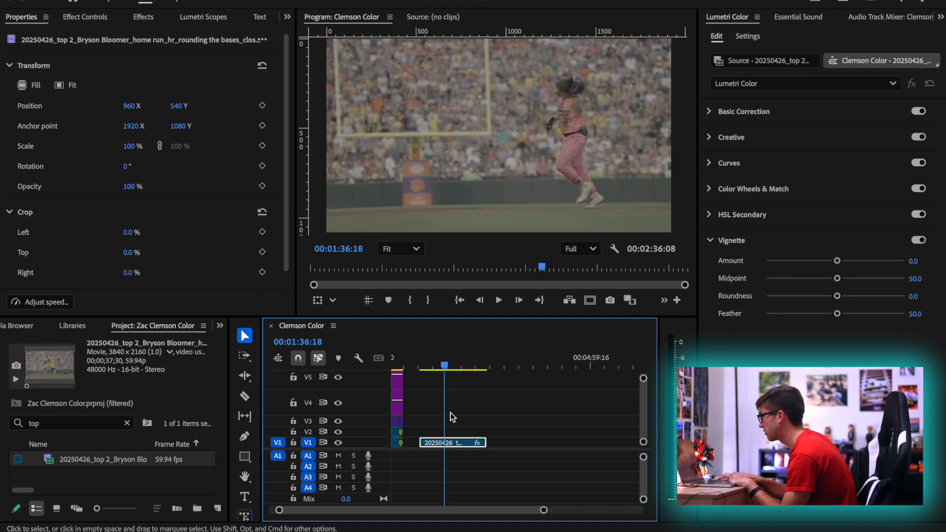
key(Left)
key(Left)
key(Left)
key(Left)
key(Left)
key(Left)
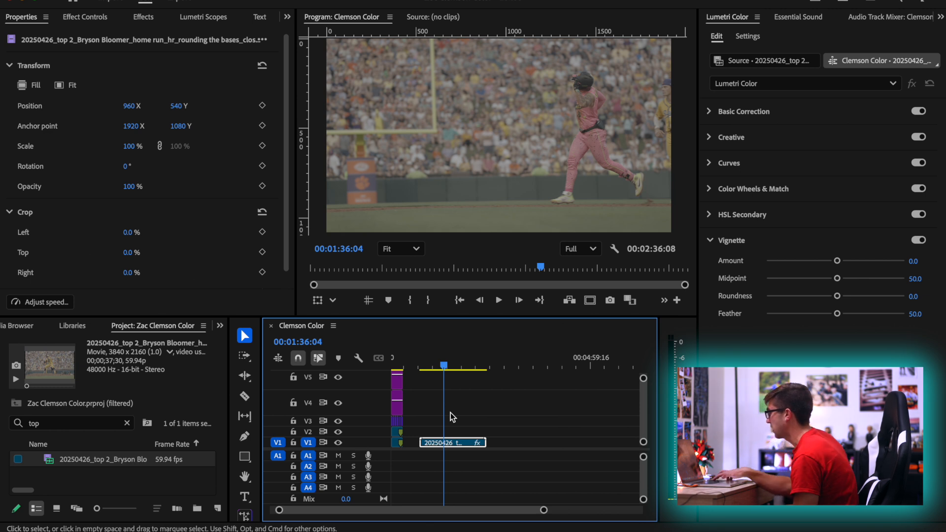
key(q)
Find the shot of the runner holding his helmet and ripple trim the clip's end at 00:01:15:09
key(space)
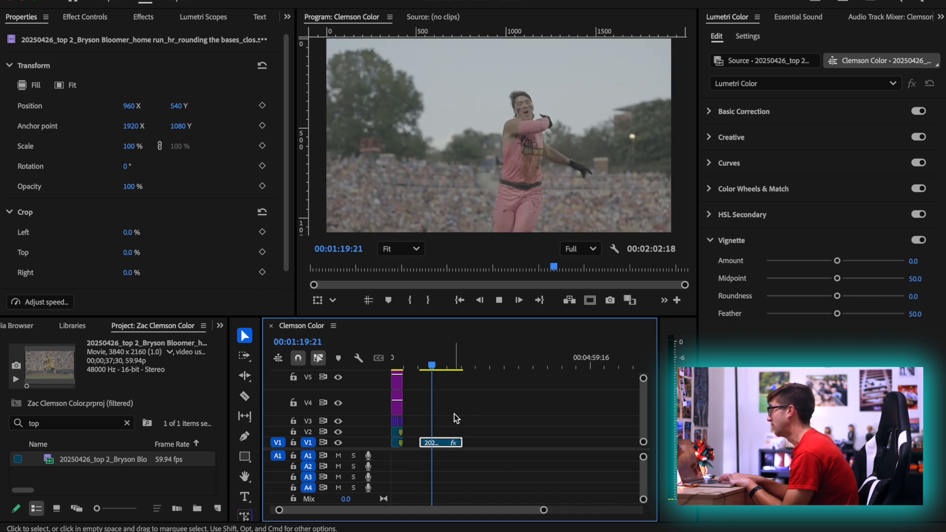
click(429, 367)
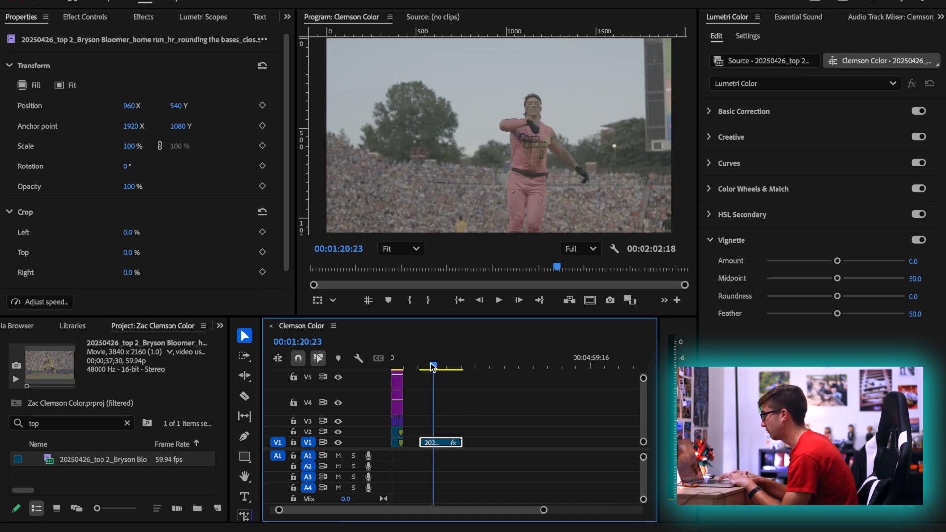
click(428, 367)
key(space)
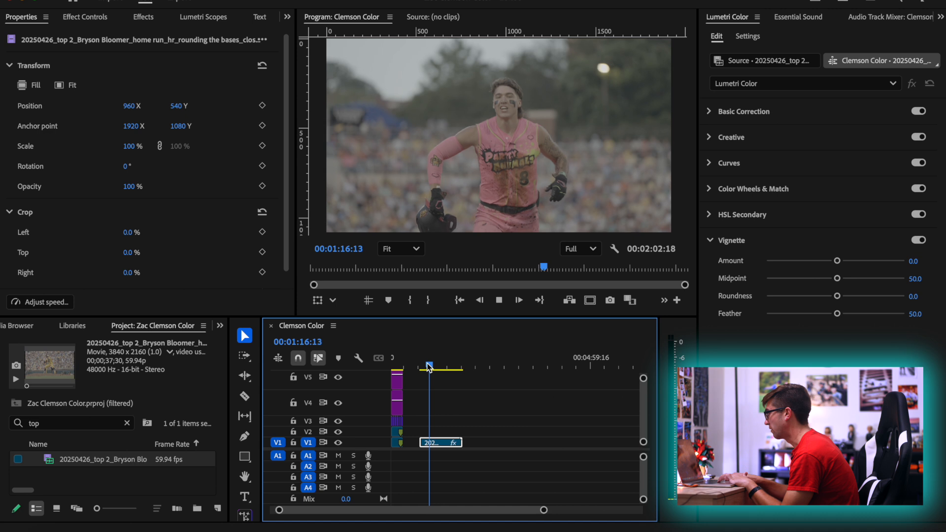
key(space)
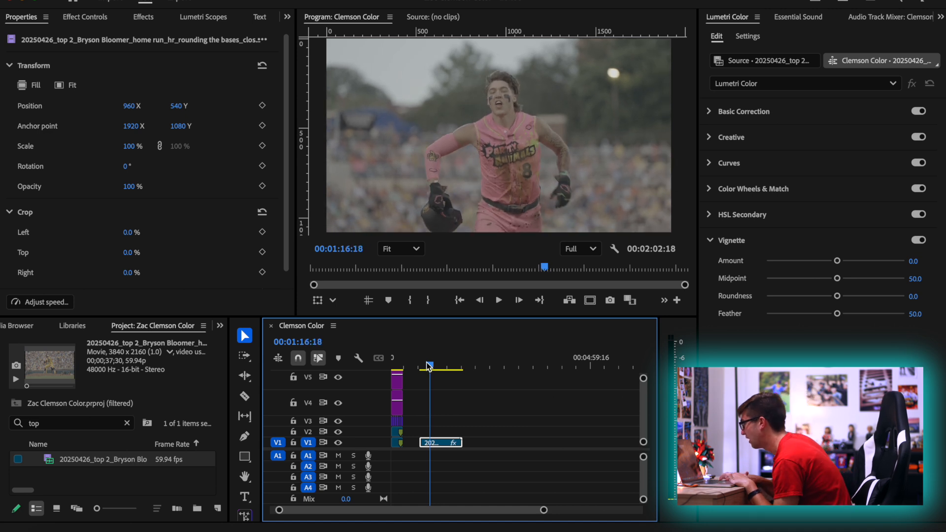
click(429, 366)
drag(429, 366, 428, 367)
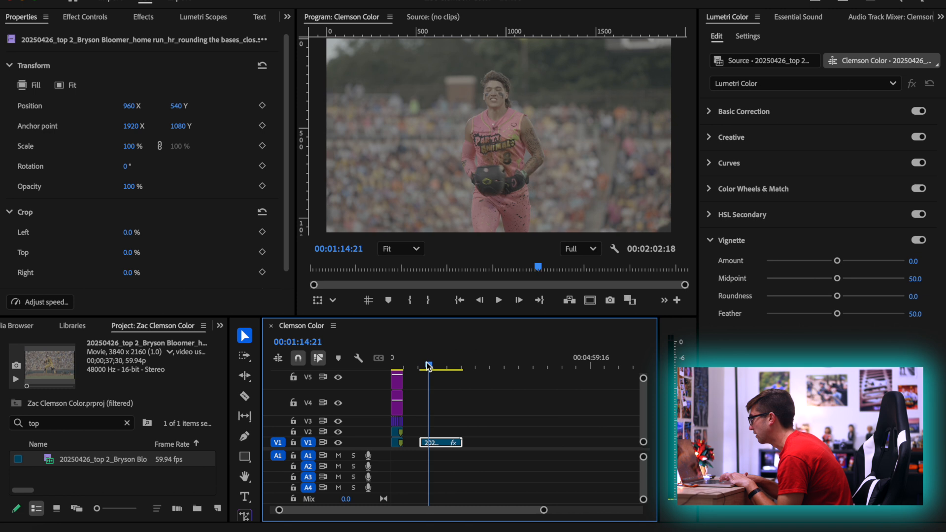
drag(428, 366, 428, 366)
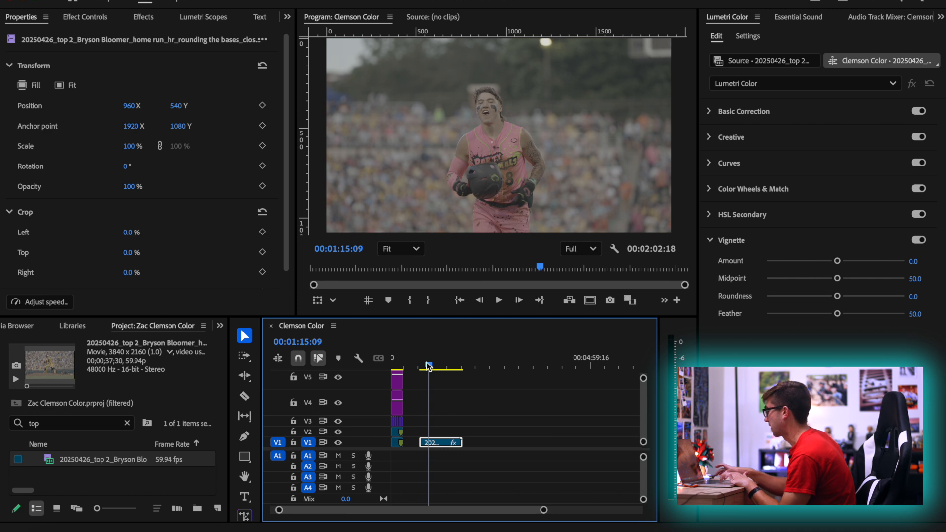
key(w)
Level the shot at 00:01:05:01 by rotating the clip 1°, switch it to native size and set its scale to 53%
scroll(418, 439, up, 5)
scroll(417, 434, up, 2)
click(460, 366)
drag(461, 368, 449, 369)
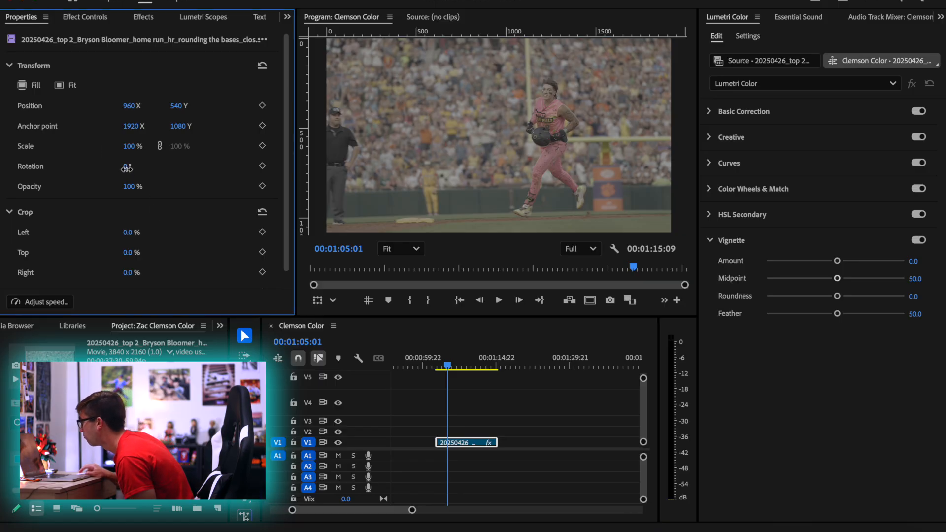
drag(129, 170, 130, 169)
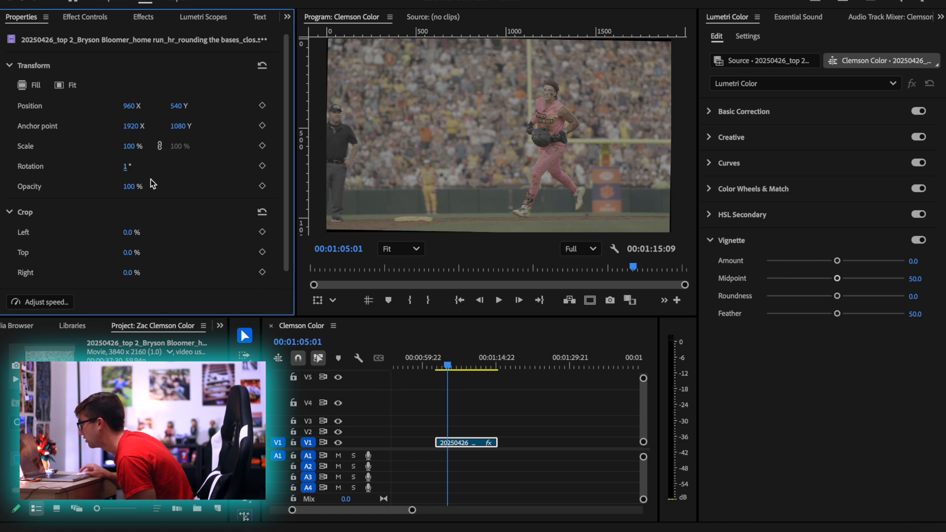
click(475, 445)
key(shift+s)
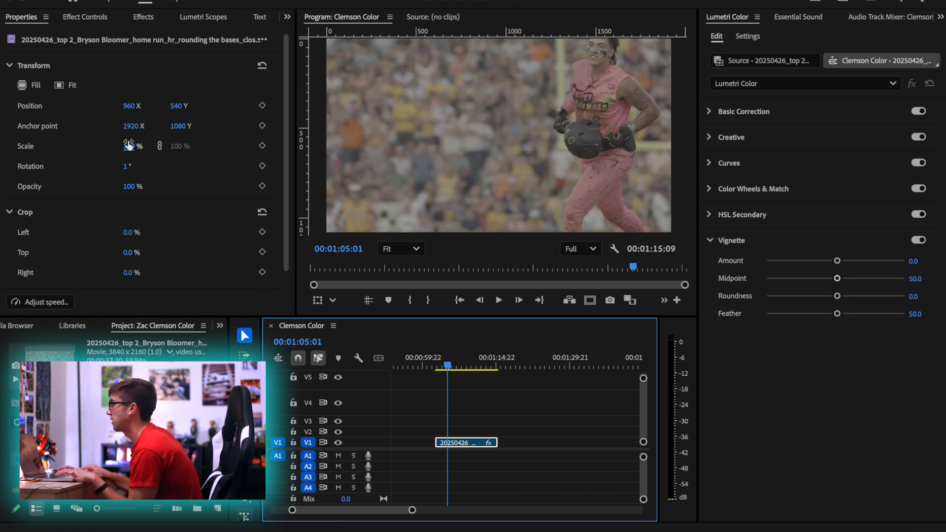
drag(128, 146, 108, 157)
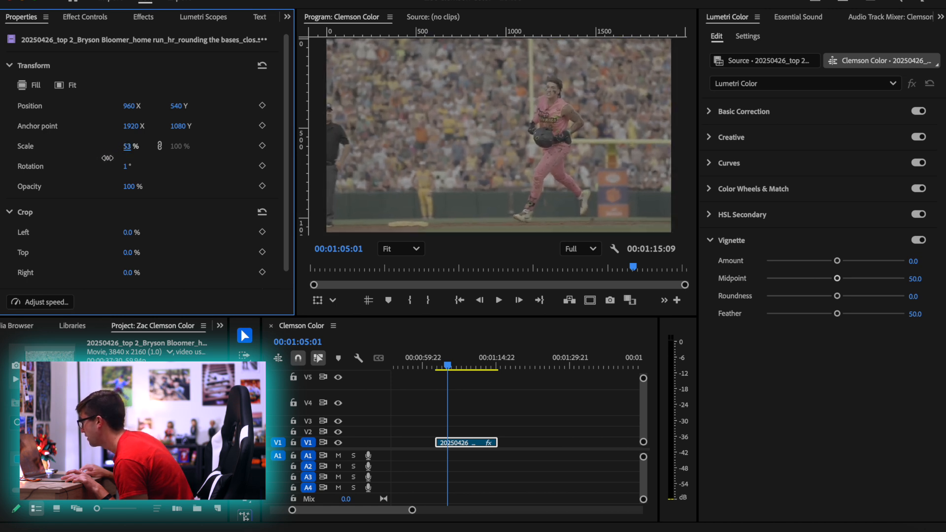
Place a marker on the clip at the raised-arm frame, 00:01:11:08, and return the playhead to 00:01:05:01
key(space)
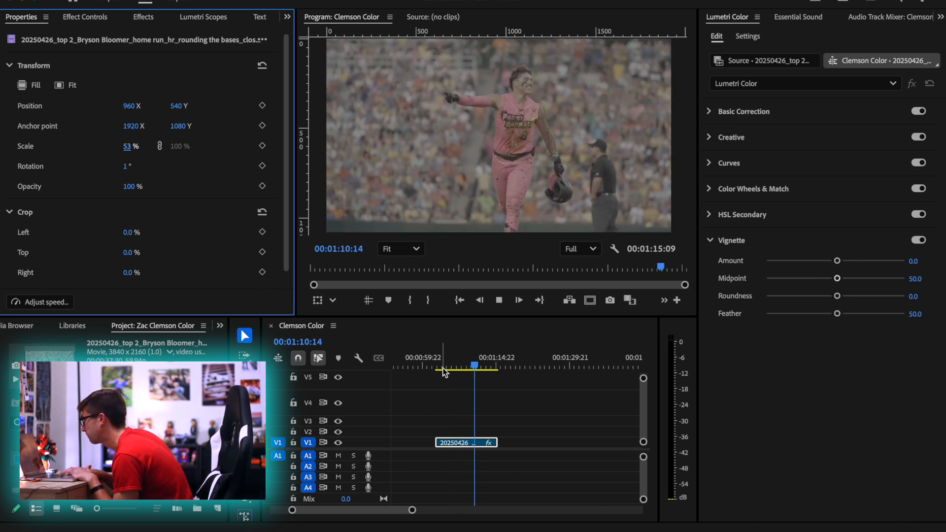
key(space)
key(Left)
key(Left)
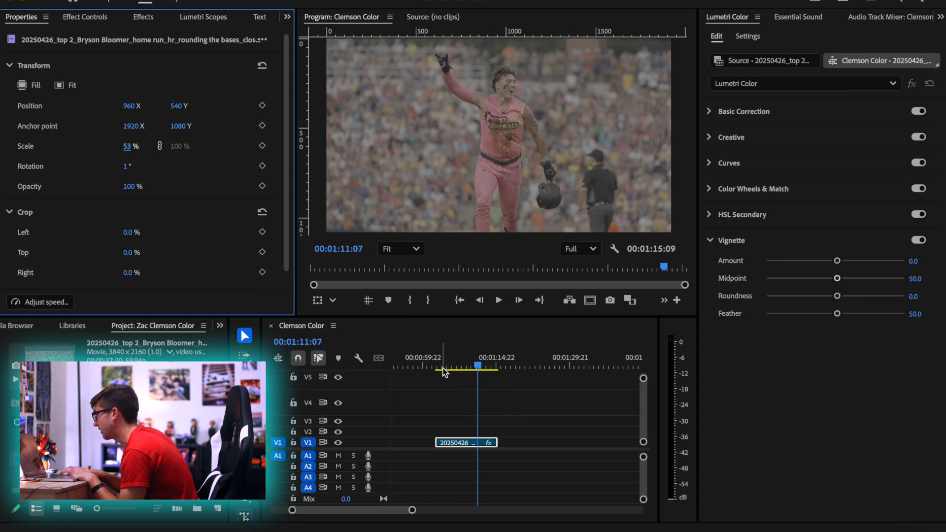
click(484, 442)
key(m)
scroll(483, 443, up, 3)
scroll(484, 442, up, 1)
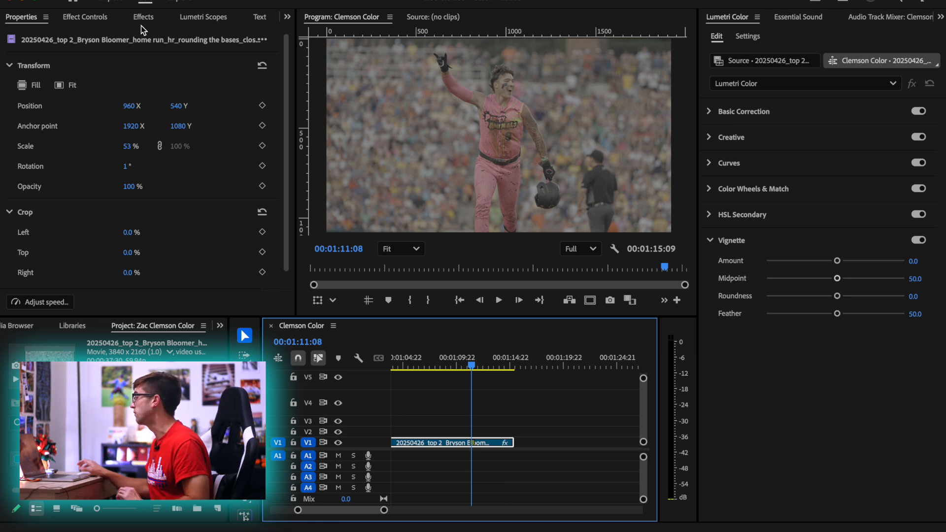
scroll(507, 377, down, 2)
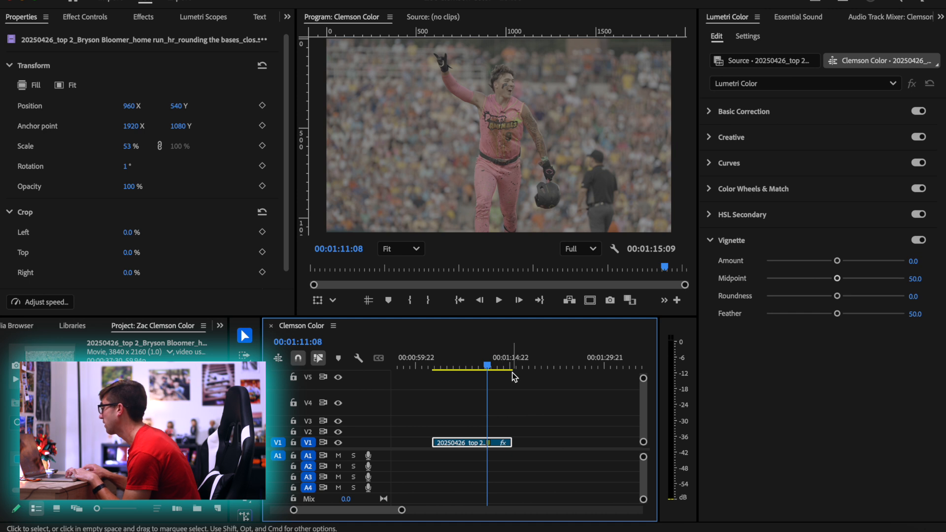
drag(487, 366, 448, 372)
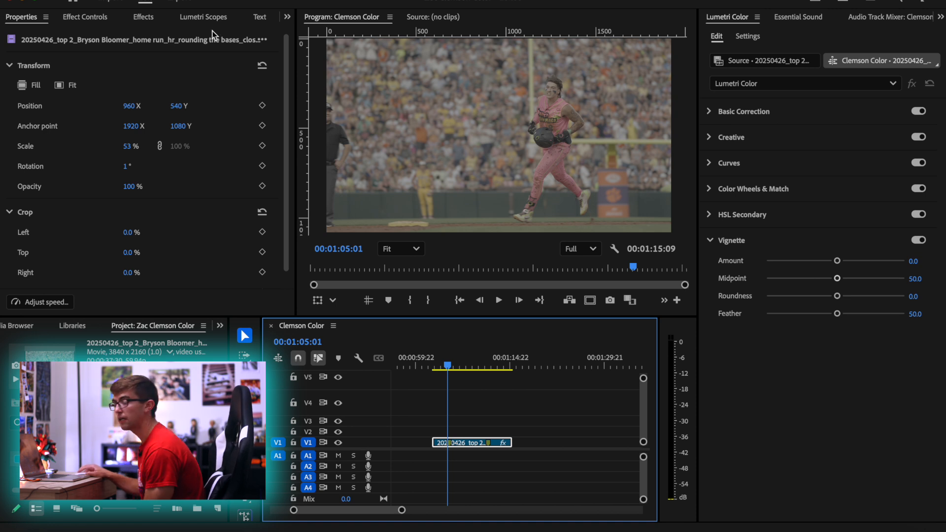
Display the Lumetri waveform and, in Basic Correction, set the clip's Blacks to -150 and Whites to 135
click(209, 18)
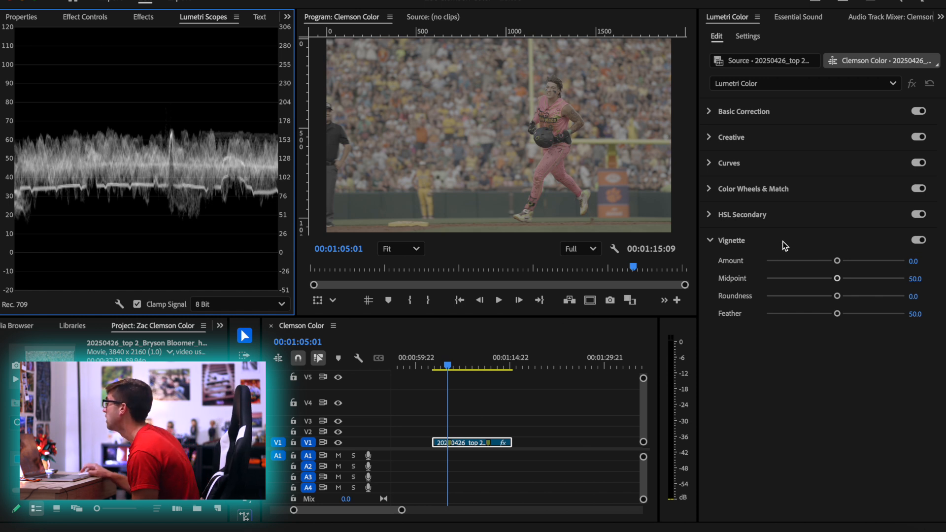
click(743, 112)
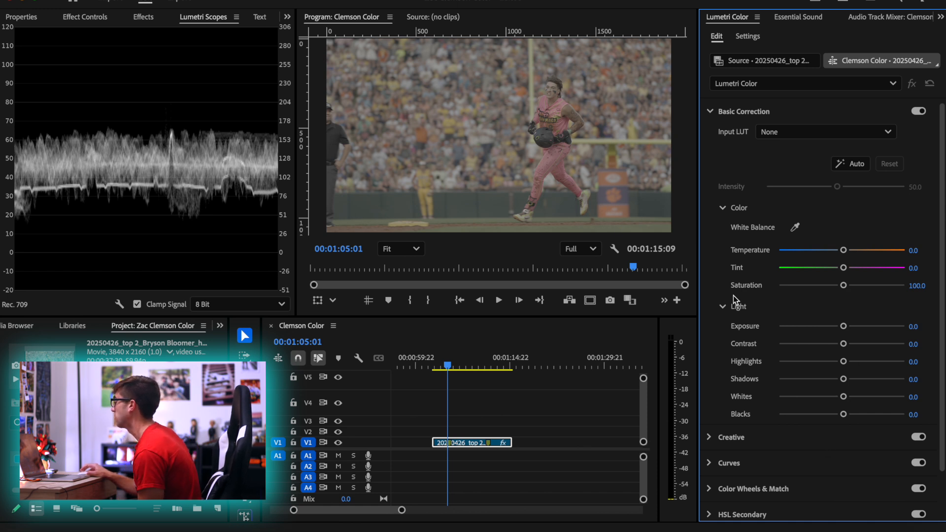
drag(846, 417, 779, 415)
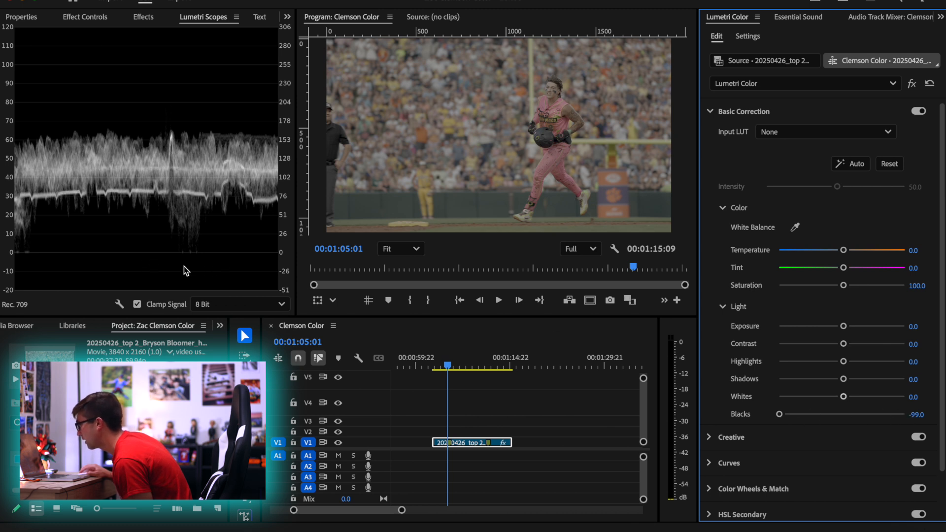
mouse_move(915, 414)
mouse_down()
mouse_move(928, 414)
mouse_move(919, 415)
mouse_up()
drag(844, 397, 912, 416)
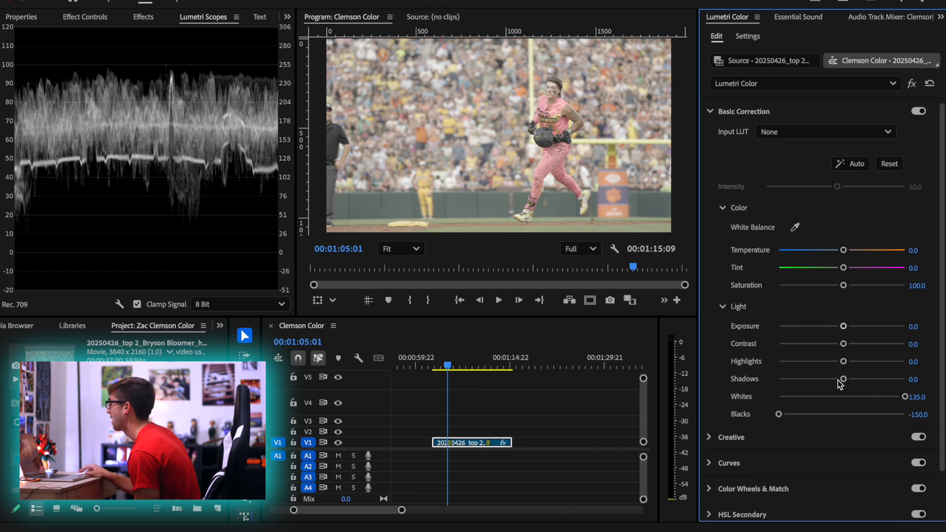
Set the clip's Shadows to -150, Highlights to 23.4 and Contrast to 4.5
drag(842, 380, 794, 379)
drag(917, 384, 857, 384)
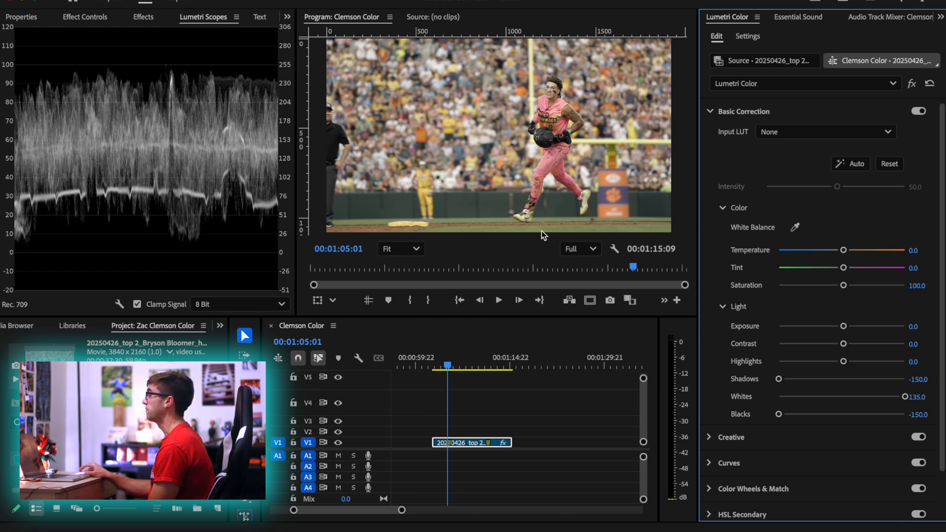
mouse_move(844, 363)
mouse_down()
mouse_move(874, 365)
mouse_move(846, 363)
mouse_move(857, 365)
mouse_up()
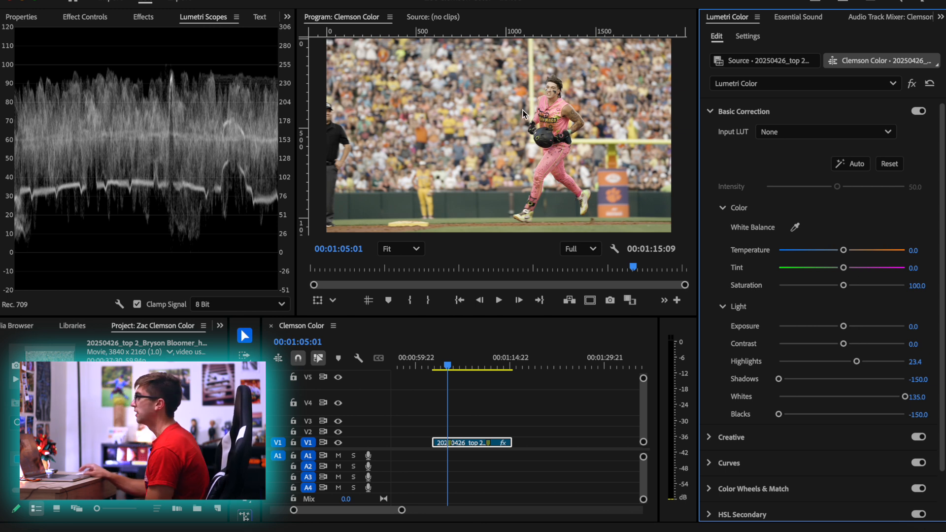
drag(843, 345, 844, 345)
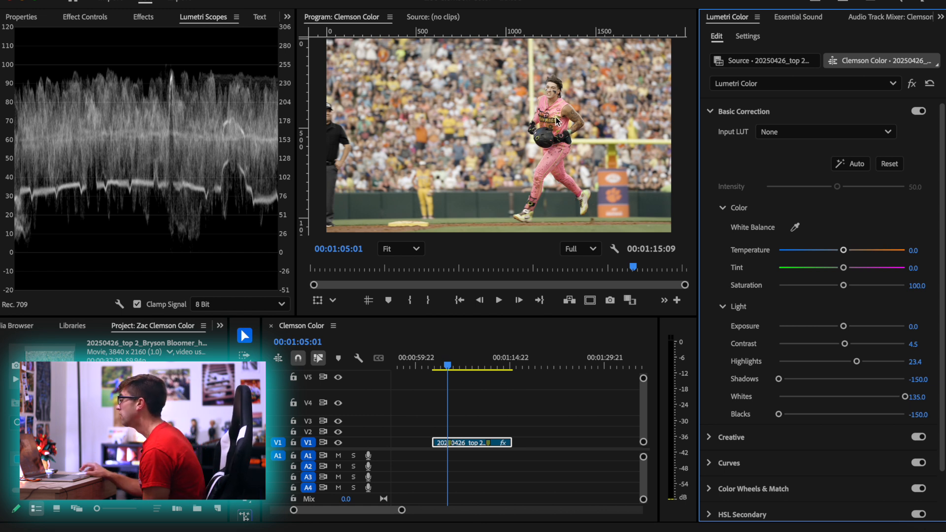
Enlarge the preview around the runner and try a magenta tint of 42.3 and a slight green tint
scroll(555, 101, up, 3)
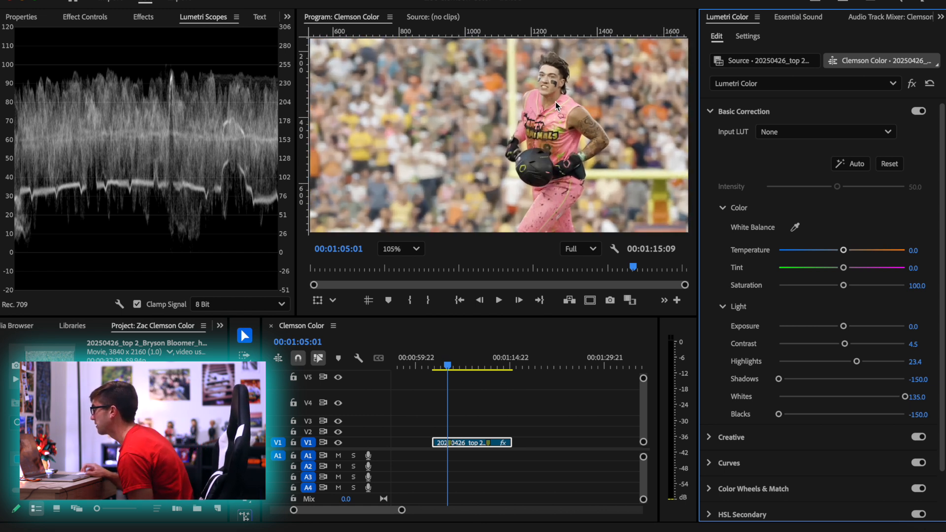
key(h)
drag(552, 108, 495, 121)
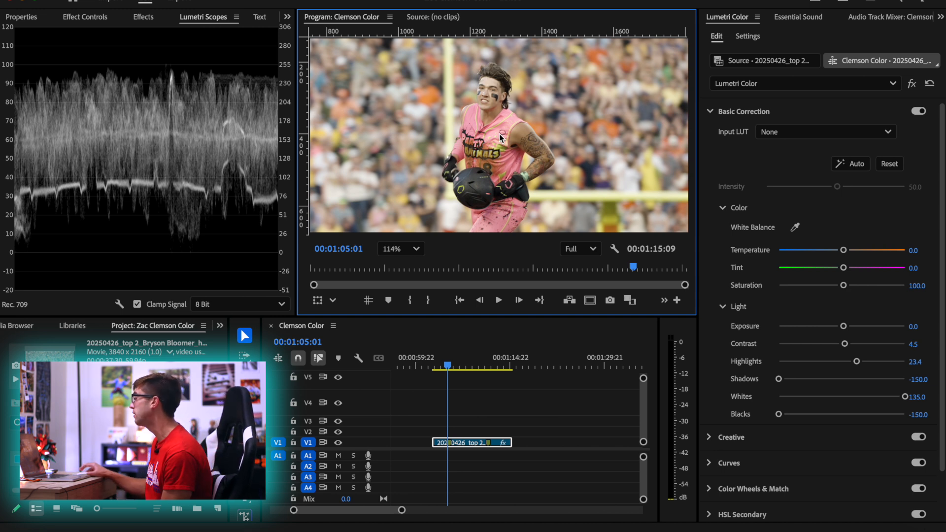
drag(843, 269, 870, 272)
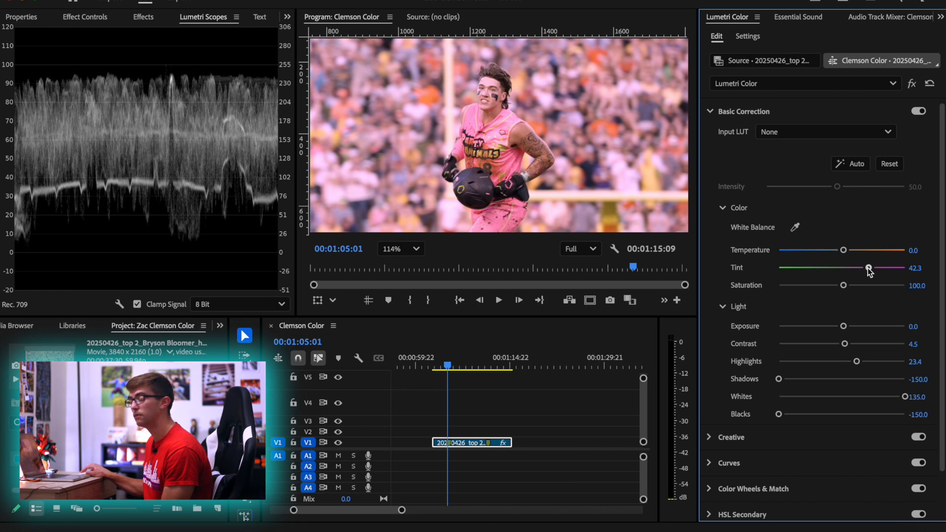
double_click(868, 269)
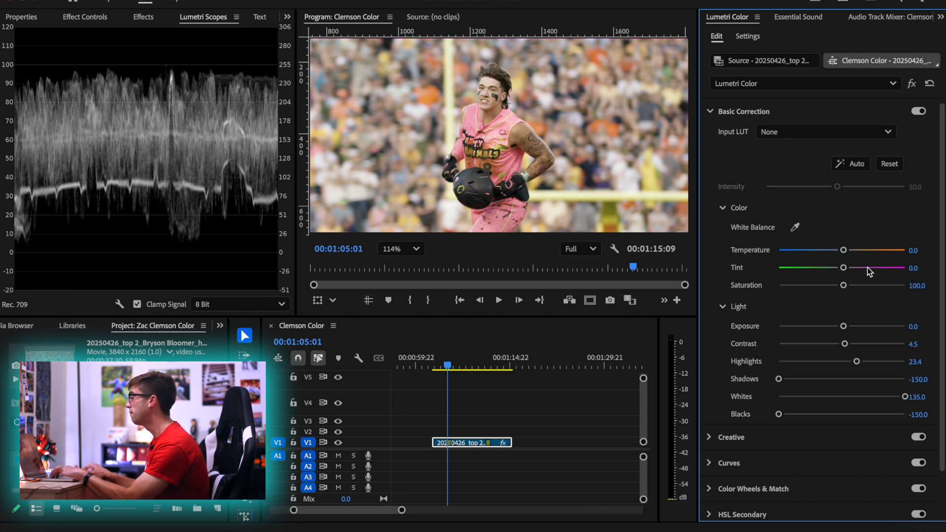
drag(843, 268, 831, 270)
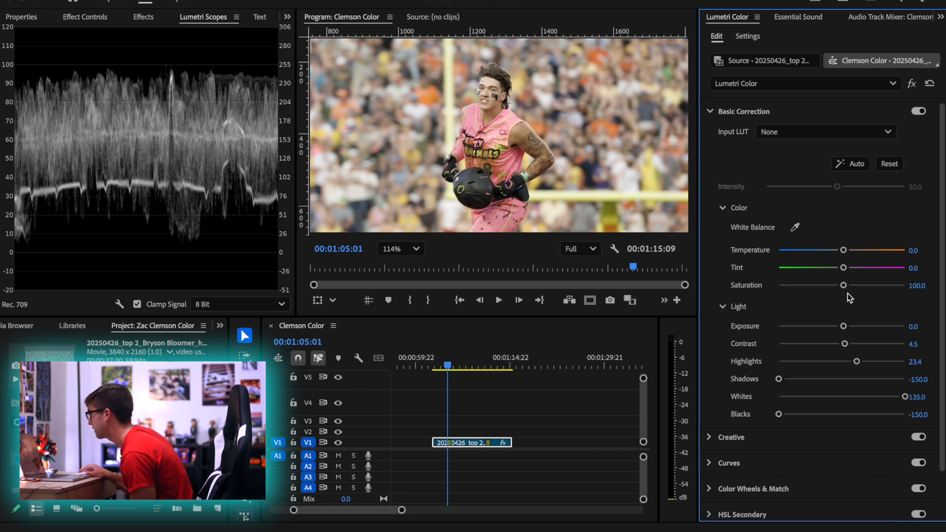
Balance the clip's color with Temperature -12.4 and Tint 12.4, and return the preview zoom to Fit
drag(843, 250, 851, 270)
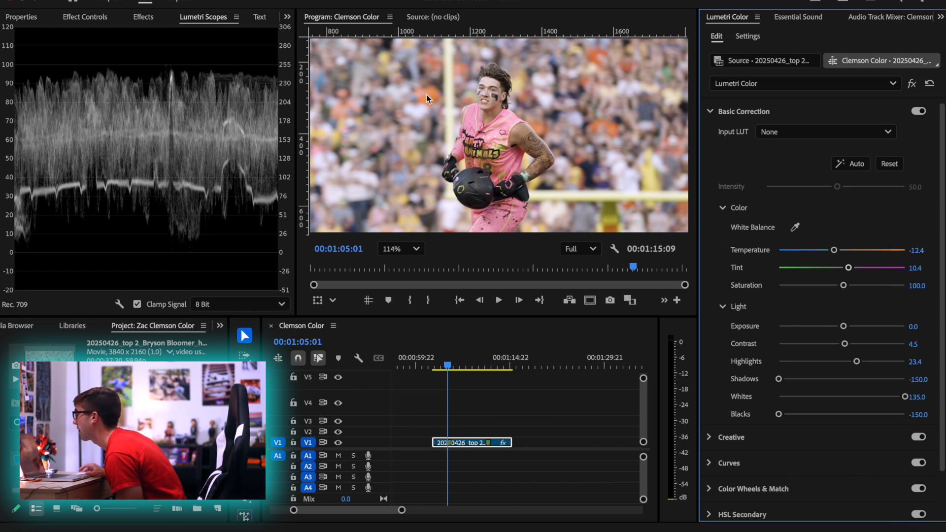
drag(851, 269, 849, 269)
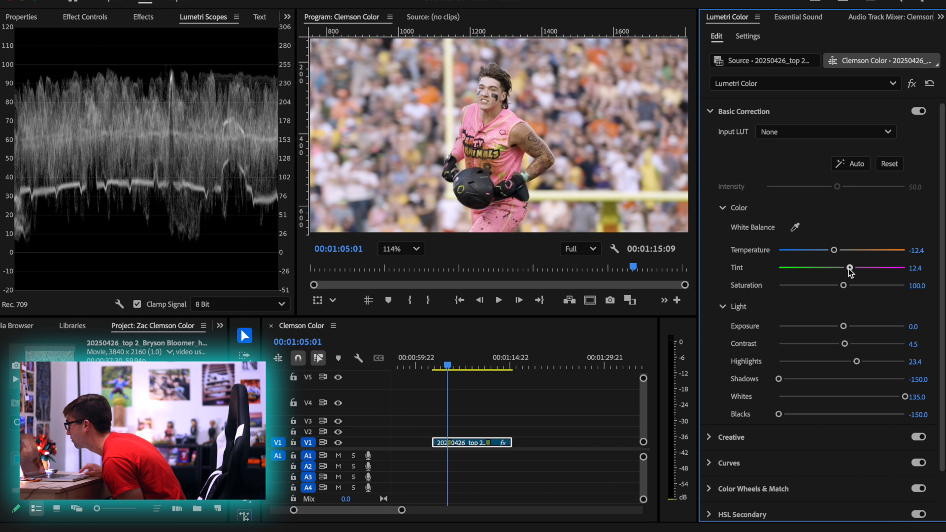
drag(833, 249, 833, 253)
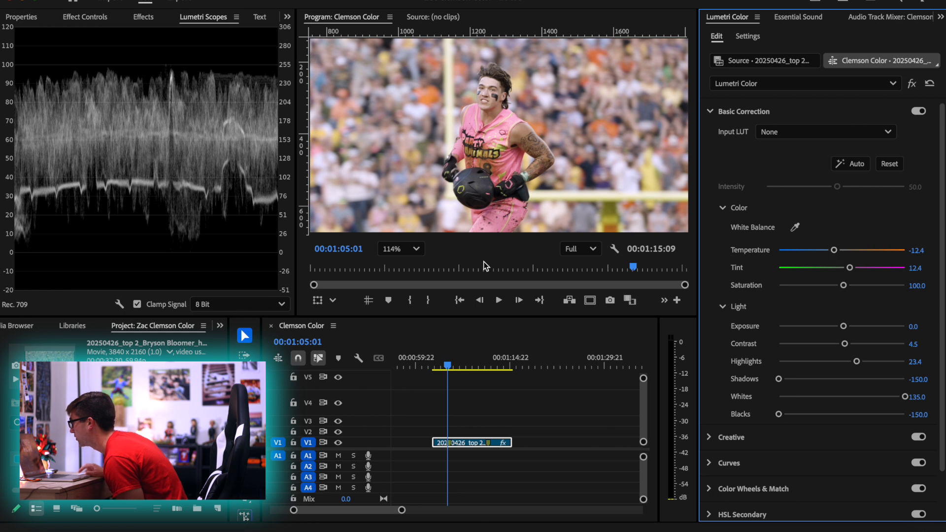
click(415, 248)
click(413, 269)
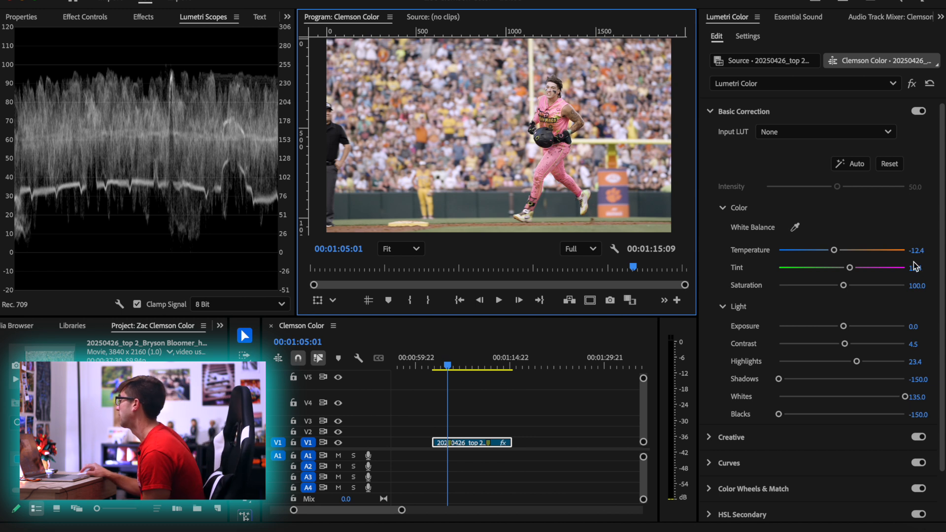
Set the clip's Basic Correction saturation to 150
click(917, 286)
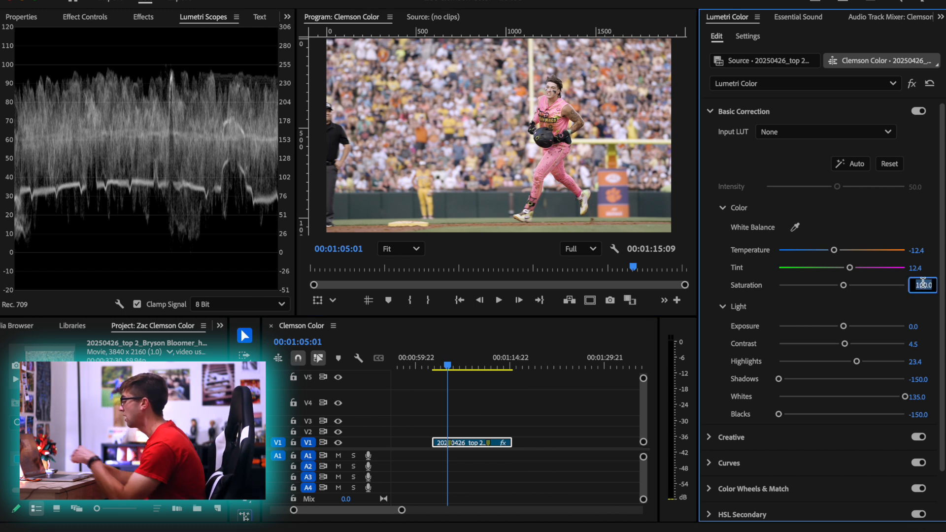
text(150)
key(Return)
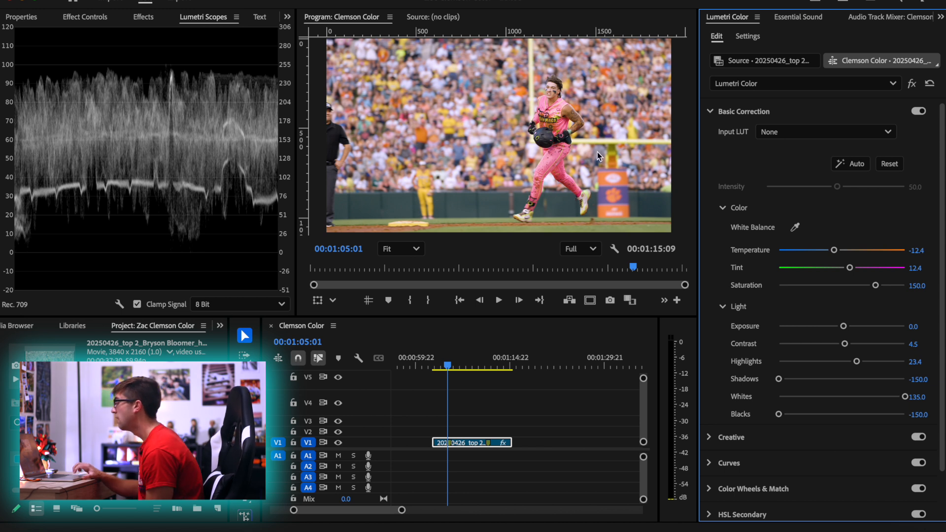
Try copying the V4 adjustment layer from the yellow-uniform team celebration to V4 above the home run clip
scroll(459, 432, down, 5)
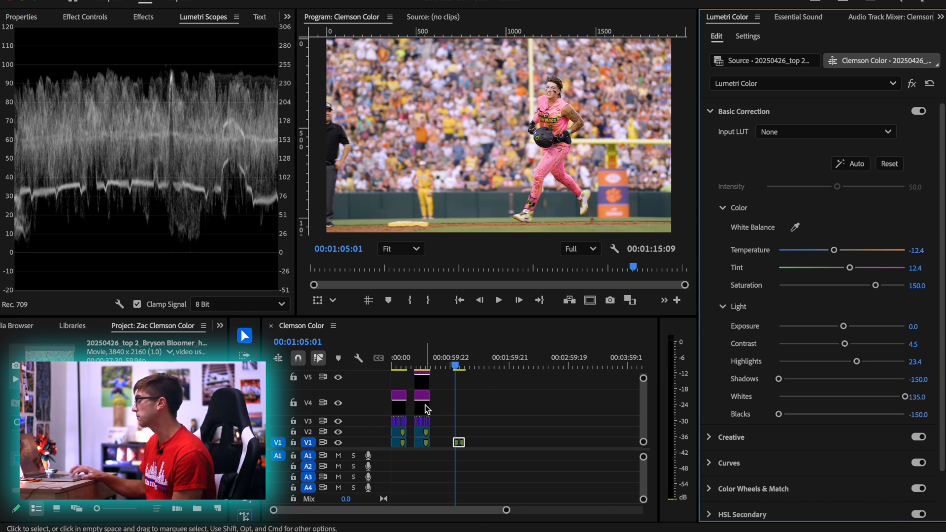
click(423, 363)
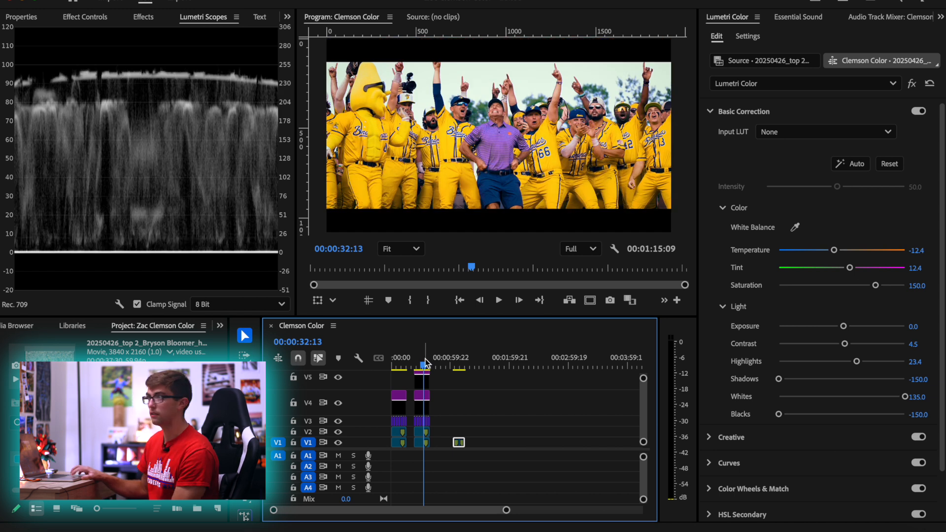
click(424, 405)
drag(422, 404, 462, 408)
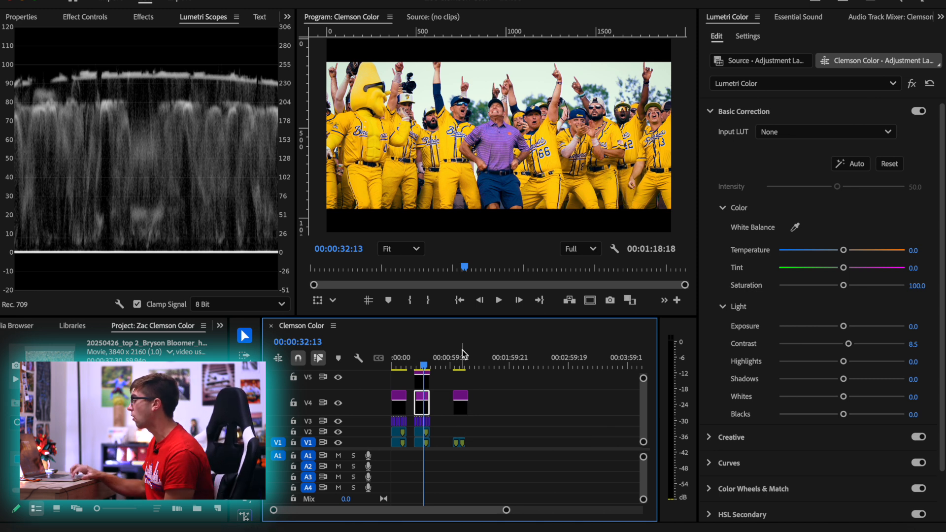
click(462, 354)
scroll(462, 387, up, 8)
drag(438, 363, 462, 366)
scroll(471, 415, down, 5)
click(469, 407)
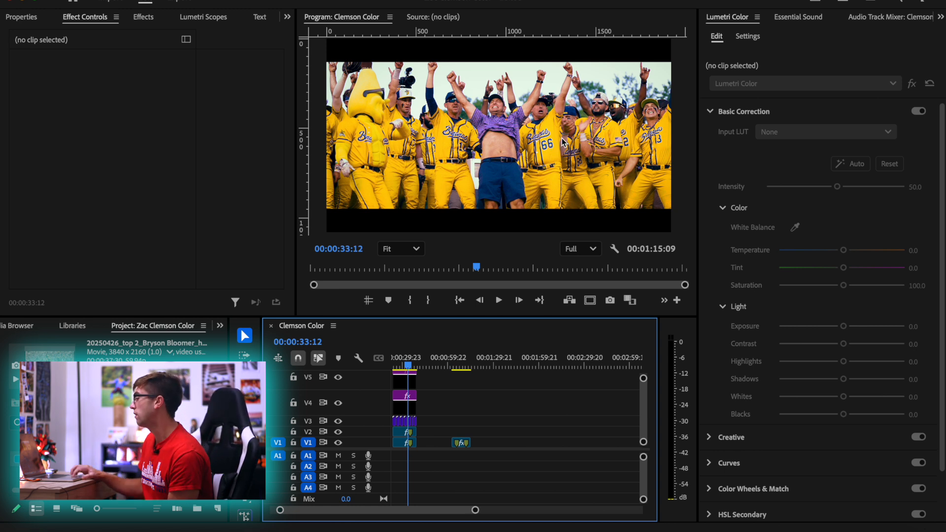
Duplicate the home run clip onto V2 directly above the original and set the copy's Basic Correction saturation to 0
click(458, 365)
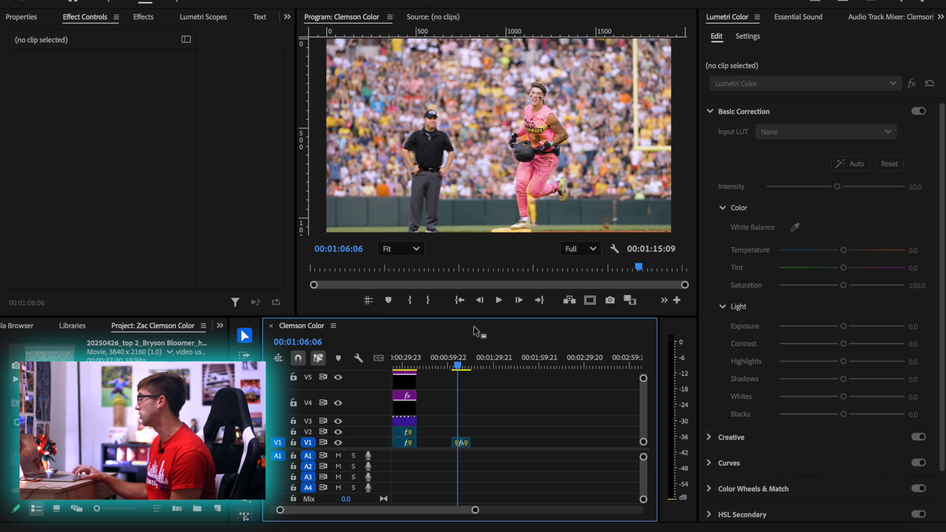
scroll(455, 443, up, 5)
drag(471, 367, 482, 372)
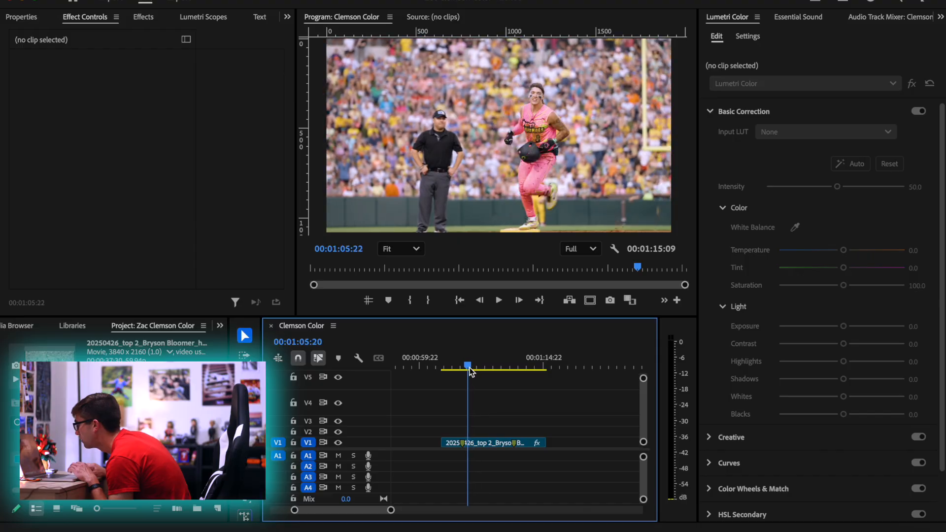
drag(465, 368, 463, 369)
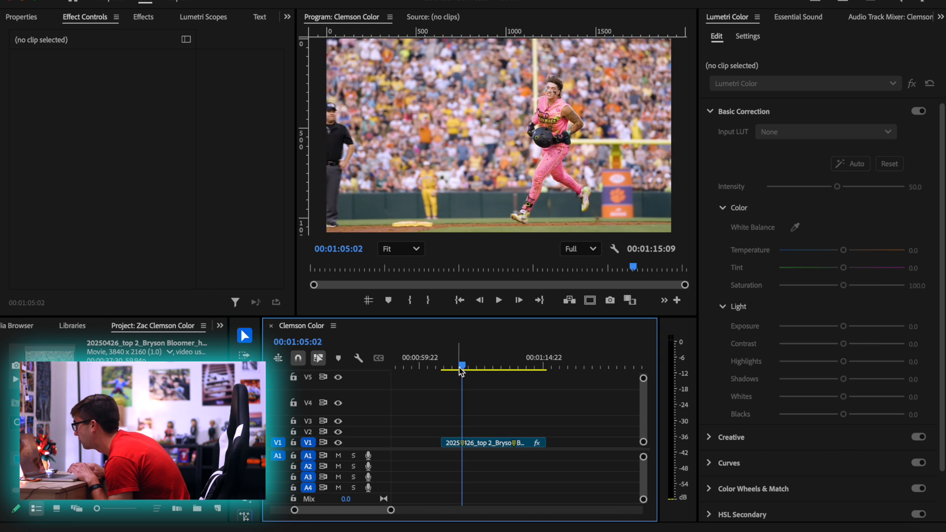
click(483, 444)
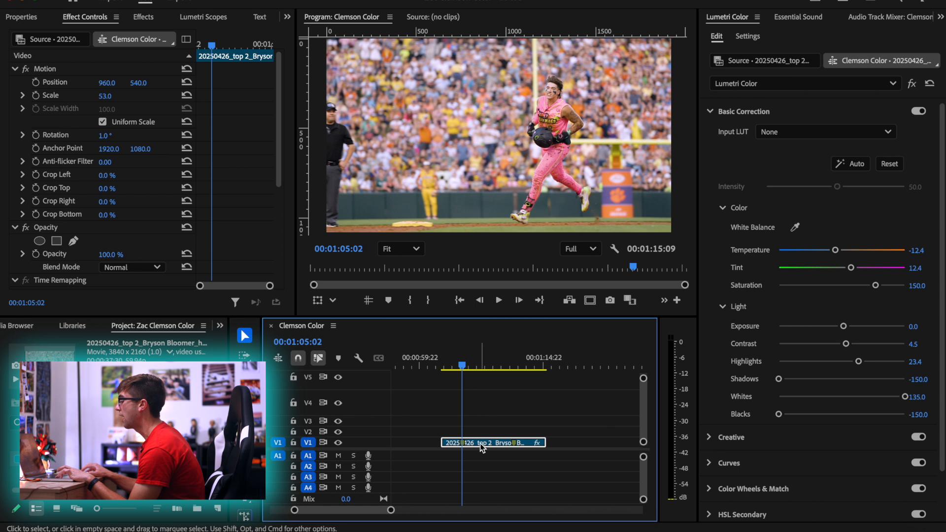
mouse_move(476, 441)
mouse_down()
mouse_move(484, 438)
mouse_move(475, 433)
mouse_up()
drag(875, 285, 778, 285)
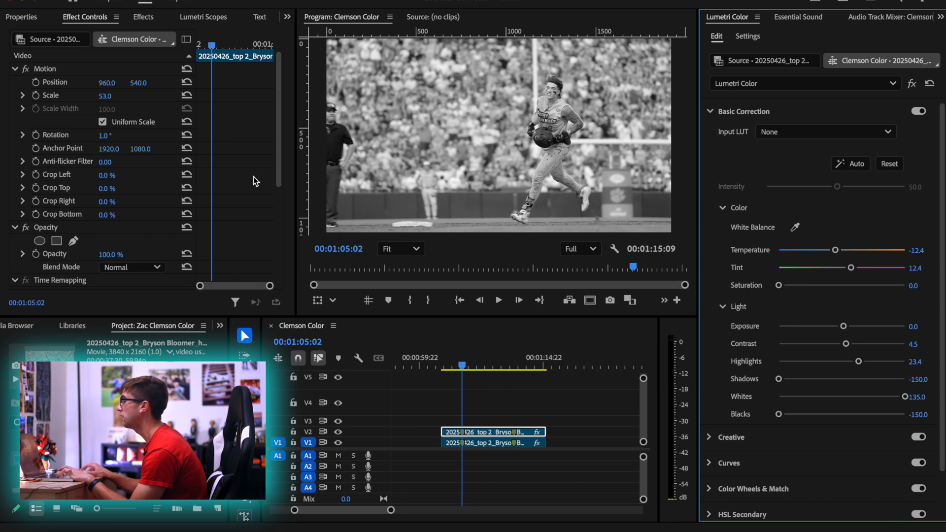
Set the V2 copy's blend mode to Hard Light and its opacity to 48%
scroll(236, 202, down, 4)
click(127, 118)
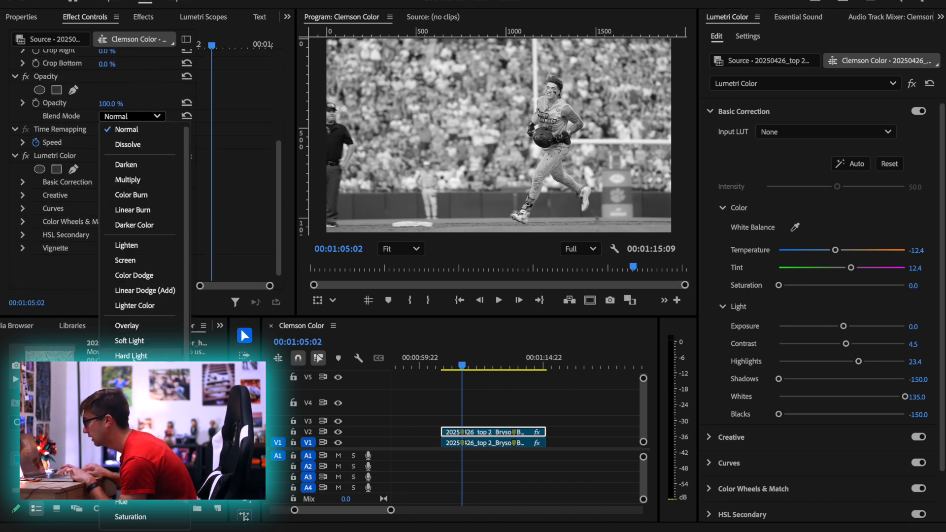
click(132, 357)
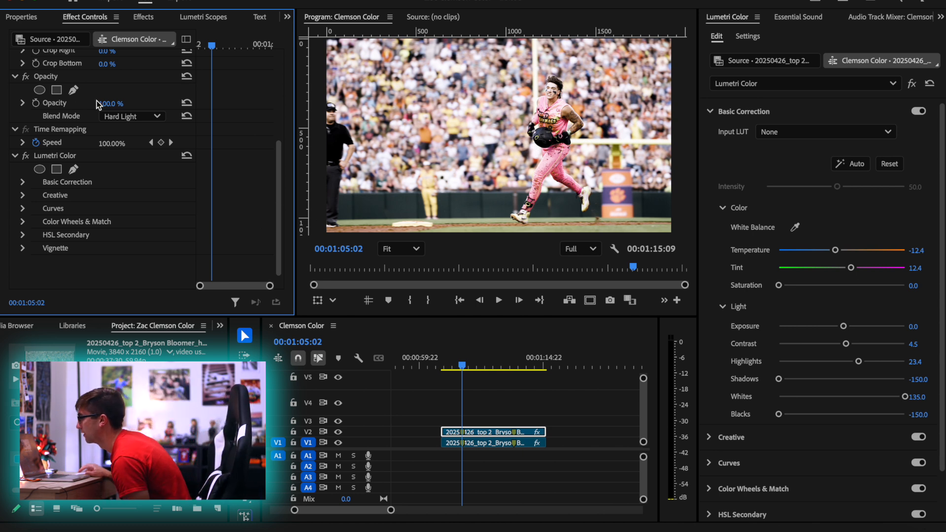
drag(111, 104, 70, 104)
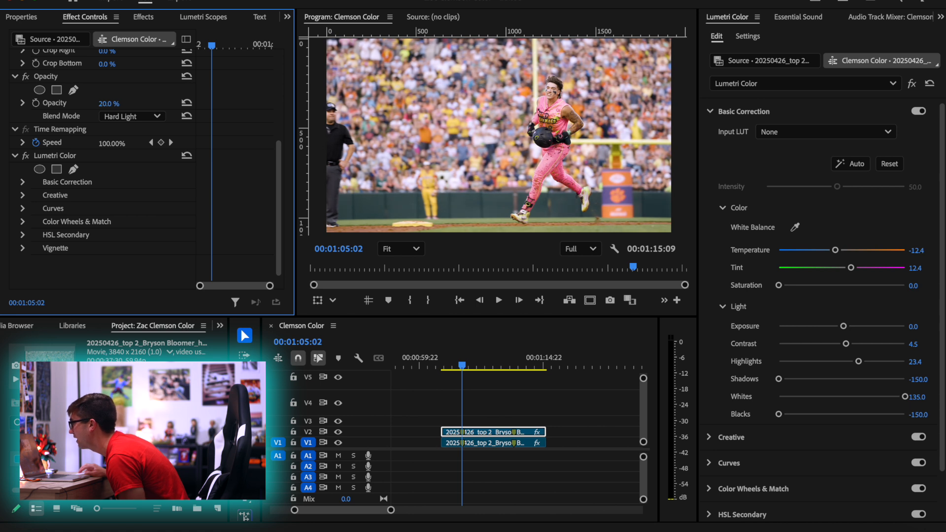
drag(108, 103, 89, 104)
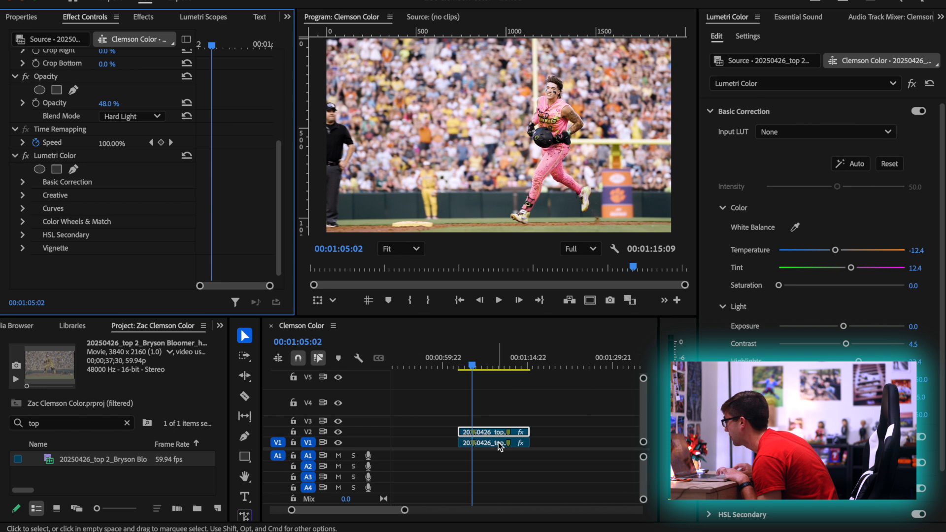
Find the adjustment layer by filtering the project for "adj", place it on V3 and extend it across the home run clip
scroll(499, 446, down, 1)
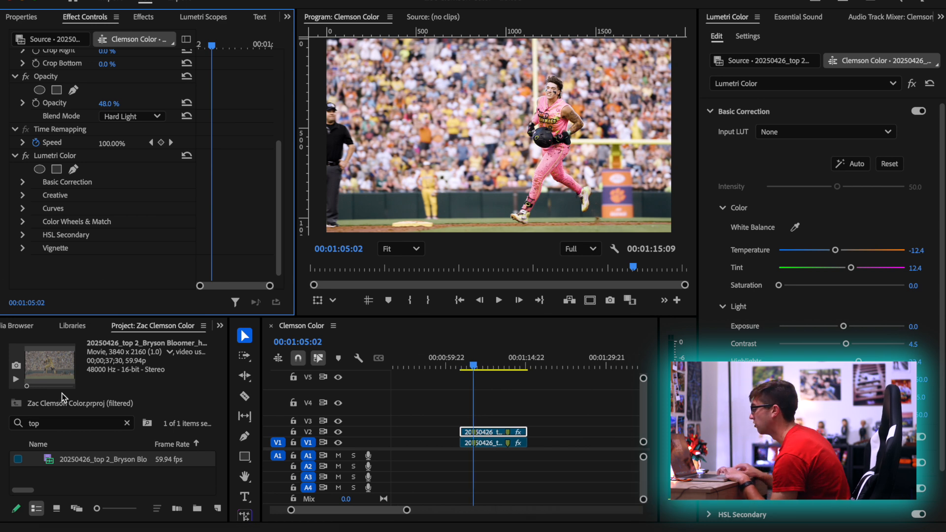
double_click(50, 424)
text(adj)
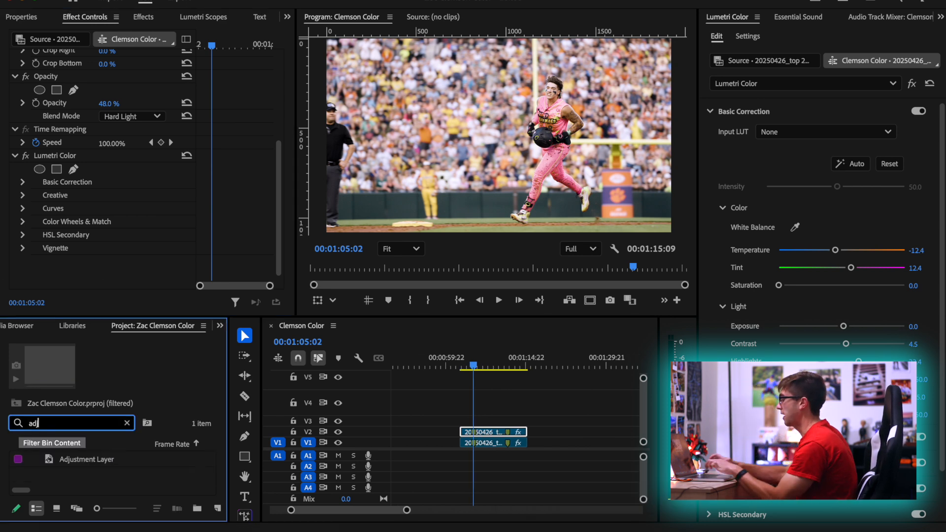
click(73, 460)
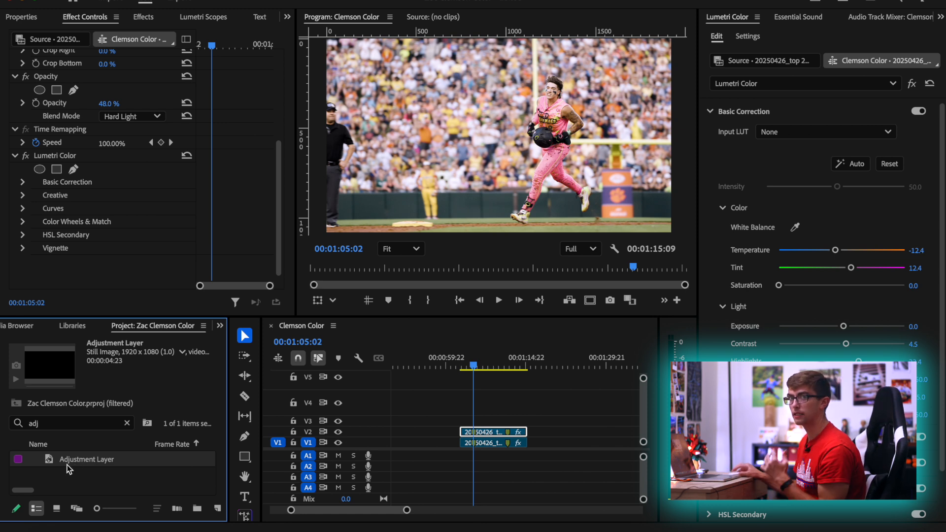
drag(64, 463, 471, 422)
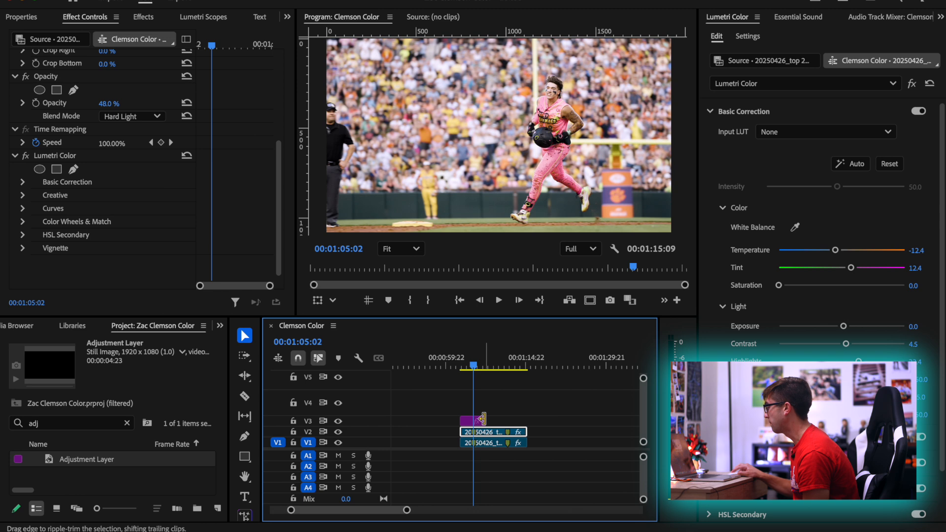
drag(481, 420, 526, 420)
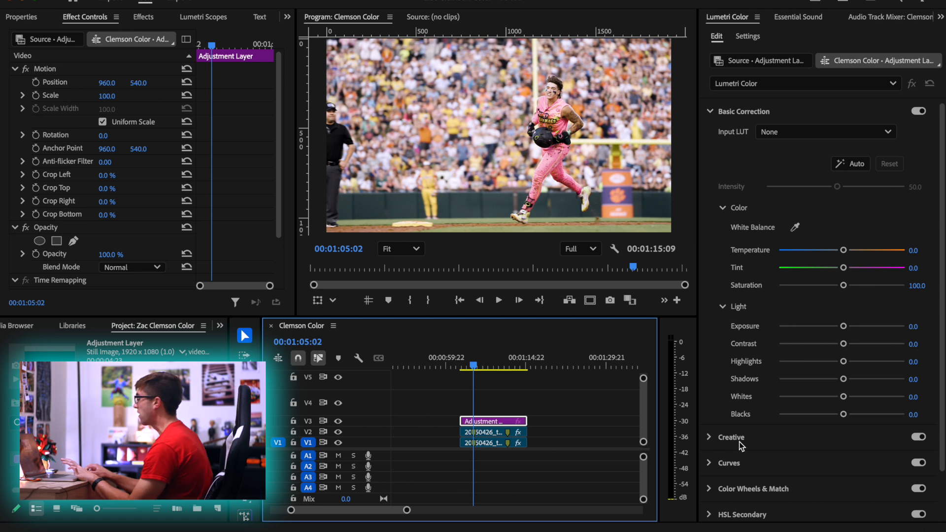
Set the adjustment layer's Creative Sharpen to 18.4 and Vibrance to 45.3, with the Lumetri Scopes displayed
click(739, 442)
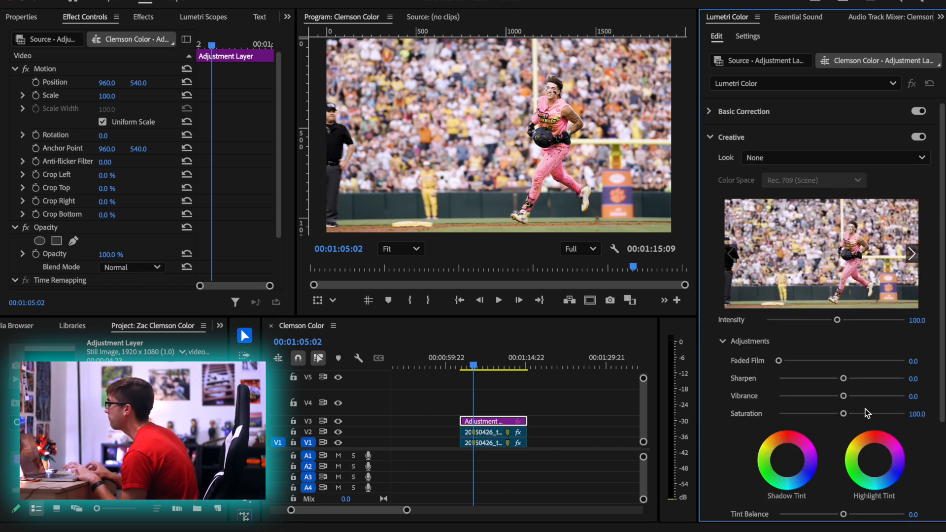
drag(843, 379, 861, 390)
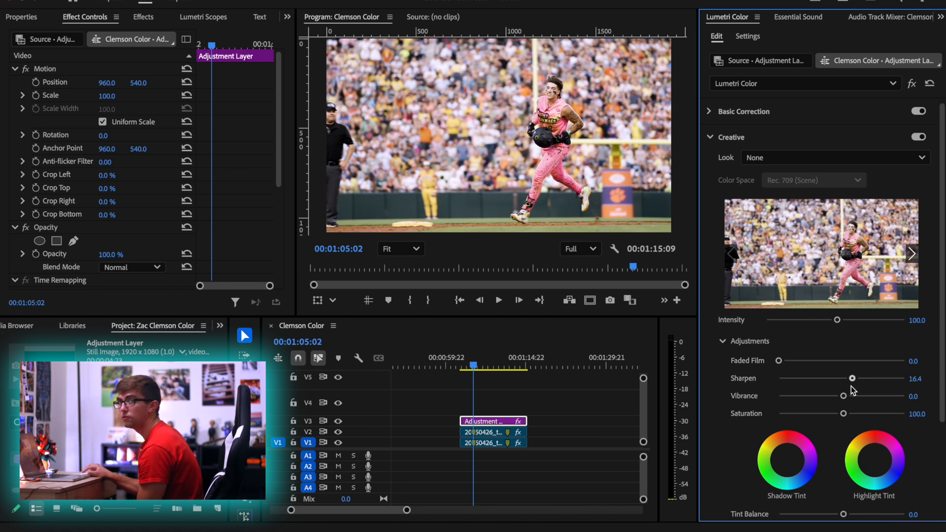
drag(852, 386, 867, 388)
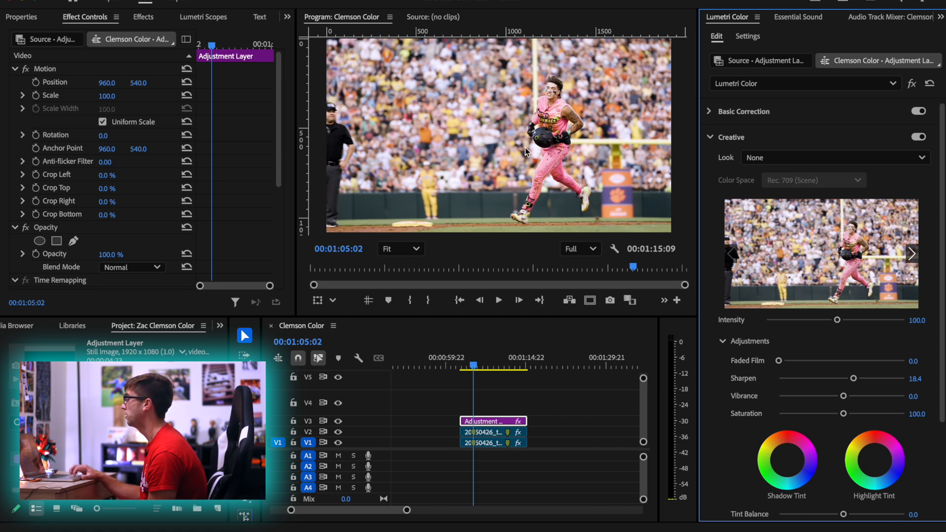
click(197, 18)
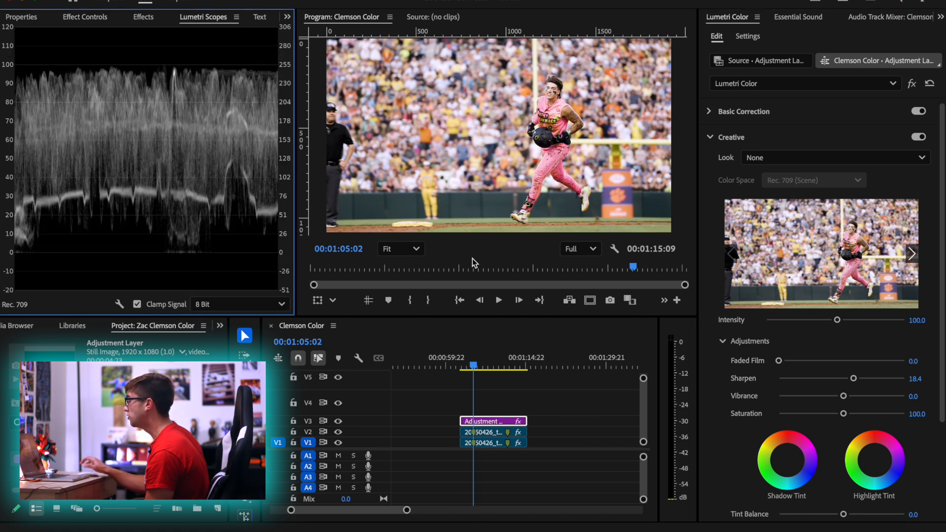
drag(844, 396, 870, 407)
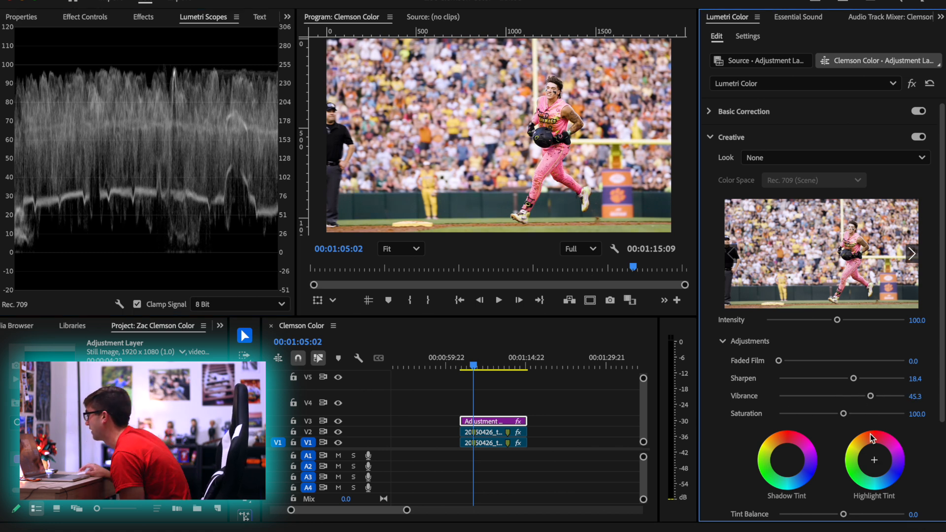
Pull down the midtones of the adjustment layer's white RGB curve and anchor its shadows near the diagonal
scroll(769, 403, down, 3)
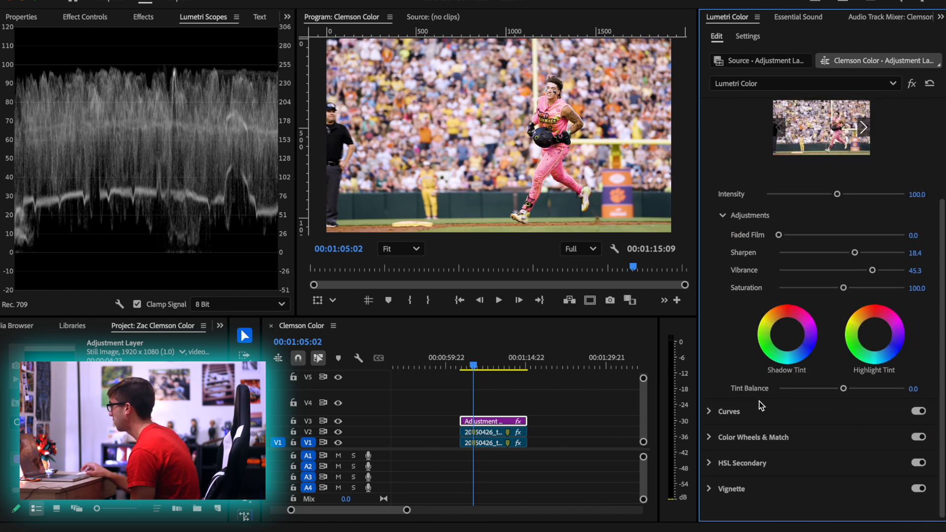
scroll(555, 129, up, 5)
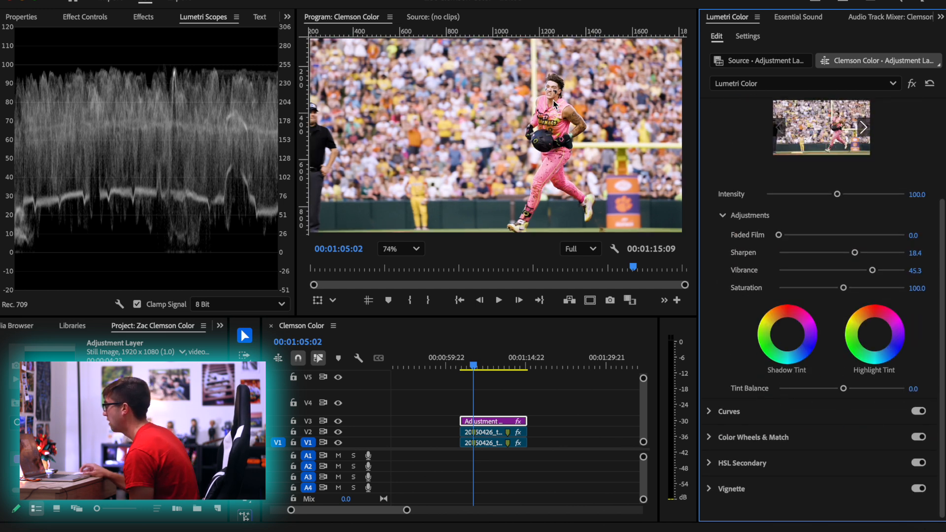
scroll(552, 101, down, 5)
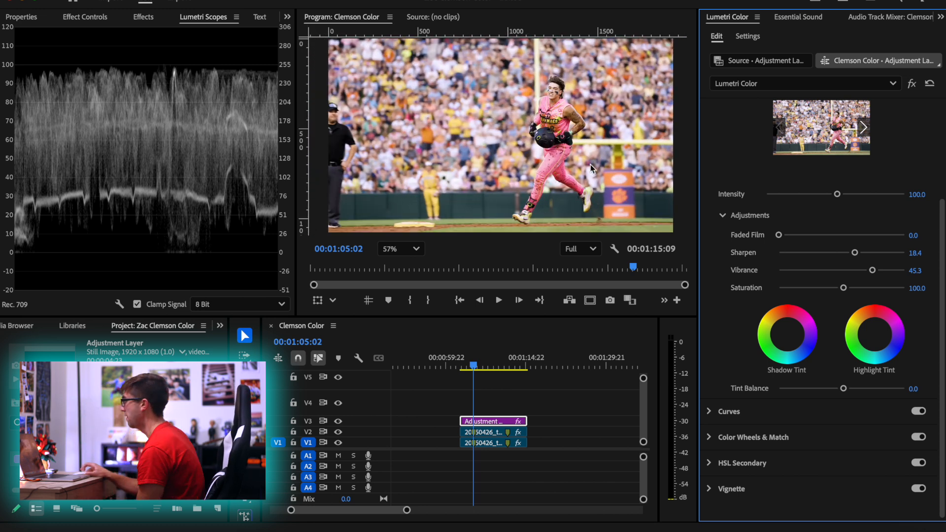
drag(474, 365, 516, 366)
drag(513, 362, 472, 366)
click(780, 419)
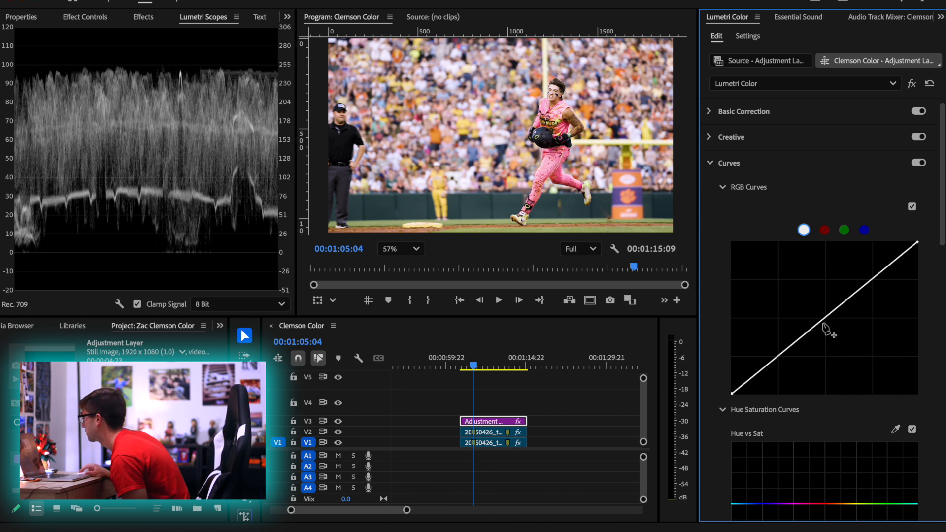
drag(824, 318, 828, 335)
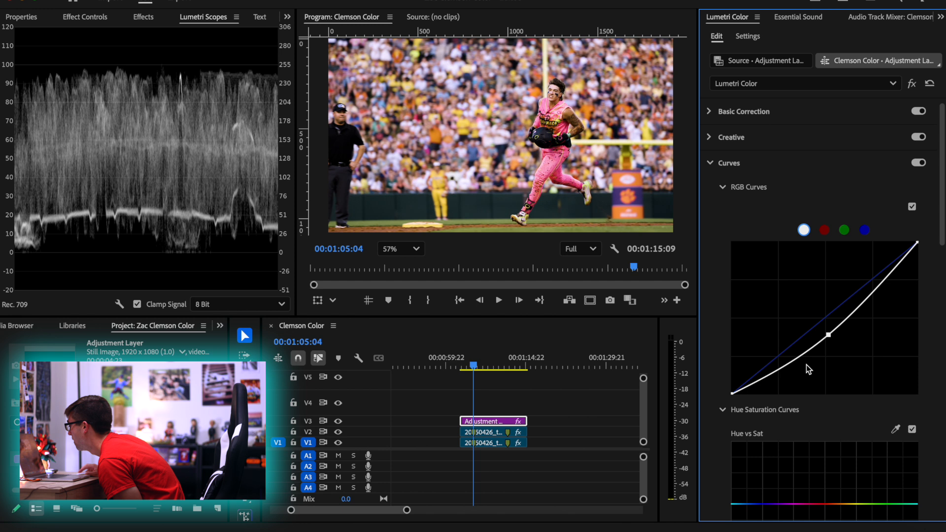
drag(766, 381, 761, 370)
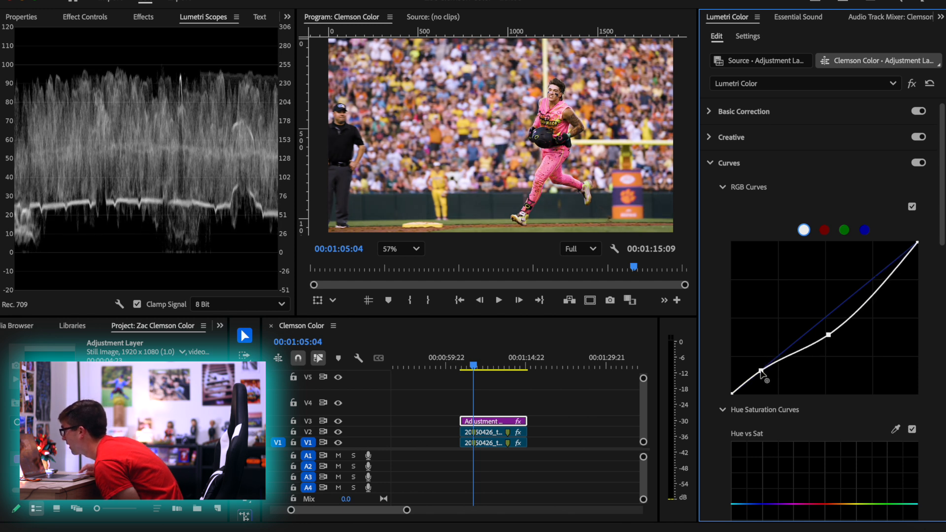
Shape the white RGB curve's upper range with a highlight point near the diagonal and an upper-midtone point slightly below it
click(898, 266)
drag(898, 266, 899, 254)
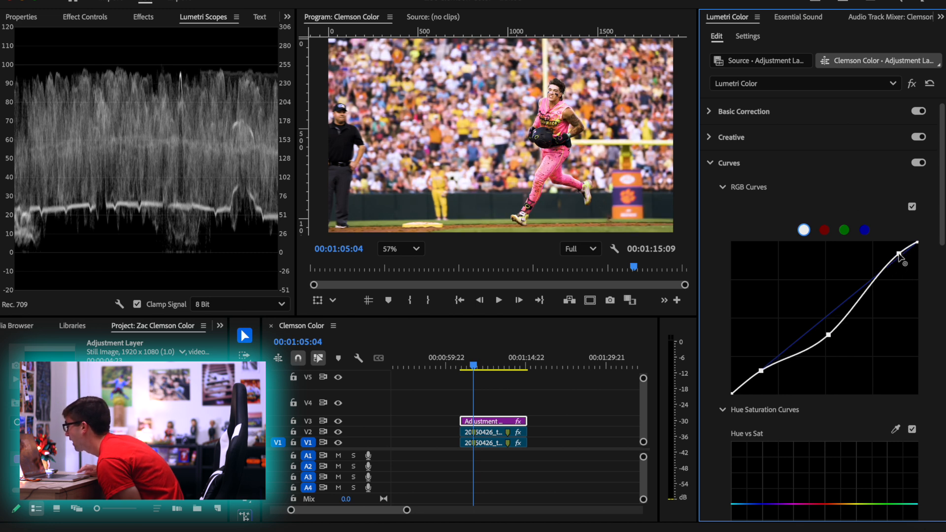
drag(898, 255, 901, 259)
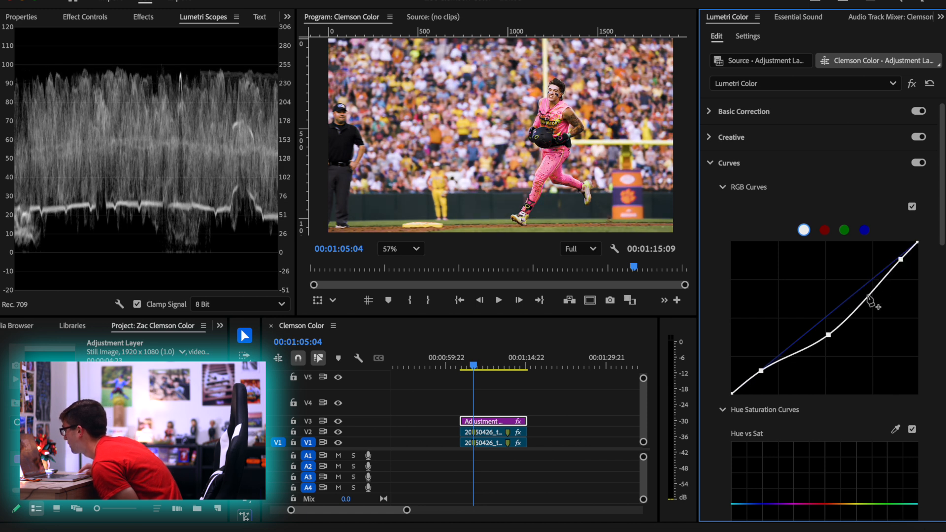
drag(867, 296, 870, 294)
drag(901, 261, 900, 258)
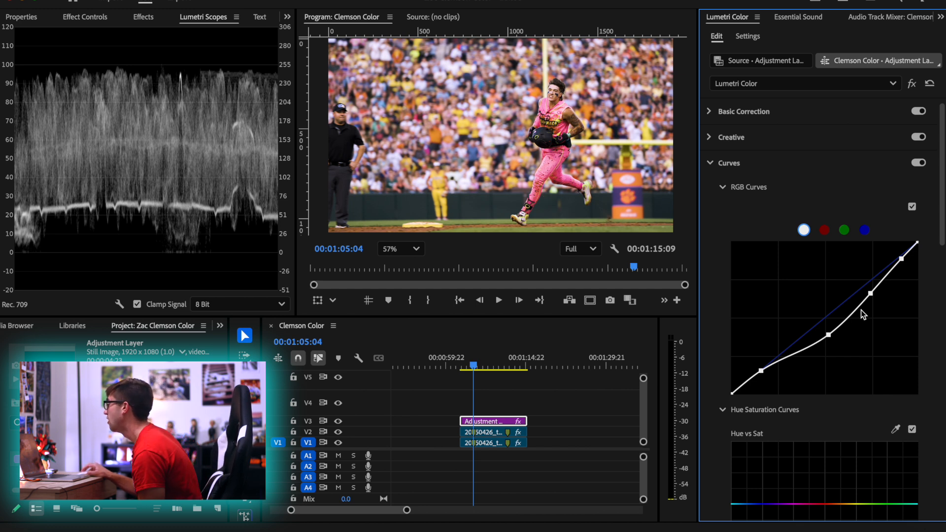
Sample the runner's pink uniform for Hue vs Sat and raise the sampled pink's saturation to a moderate peak
scroll(771, 283, down, 5)
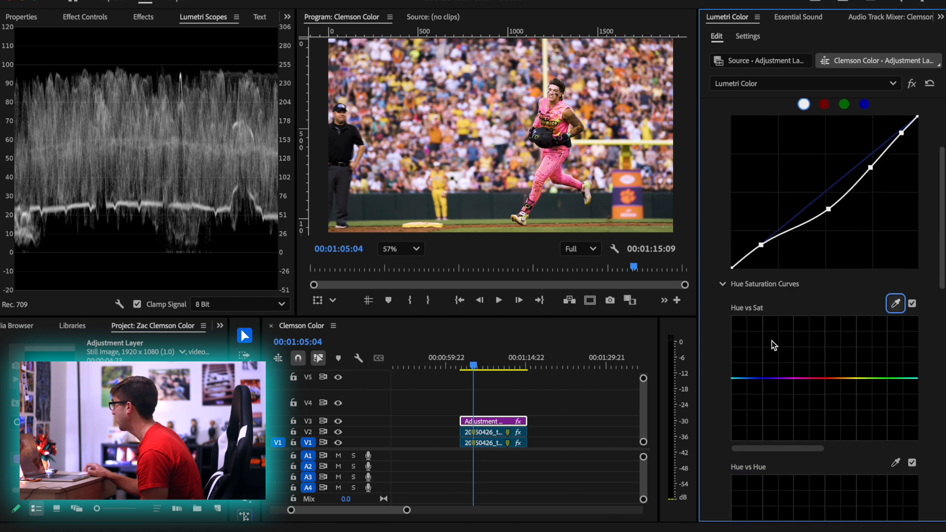
click(896, 292)
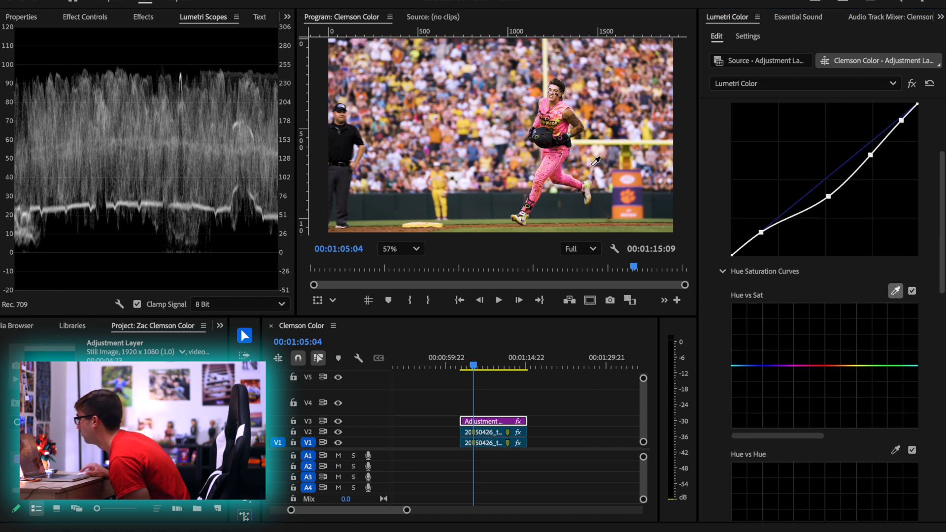
click(561, 156)
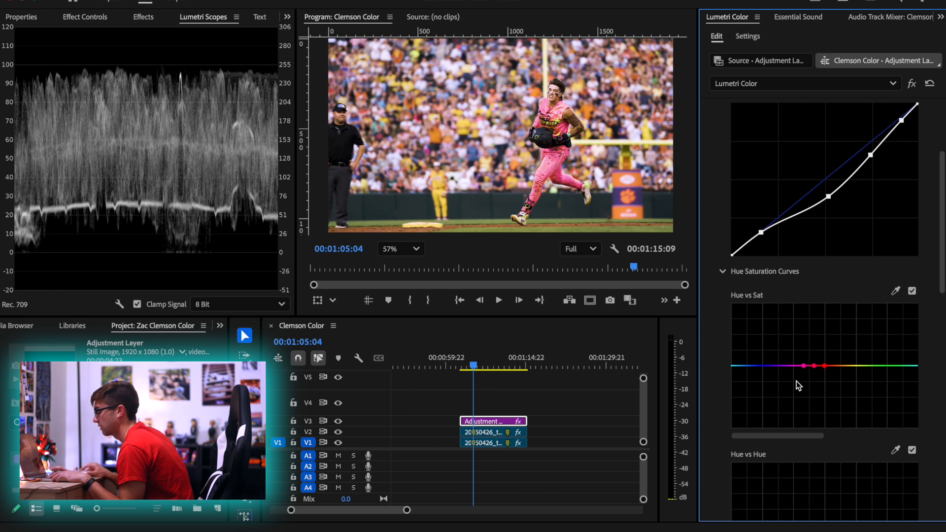
drag(814, 366, 815, 318)
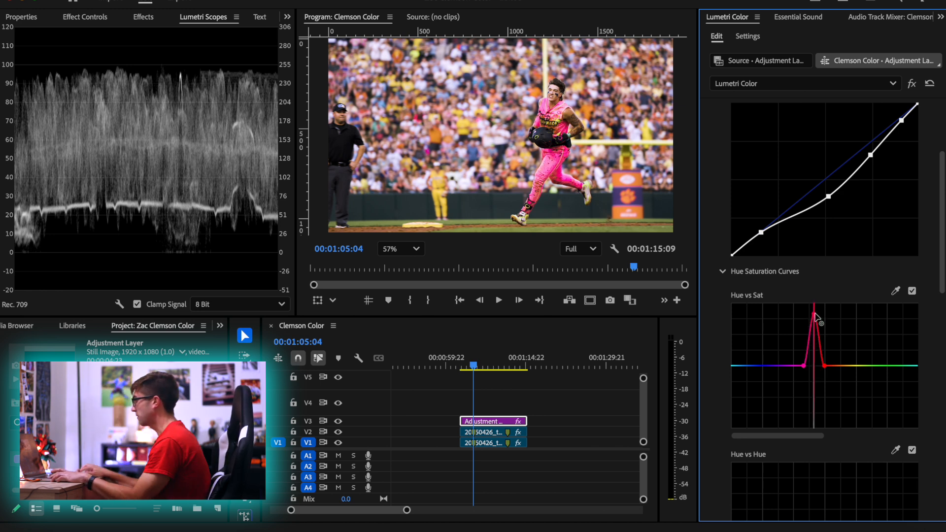
drag(815, 317, 812, 338)
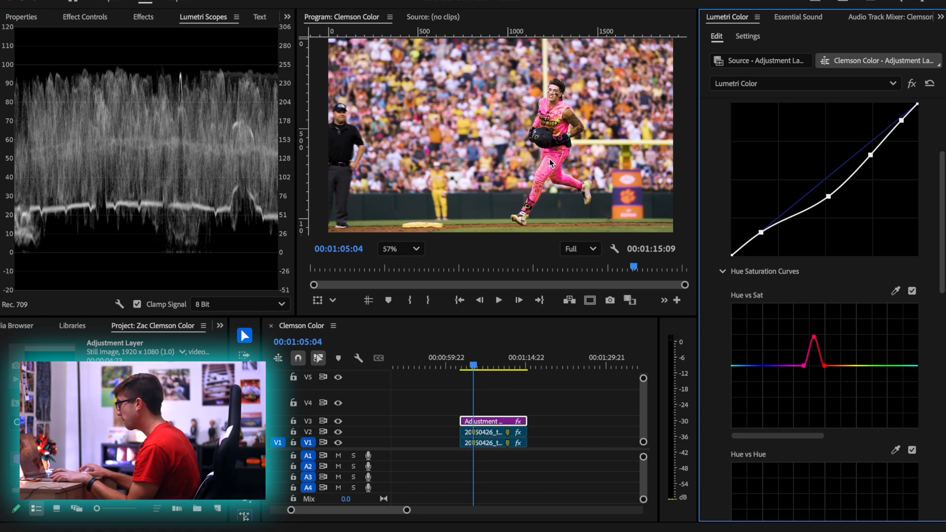
Sample a second, redder tone for Hue vs Sat, raise it beside the pink peak, and restore the program view to Fit
scroll(548, 115, up, 3)
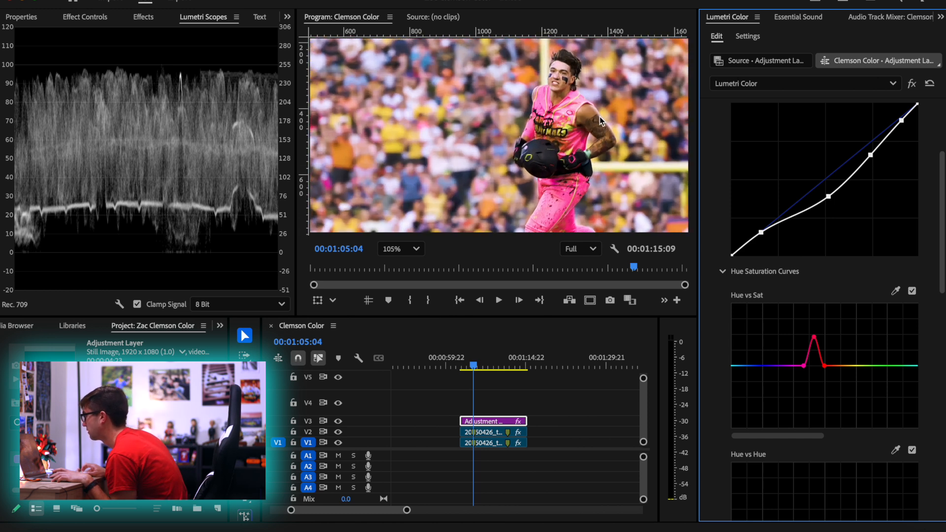
key(h)
mouse_move(525, 139)
mouse_down()
mouse_move(425, 164)
mouse_move(533, 124)
mouse_up()
click(896, 290)
click(497, 73)
mouse_move(821, 359)
mouse_down()
mouse_move(822, 343)
mouse_move(822, 352)
mouse_up()
click(400, 249)
click(396, 270)
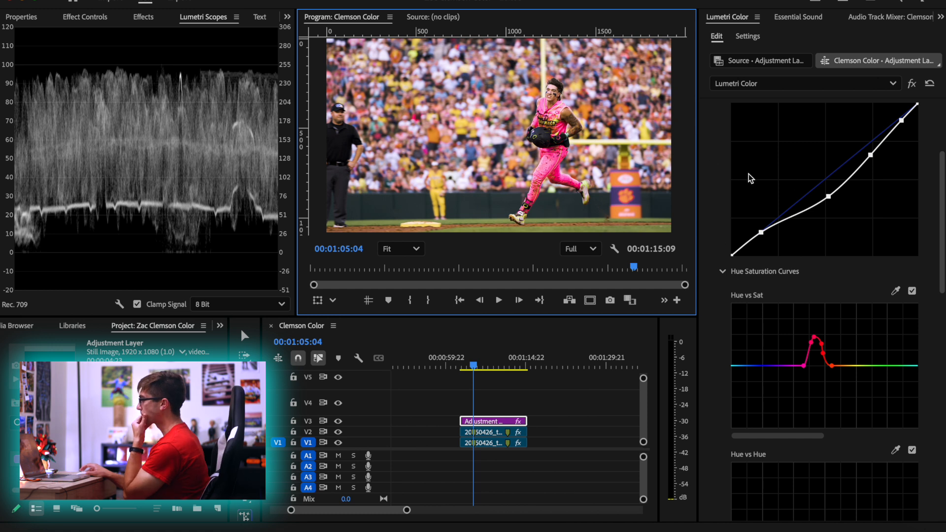
Try lowering and strongly raising the midtones of the red RGB curve, and reset that curve
scroll(743, 177, up, 3)
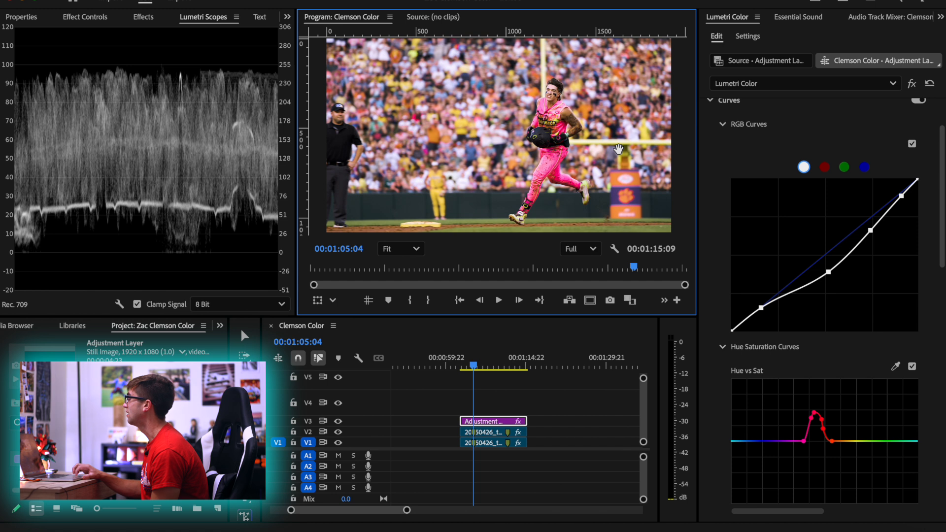
click(826, 168)
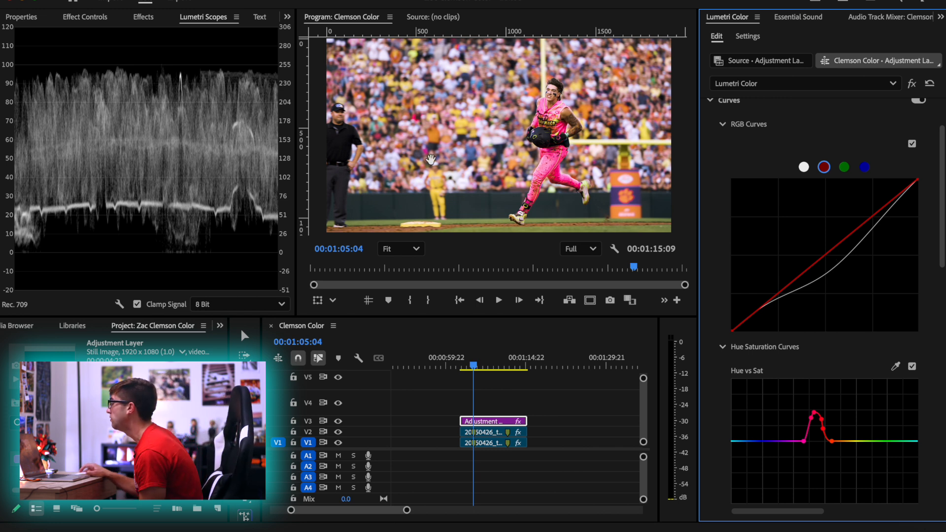
click(805, 168)
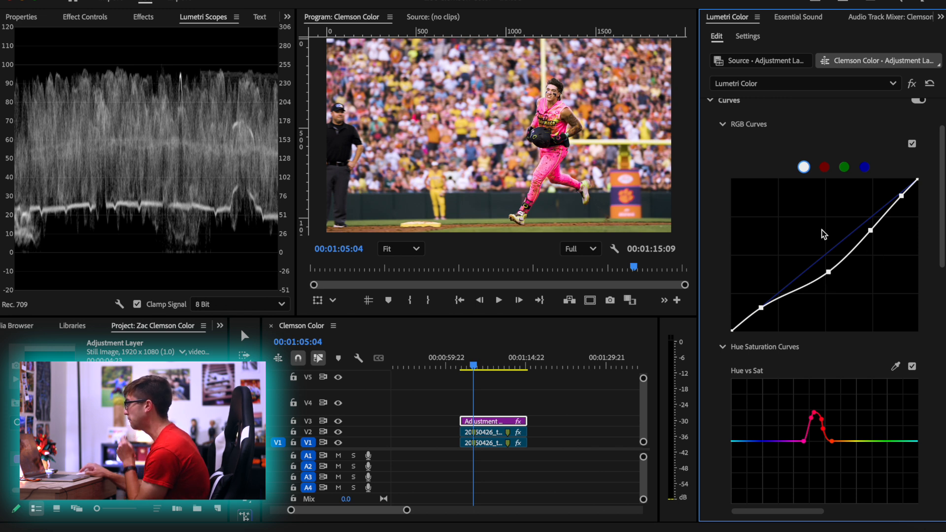
click(824, 168)
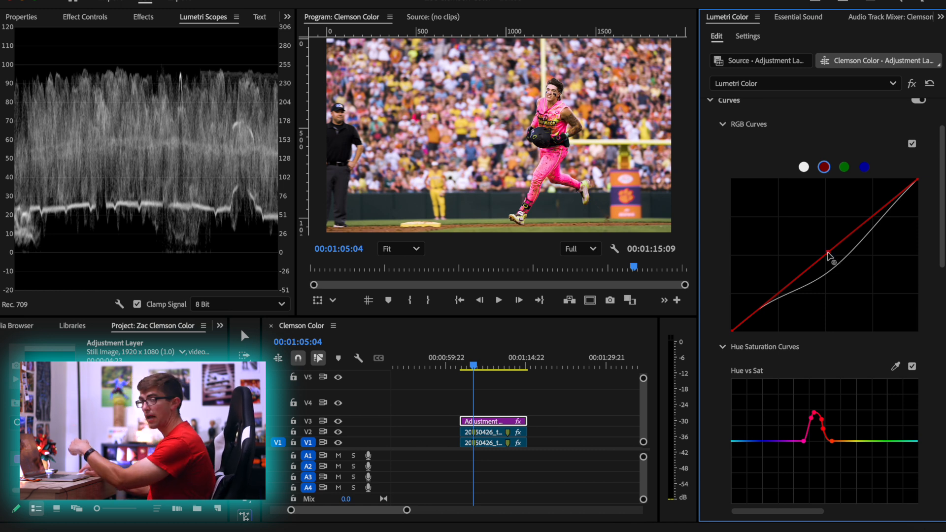
drag(832, 265, 834, 268)
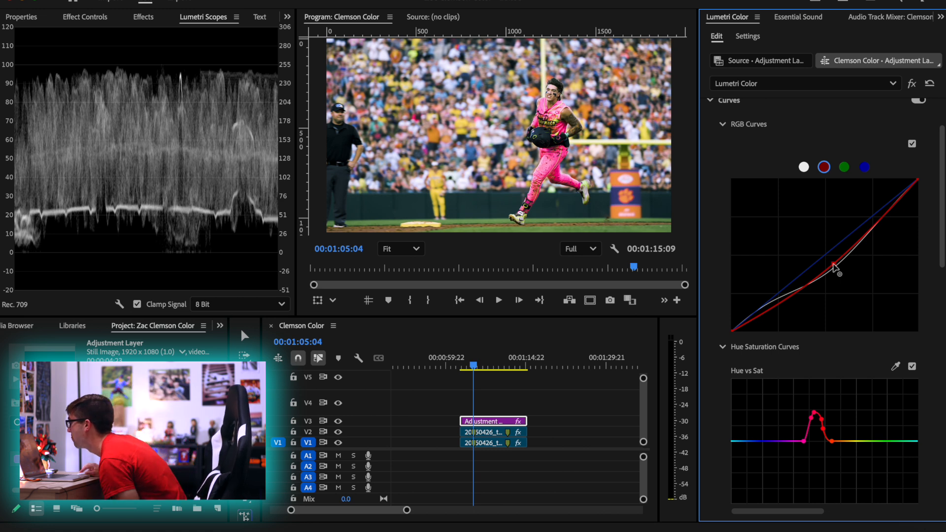
drag(833, 266, 824, 274)
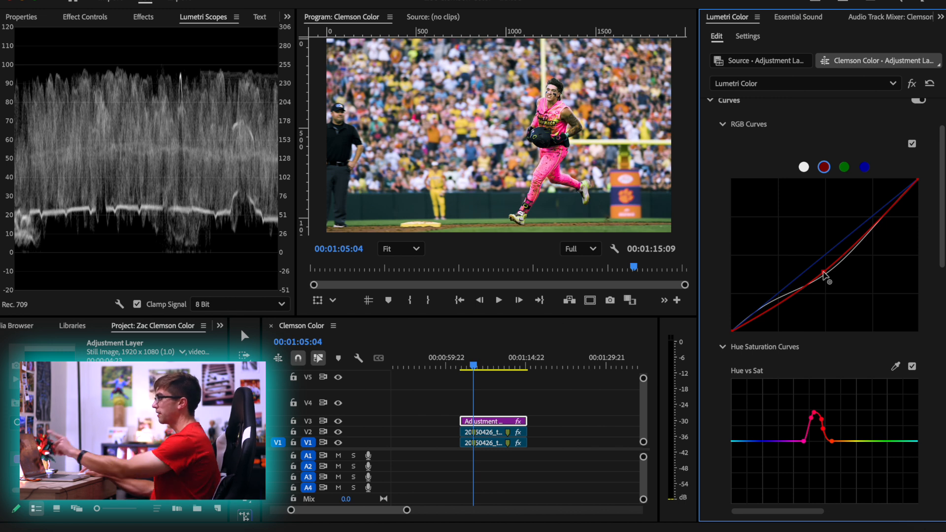
drag(824, 274, 760, 195)
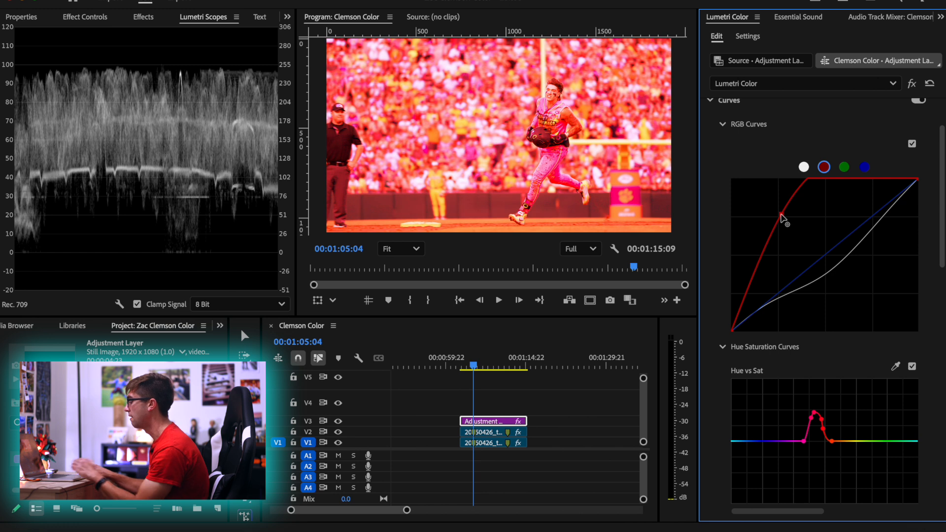
double_click(800, 220)
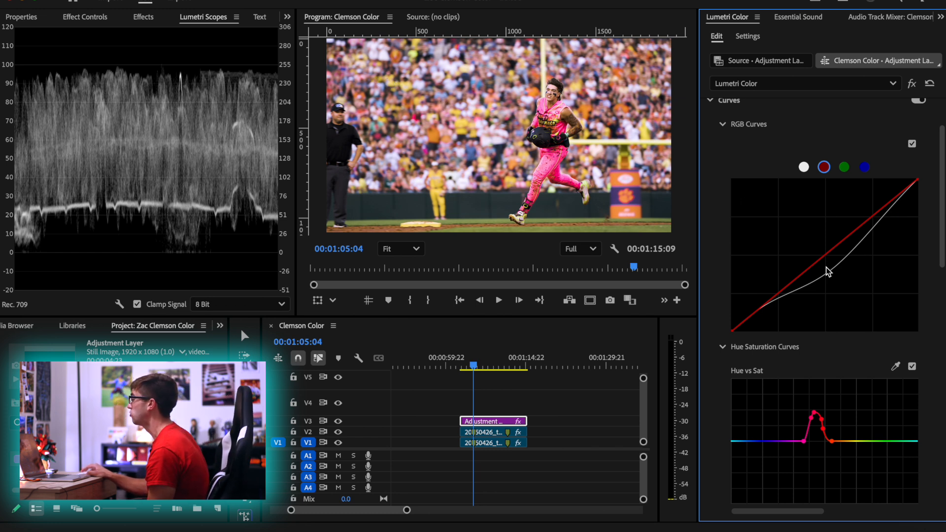
Shape the red RGB curve with lowered midtones, a shadow anchor near the diagonal, and upper-midtone and highlight points slightly below it
drag(812, 271, 816, 277)
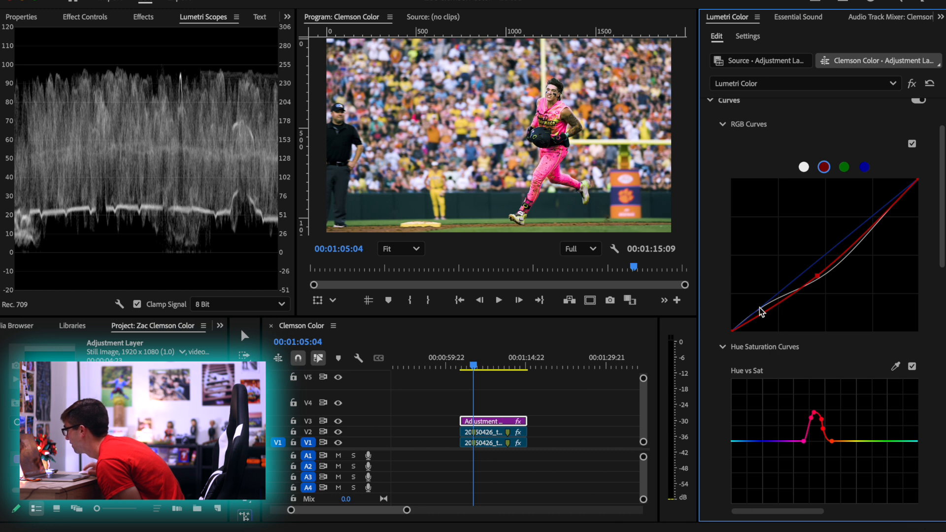
mouse_move(762, 318)
mouse_down()
mouse_move(767, 326)
mouse_move(762, 308)
mouse_up()
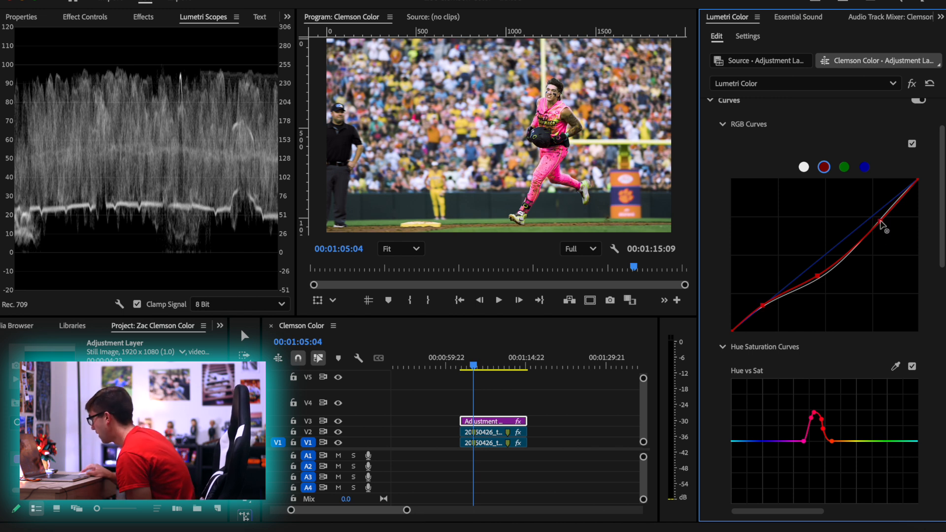
drag(880, 217, 896, 205)
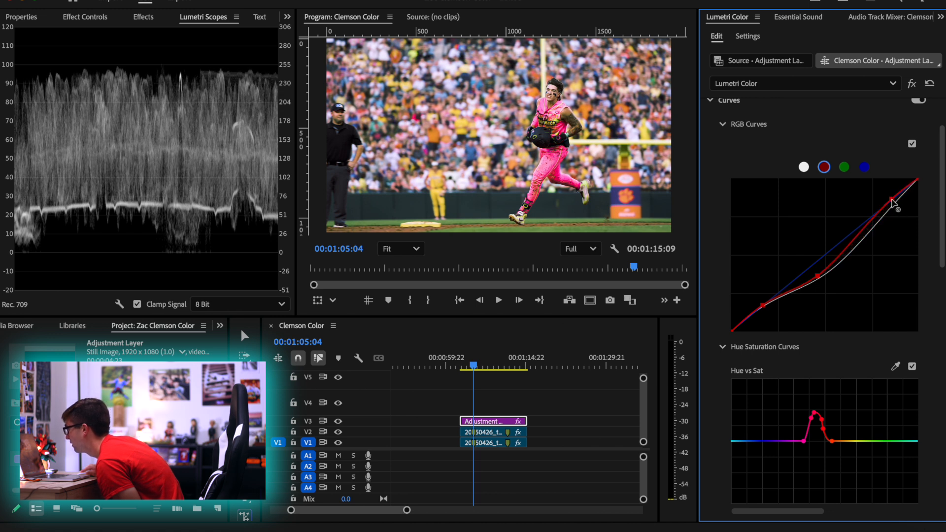
drag(895, 205, 897, 207)
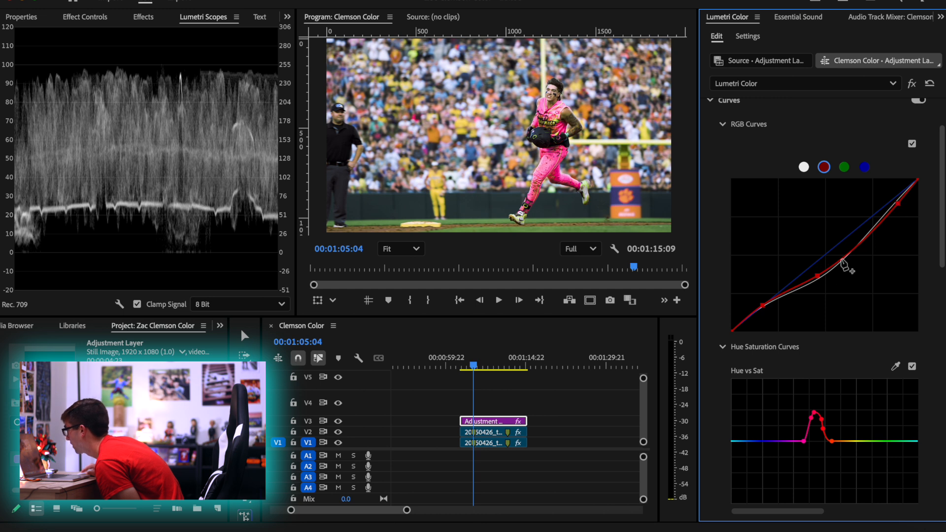
drag(856, 244, 860, 241)
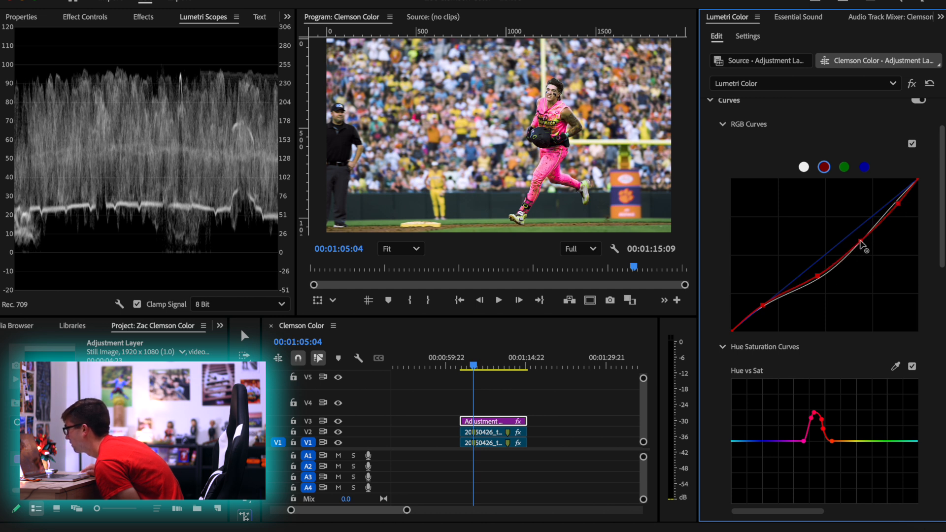
Compare the runner's image with the adjustment layer's RGB Curves disabled and enabled
click(912, 144)
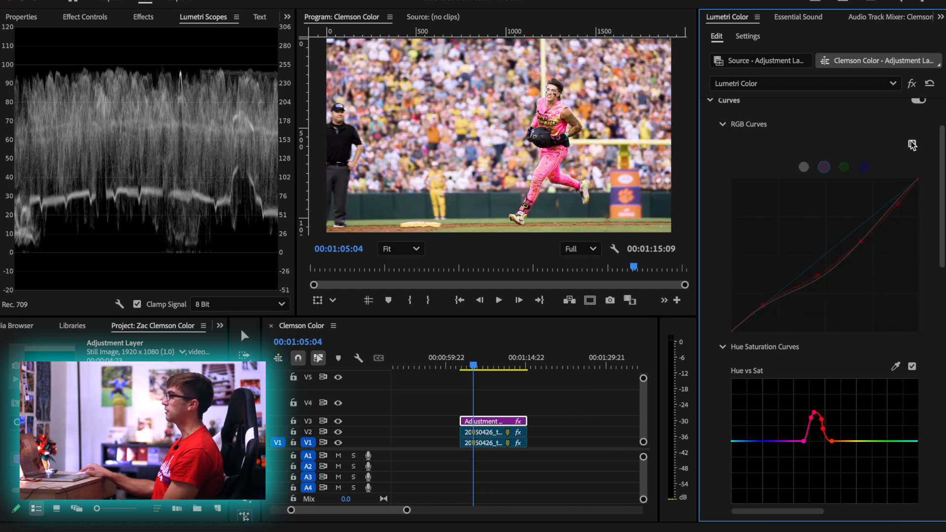
click(912, 144)
click(911, 144)
click(912, 144)
click(912, 144)
click(912, 144)
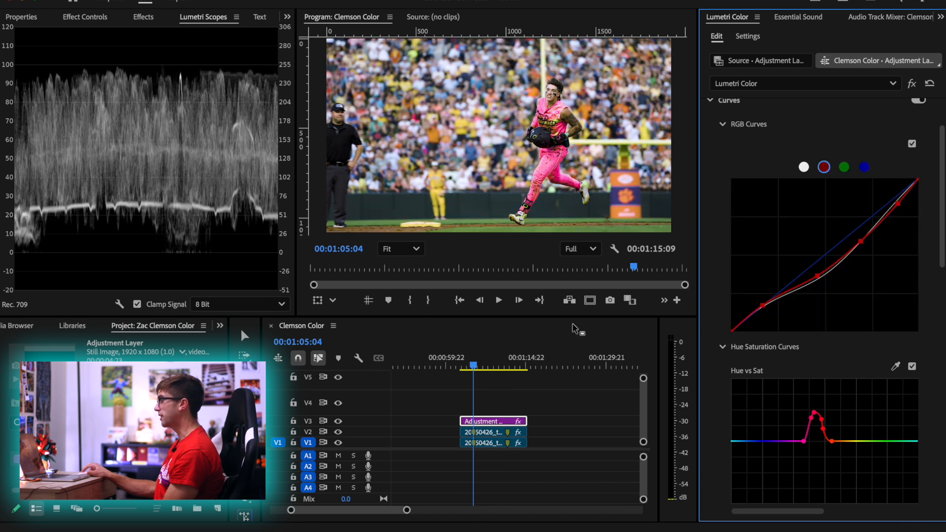
At 00:01:11:22, sample the player's skin for Hue vs Sat, raise its orange saturation and lift the dip between red and orange
key(space)
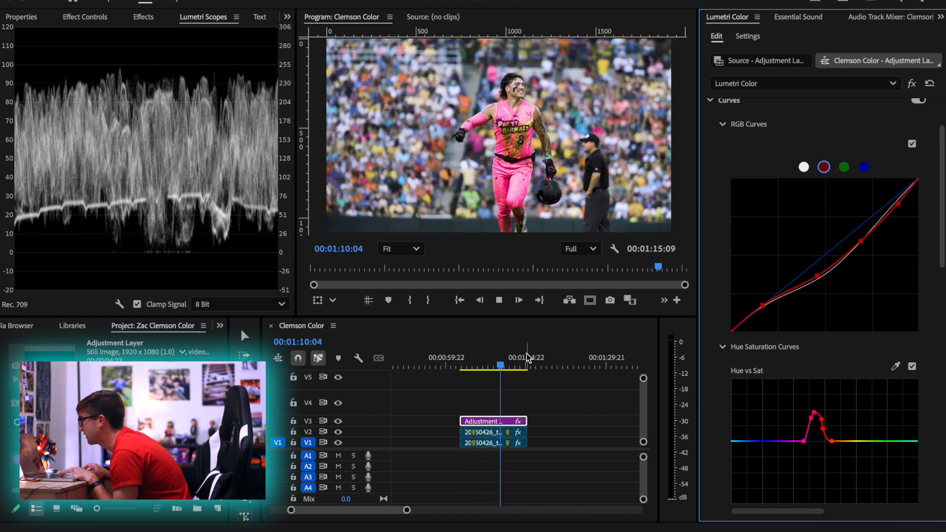
key(space)
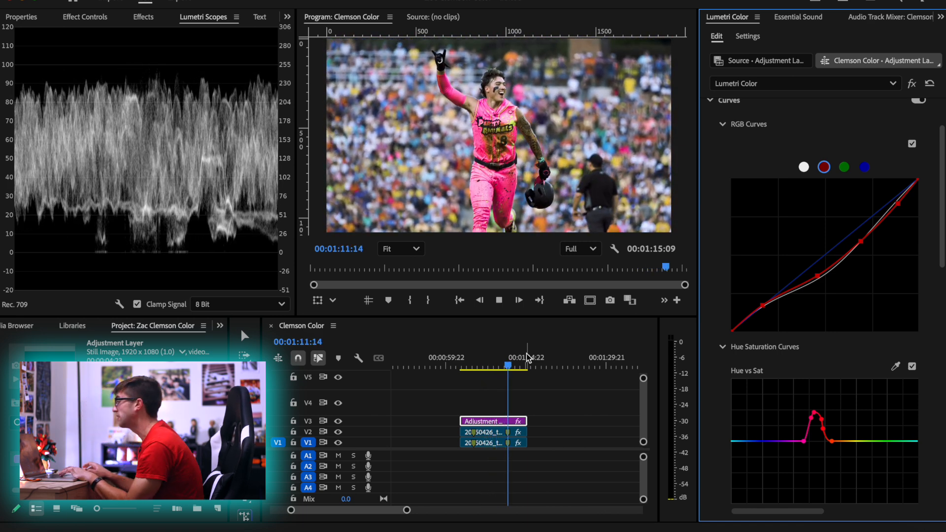
key(space)
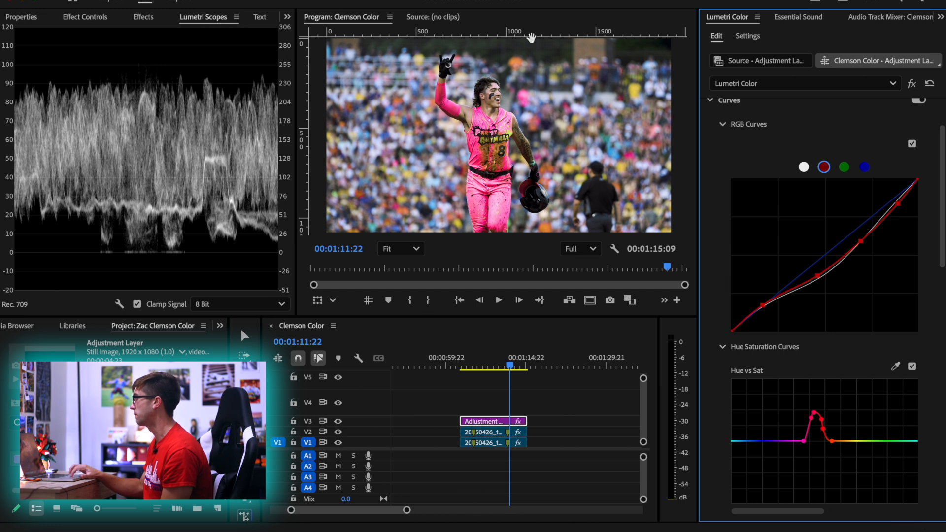
scroll(492, 90, up, 10)
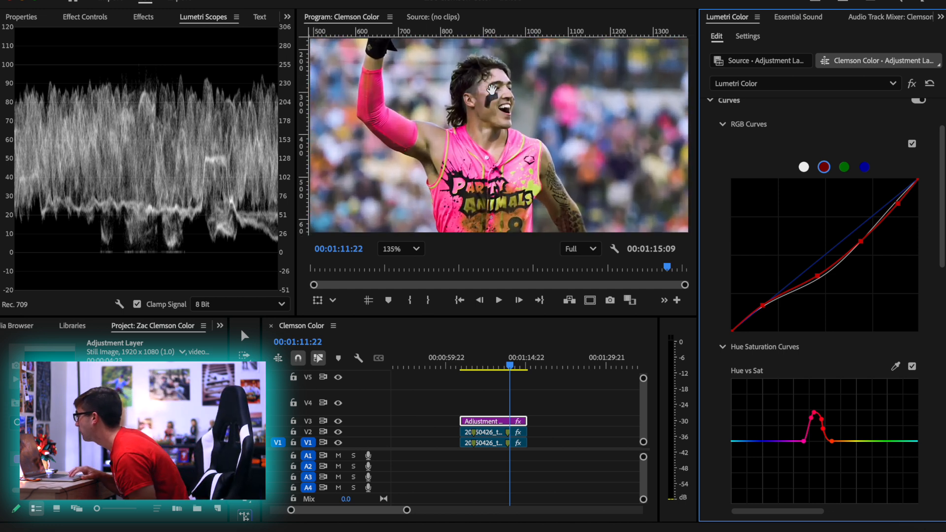
scroll(517, 114, down, 4)
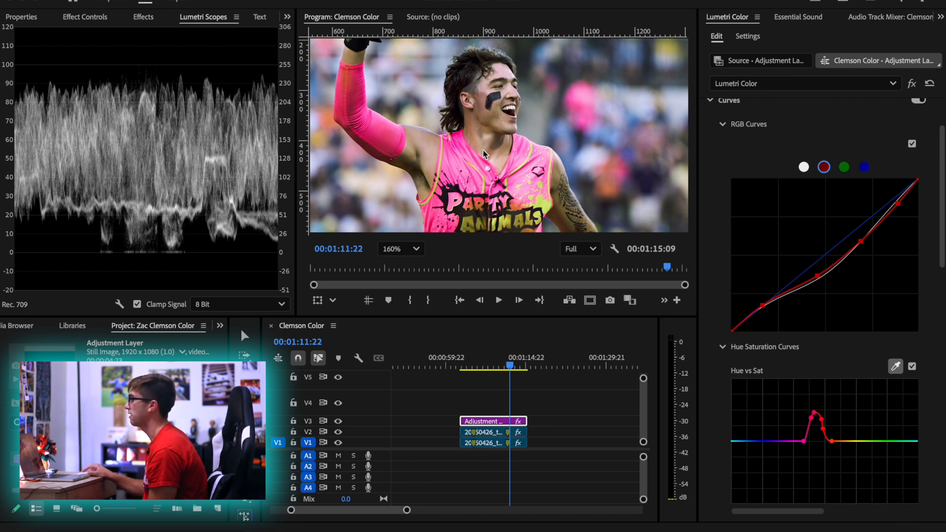
click(434, 138)
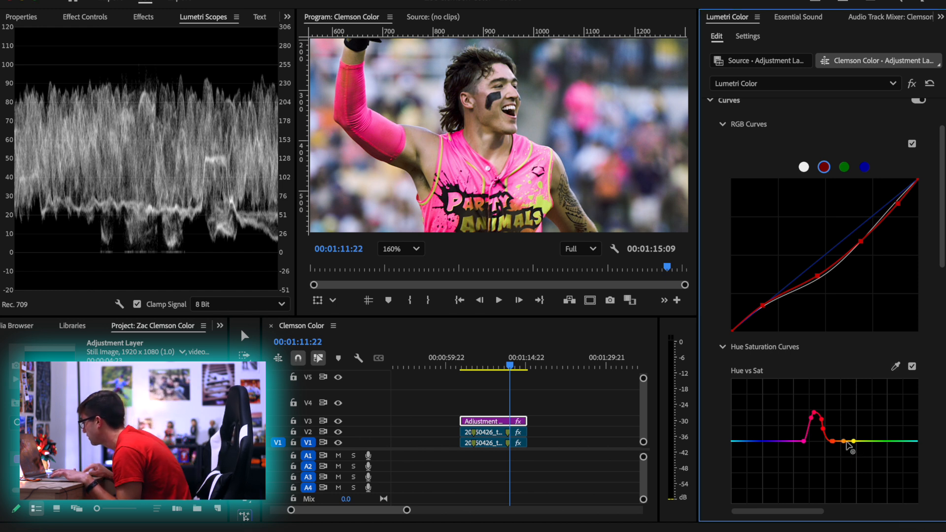
mouse_move(844, 442)
mouse_down()
mouse_move(848, 385)
mouse_move(849, 434)
mouse_move(848, 424)
mouse_up()
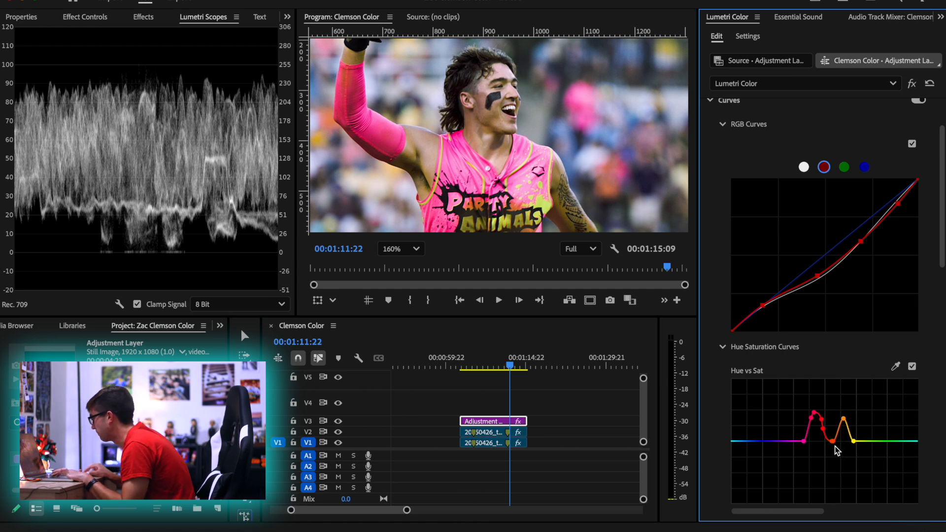
drag(828, 438, 834, 434)
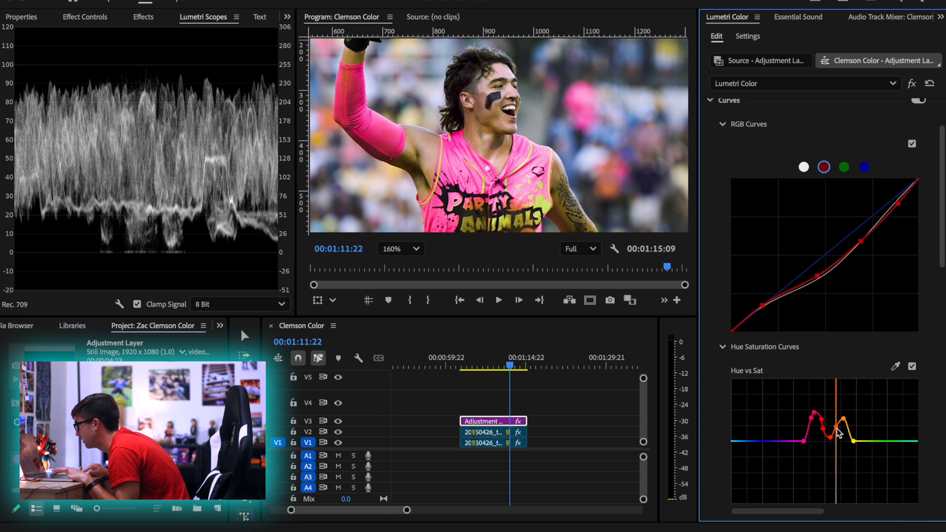
drag(828, 424, 827, 431)
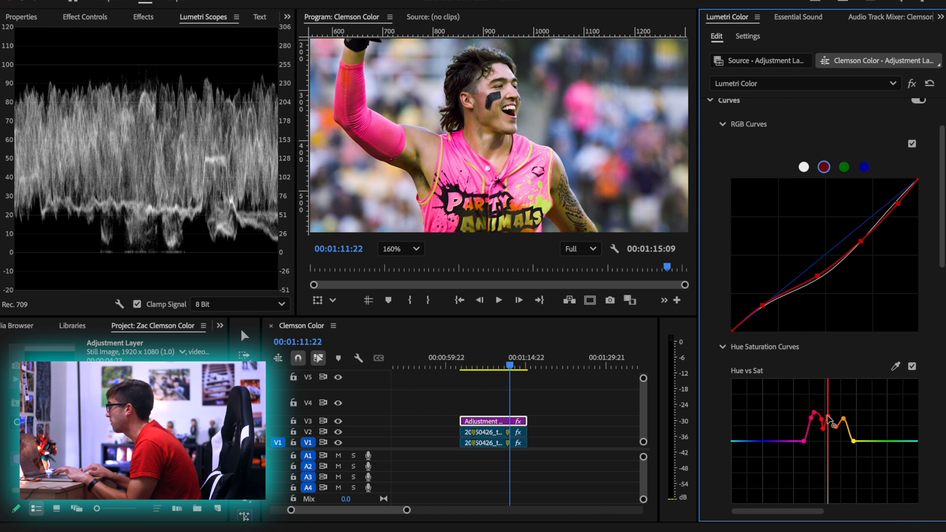
Sample the jersey's yellow-green lettering for Hue vs Sat, raise its saturation to a peak, and return the program view to Fit
click(895, 366)
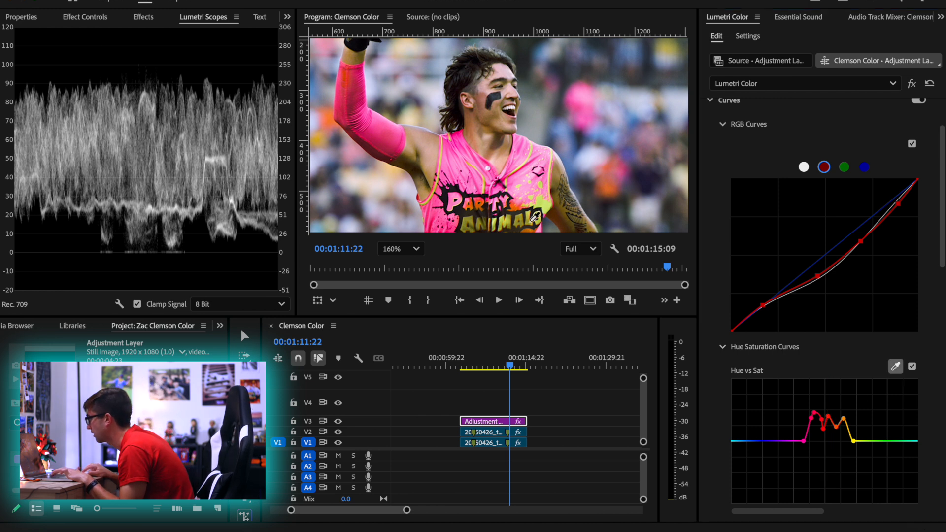
click(829, 405)
click(871, 441)
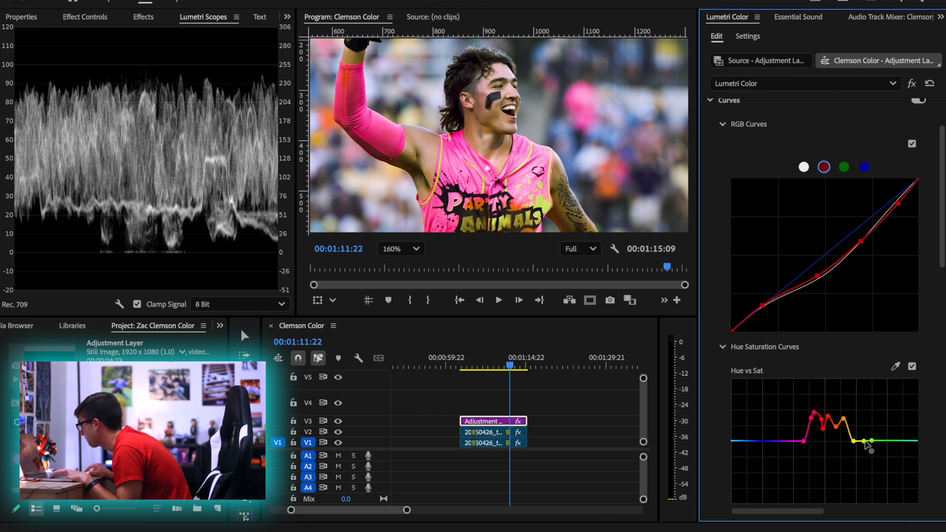
key(super+z)
click(872, 441)
drag(864, 441, 863, 413)
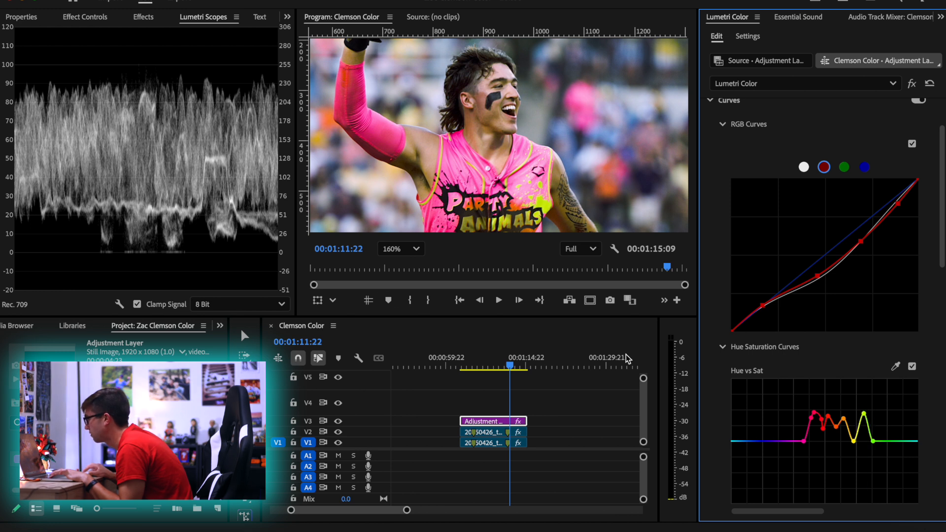
click(400, 249)
click(400, 271)
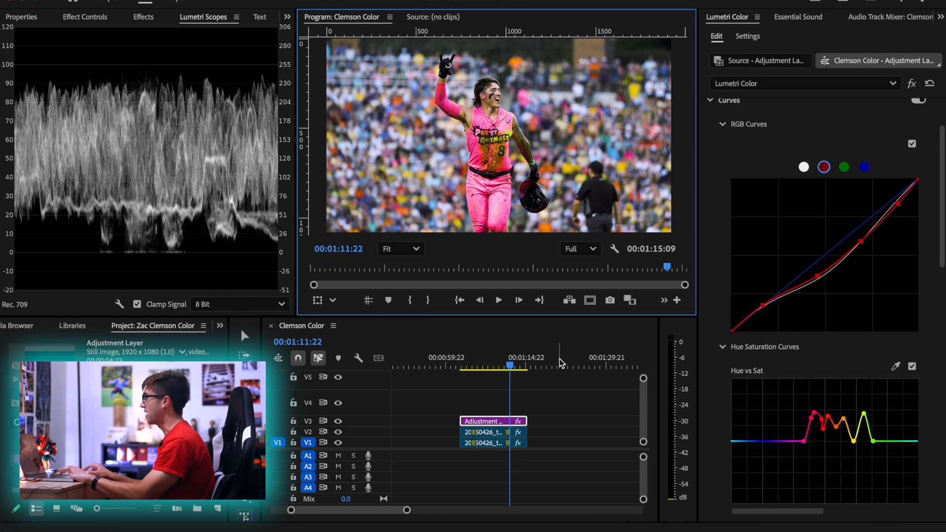
Compare the player's image with the adjustment layer's Hue vs Sat curve disabled and enabled
mouse_move(823, 430)
mouse_down()
mouse_move(824, 417)
mouse_move(824, 426)
mouse_up()
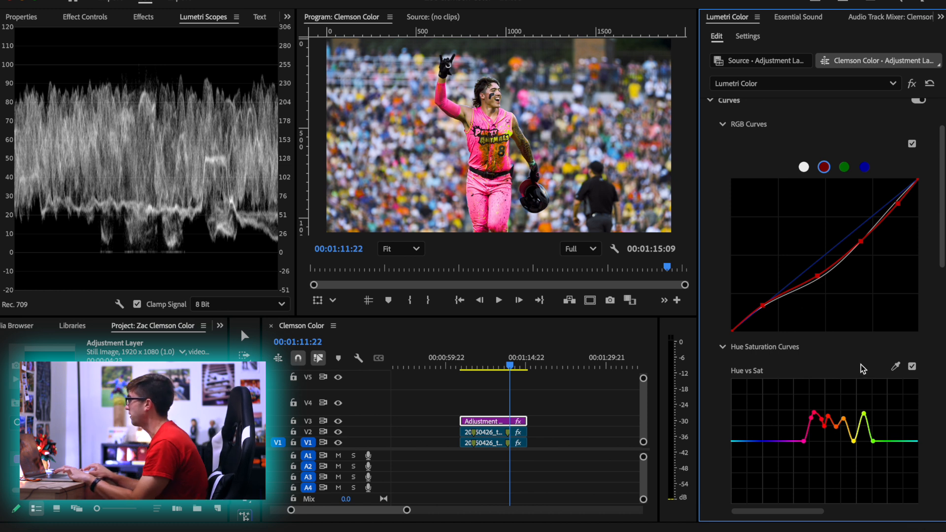
click(911, 368)
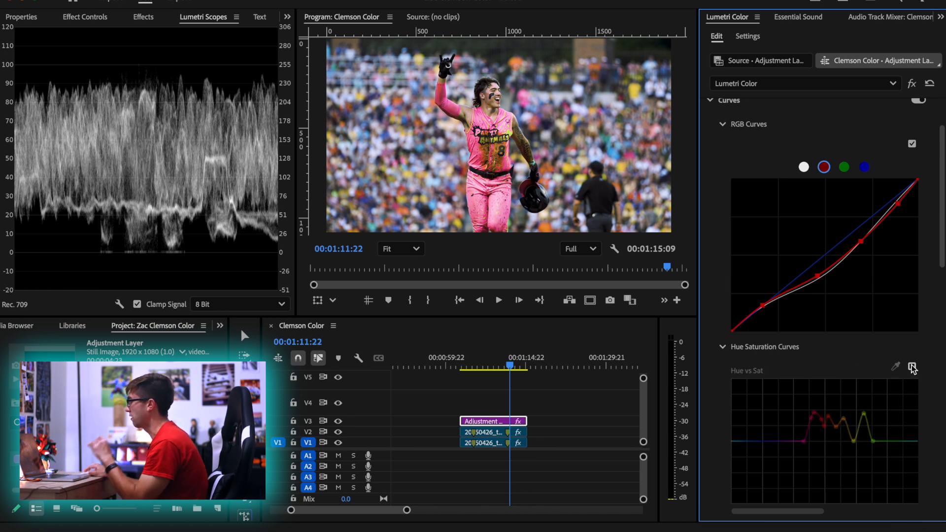
click(912, 367)
click(911, 367)
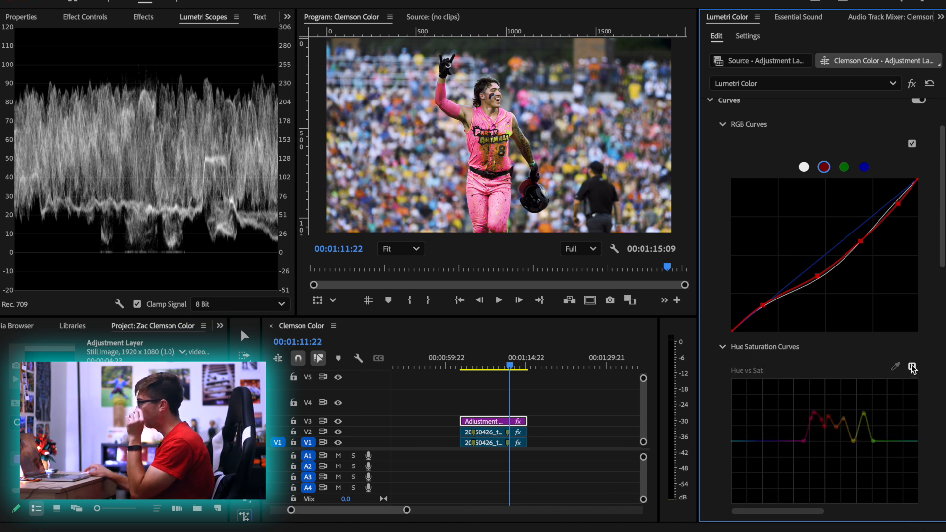
click(911, 368)
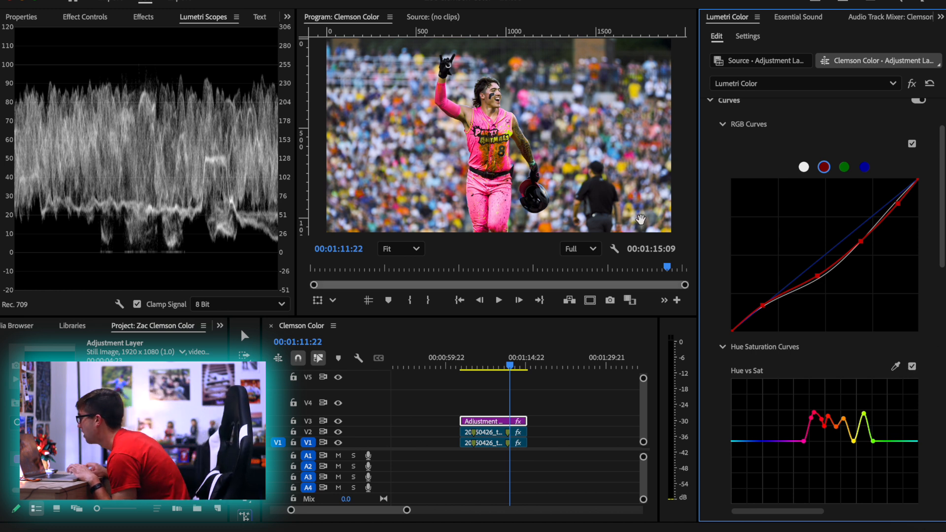
Sample the player's facial skin for Hue vs Luma, raise its orange luma slightly, and return the program view to Fit
scroll(488, 116, up, 3)
scroll(487, 112, down, 3)
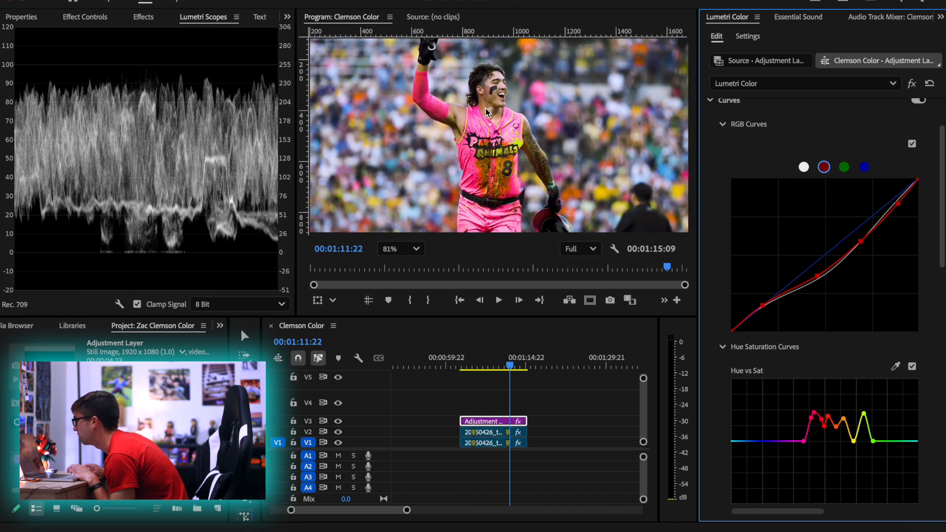
scroll(705, 377, down, 5)
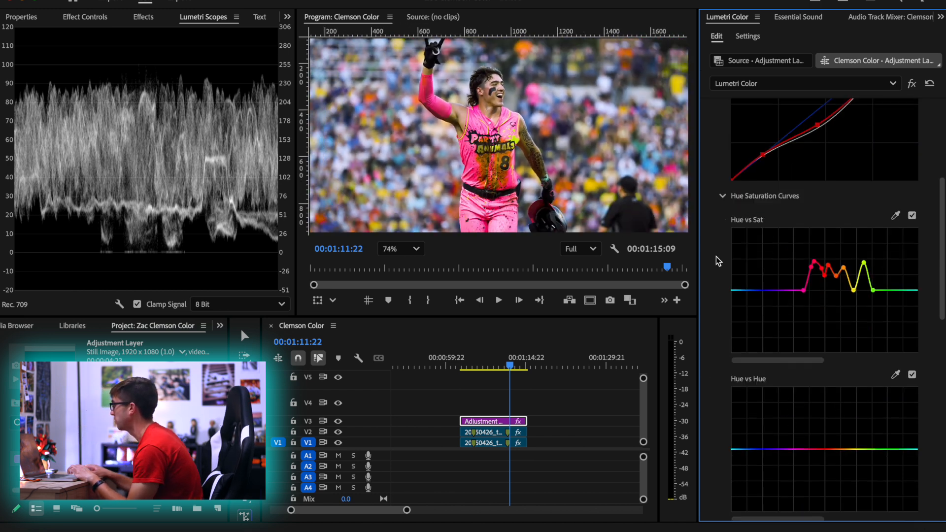
scroll(714, 295, down, 3)
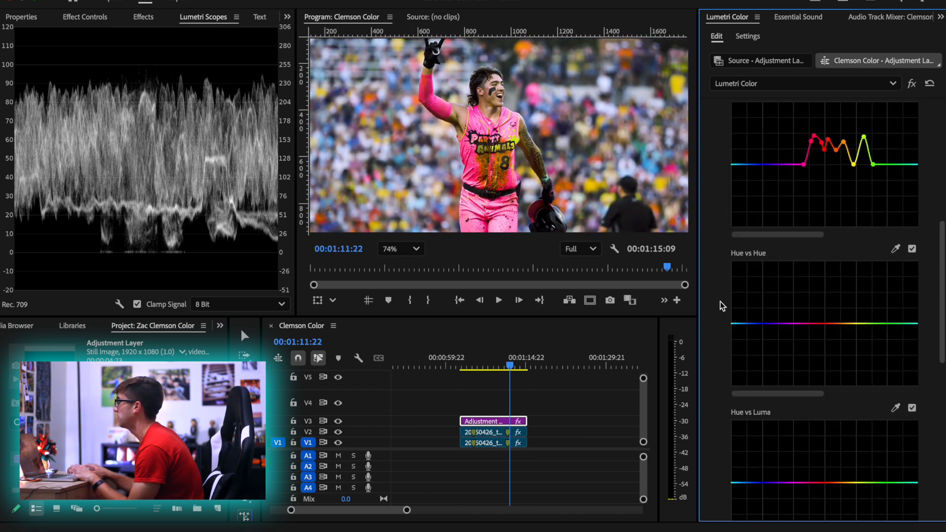
click(895, 409)
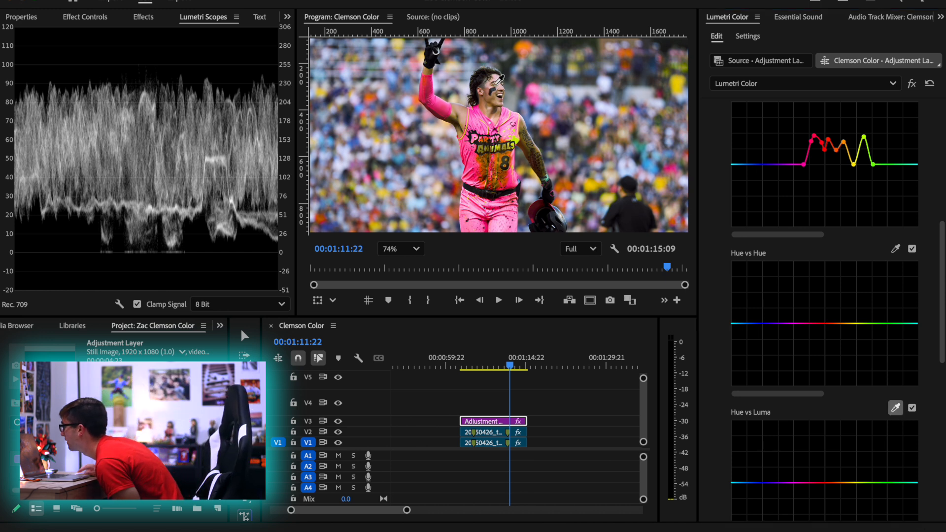
click(492, 100)
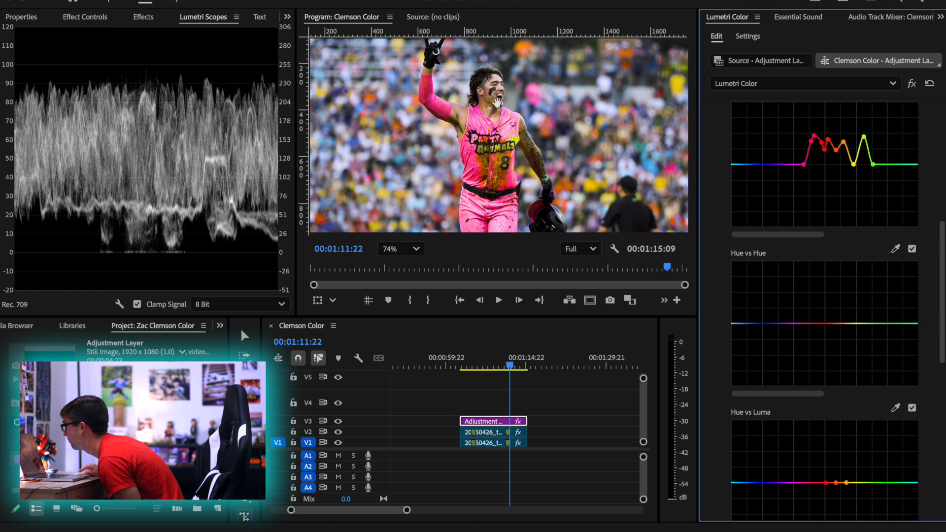
drag(836, 483, 837, 472)
click(416, 253)
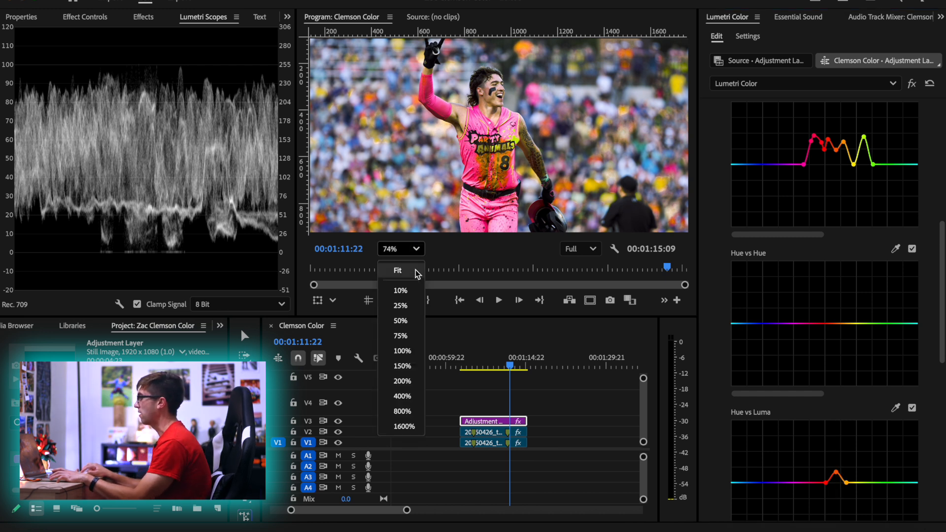
click(415, 270)
Compare the player's image with the adjustment layer's Hue vs Luma curve disabled and enabled
click(913, 408)
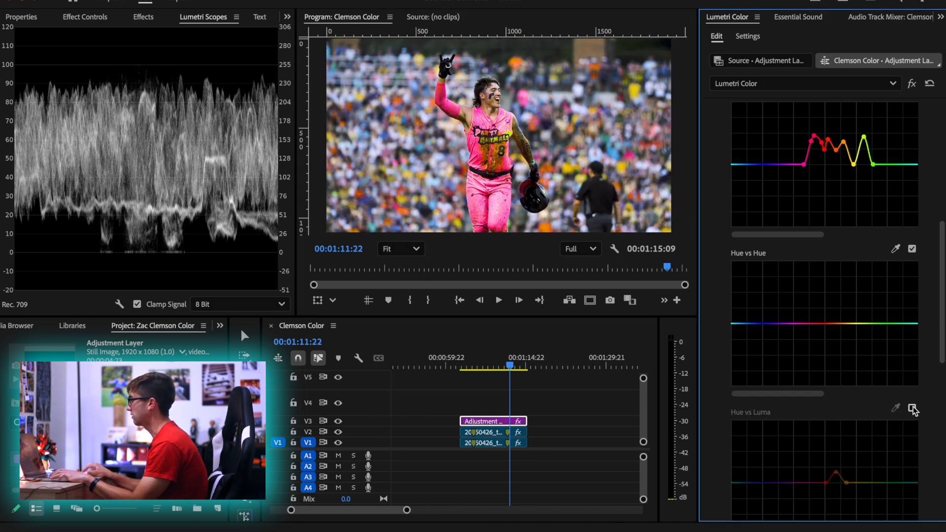
click(913, 408)
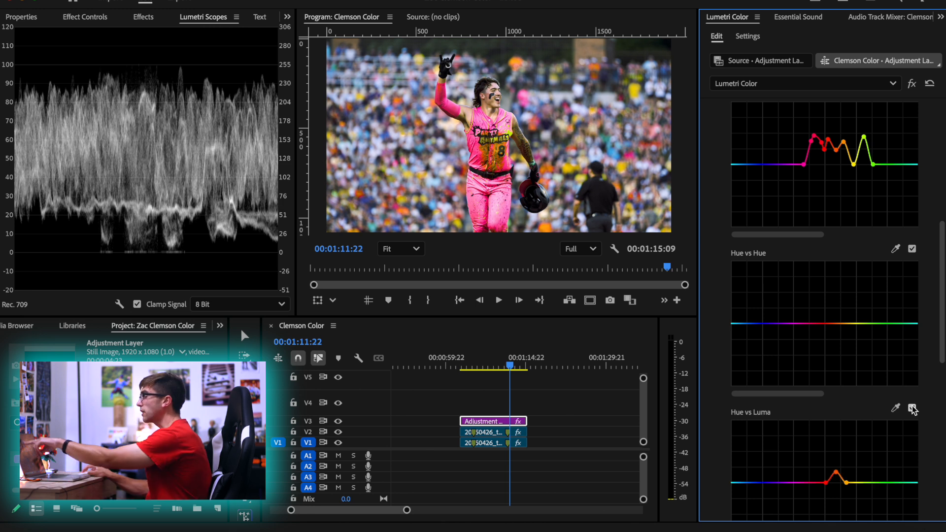
click(912, 409)
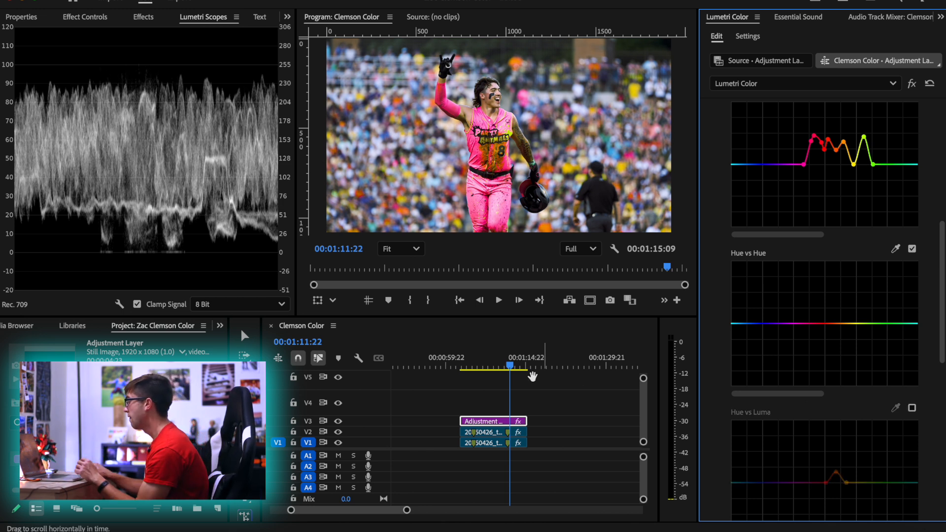
click(911, 408)
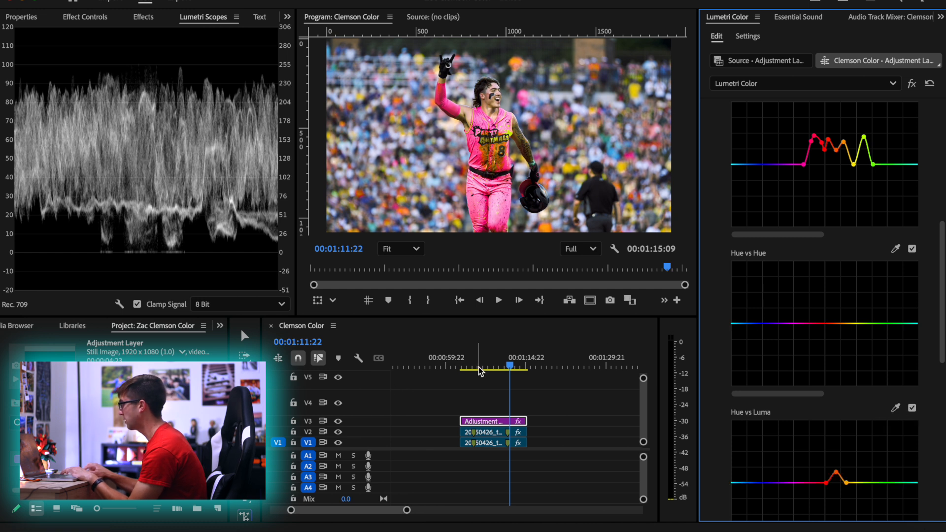
Play the graded home run clip from near its start to review the color changes
click(463, 365)
key(space)
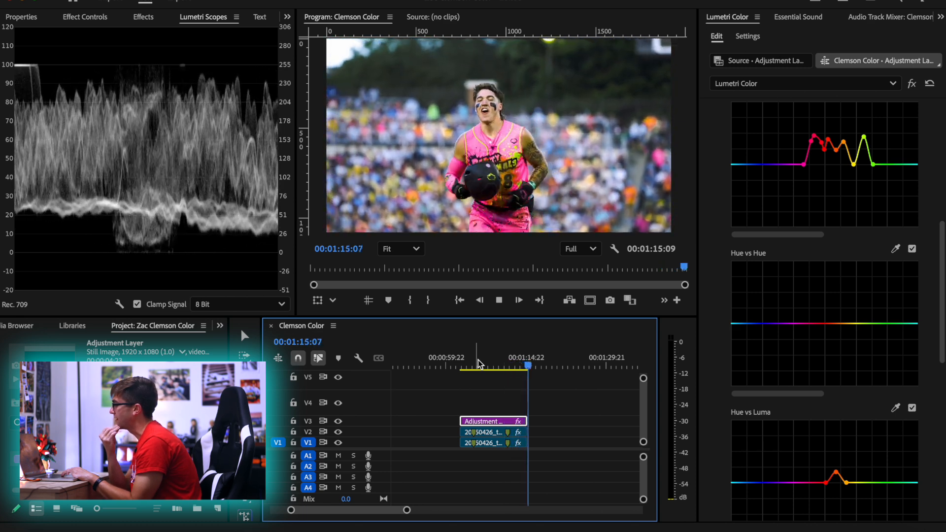
key(space)
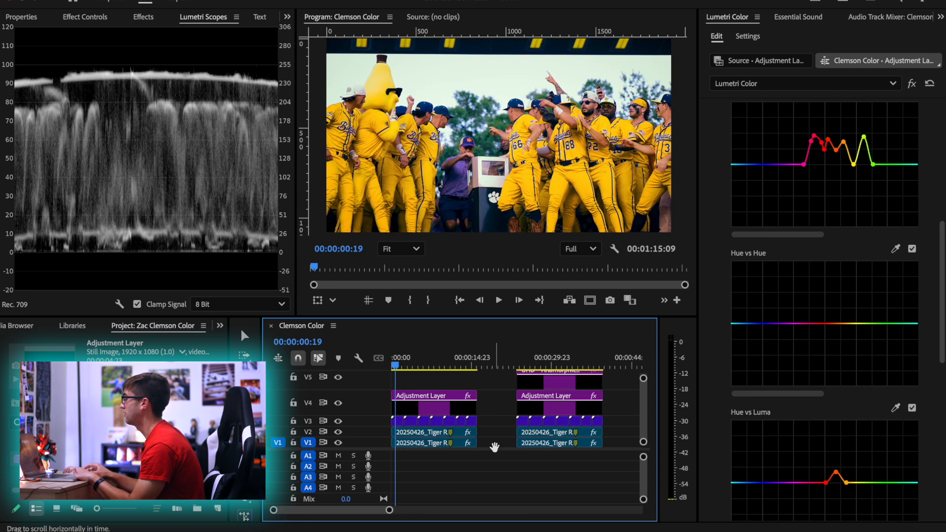
At 00:01:05:02, sample the grass for Hue vs Sat and lower its yellow-green and green saturation slightly below the baseline
key(minus)
key(minus)
click(496, 365)
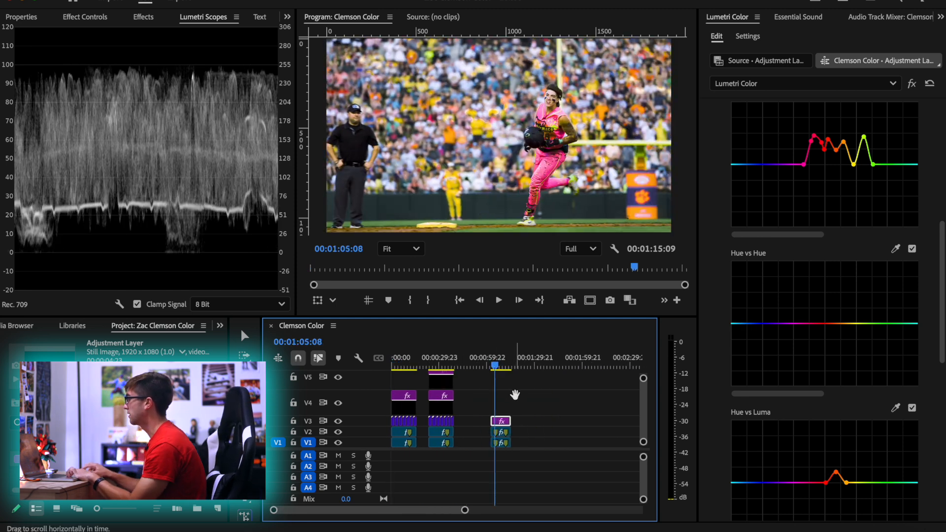
scroll(515, 391, up, 3)
mouse_move(465, 363)
mouse_down()
mouse_move(478, 363)
mouse_move(465, 363)
mouse_up()
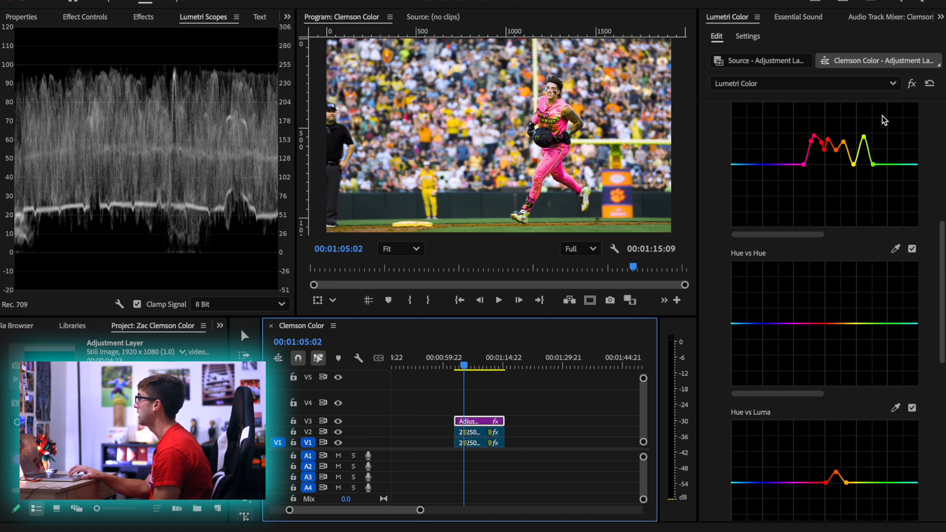
scroll(886, 138, up, 3)
click(895, 178)
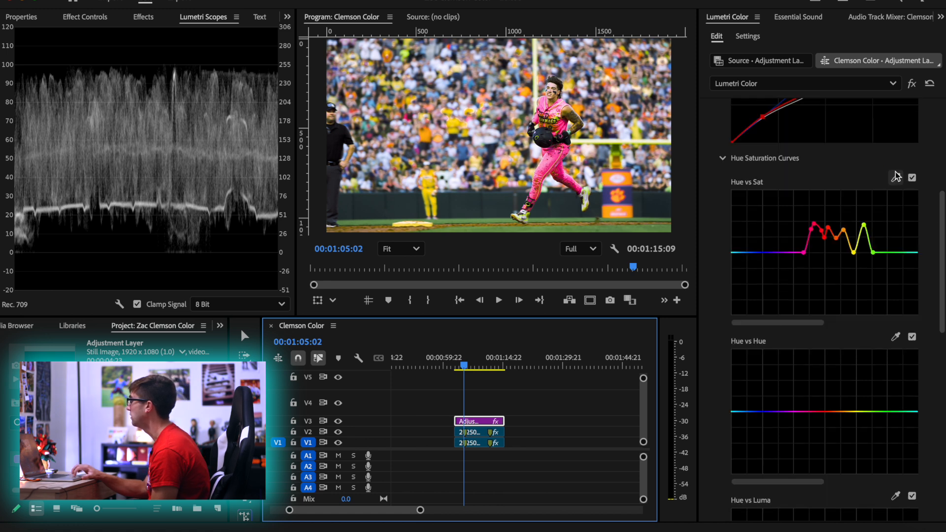
click(614, 232)
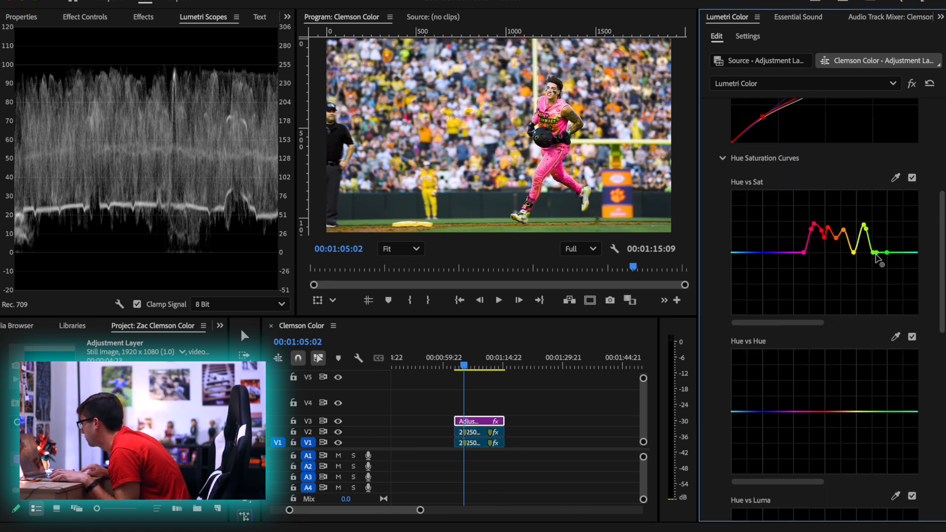
mouse_move(876, 253)
mouse_down()
mouse_move(878, 293)
mouse_move(872, 254)
mouse_move(862, 262)
mouse_move(875, 265)
mouse_move(875, 197)
mouse_up()
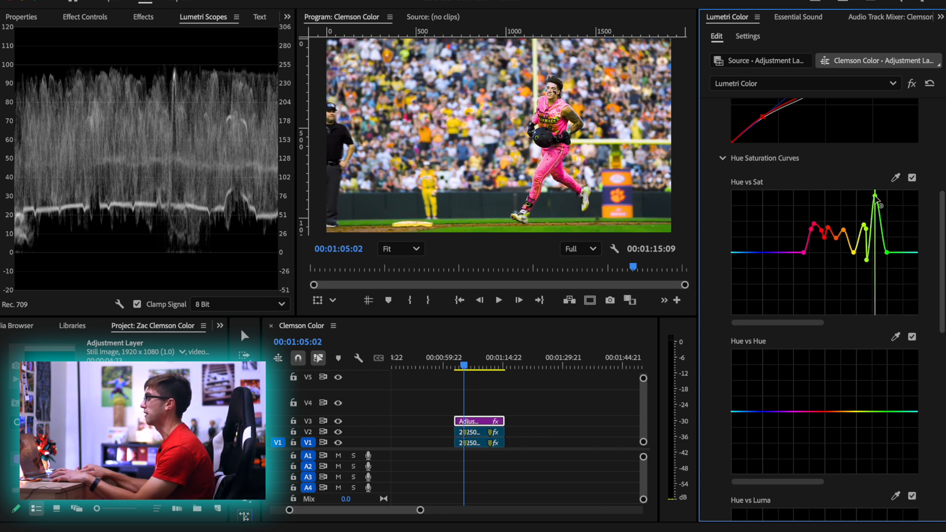
key(ctrl+z)
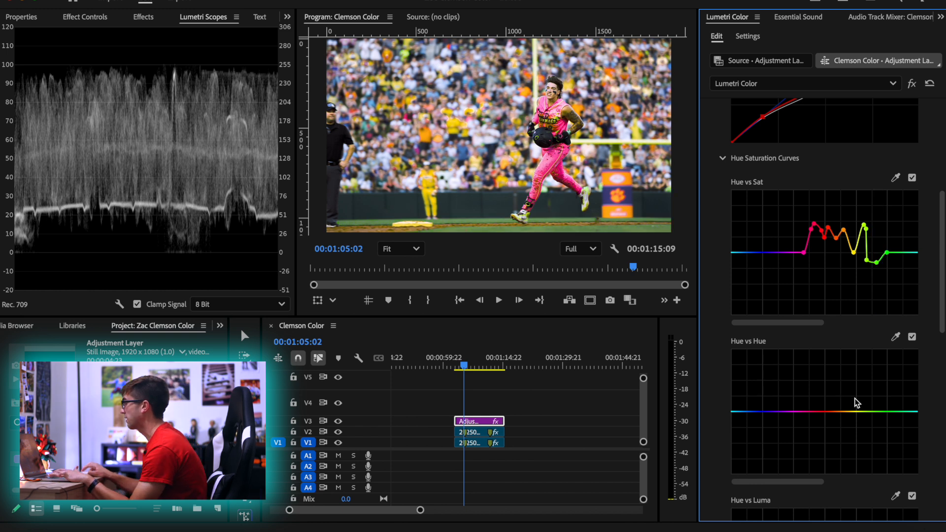
Sample the grass for Hue vs Hue and raise its middle green point slightly above the baseline
click(895, 336)
click(572, 228)
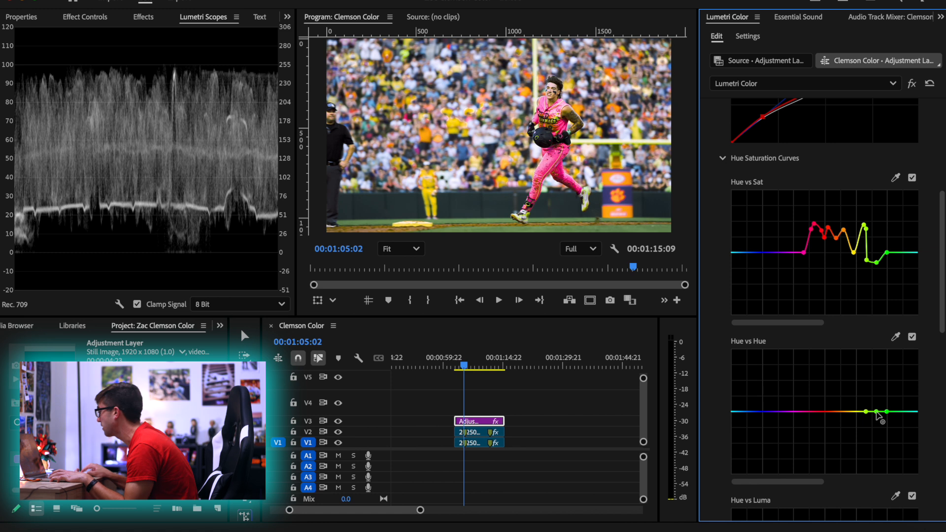
mouse_move(877, 412)
mouse_down()
mouse_move(876, 421)
mouse_move(876, 402)
mouse_move(878, 421)
mouse_move(876, 412)
mouse_up()
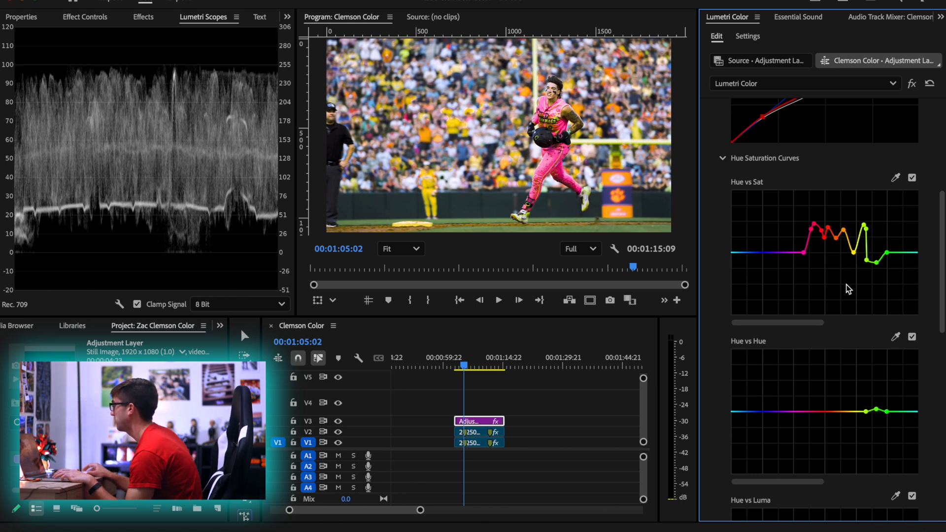
Sample the purple Clemson banner behind the runner for Hue vs Sat and raise its blue saturation slightly
click(895, 178)
click(635, 189)
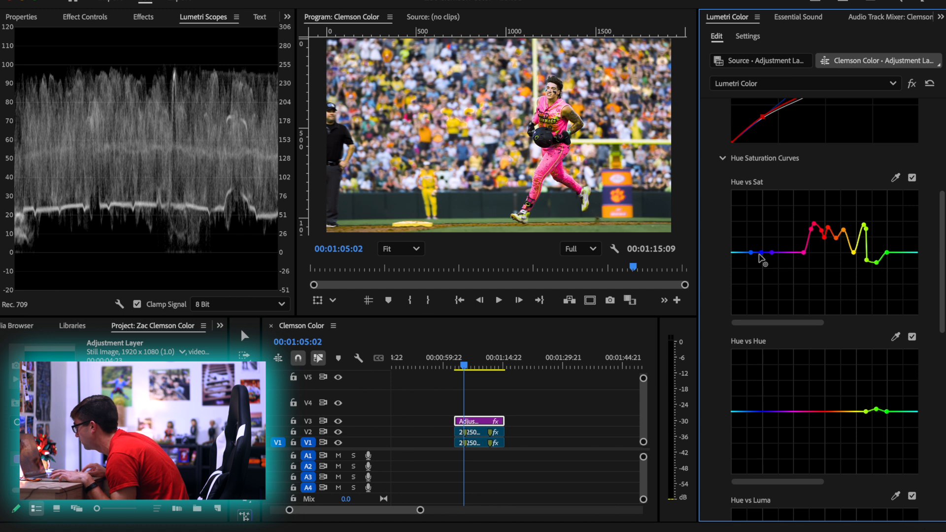
mouse_move(760, 256)
mouse_down()
mouse_move(763, 217)
mouse_move(763, 273)
mouse_move(763, 221)
mouse_move(765, 245)
mouse_up()
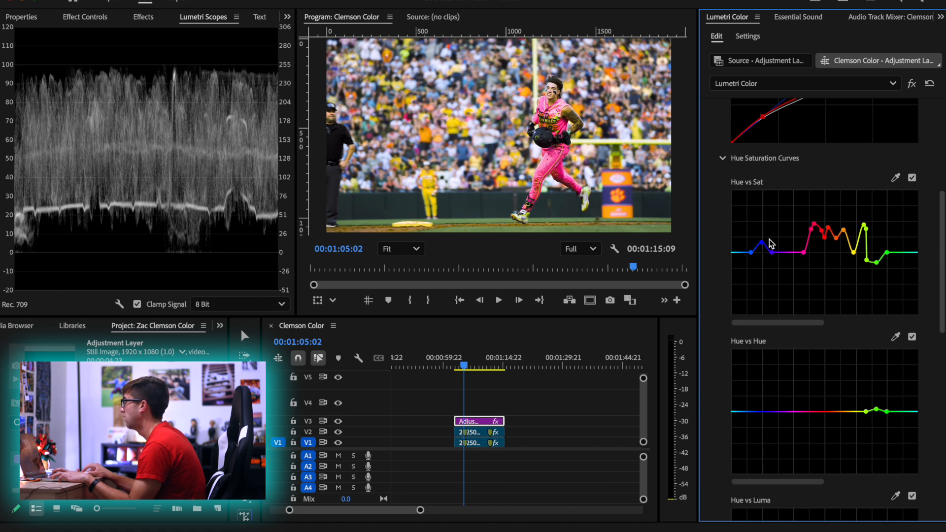
Anchor the Luma vs Sat curve near the shadows and highlights, and pull both outer ends down to minimum saturation
scroll(779, 389, down, 10)
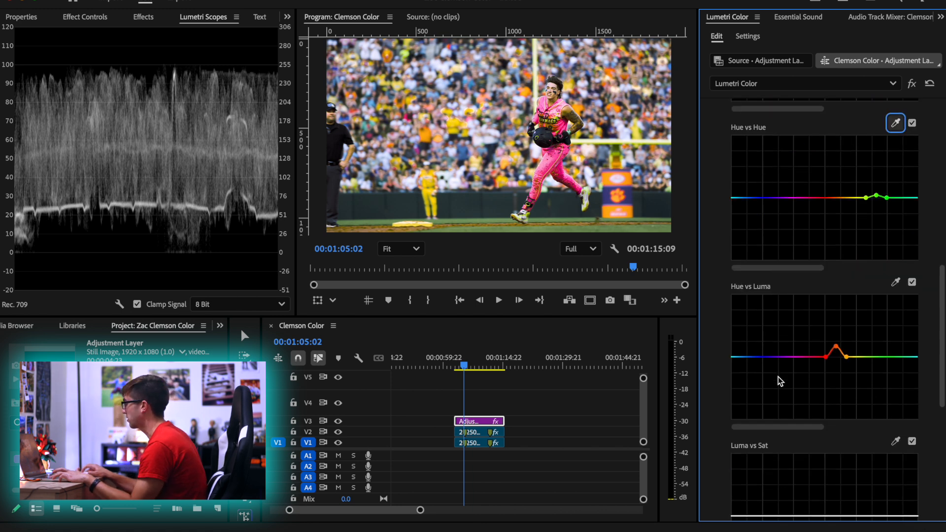
click(761, 314)
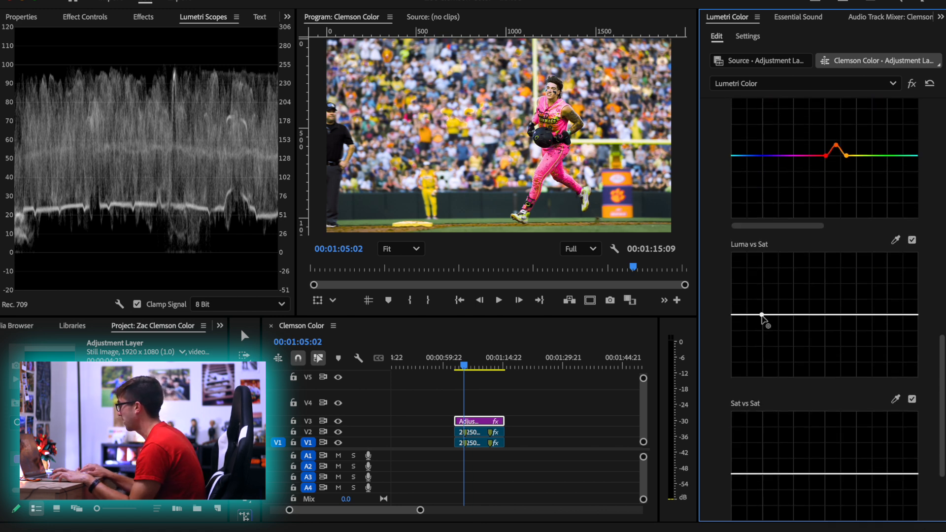
drag(738, 315, 738, 389)
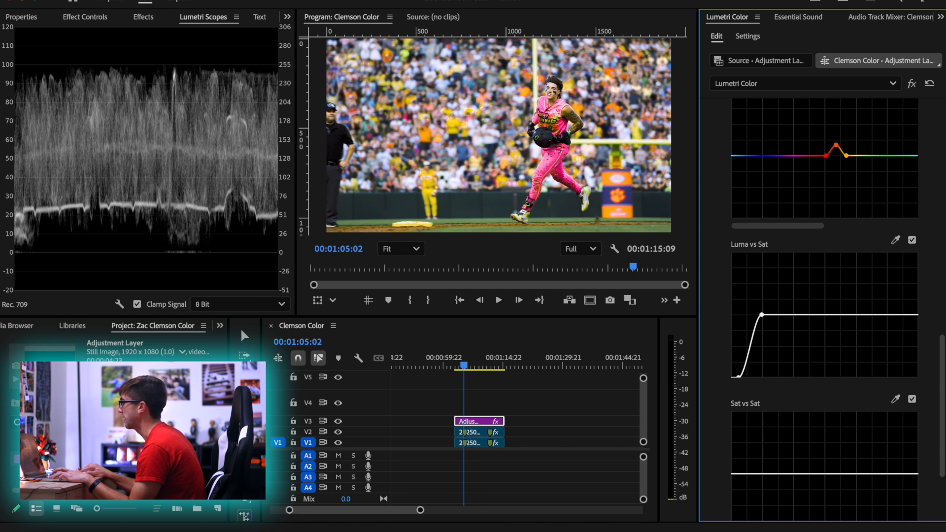
click(891, 314)
drag(914, 316, 914, 391)
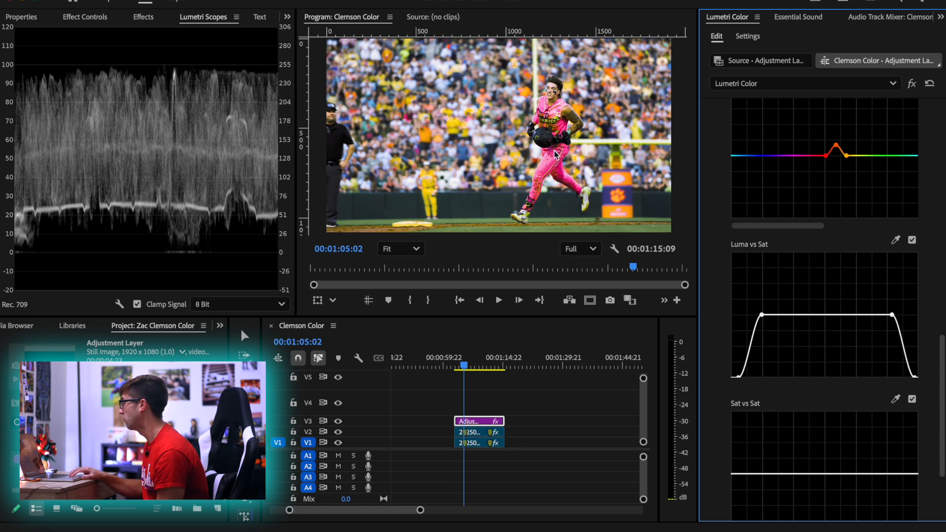
Enlarge the runner to 147%, try a green tint on the Shadows color wheel, and reset it before reopening the curves
scroll(553, 150, up, 4)
scroll(553, 150, up, 1)
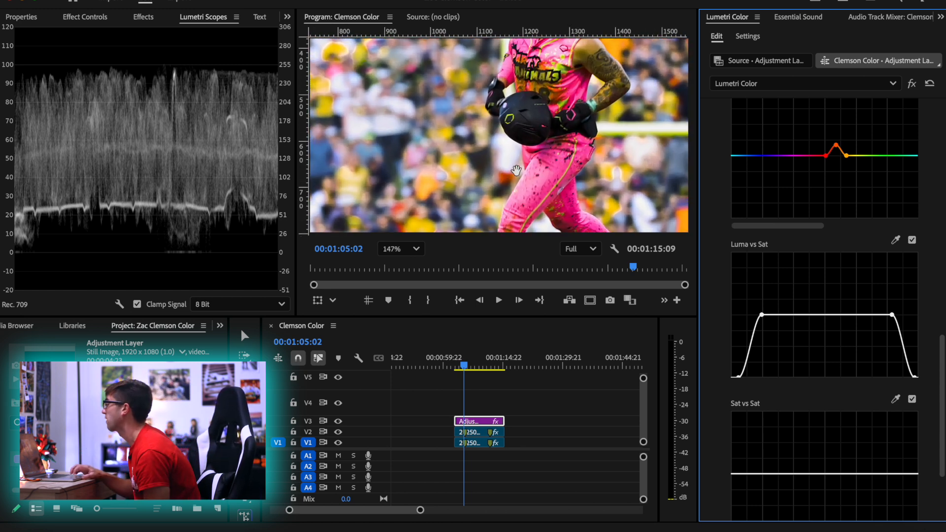
scroll(720, 484, down, 3)
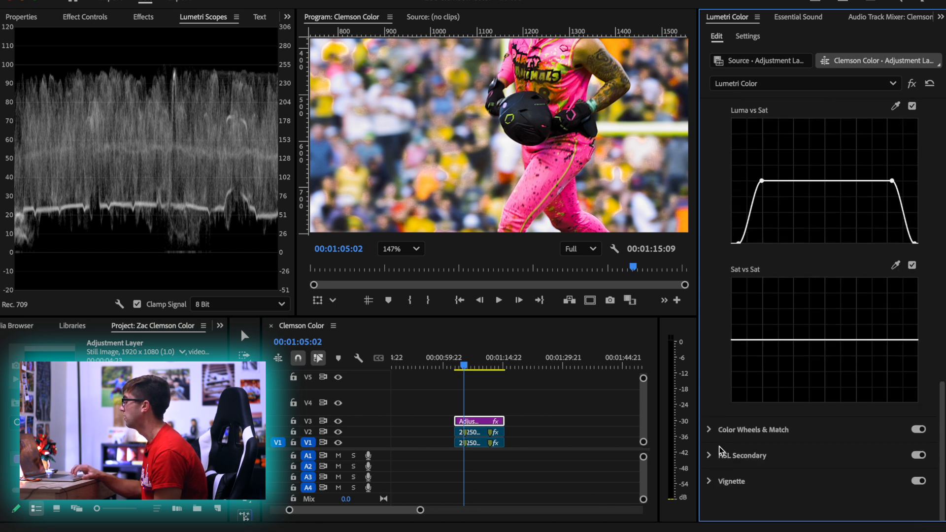
click(732, 431)
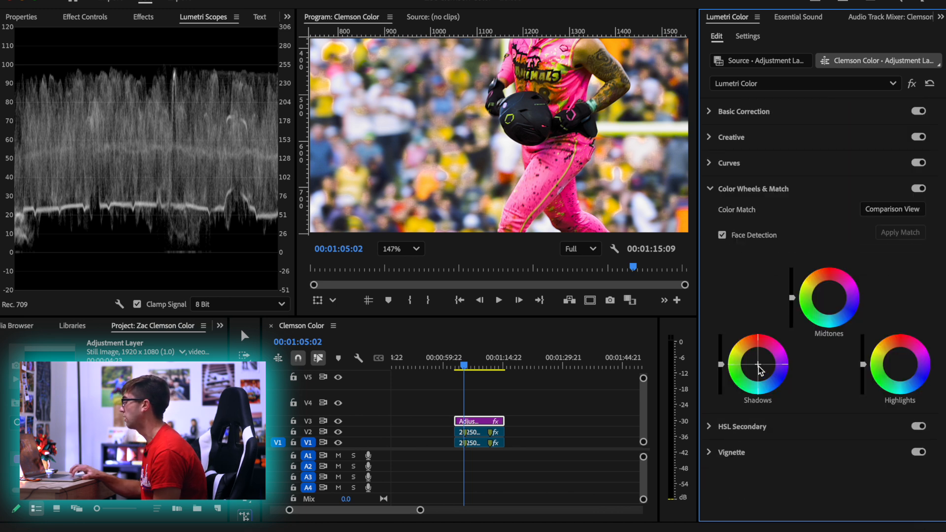
drag(761, 370, 739, 364)
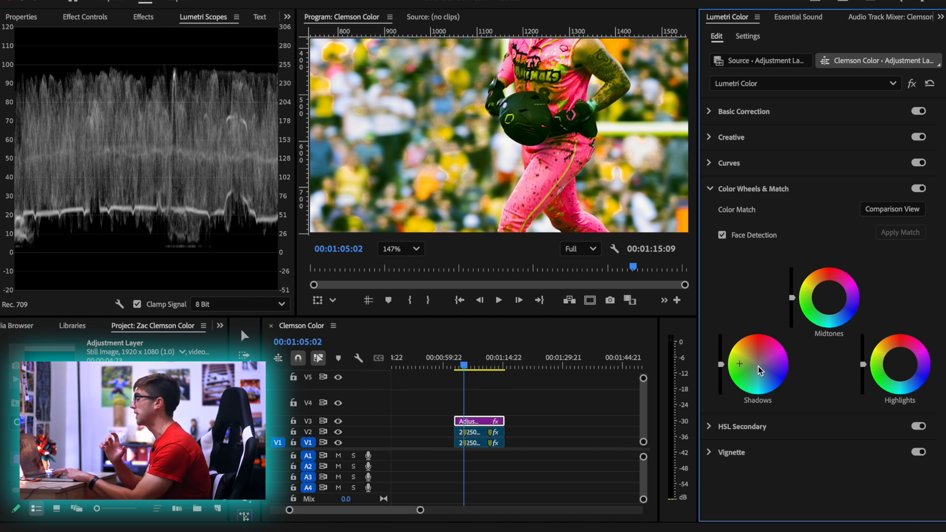
double_click(761, 371)
click(723, 160)
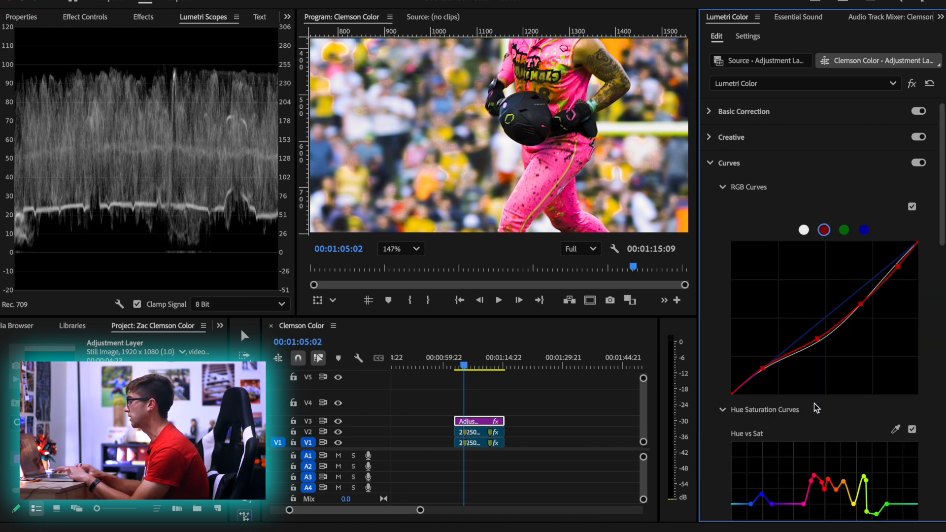
Fit the whole frame in the Program monitor and nudge the Shadows color wheel slightly toward cyan-blue
scroll(781, 439, down, 15)
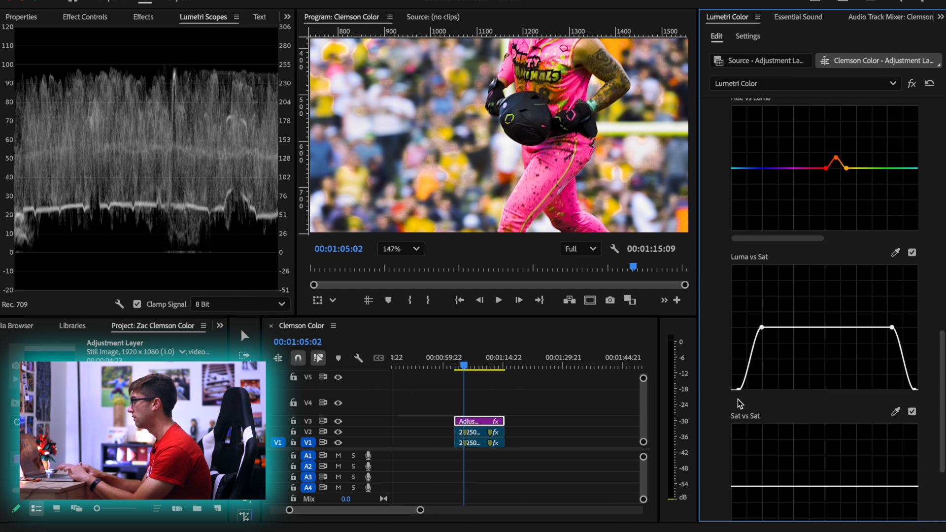
scroll(737, 399, down, 5)
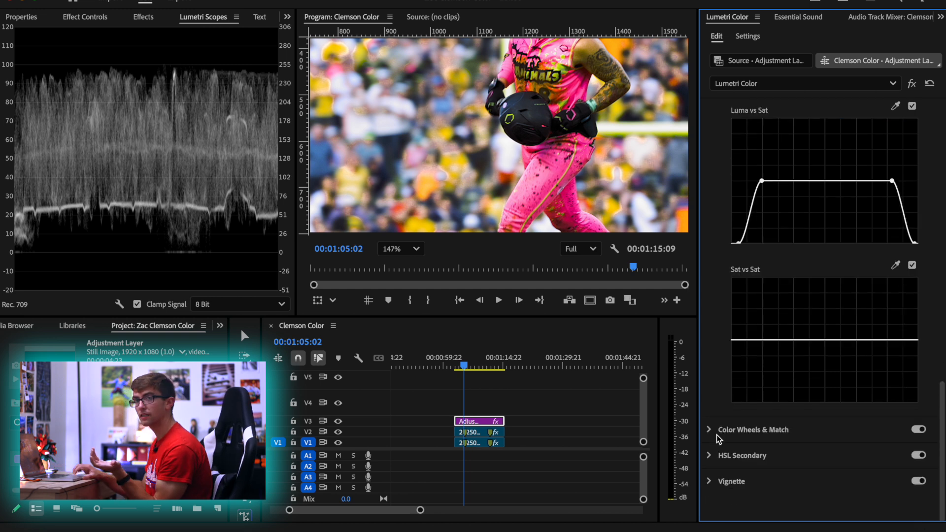
click(716, 432)
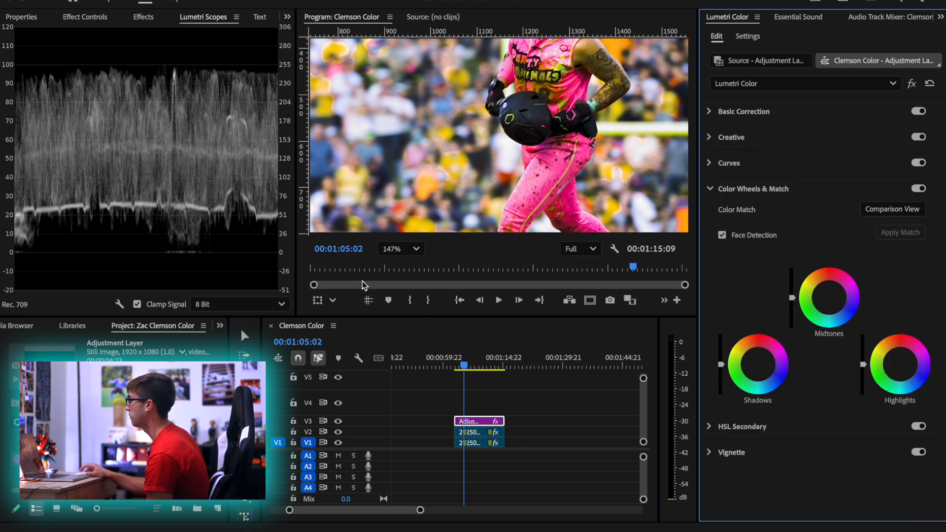
click(415, 253)
click(415, 273)
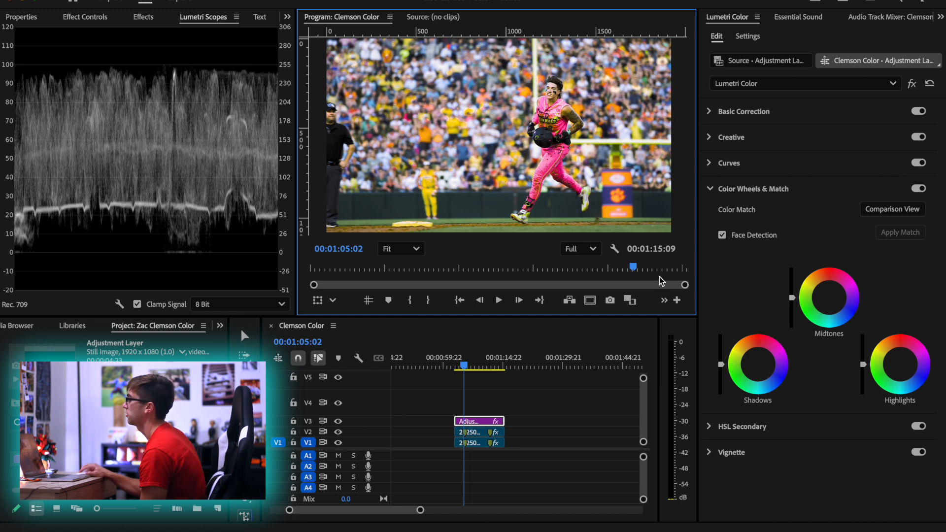
click(759, 366)
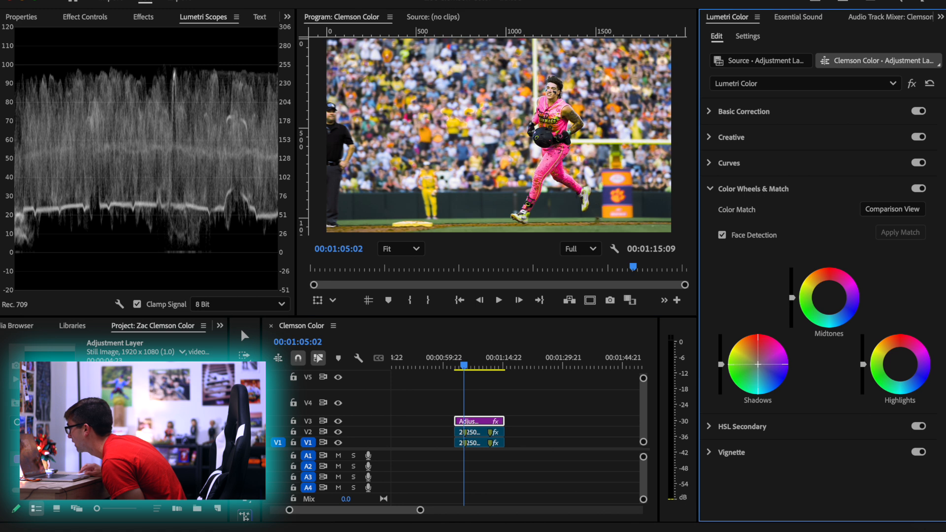
mouse_move(757, 366)
mouse_down()
mouse_move(764, 358)
mouse_move(757, 366)
mouse_up()
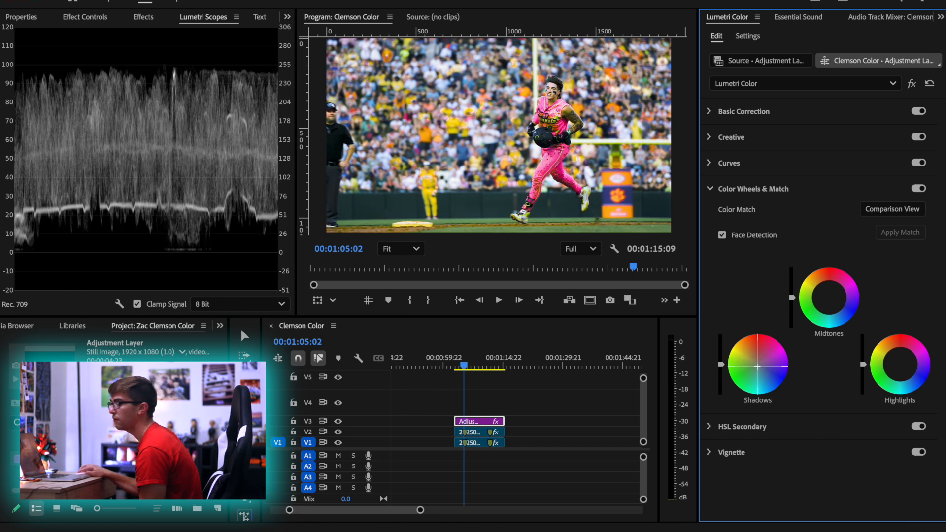
double_click(763, 371)
drag(759, 366, 758, 367)
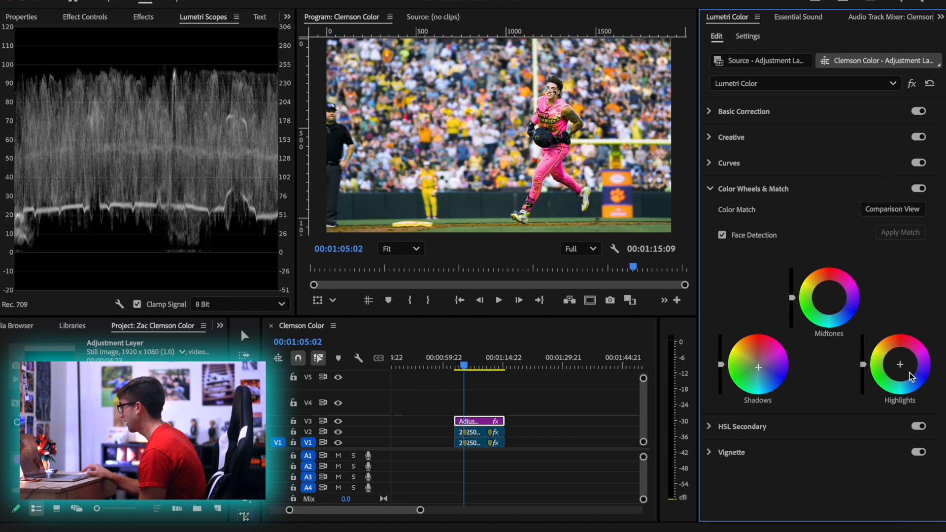
Shift the Midtones color wheel slightly toward red and compare the picture with the color wheels off and on
drag(829, 297, 828, 291)
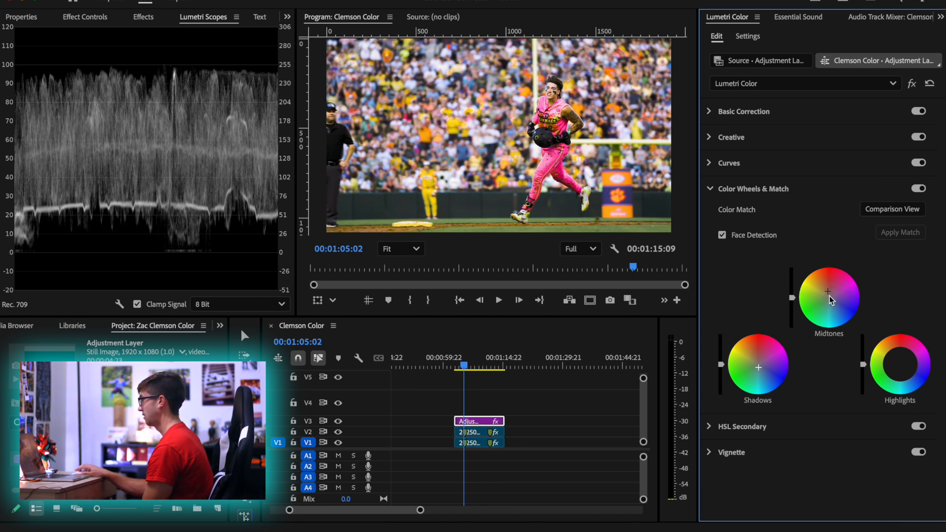
click(915, 189)
click(915, 190)
click(915, 189)
click(915, 189)
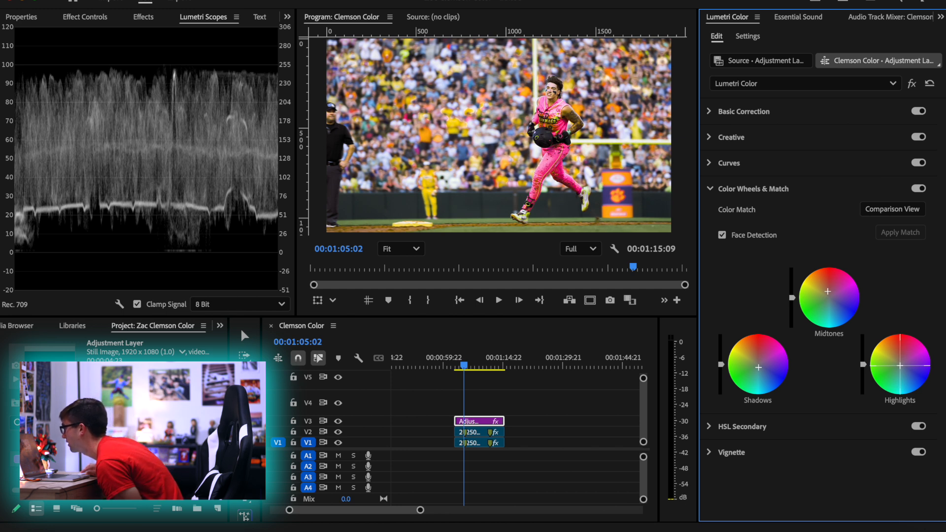
Add a vignette at 00:01:06:20 with Amount -1.2, Midpoint 40.3, Roundness 100 and Feather 100
click(760, 450)
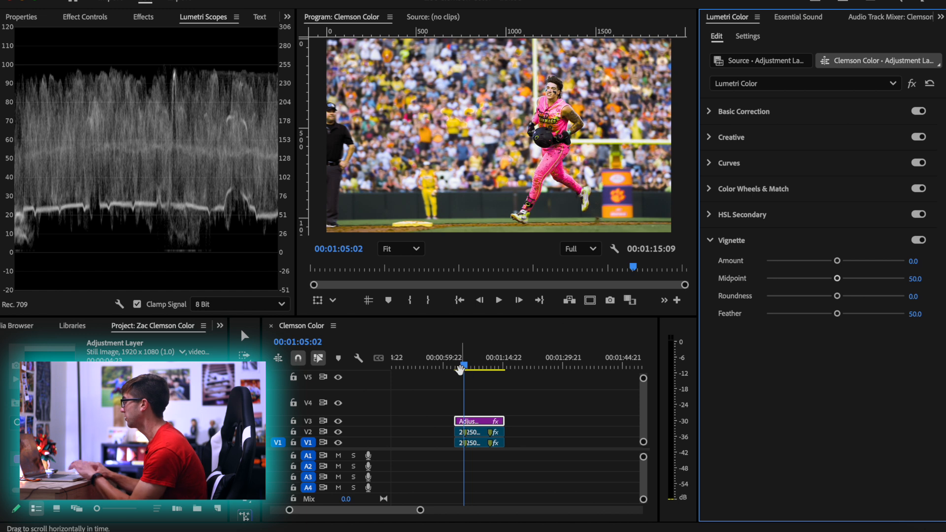
key(space)
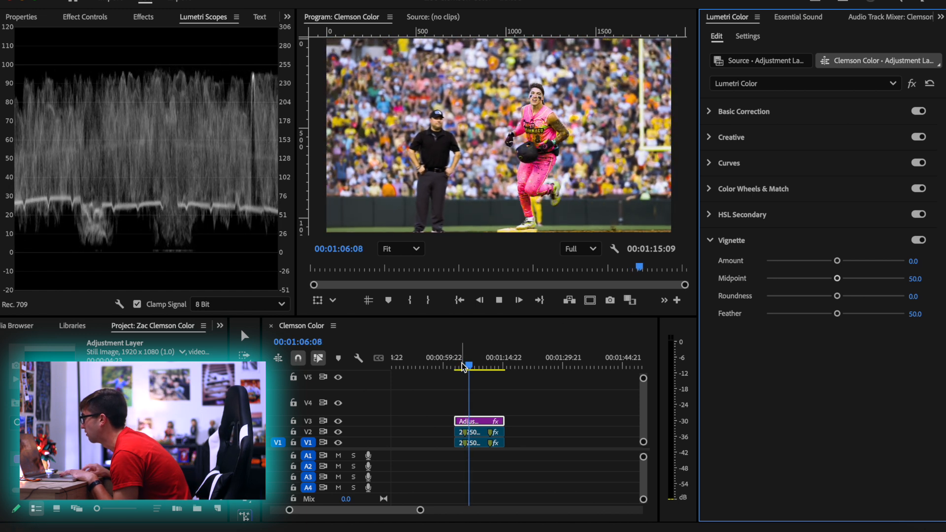
key(space)
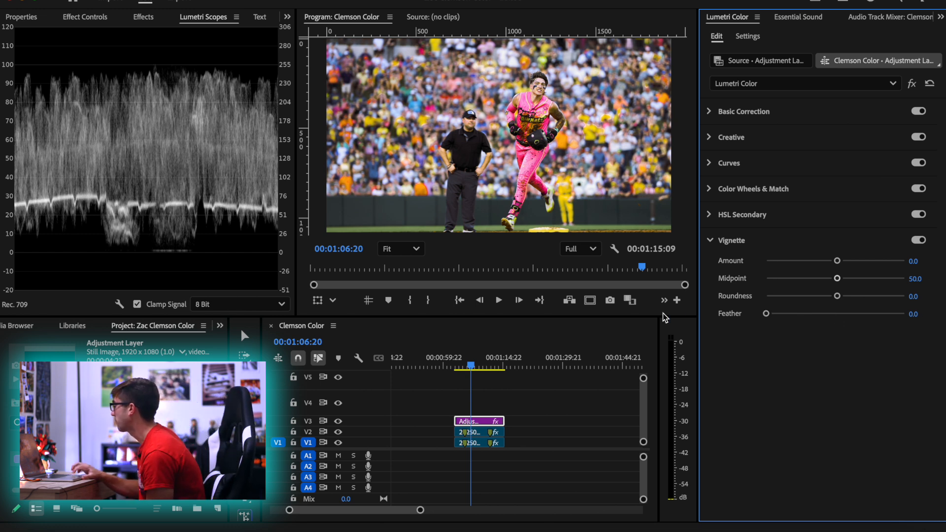
drag(837, 262, 937, 296)
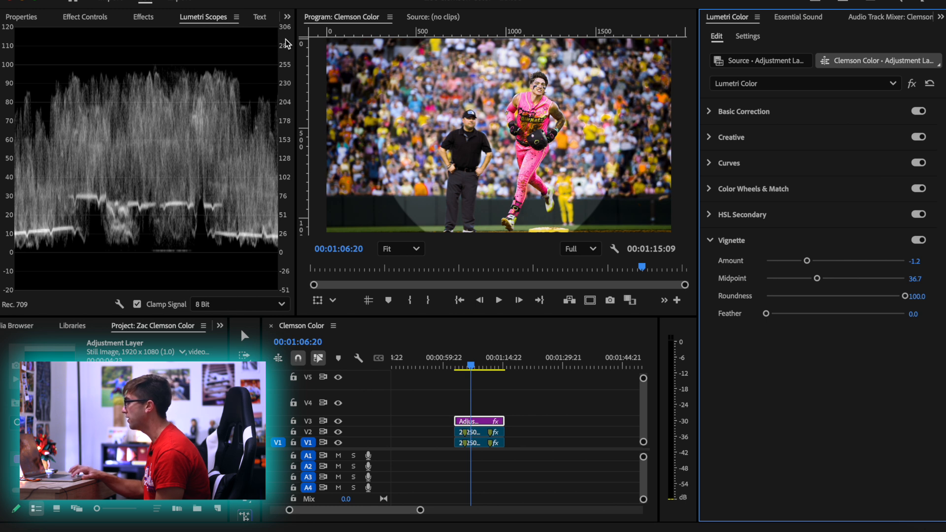
mouse_move(818, 279)
mouse_down()
mouse_move(752, 284)
mouse_move(893, 274)
mouse_move(811, 271)
mouse_move(820, 274)
mouse_up()
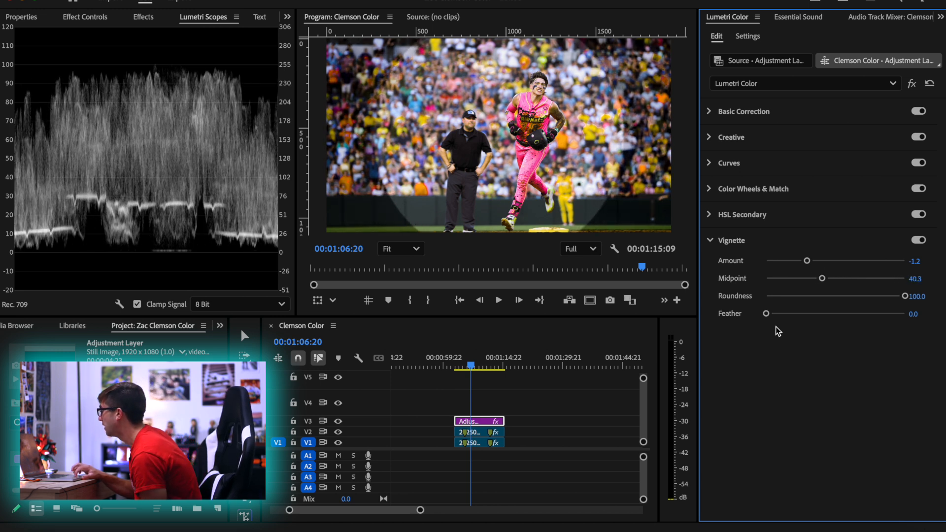
drag(769, 313, 905, 314)
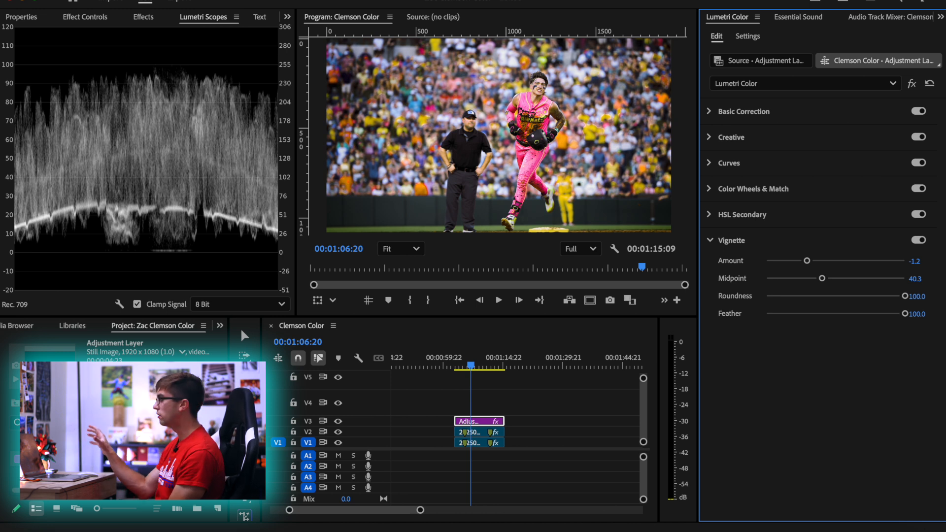
Strengthen the vignette to Amount -2.3, with Feather 4.5, Roundness 91 and Midpoint about 50
drag(805, 263, 782, 265)
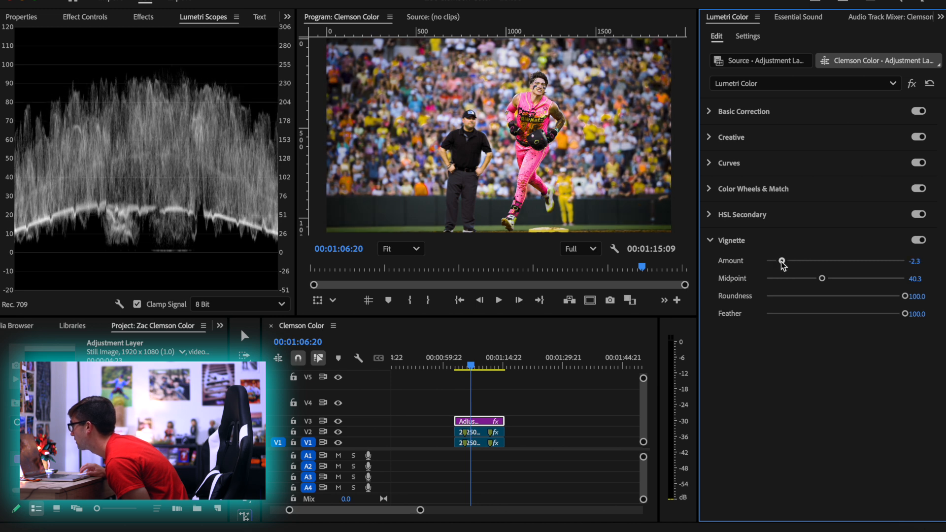
drag(905, 314, 773, 314)
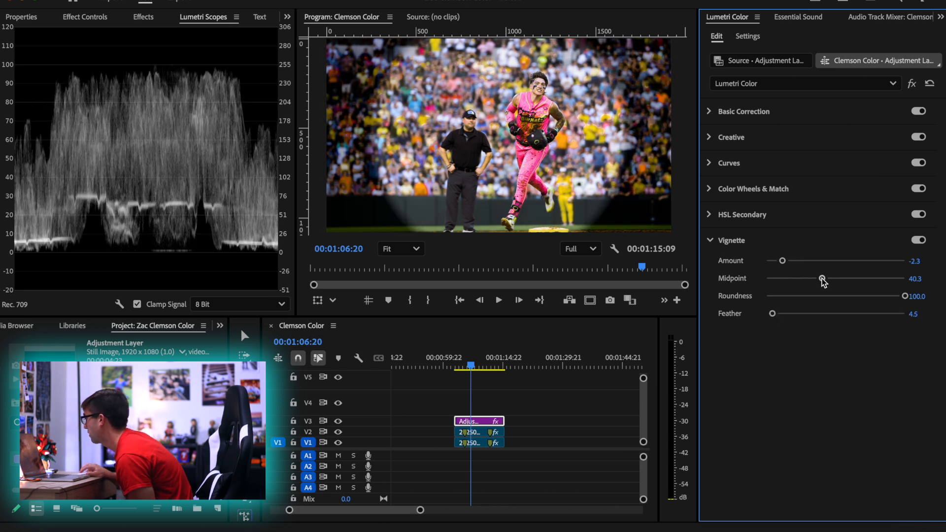
drag(821, 279, 809, 278)
mouse_move(904, 296)
mouse_down()
mouse_move(888, 296)
mouse_move(919, 300)
mouse_move(767, 296)
mouse_move(897, 299)
mouse_up()
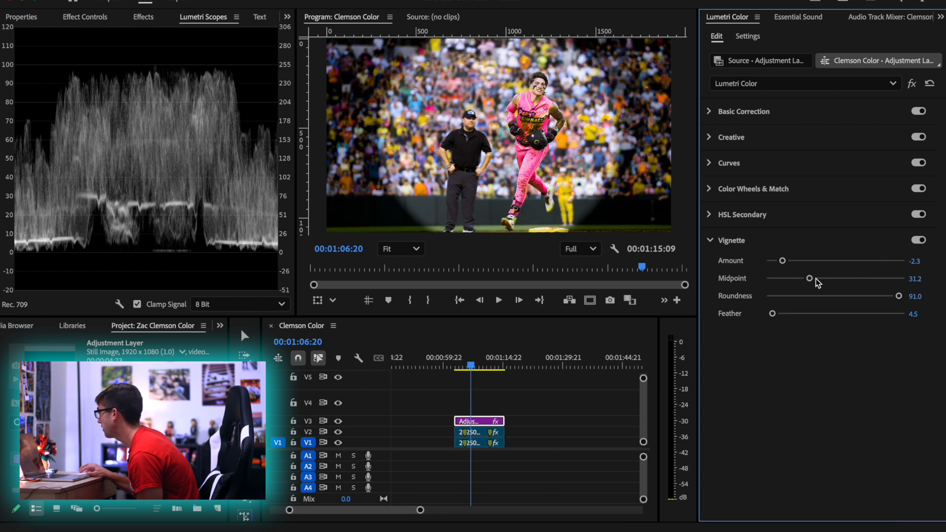
drag(815, 279, 835, 279)
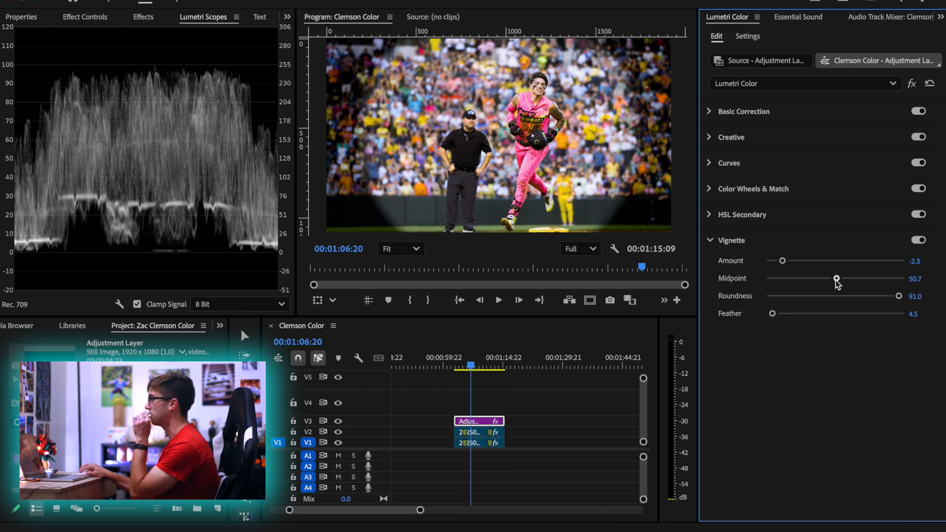
At the clip's start, try a tighter vignette Midpoint of 19.5, undo it, and set Midpoint to 57.9 and Feather to 100
drag(472, 366, 456, 360)
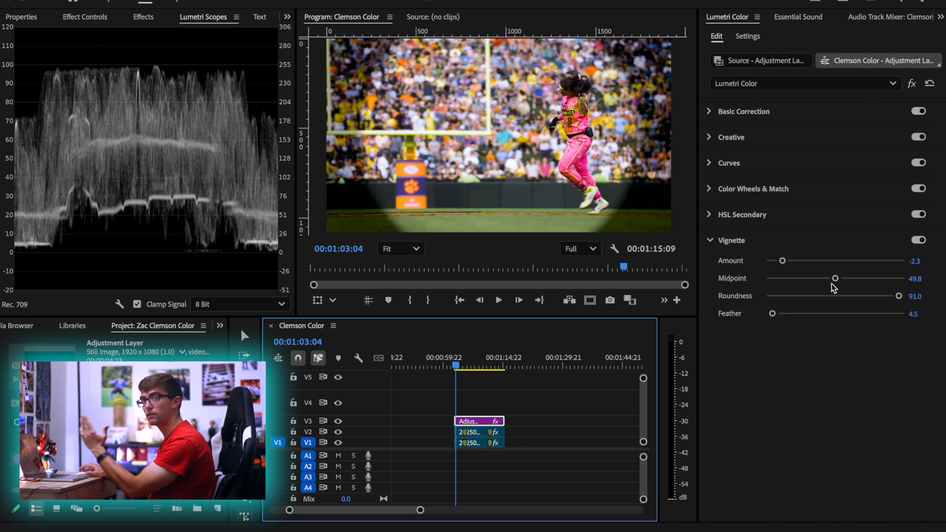
drag(834, 278, 793, 281)
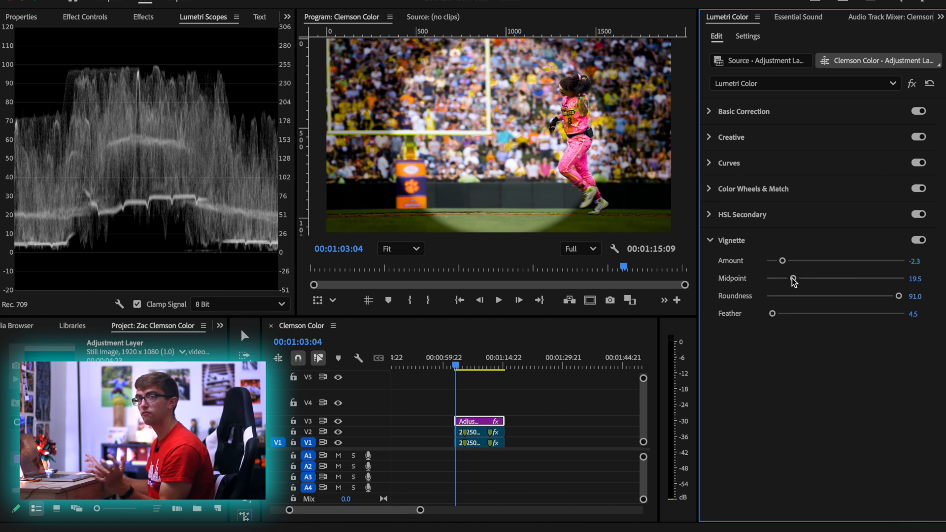
key(ctrl+z)
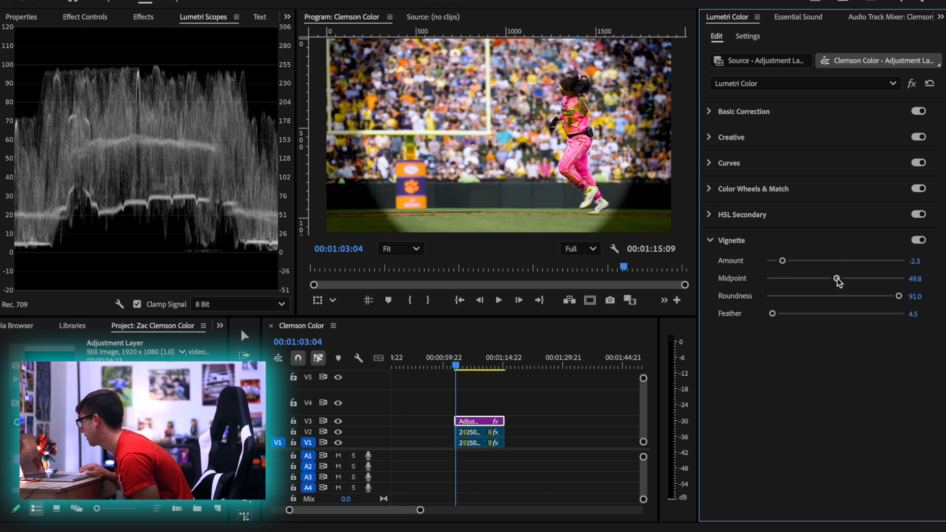
drag(838, 280, 848, 281)
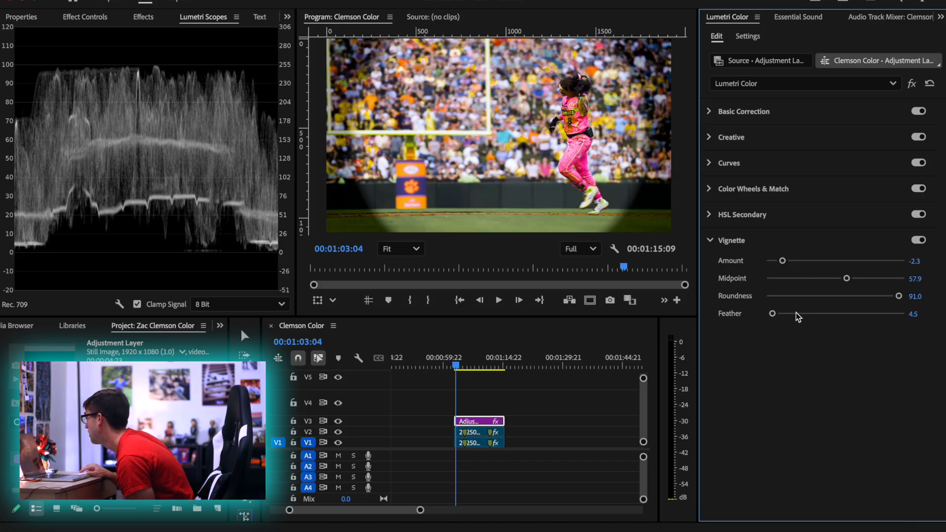
drag(796, 312, 904, 314)
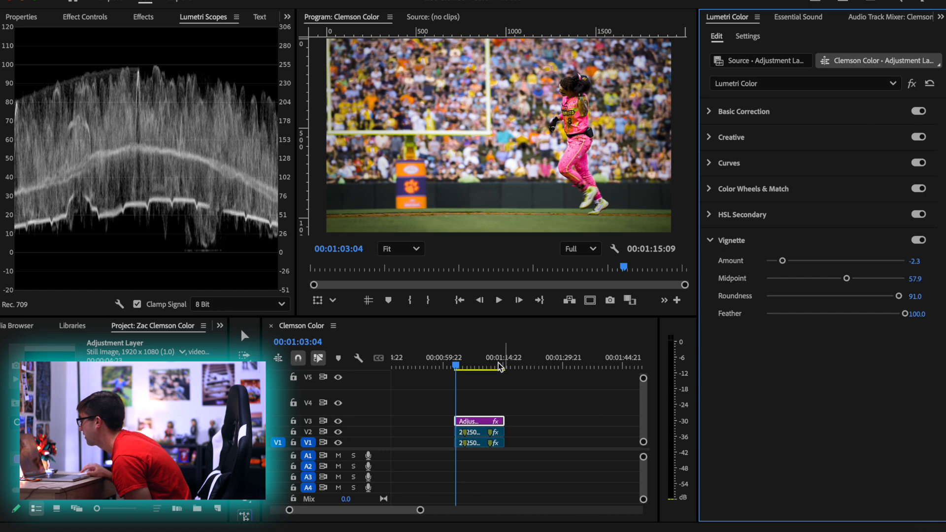
Play the graded clip and step through frames around 00:01:12:17 to check the vignette and highlight levels on the celebrating runner
key(space)
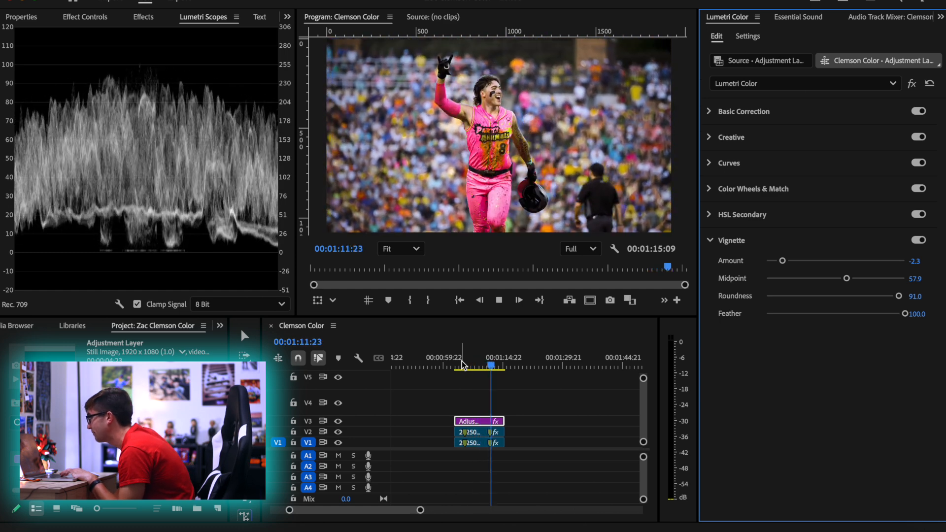
key(space)
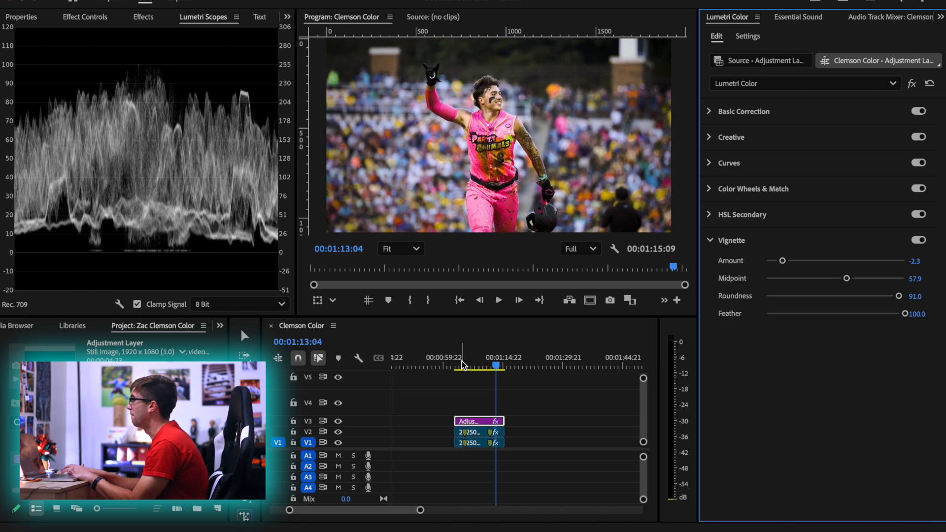
key(Left)
key(Left)
key(Left)
key(Left)
key(Left)
key(Left)
key(Left)
key(Left)
key(Left)
key(Left)
key(Left)
key(Left)
key(Left)
key(Left)
key(Left)
key(Left)
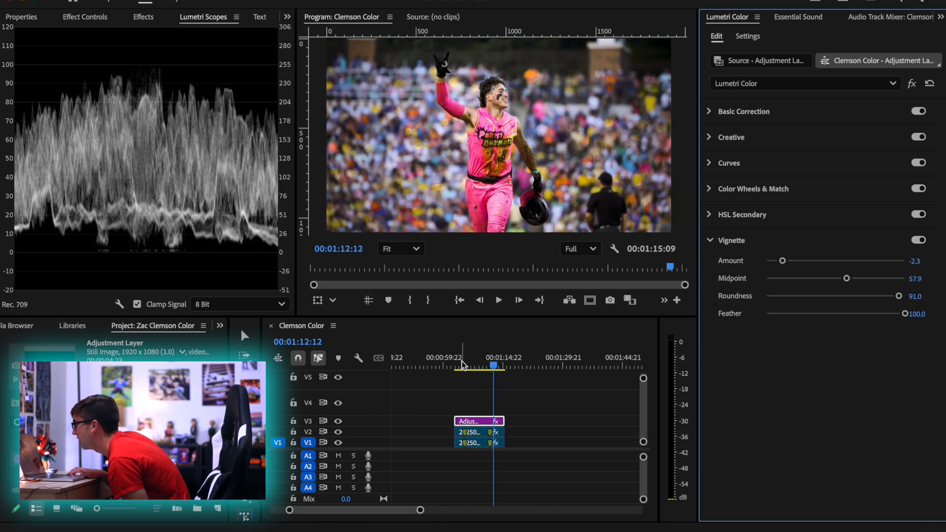
key(Left)
key(Right)
key(Right)
key(Right)
key(Right)
key(Right)
key(Right)
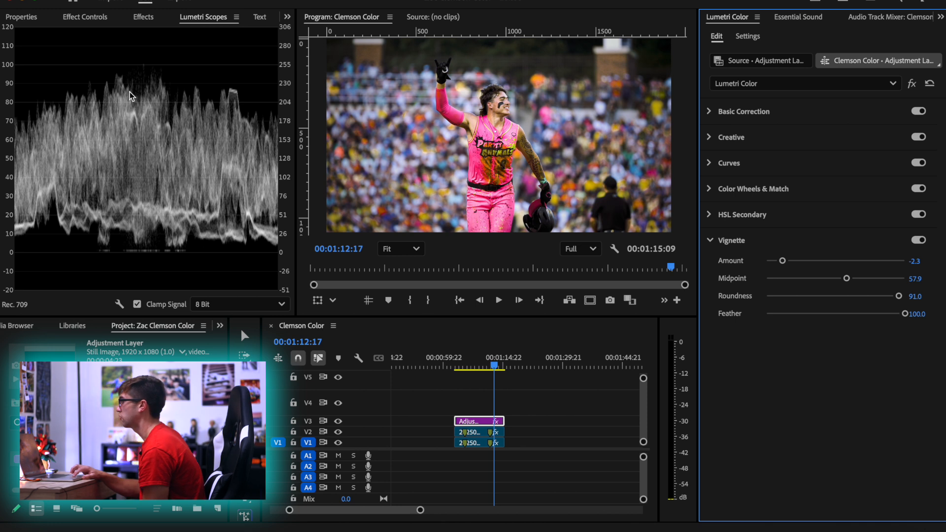
Raise the Basic Correction Whites to 16, inspect the runner's jersey enlarged at 00:01:04:22, and reduce the Whites to 10
click(783, 111)
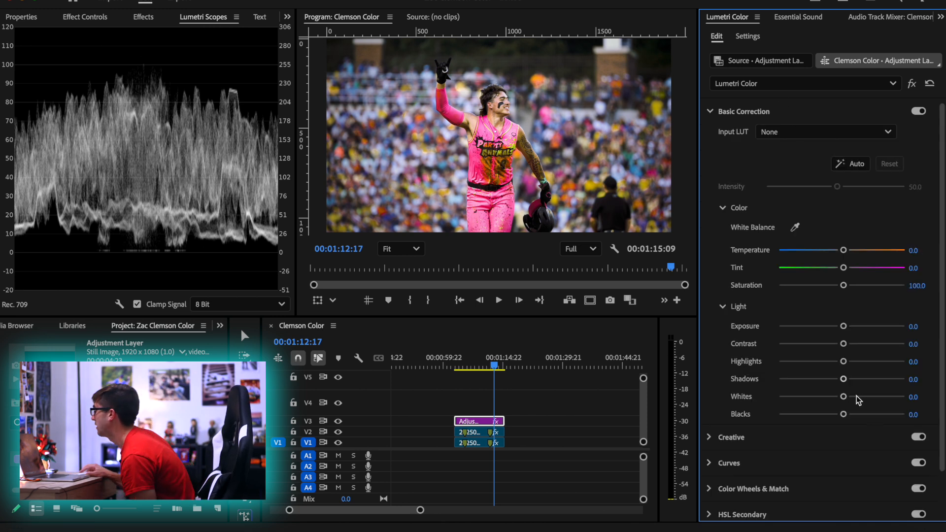
drag(843, 396, 853, 397)
drag(491, 365, 460, 365)
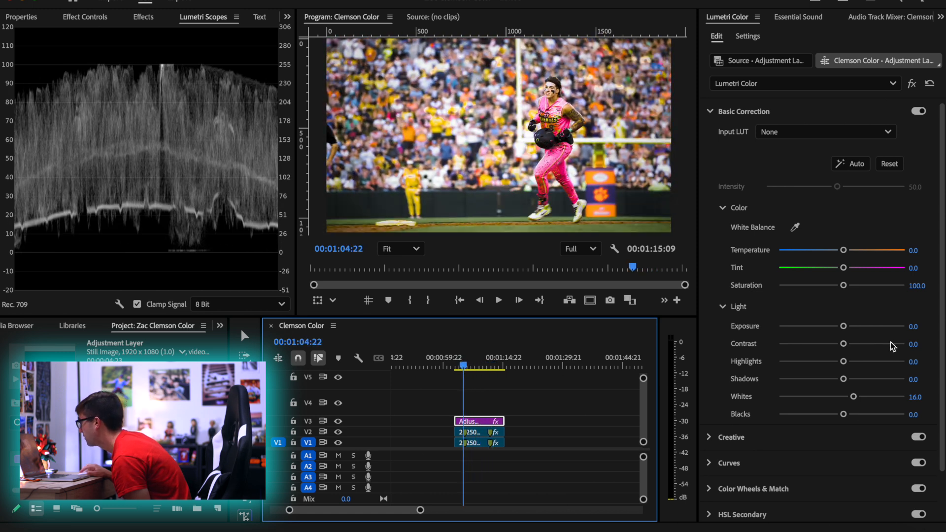
scroll(547, 92, up, 5)
scroll(536, 93, down, 1)
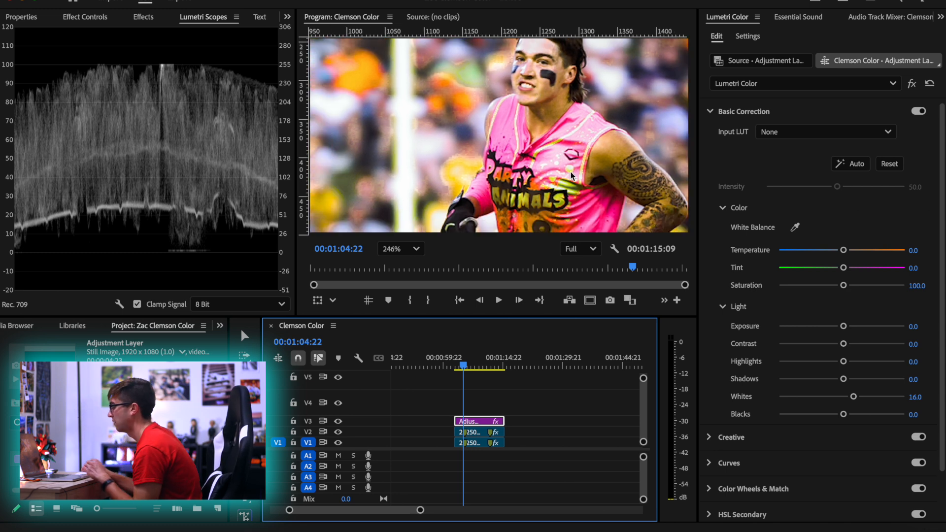
click(400, 249)
click(394, 268)
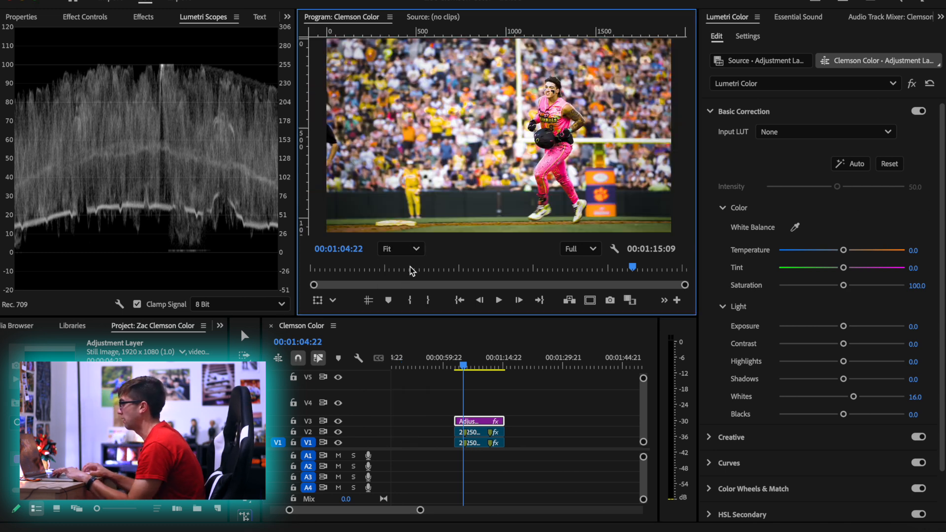
drag(916, 397, 913, 397)
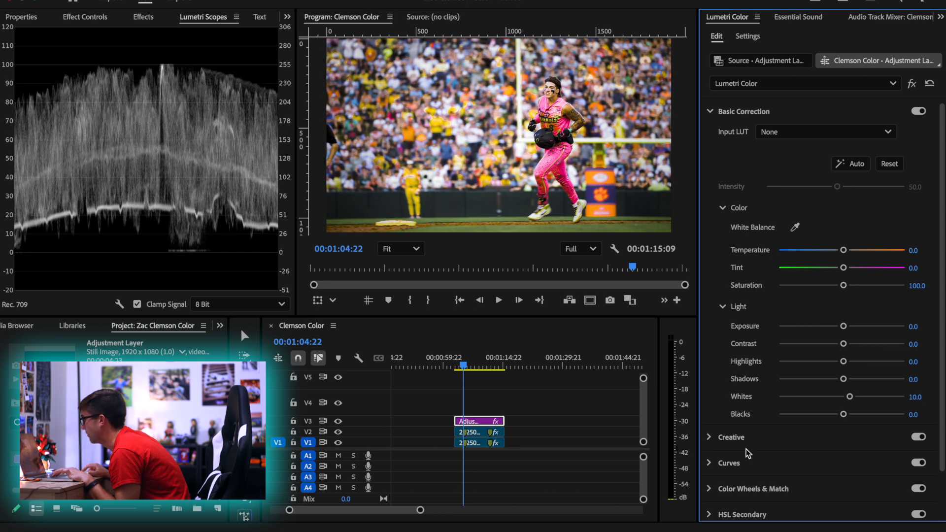
Turn off the Hue vs Luma curve on the adjustment layer
click(749, 469)
scroll(729, 339, down, 10)
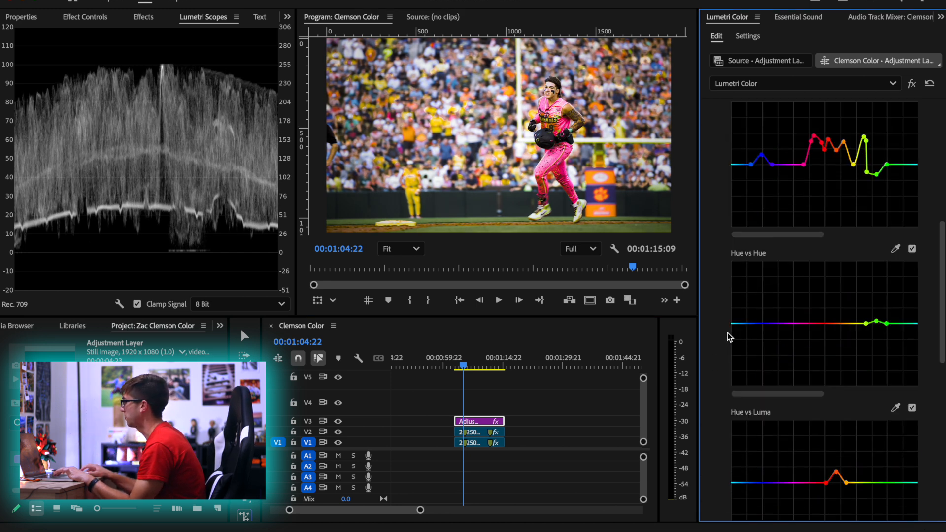
click(912, 269)
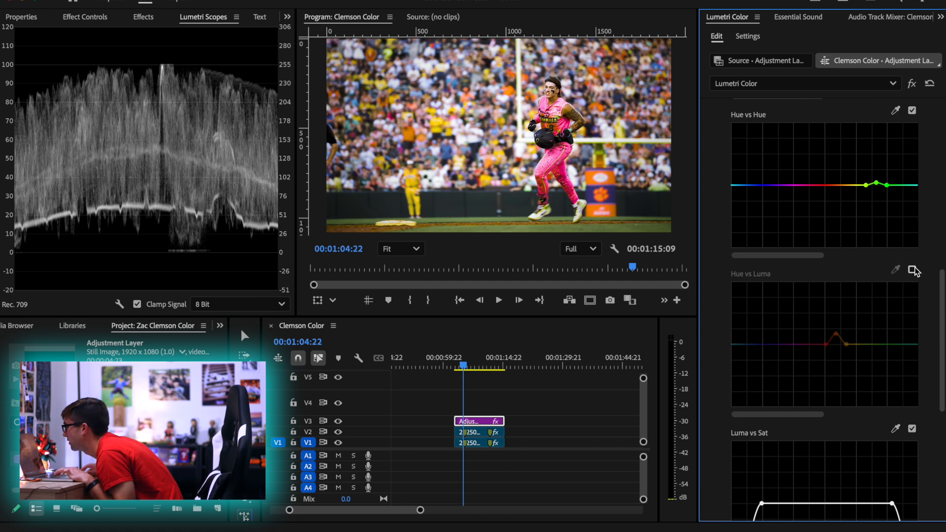
Turn the Hue vs Luma curve back on, try resetting its points, and play the clip to 00:01:10:08
click(911, 270)
double_click(856, 319)
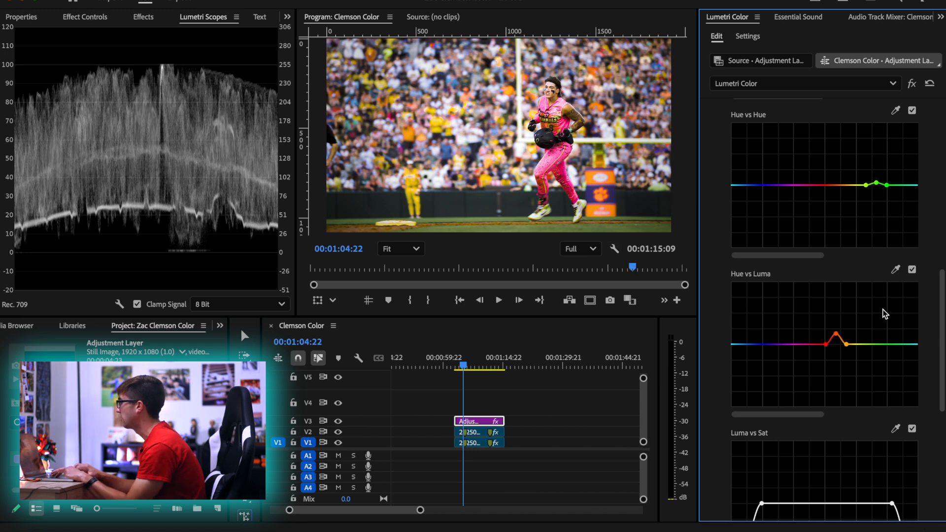
key(space)
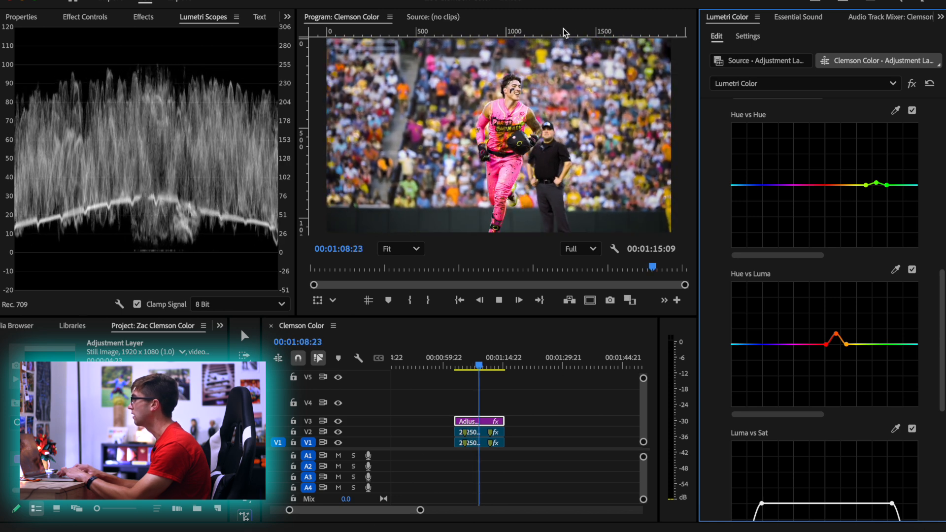
key(space)
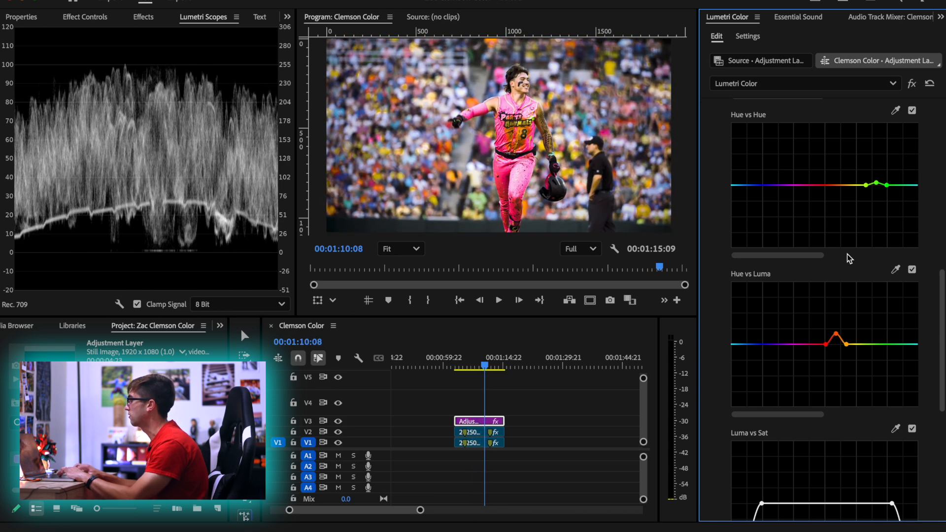
Lower the Basic Correction Highlights on the adjustment layer to -9.5
scroll(843, 314, up, 10)
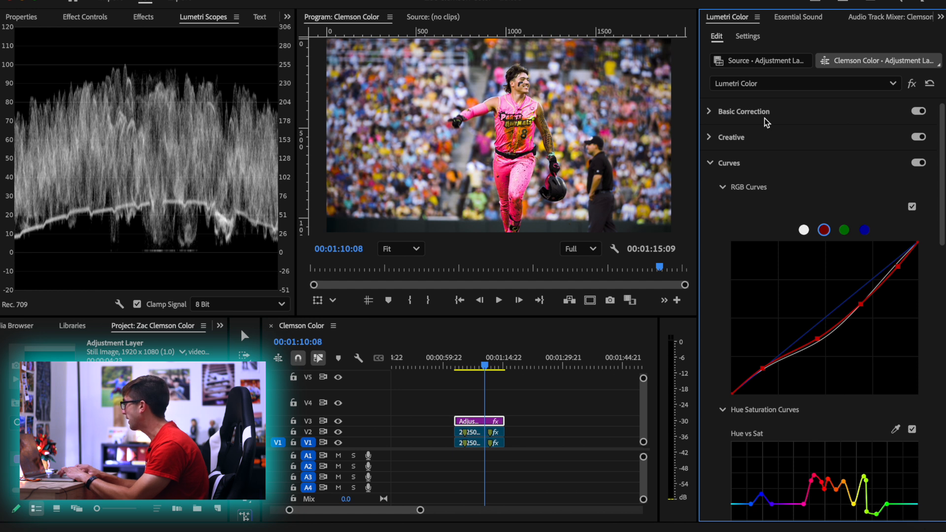
click(744, 112)
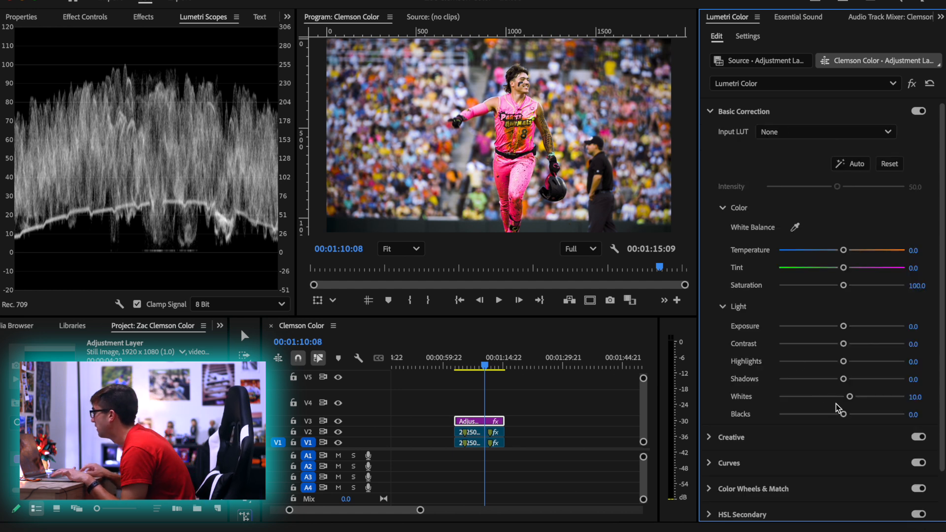
mouse_move(845, 363)
mouse_down()
mouse_move(855, 363)
mouse_move(826, 363)
mouse_move(838, 363)
mouse_up()
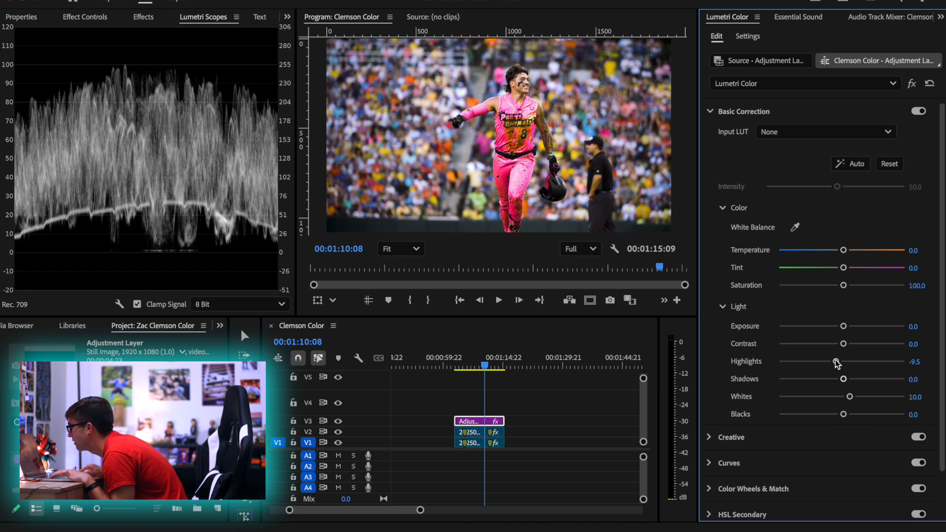
Play the graded home run clip from its start, and replay its opening from 00:01:03:08 to 00:01:04:19
click(460, 364)
drag(460, 365, 450, 365)
key(space)
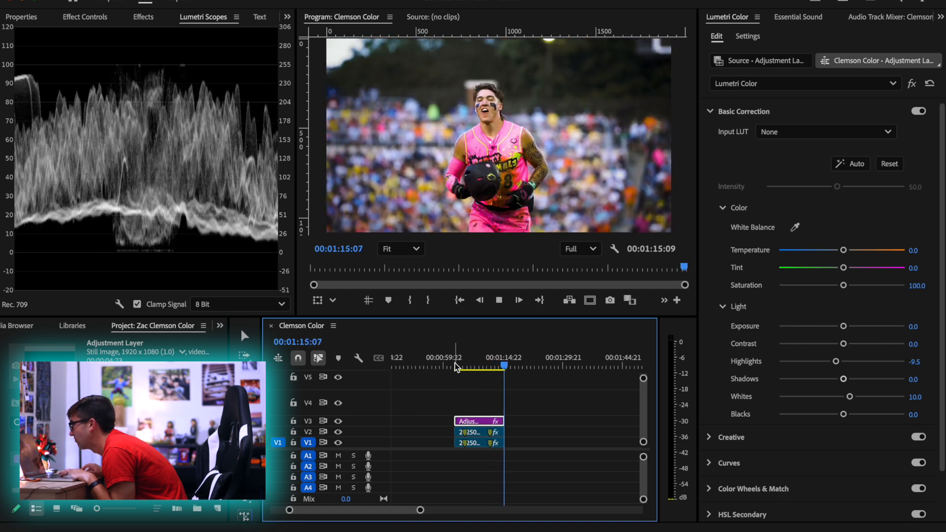
mouse_move(455, 367)
mouse_down()
mouse_move(504, 367)
mouse_move(460, 368)
mouse_up()
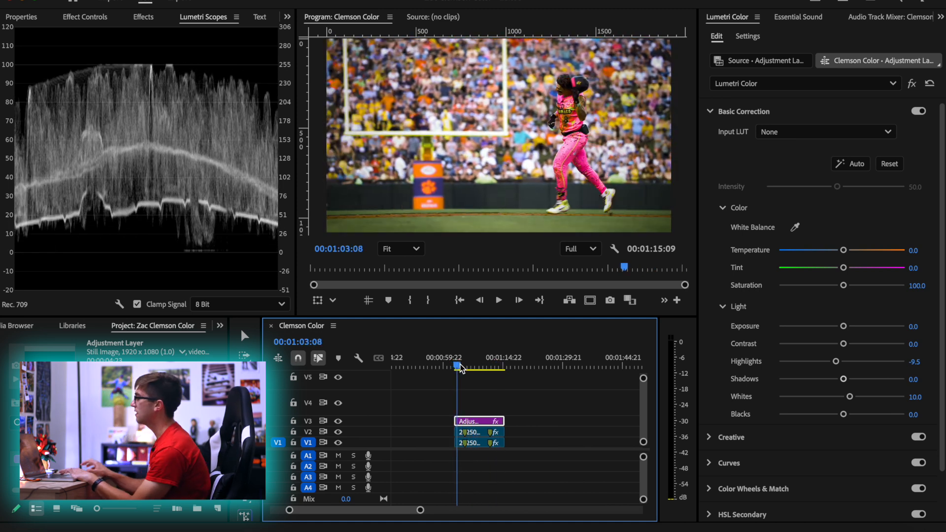
key(space)
key(space)
Try placing the VisionColor 35mm Free Grain clip on V4 above the adjustment layer, and delete it again
click(2, 427)
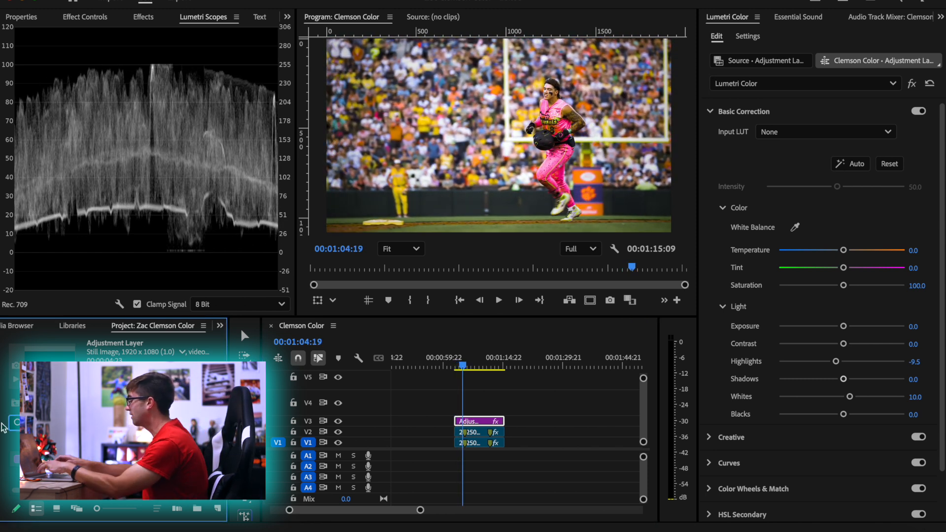
click(0, 441)
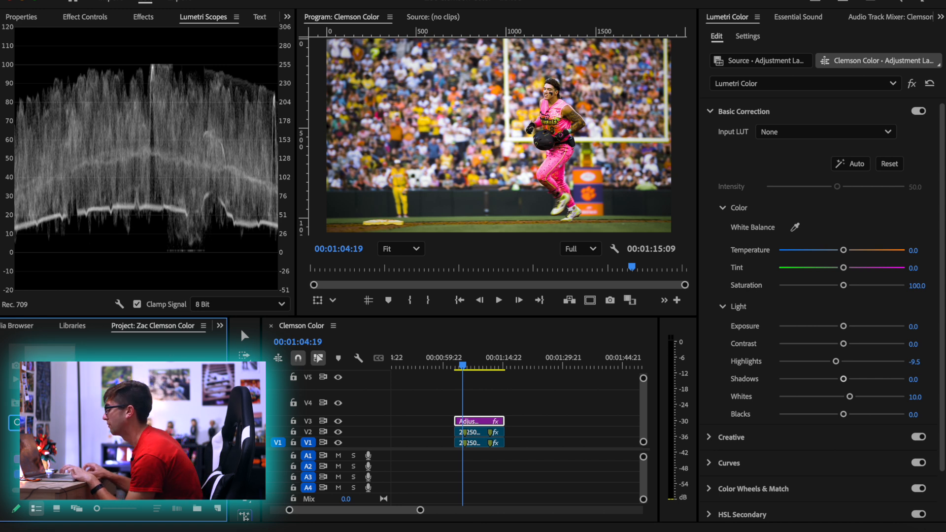
drag(59, 459, 452, 405)
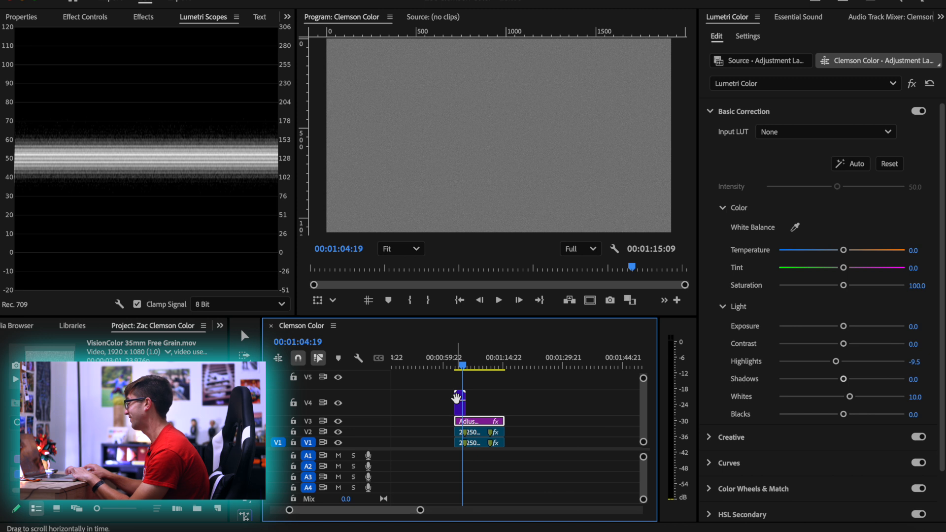
key(v)
click(459, 407)
key(Delete)
Move the home run clip's adjustment layer from V3 up to V4, freeing V3 beneath it
key(minus)
scroll(461, 411, down, 3)
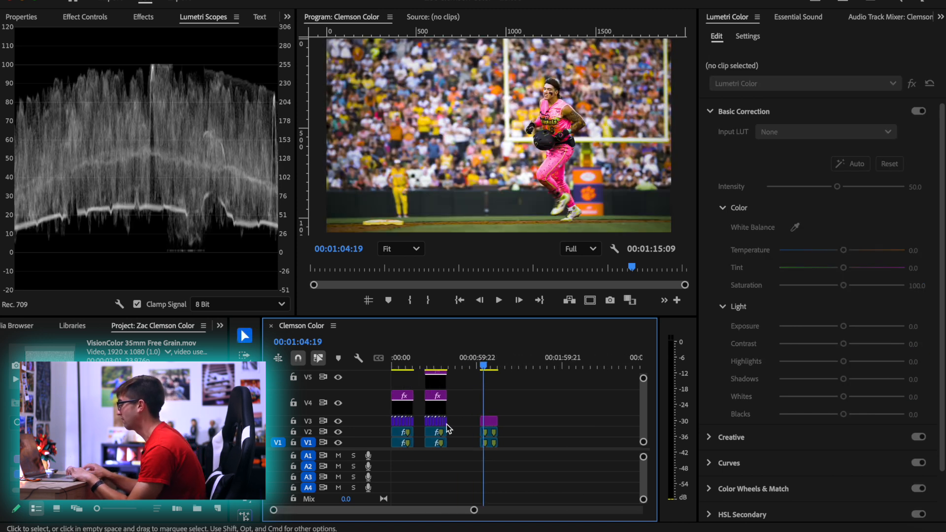
scroll(461, 427, up, 1)
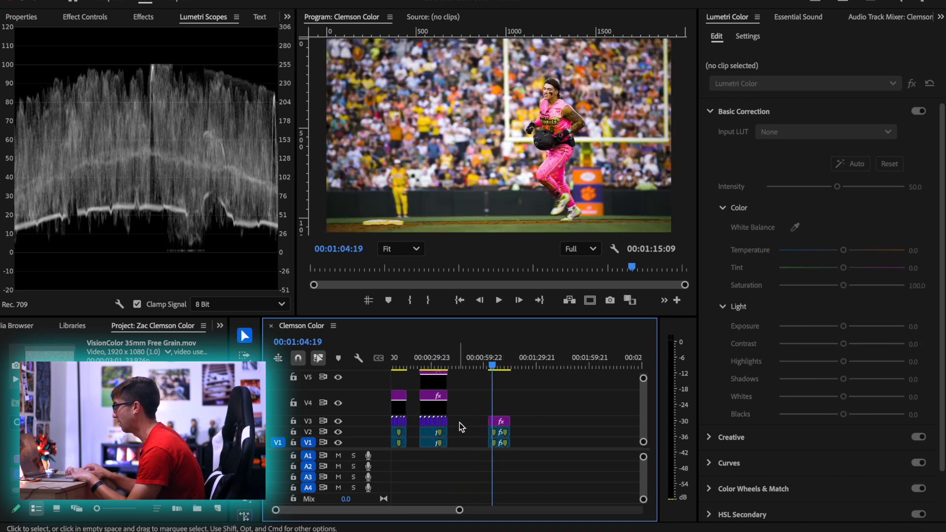
click(499, 422)
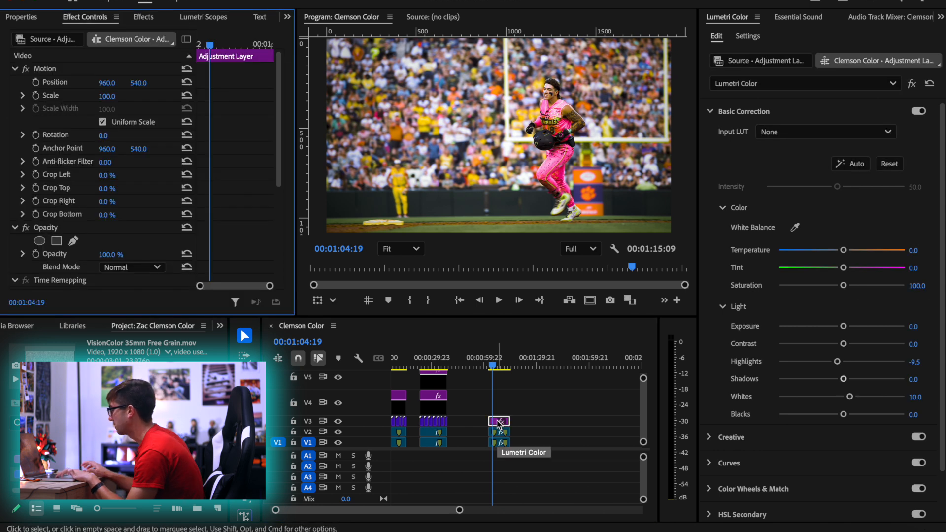
click(507, 401)
click(496, 422)
scroll(496, 425, up, 4)
scroll(496, 429, down, 5)
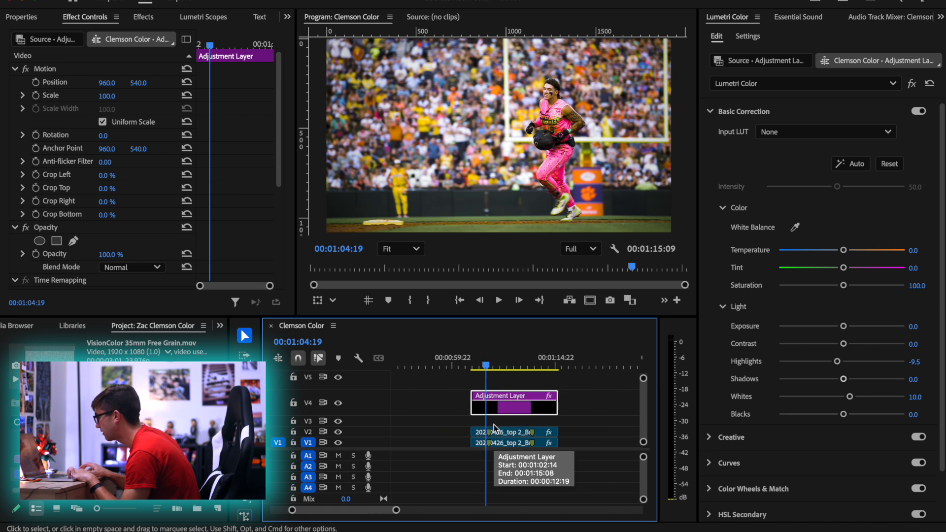
Copy the previous shot's VisionColor grain clips onto V3 over the home run clip, trim their start to the clip's start, and play the result
shift+click(408, 423)
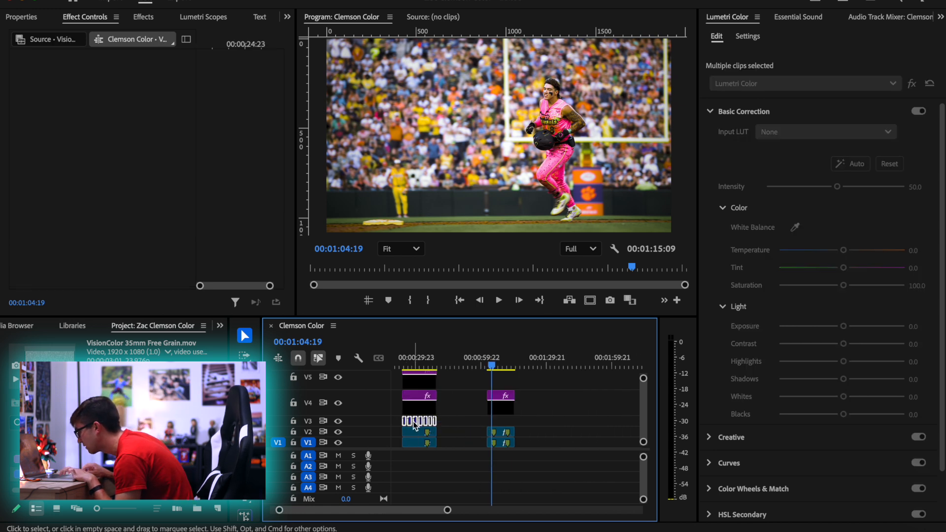
drag(413, 426, 498, 415)
key(equal)
key(equal)
drag(494, 364, 479, 369)
key(equal)
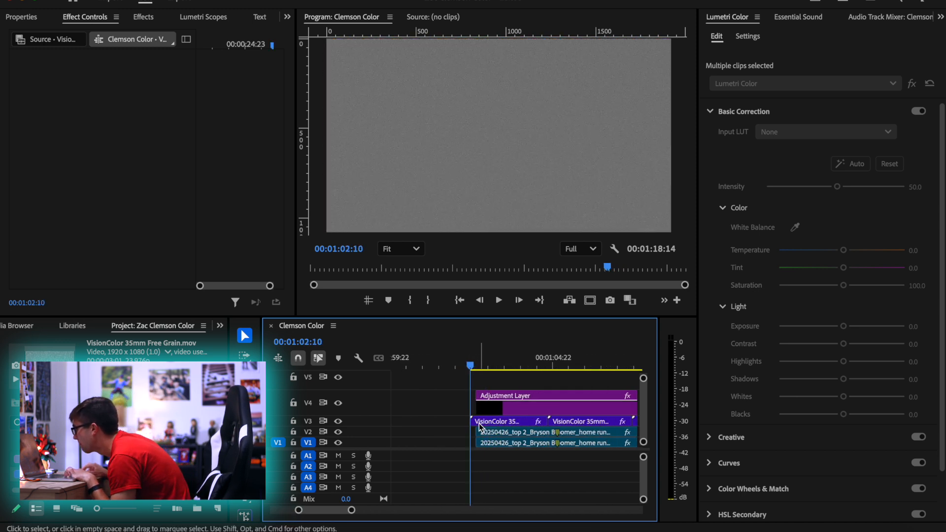
key(space)
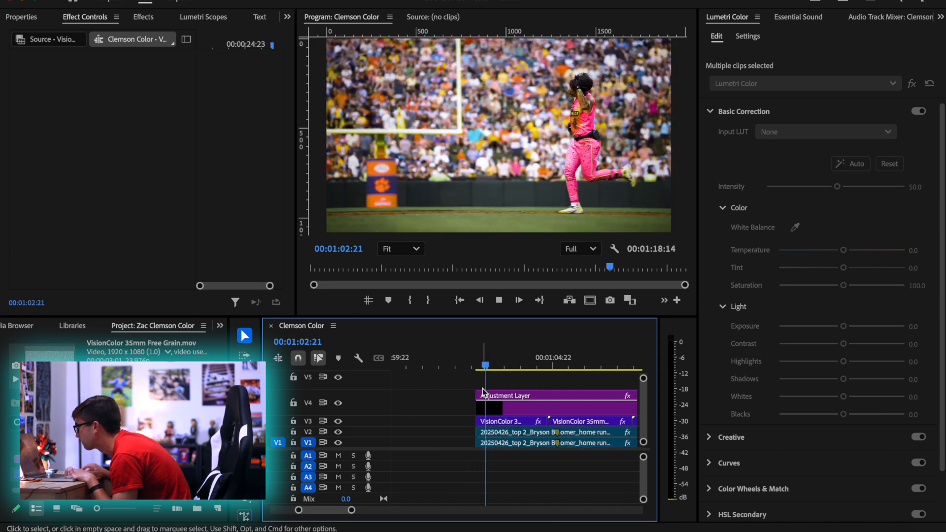
key(minus)
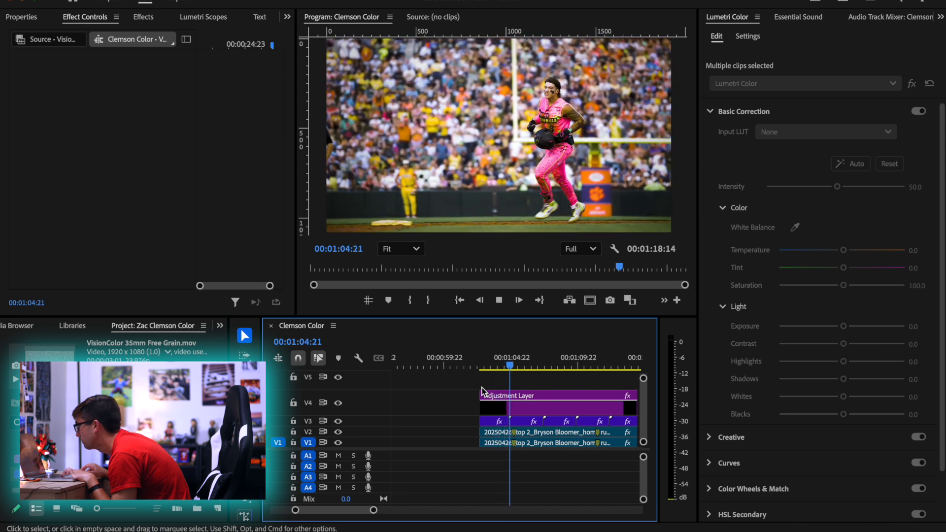
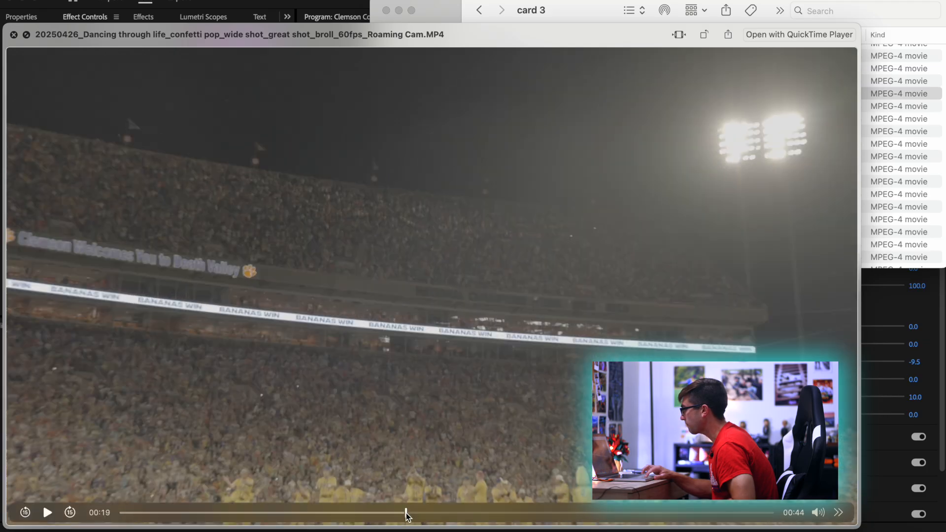
Preview the "Dancing through life_confetti pop_wide shot" video from card 3 around 00:33 to 00:34, where the confetti bursts
drag(406, 512, 613, 491)
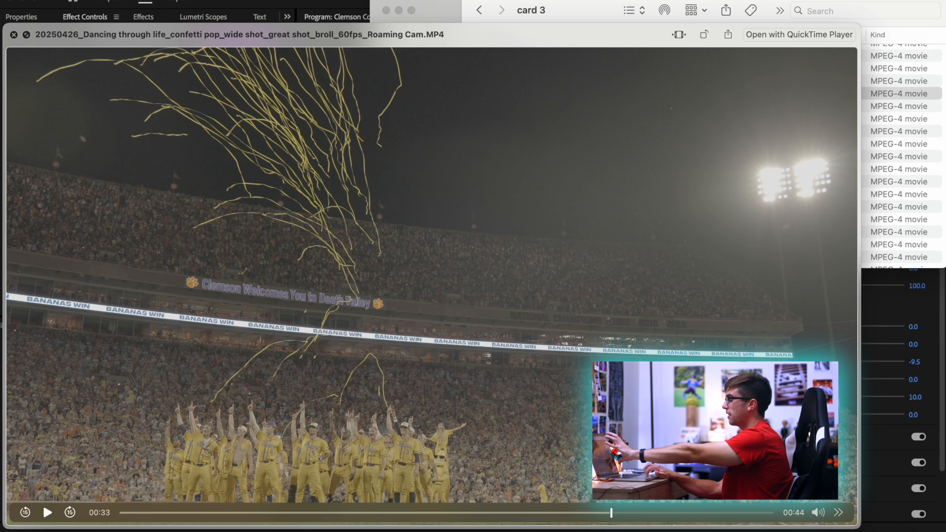
click(47, 512)
click(48, 513)
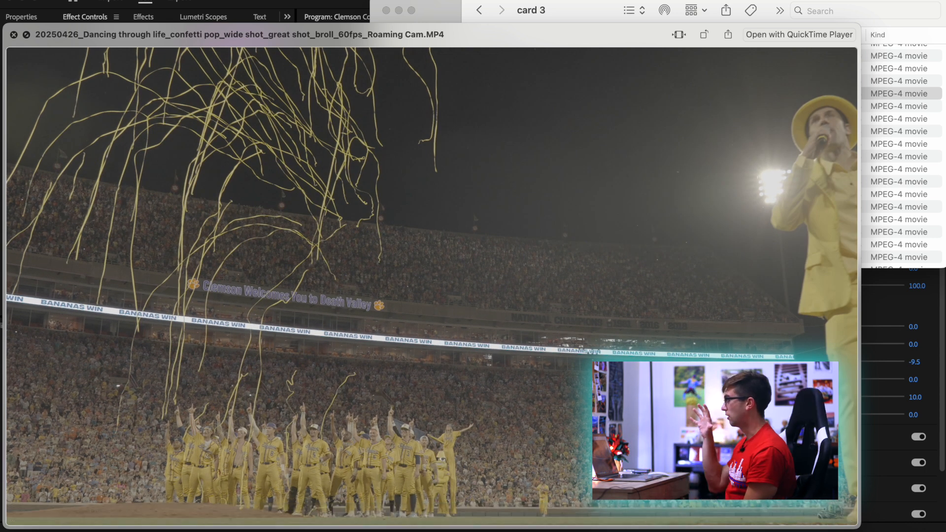
click(621, 513)
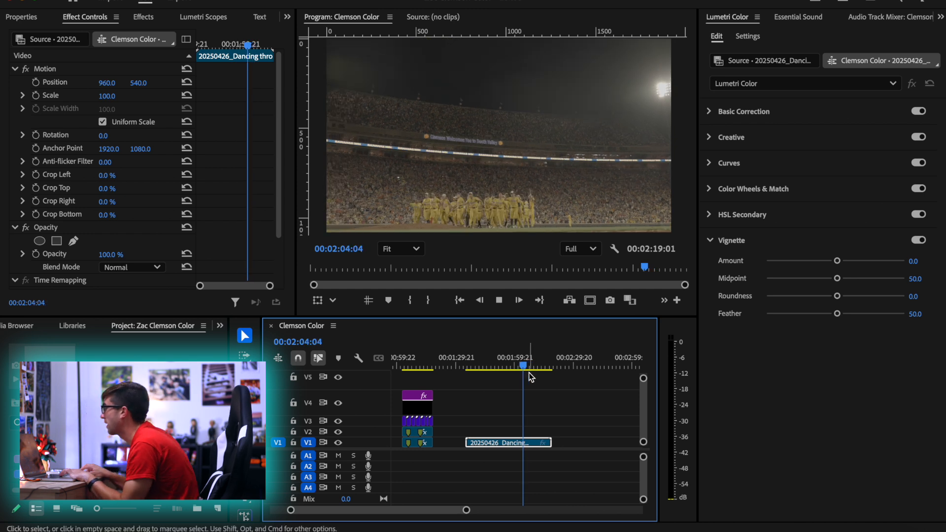
Play the confetti pop clip on V1 to about 00:02:06:11 and ripple-trim its start there, removing everything before the confetti moment
scroll(525, 419, up, 5)
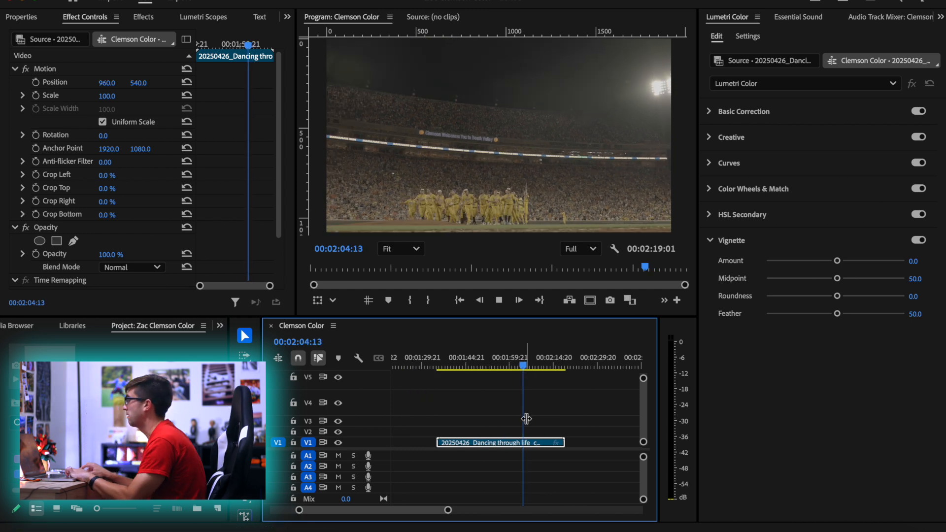
key(space)
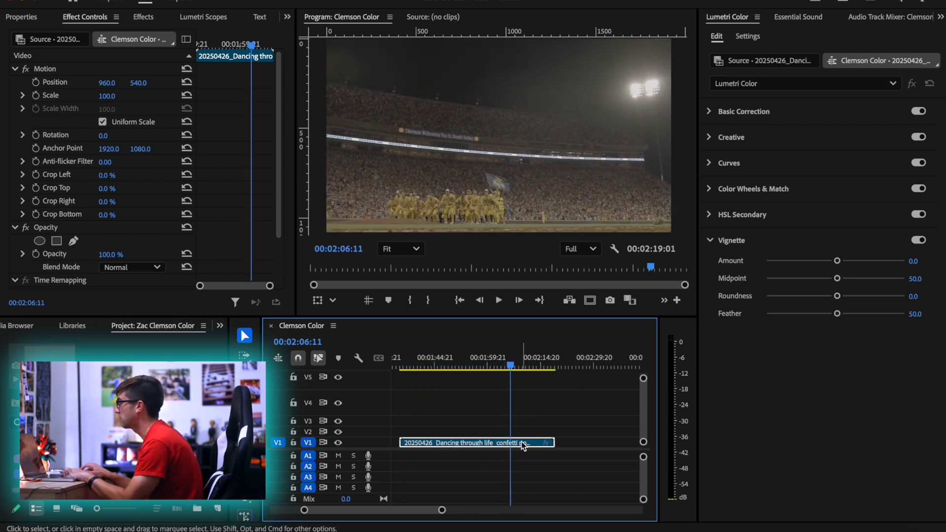
key(Right)
key(q)
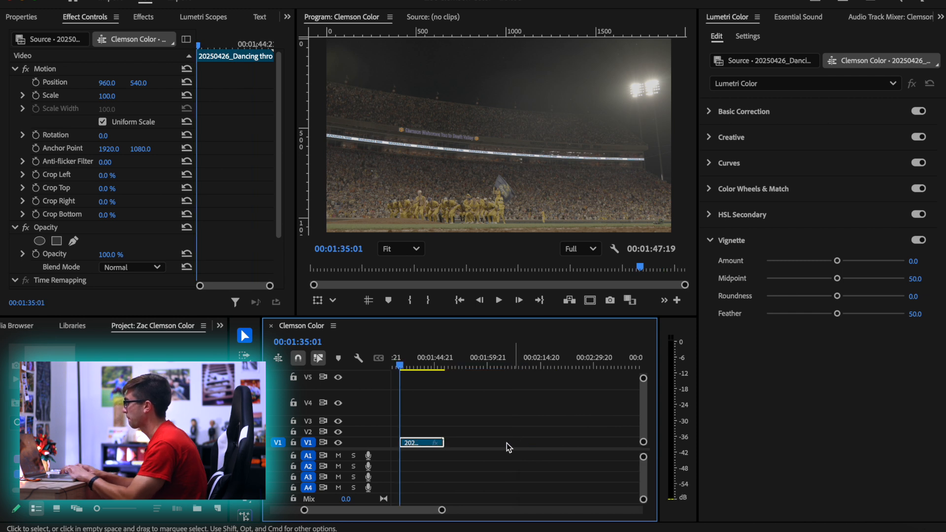
Slow the trimmed confetti pop clip to 40% speed
key(super+r)
text(400)
key(Return)
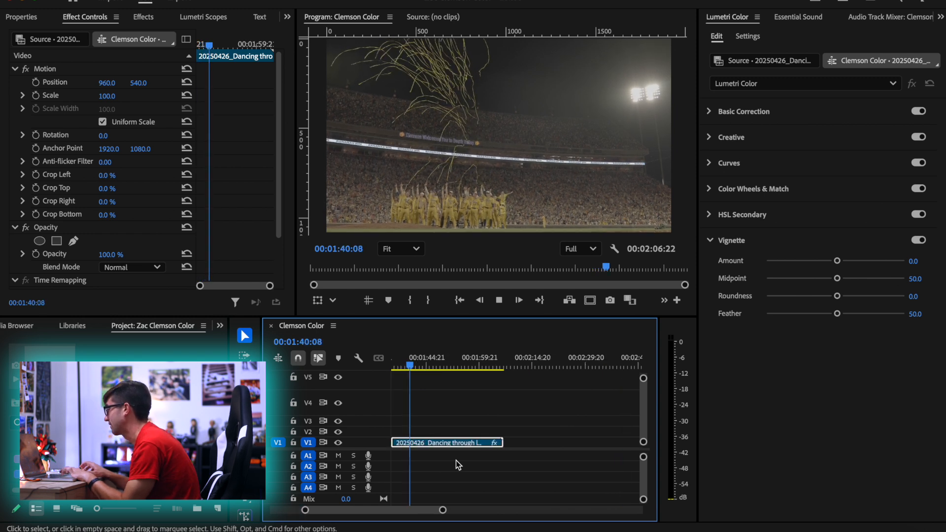
Find the out point frame by frame in the slowed confetti clip and ripple-trim its end at 00:01:40:13
key(space)
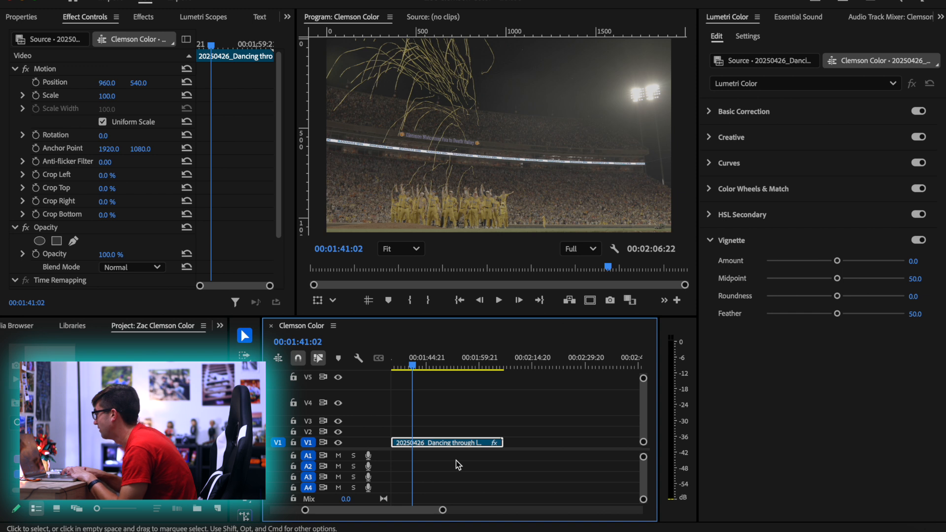
key(Left)
key(Left)
key(Left)
key(Left)
key(Left)
key(Left)
key(Left)
key(Left)
key(Left)
key(Right)
key(Right)
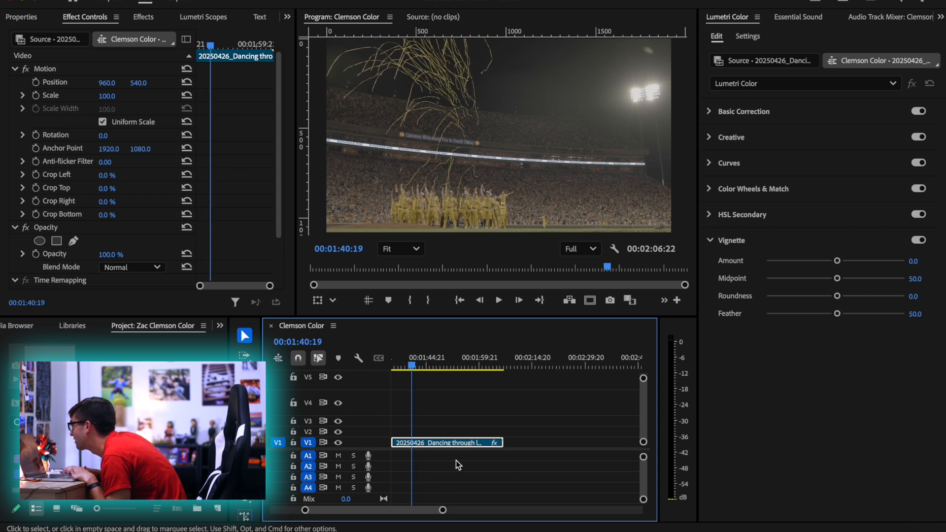
key(Right)
key(Right)
key(Right)
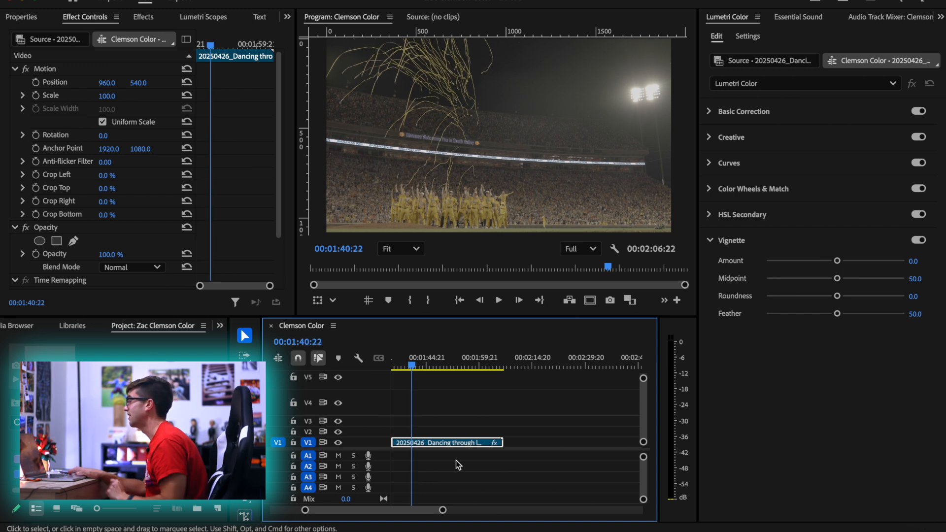
key(space)
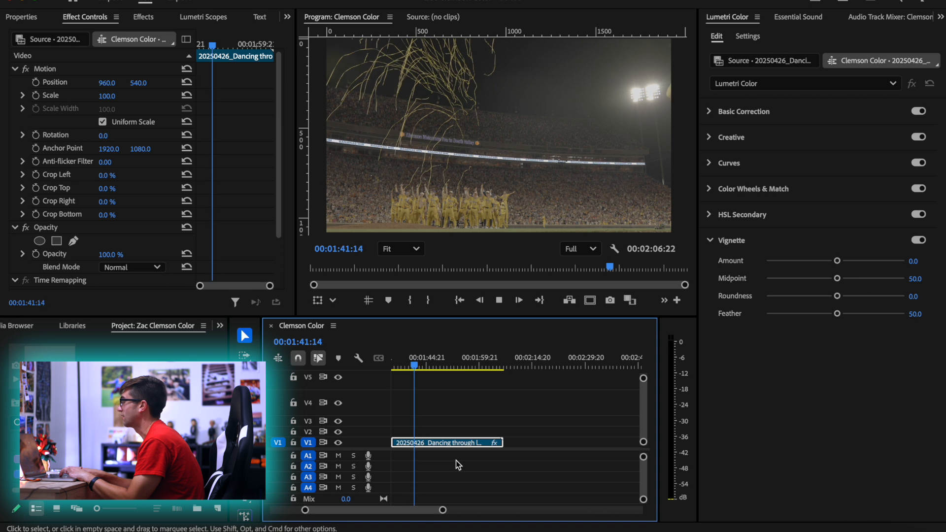
key(space)
key(Left)
key(Left)
key(Left)
key(Left)
key(Left)
key(Left)
key(Left)
key(Left)
key(Left)
key(Left)
key(Left)
key(Left)
key(Left)
key(Left)
key(Left)
key(Left)
key(Left)
key(Left)
key(Left)
key(Left)
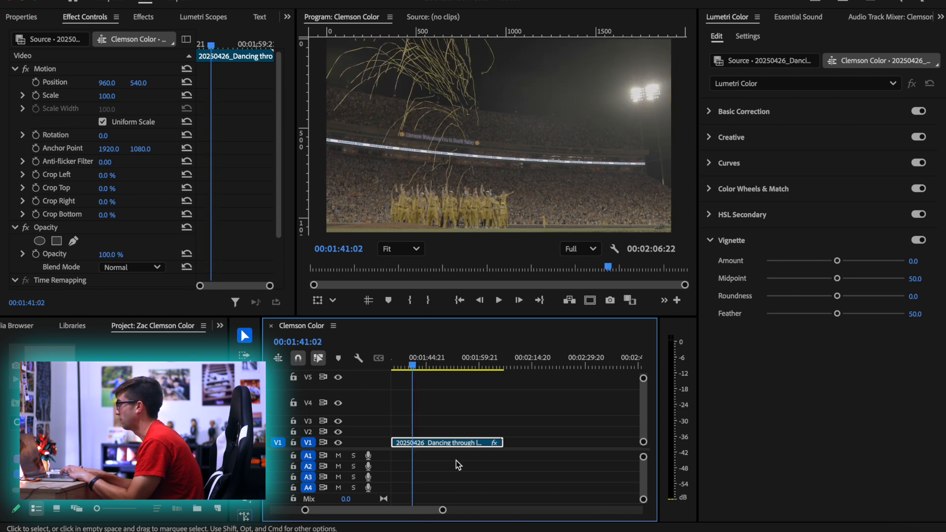
key(Left)
key(Left)
key(Left)
key(Left)
key(Left)
key(Left)
key(Left)
key(Left)
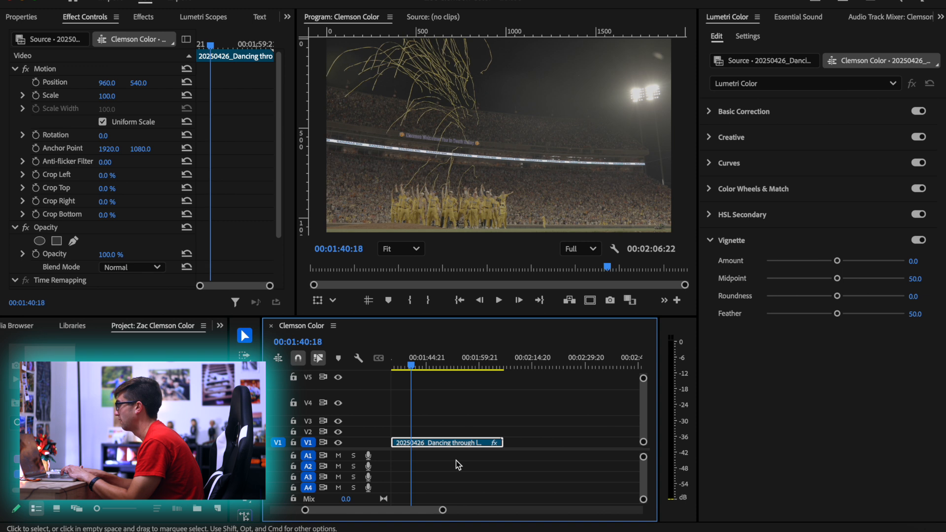
key(w)
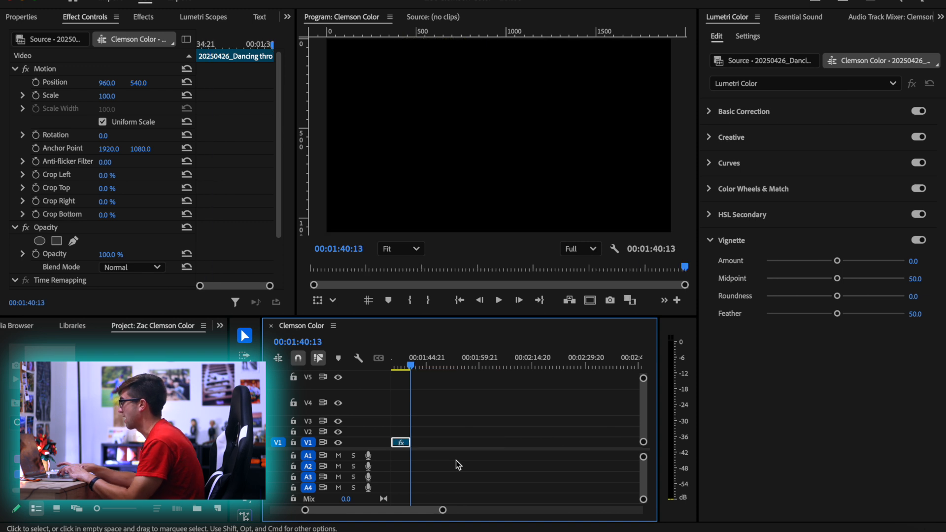
Move the trimmed confetti clip earlier on V1 so it ends at 00:01:35:01, and park the playhead at 00:01:32:04
scroll(433, 439, up, 3)
scroll(433, 438, left, 5)
scroll(477, 435, up, 3)
scroll(566, 426, right, 3)
scroll(537, 441, down, 3)
drag(536, 444, 502, 444)
drag(501, 367, 512, 362)
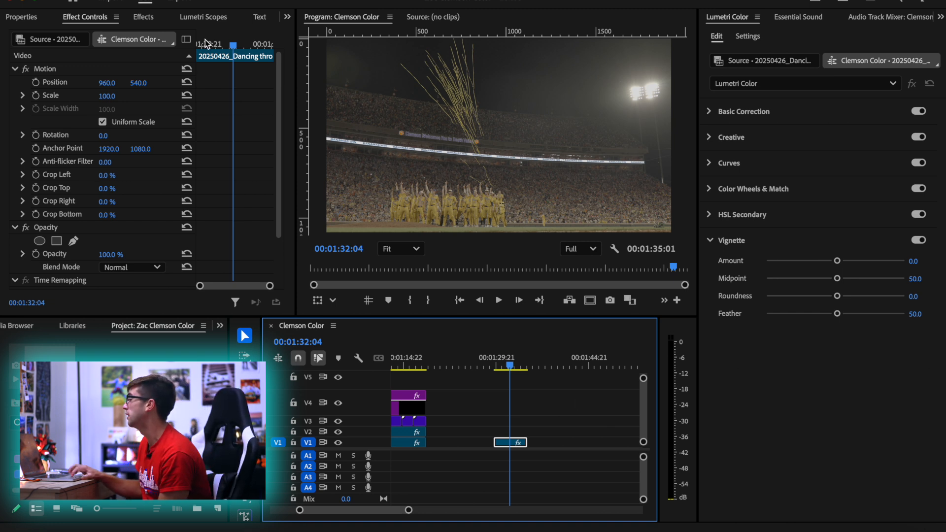
Show the Lumetri Scopes and lower the confetti clip's Blacks in Basic Correction to -55.2
click(202, 18)
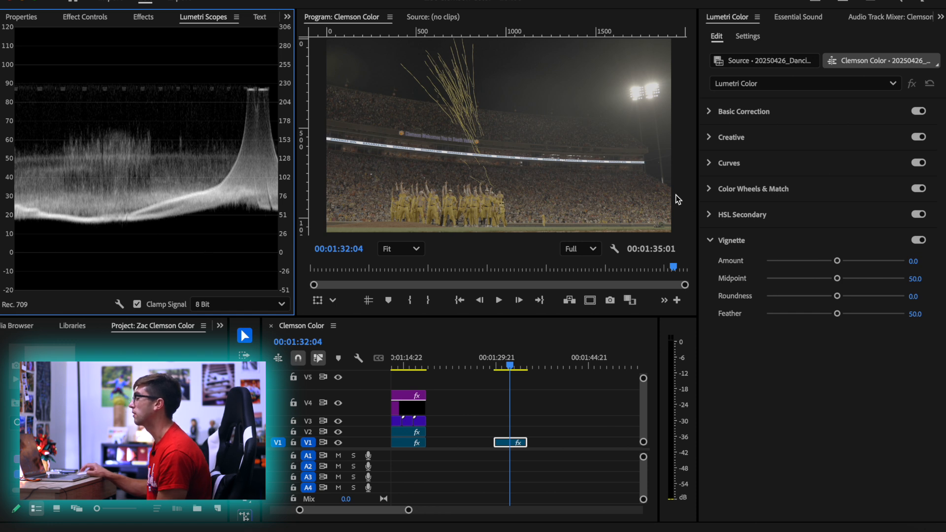
click(779, 112)
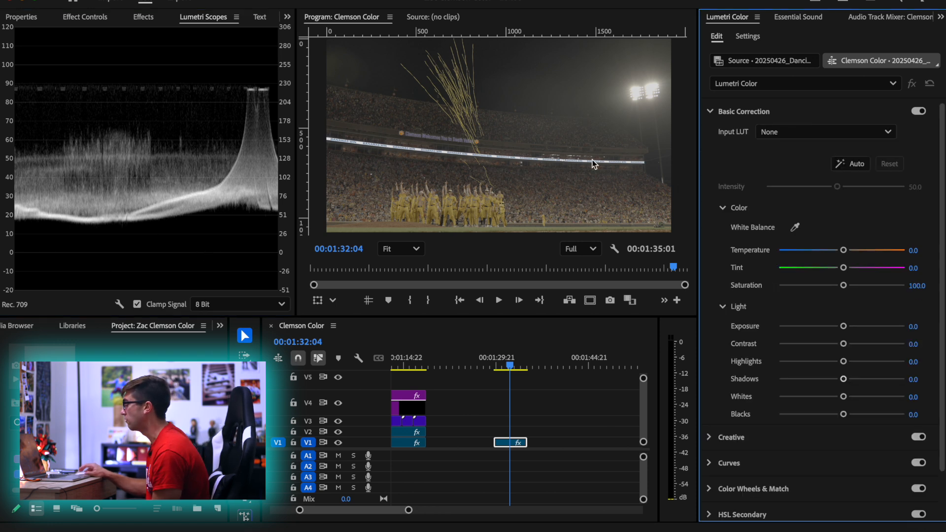
drag(844, 417, 811, 418)
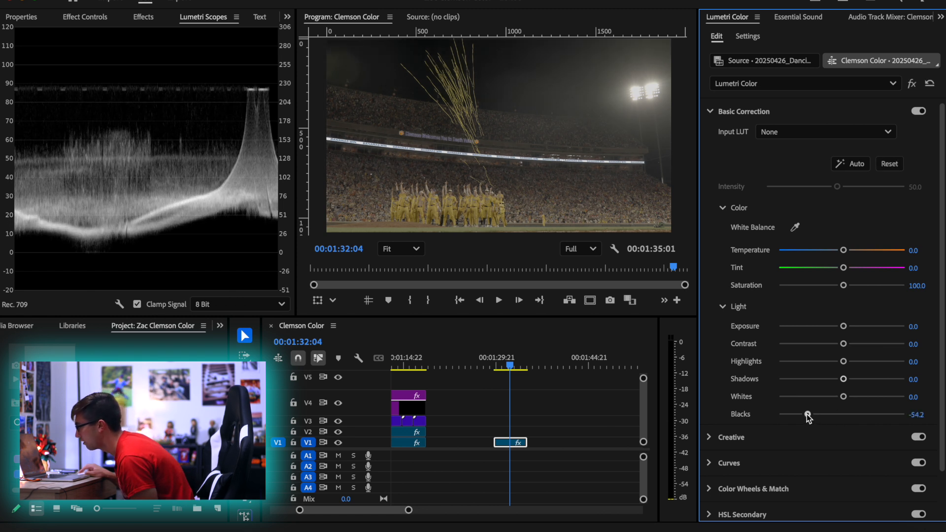
drag(811, 417, 809, 418)
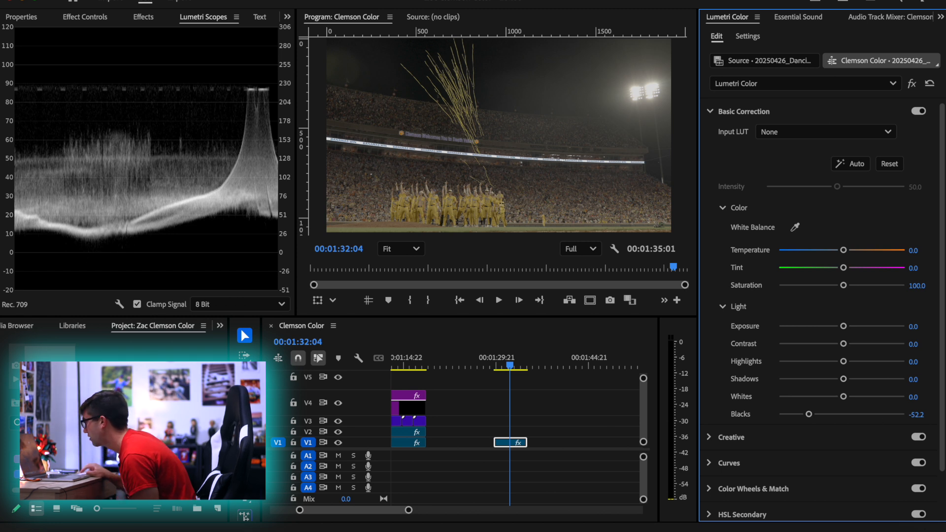
drag(916, 415, 915, 414)
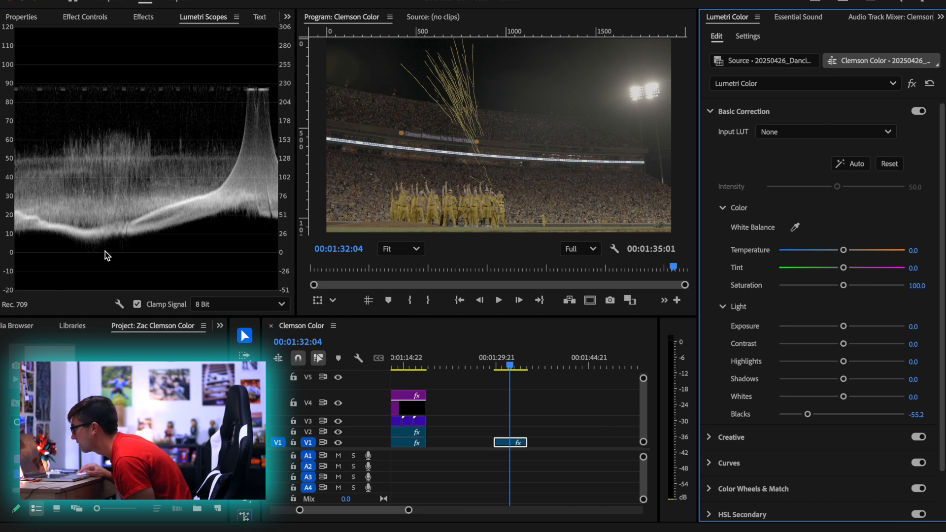
Try Blacks at -143.0, undo it, and inspect the Bananas Win banner up close before fitting the whole frame again
mouse_move(916, 415)
mouse_down()
mouse_move(884, 414)
mouse_move(923, 415)
mouse_up()
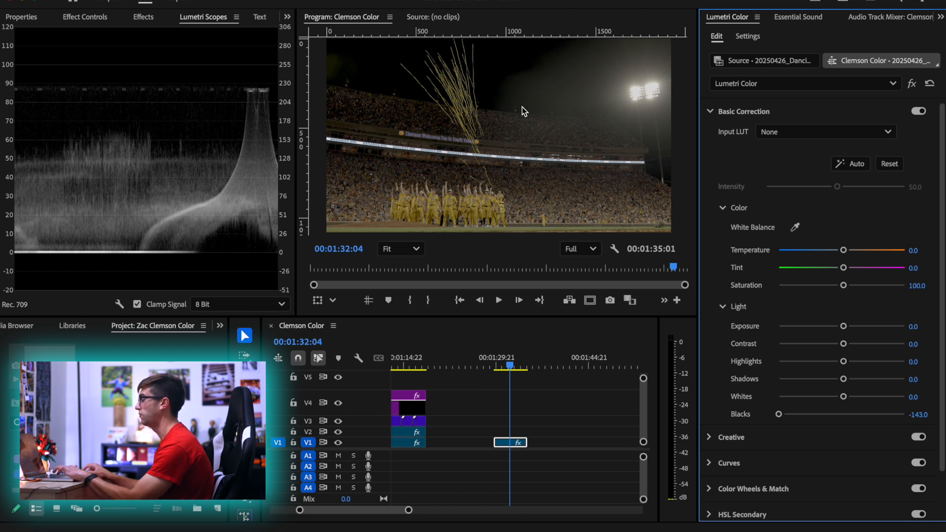
key(ctrl+z)
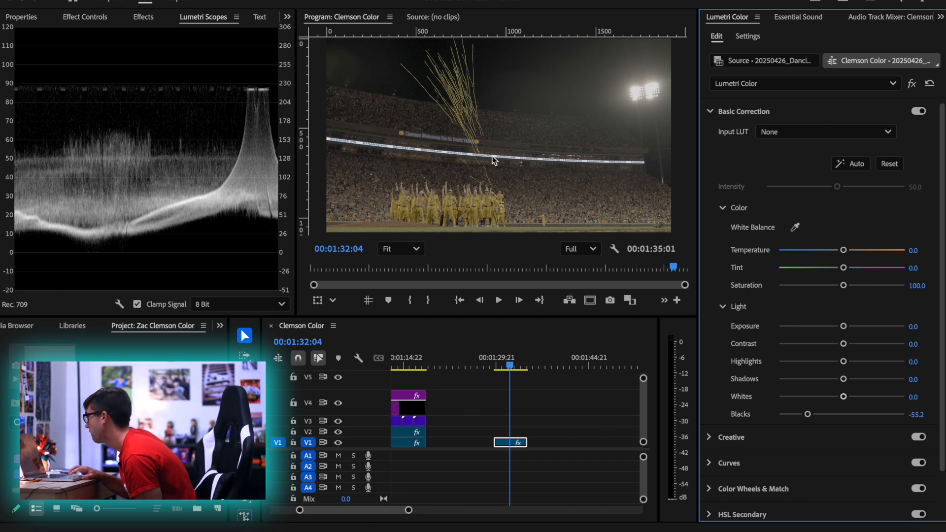
scroll(491, 155, up, 4)
scroll(492, 155, up, 4)
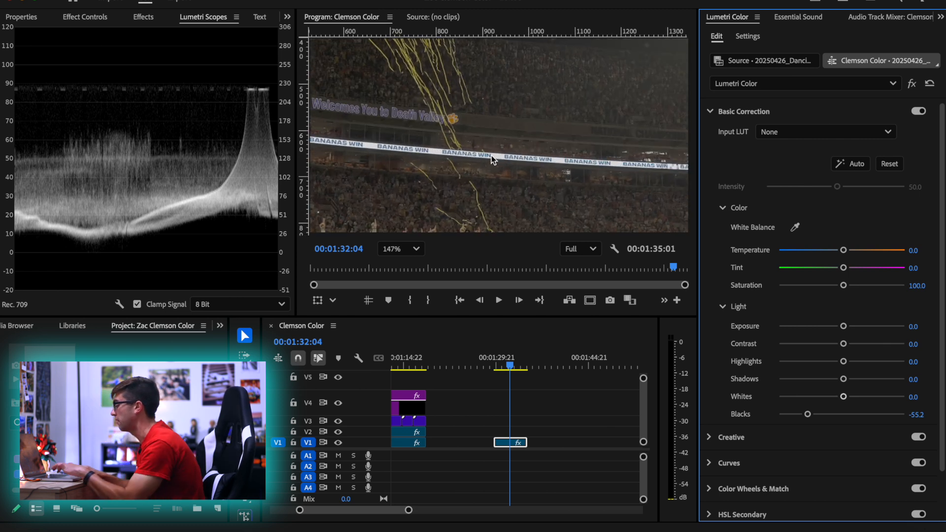
click(400, 249)
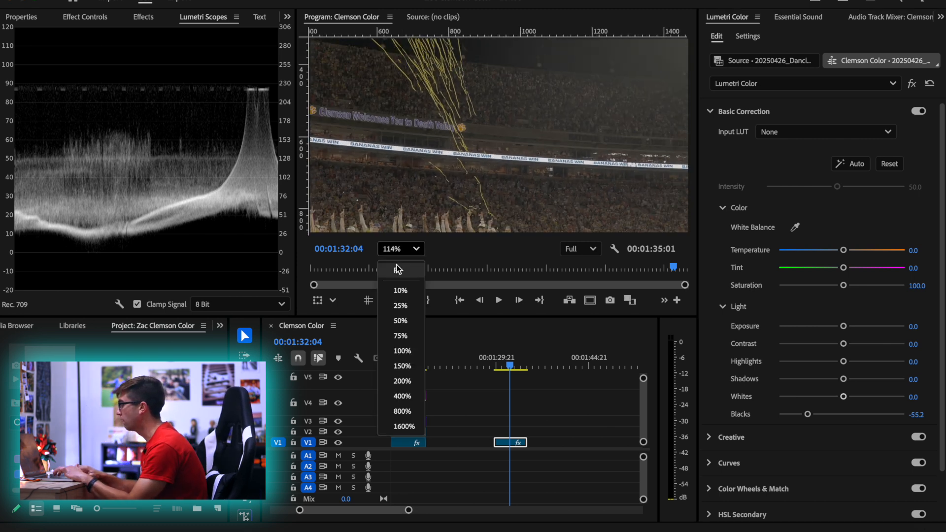
click(395, 266)
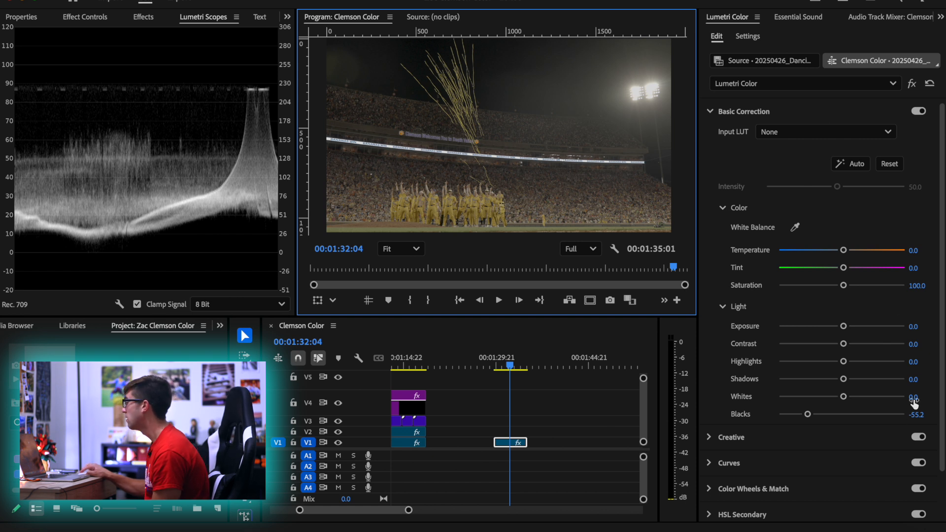
Raise the confetti clip's Whites to 36.0 and lower its Blacks to -64.2
drag(912, 396, 945, 396)
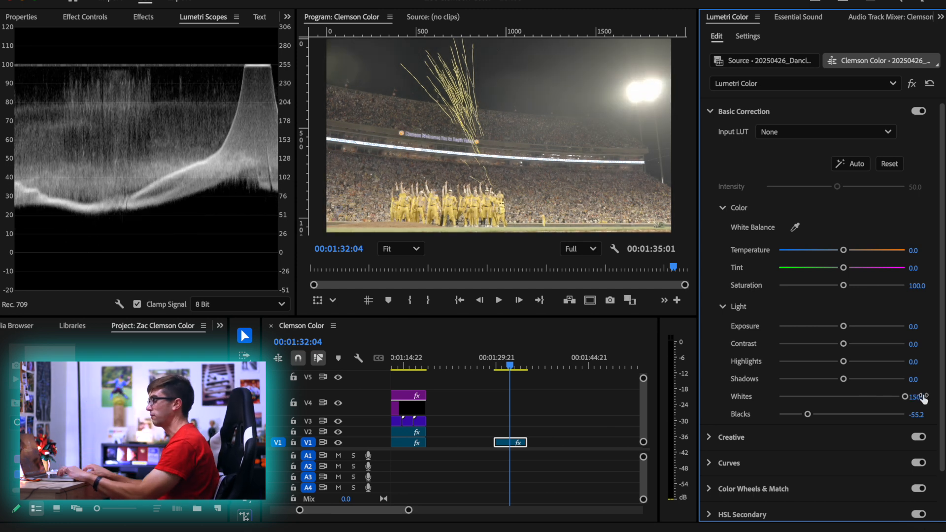
double_click(904, 396)
drag(844, 397, 868, 396)
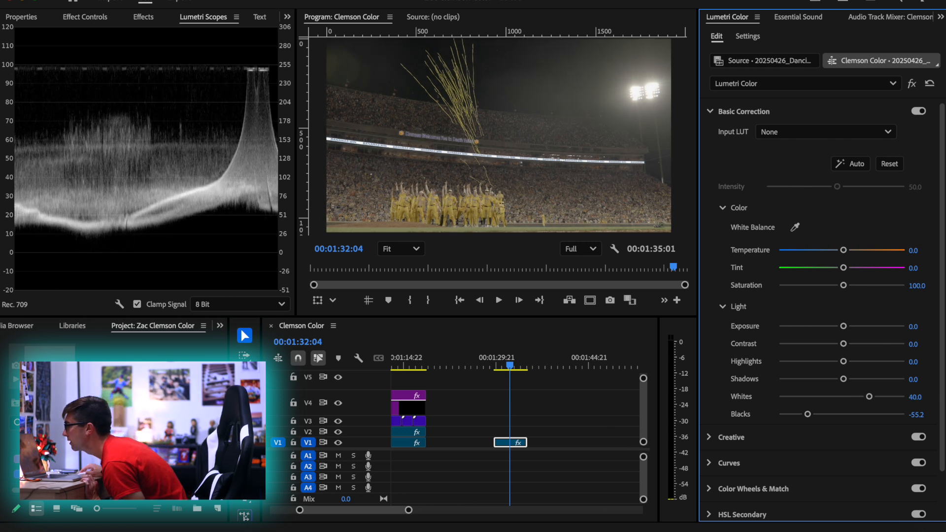
drag(869, 397, 867, 397)
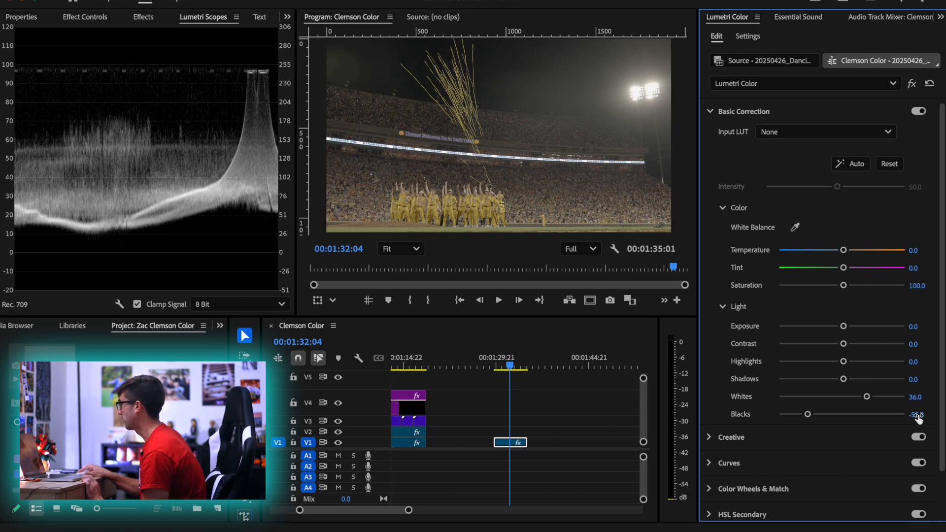
mouse_move(917, 414)
mouse_down()
mouse_move(908, 415)
mouse_move(925, 415)
mouse_up()
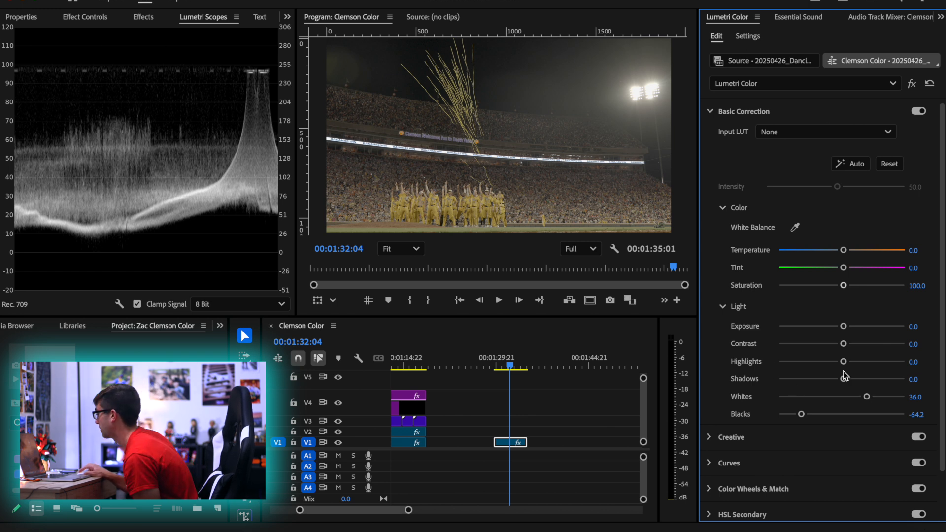
Set the confetti clip's Highlights to 104.1 and Shadows to -81.1
drag(842, 379, 785, 378)
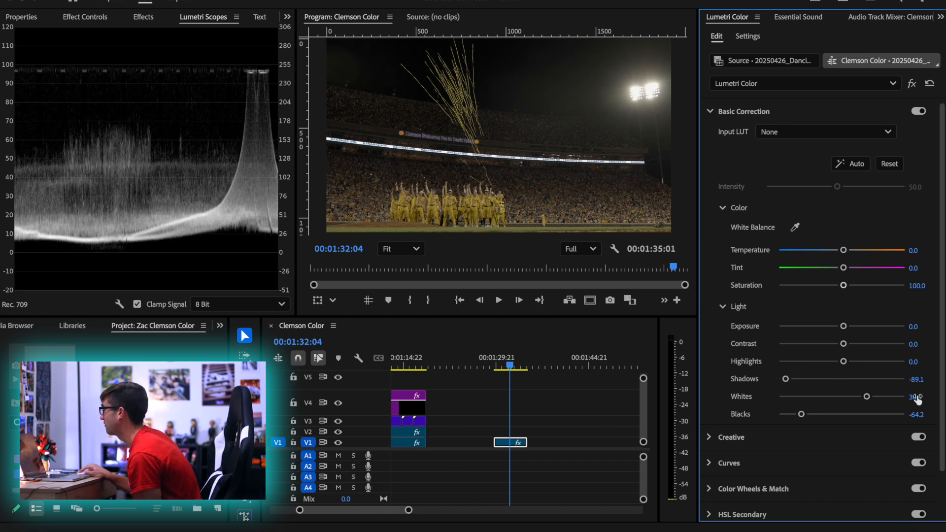
drag(915, 380, 886, 381)
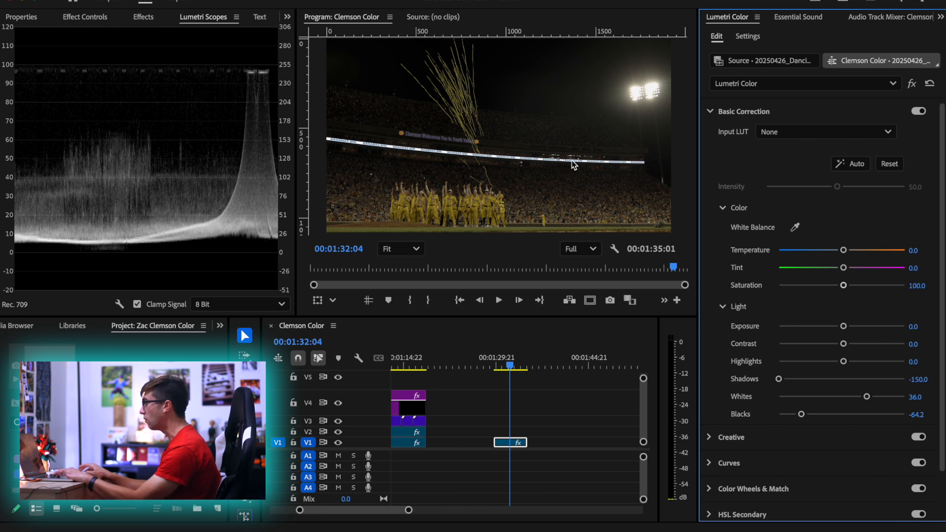
key(ctrl+z)
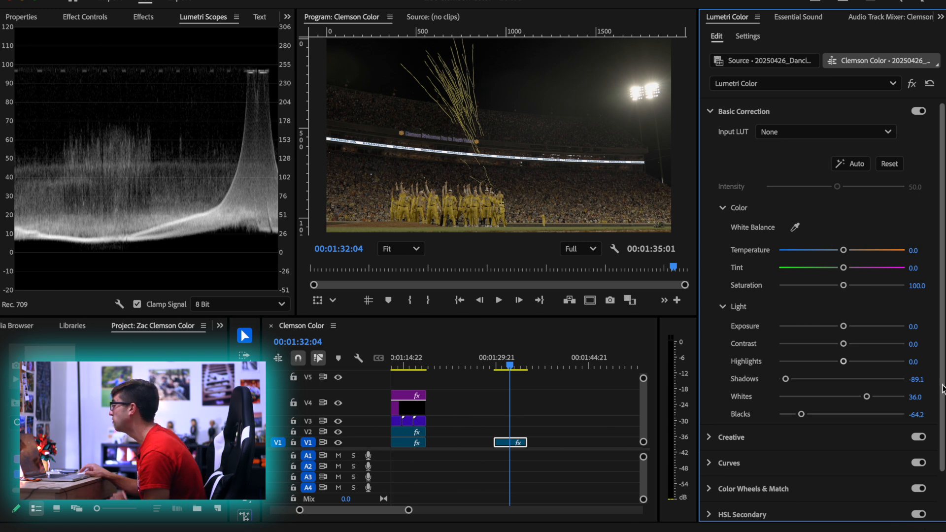
drag(785, 379, 902, 385)
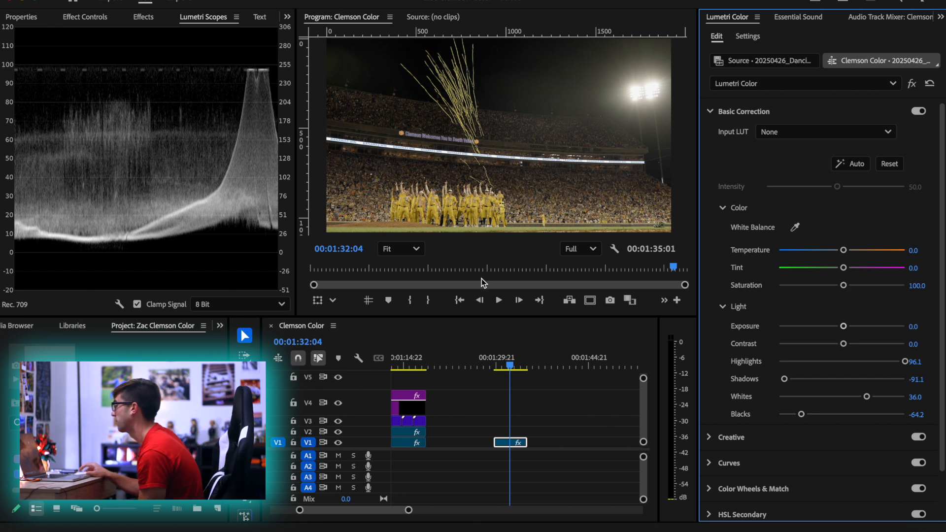
mouse_move(917, 367)
mouse_down()
mouse_move(909, 379)
mouse_move(925, 379)
mouse_move(913, 377)
mouse_up()
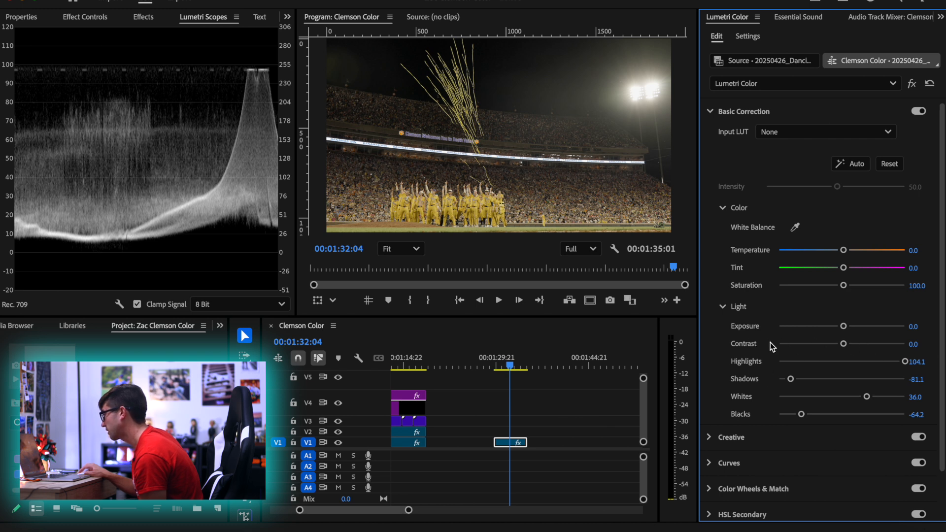
scroll(436, 185, up, 3)
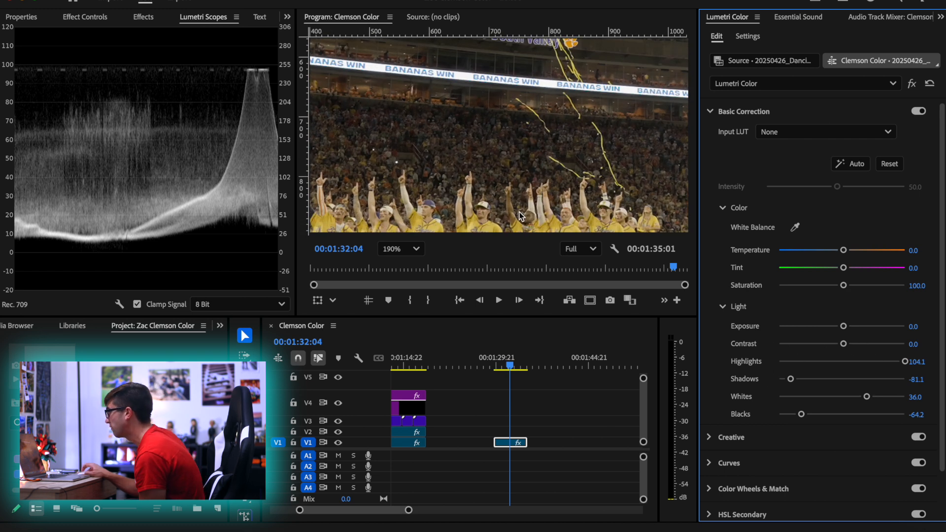
Set the confetti clip's Temperature to -13.4 and Tint to 15.4 while judging the players up close
drag(519, 215, 516, 115)
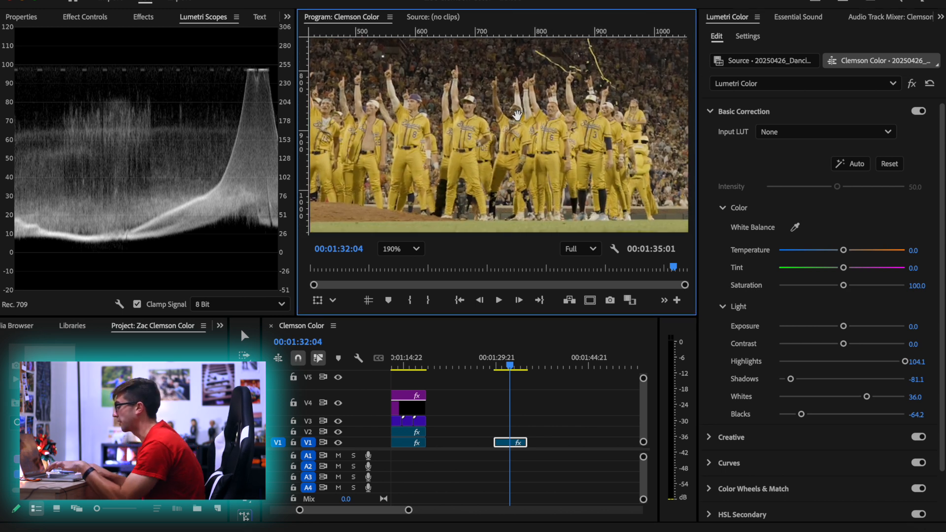
key(v)
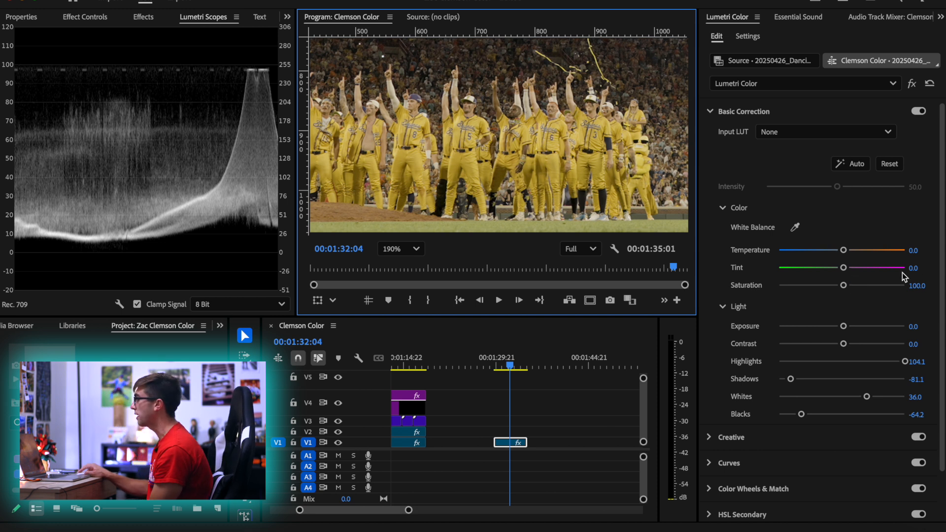
drag(843, 250, 852, 270)
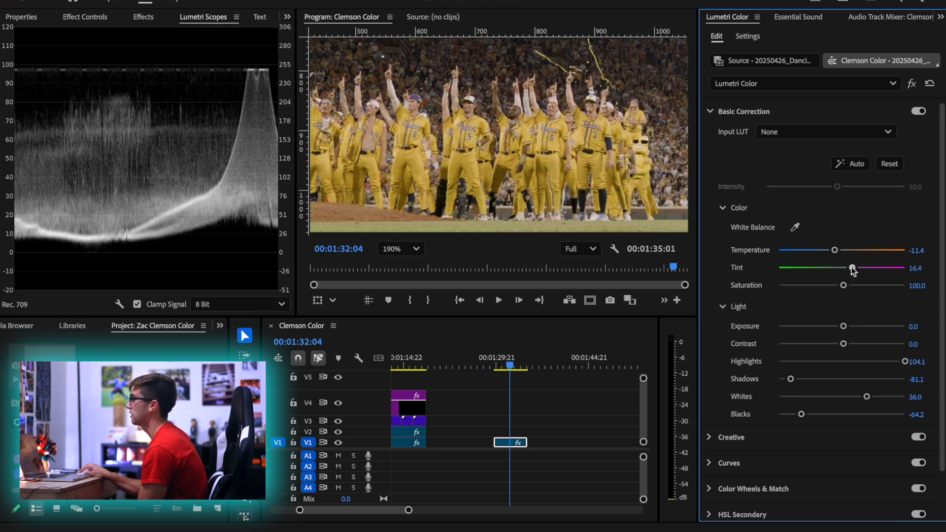
mouse_move(852, 269)
mouse_down()
mouse_move(831, 252)
mouse_move(852, 269)
mouse_up()
Fit the whole frame in the Program Monitor and set the confetti clip's Saturation to 150
scroll(433, 119, up, 2)
click(417, 249)
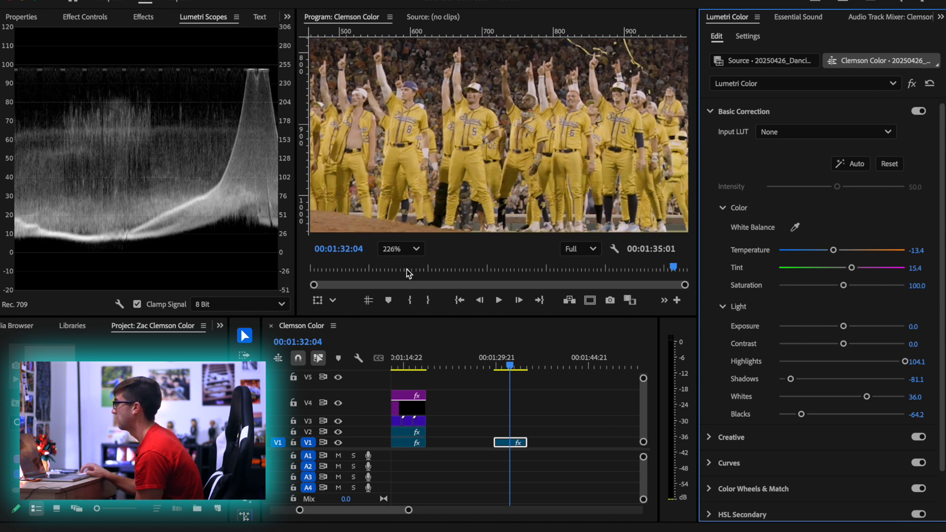
click(399, 270)
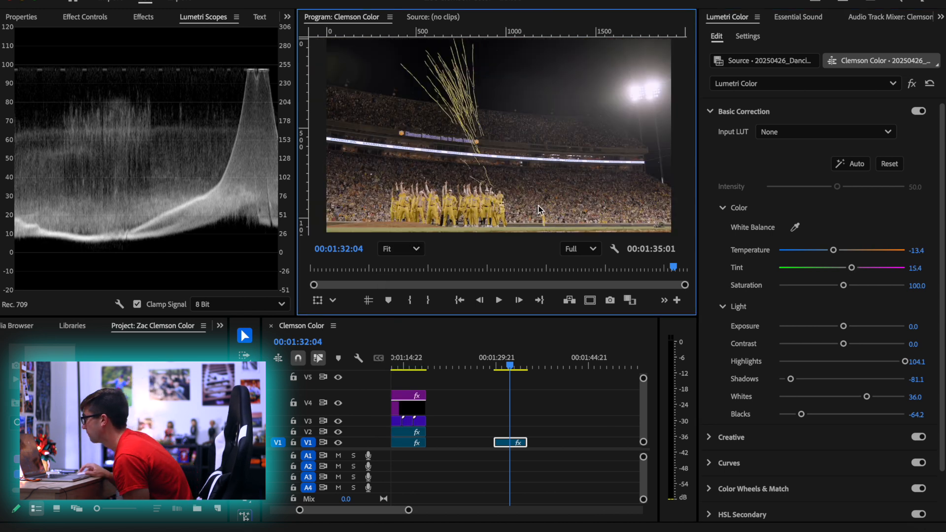
click(916, 286)
text(150)
key(Return)
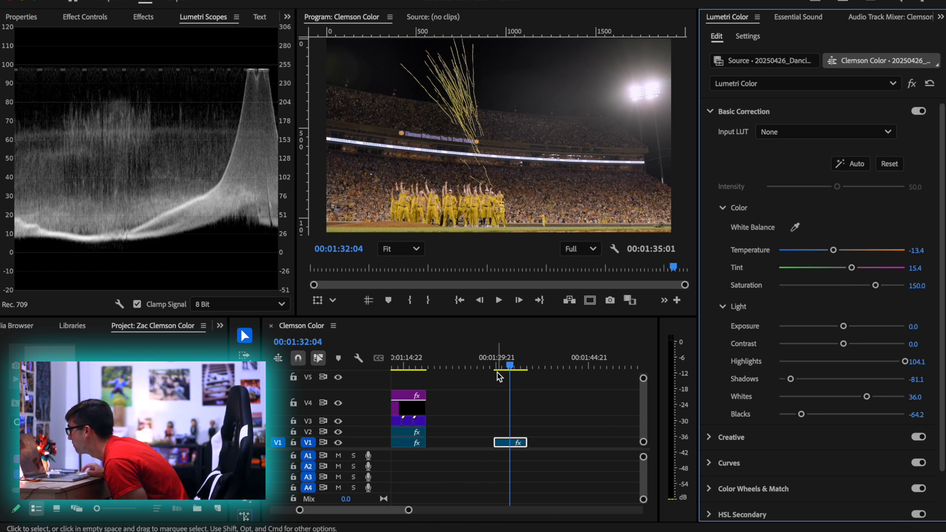
Check the players' uniforms up close and refine the confetti clip's Temperature to -27.4 and Tint to 16.4
click(525, 407)
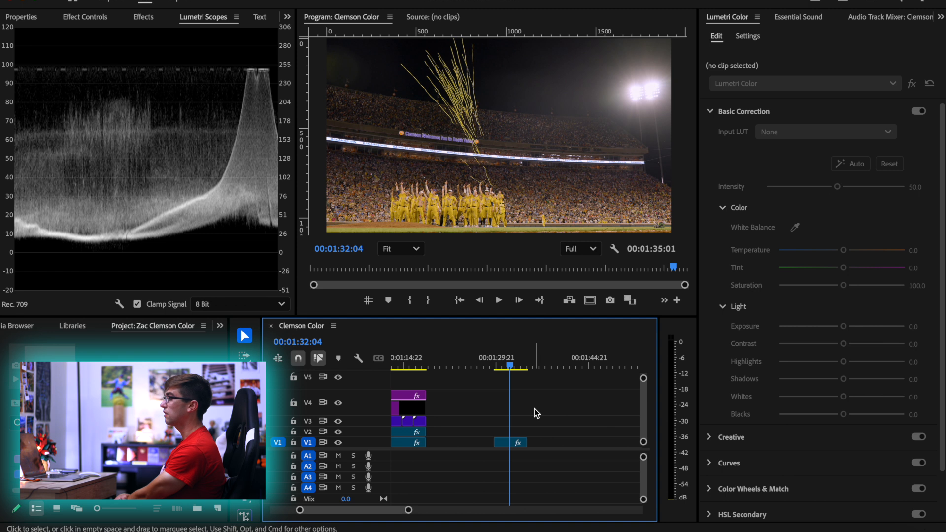
scroll(448, 186, up, 5)
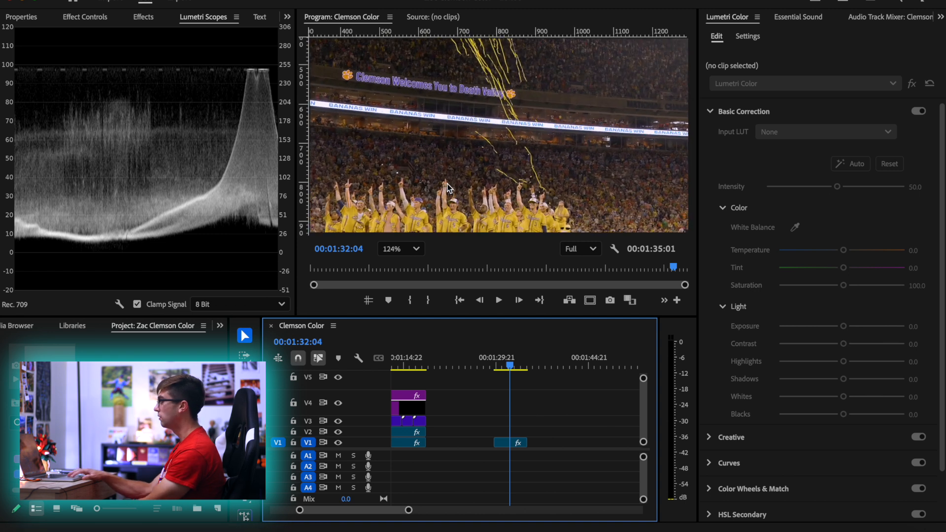
drag(448, 187, 468, 114)
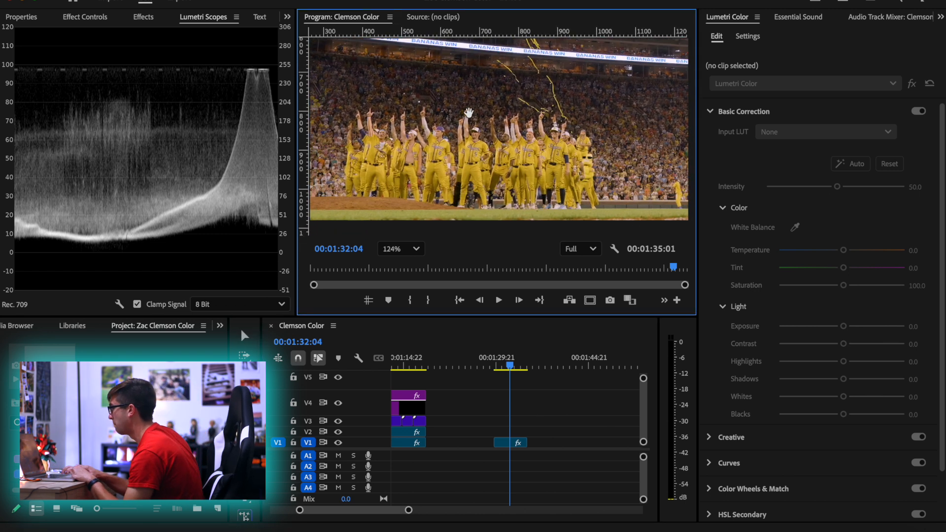
scroll(468, 116, up, 3)
drag(496, 166, 499, 138)
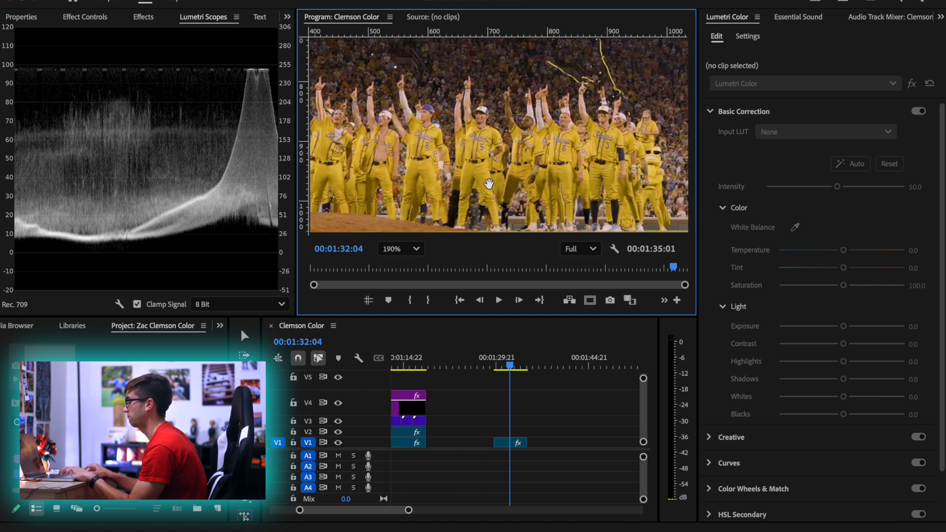
key(v)
click(506, 442)
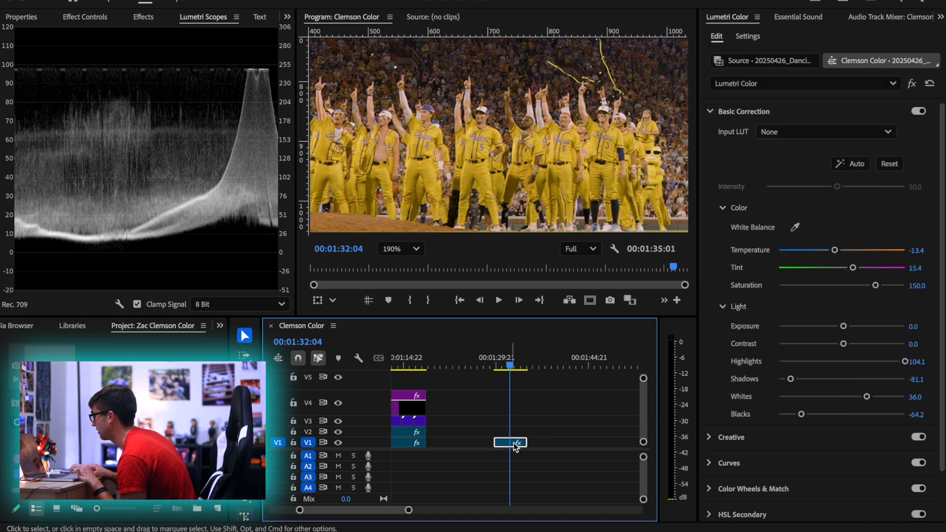
drag(919, 270, 913, 269)
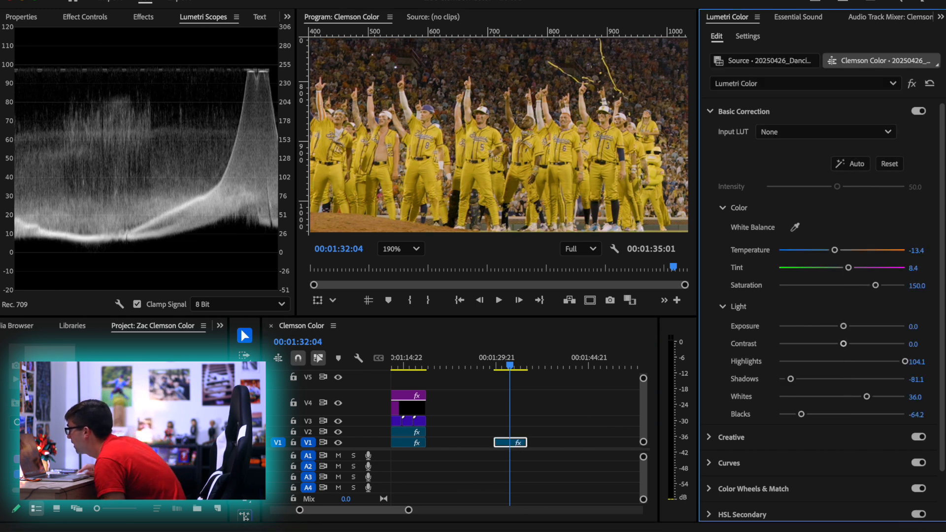
drag(835, 250, 830, 251)
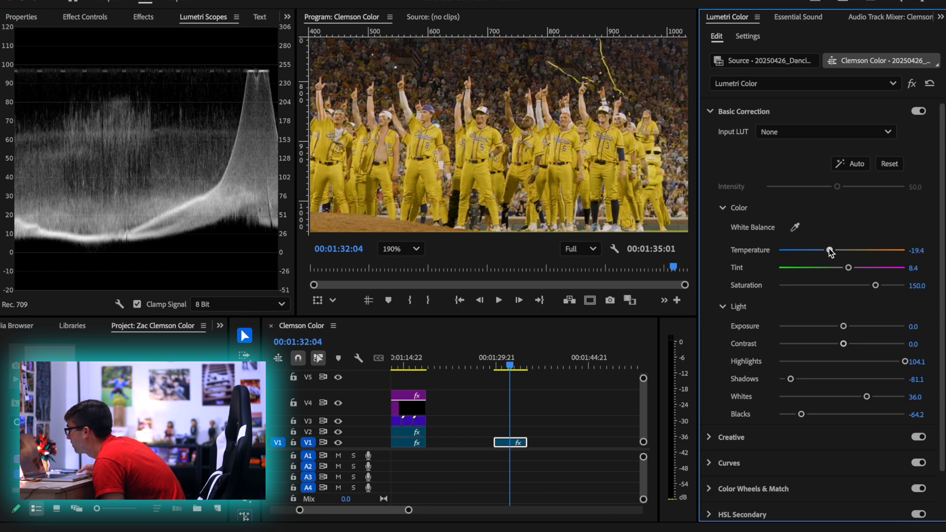
mouse_move(848, 269)
mouse_down()
mouse_move(825, 251)
mouse_move(853, 271)
mouse_up()
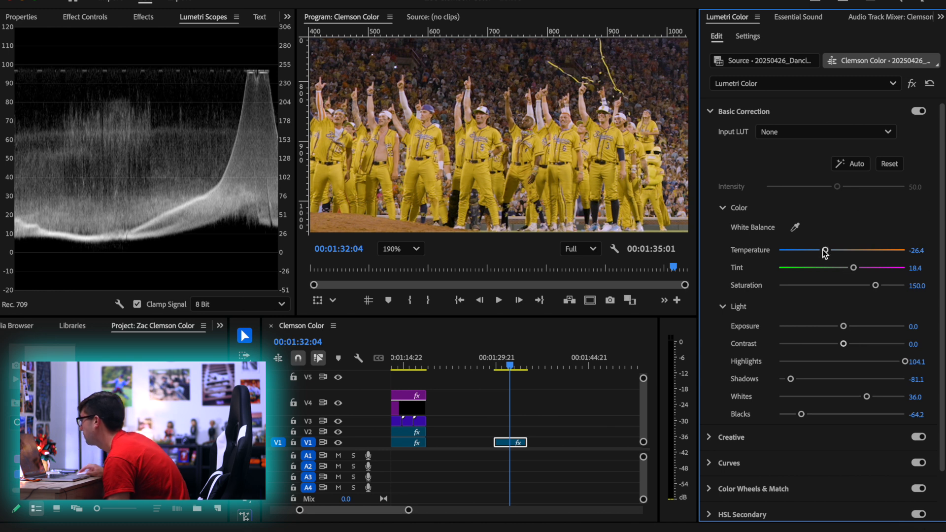
drag(825, 251, 824, 251)
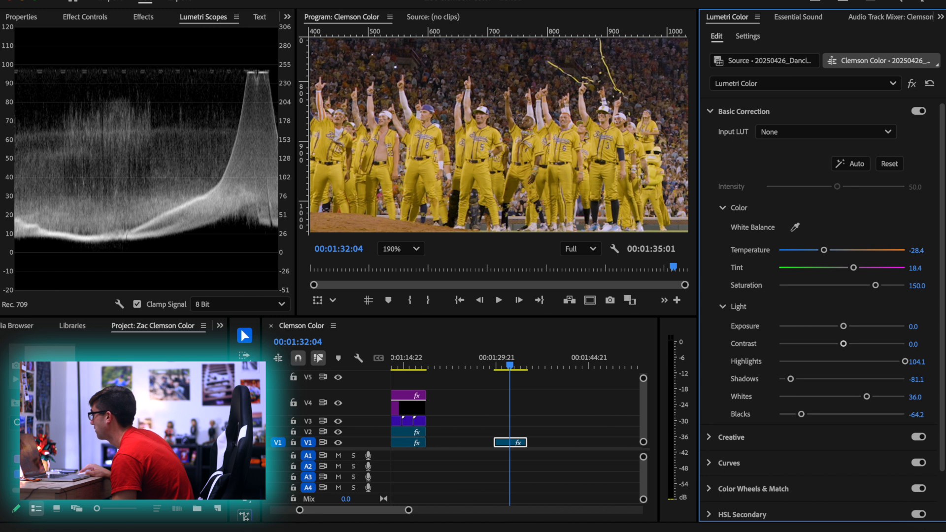
drag(913, 270, 915, 269)
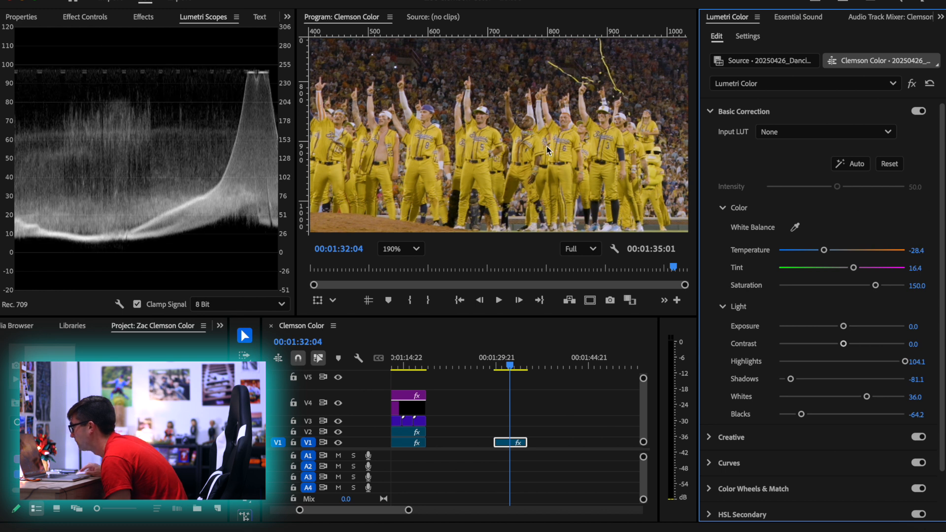
mouse_move(916, 250)
mouse_down()
mouse_move(905, 250)
mouse_move(917, 251)
mouse_up()
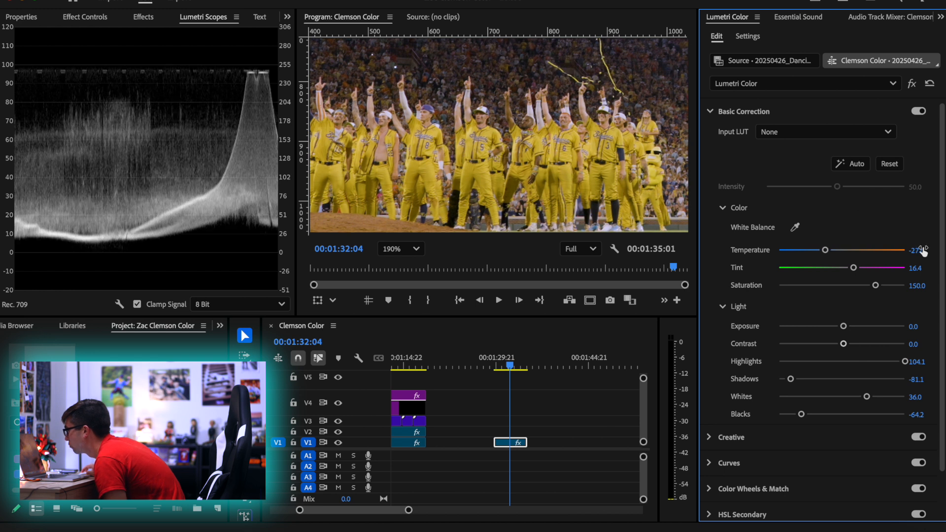
Place an adjustment layer on V2 above the confetti clip and extend it to the clip's end
click(414, 249)
click(412, 267)
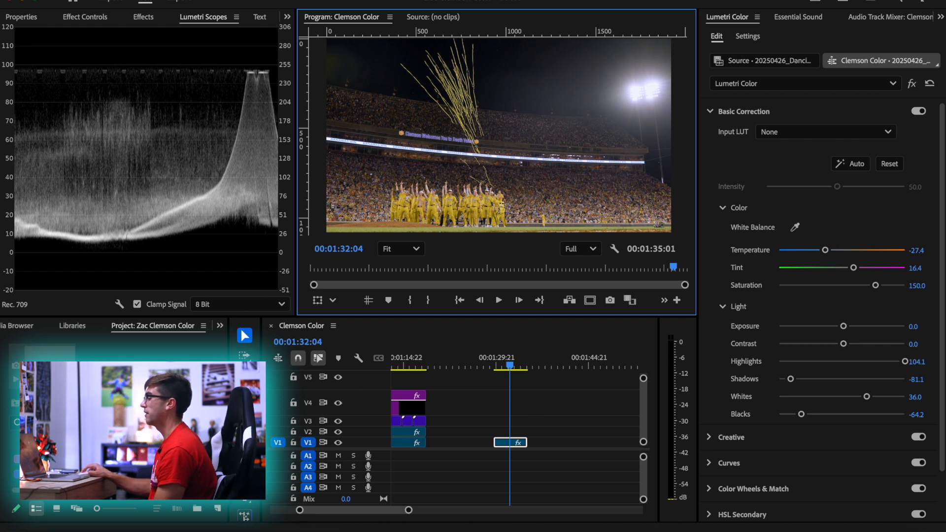
click(59, 422)
text(a)
drag(49, 459, 515, 432)
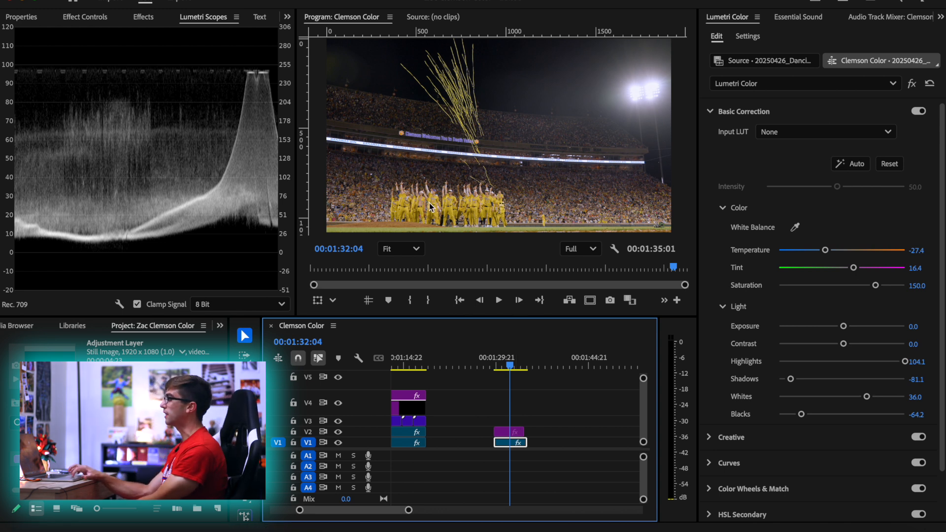
click(510, 431)
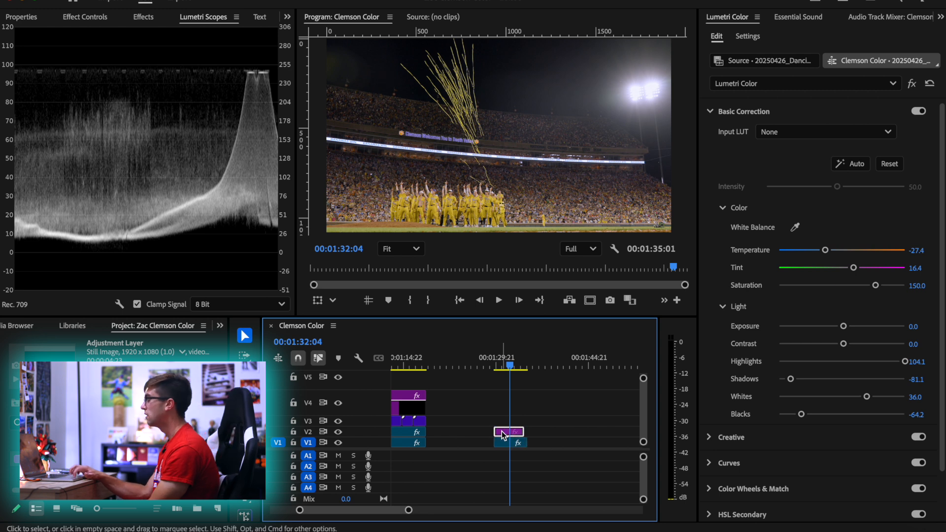
scroll(526, 434, up, 4)
drag(520, 432, 530, 432)
scroll(615, 399, down, 2)
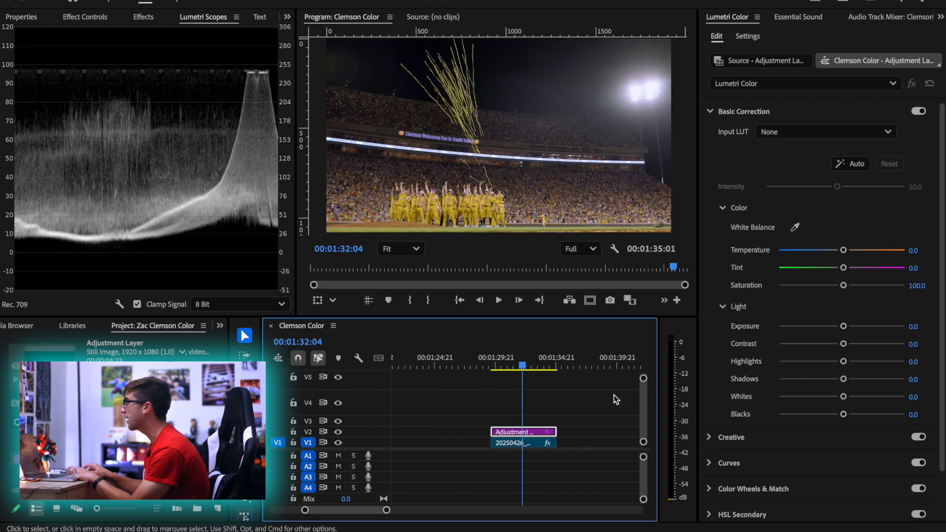
Try the adjustment layer's Creative Sharpen at 23.4 and at 100.0, resetting it each time
click(751, 442)
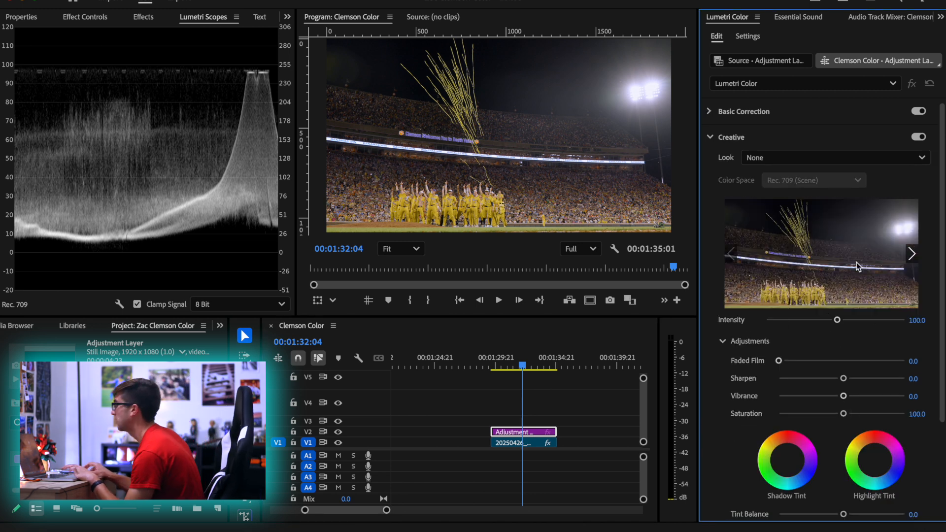
drag(843, 379, 857, 383)
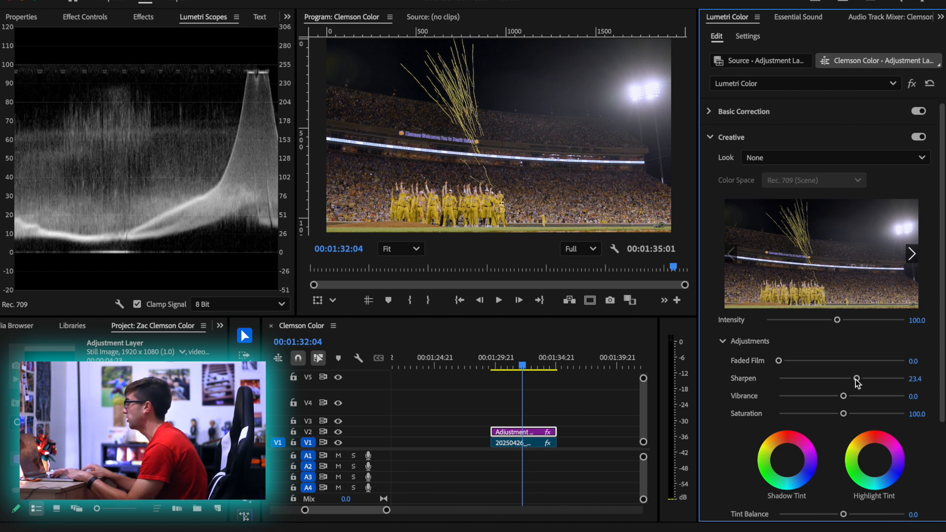
double_click(857, 379)
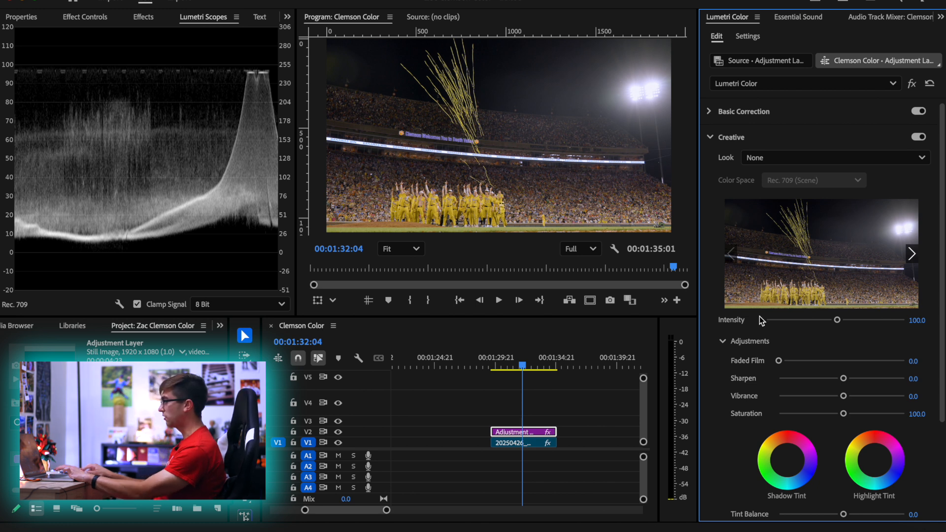
drag(841, 377, 943, 385)
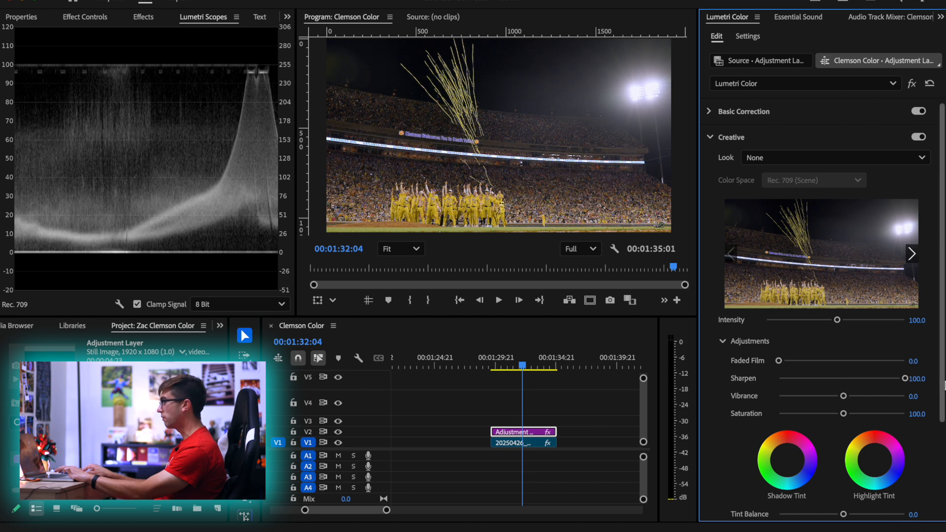
double_click(843, 379)
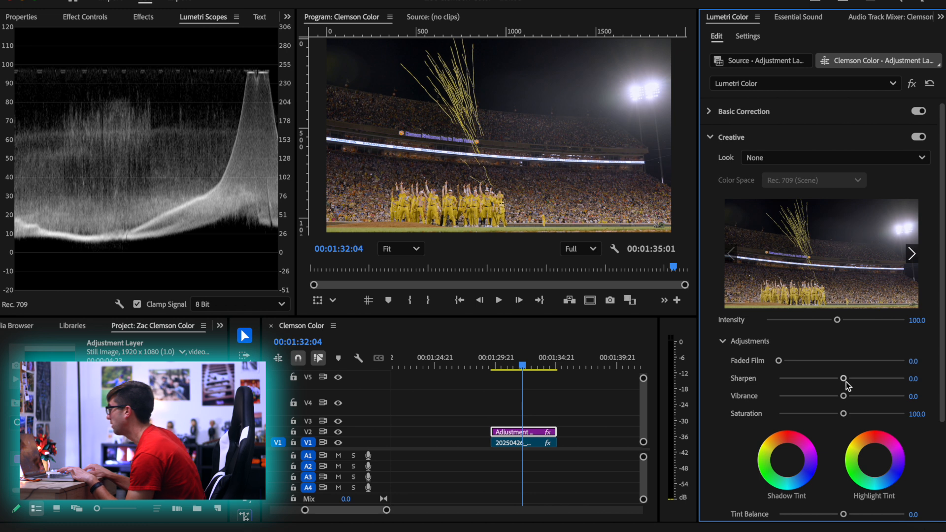
Set the adjustment layer's Creative Sharpen to 20.4 and Vibrance to 34.3
drag(844, 379, 854, 379)
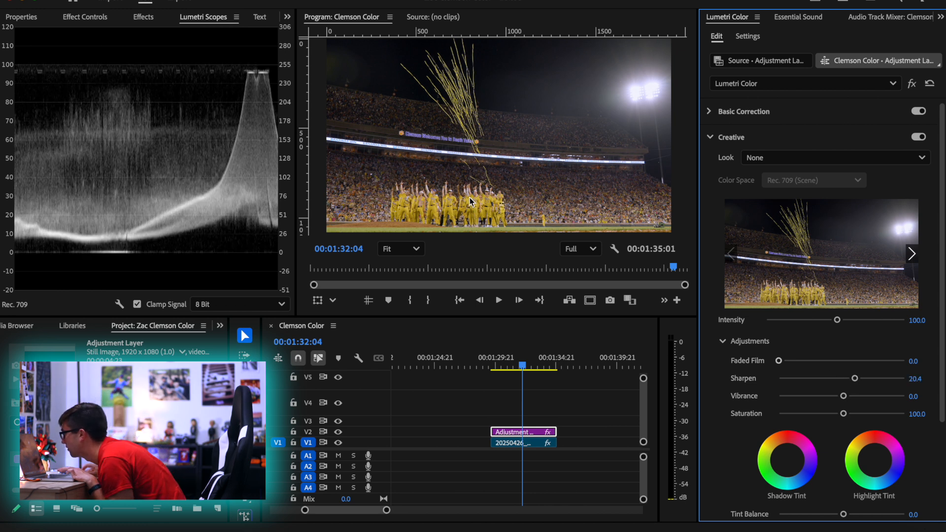
scroll(469, 199, up, 3)
scroll(449, 194, down, 2)
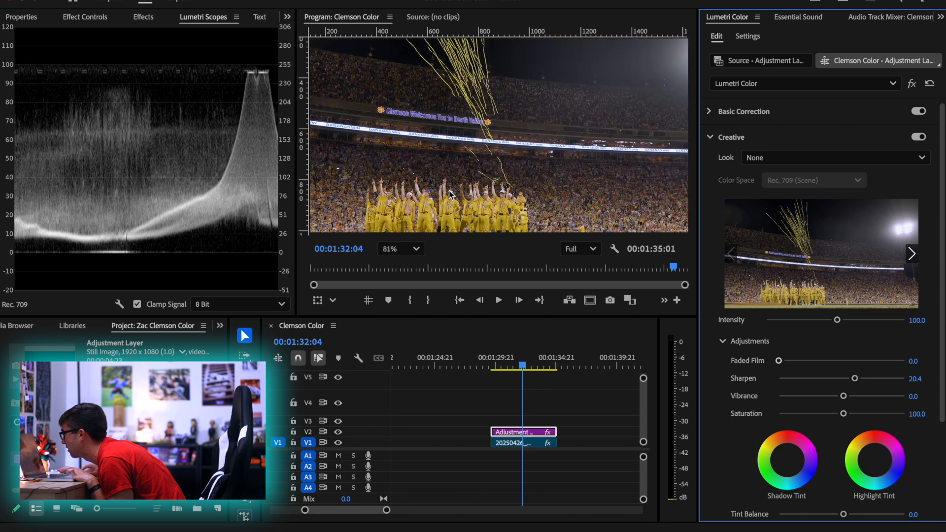
click(400, 249)
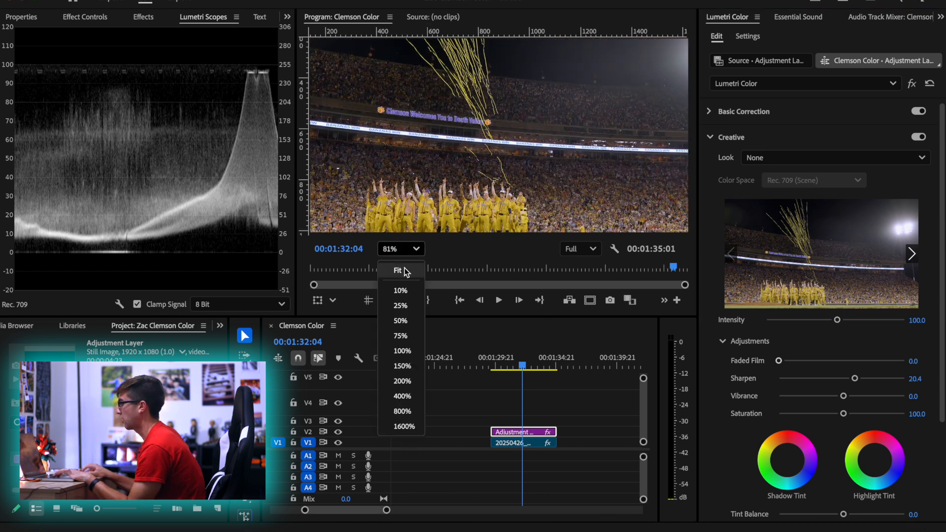
click(397, 266)
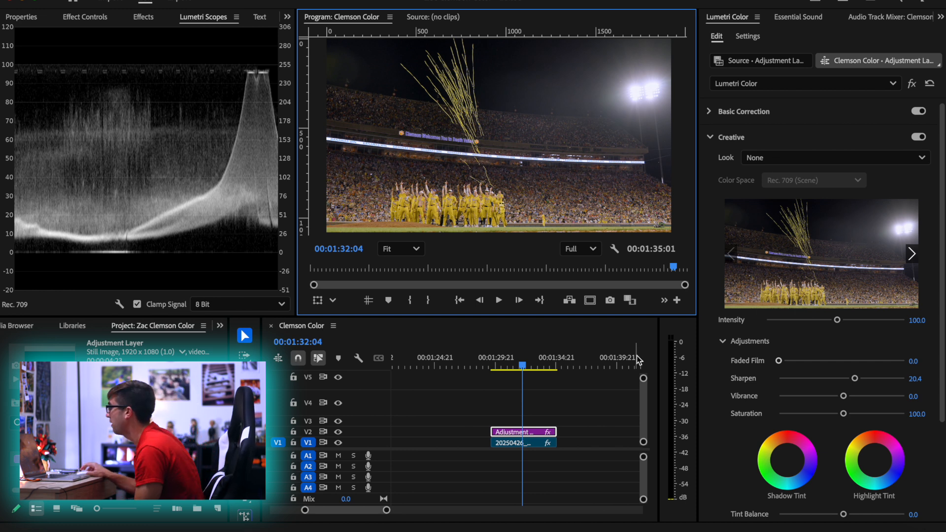
drag(842, 396, 863, 397)
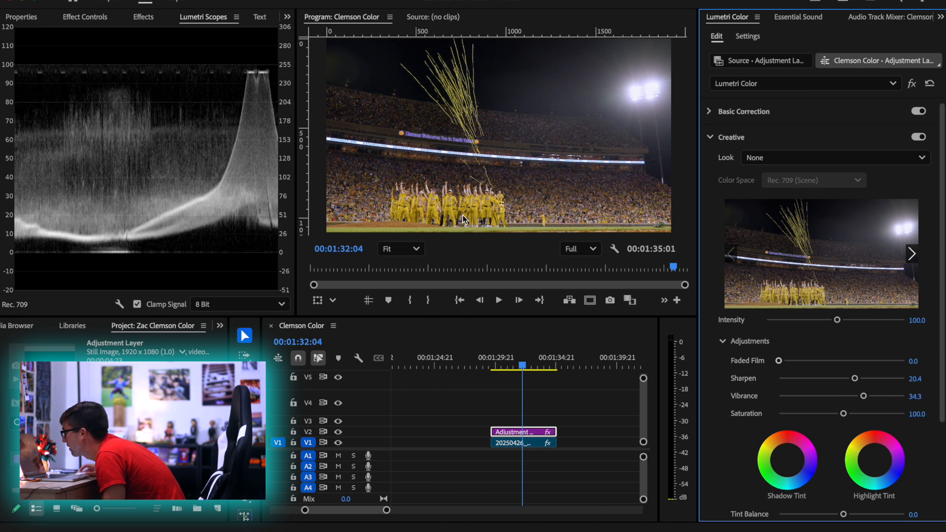
Shape the adjustment layer's white RGB curve into an S with lowered midtones and slightly raised highlights, using three points
scroll(798, 397, down, 4)
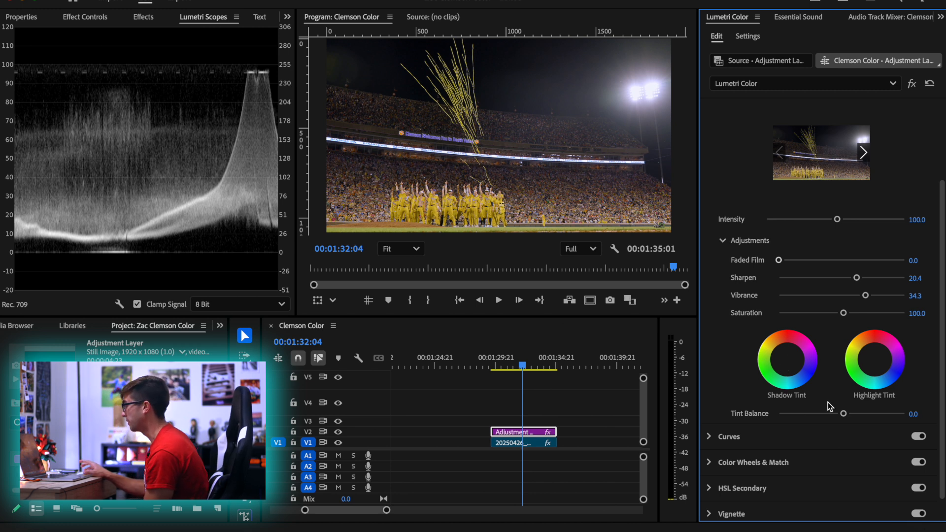
click(760, 432)
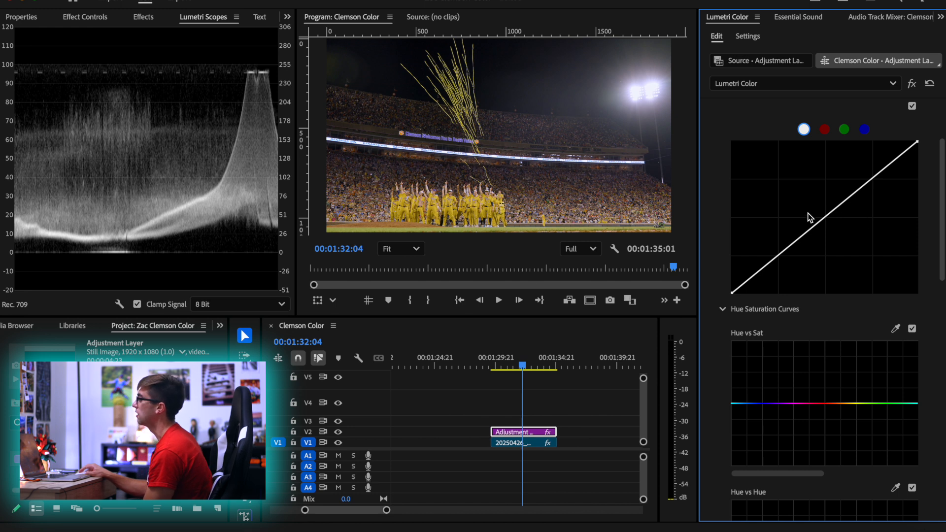
scroll(849, 279, up, 1)
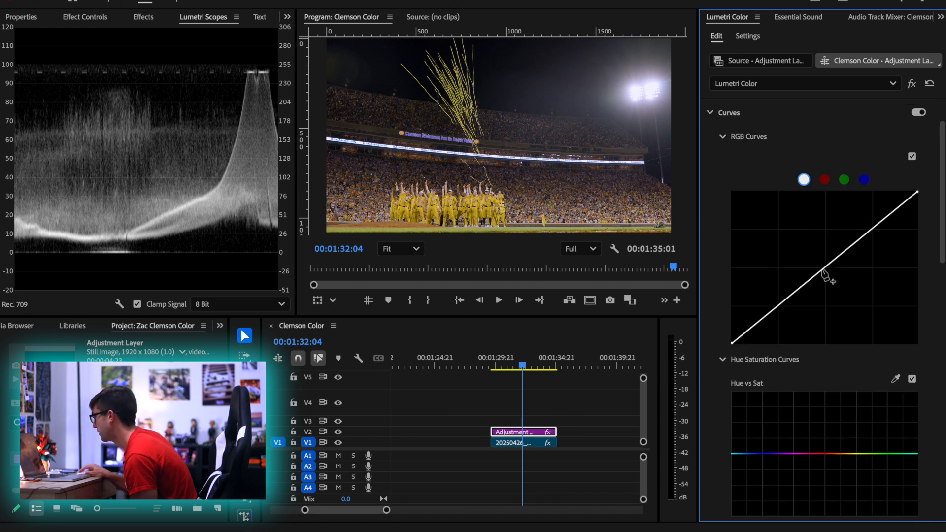
drag(823, 272, 831, 277)
drag(760, 329, 758, 326)
drag(896, 211, 895, 206)
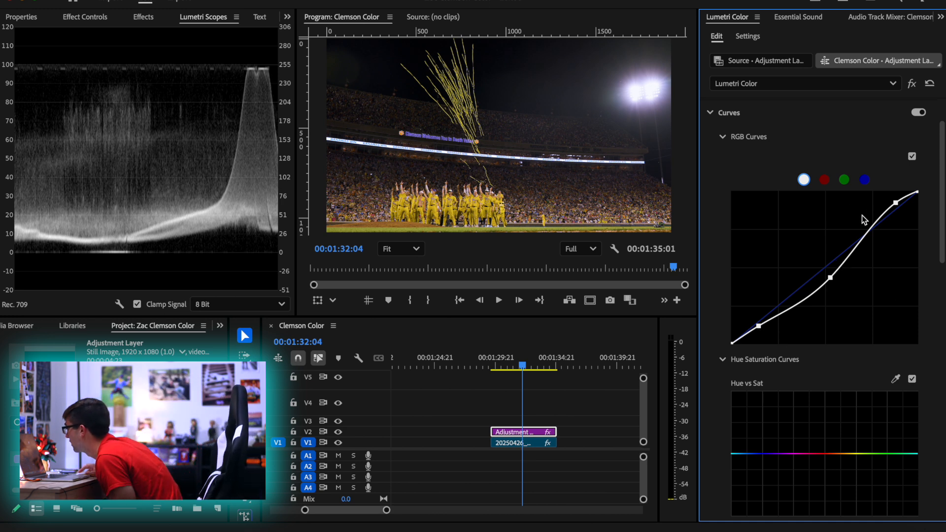
Experiment with a steeper highlight bend on the white RGB curve, restore a gentle one, and raise the midtone point slightly
drag(895, 202, 880, 208)
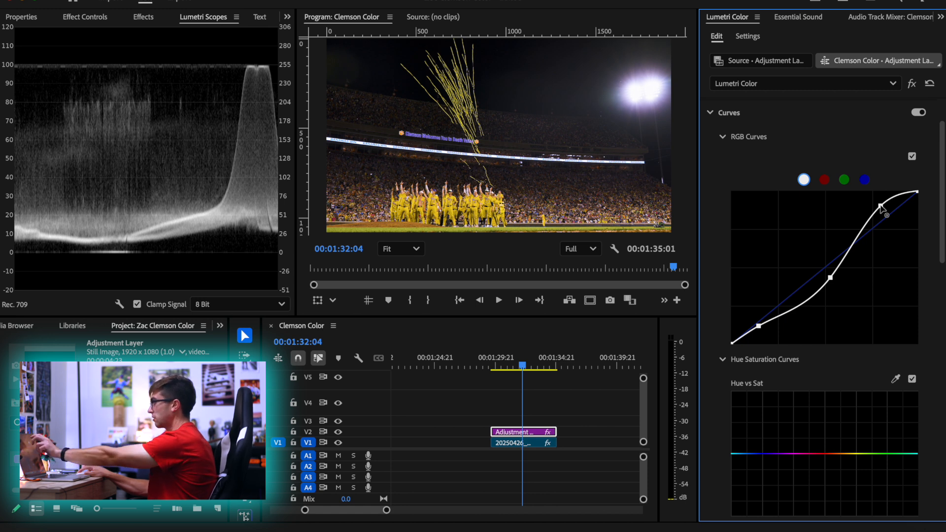
drag(881, 207, 847, 219)
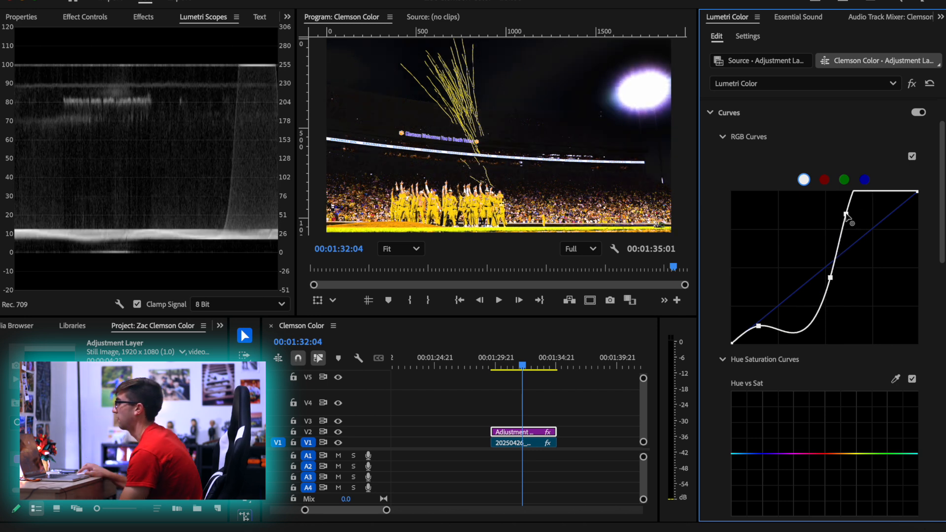
drag(847, 216, 896, 207)
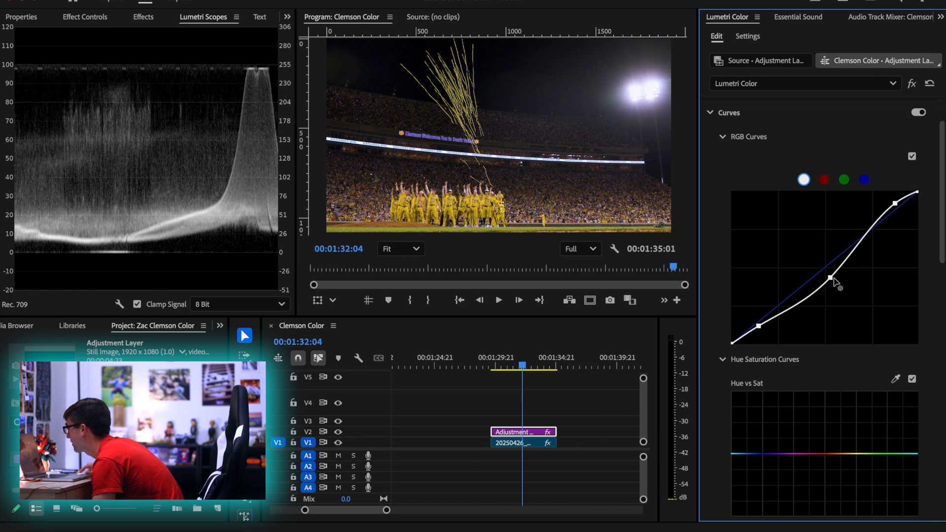
drag(830, 279, 829, 274)
drag(759, 326, 761, 327)
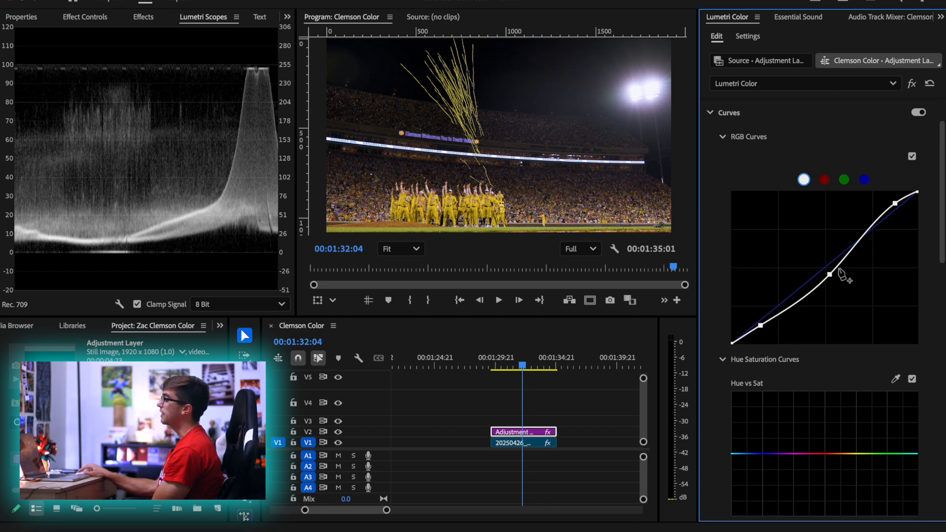
Compare the shot with the adjustment layer's RGB Curves off and on, leaving them enabled
click(912, 156)
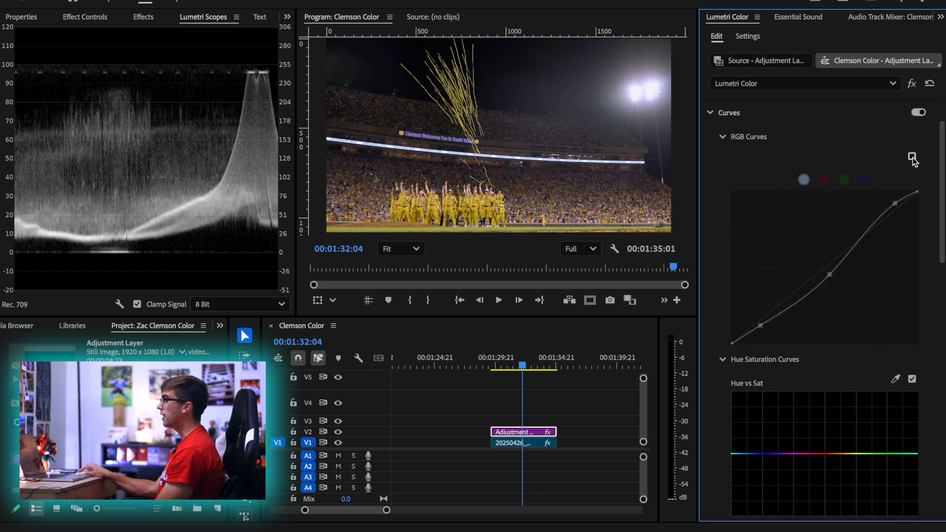
click(912, 156)
click(912, 157)
click(911, 157)
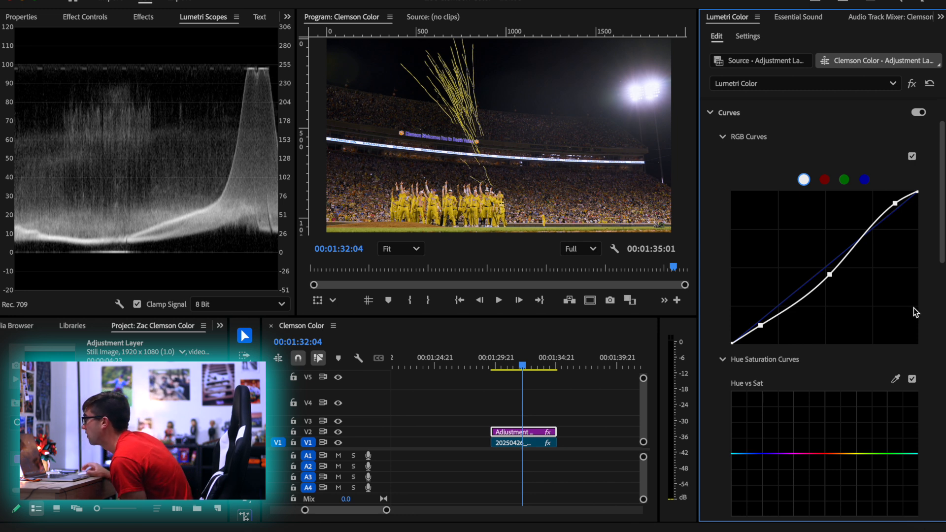
Lift the shadows on the blue RGB curve with one point and hold the midtones with a second point near the diagonal
click(864, 180)
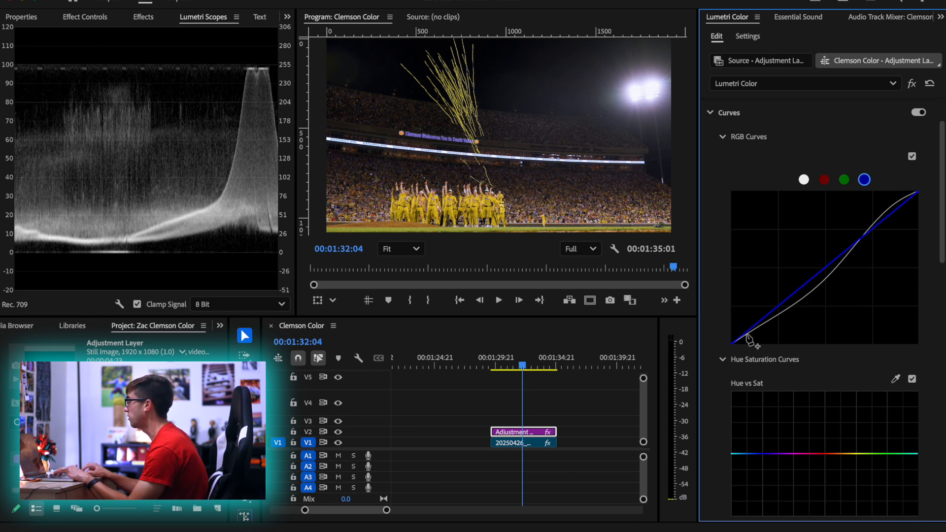
drag(748, 332, 744, 309)
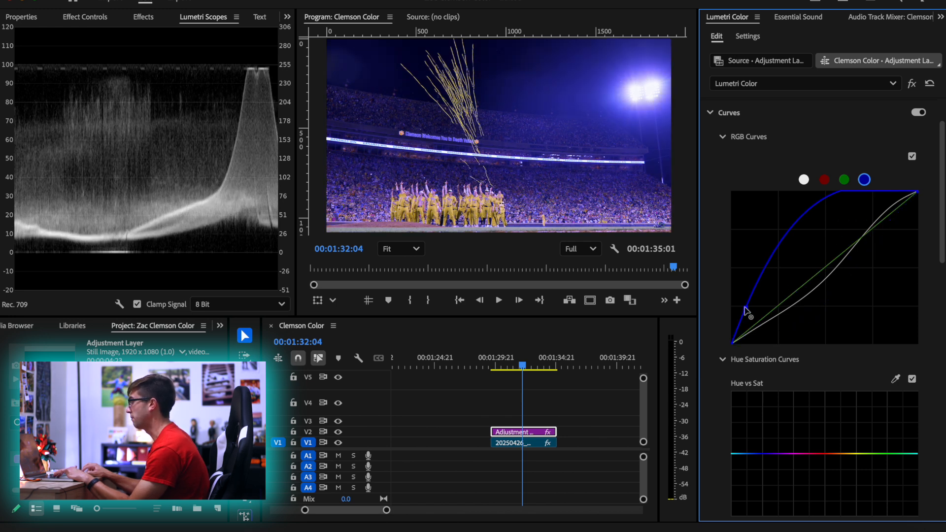
key(super+z)
drag(825, 269, 826, 277)
drag(754, 328, 750, 316)
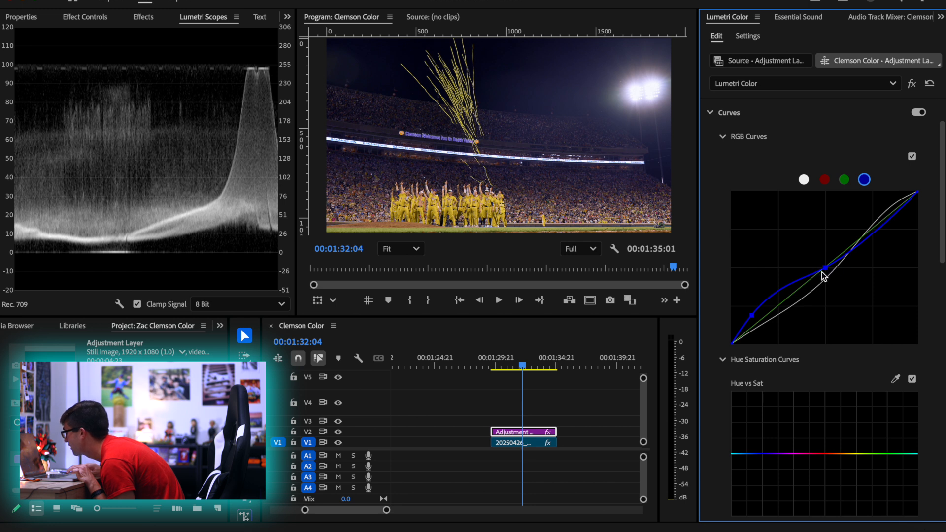
drag(818, 265, 819, 266)
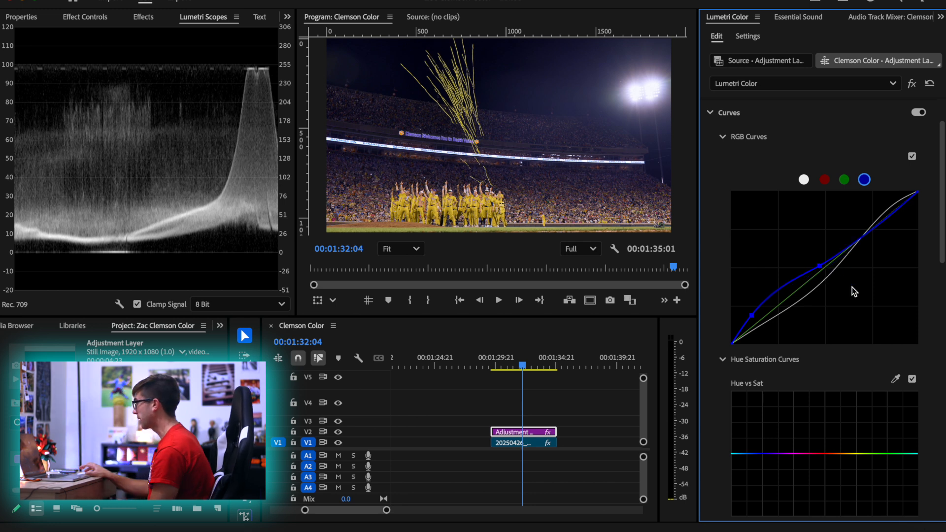
mouse_move(819, 266)
mouse_down()
mouse_move(818, 257)
mouse_move(836, 266)
mouse_up()
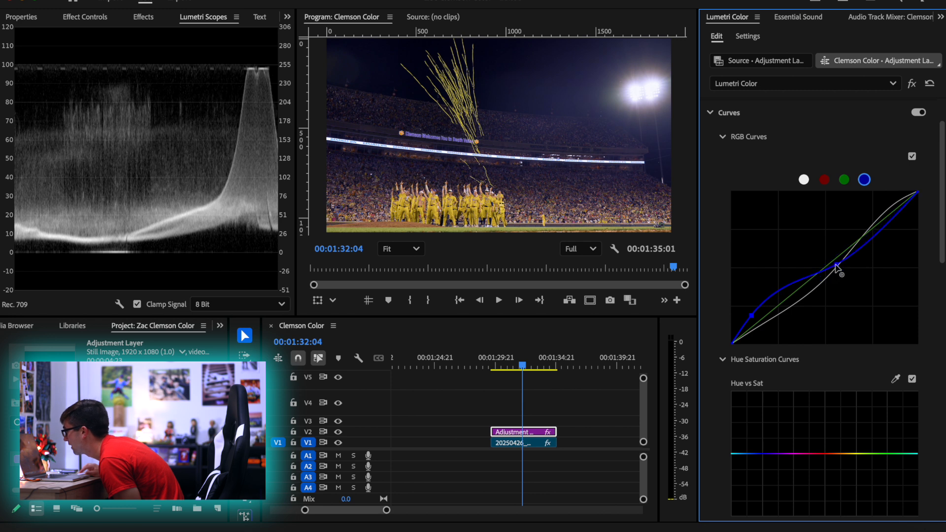
drag(752, 315, 774, 294)
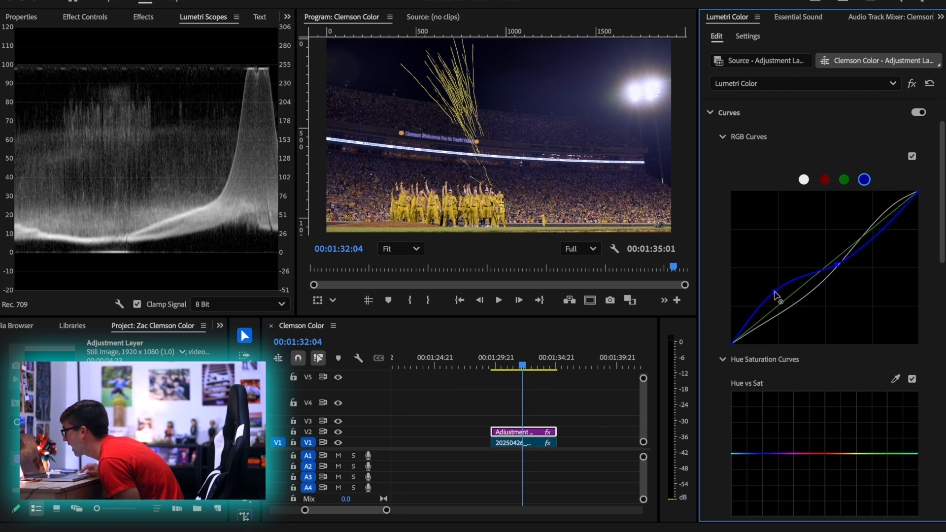
Add raised highlight, upper-midtone and deep-shadow points to the blue RGB curve, adjusting the midtone point to sit just below the diagonal
drag(910, 206, 893, 201)
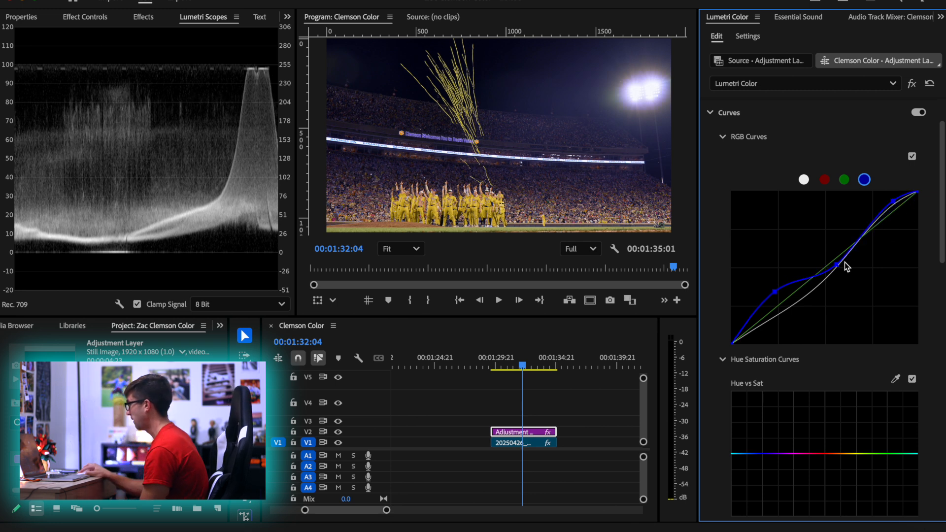
mouse_move(836, 267)
mouse_down()
mouse_move(816, 254)
mouse_move(831, 264)
mouse_up()
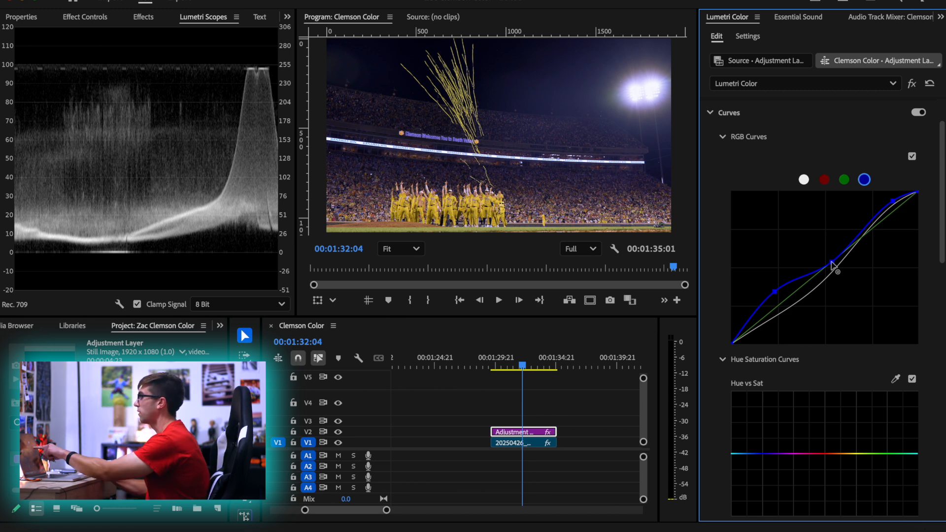
mouse_move(831, 266)
mouse_down()
mouse_move(809, 247)
mouse_move(833, 269)
mouse_up()
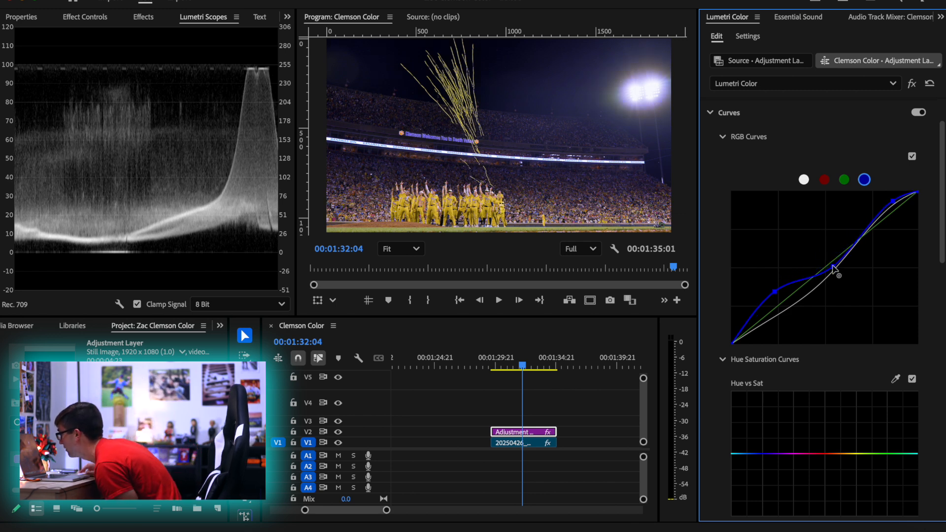
drag(892, 201, 892, 201)
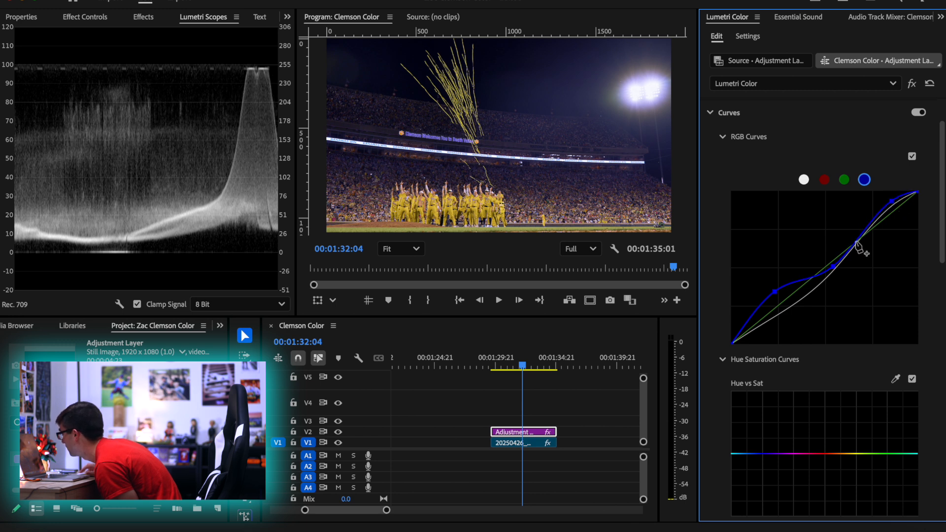
drag(853, 238, 854, 236)
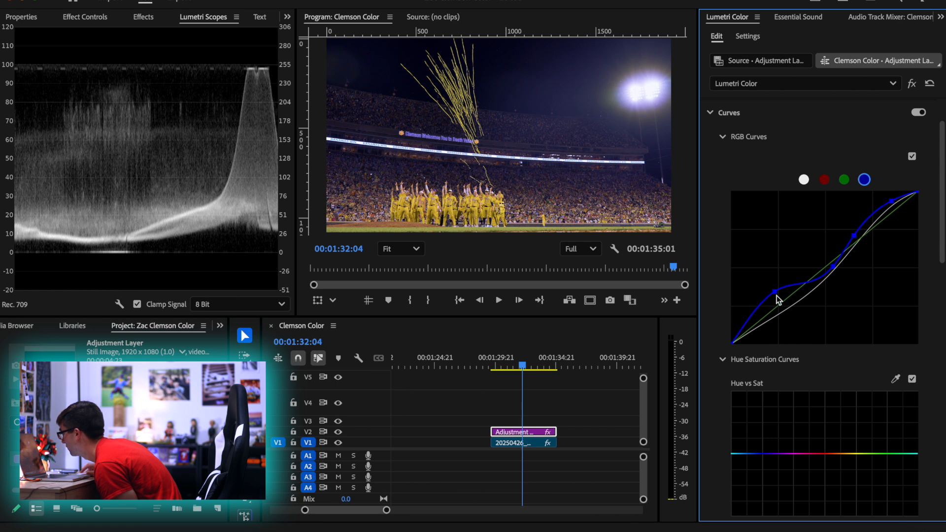
drag(744, 326, 743, 321)
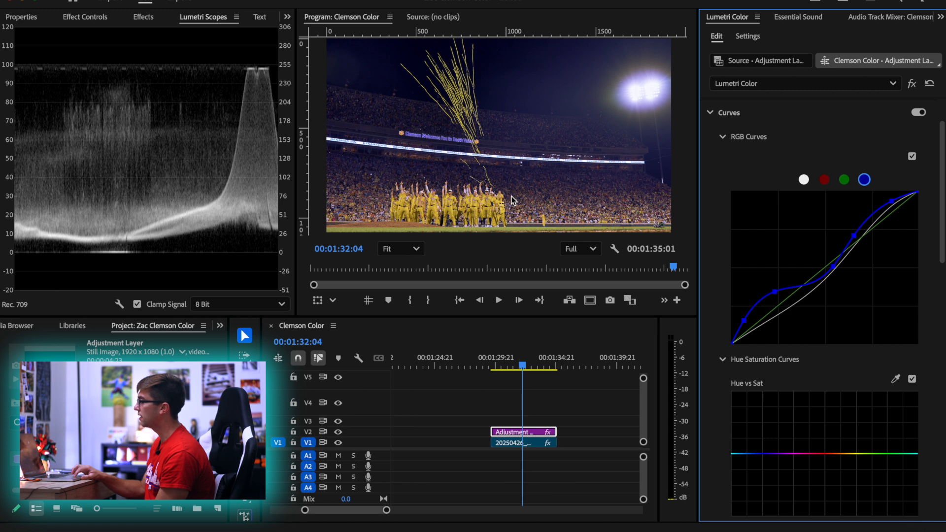
Sample a player's yellow jersey for the Hue vs Sat curve and raise the sampled yellow-orange point to boost its saturation
scroll(863, 405, down, 1)
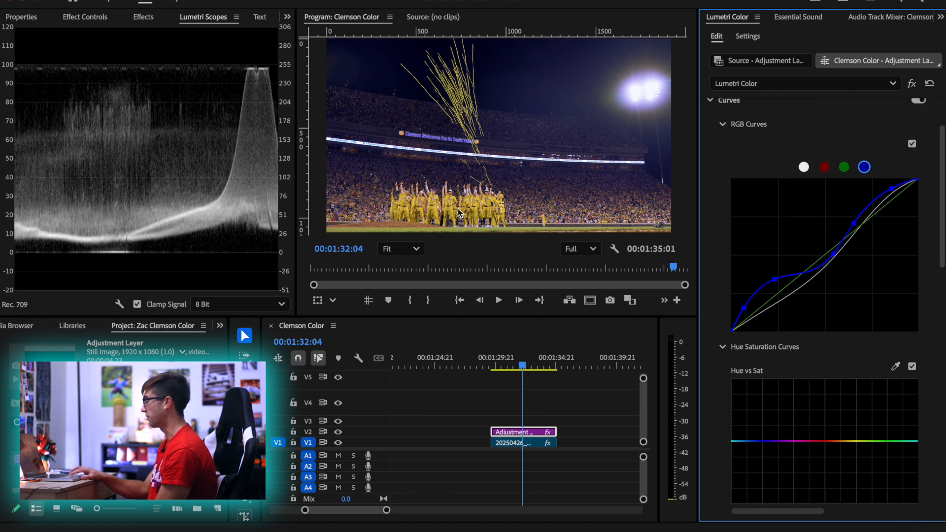
scroll(458, 213, up, 5)
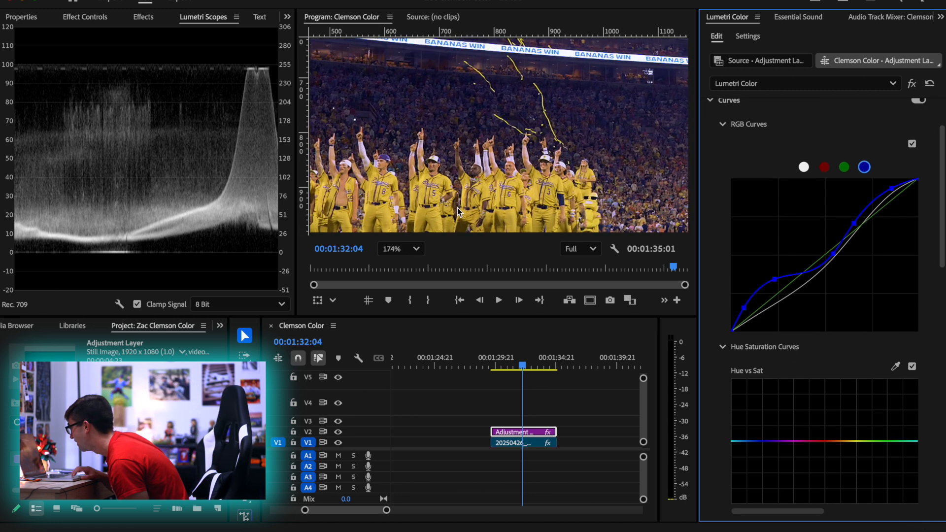
click(895, 365)
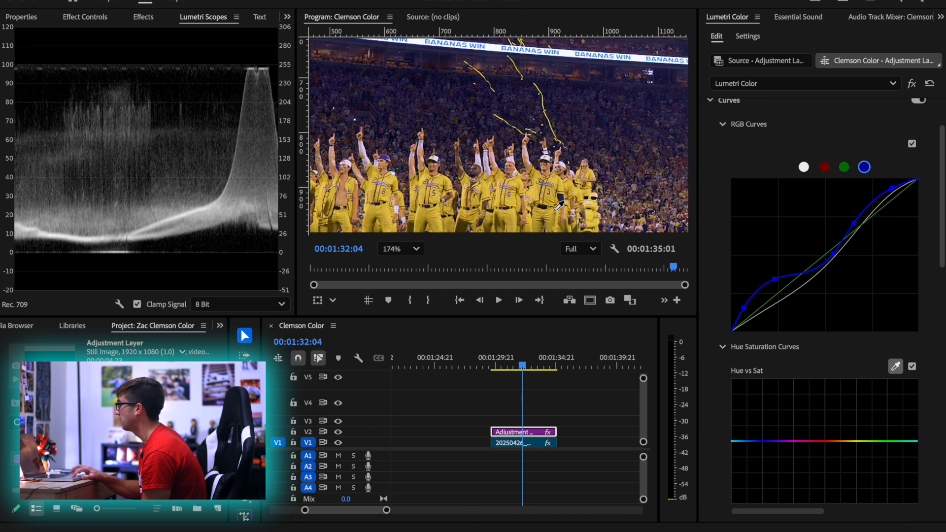
click(425, 191)
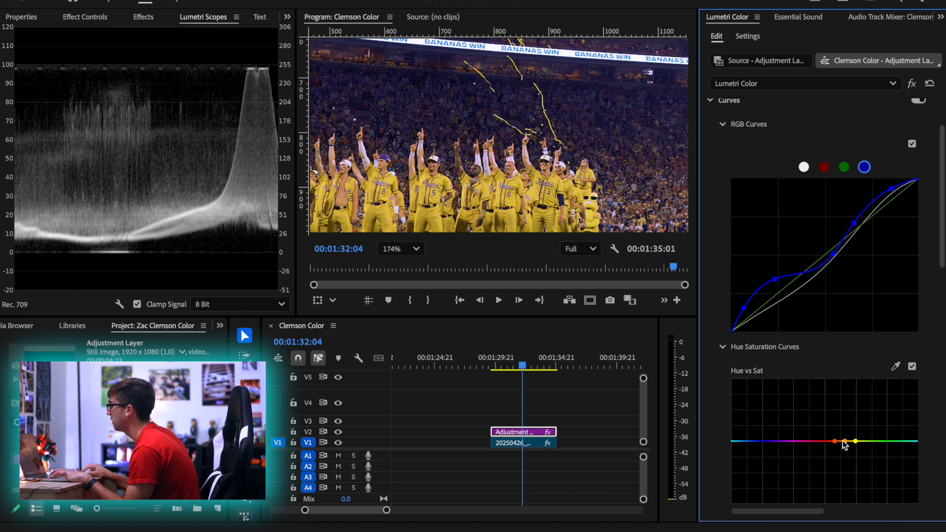
drag(845, 440, 846, 422)
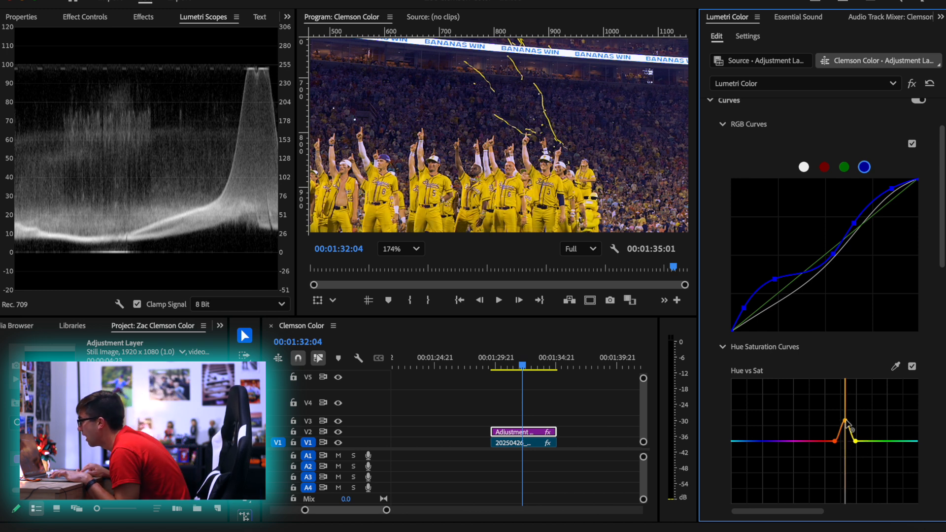
Fit the whole frame in the program view and reduce the Hue vs Sat yellow-orange peak to a milder saturation boost
click(405, 253)
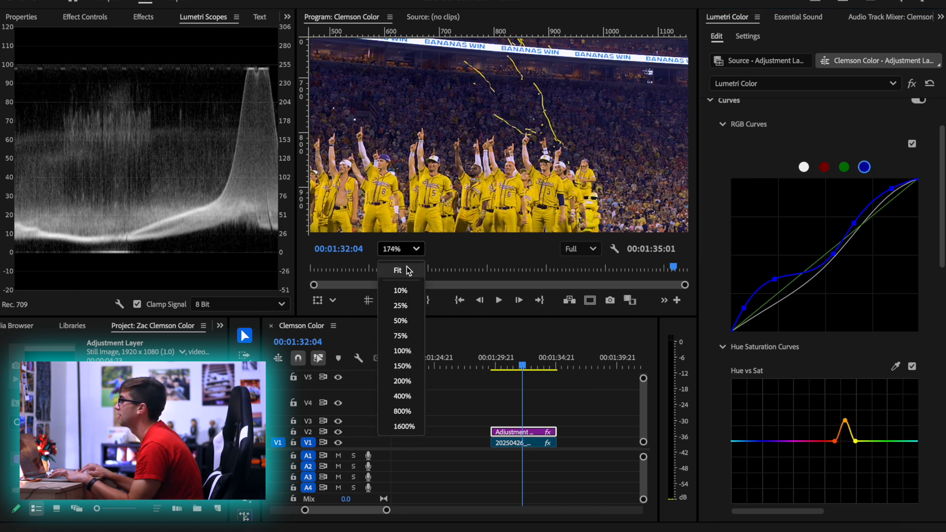
click(406, 269)
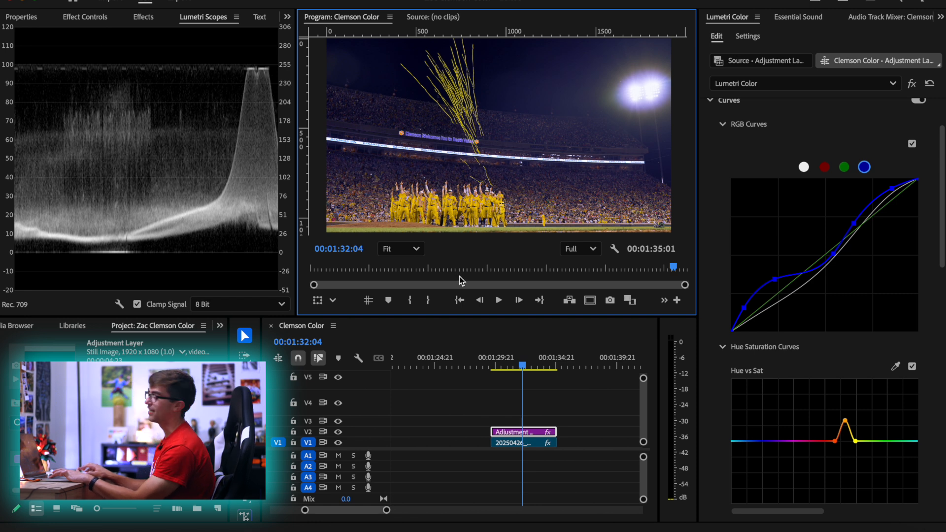
mouse_move(845, 421)
mouse_down()
mouse_move(845, 442)
mouse_move(845, 429)
mouse_up()
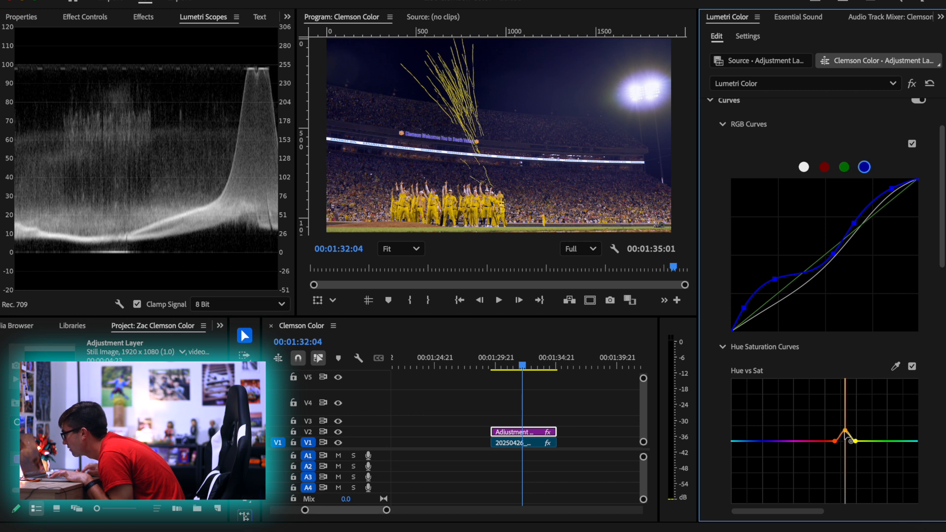
drag(851, 445, 850, 440)
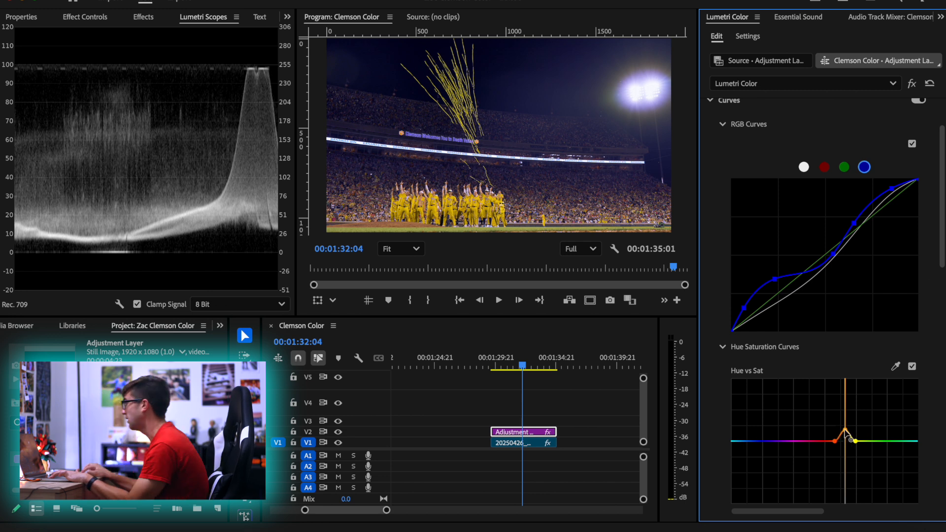
drag(844, 431, 844, 430)
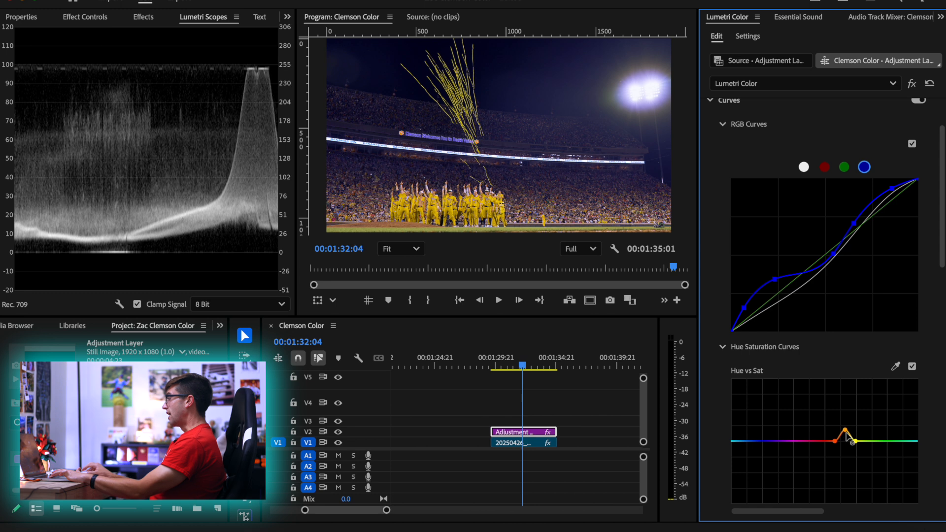
drag(844, 430, 844, 428)
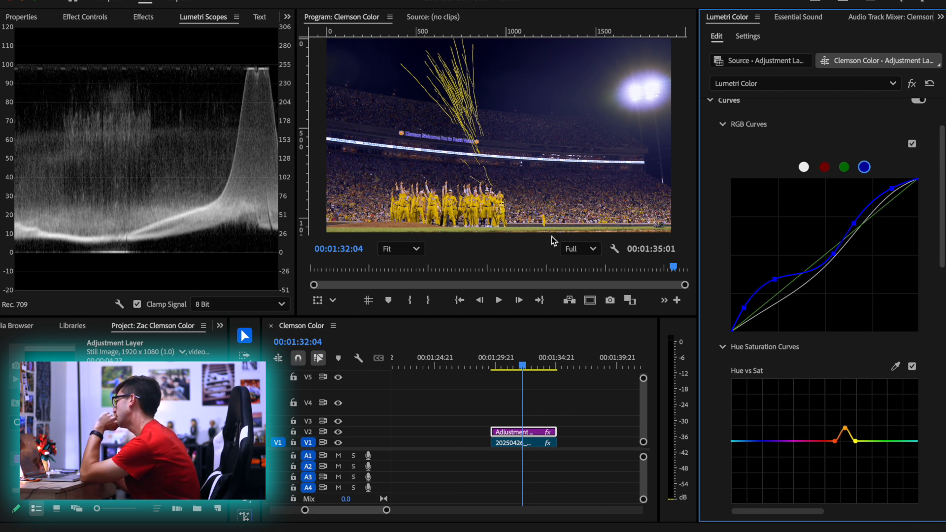
Sample the grass for the Hue vs Sat curve and lower the yellow point's saturation slightly, undoing the last stray point move
click(895, 366)
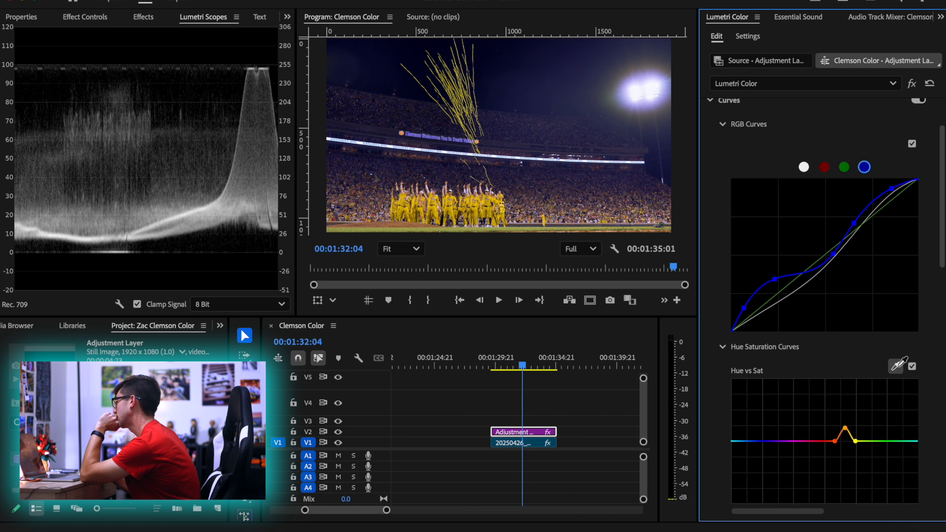
click(521, 230)
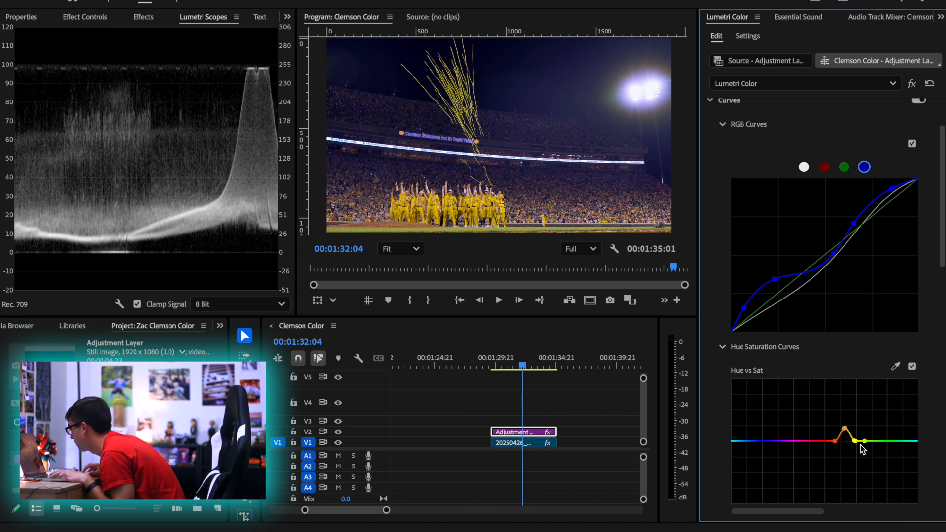
mouse_move(857, 435)
mouse_down()
mouse_move(858, 397)
mouse_move(855, 466)
mouse_move(858, 447)
mouse_move(850, 436)
mouse_move(845, 446)
mouse_up()
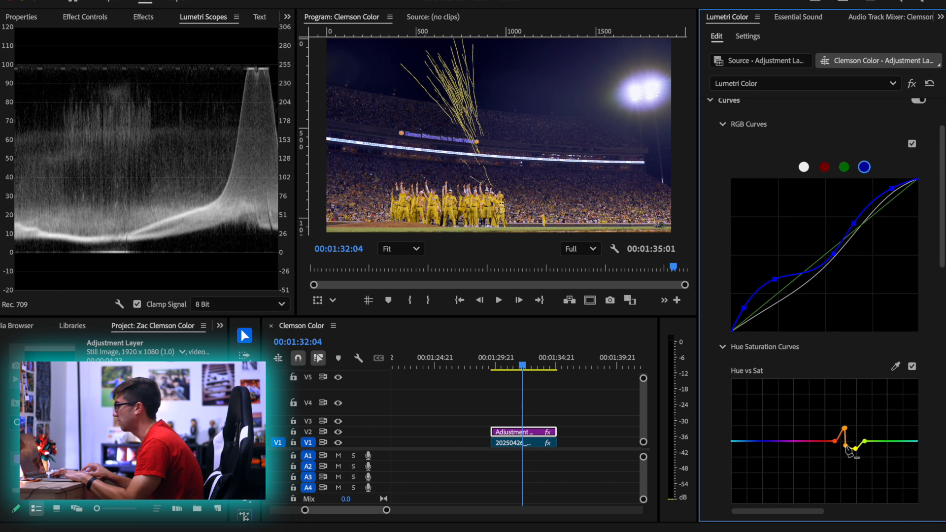
key(super+z)
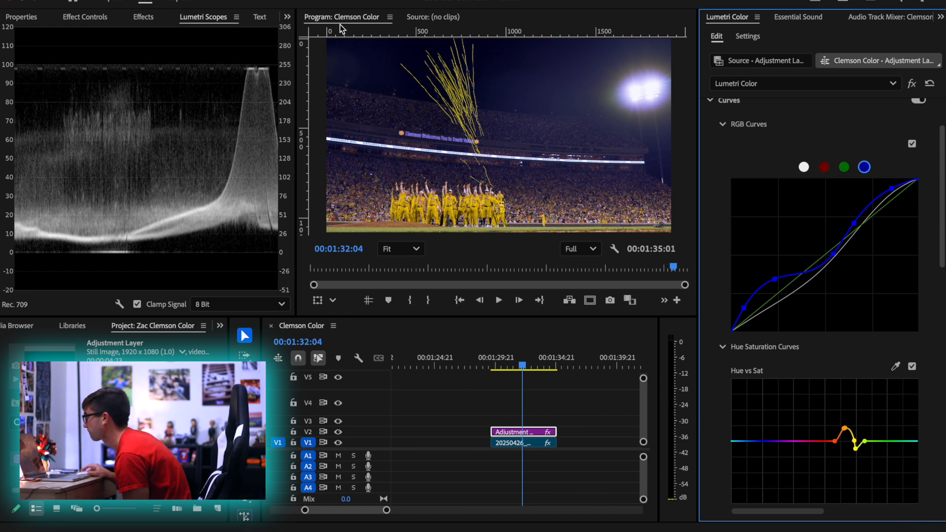
Play the graded confetti clip from its beginning to review the look in motion
drag(522, 370, 490, 372)
key(space)
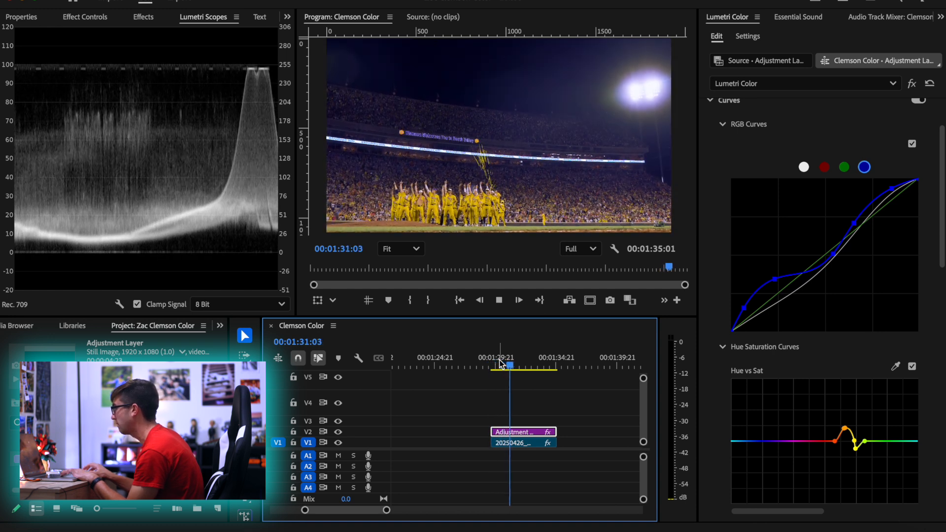
key(space)
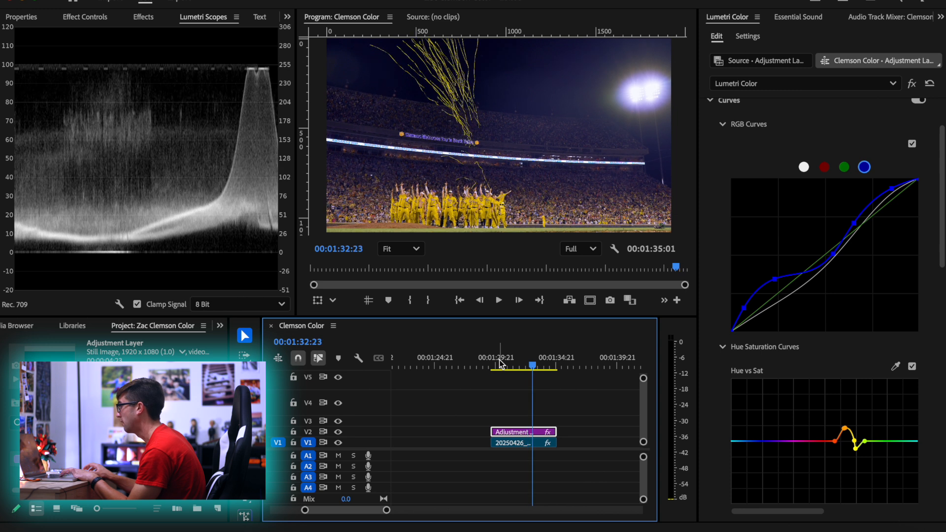
Zoom in on the stadium sign, sample its orange paw for the Hue vs Sat curve and raise the sampled orange point's saturation
scroll(399, 132, up, 5)
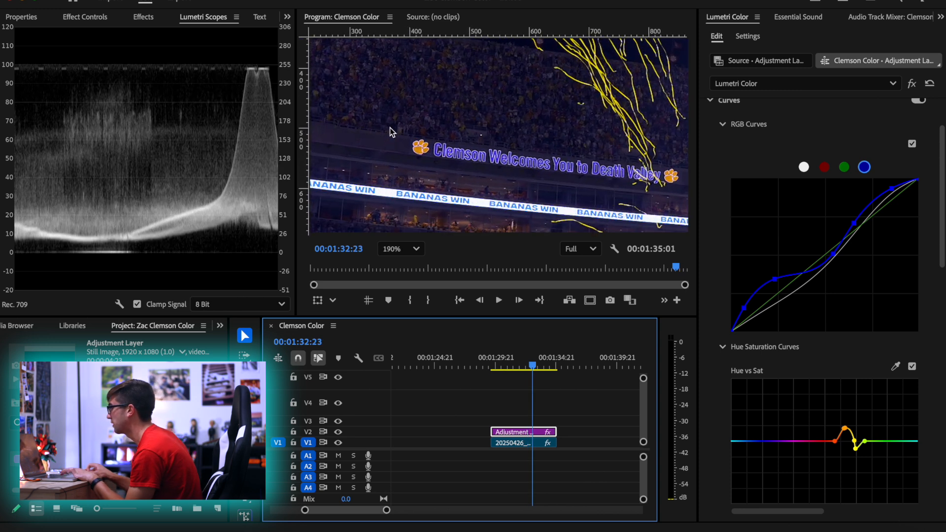
click(895, 366)
click(419, 145)
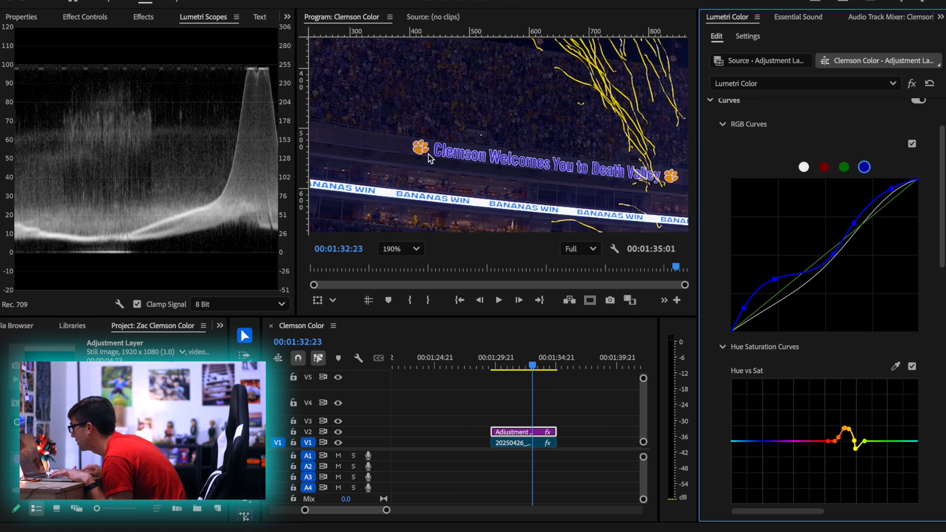
drag(841, 427, 841, 422)
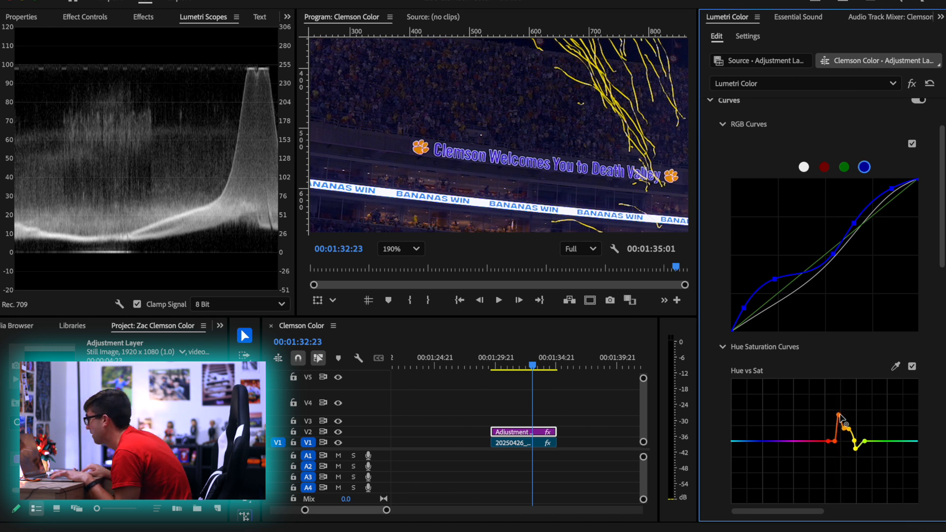
Sample the sign's purple lettering for Hue vs Sat, raise the blue-purple point moderately, and fit the whole frame in the program view
click(895, 366)
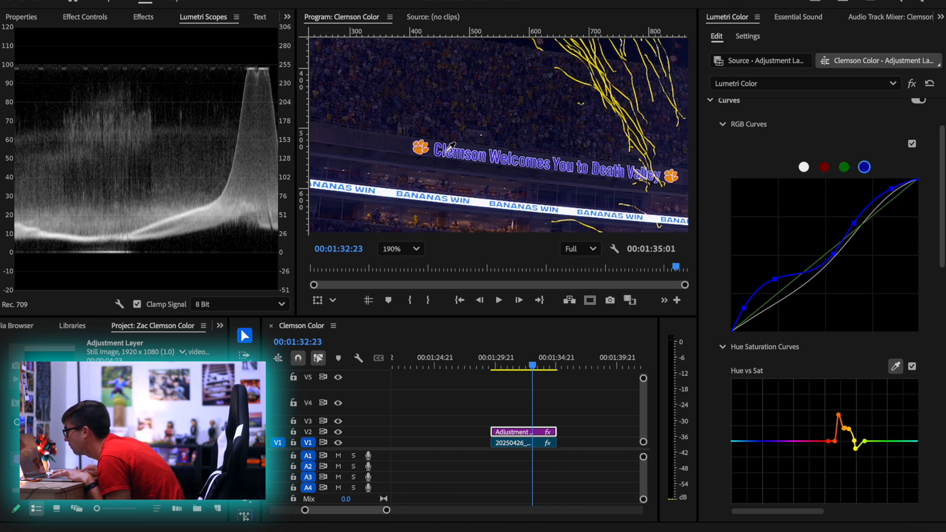
click(770, 433)
drag(767, 442, 765, 423)
click(400, 249)
click(397, 271)
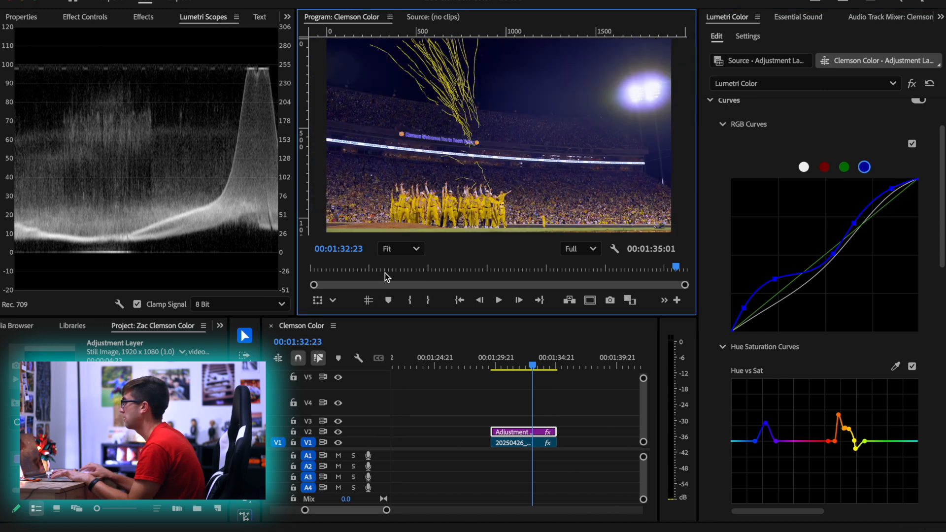
Go to 00:01:31:13 and compare the shot with the Hue vs Sat curve disabled and enabled
click(523, 365)
drag(523, 366, 514, 366)
click(911, 367)
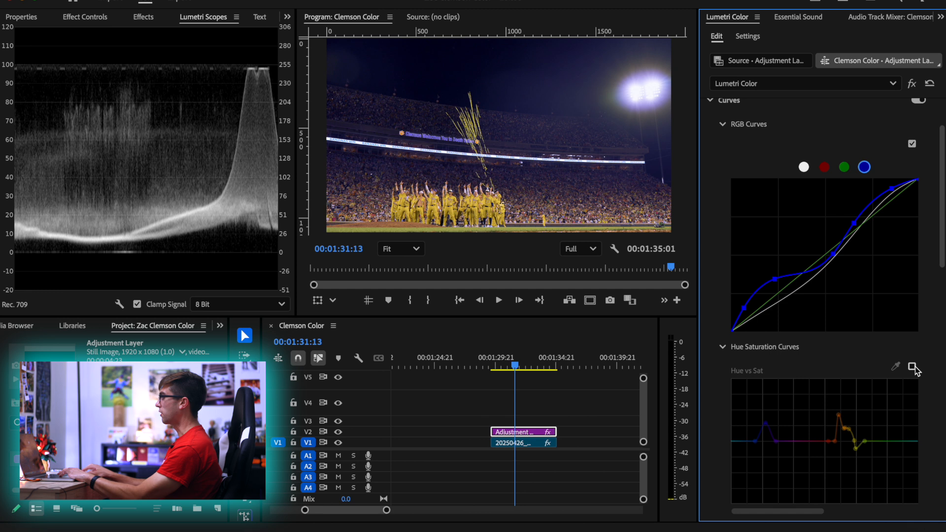
click(914, 365)
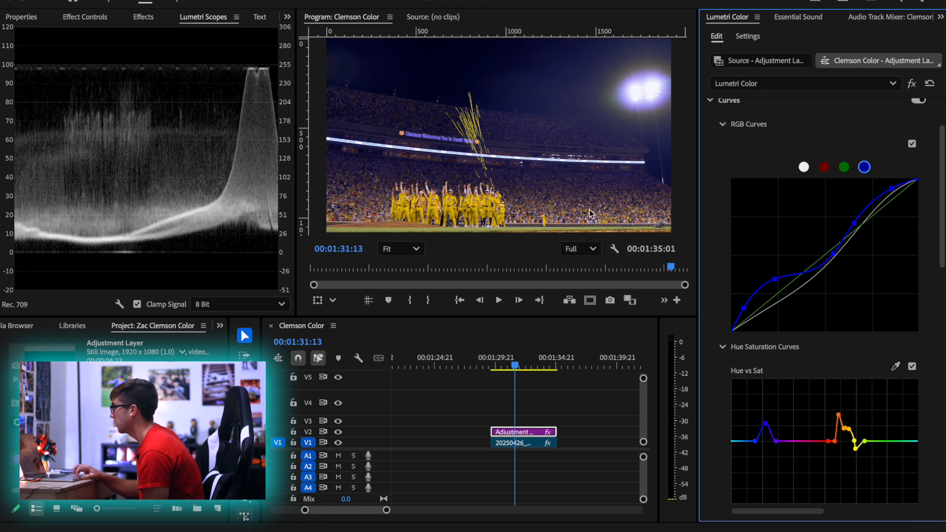
Try pulling both ends of the Luma vs Sat curve to the minimum, desaturating the deepest shadows and brightest highlights
scroll(738, 363, down, 10)
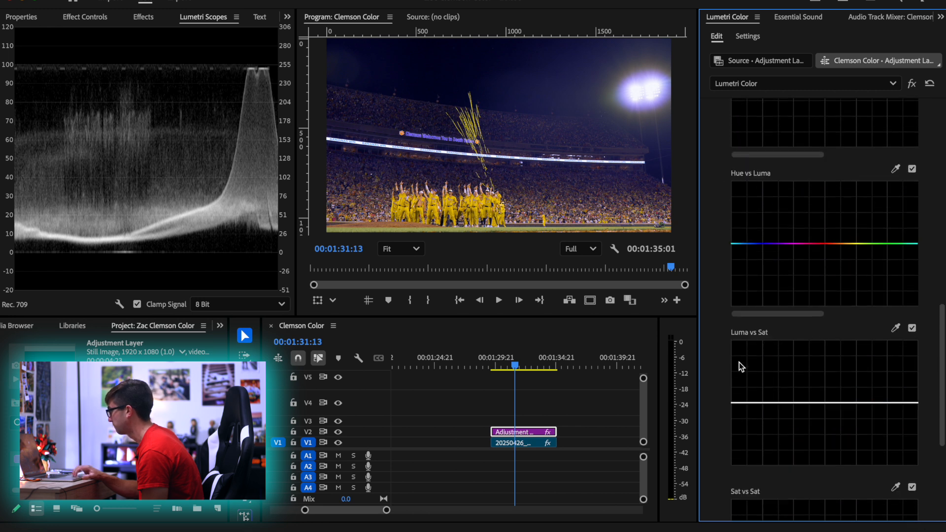
drag(741, 367, 740, 426)
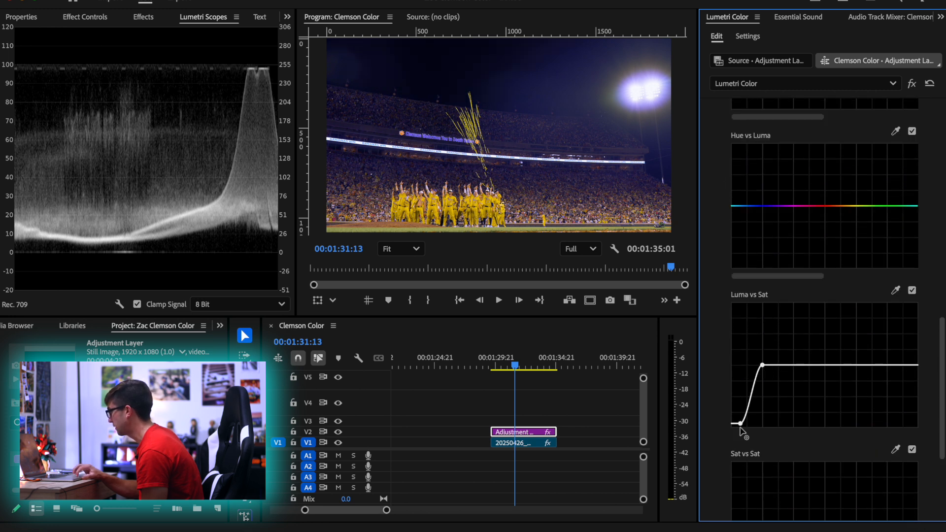
click(887, 365)
drag(910, 365, 910, 434)
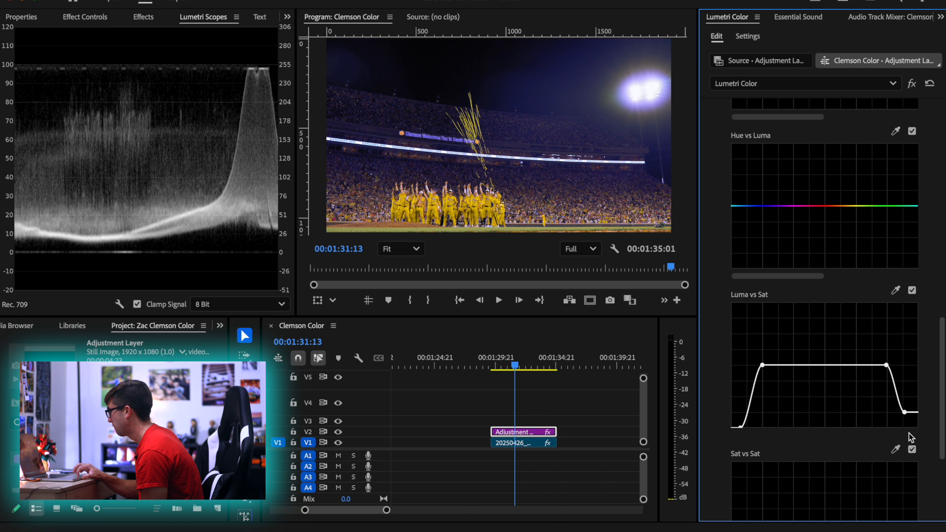
scroll(802, 451, down, 3)
scroll(802, 452, down, 5)
click(742, 431)
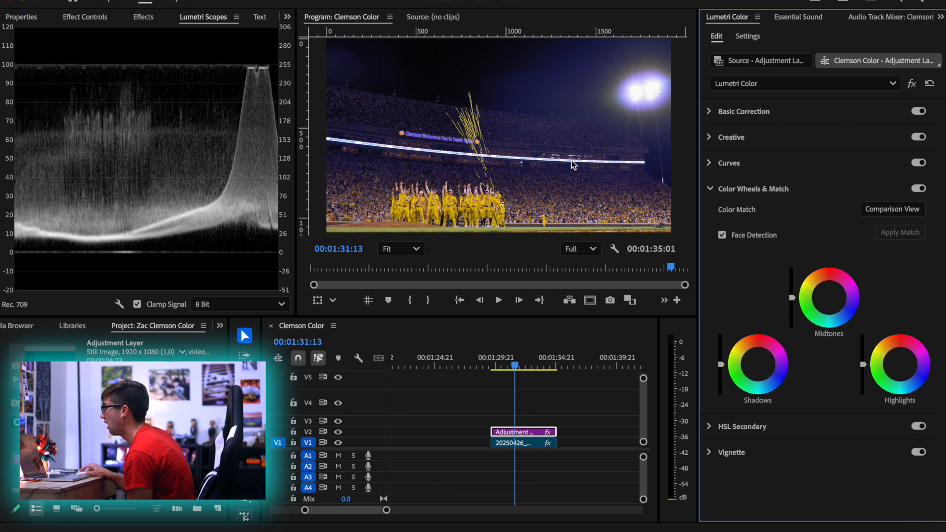
click(736, 167)
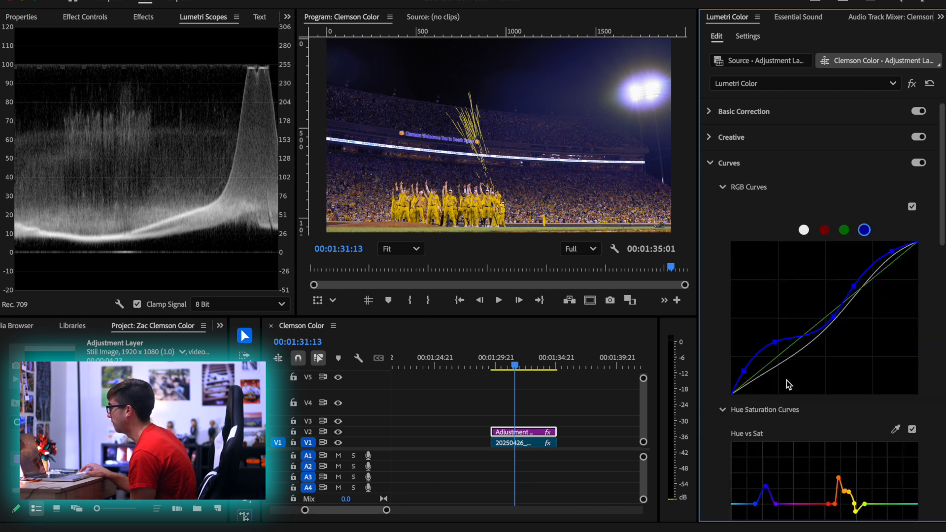
scroll(746, 405, down, 15)
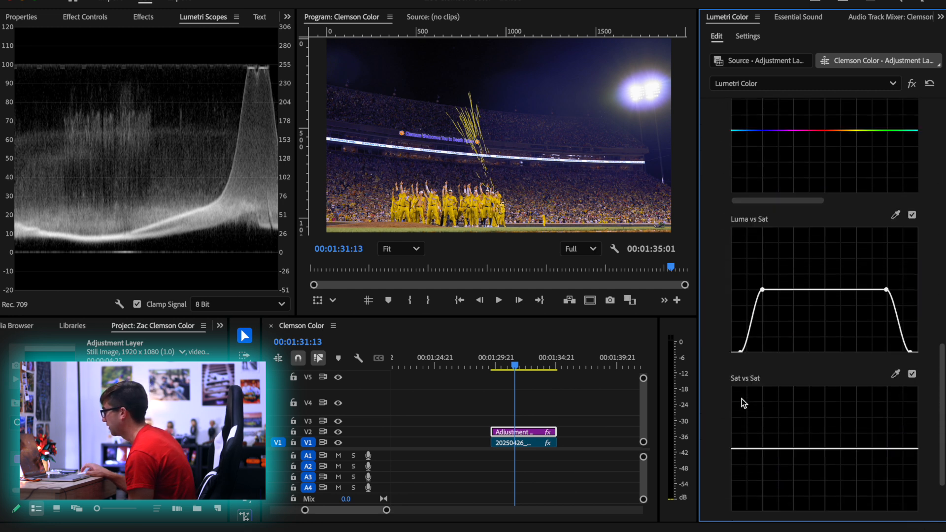
Try a gentler Luma vs Sat curve with mildly desaturated shadows, a raised highlight end and a slight lower-midtone saturation boost
mouse_move(740, 339)
mouse_down()
mouse_move(739, 274)
mouse_move(743, 345)
mouse_up()
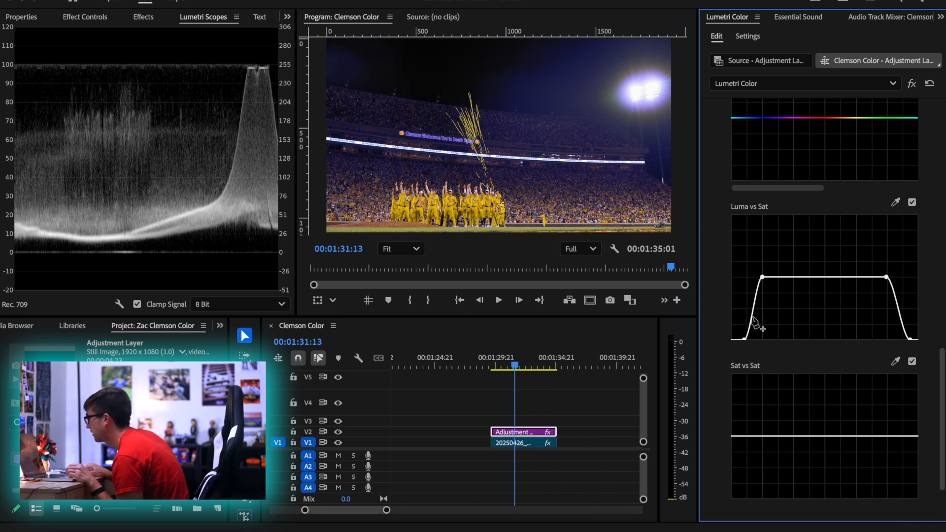
mouse_move(763, 279)
mouse_down()
mouse_move(815, 281)
mouse_move(772, 279)
mouse_up()
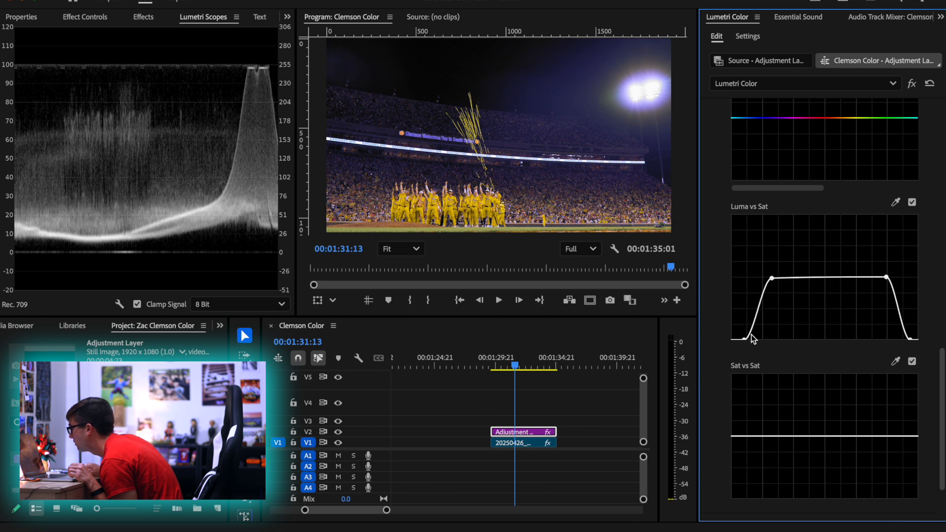
drag(746, 339, 709, 303)
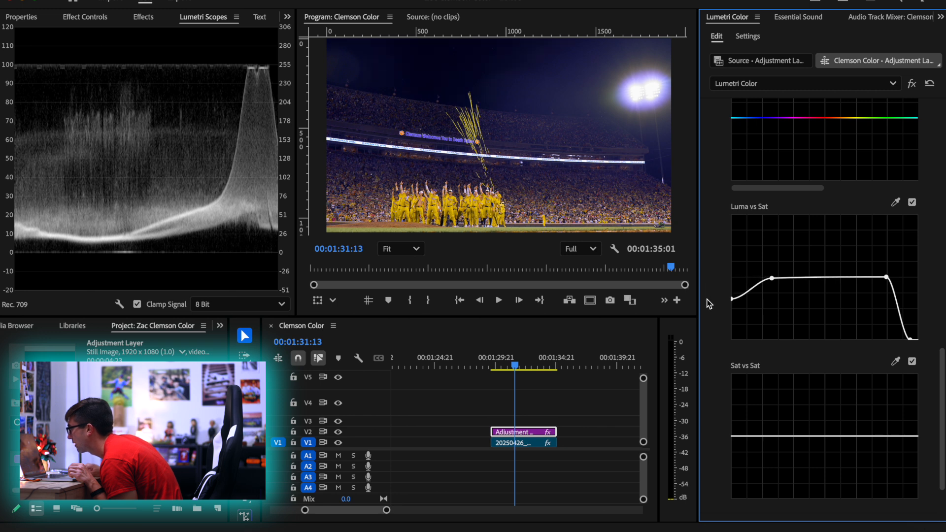
mouse_move(771, 279)
mouse_down()
mouse_move(783, 296)
mouse_move(773, 272)
mouse_move(774, 282)
mouse_up()
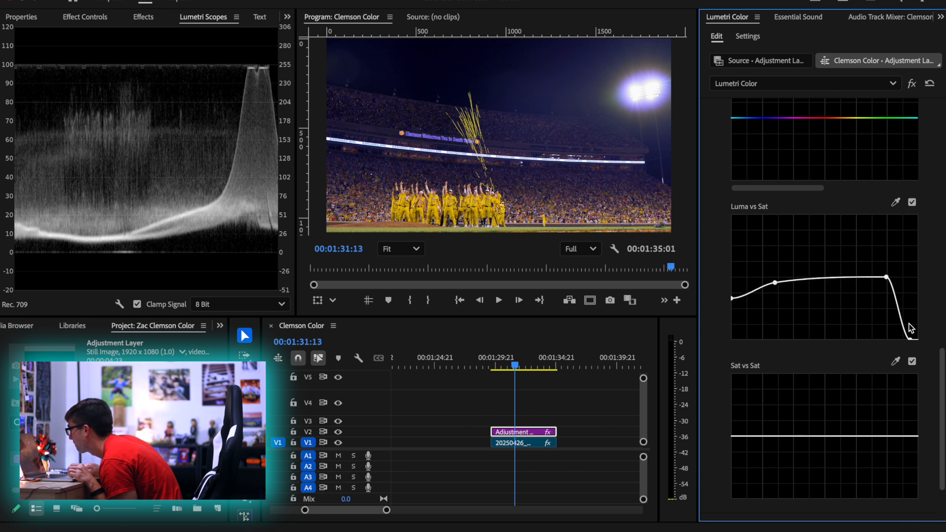
drag(910, 343, 912, 257)
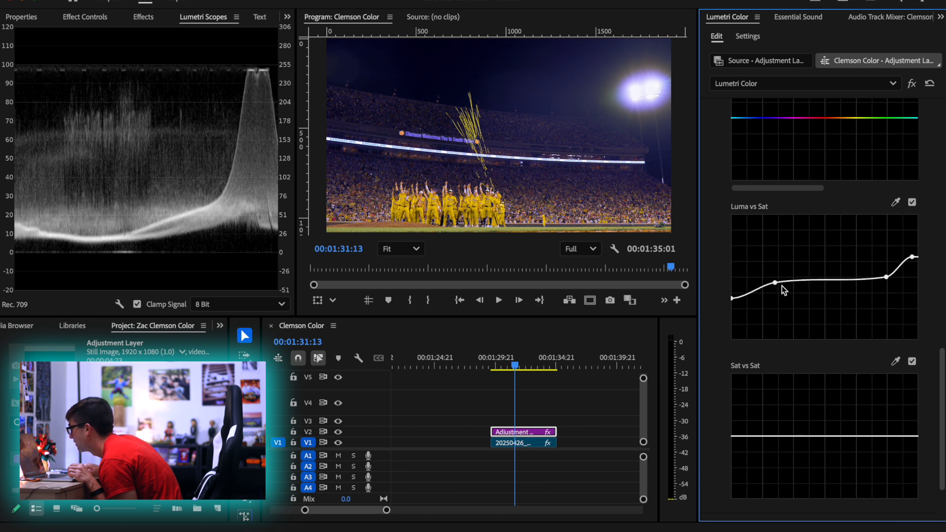
drag(774, 282, 782, 269)
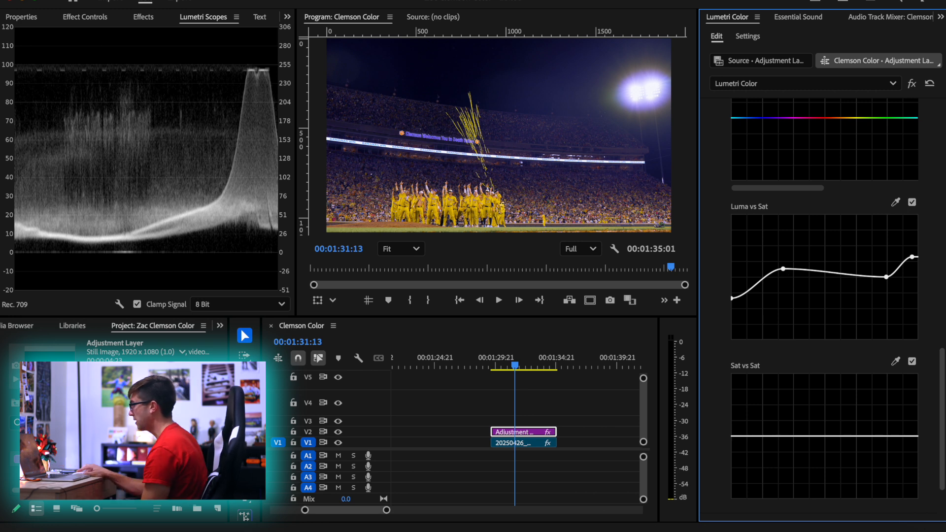
Lift the shadow point of the white master RGB curve very slightly, undoing the stronger first lift
scroll(871, 201, up, 4)
scroll(823, 203, up, 6)
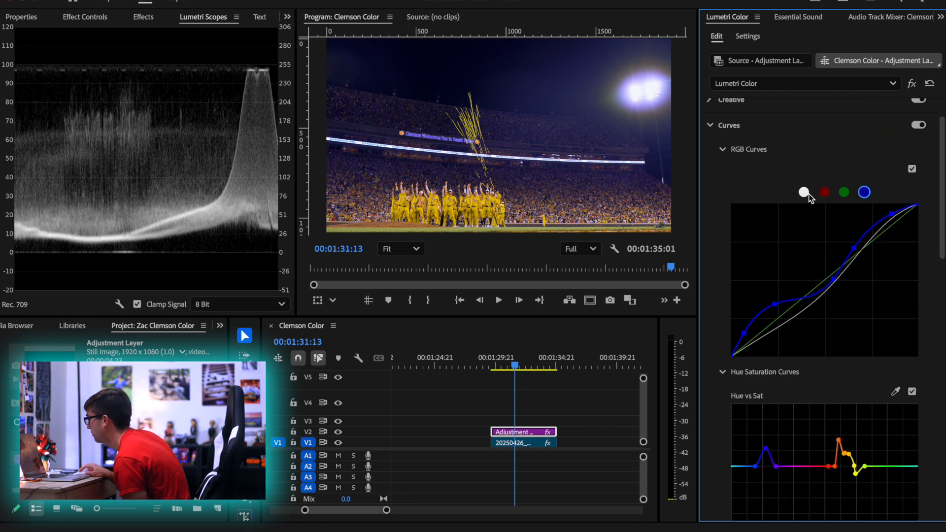
drag(759, 341, 755, 336)
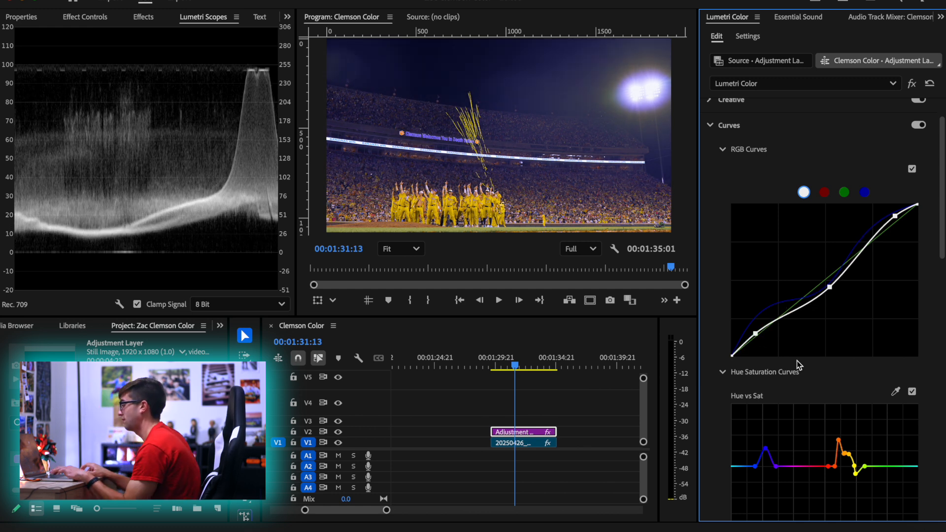
key(ctrl+z)
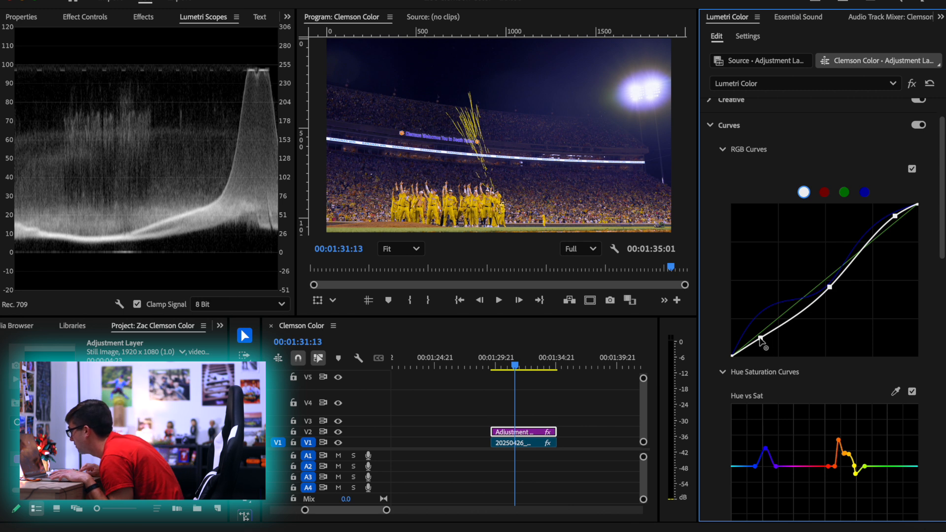
drag(759, 338, 758, 337)
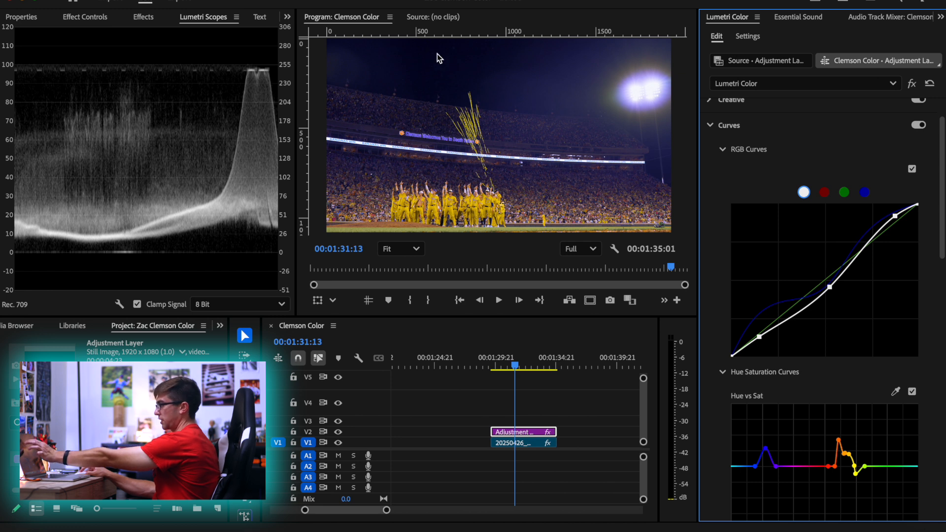
Compare the shot with the Luma vs Sat curve switched off and on
scroll(748, 261, down, 10)
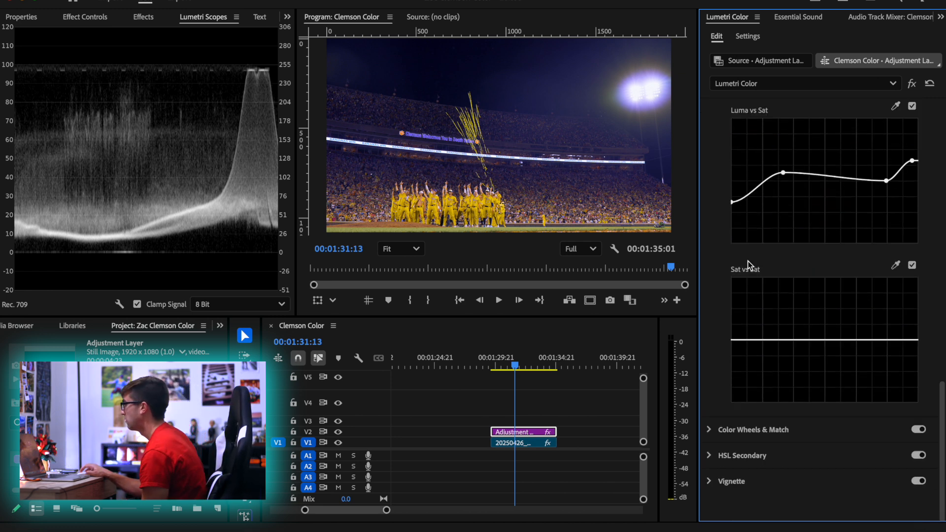
scroll(813, 264, up, 3)
click(912, 206)
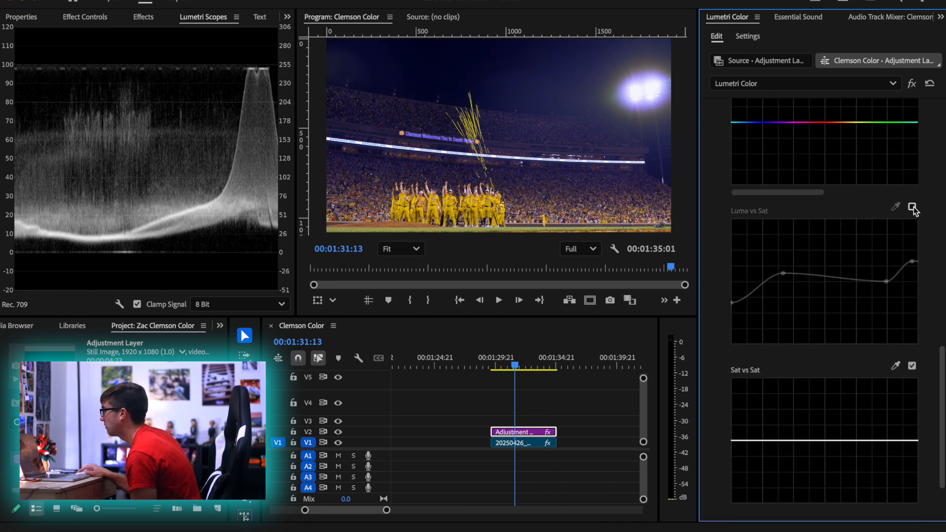
click(912, 208)
click(911, 207)
click(912, 207)
Reset the Luma vs Sat curve, anchor a point in the upper midtones and lower the shadow point to moderately desaturate the dark areas
double_click(828, 253)
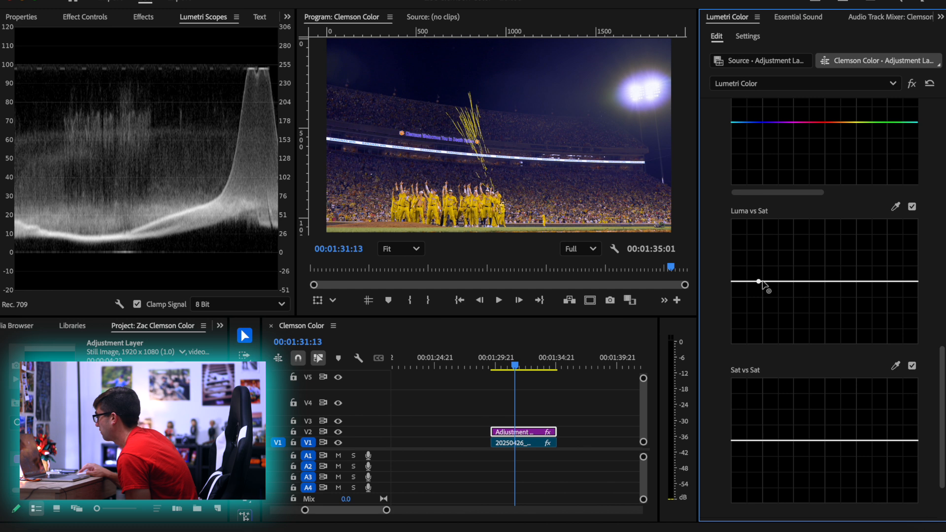
click(840, 282)
drag(758, 281, 783, 312)
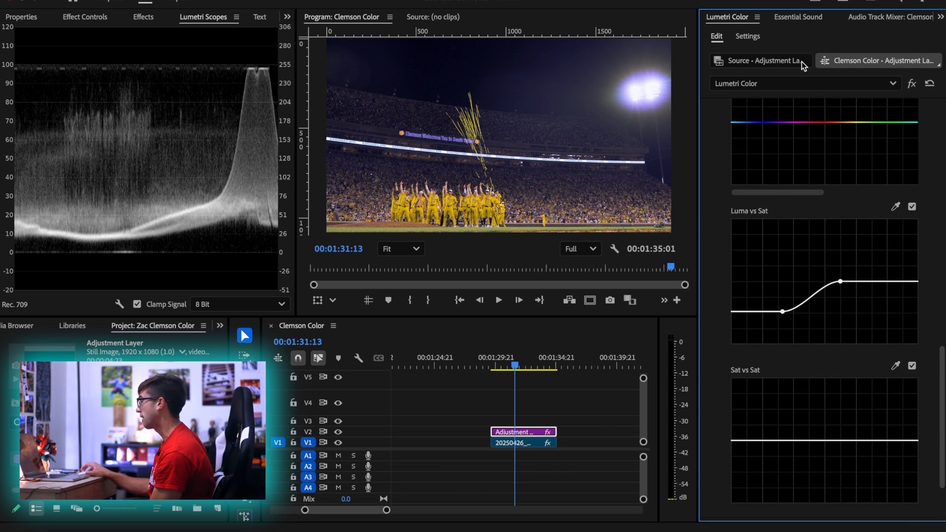
Tint the Shadows color wheel slightly toward blue and lower its luminance slider a touch
scroll(780, 384, down, 2)
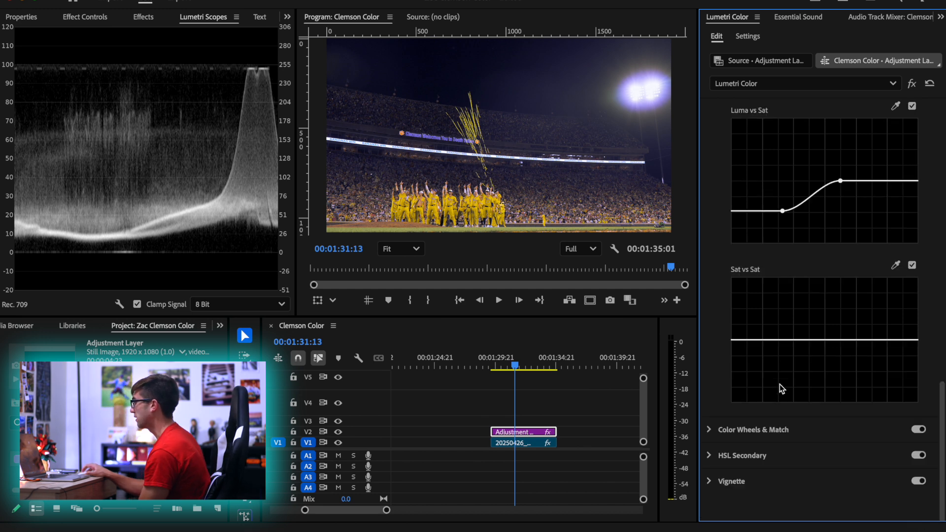
click(797, 430)
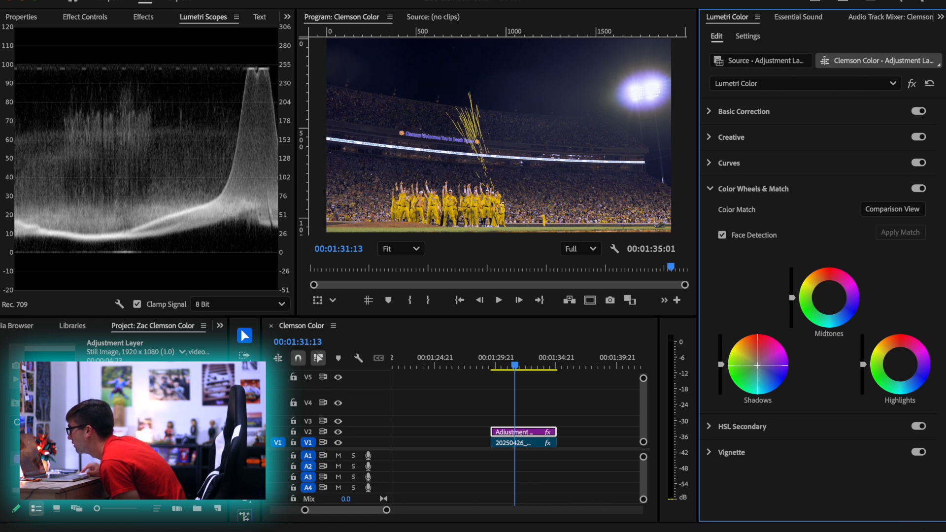
drag(757, 366, 761, 363)
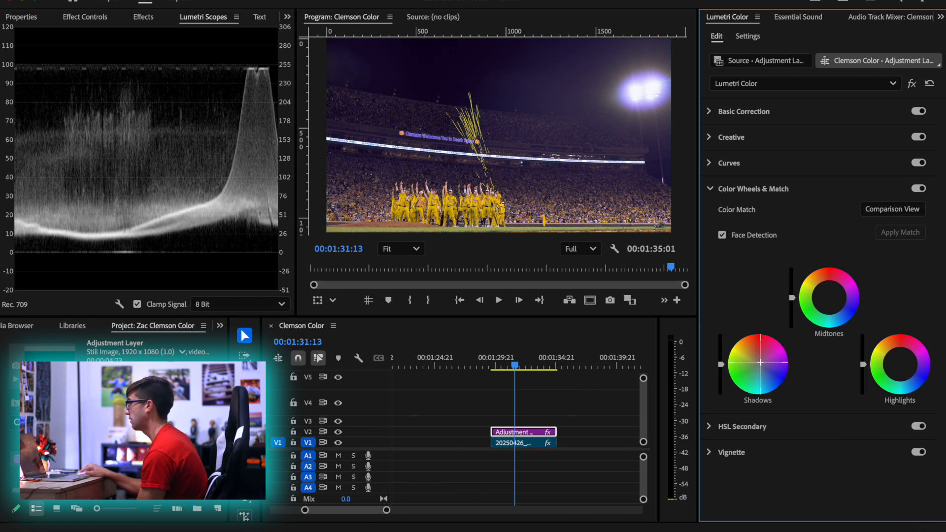
drag(760, 362, 759, 368)
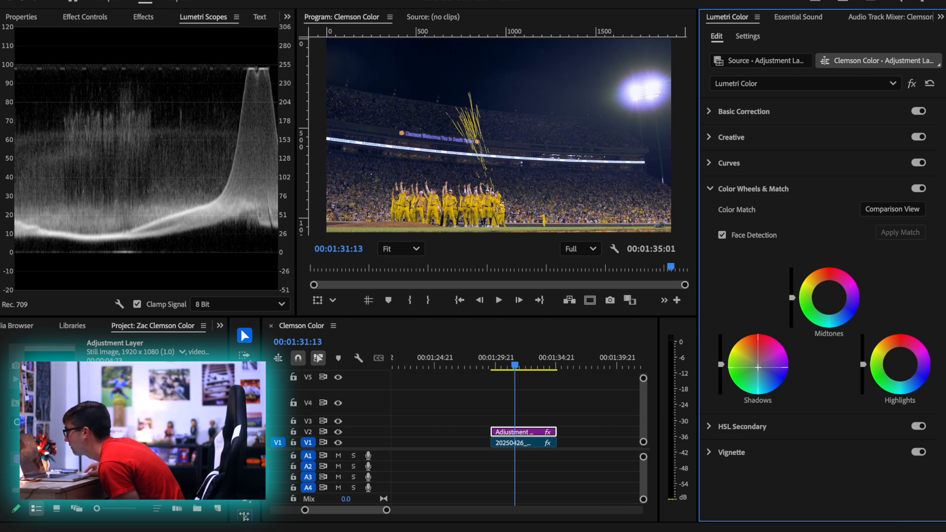
drag(759, 367, 758, 367)
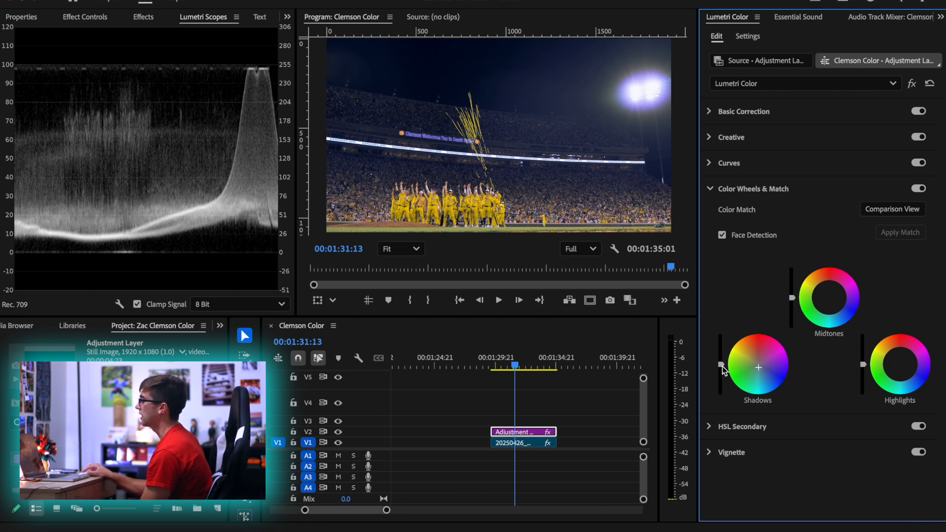
mouse_move(720, 364)
mouse_down()
mouse_move(721, 346)
mouse_move(720, 369)
mouse_up()
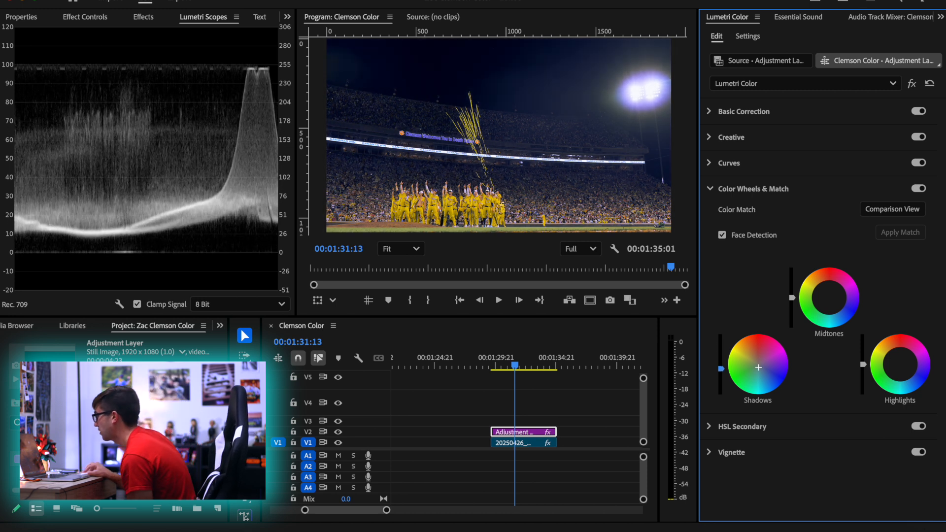
drag(720, 367, 720, 365)
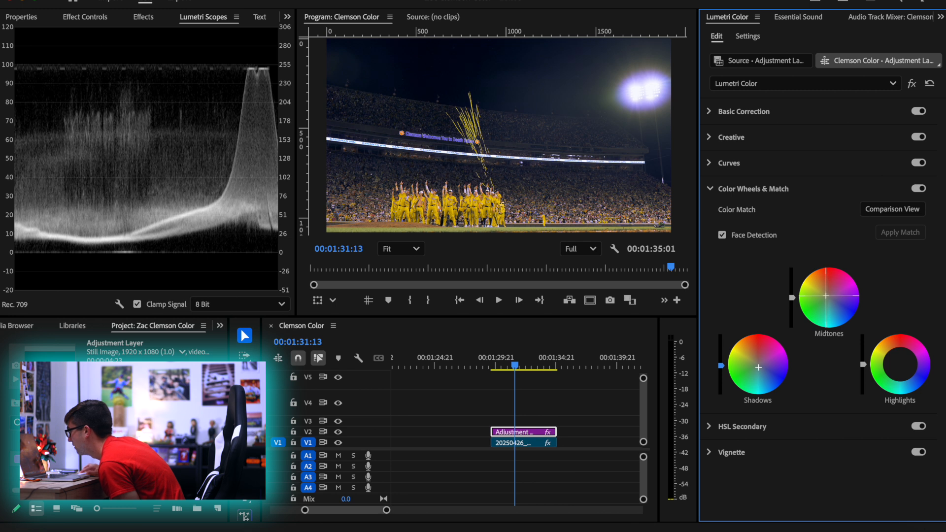
Nudge the Midtones color wheel slightly toward red with a touch more luminance, and set the Highlights wheel point almost at its center
drag(826, 295, 829, 294)
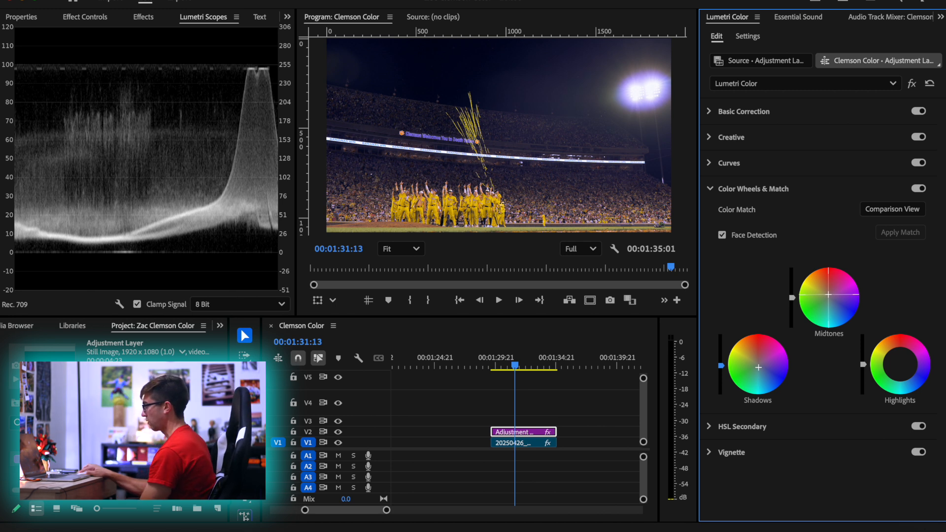
drag(792, 297, 792, 292)
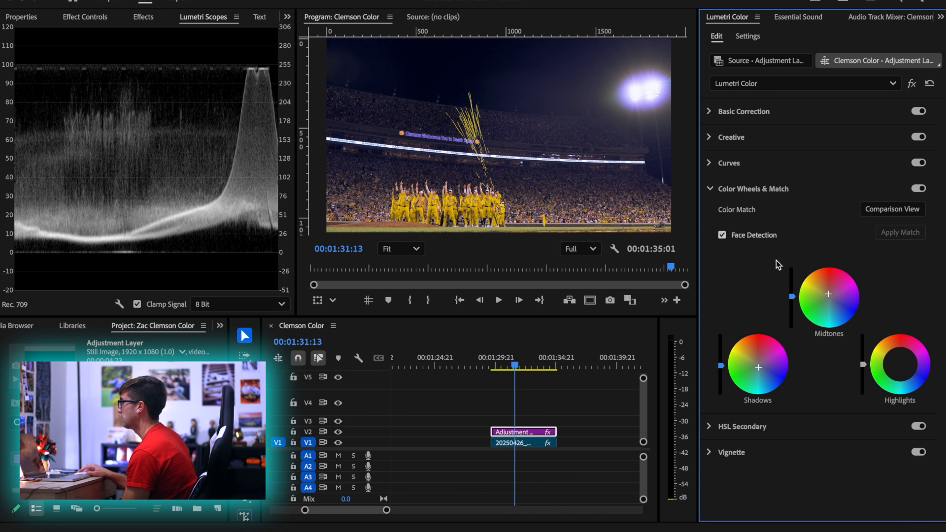
drag(899, 366, 905, 363)
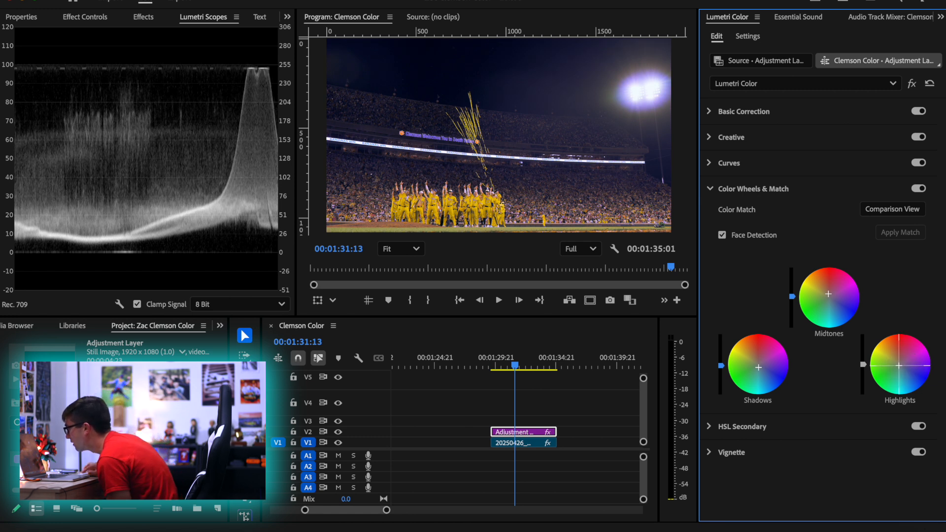
drag(898, 365, 898, 365)
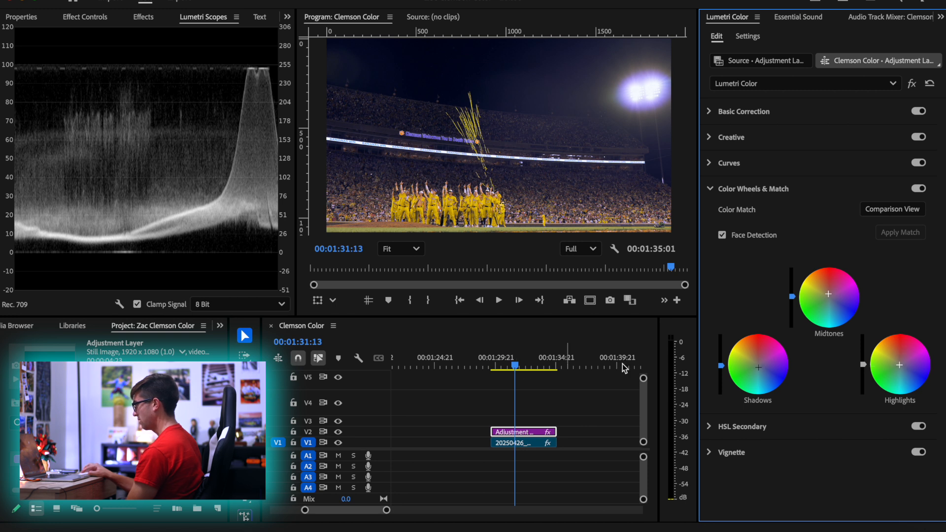
Play the graded confetti shot twice from its start to review the color wheel adjustments
drag(515, 366, 493, 364)
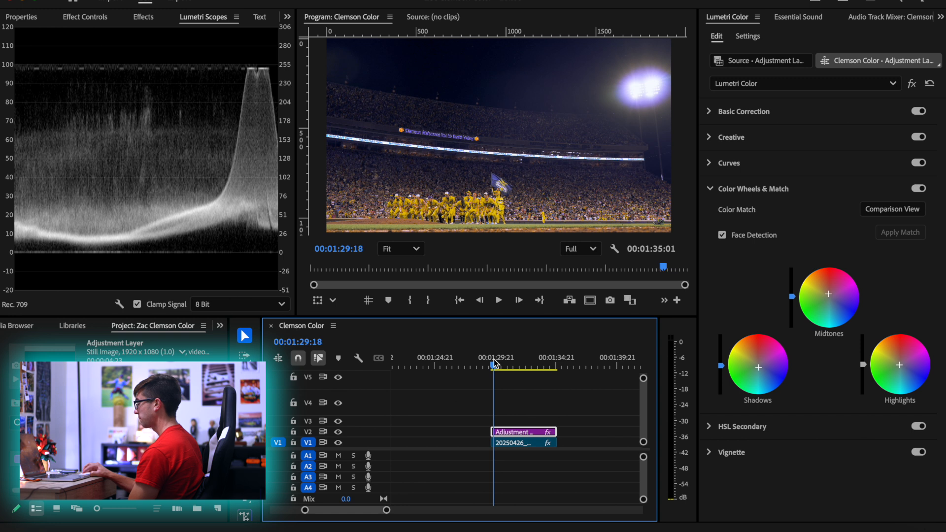
key(space)
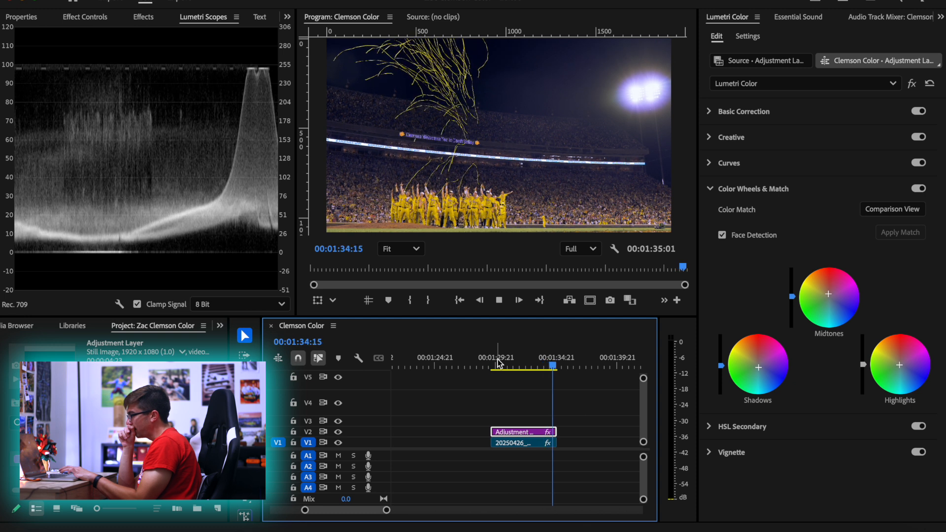
key(Home)
click(494, 364)
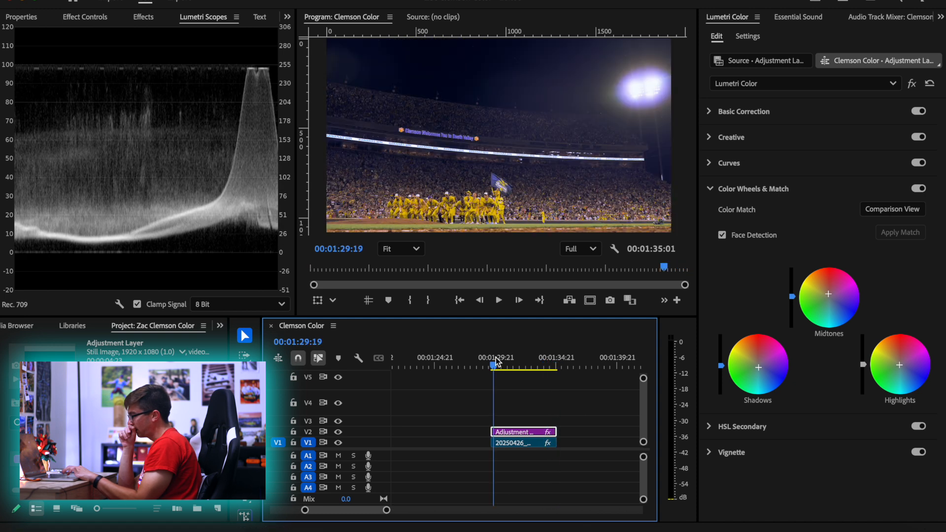
key(space)
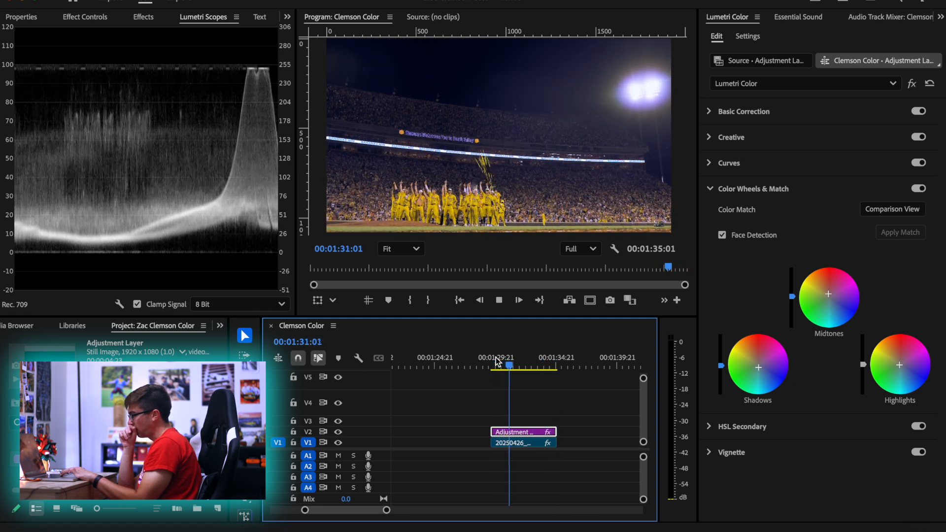
key(space)
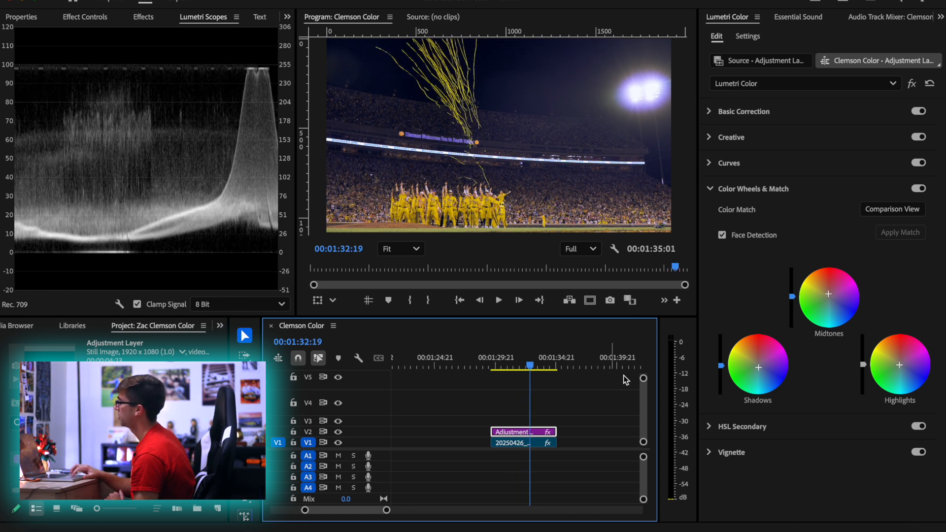
Try a soft vignette with Amount -2.2, Midpoint 37.1, Roundness -84.6 and Feather 100
click(751, 450)
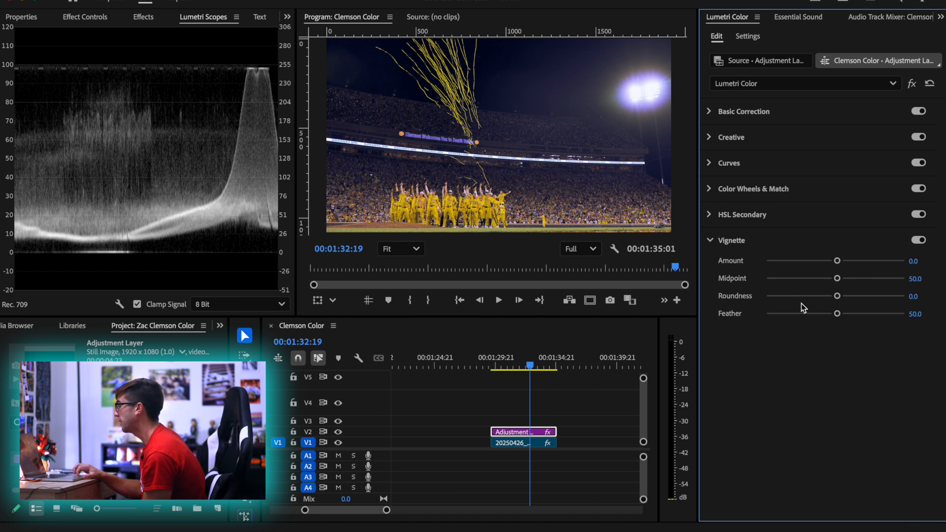
drag(838, 313, 770, 314)
drag(833, 260, 784, 261)
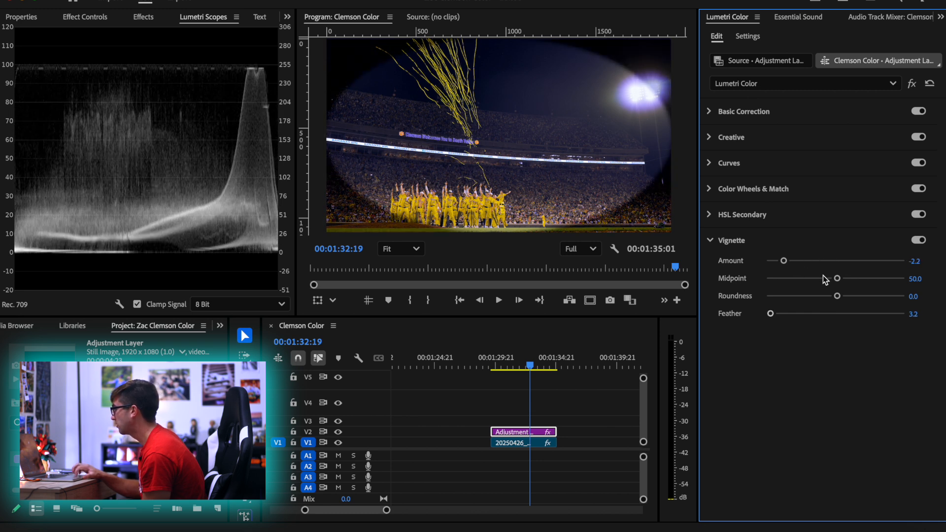
drag(841, 277, 746, 279)
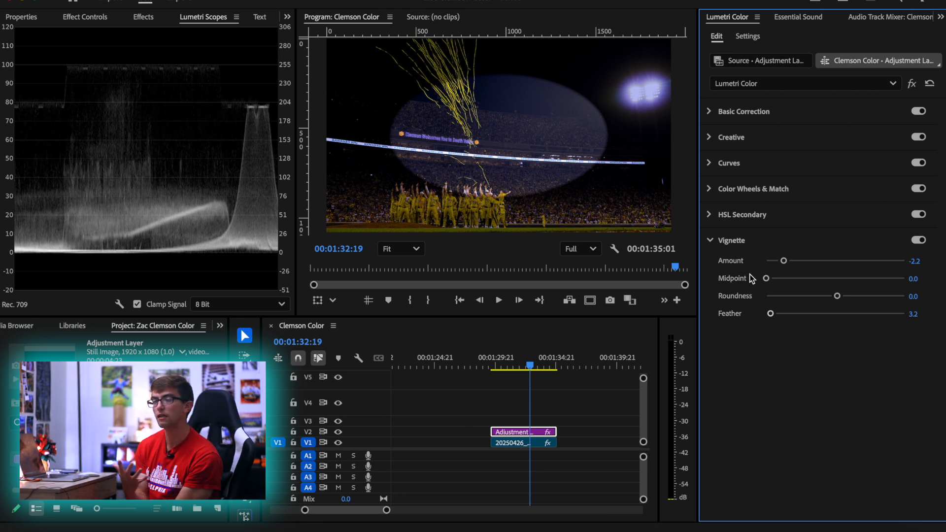
double_click(814, 282)
drag(838, 296, 775, 297)
drag(833, 276, 817, 278)
drag(782, 313, 905, 314)
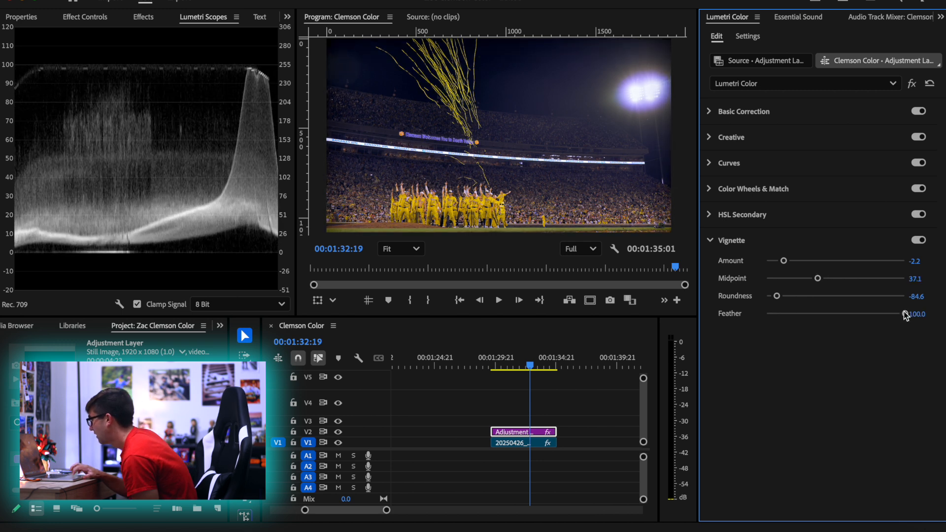
Compare the shot with the vignette off and on, and leave the vignette switched off
click(919, 241)
click(919, 241)
click(919, 241)
click(919, 241)
click(919, 240)
click(919, 241)
click(919, 241)
click(919, 240)
click(919, 241)
click(919, 241)
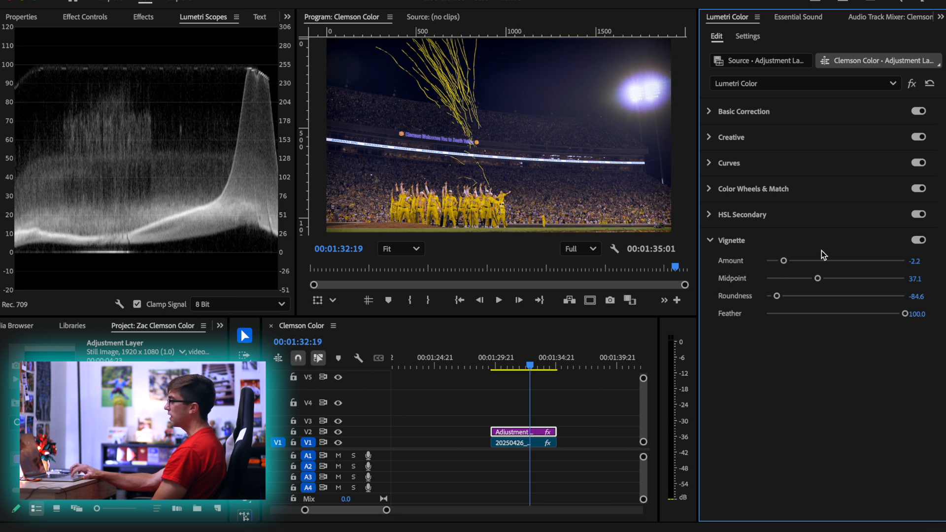
click(916, 241)
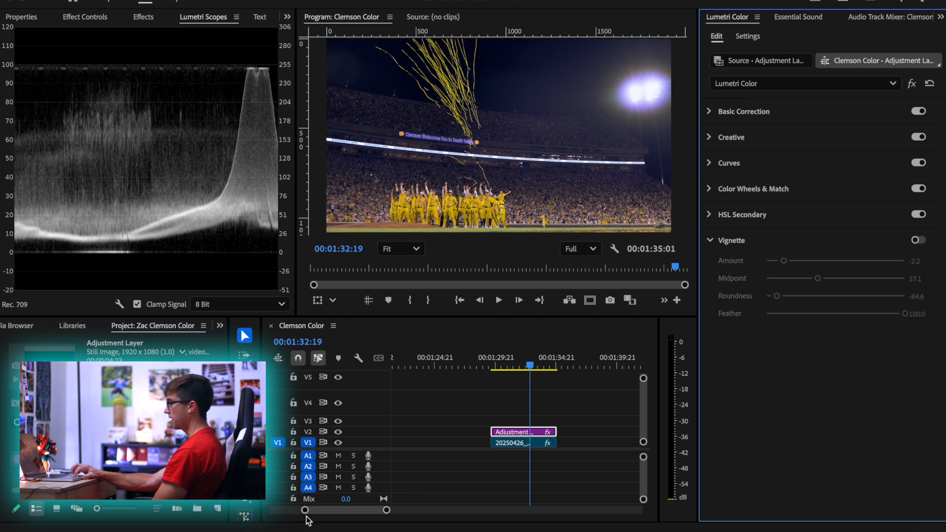
Add a second adjustment layer on V3 above the graded one and sample the yellow uniforms for its HSL Secondary key
drag(49, 351, 498, 426)
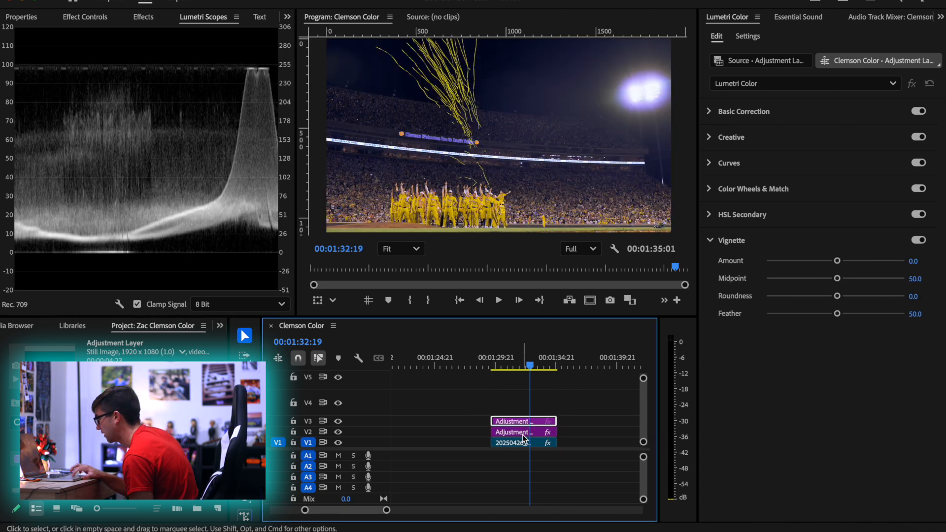
click(754, 222)
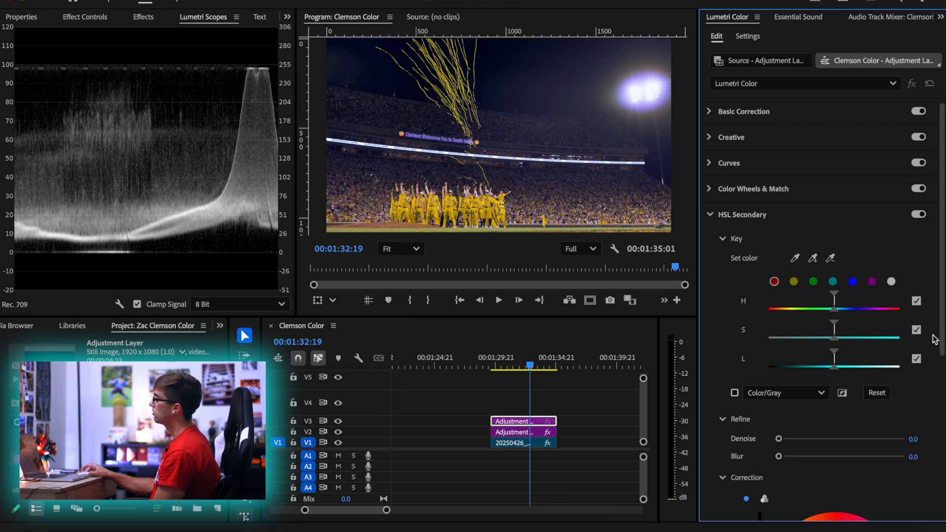
click(812, 258)
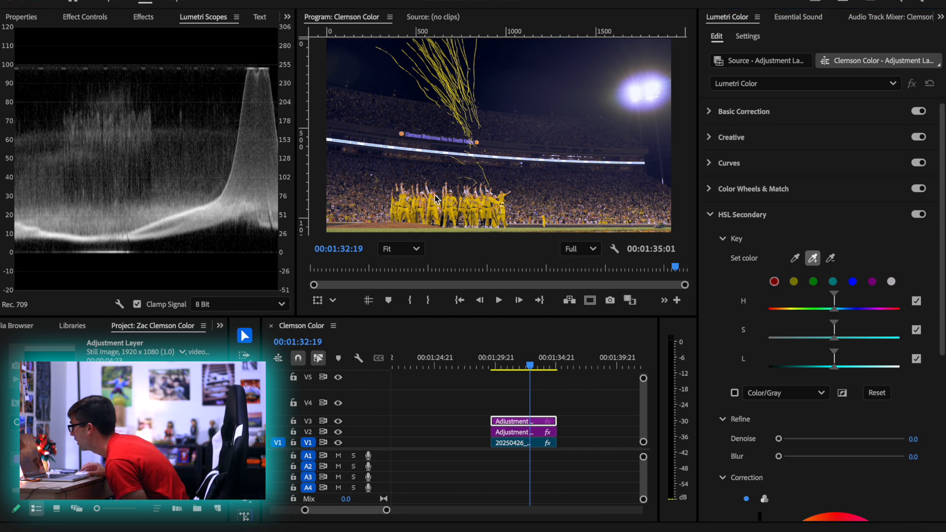
click(451, 207)
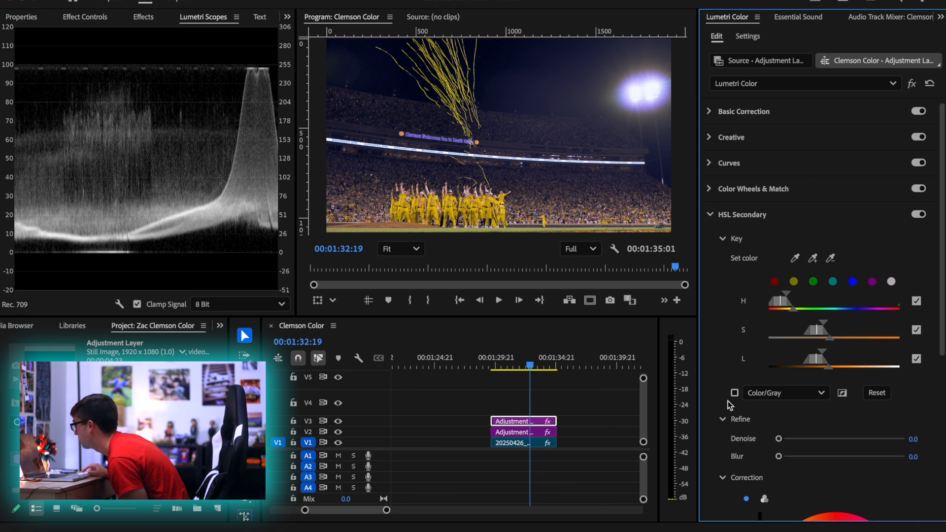
Preview the HSL key as a White/Black mask and undo a trial widening of its hue range
click(775, 393)
click(777, 441)
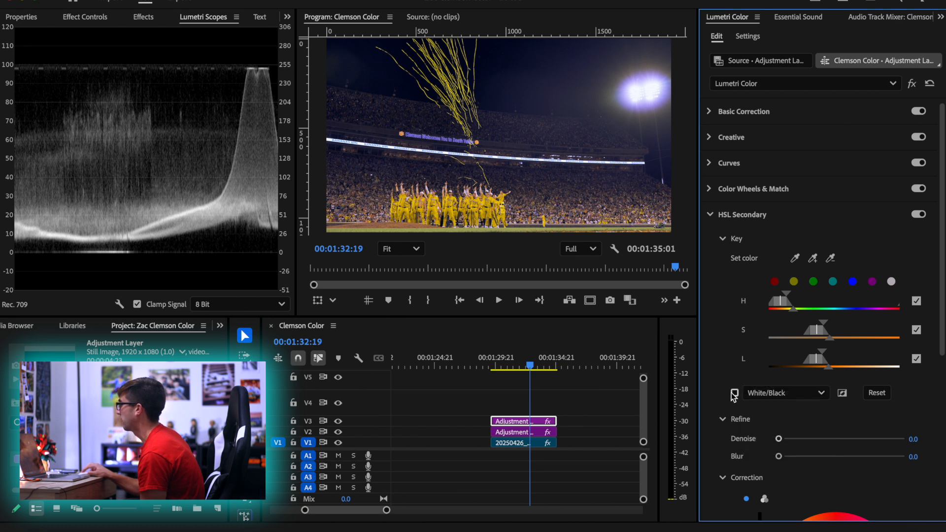
click(734, 393)
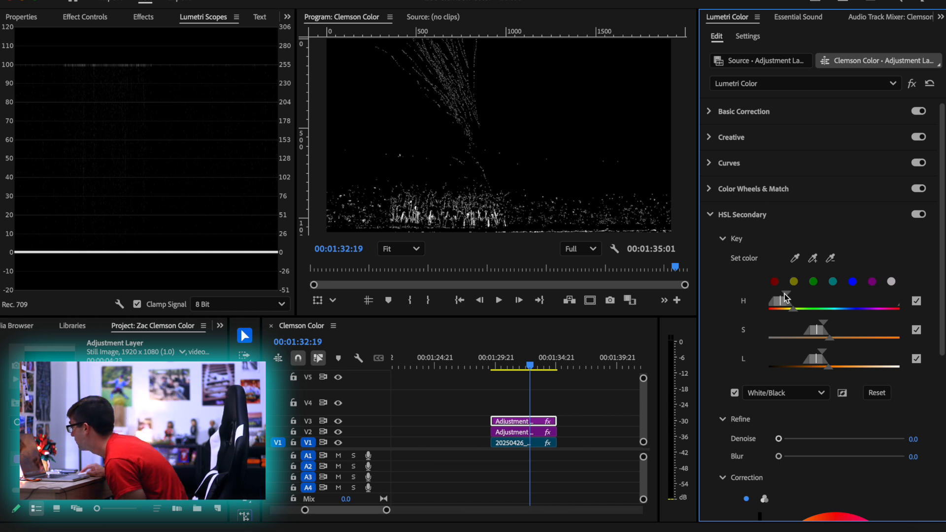
drag(784, 293, 833, 300)
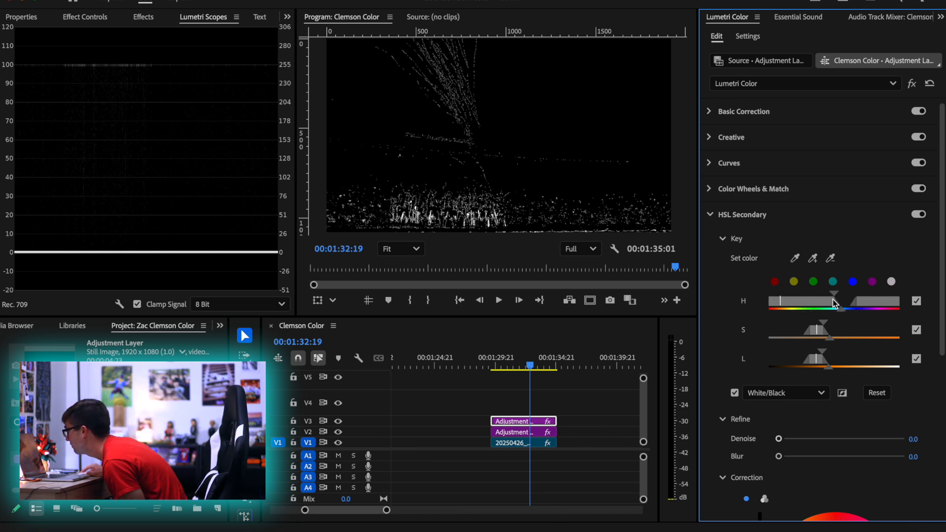
key(super+z)
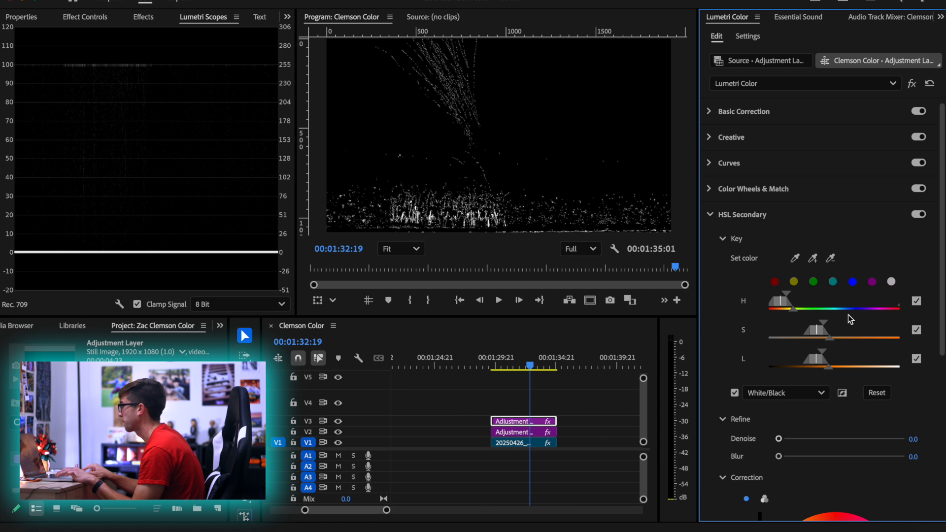
Widen the key's saturation range slightly with the hue qualifier temporarily off, and re-enable hue
click(916, 301)
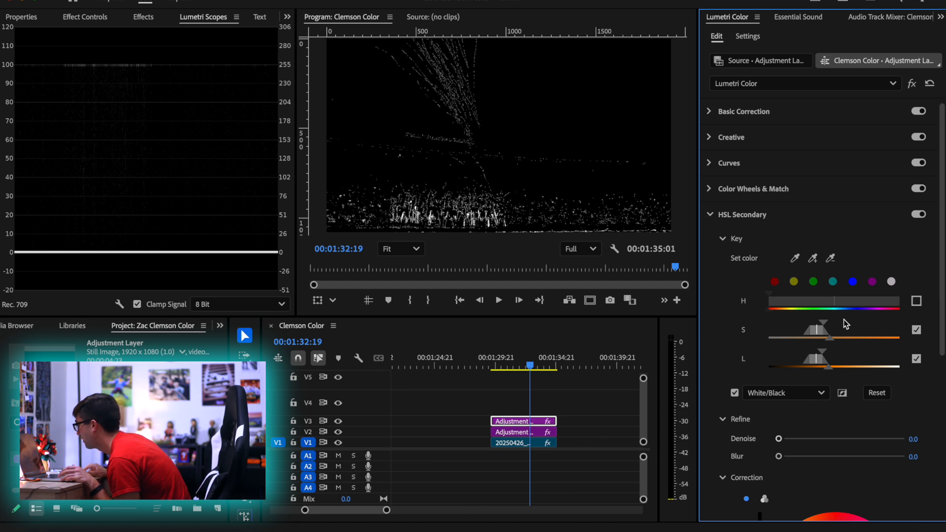
drag(822, 327, 787, 320)
drag(820, 361, 830, 323)
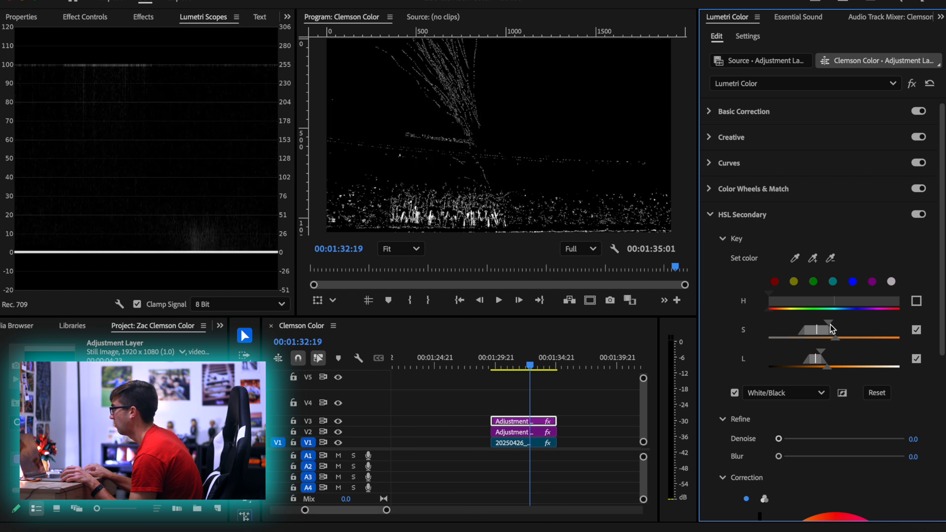
click(915, 302)
mouse_move(787, 296)
mouse_down()
mouse_move(817, 295)
mouse_move(787, 294)
mouse_up()
Add another sample from the yellow uniforms to the key and extend its saturation range up to the maximum
click(812, 257)
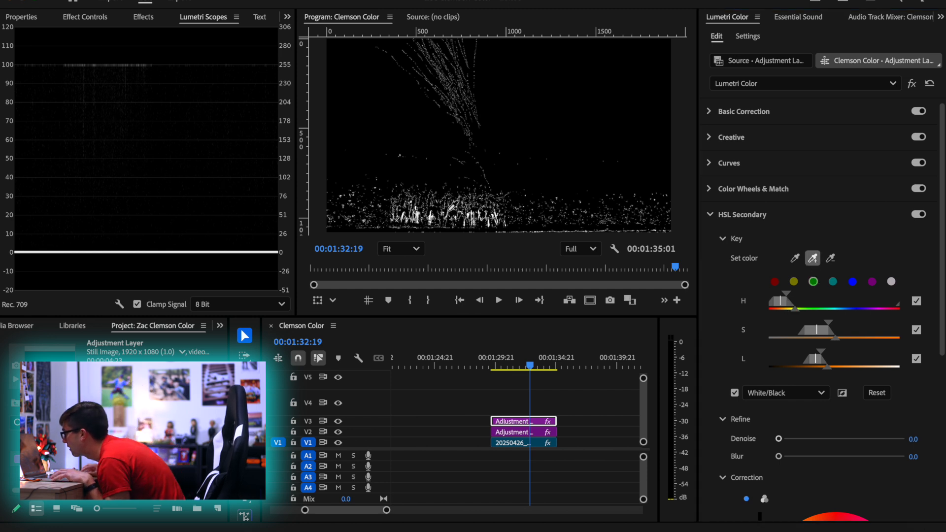
click(449, 209)
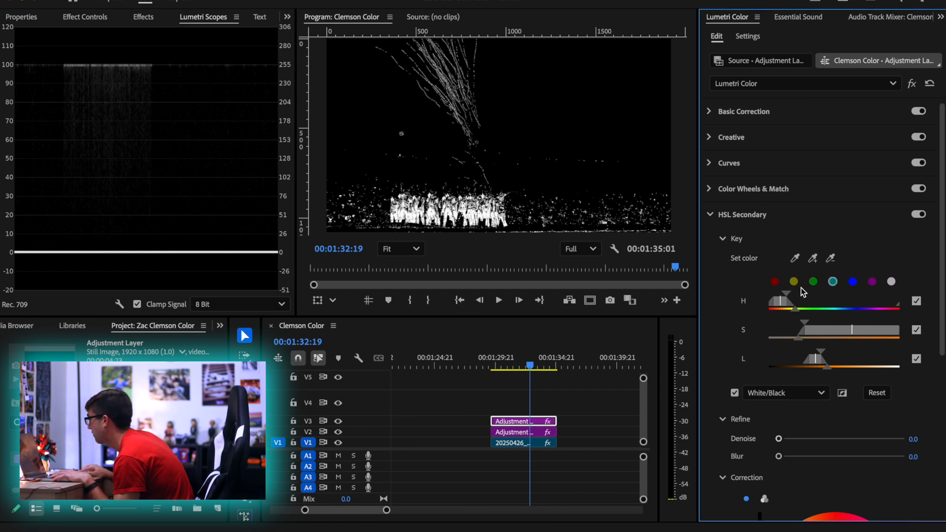
drag(784, 294, 817, 297)
drag(819, 294, 786, 294)
Sample the uniforms once more, widen the key's luminance range considerably and its hue range slightly
click(813, 258)
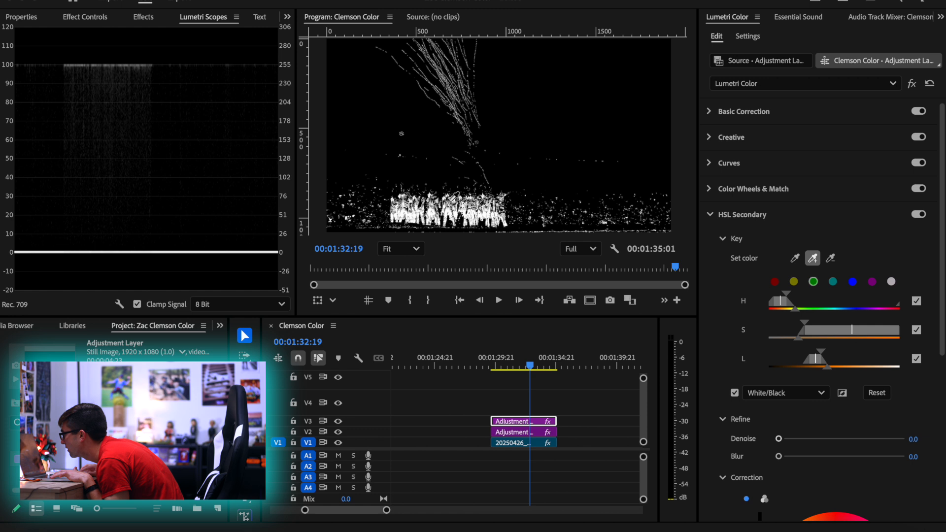
click(451, 197)
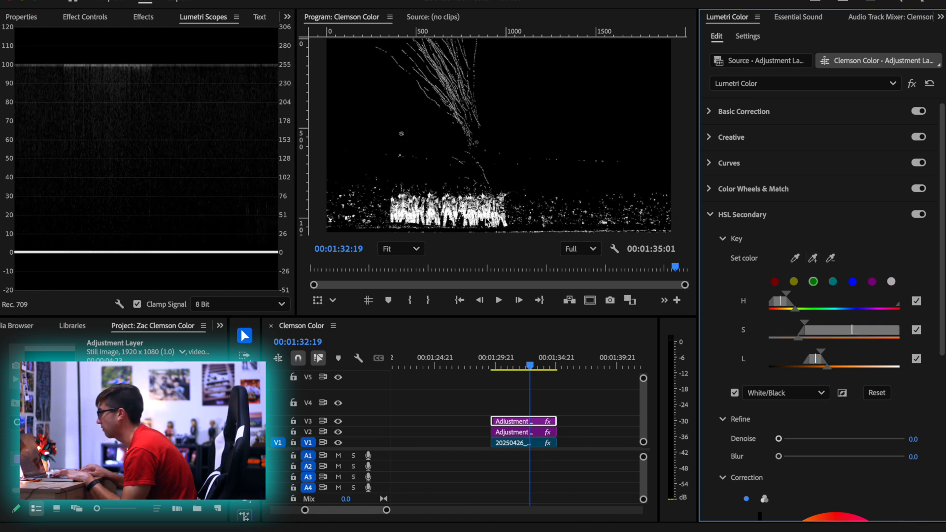
drag(817, 354, 852, 364)
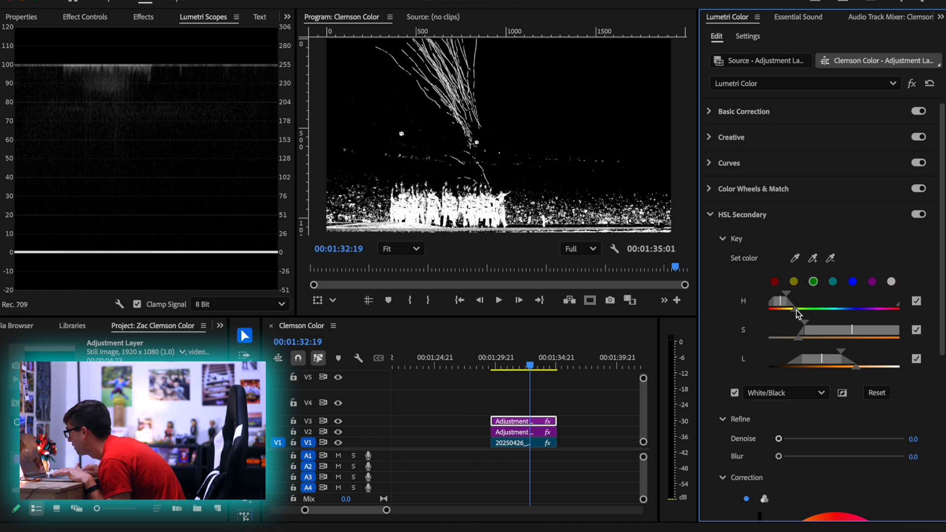
drag(786, 294, 788, 293)
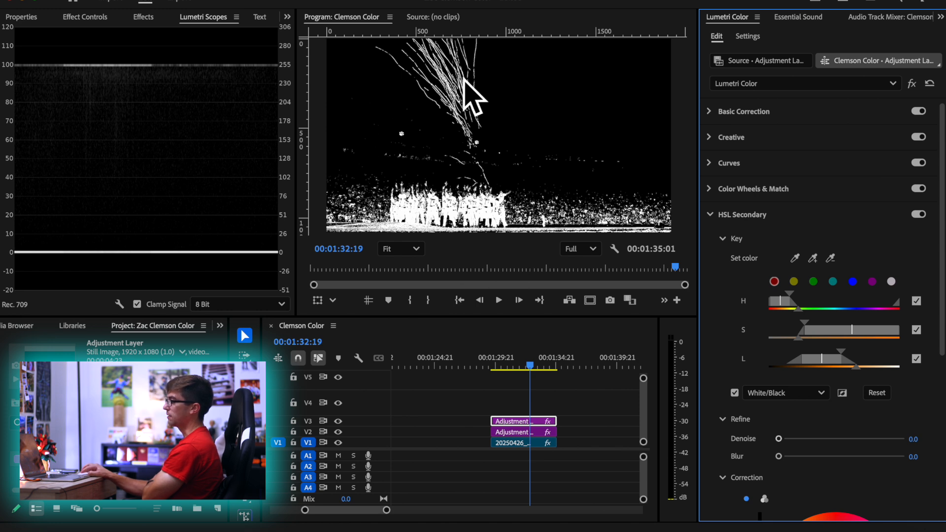
Invert the HSL key so everything except the yellow is affected, and turn off the mask preview to reach the Correction controls
click(842, 394)
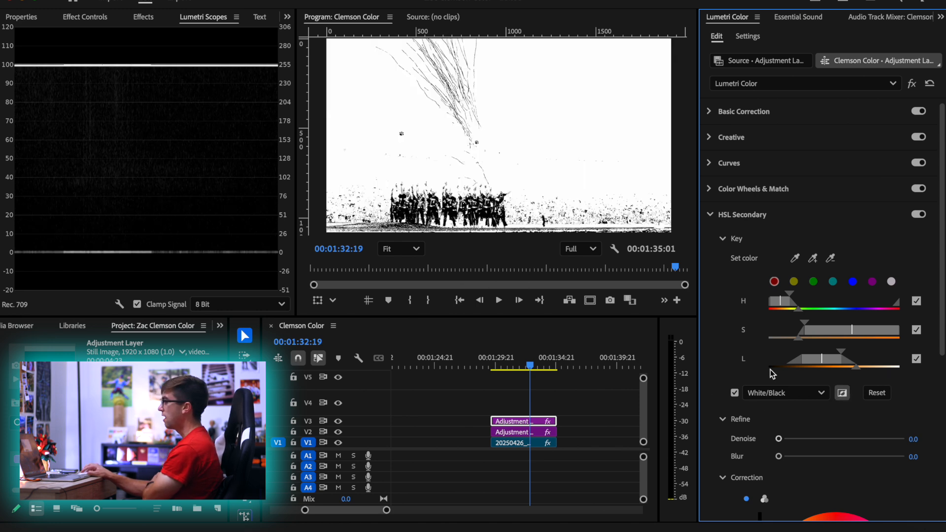
click(734, 393)
scroll(729, 354, down, 5)
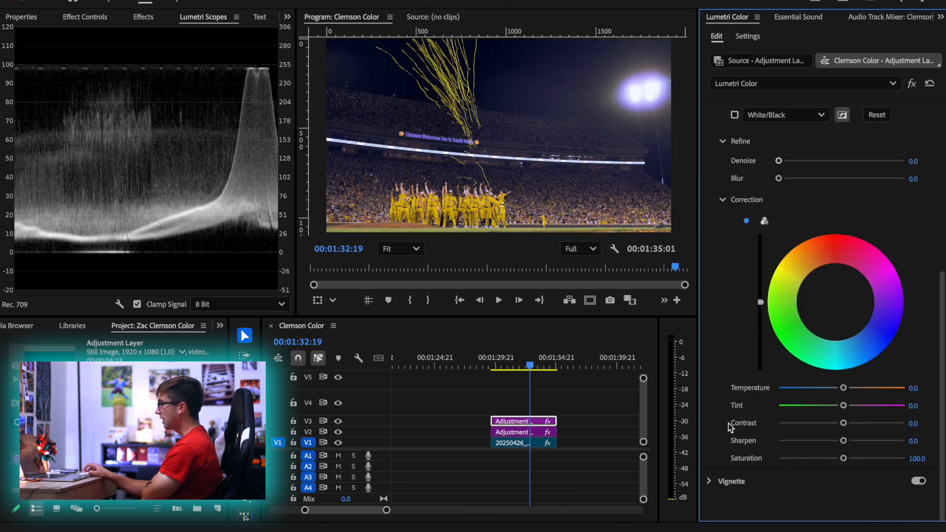
scroll(713, 398, up, 3)
scroll(714, 398, up, 1)
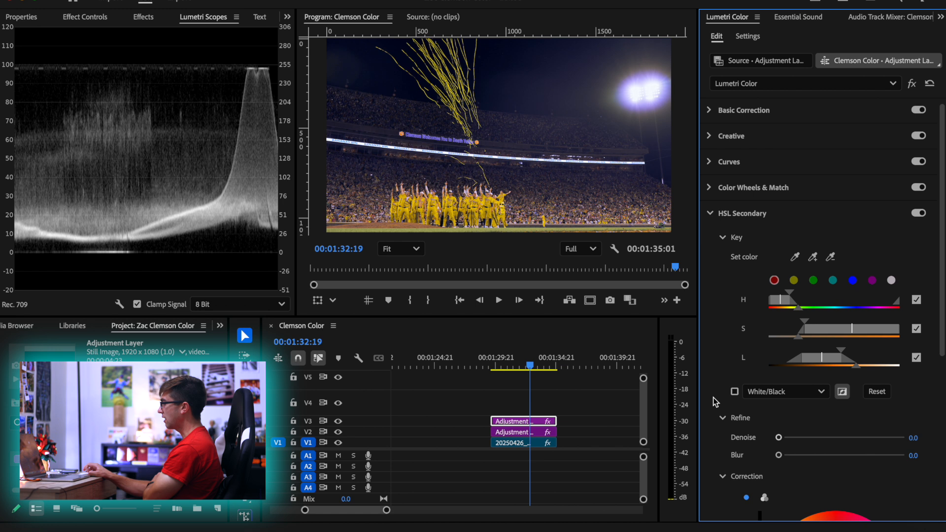
scroll(715, 400, down, 5)
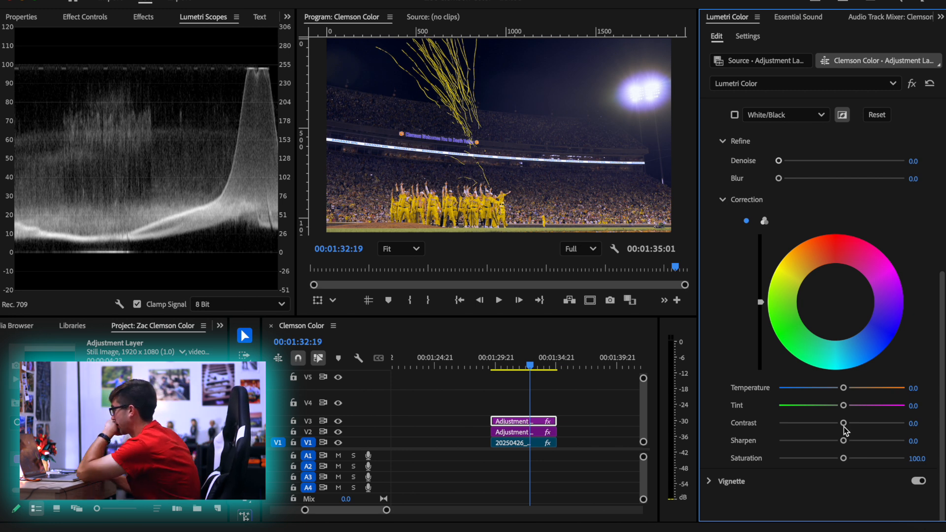
Set the Correction contrast of the inverted HSL key to 23
drag(844, 422, 915, 429)
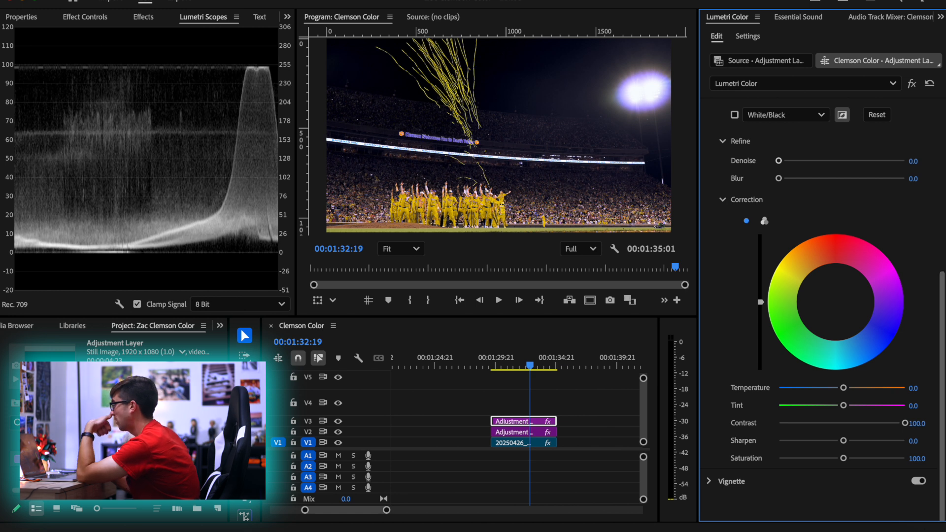
mouse_move(904, 422)
mouse_down()
mouse_move(803, 422)
mouse_move(919, 424)
mouse_up()
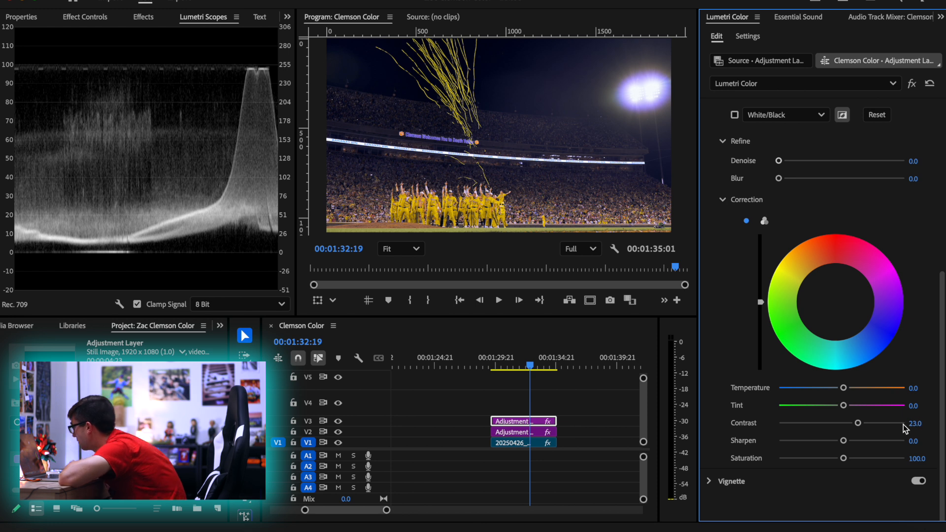
Try a Sharpen of -97 and a Temperature of -97 in the key's Correction settings, undoing each
drag(842, 441, 781, 437)
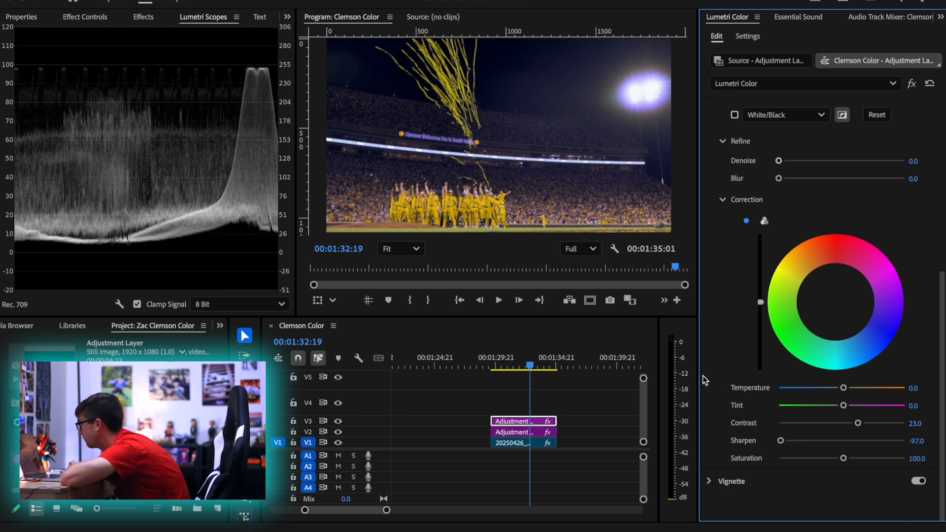
key(super+z)
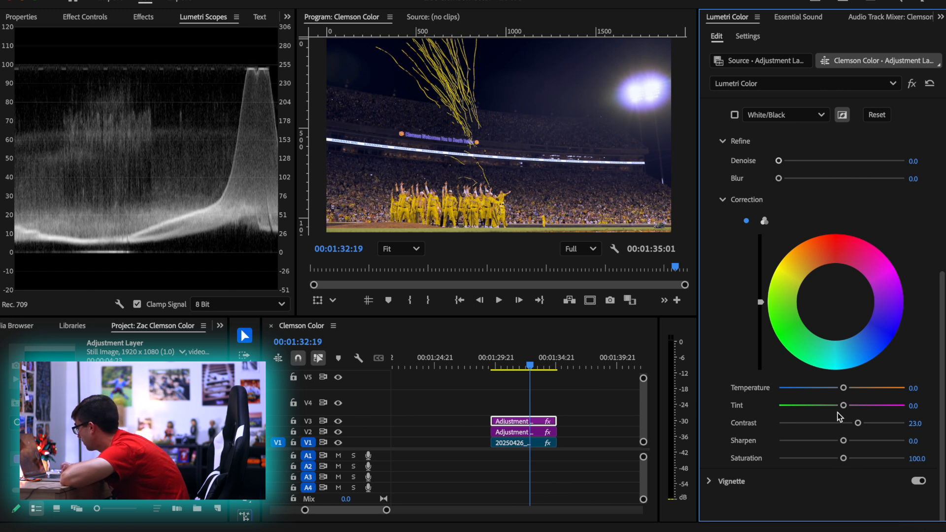
drag(843, 392, 780, 389)
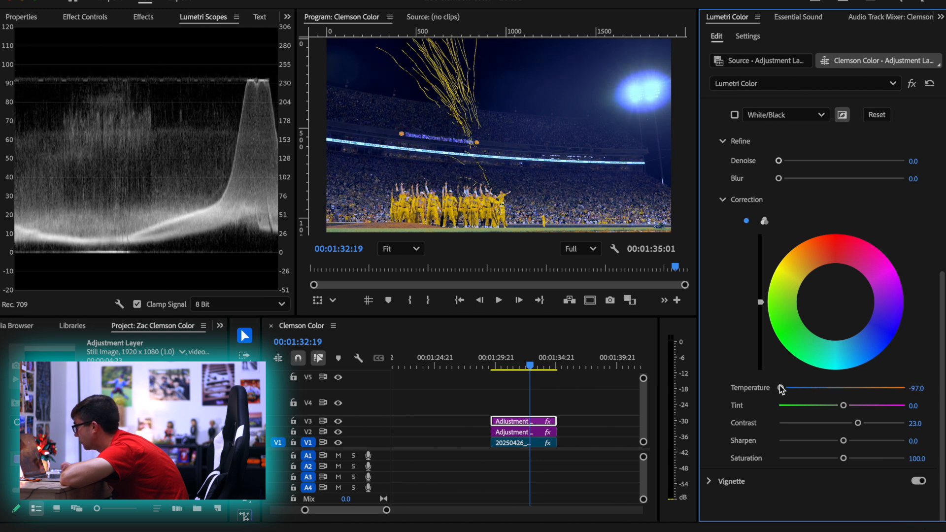
key(super+z)
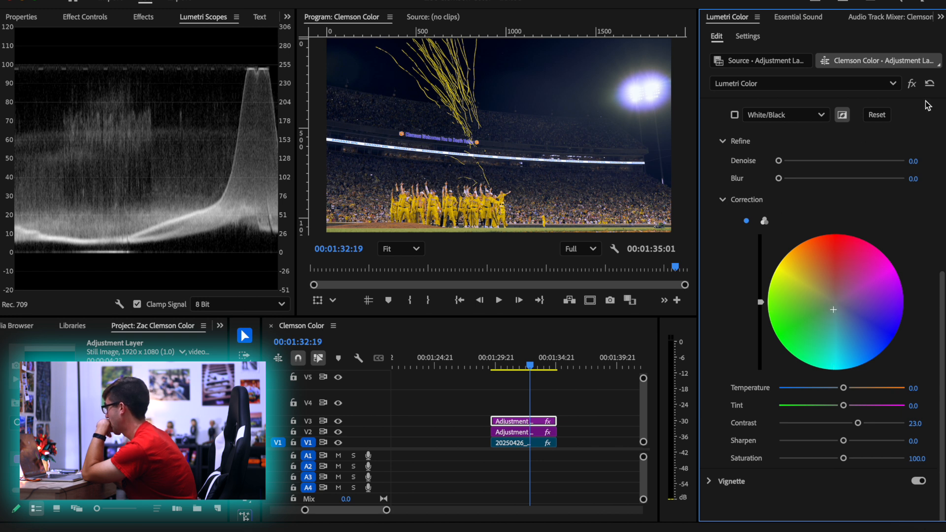
Compare the shot with the HSL Secondary correction switched off and on
scroll(914, 129, up, 4)
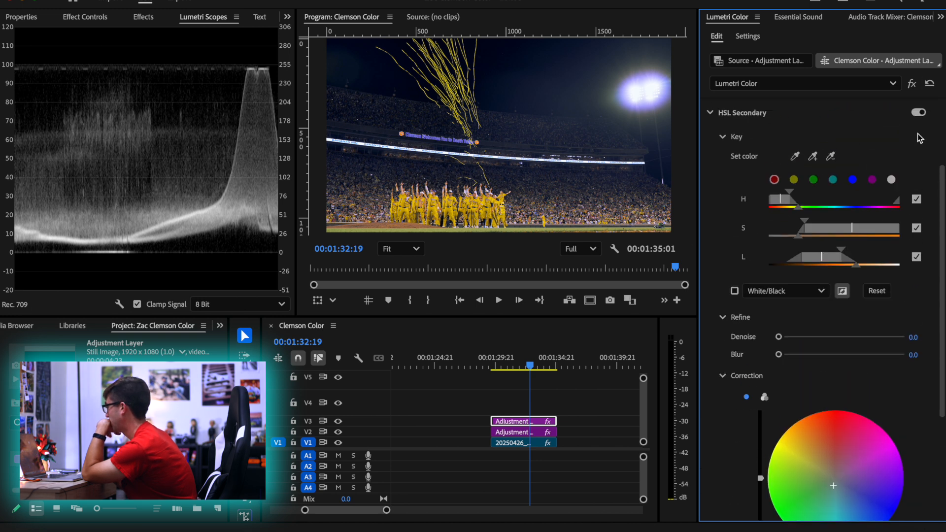
click(917, 112)
click(917, 112)
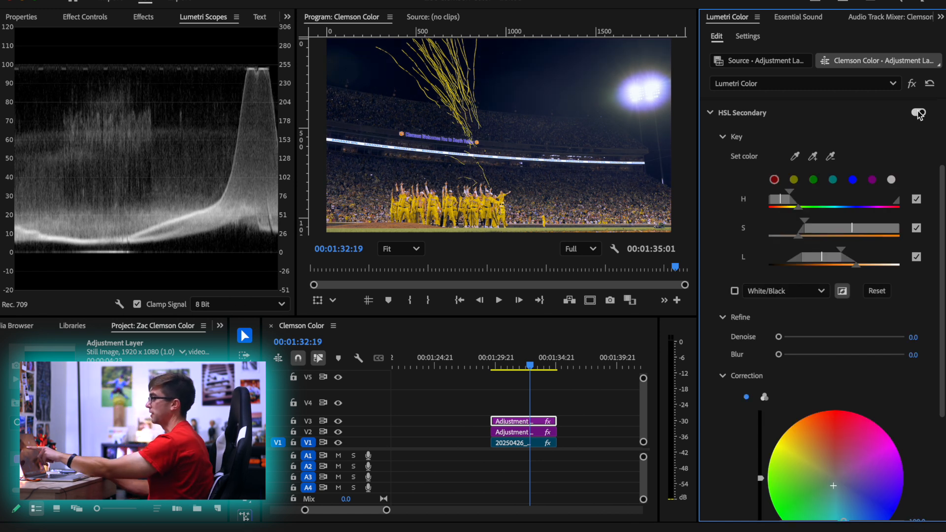
click(917, 112)
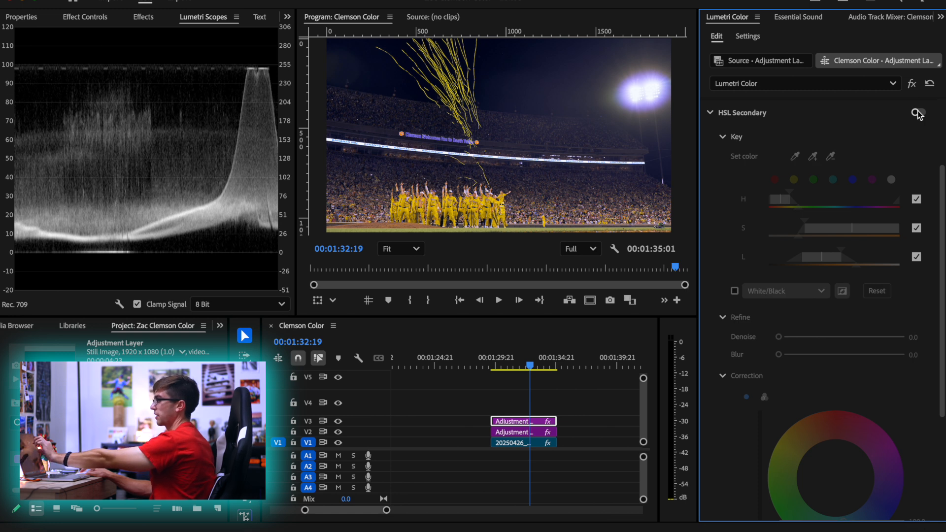
click(917, 112)
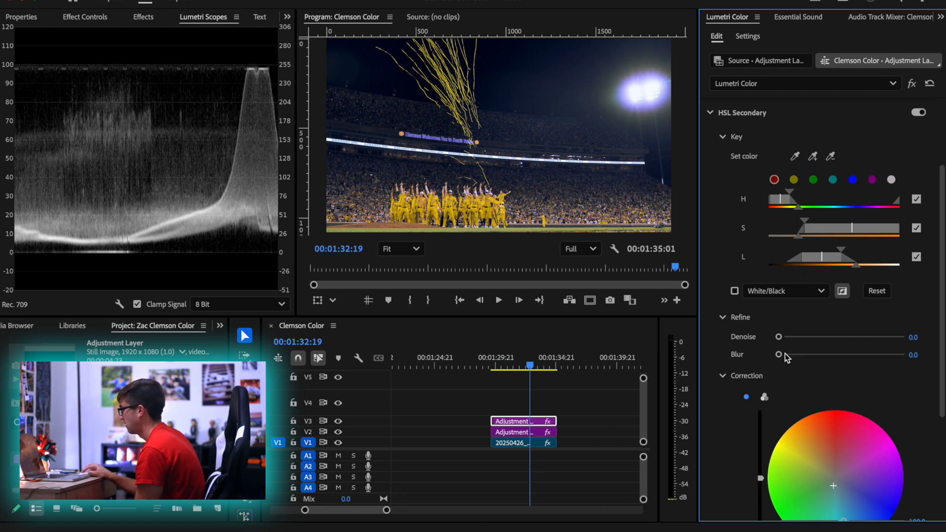
Try a blur of 1.6 on the key, undo it, and lower the Correction saturation to 91.5
drag(785, 353, 793, 353)
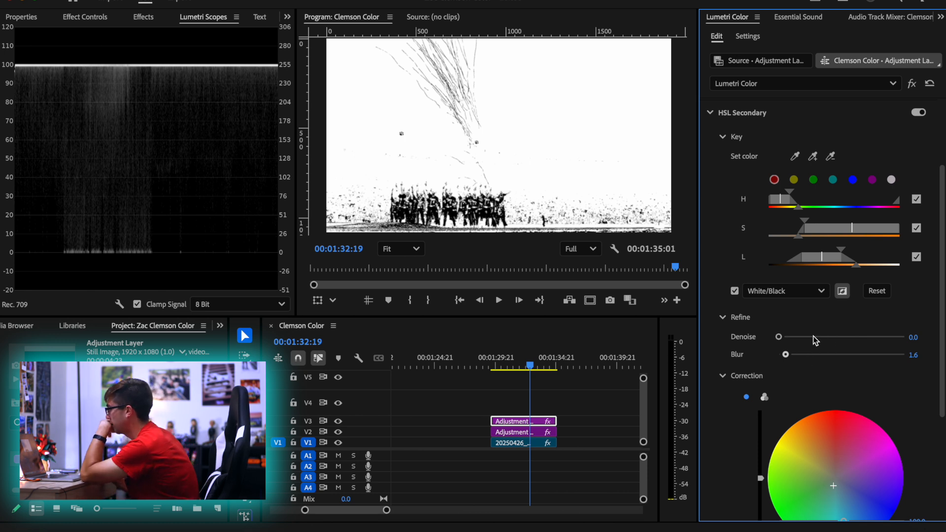
key(super+z)
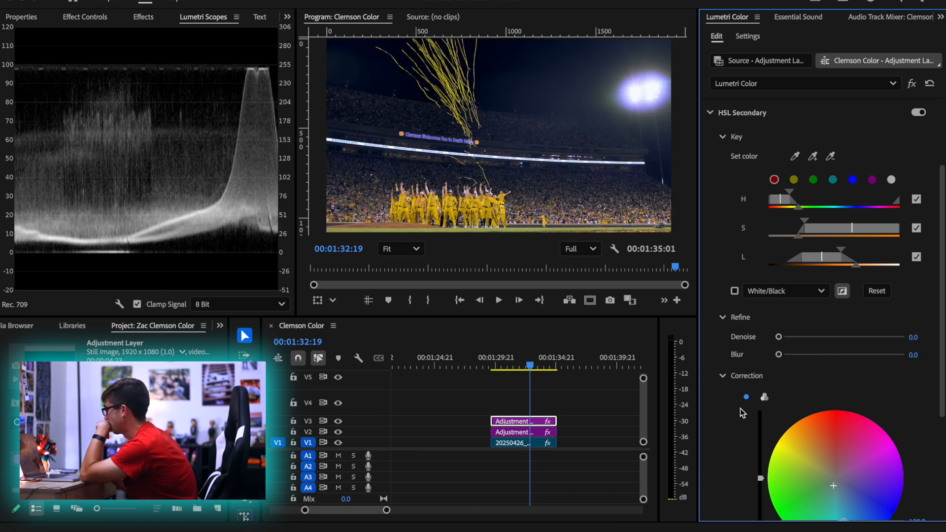
scroll(738, 386, down, 4)
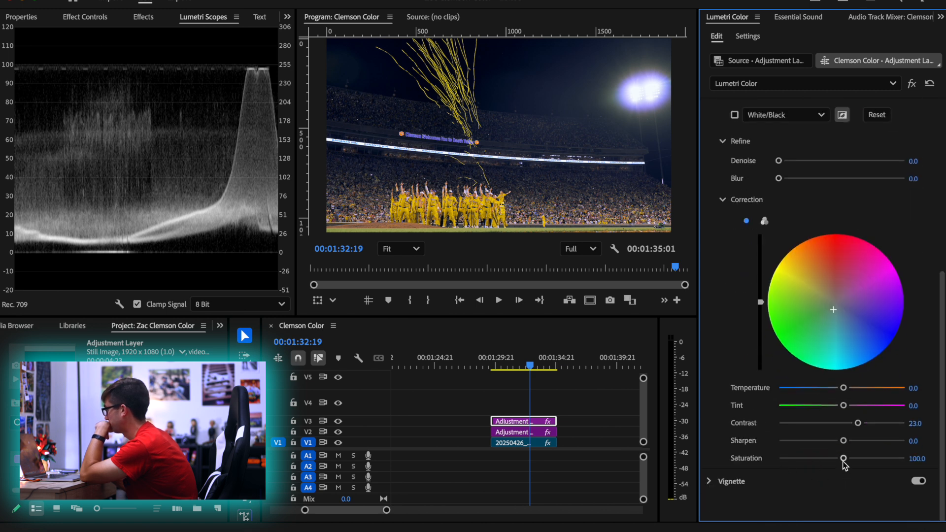
drag(844, 458, 778, 458)
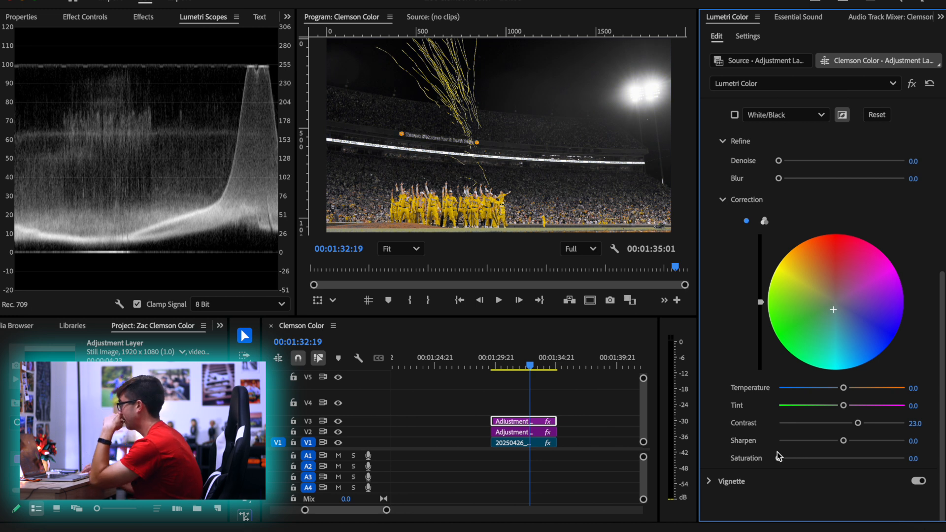
drag(777, 452, 840, 458)
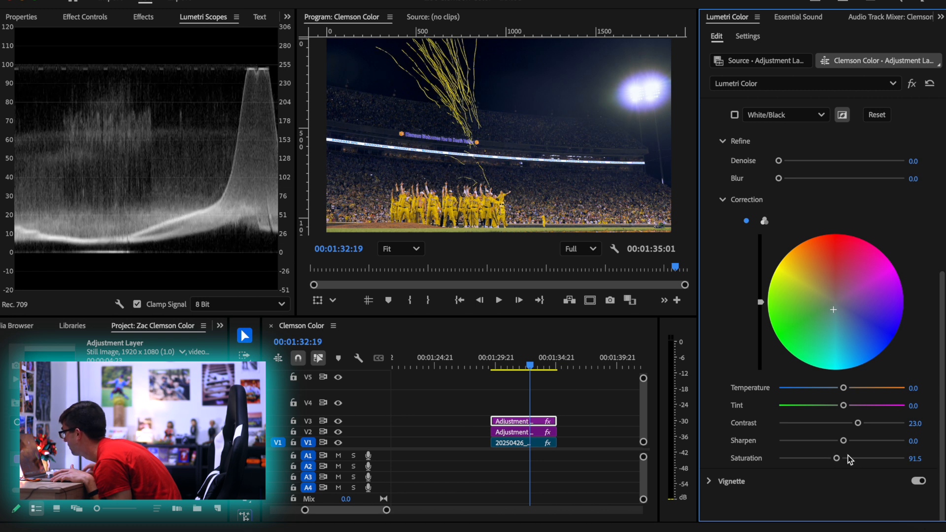
Compare the shot with and without the HSL Secondary correction, and inspect the key's white/black mask
scroll(926, 120, up, 5)
scroll(925, 120, up, 3)
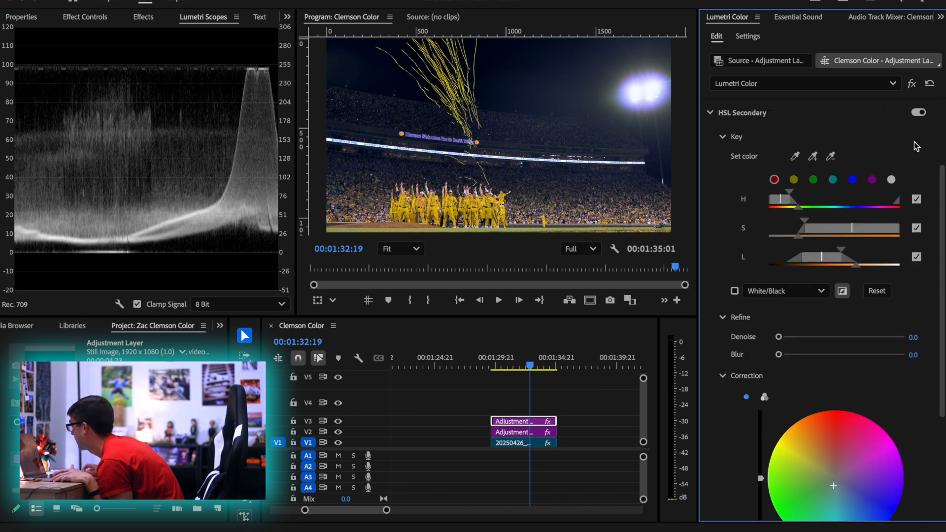
click(917, 113)
click(917, 114)
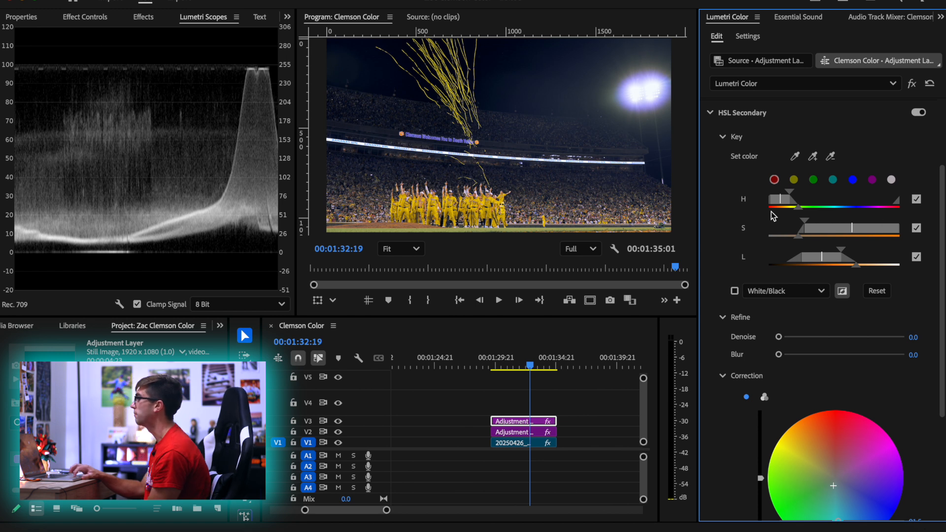
click(734, 291)
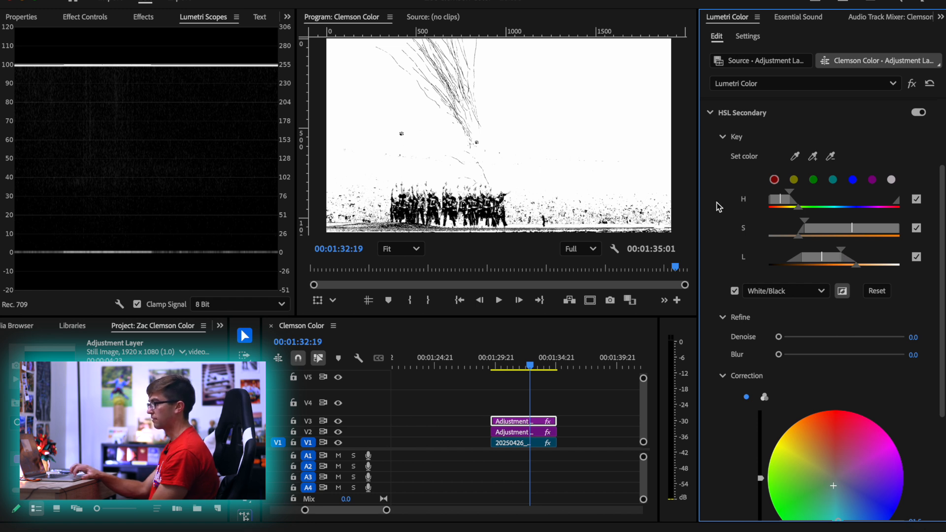
click(735, 290)
scroll(741, 388, down, 4)
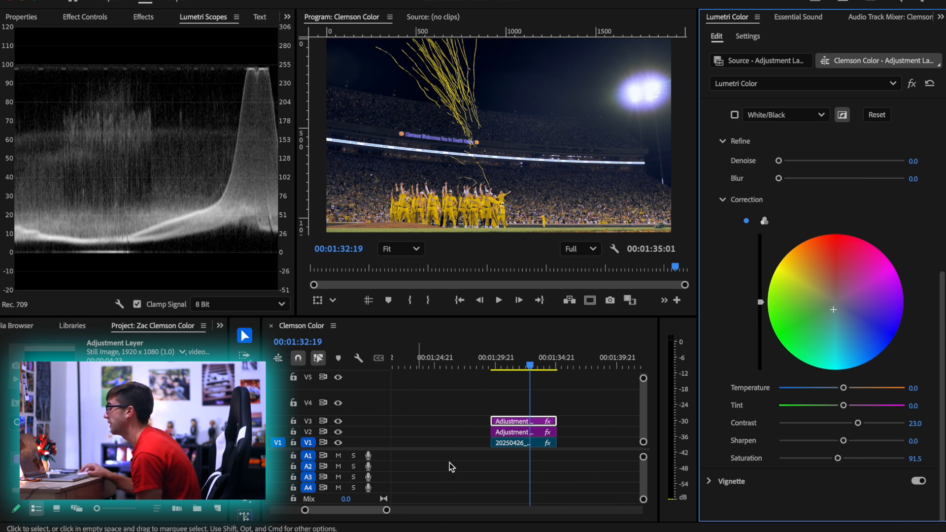
Place a third adjustment layer on V4 above the confetti shot, and move the playhead to 00:01:32:02
drag(49, 352, 514, 411)
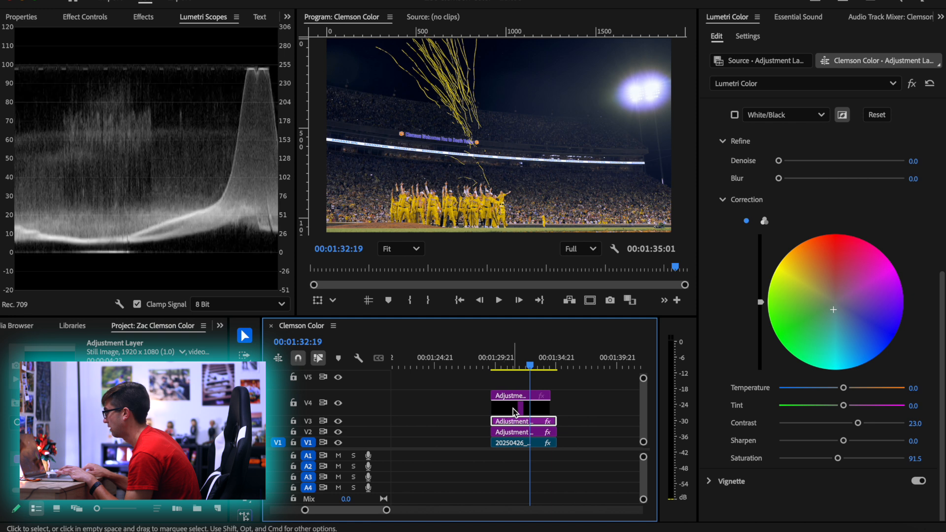
click(513, 411)
mouse_move(529, 365)
mouse_down()
mouse_move(513, 363)
mouse_move(523, 363)
mouse_up()
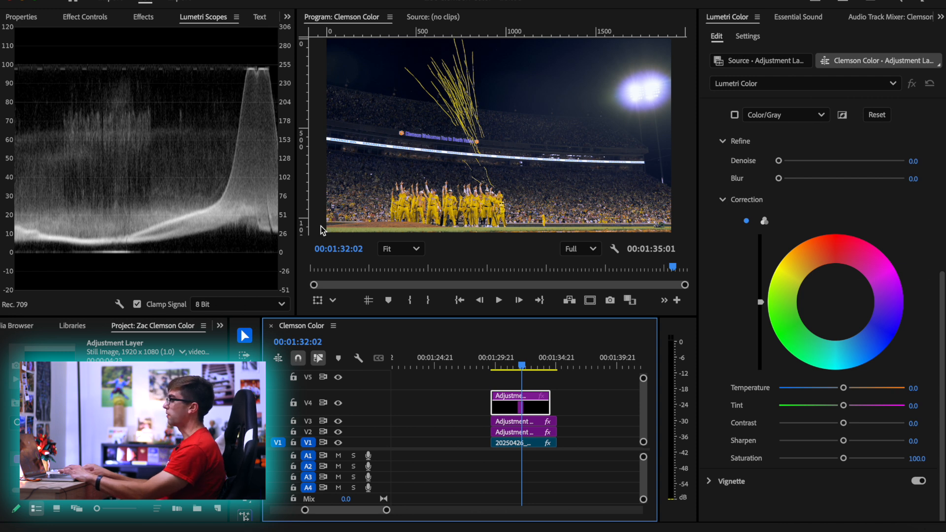
Mask the V4 adjustment layer's opacity with a wide rectangle along the bottom edge of the picture, feathered to 202
click(95, 18)
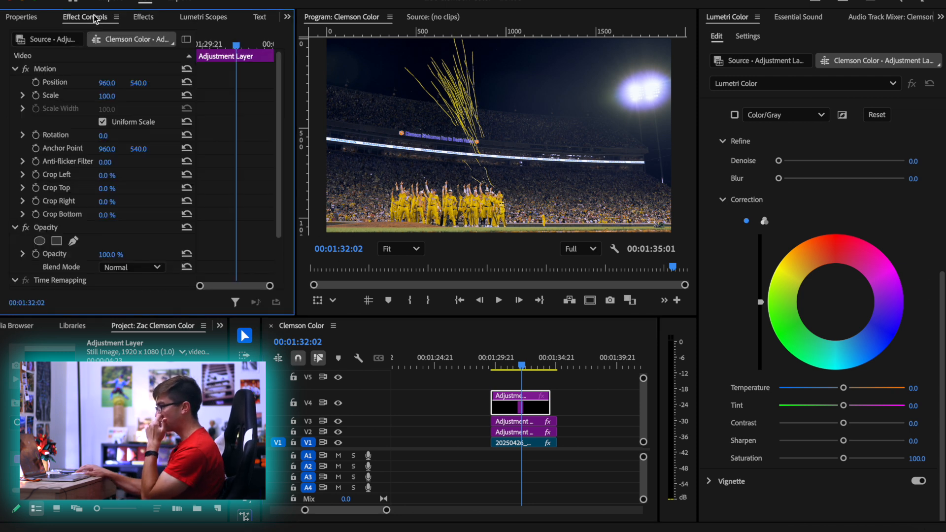
scroll(271, 176, down, 2)
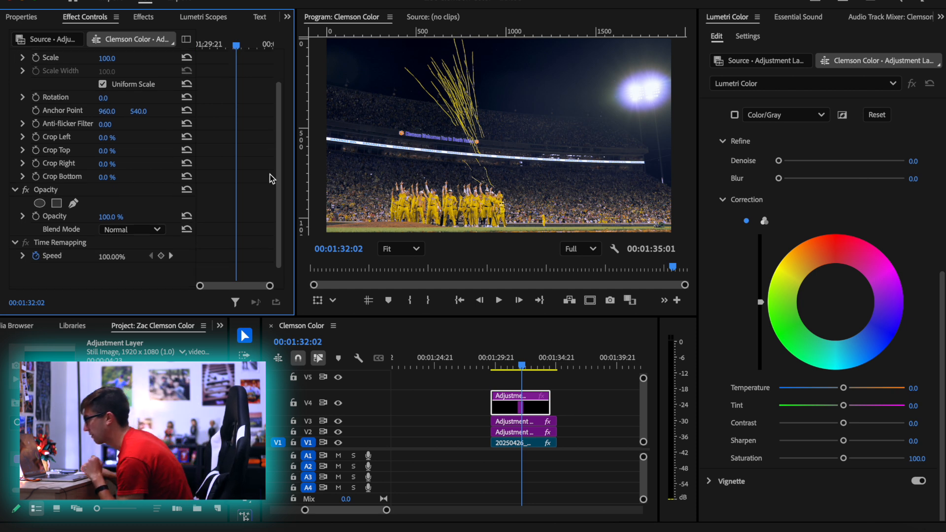
click(58, 189)
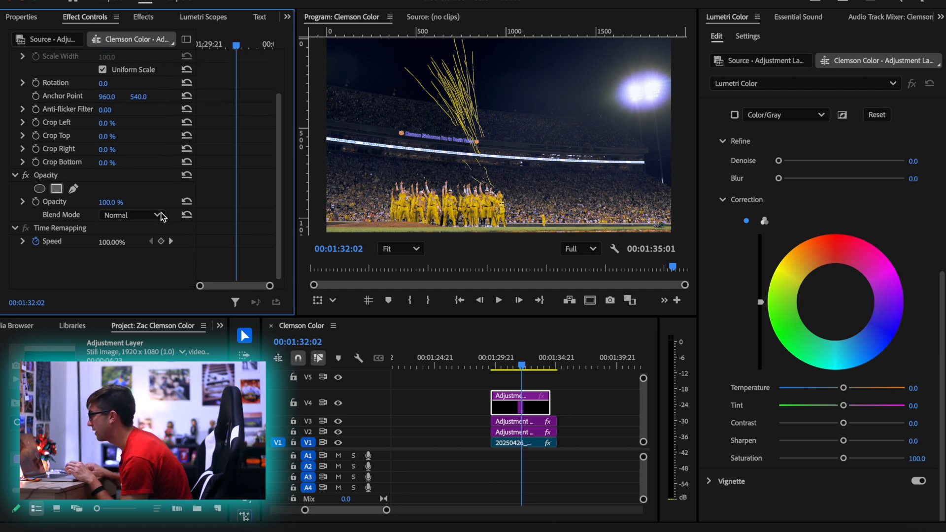
drag(505, 143, 358, 251)
drag(396, 222, 703, 228)
scroll(511, 149, down, 2)
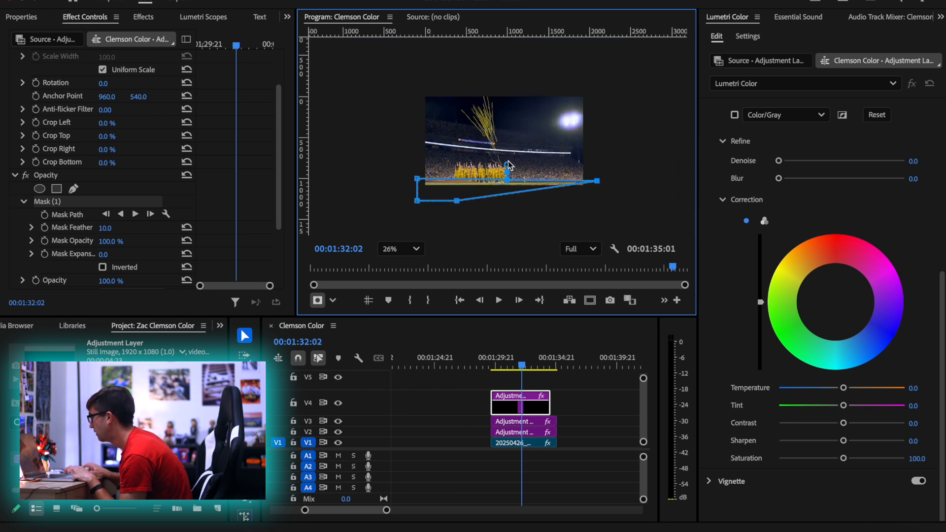
drag(464, 203, 598, 202)
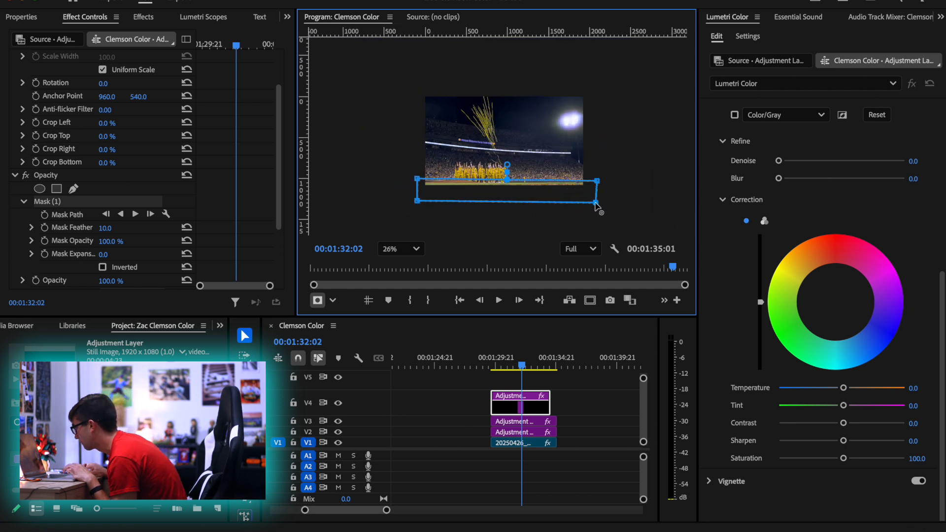
drag(106, 228, 148, 228)
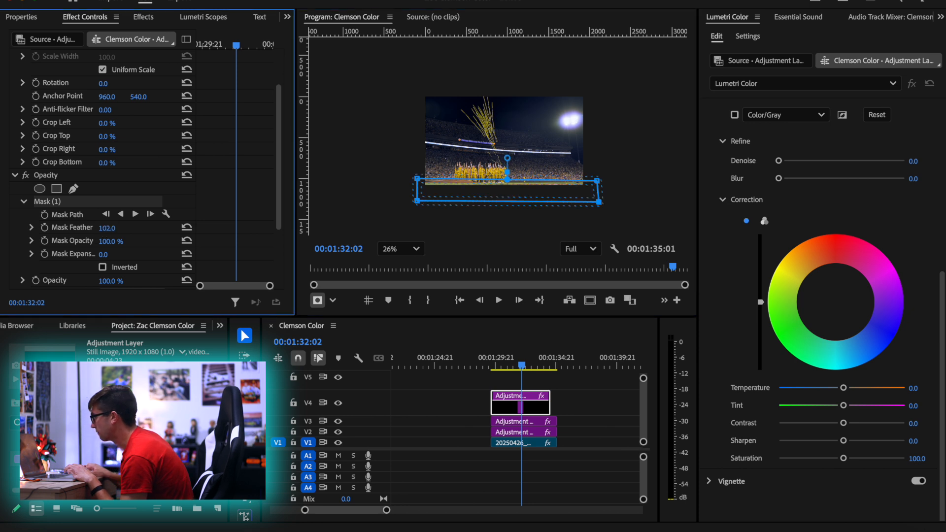
drag(480, 197, 477, 203)
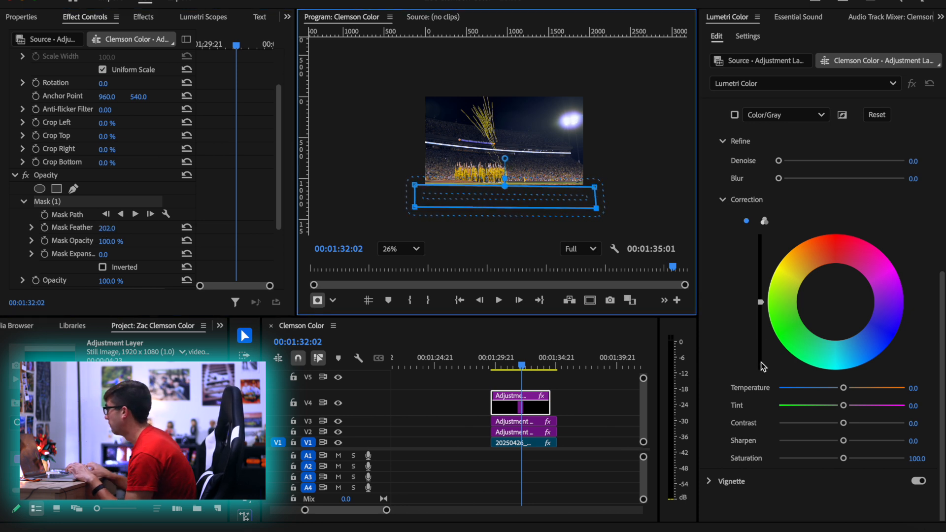
Darken the masked field strip by lowering the Basic Correction shadows to -146
scroll(756, 221, up, 5)
click(800, 122)
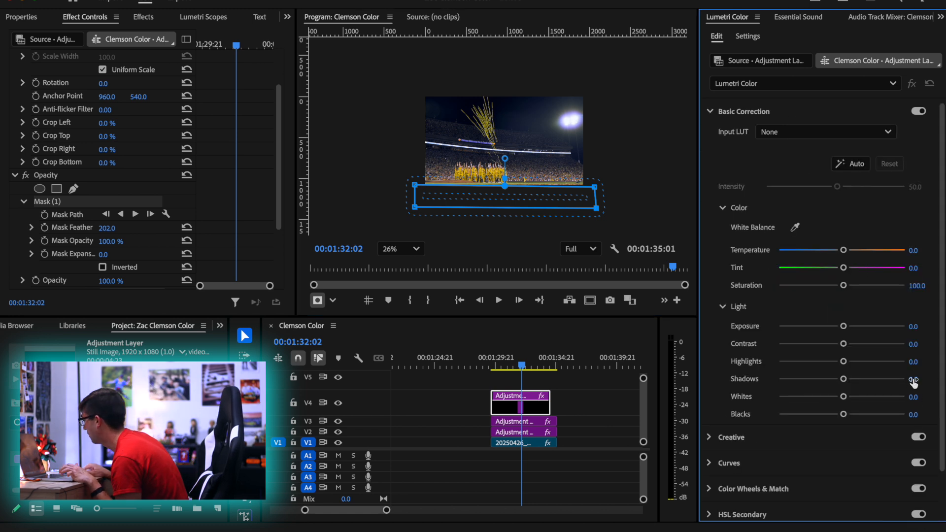
drag(911, 379, 859, 379)
drag(921, 378, 924, 378)
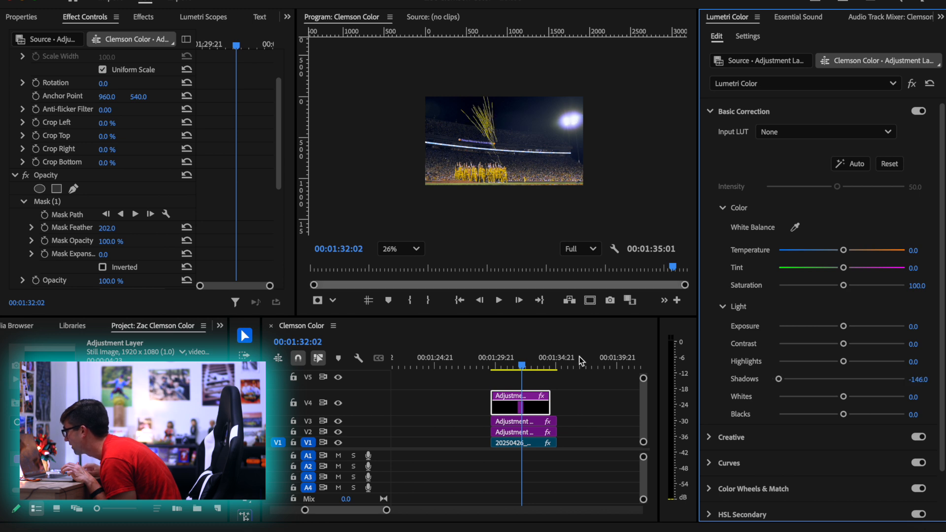
Test the mask higher over the players, reduce its feather to 54, and realign it with the field's edge
click(535, 409)
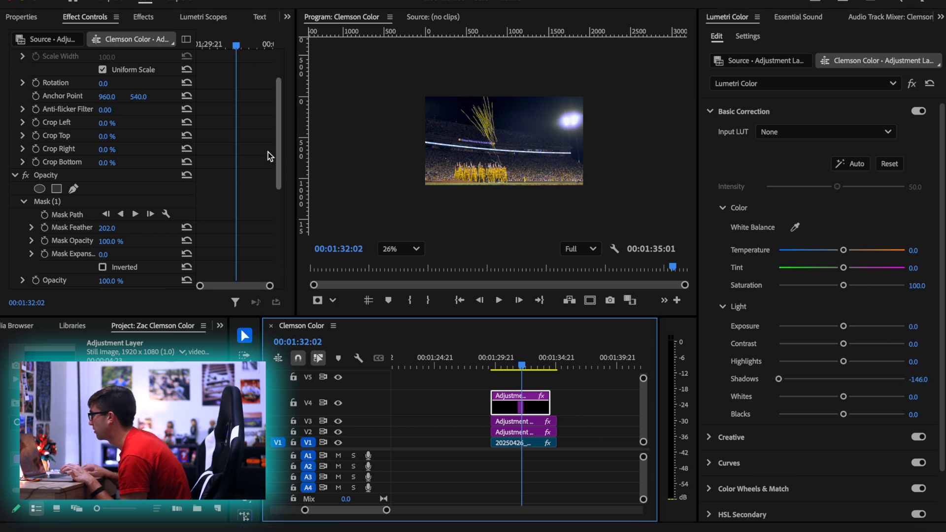
click(49, 201)
drag(501, 197, 503, 197)
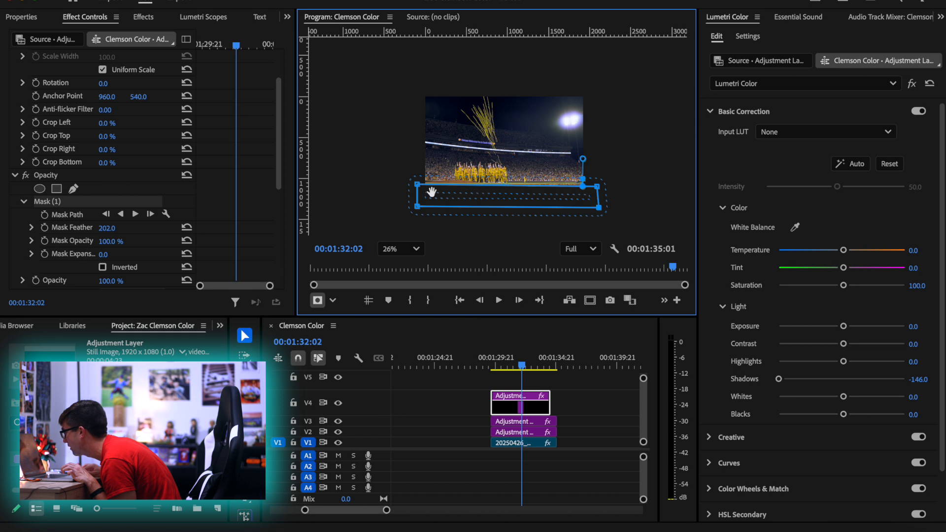
drag(494, 193, 495, 166)
scroll(495, 172, up, 6)
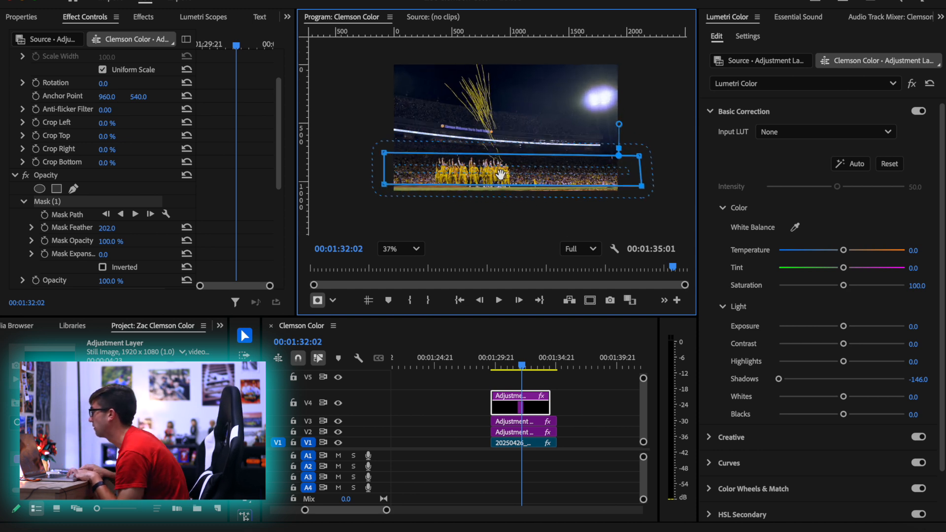
scroll(494, 175, up, 5)
scroll(493, 173, down, 5)
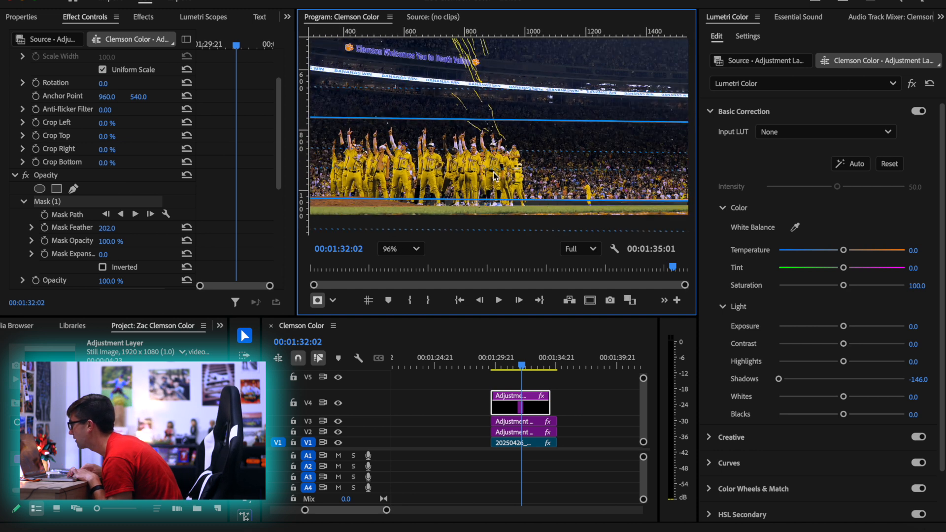
scroll(482, 177, down, 3)
drag(105, 230, 32, 229)
drag(480, 176, 487, 219)
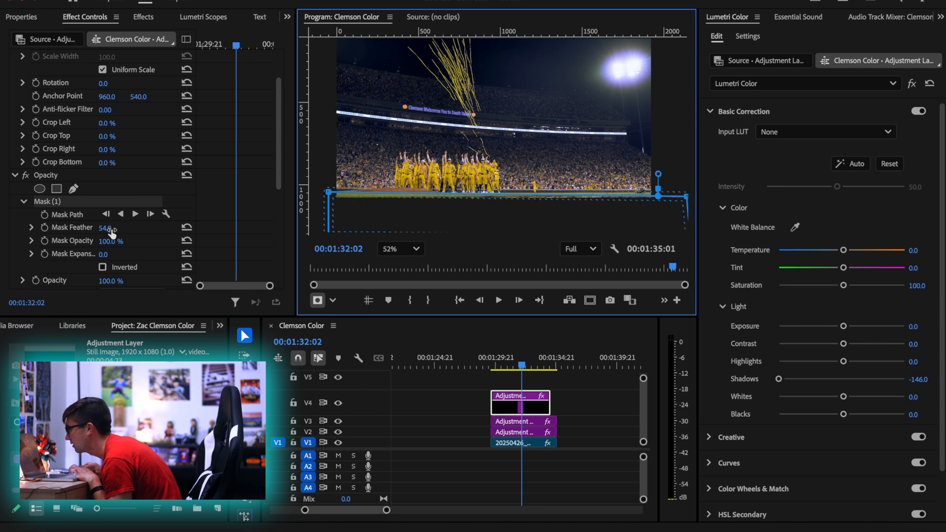
Raise the V4 layer's mask feather to 193, nudge the mask up and to the side, and fit the picture to the monitor
drag(105, 228, 347, 280)
drag(453, 218, 442, 212)
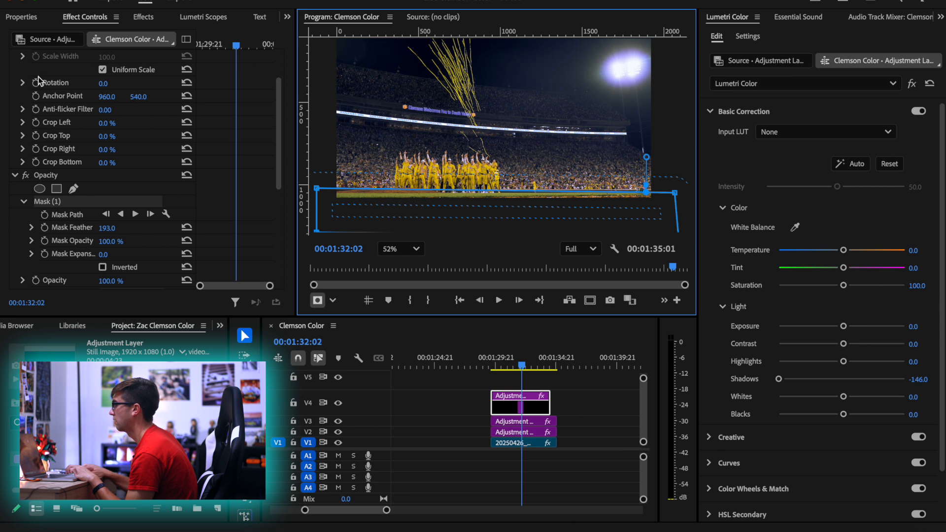
click(88, 87)
click(401, 249)
click(398, 271)
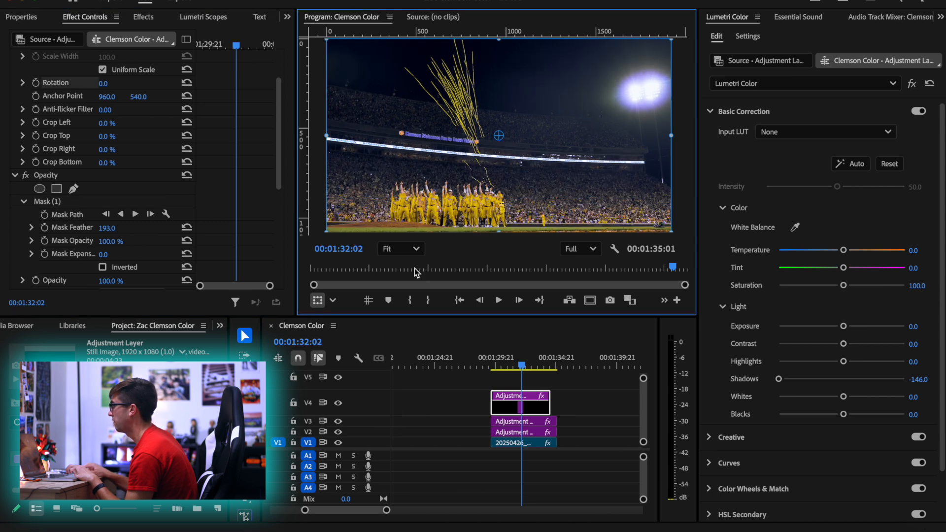
Examine the masked V4 field darkening on the full picture at different view sizes
click(534, 406)
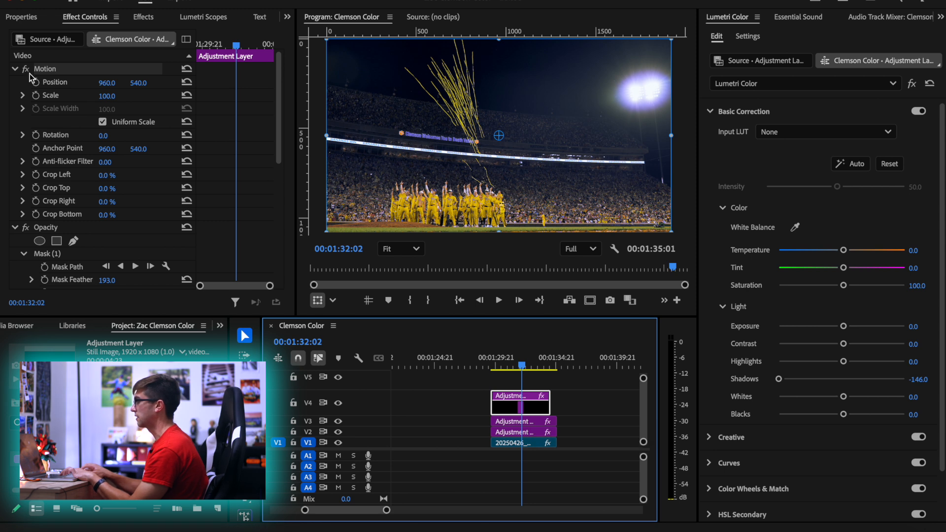
click(41, 58)
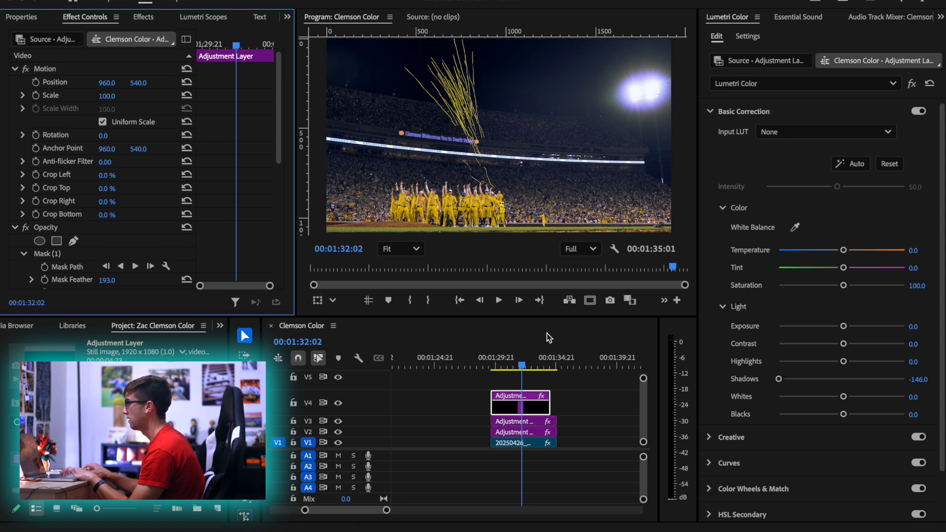
click(524, 412)
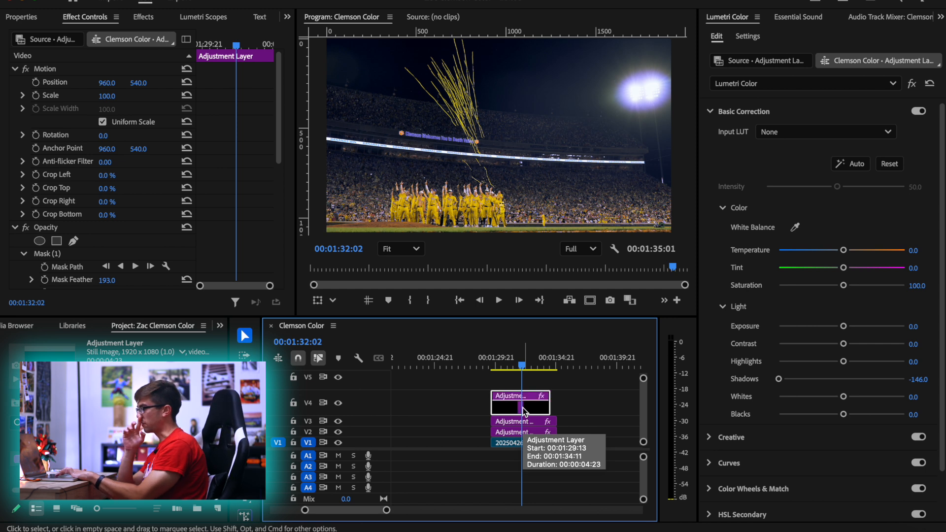
scroll(523, 408, down, 5)
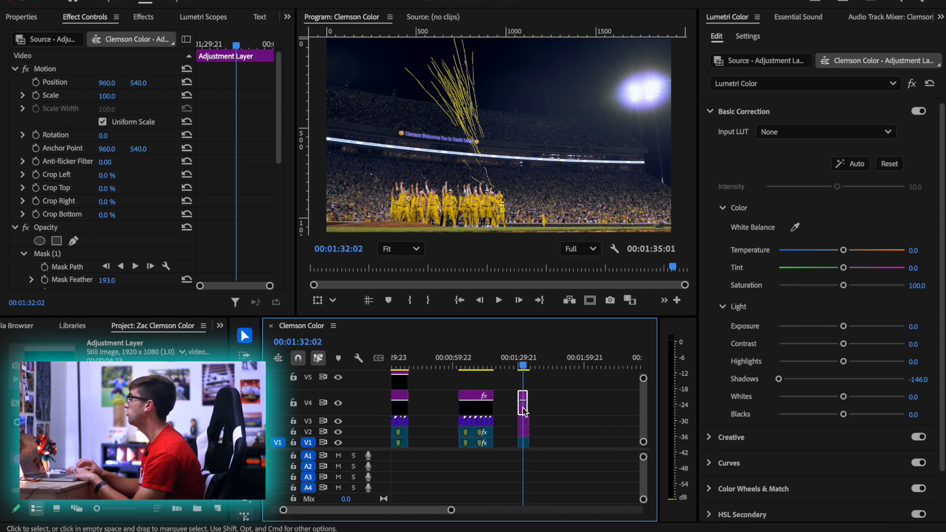
scroll(437, 193, down, 1)
scroll(438, 195, down, 1)
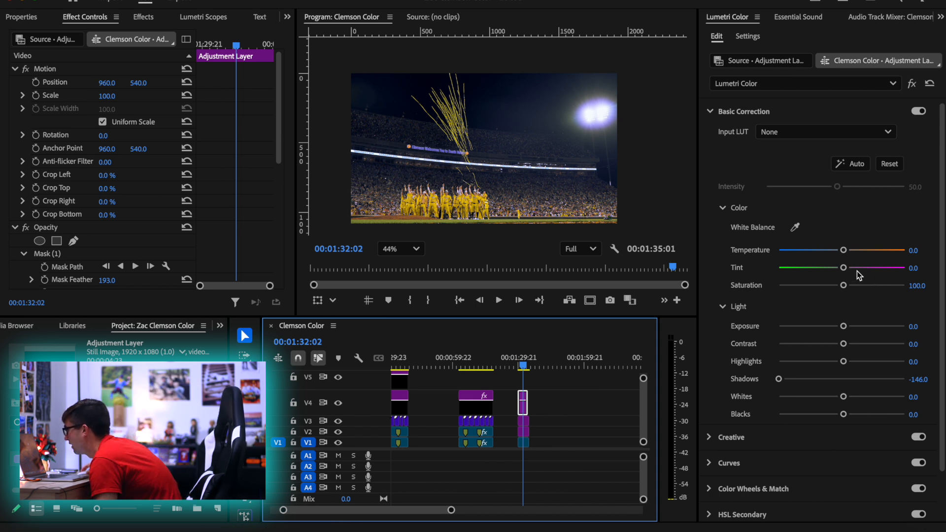
scroll(485, 218, up, 4)
scroll(486, 218, down, 5)
scroll(485, 218, up, 1)
Fit the picture to the program monitor and advance the playhead to 00:01:32:10
click(400, 249)
click(409, 264)
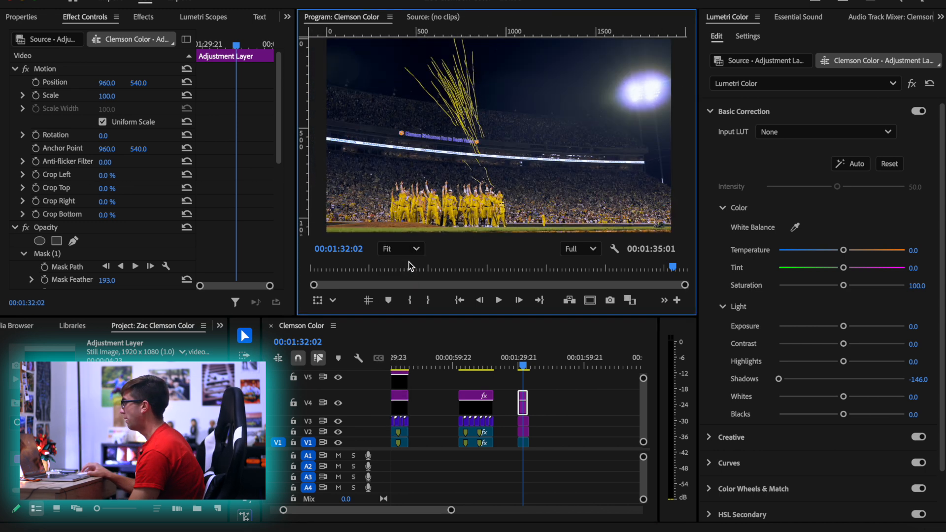
key(Right)
key(Right)
key(Right)
key(Right)
key(Right)
key(Right)
key(Right)
key(Right)
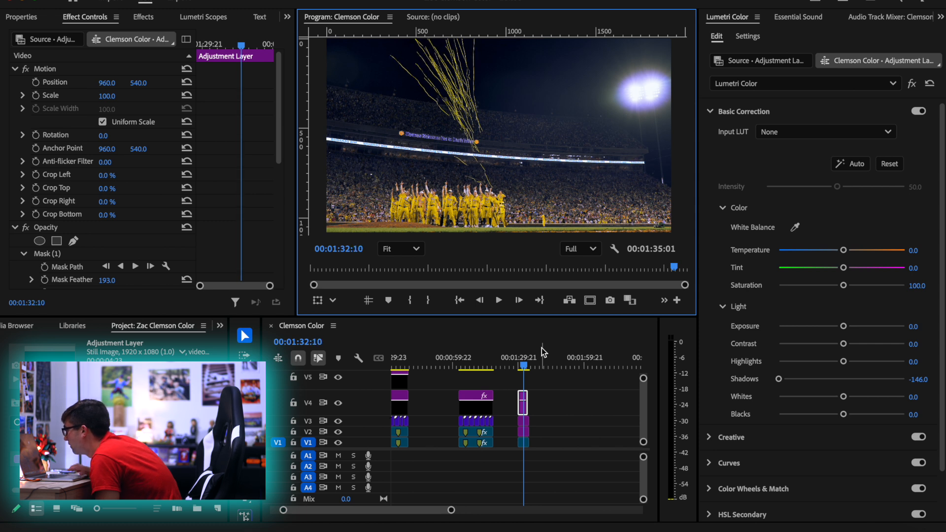
scroll(495, 210, down, 1)
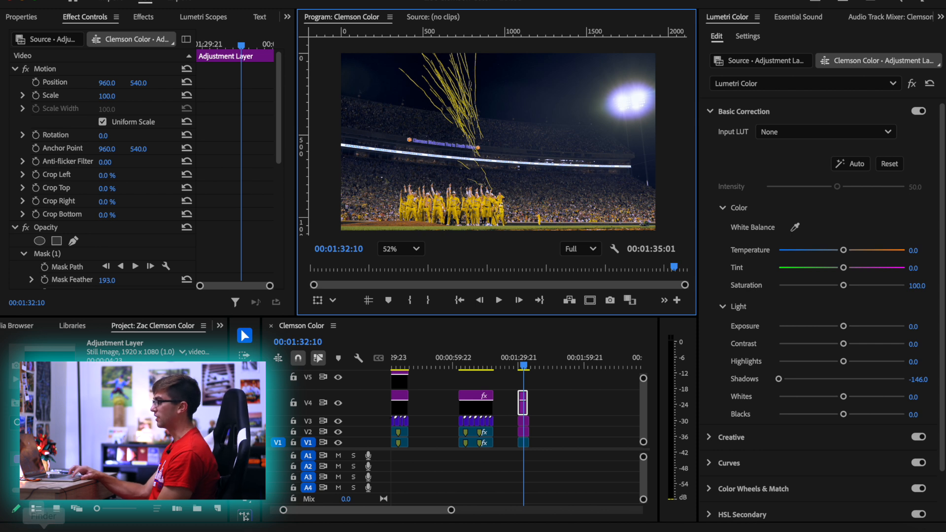
Minimize all timeline tracks and extend the V4 adjustment layer to the end of the confetti shot
click(358, 358)
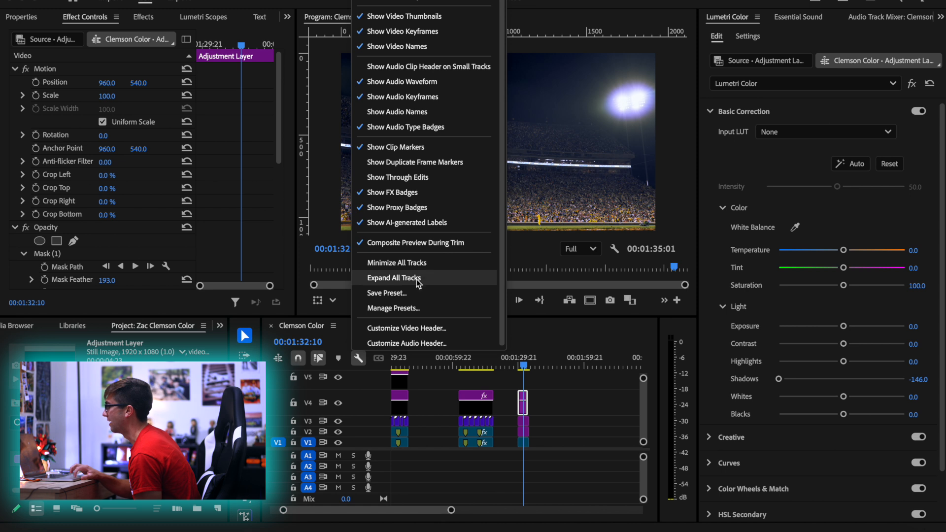
click(416, 263)
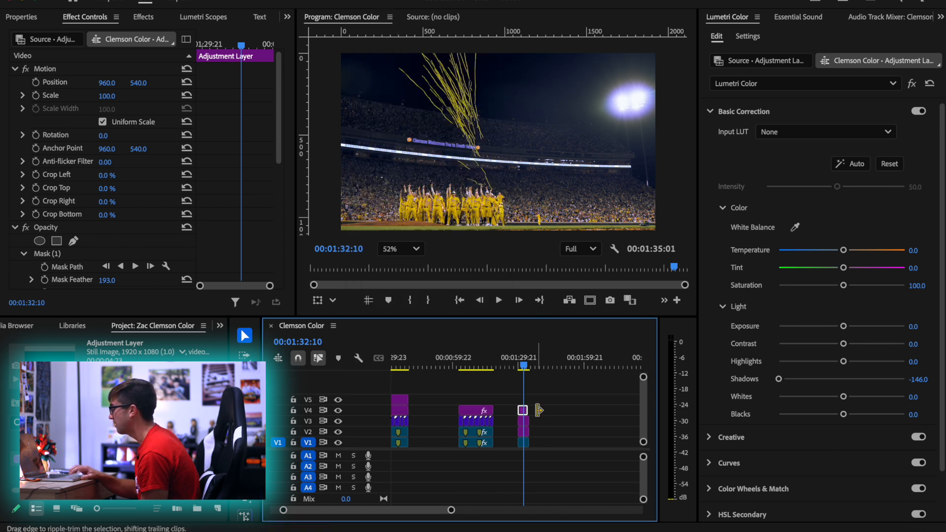
scroll(536, 386, up, 5)
drag(493, 407, 498, 407)
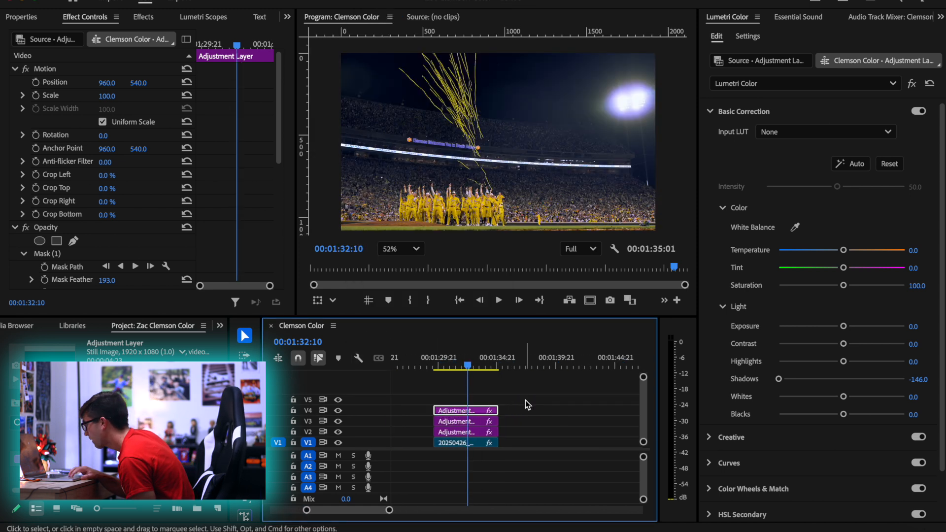
scroll(526, 402, down, 4)
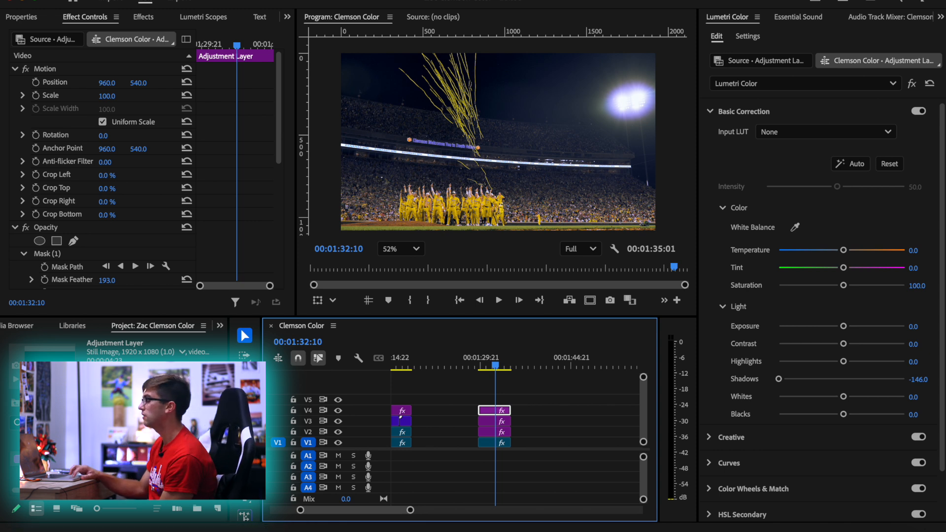
Place another adjustment layer on V5 above the confetti shot and disable hue and saturation in its HSL Secondary key
drag(60, 459, 477, 403)
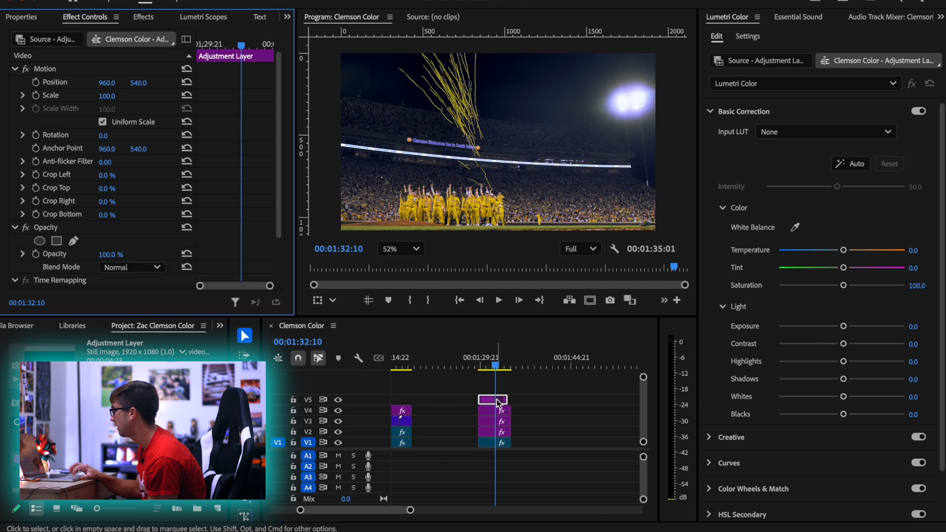
scroll(729, 438, down, 2)
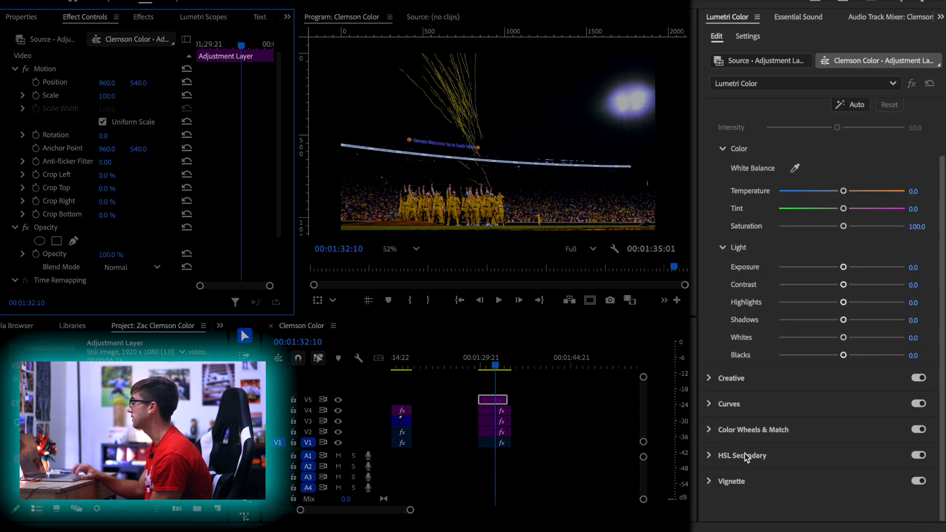
click(747, 457)
scroll(769, 282, down, 1)
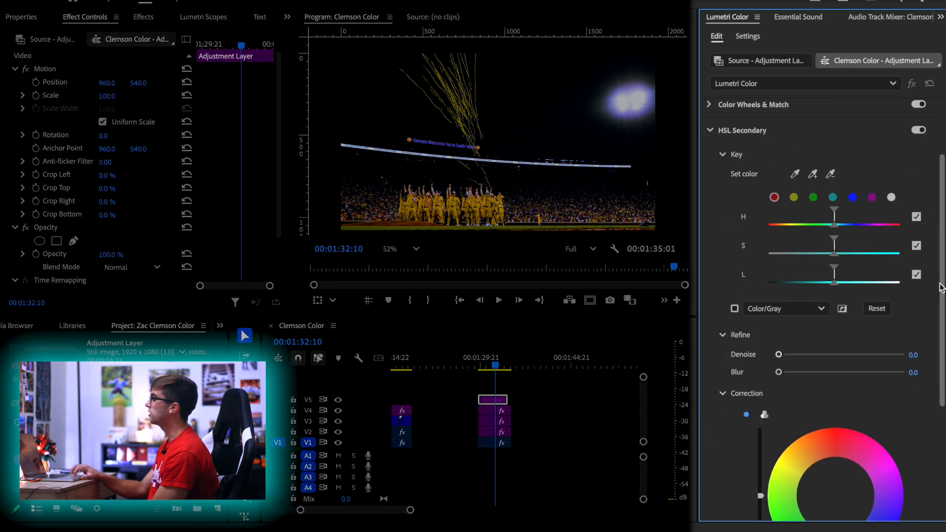
click(916, 217)
click(916, 246)
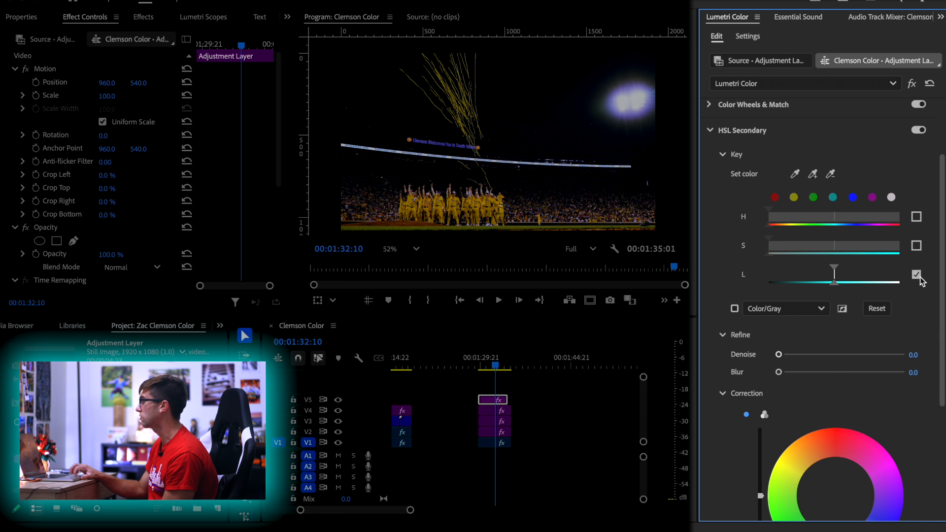
Show the V5 key as a White/Black matte and narrow its luminance range to the brightest highlights
click(778, 309)
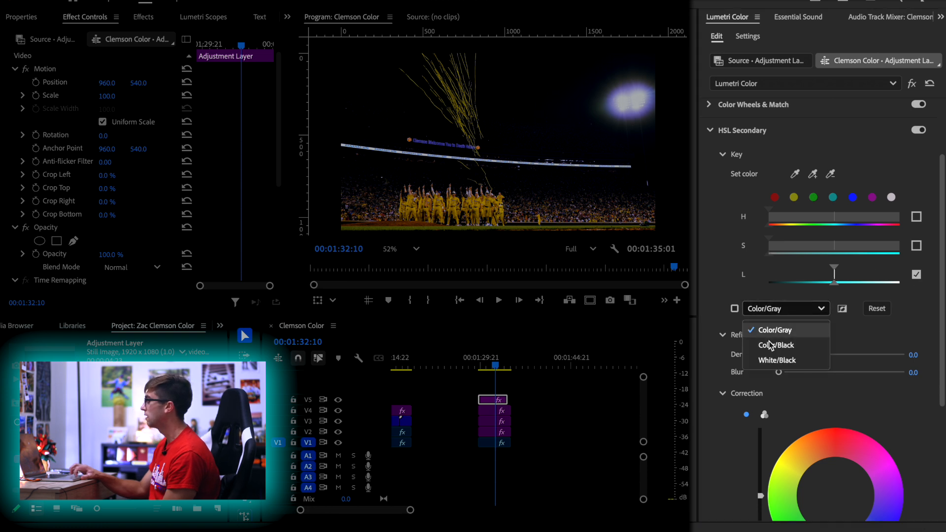
click(778, 358)
click(735, 308)
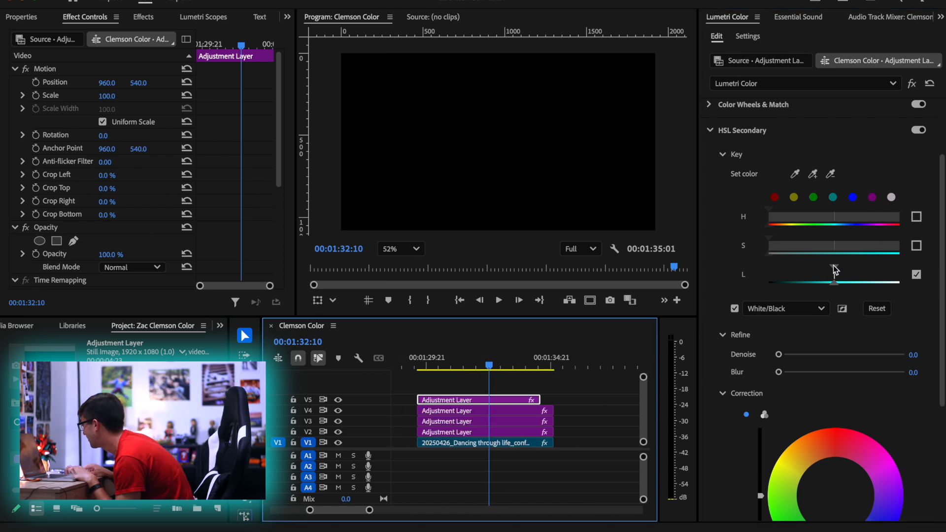
mouse_move(833, 267)
mouse_down()
mouse_move(894, 269)
mouse_move(833, 271)
mouse_up()
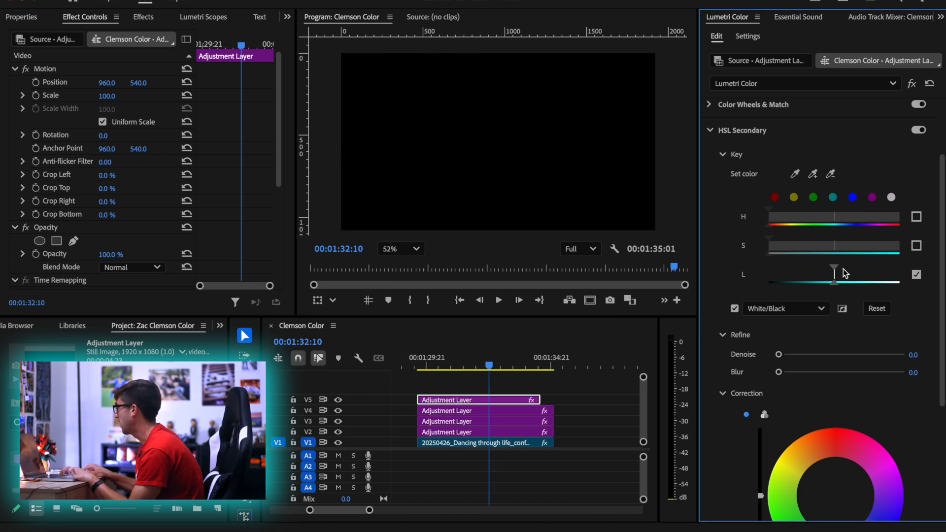
key(super+z)
drag(828, 270, 892, 280)
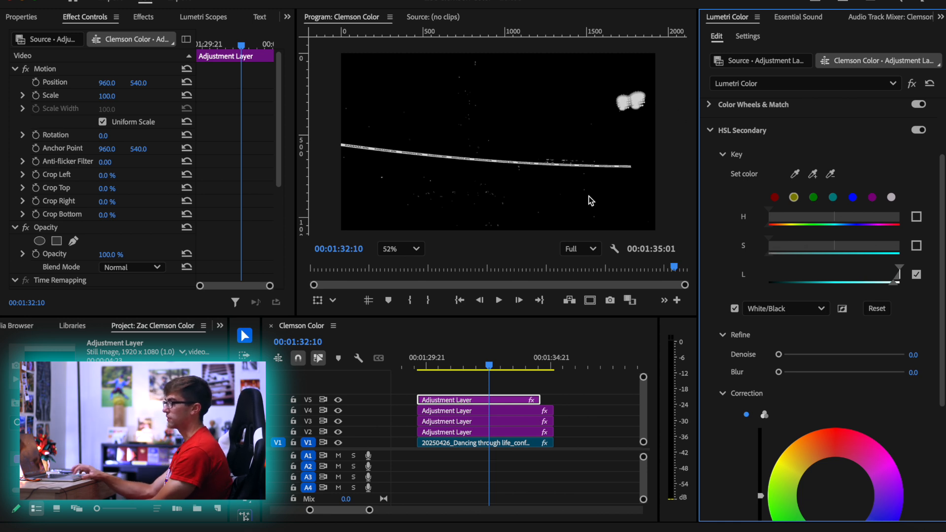
Extend the V5 adjustment layer to the end of the shot and apply Gaussian Blur to it
drag(540, 399, 552, 399)
click(143, 17)
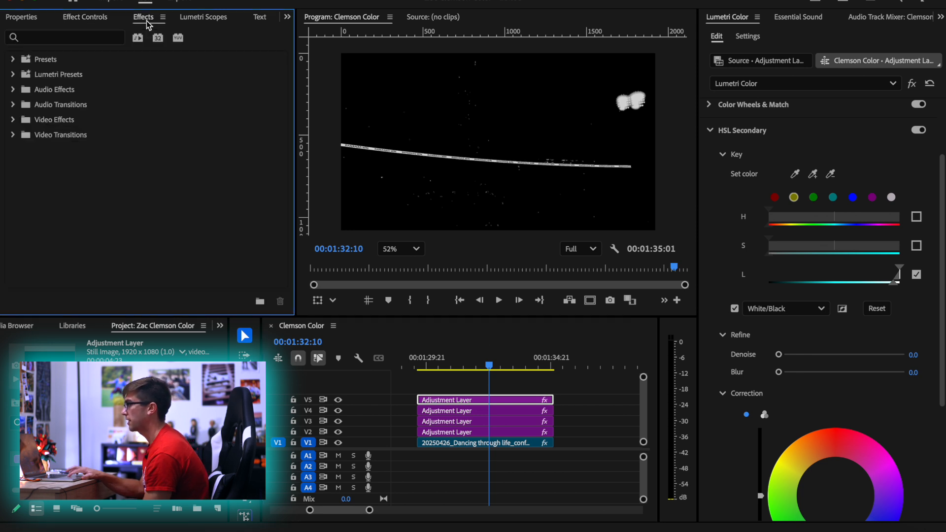
click(108, 41)
text(gau)
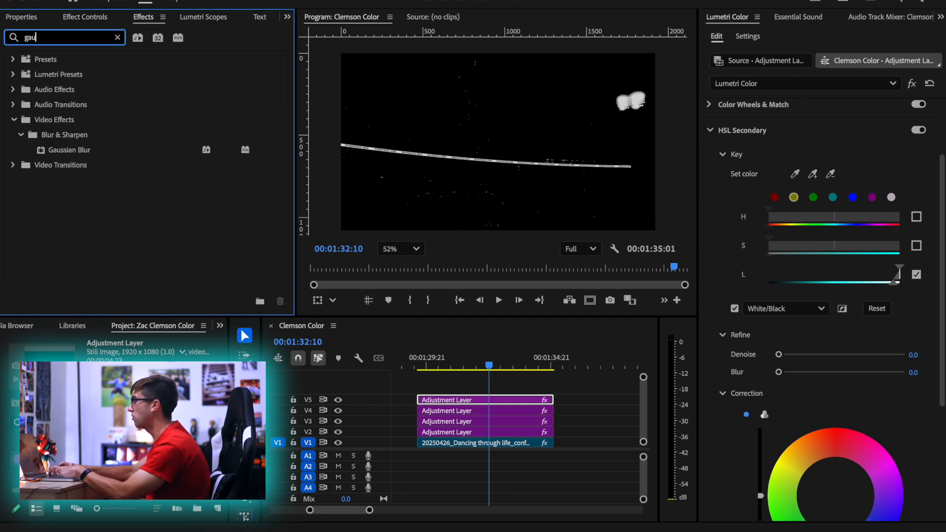
drag(80, 149, 508, 403)
Set the V5 adjustment layer's opacity blend mode to Screen so the matte acts as a highlight glow
click(74, 18)
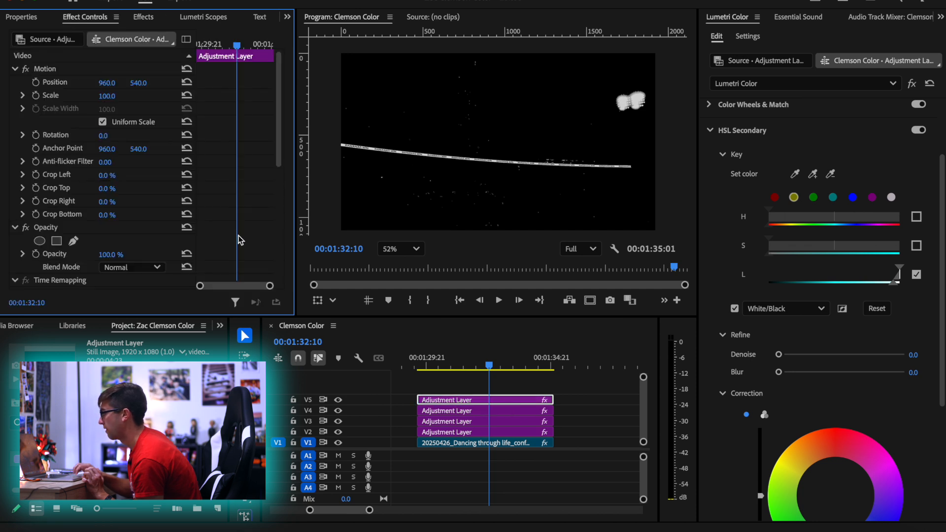
scroll(238, 239, down, 3)
scroll(237, 240, down, 3)
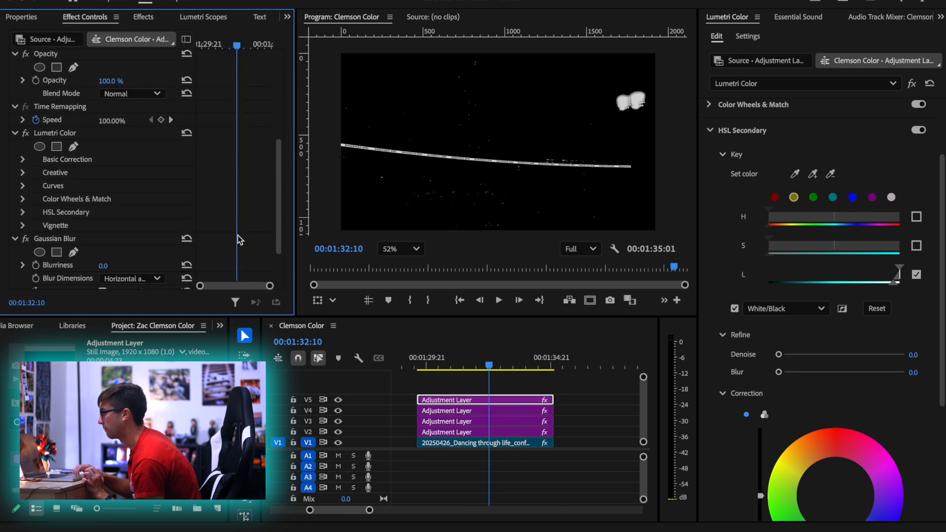
click(118, 94)
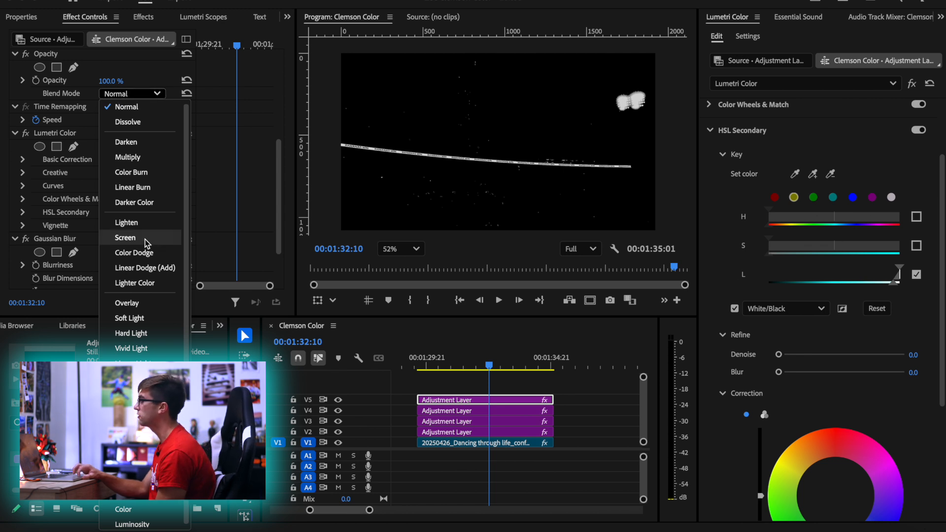
click(125, 238)
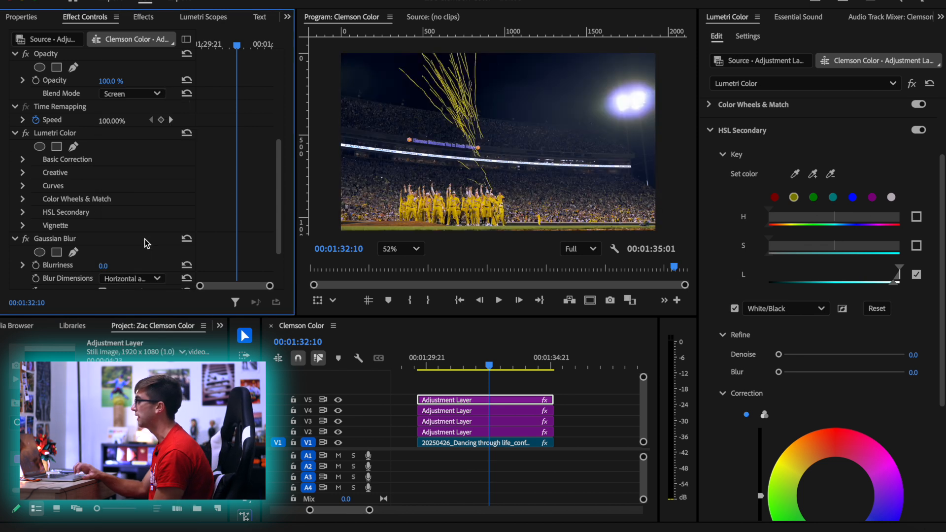
click(500, 405)
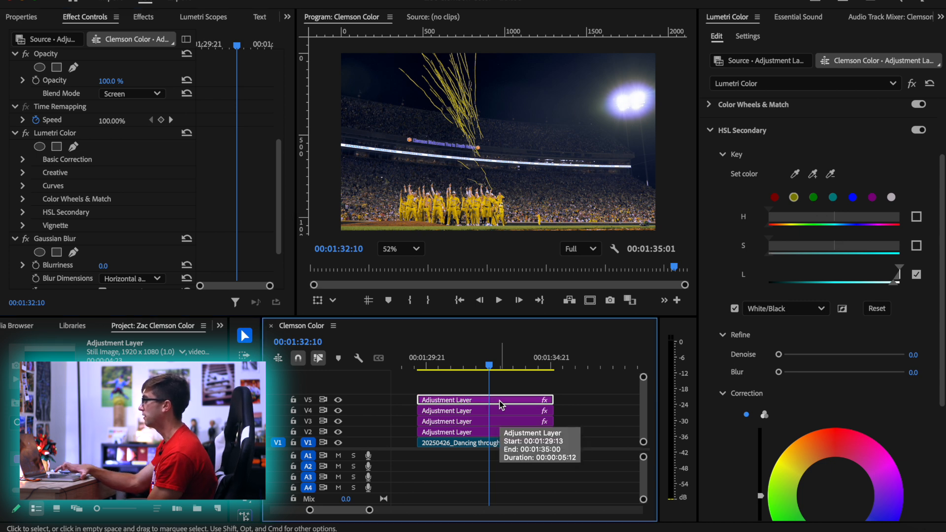
Try Gaussian Blur blurriness values of 10, 185 and 12 on the V5 adjustment layer
click(103, 265)
text(10)
key(Return)
drag(105, 266, 191, 266)
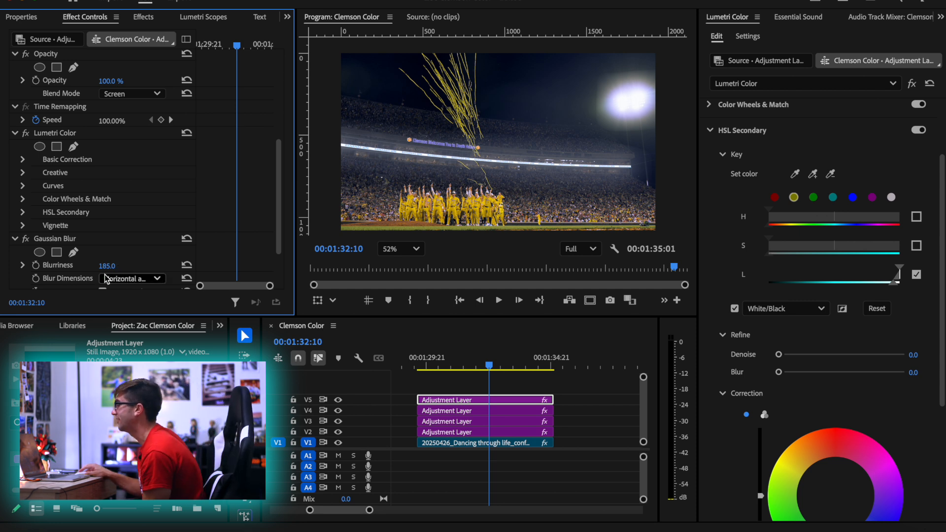
drag(107, 266, 20, 266)
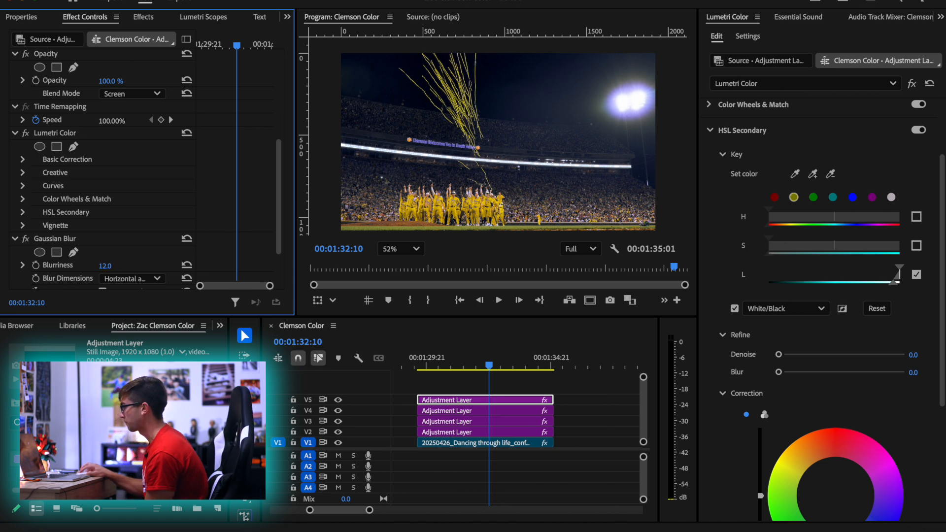
Set the V5 layer's Gaussian Blur blurriness to 37 and its opacity to 43%
drag(105, 266, 112, 265)
scroll(137, 255, down, 2)
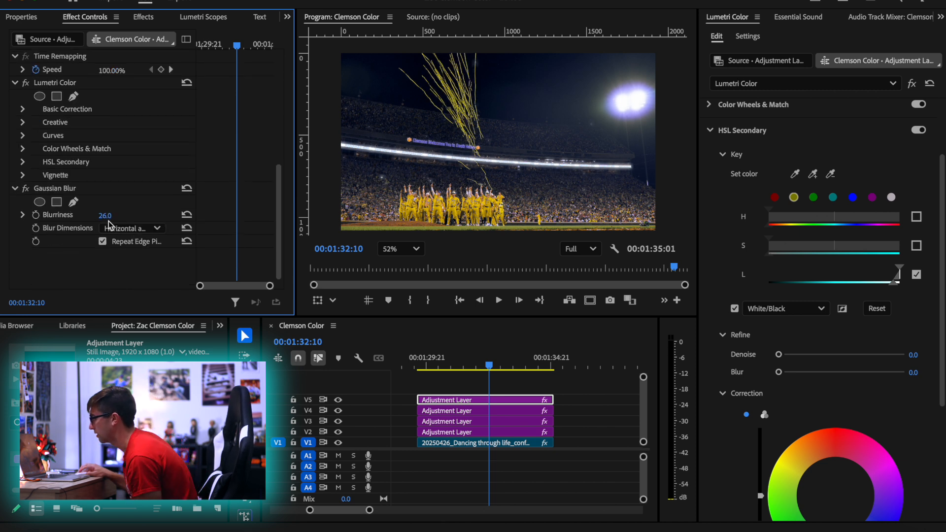
drag(105, 215, 110, 216)
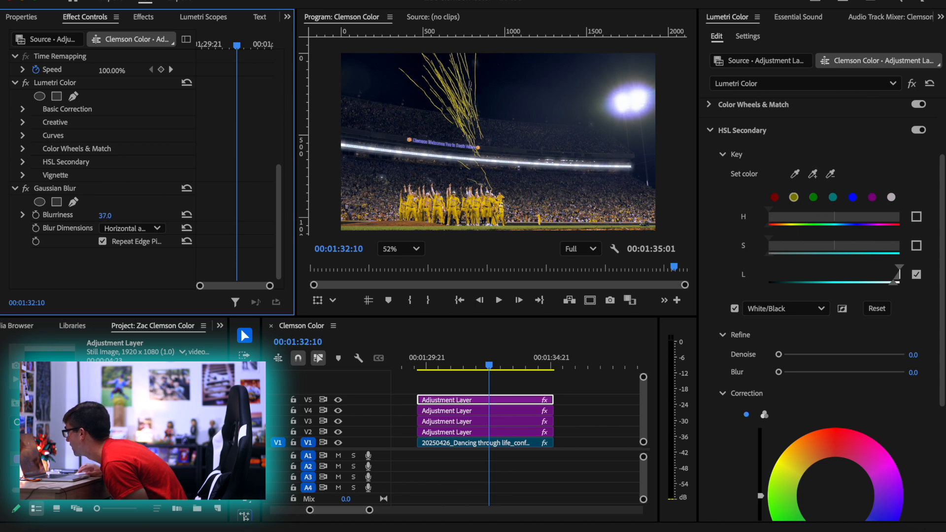
scroll(137, 206, up, 5)
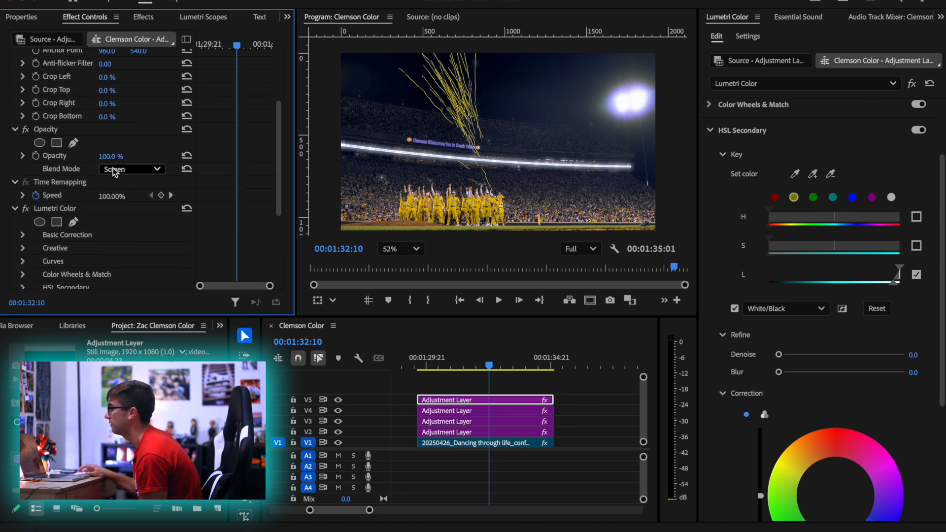
mouse_move(107, 159)
mouse_down()
mouse_move(84, 158)
mouse_move(107, 157)
mouse_up()
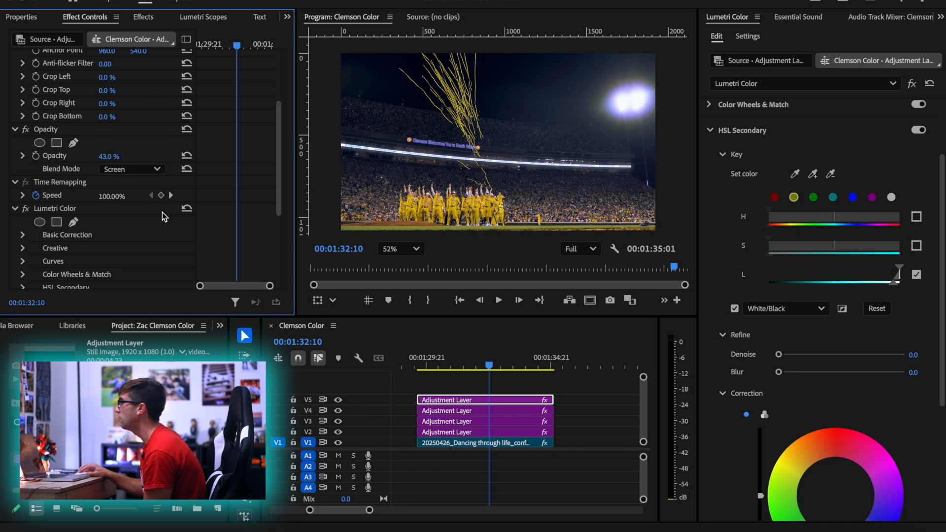
Try Gaussian Blur blurriness values of 801, 51 and 27 on the V5 adjustment layer, with its opacity at 35%
scroll(224, 249, down, 4)
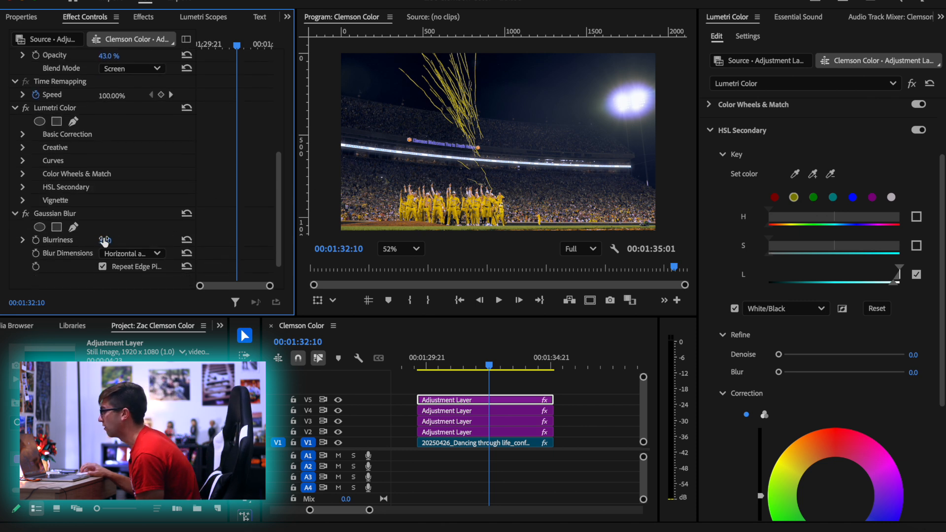
mouse_move(105, 241)
mouse_down()
mouse_move(142, 241)
mouse_move(108, 240)
mouse_up()
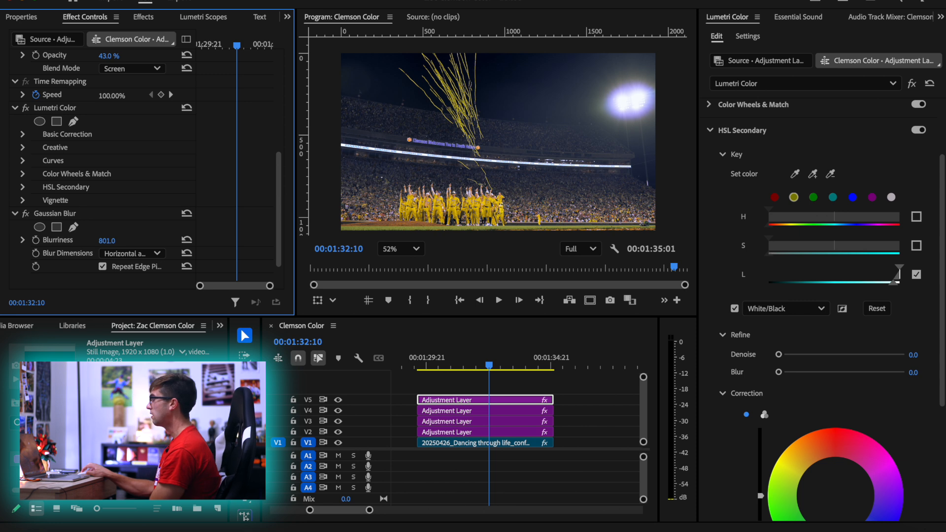
drag(107, 240, 15, 240)
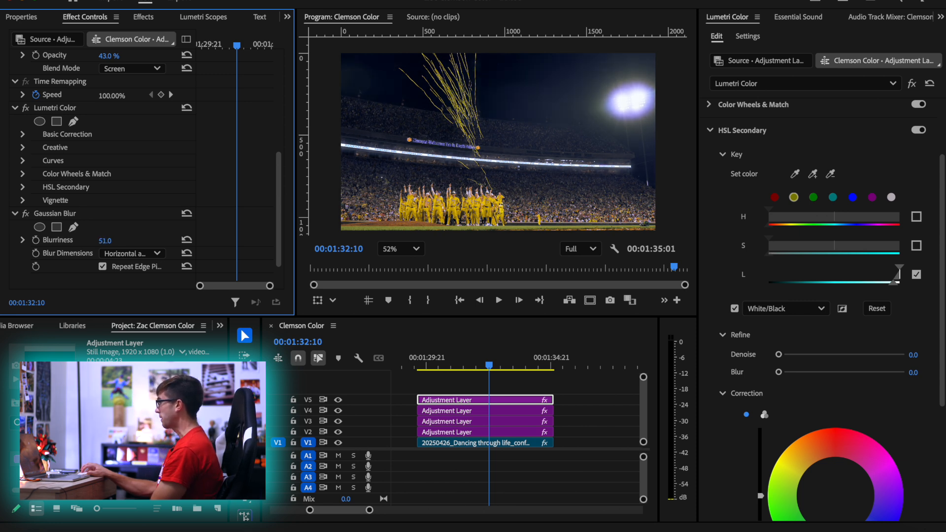
mouse_move(105, 240)
mouse_down()
mouse_move(89, 240)
mouse_move(112, 240)
mouse_up()
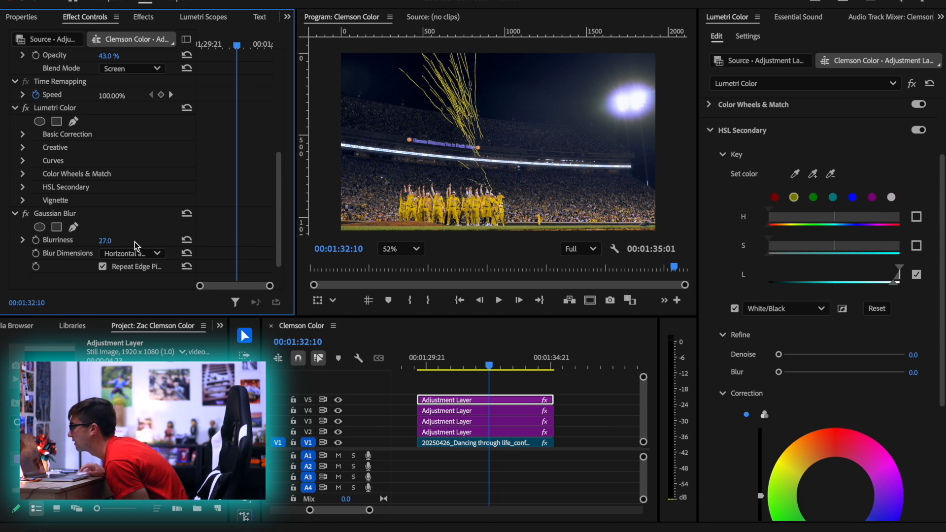
scroll(145, 208, up, 2)
mouse_move(105, 111)
mouse_down()
mouse_move(93, 111)
mouse_move(112, 106)
mouse_up()
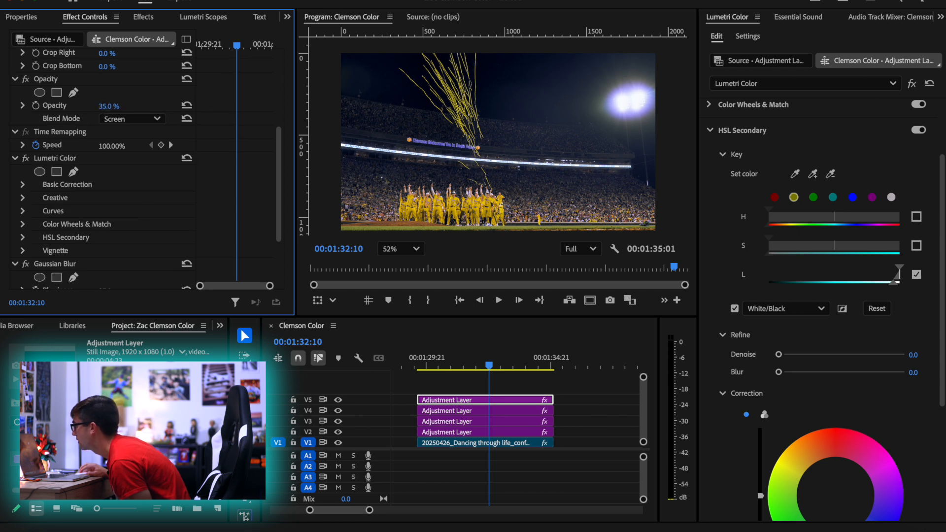
Toggle the V5 adjustment layer off and on repeatedly to compare the shot with and without the highlight glow
click(491, 399)
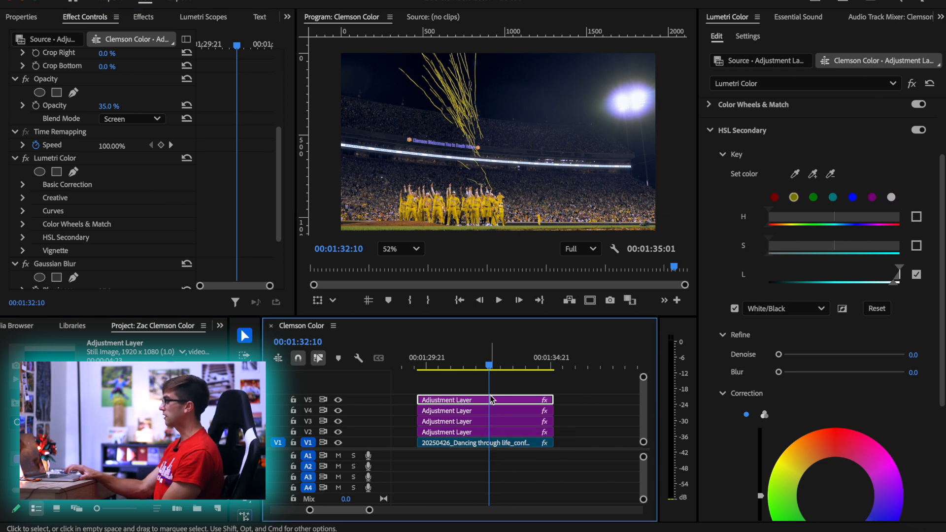
key(shift+super+e)
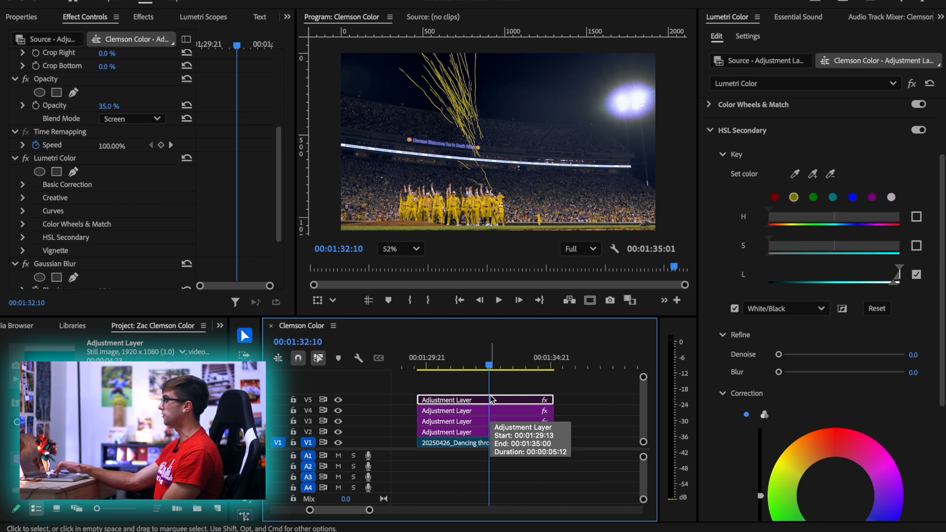
key(shift+super+e)
key(shift+super+e)
key(shift+super+e)
key(shift+super+e)
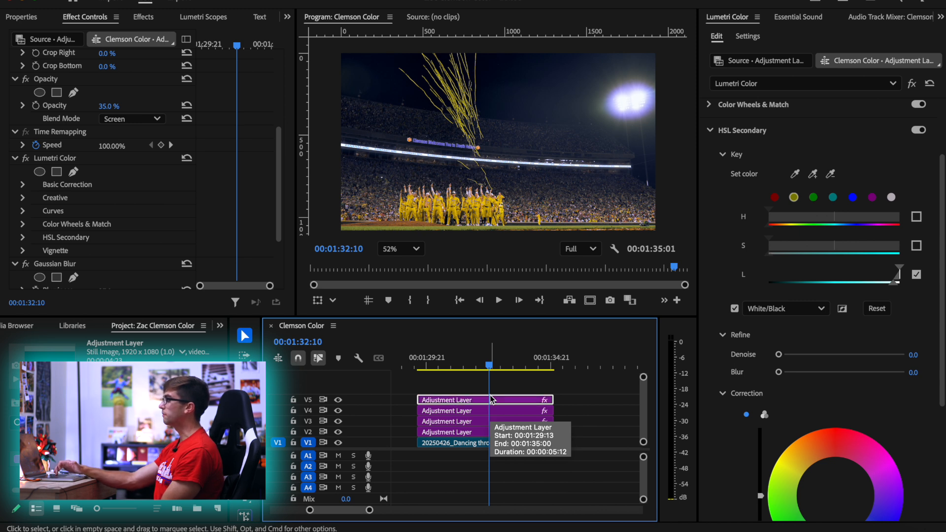
key(shift+super+e)
key(shift+super+e)
key(shift+super+e)
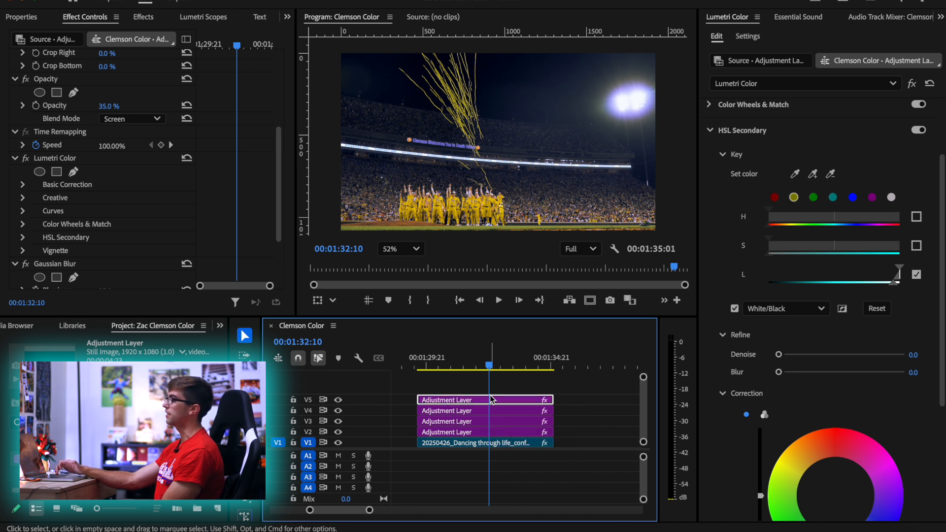
key(shift+super+e)
key(shift+super+e)
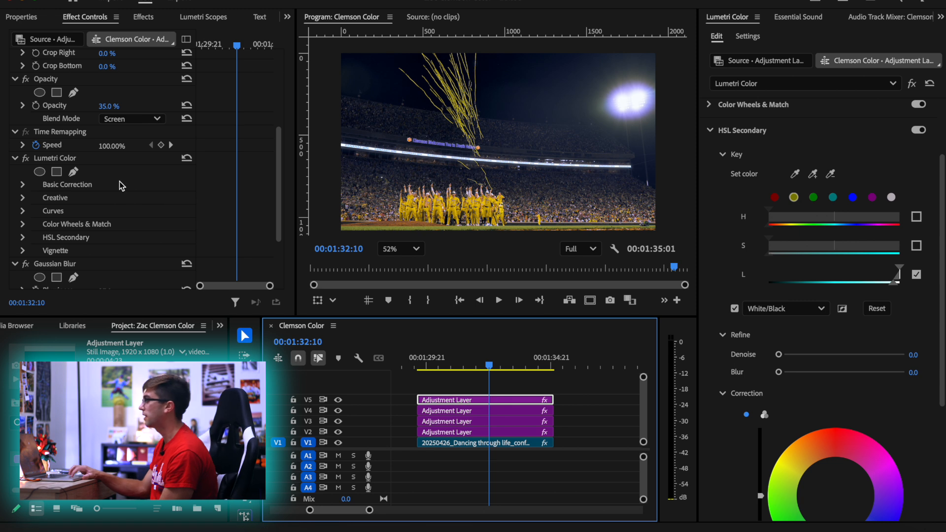
Set the V5 adjustment layer's Gaussian Blur blurriness to 170 and its opacity to 26%
scroll(156, 224, down, 3)
drag(105, 216, 175, 216)
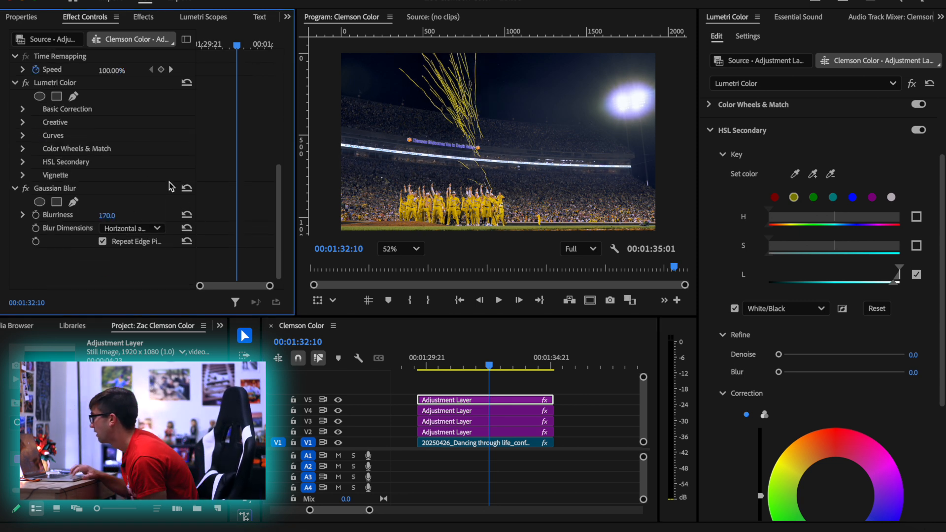
scroll(122, 183, up, 2)
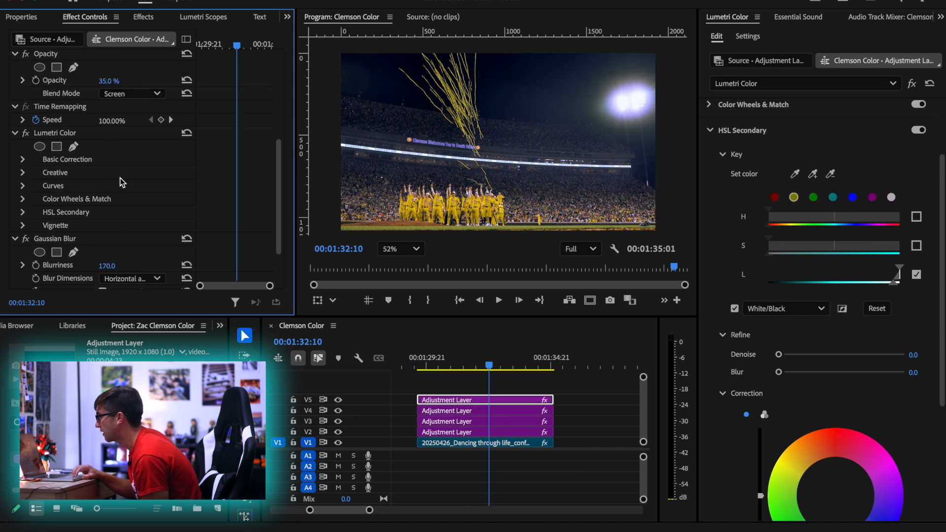
drag(106, 81, 102, 81)
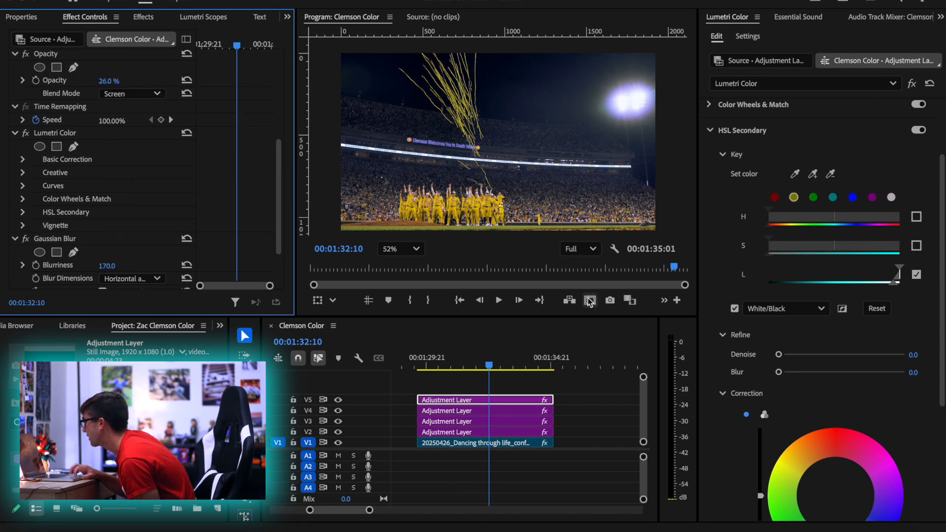
Play the confetti shot from its start in the maximized Program monitor at Fit zoom and examine the glow
click(493, 399)
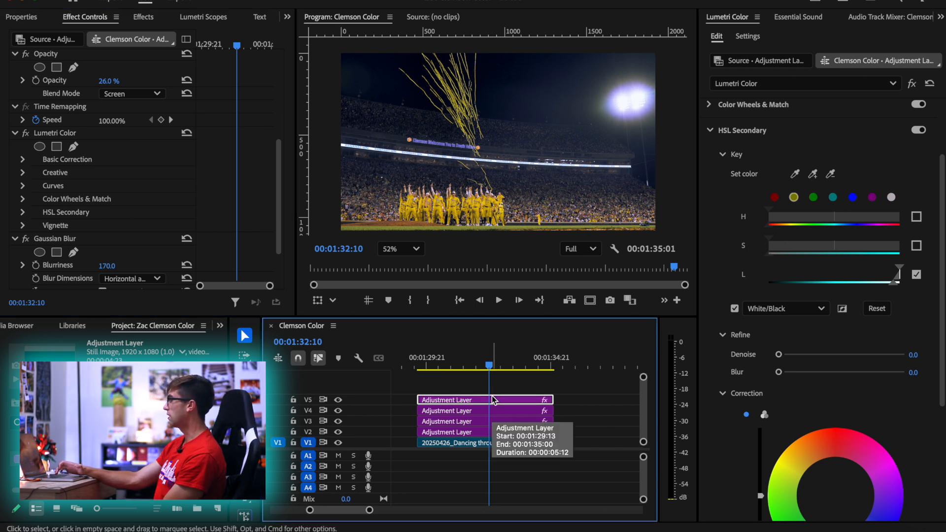
scroll(492, 397, down, 4)
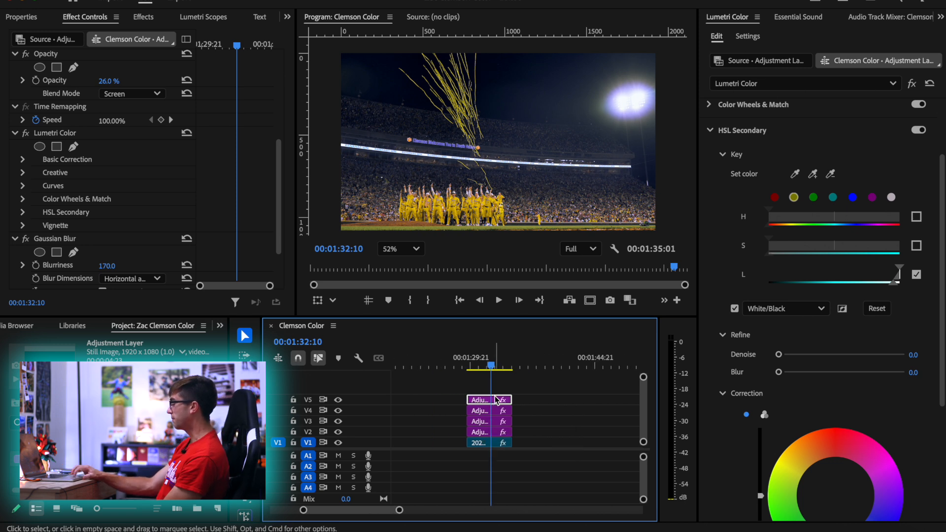
key(Up)
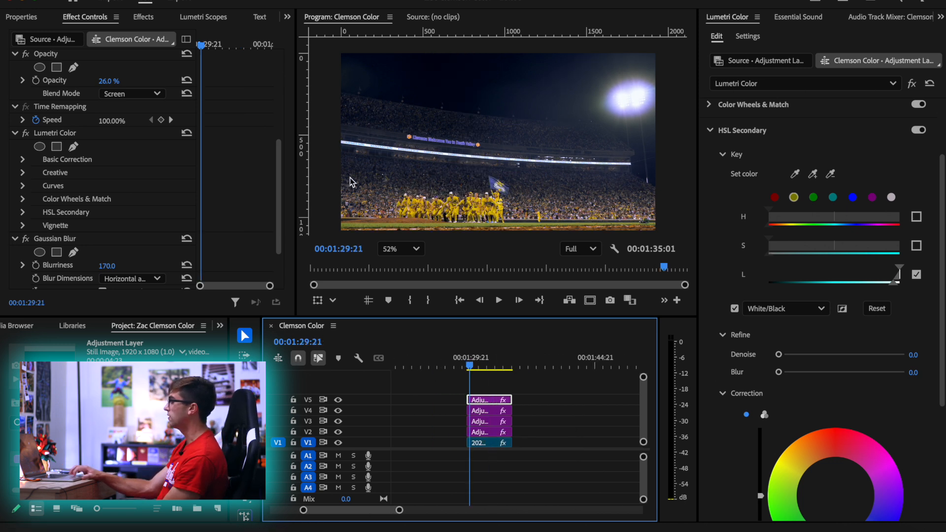
key(grave)
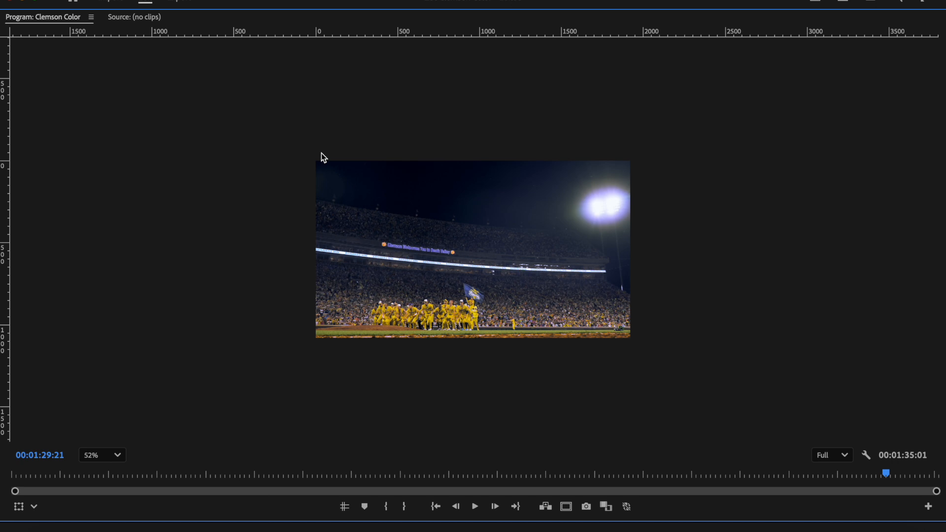
click(117, 451)
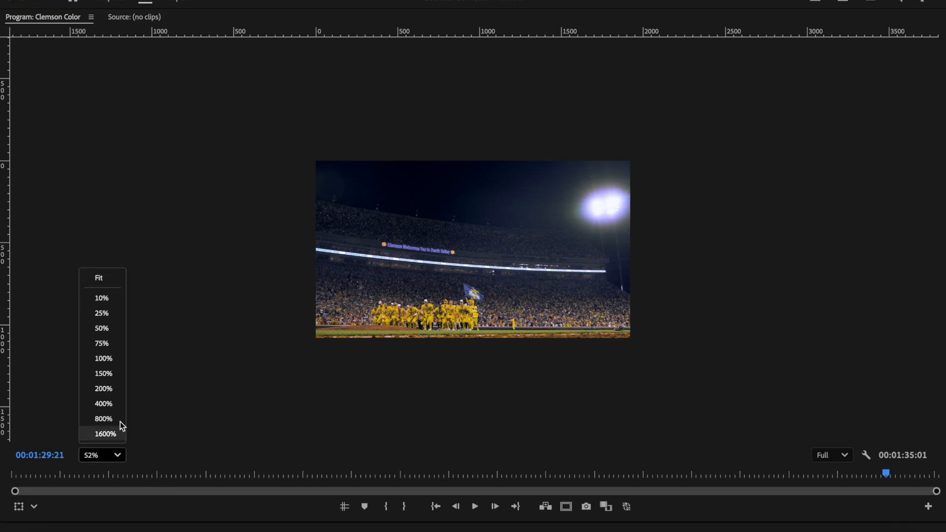
click(100, 276)
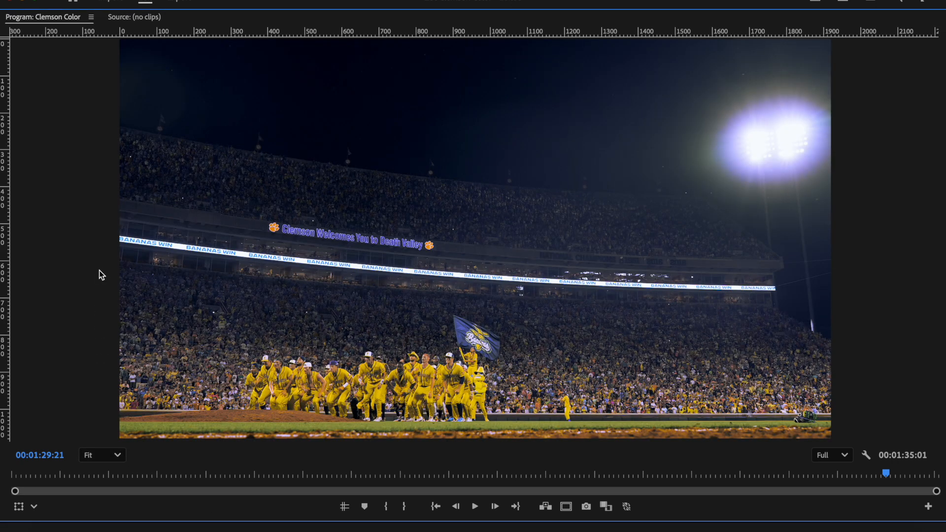
key(space)
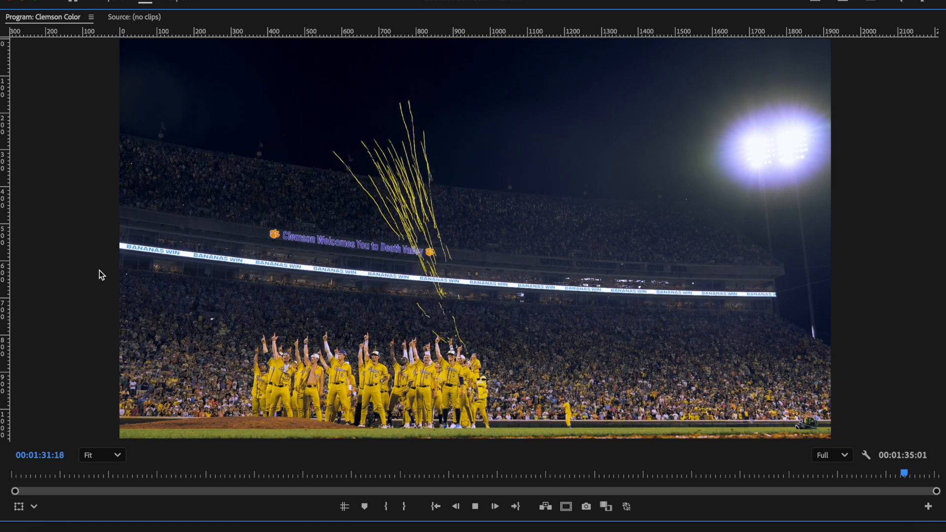
key(space)
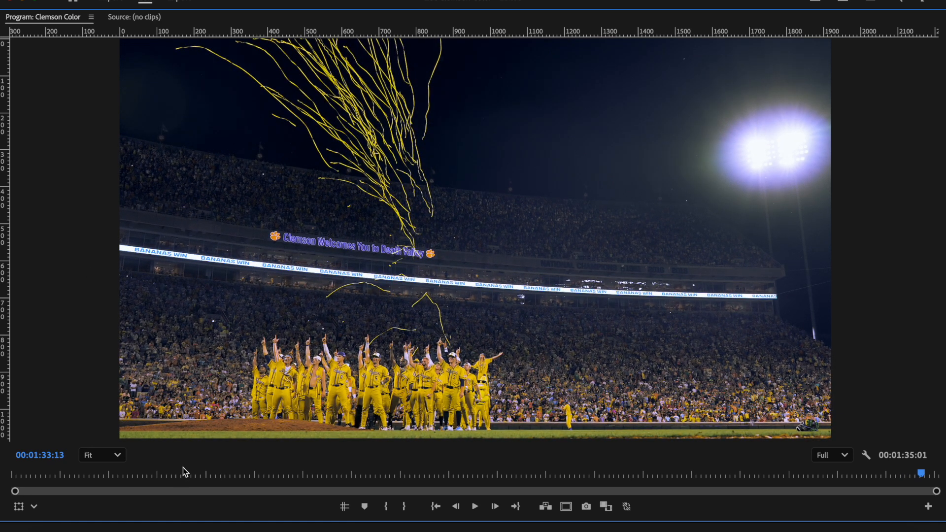
scroll(310, 348, up, 5)
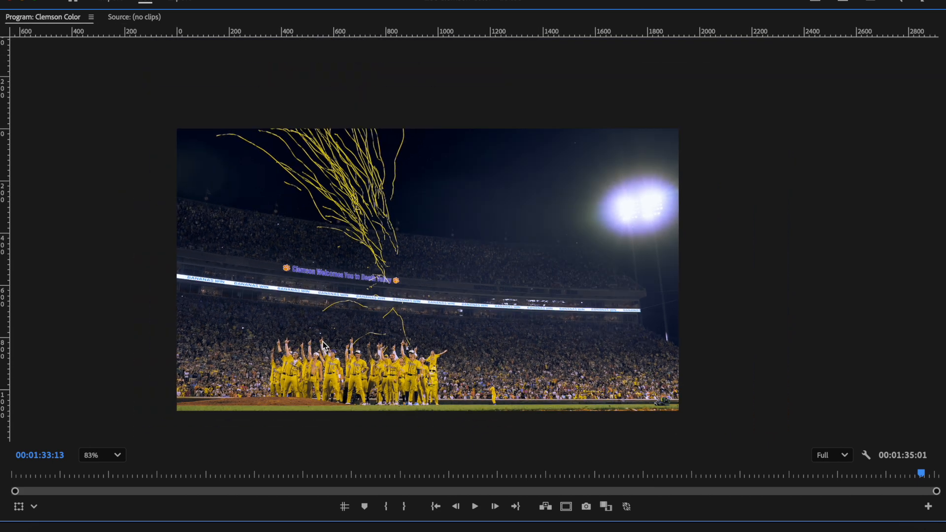
scroll(324, 346, down, 2)
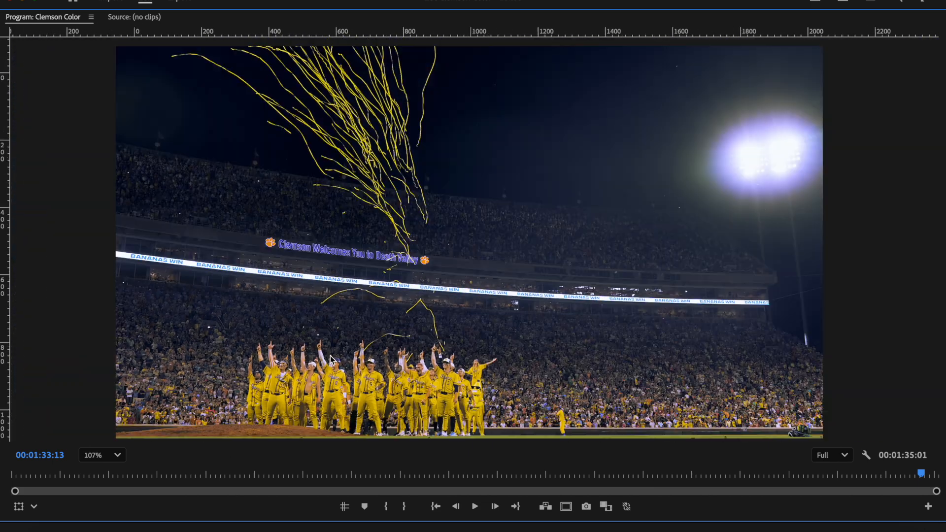
key(grave)
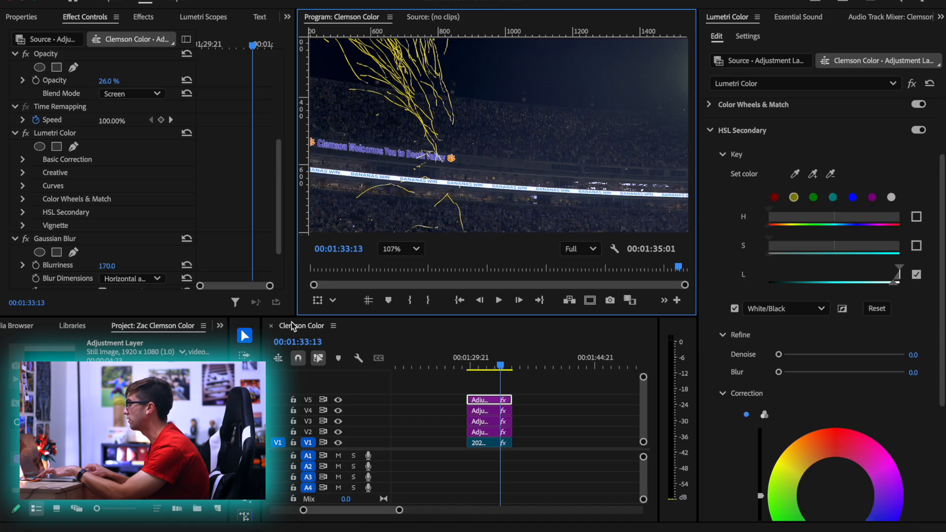
Raise the yellow peak of the Hue vs Sat curve on the V2 adjustment layer to saturate the players' uniforms
scroll(491, 392, up, 5)
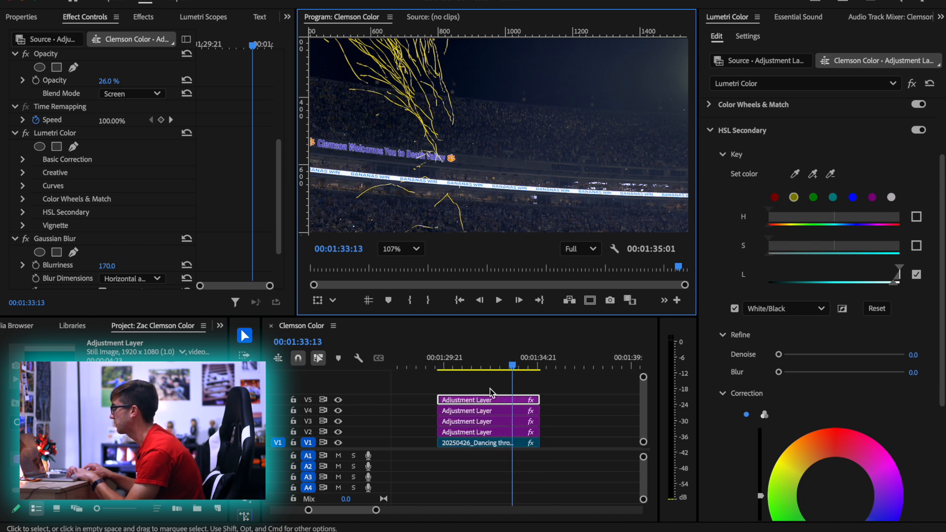
click(499, 432)
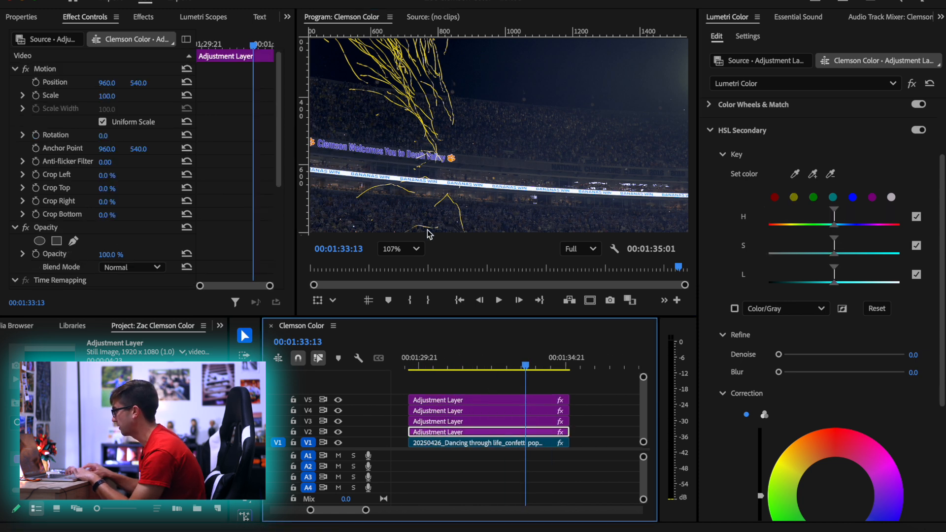
scroll(420, 220, down, 2)
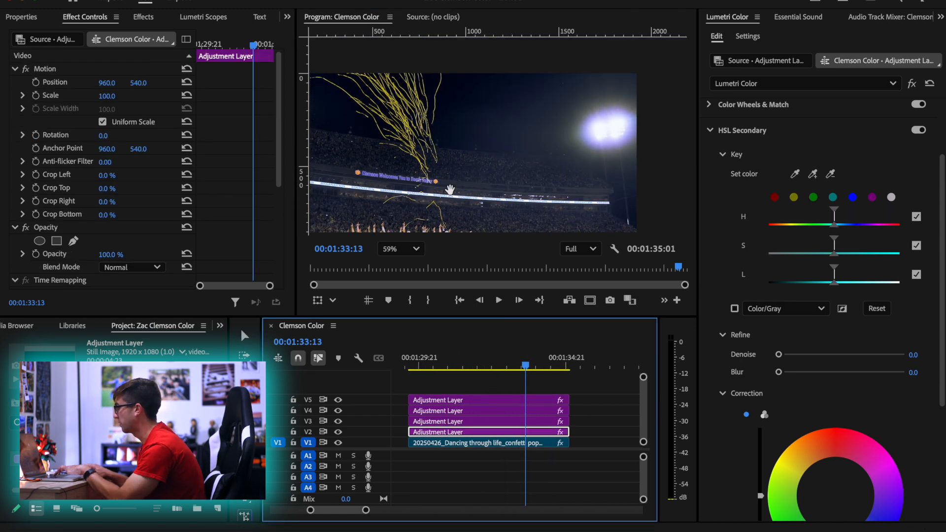
scroll(449, 191, up, 5)
scroll(526, 143, up, 1)
key(v)
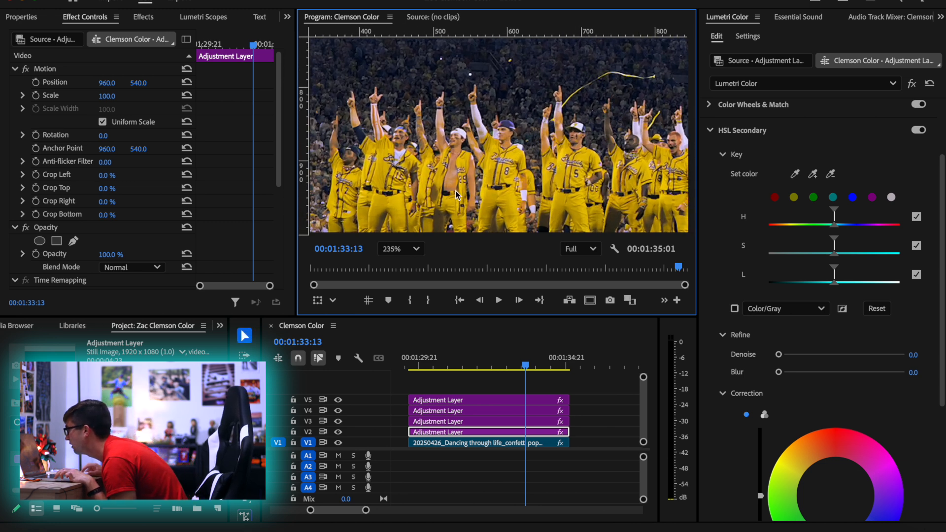
scroll(762, 158, up, 3)
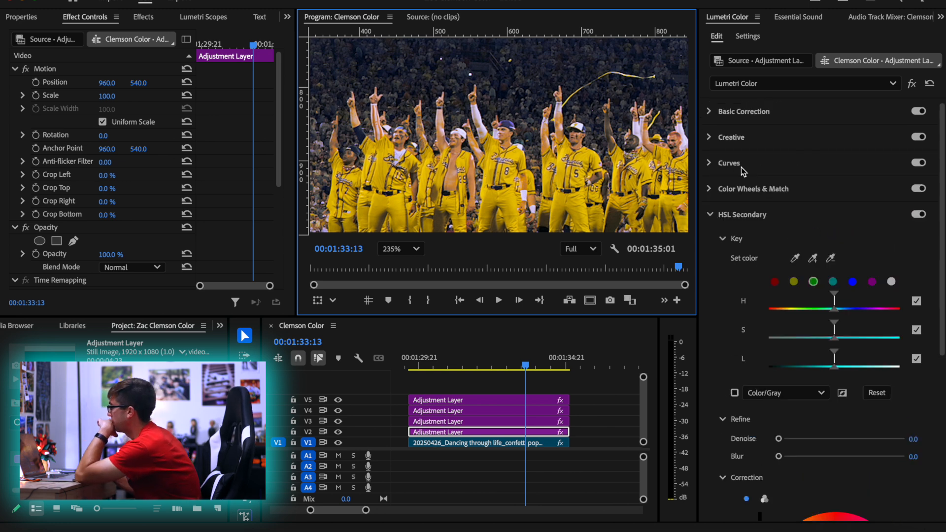
click(822, 172)
scroll(826, 396, down, 3)
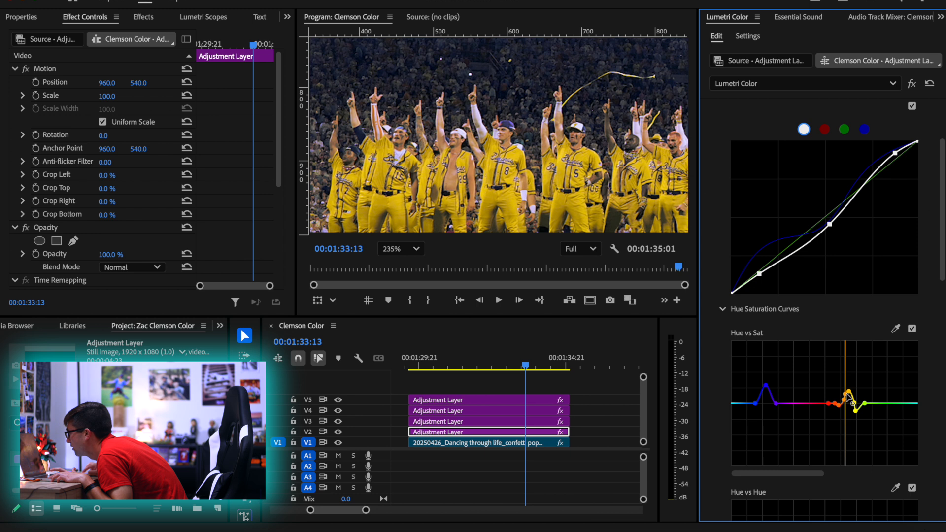
click(400, 249)
click(399, 268)
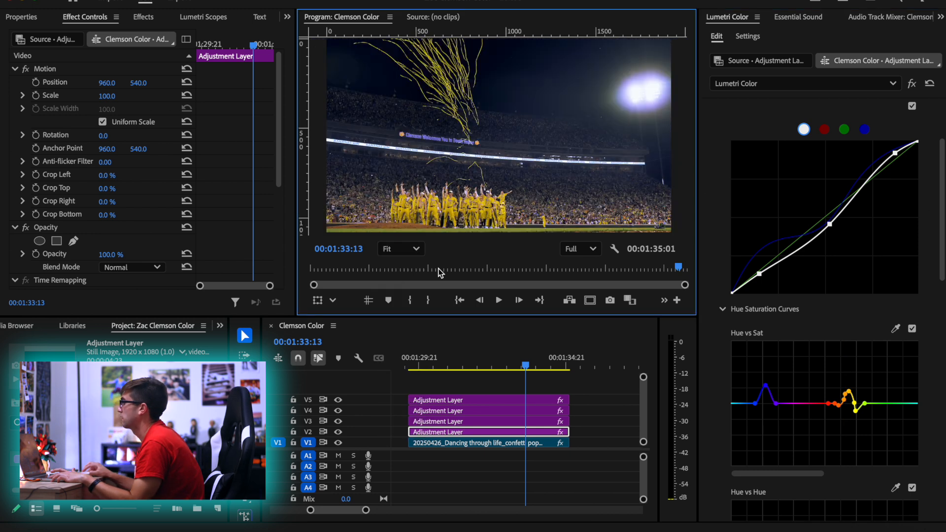
click(850, 394)
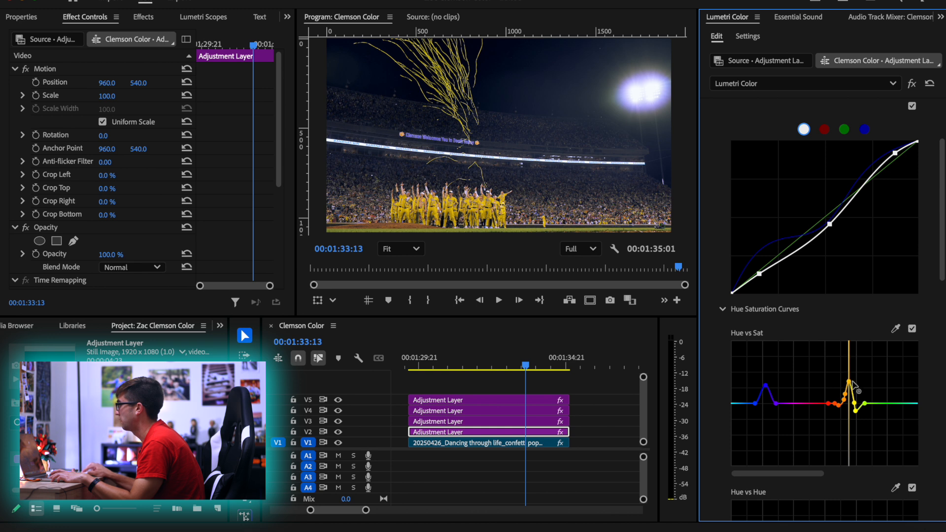
Review the confetti shot in the maximized Program monitor, playing from about 00:01:30:08, and restore the workspace layout
drag(485, 367, 432, 365)
click(349, 197)
key(grave)
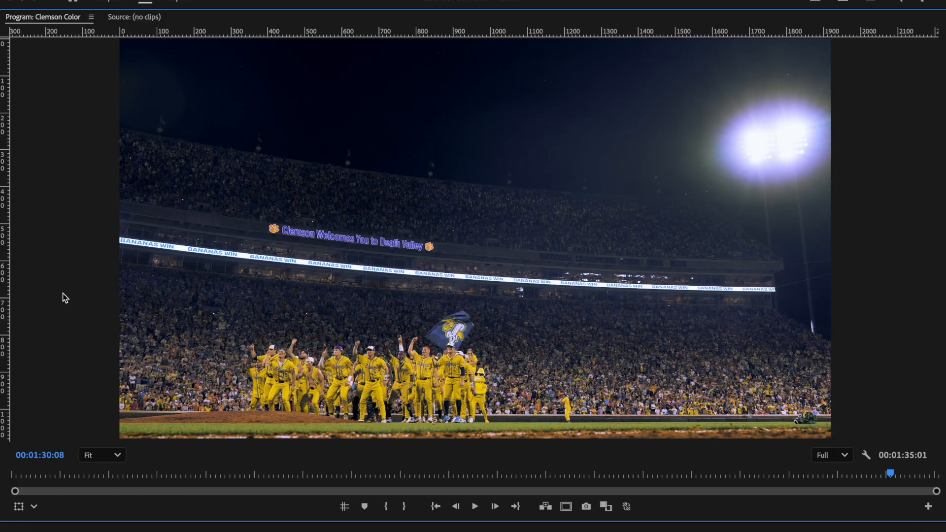
key(space)
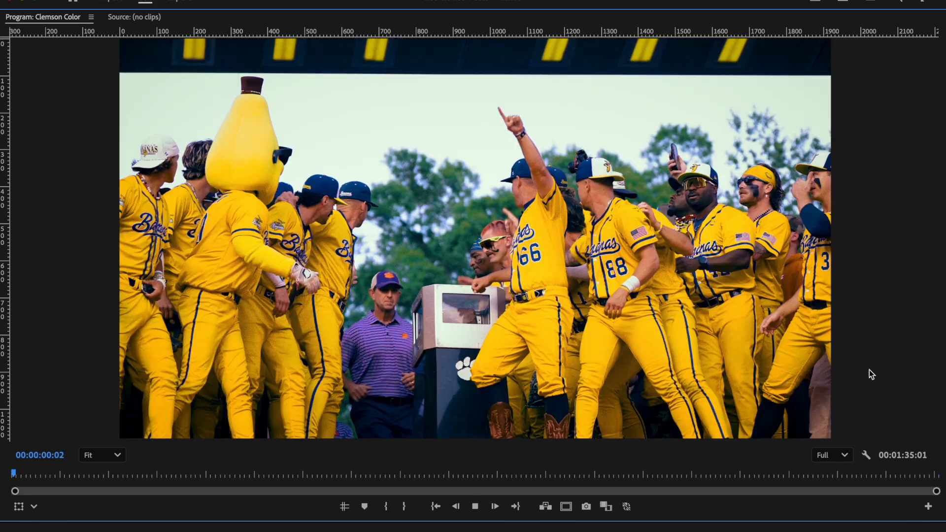
key(space)
key(grave)
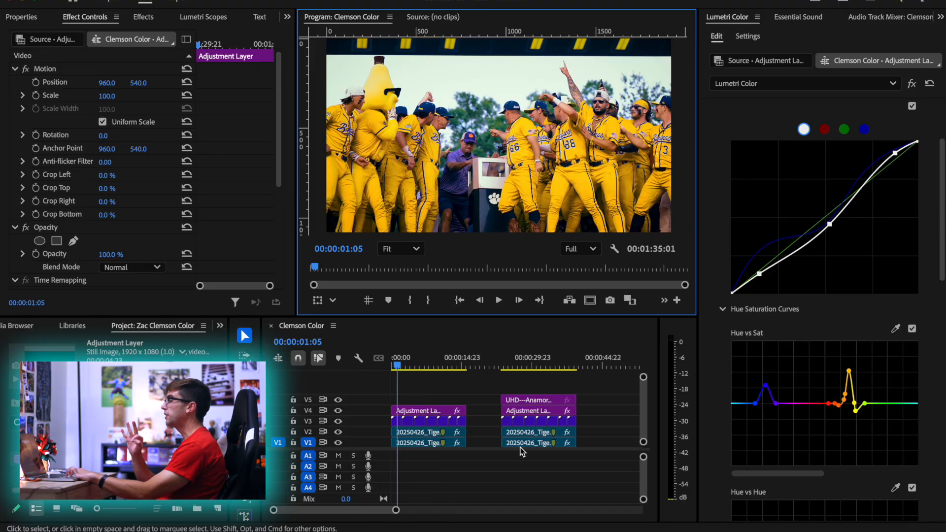
Show all the graded shots in the timeline and play part of the confetti shot to review its grade
key(minus)
key(minus)
key(minus)
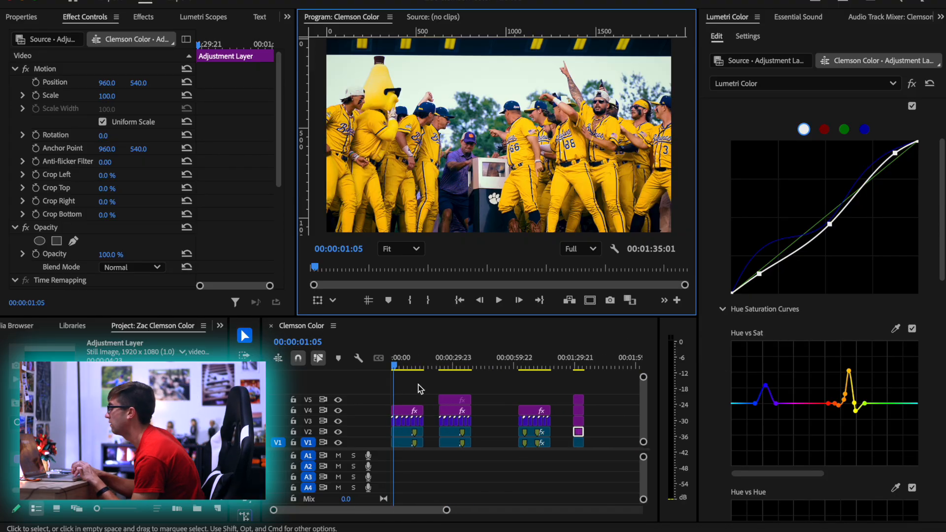
drag(412, 369, 578, 367)
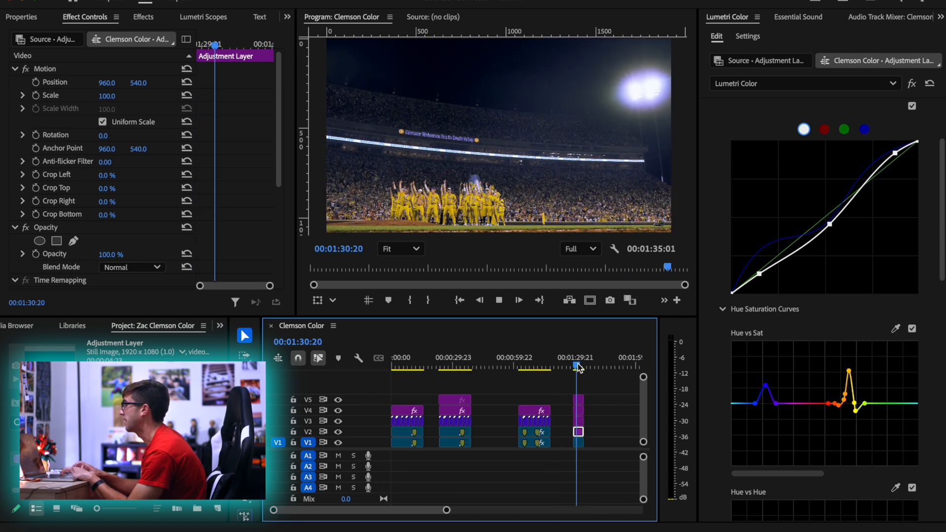
key(space)
key(space)
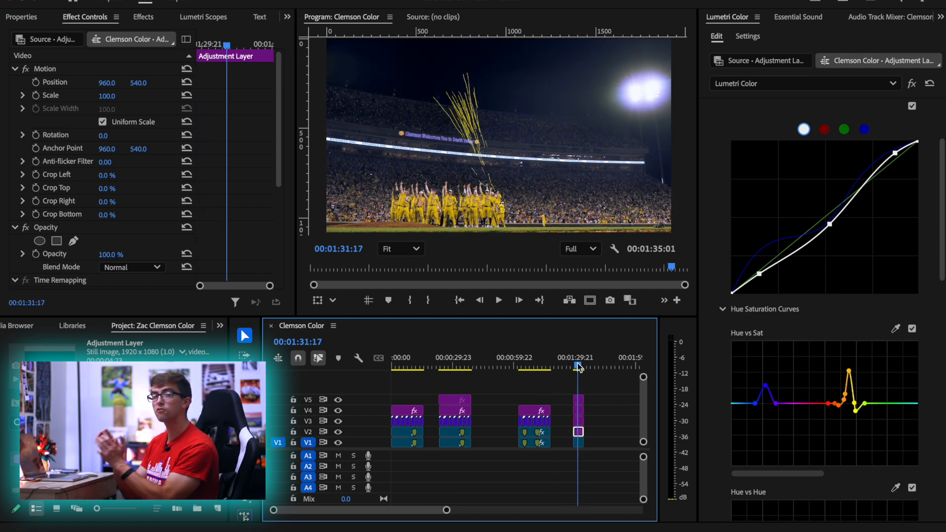